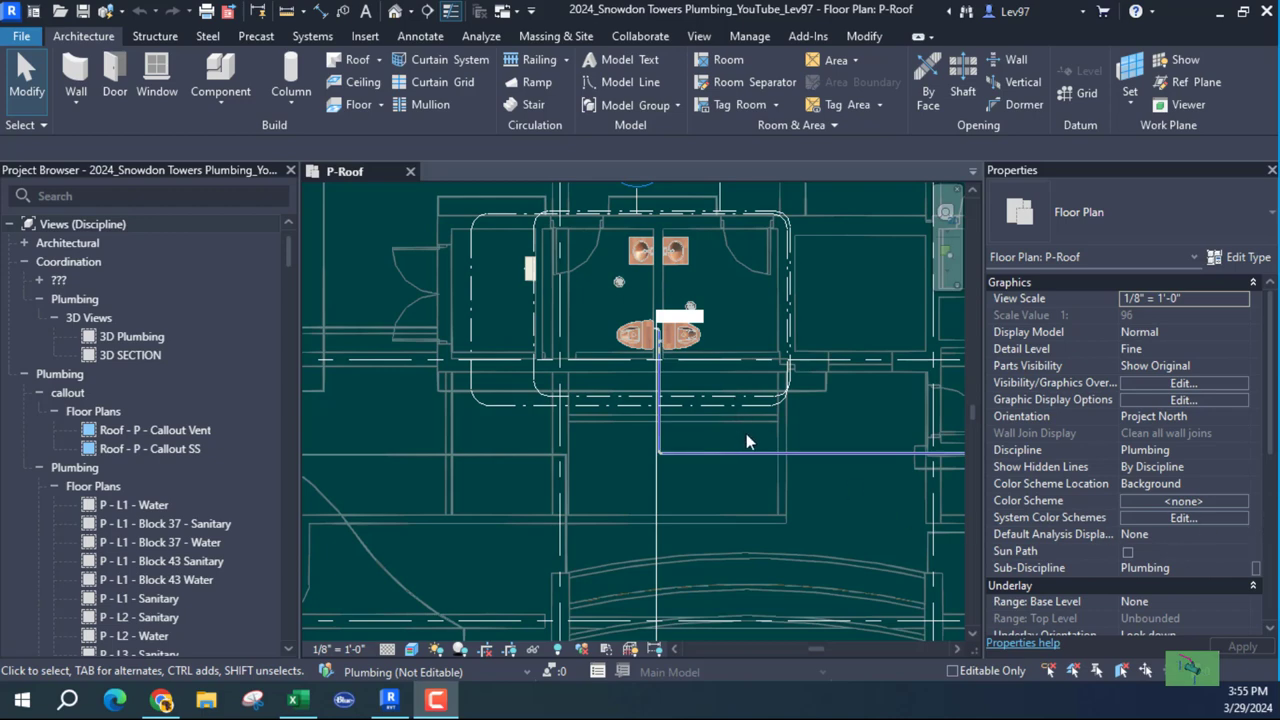
Examine the cold-water pipe run between the roof toilets and the adjoining area on the P-Roof plan.
scroll(746, 433, down, 1)
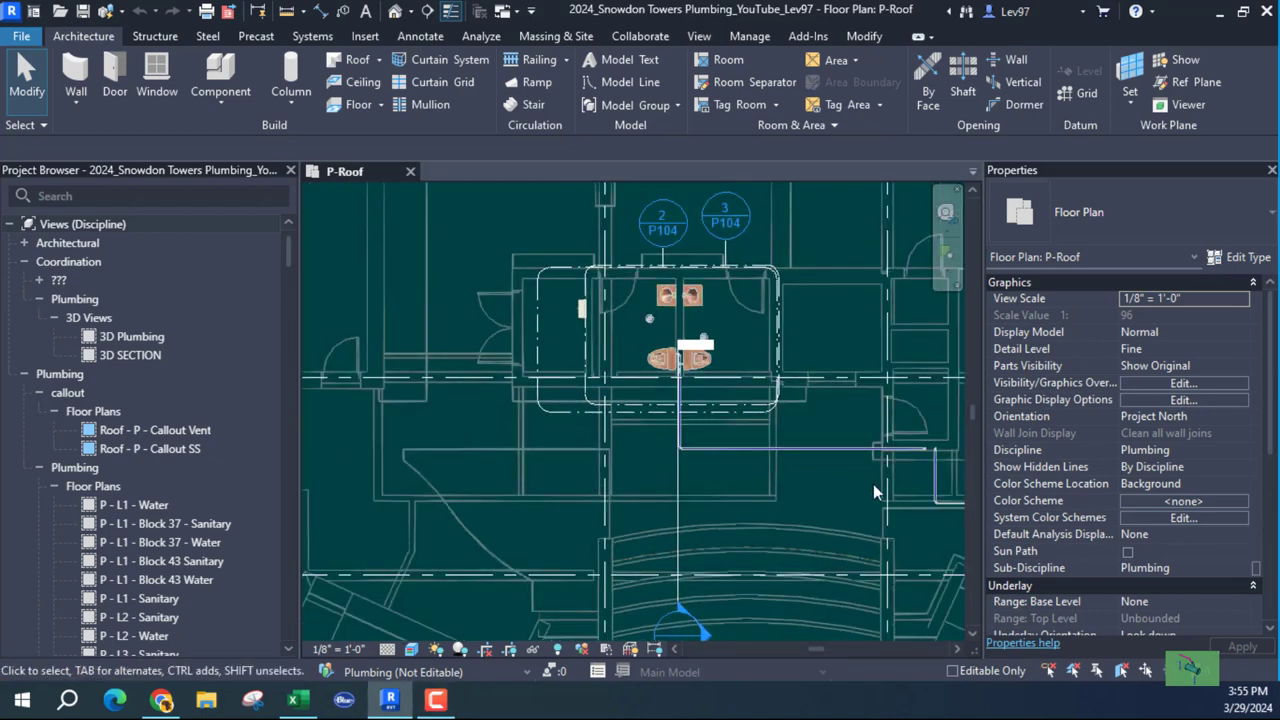
middle_drag(873, 484, 756, 461)
scroll(798, 416, up, 4)
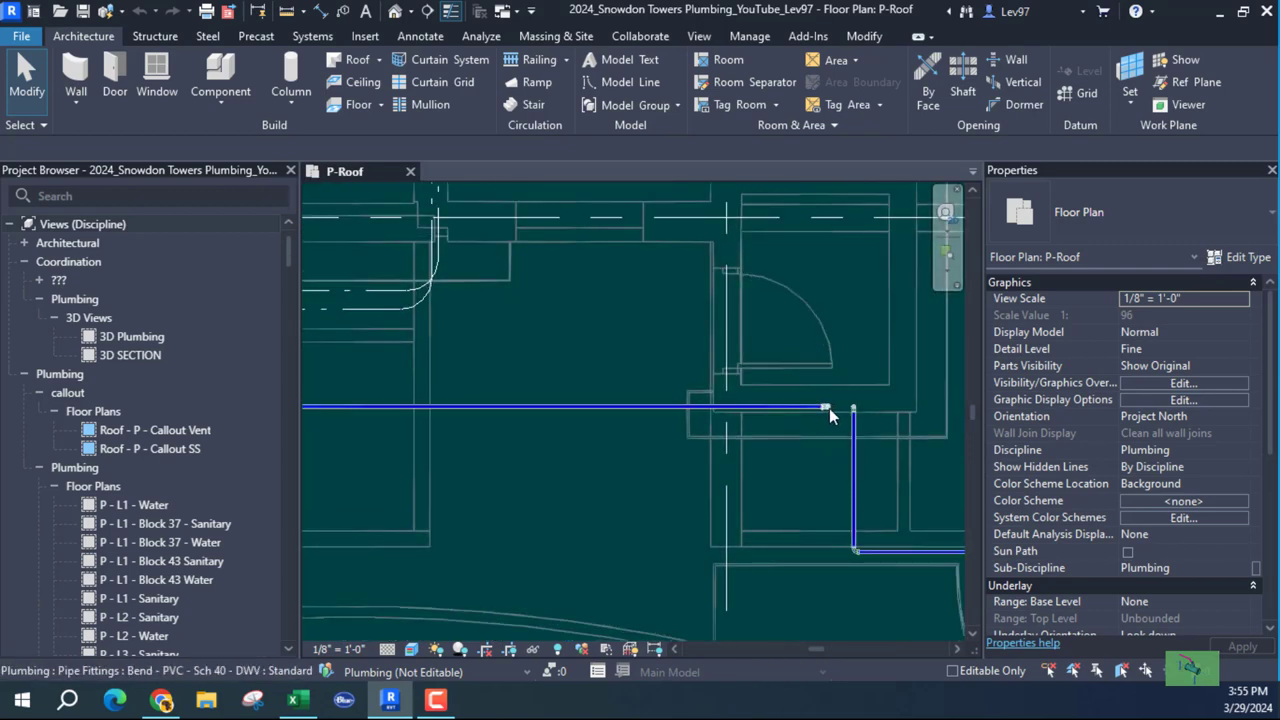
scroll(646, 421, down, 5)
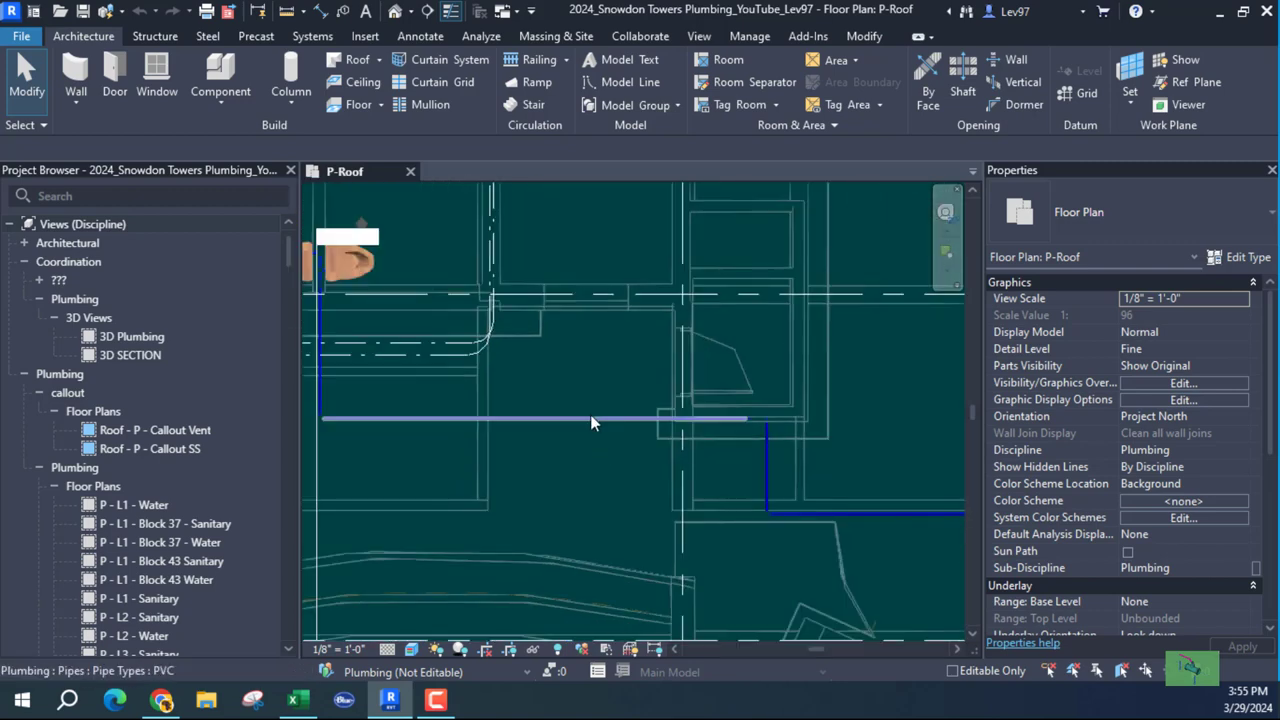
middle_drag(632, 405, 678, 443)
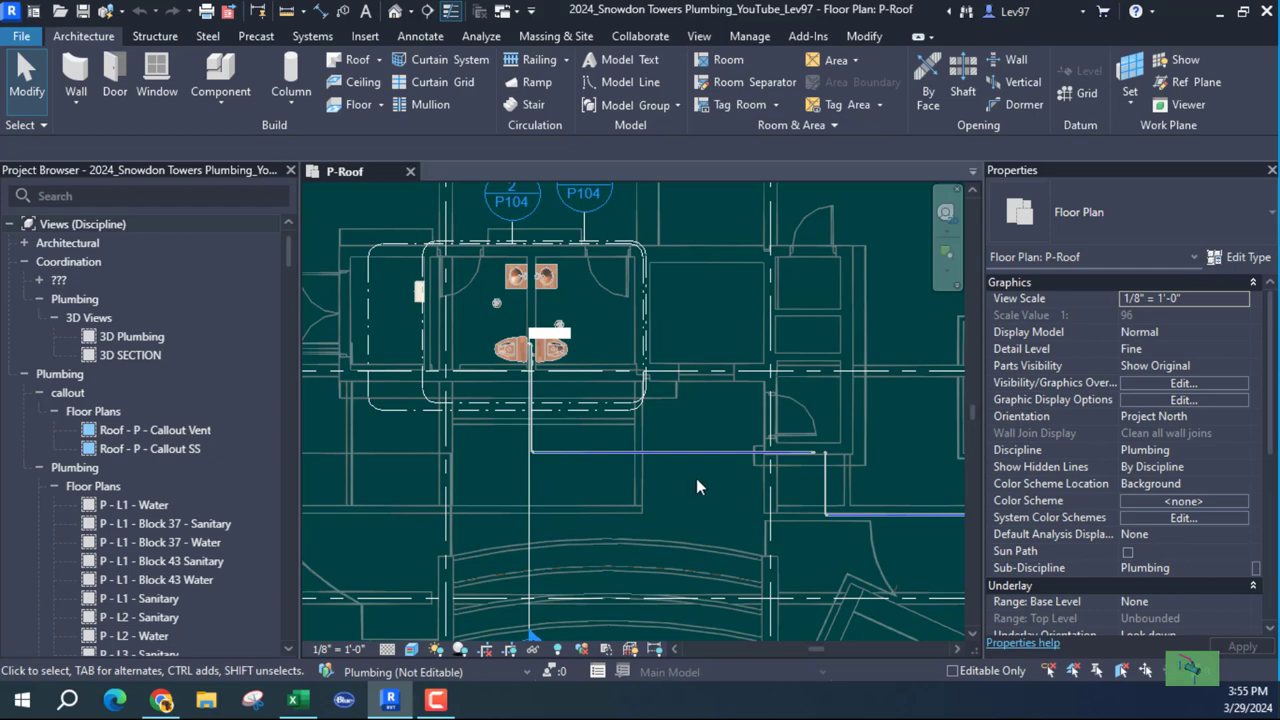
middle_drag(696, 478, 706, 478)
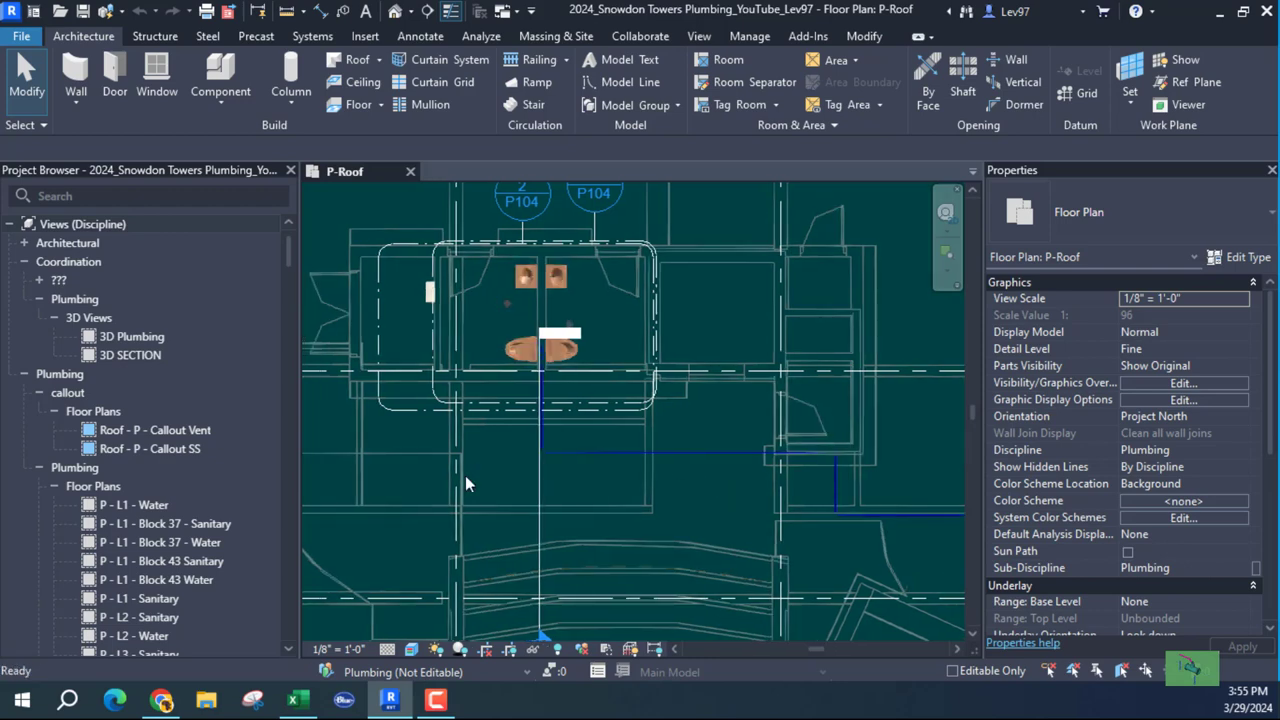
Open the 3D Plumbing view and inspect the 1" cold-water pipe and its elbow at the lower end of the run.
double_click(136, 338)
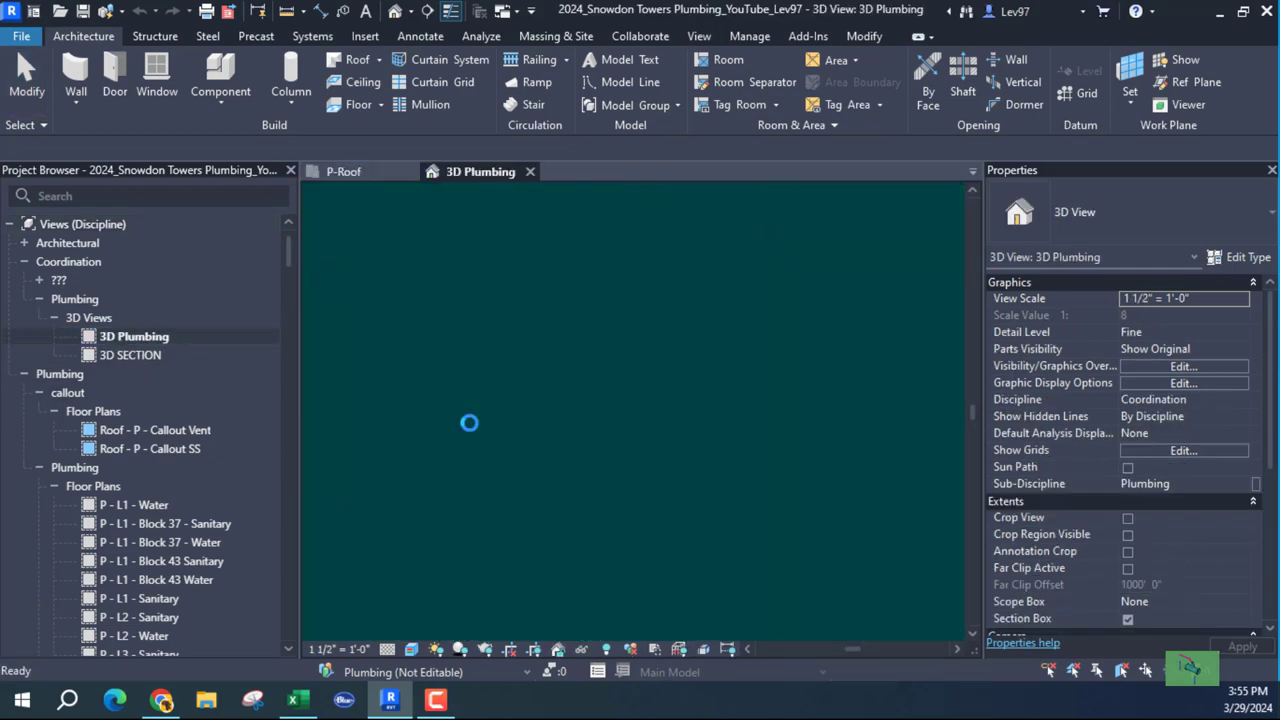
scroll(598, 526, up, 3)
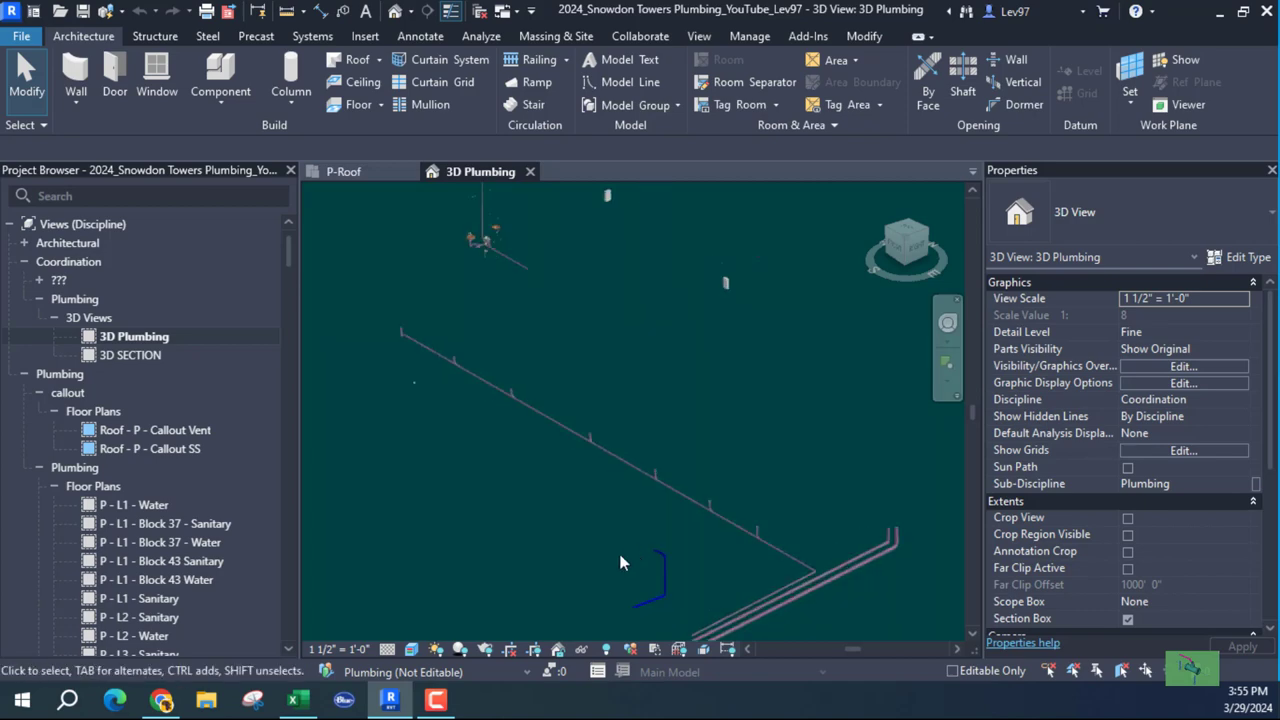
scroll(620, 563, up, 4)
scroll(610, 504, up, 3)
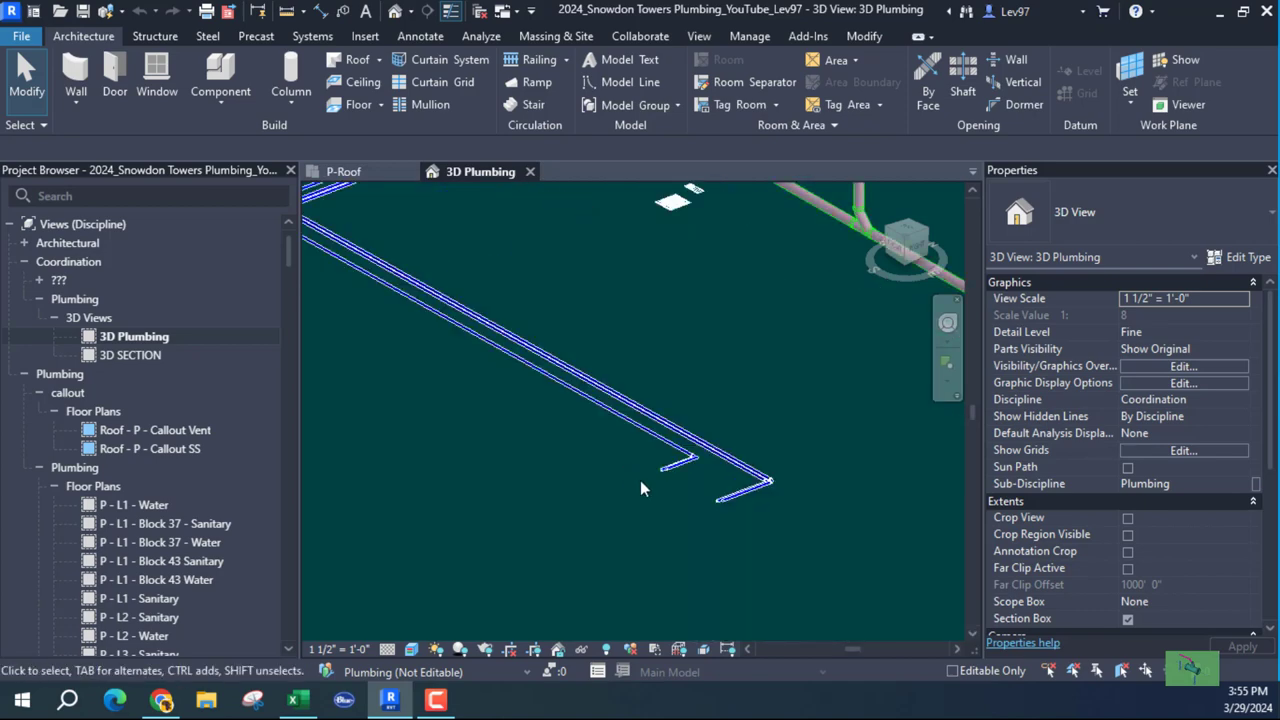
scroll(697, 440, up, 3)
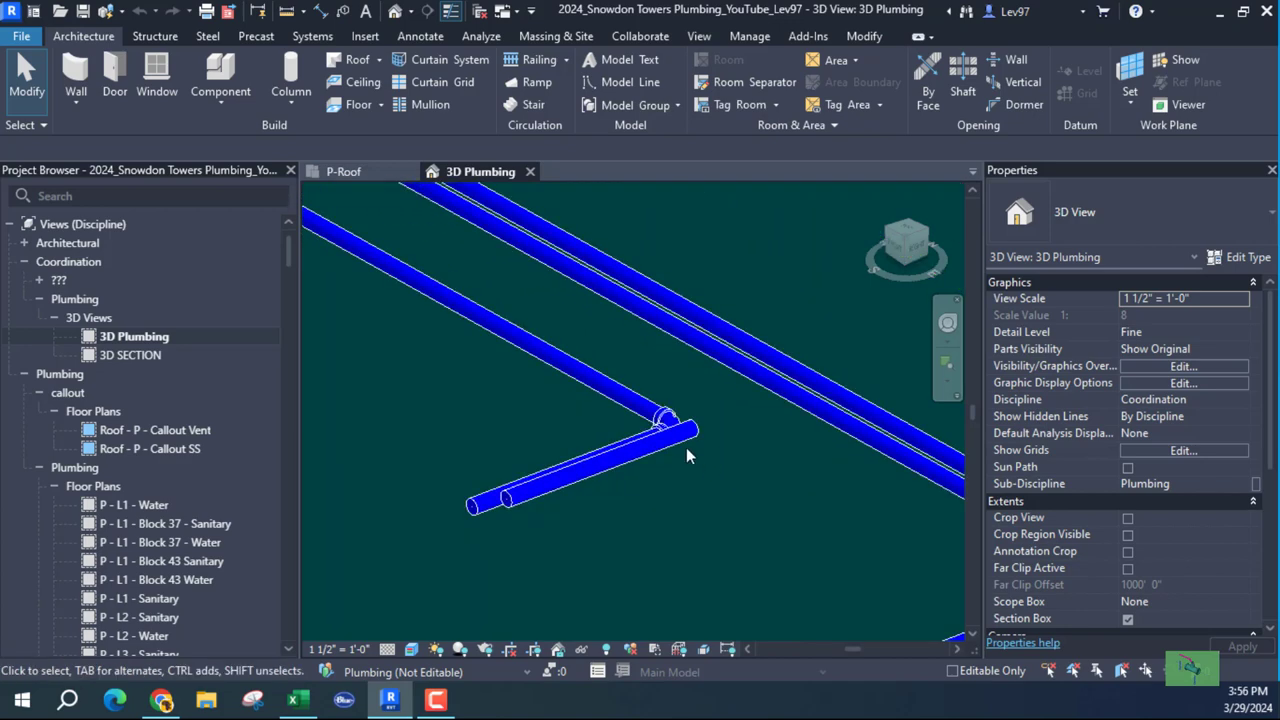
click(566, 375)
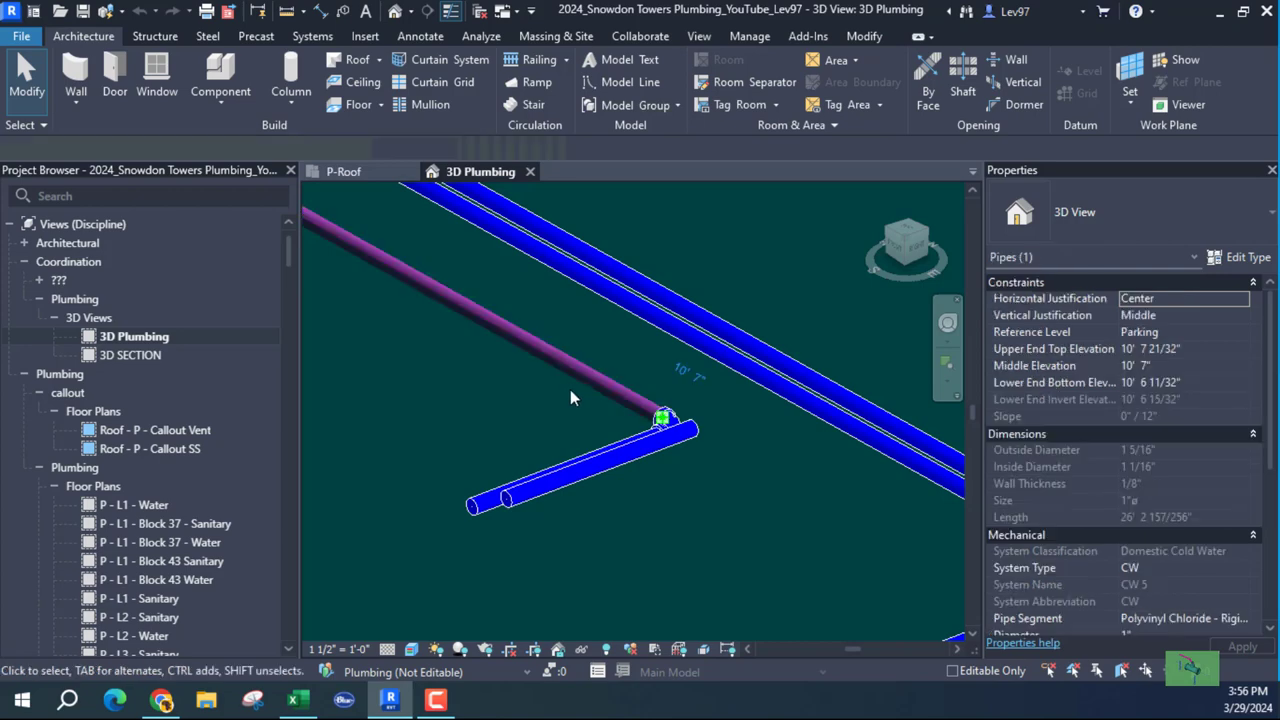
middle_drag(572, 398, 528, 428)
scroll(697, 436, up, 3)
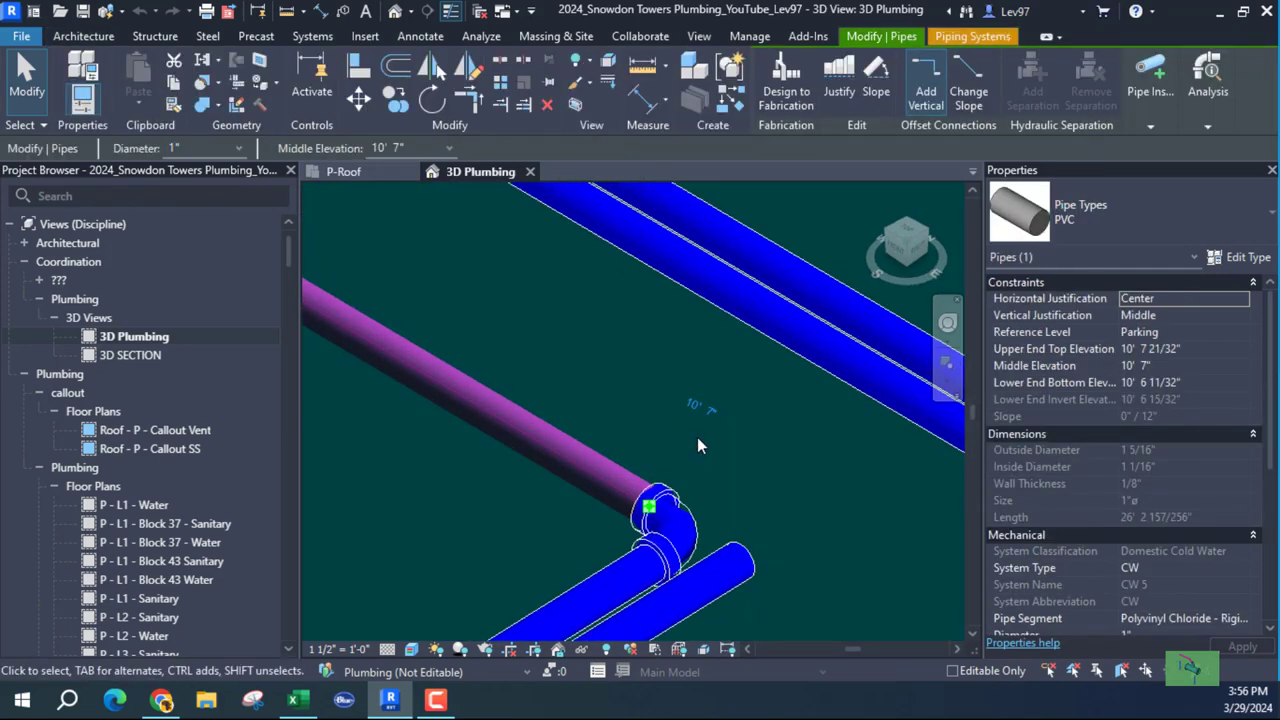
middle_drag(748, 450, 798, 310)
click(578, 395)
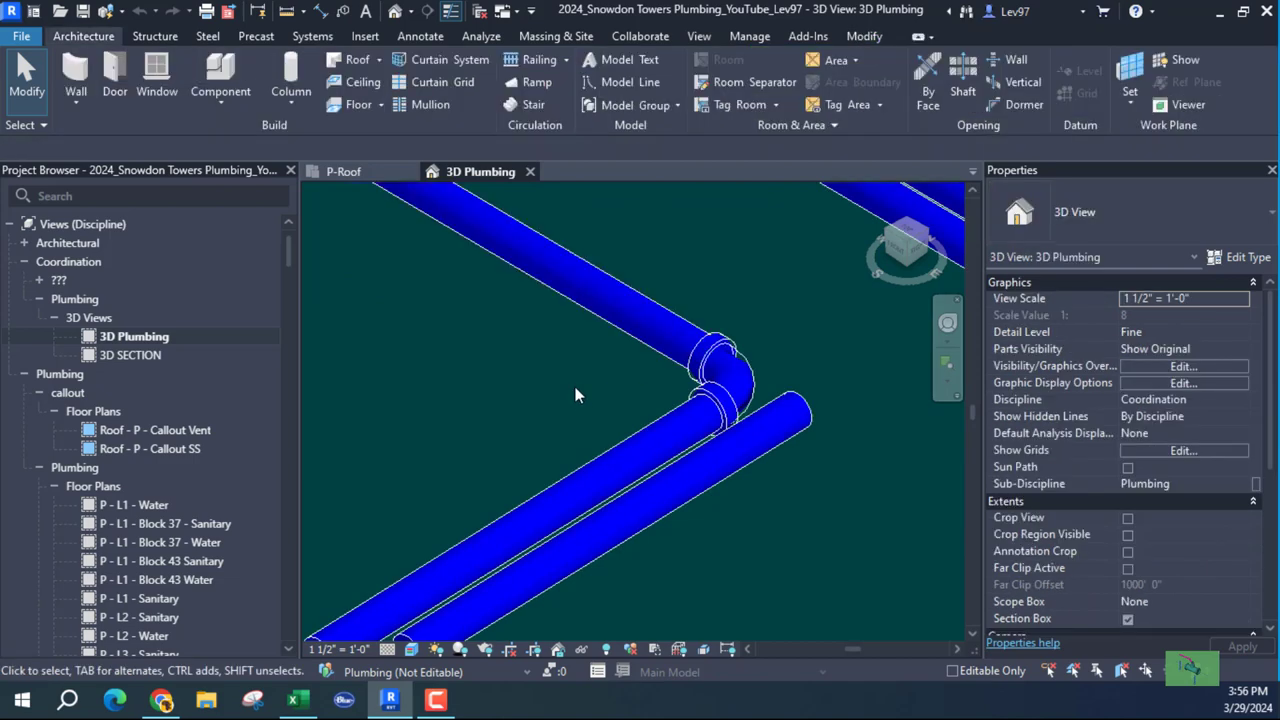
Select the whole connected cold-water branch and trace it from its lower pipe end up to the roof toilets.
scroll(575, 395, down, 4)
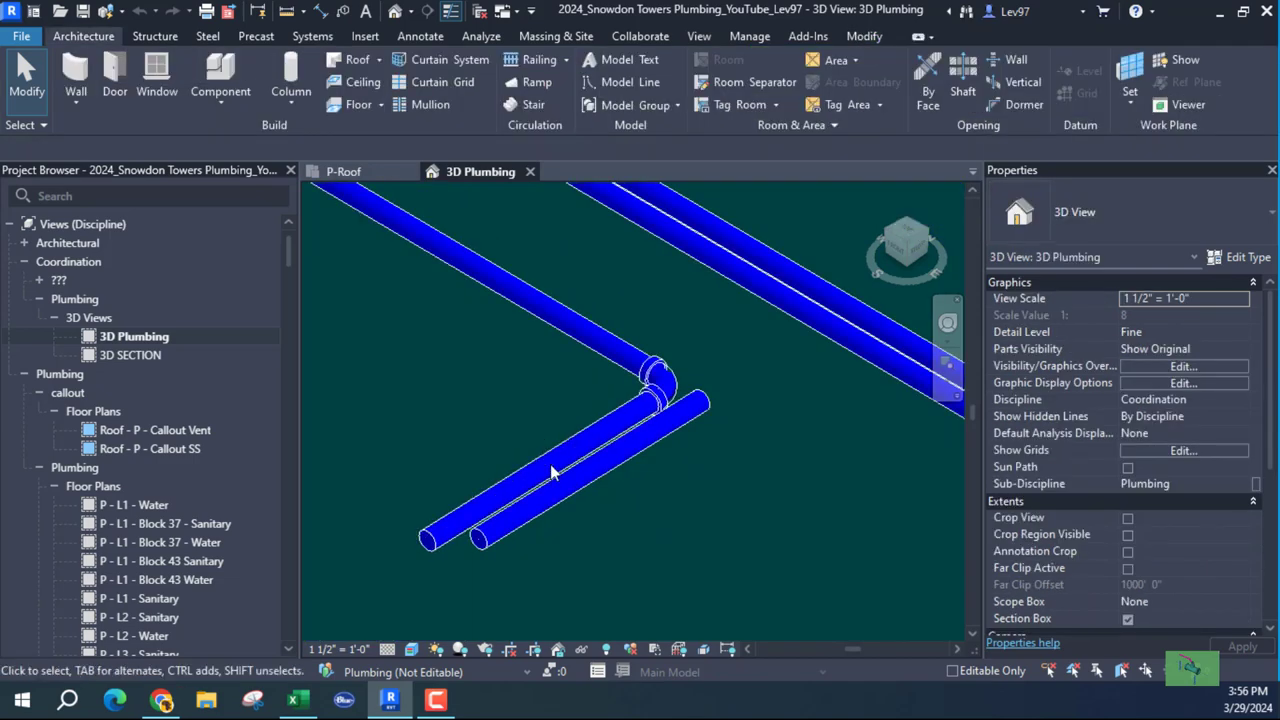
key(Tab)
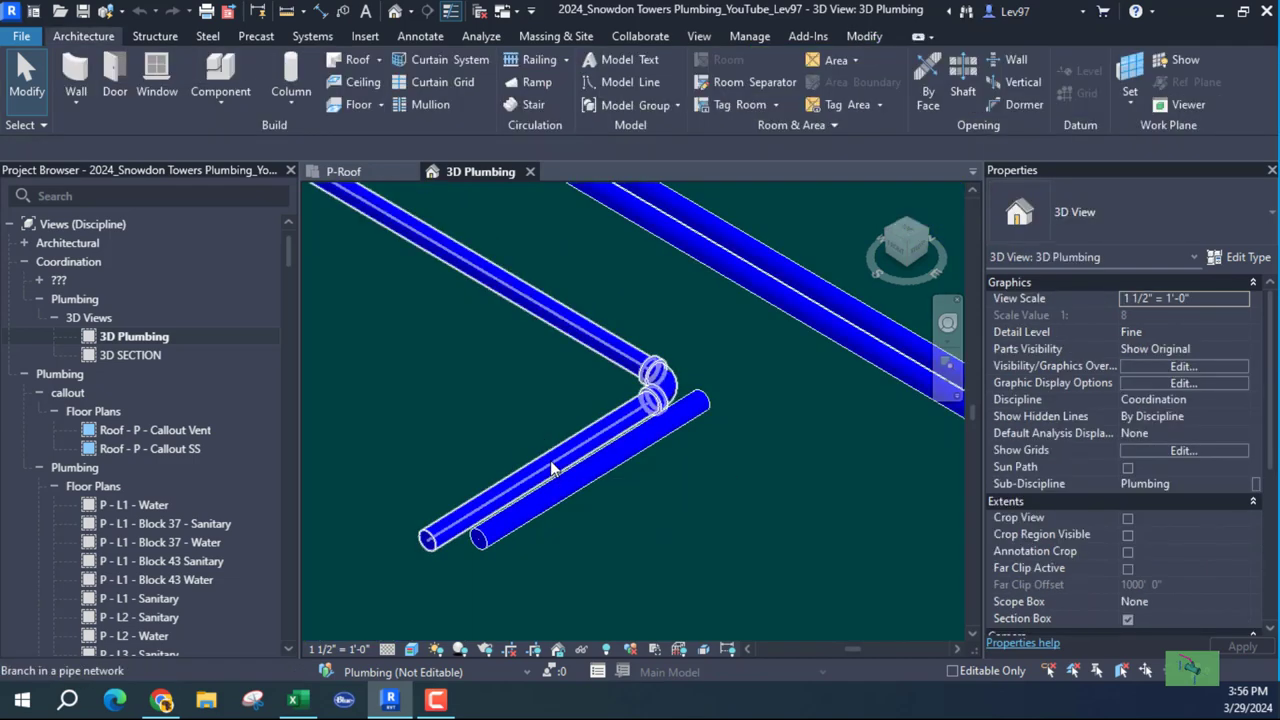
click(550, 462)
scroll(476, 420, down, 2)
scroll(476, 426, down, 3)
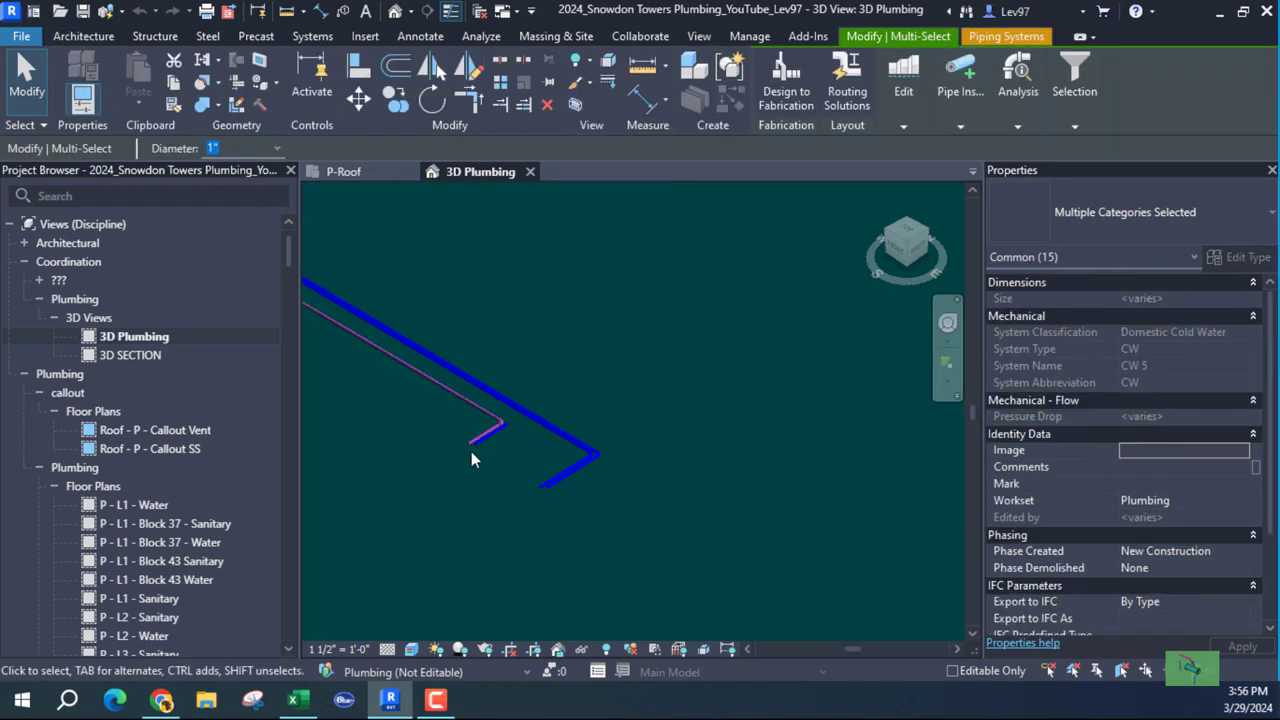
scroll(466, 460, up, 2)
middle_drag(466, 462, 561, 497)
scroll(561, 497, down, 2)
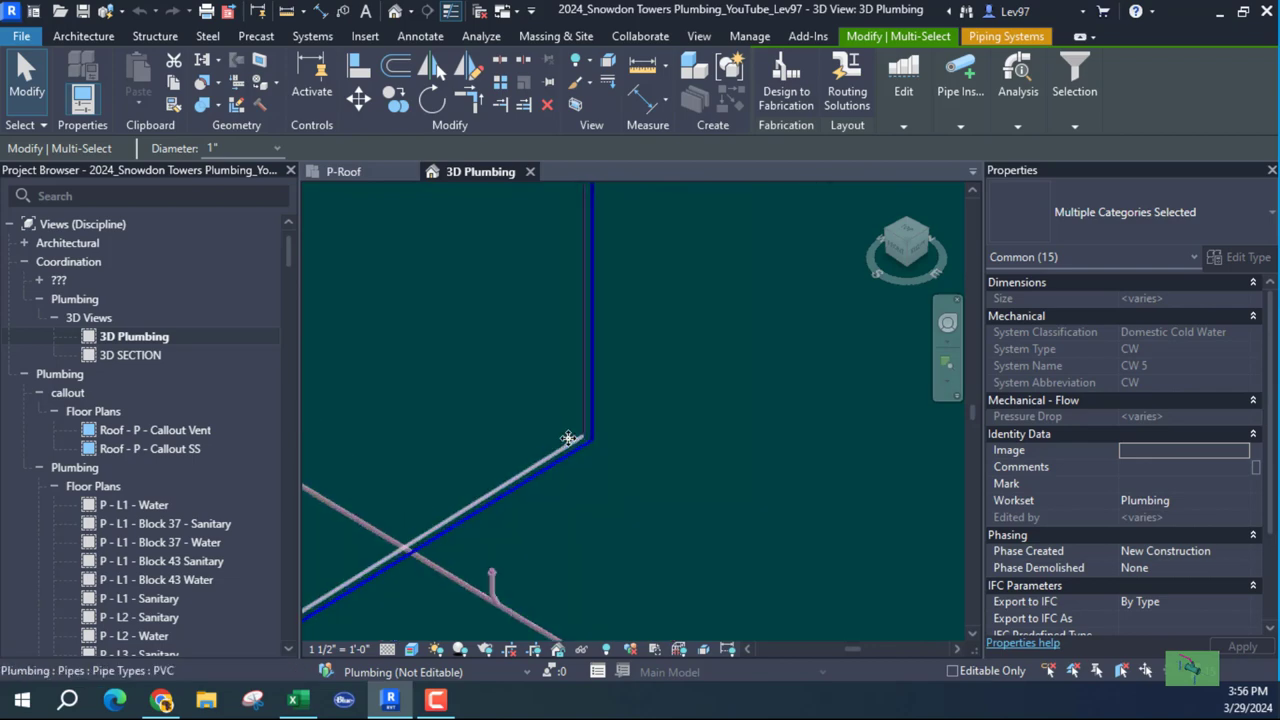
scroll(551, 386, down, 3)
middle_drag(557, 355, 557, 543)
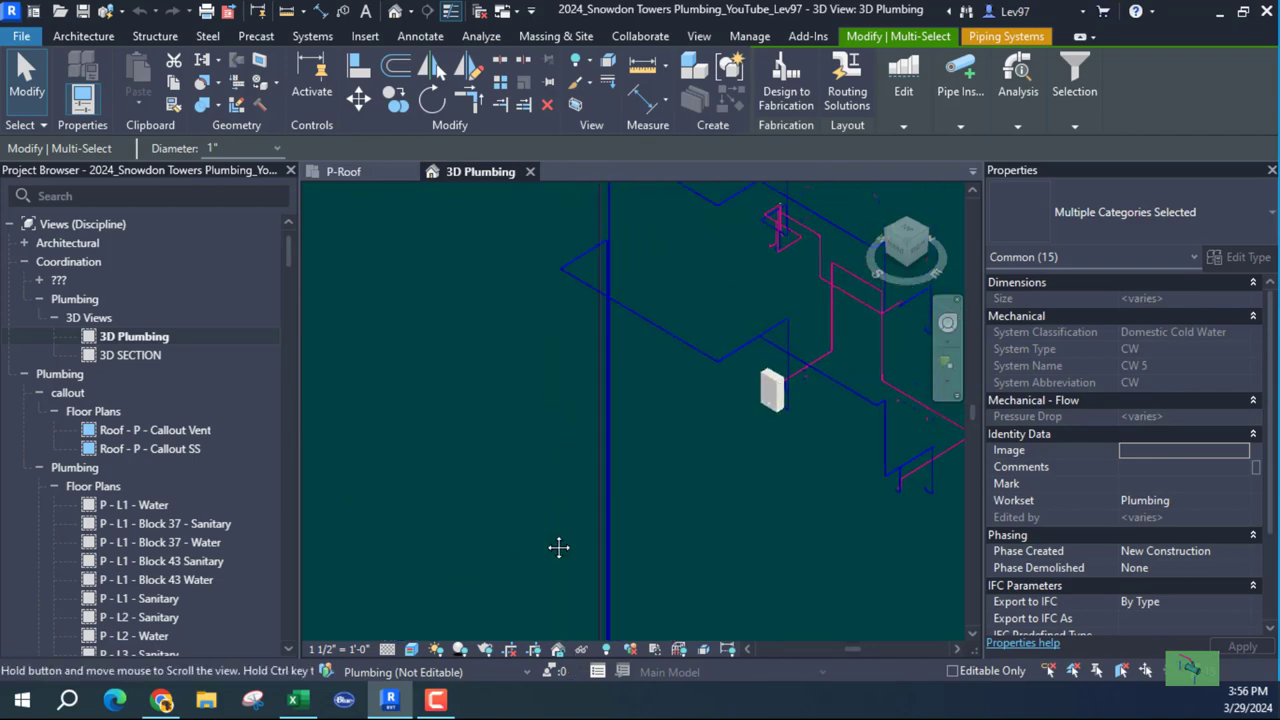
scroll(426, 369, down, 2)
scroll(508, 369, up, 2)
middle_drag(508, 369, 625, 423)
scroll(628, 457, up, 3)
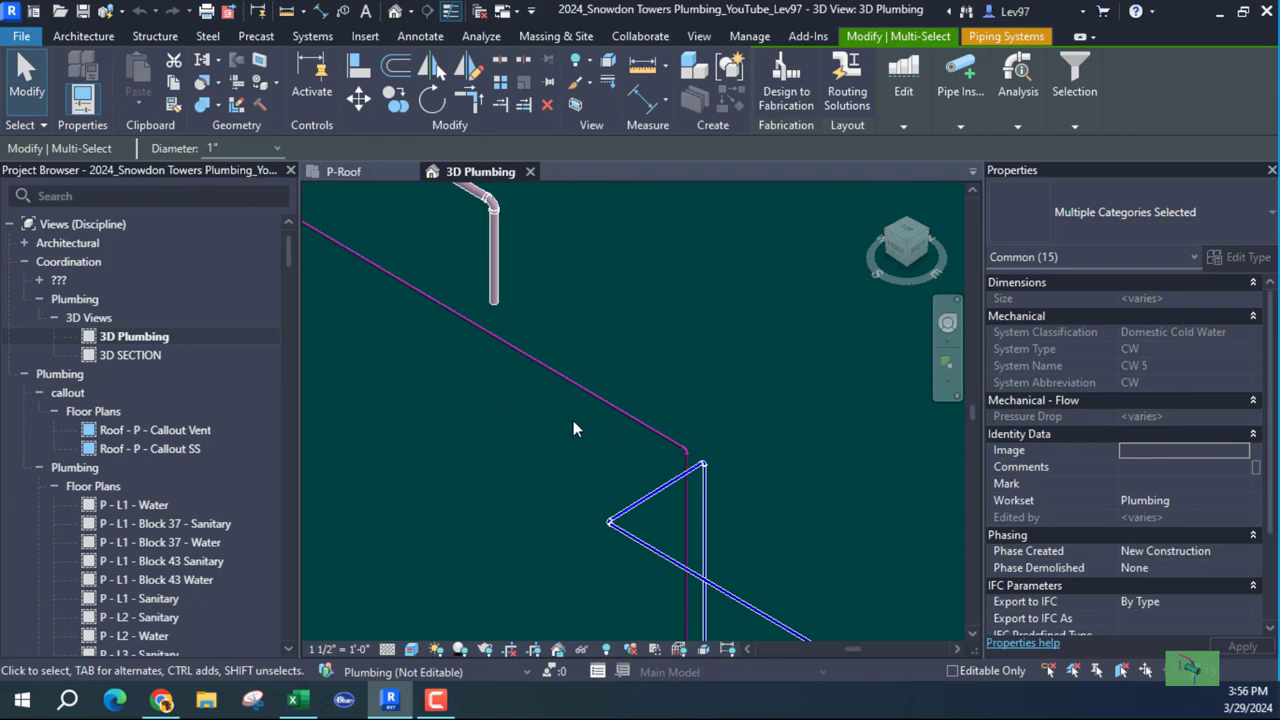
scroll(691, 494, down, 2)
middle_drag(691, 494, 420, 520)
scroll(561, 345, up, 4)
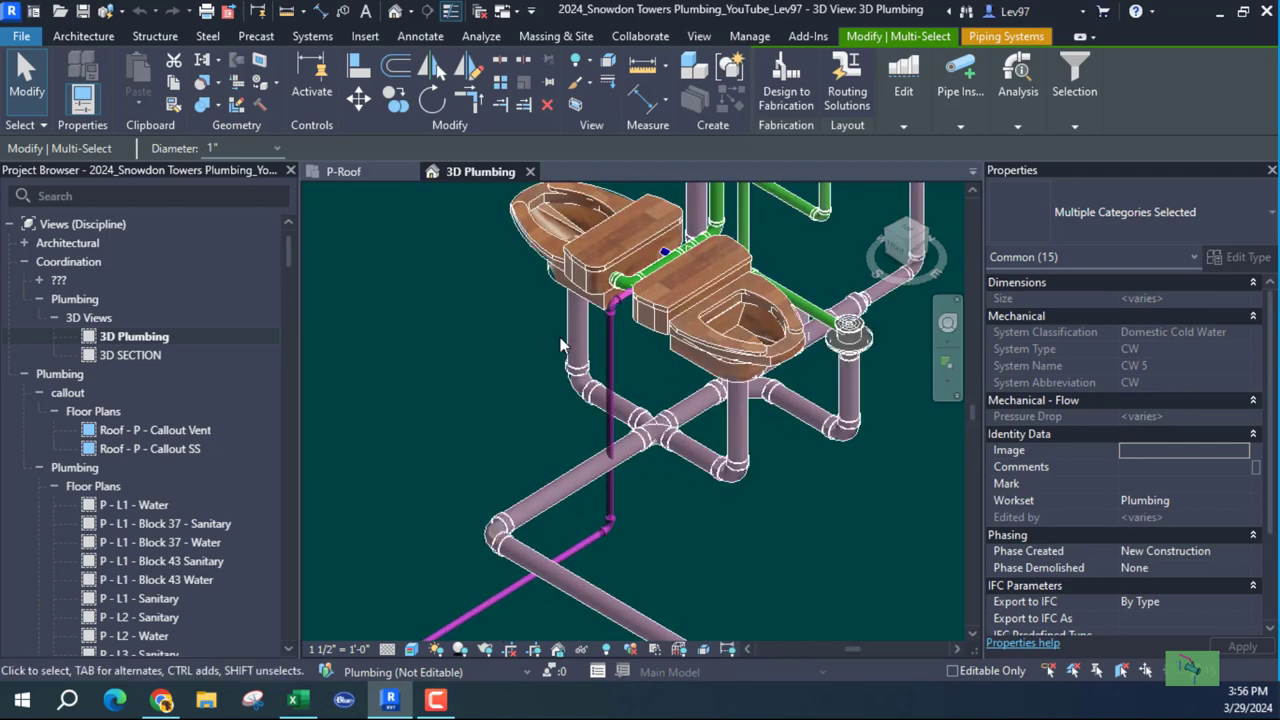
Inspect the bend and the vertical cold-water pipe that supply the back-to-back roof toilets.
click(615, 307)
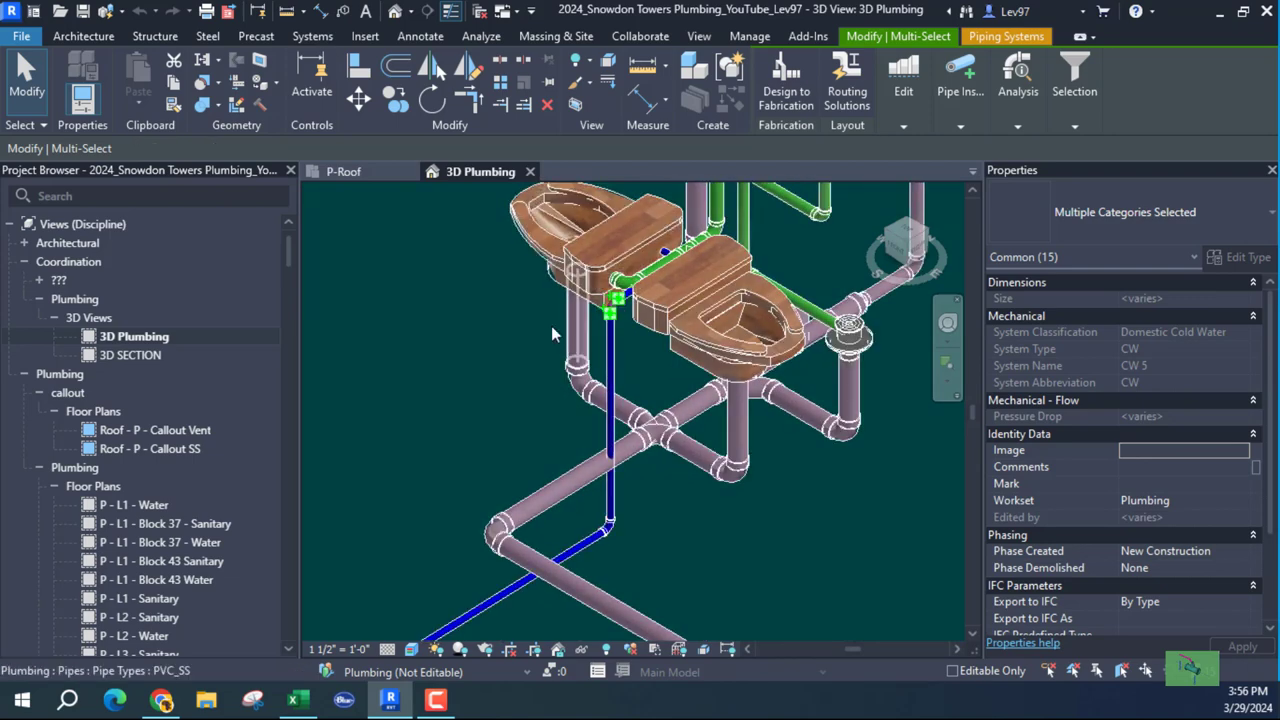
shift+middle_drag(558, 342, 490, 413)
scroll(490, 424, up, 3)
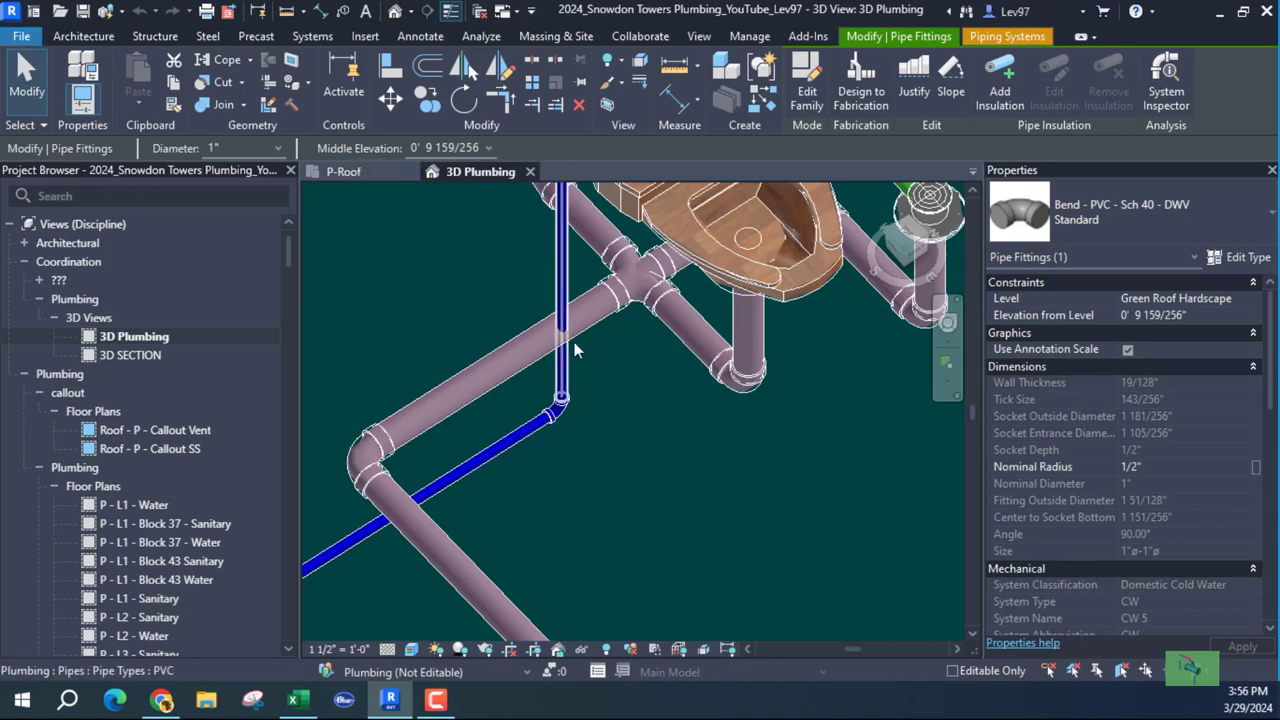
click(568, 280)
Return to the P-Roof plan and examine the cold-water connections at the toilets and the horizontal supply pipe.
click(377, 170)
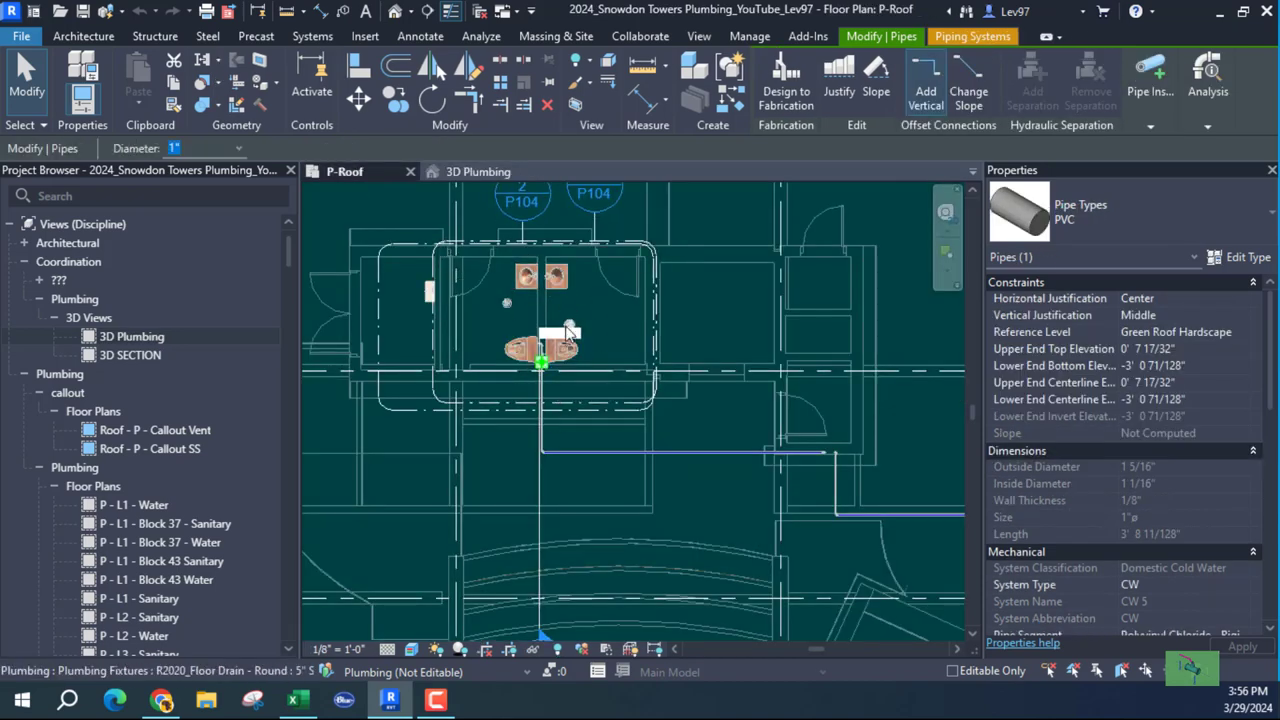
scroll(590, 352, up, 4)
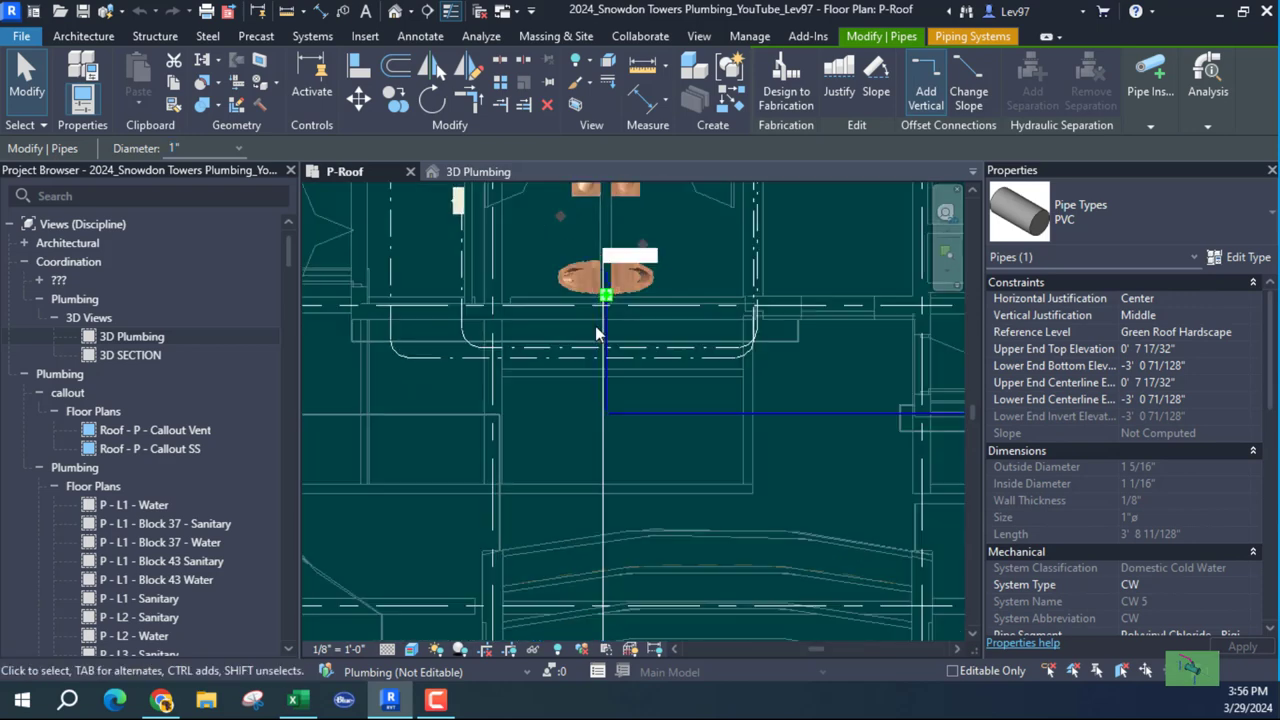
middle_drag(524, 208, 422, 435)
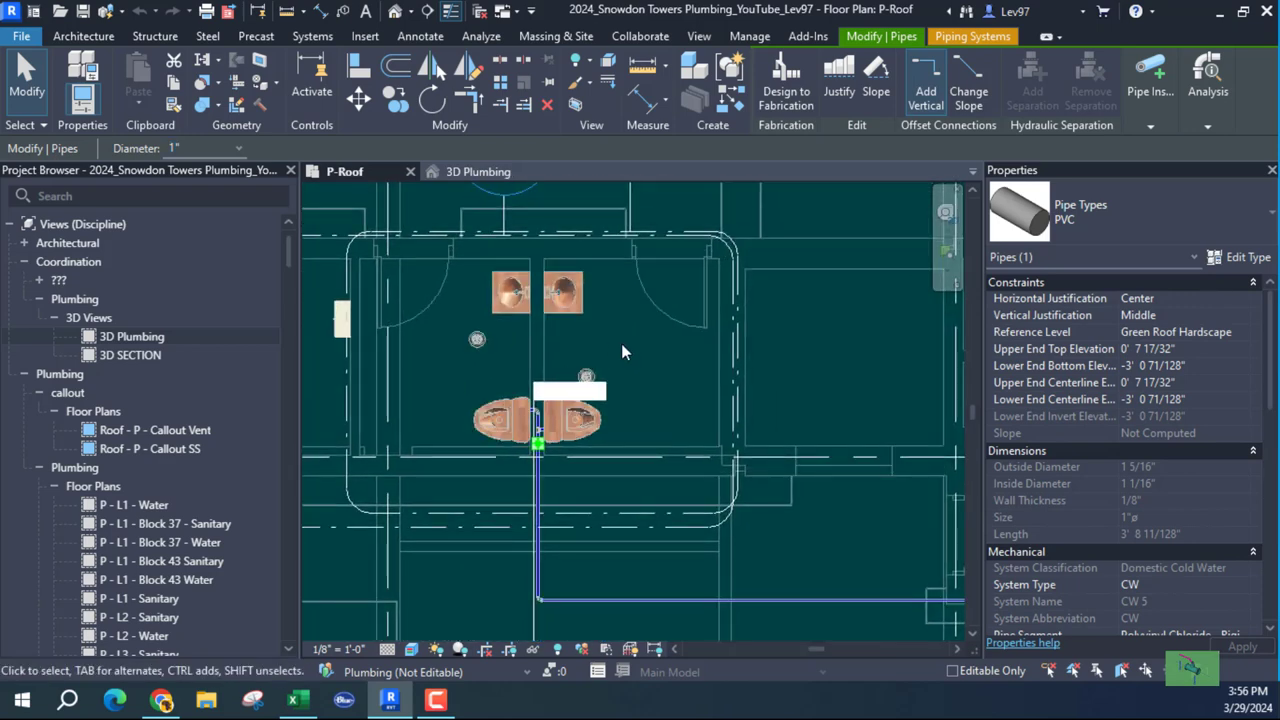
scroll(530, 435, up, 3)
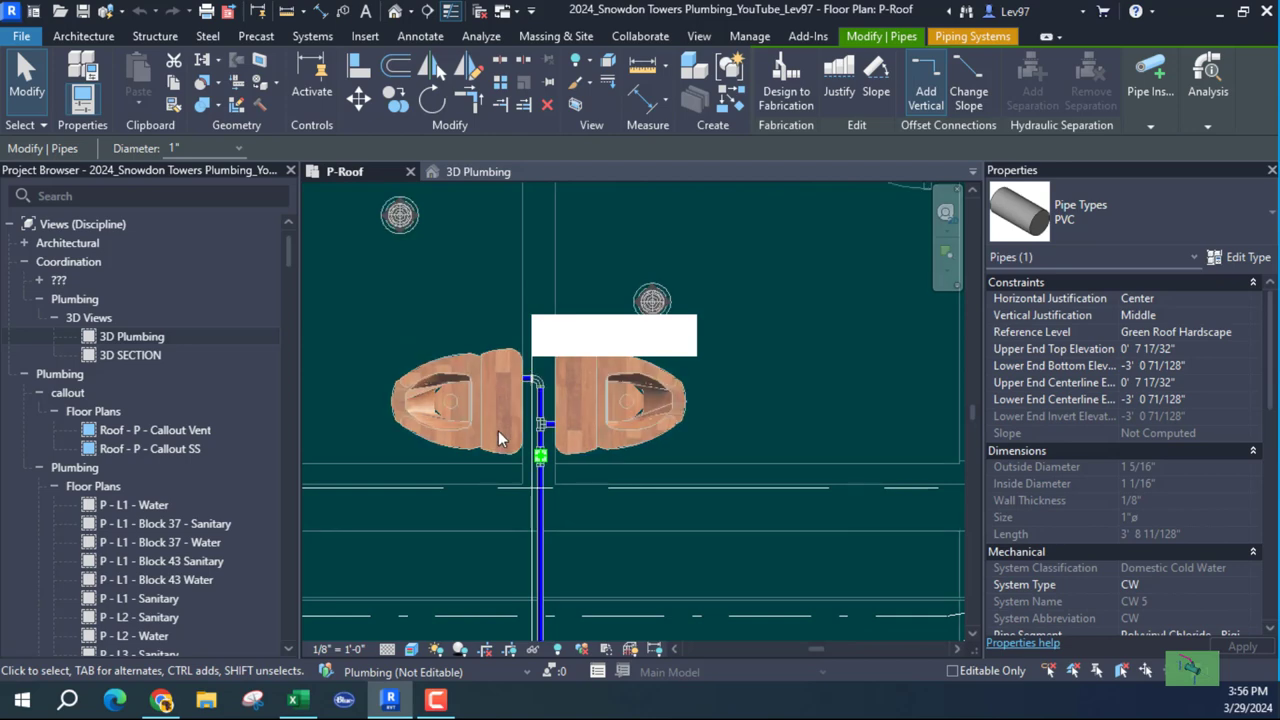
middle_drag(406, 323, 423, 299)
scroll(713, 372, down, 3)
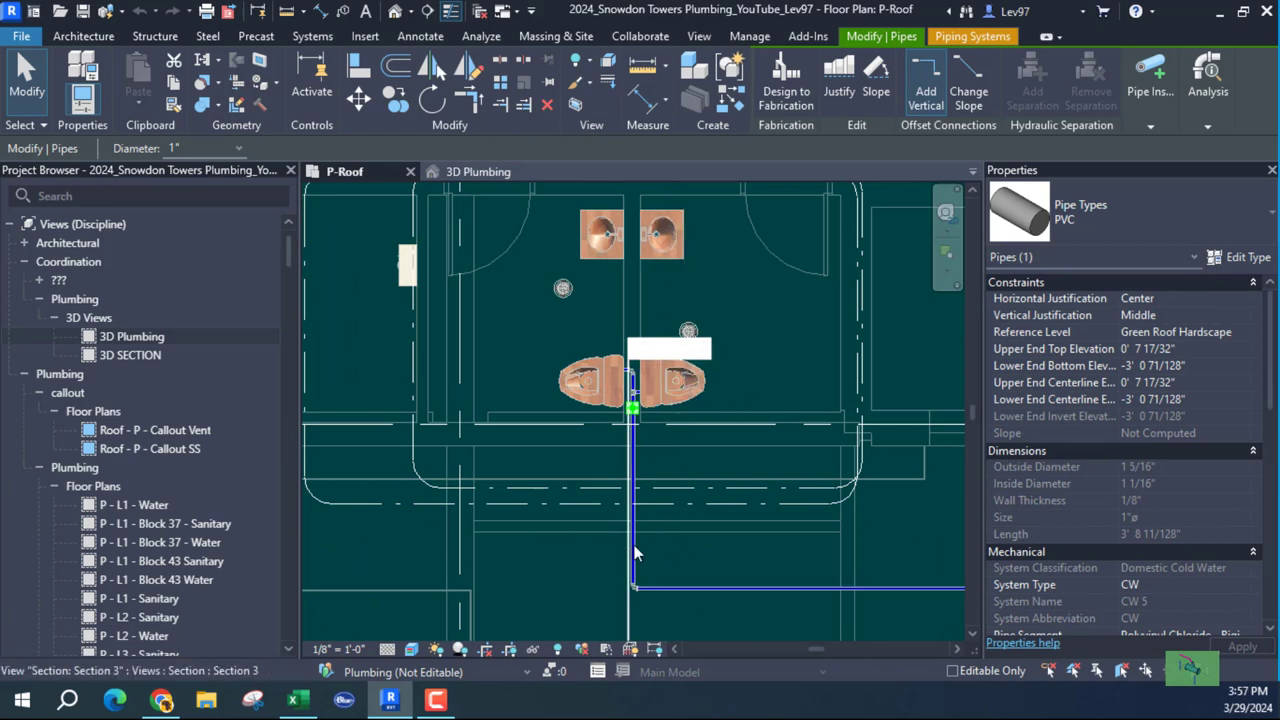
click(719, 589)
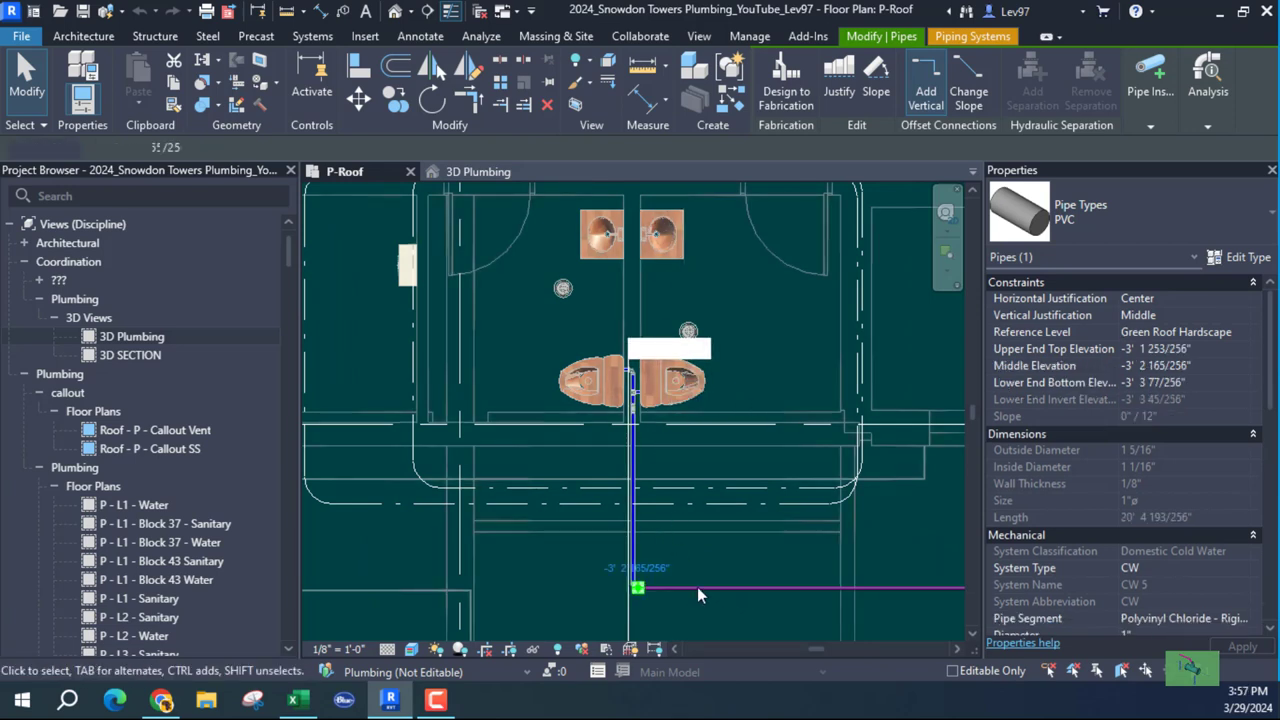
middle_drag(571, 311, 604, 368)
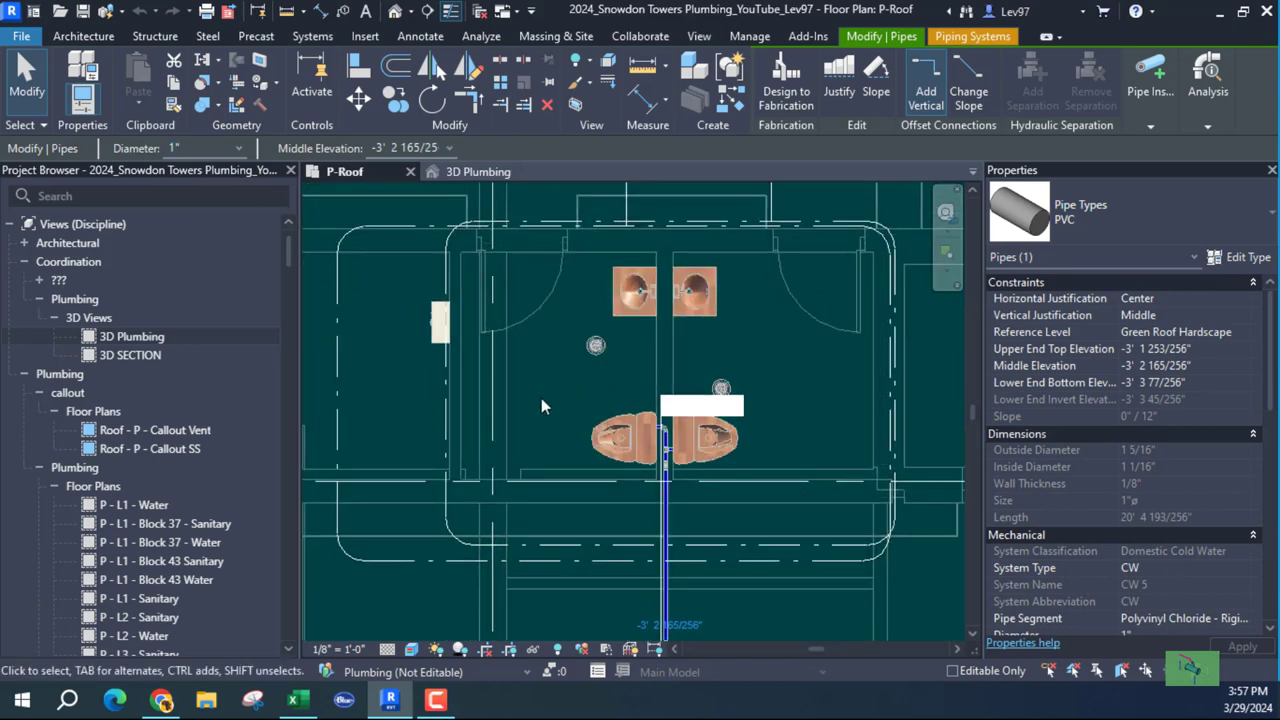
Check the tankless water heater's connections and its location relative to the restroom sinks and toilets.
click(438, 322)
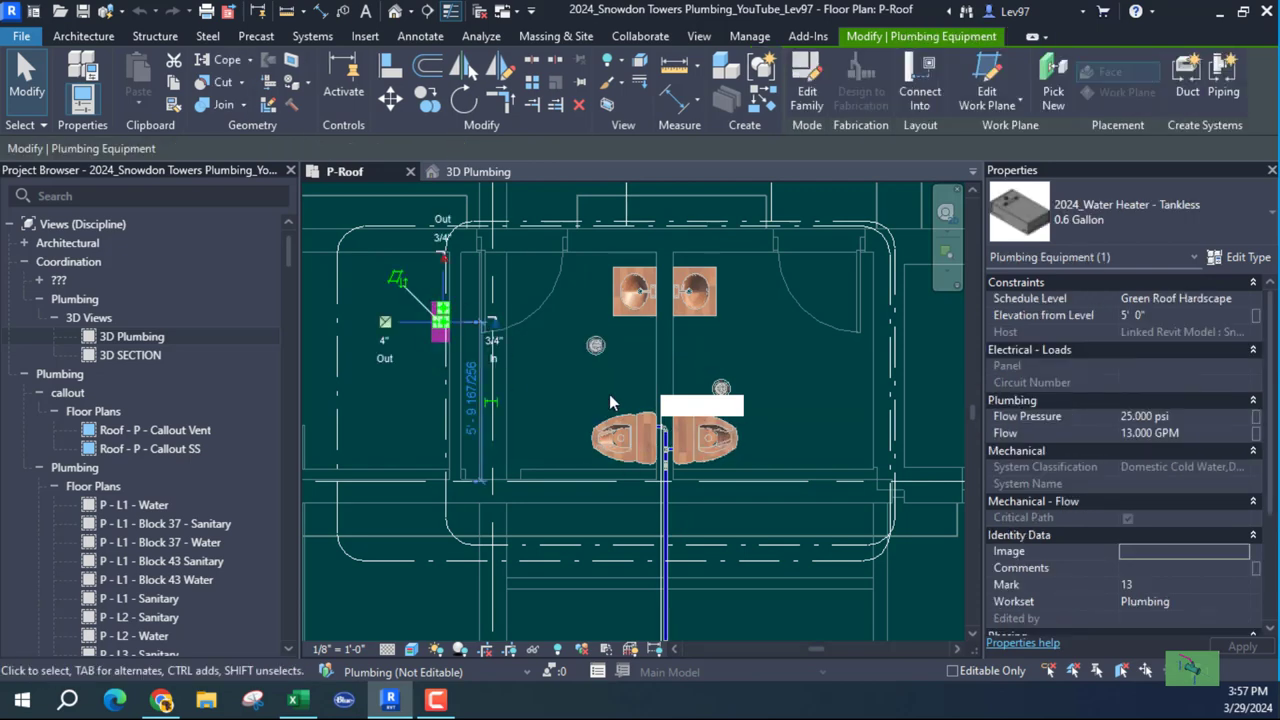
key(Escape)
scroll(572, 344, up, 3)
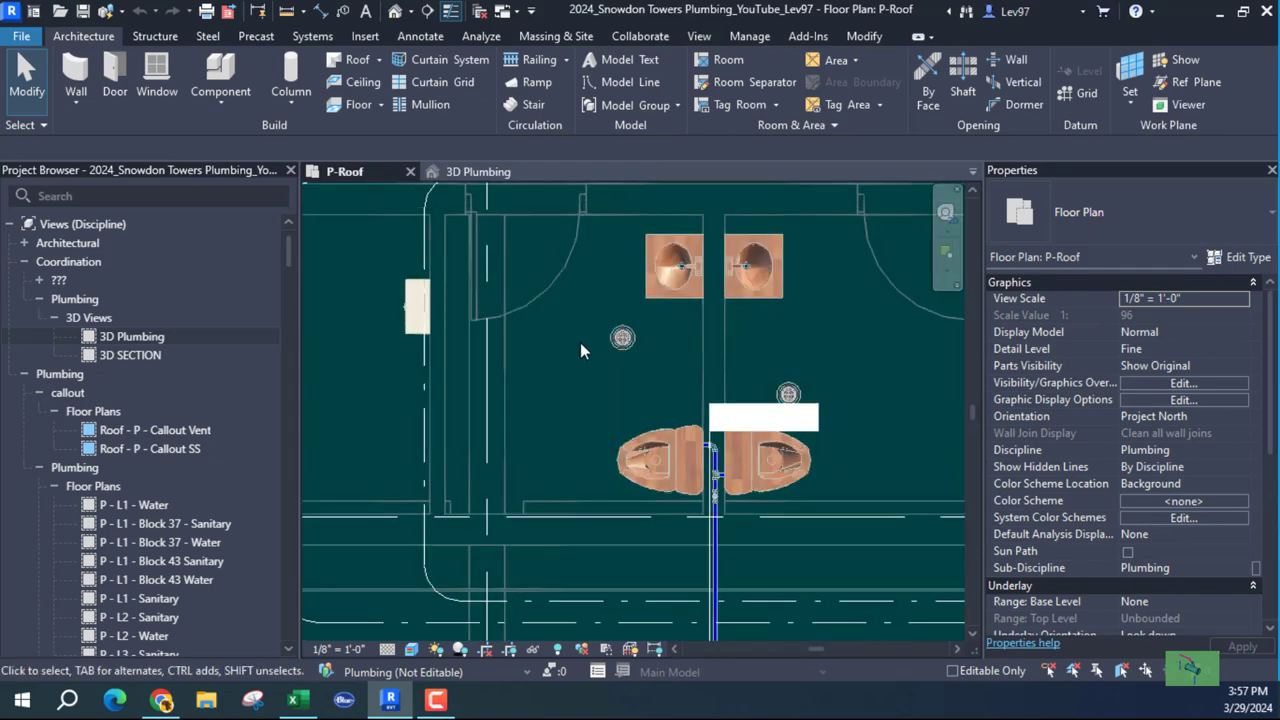
middle_drag(580, 350, 420, 414)
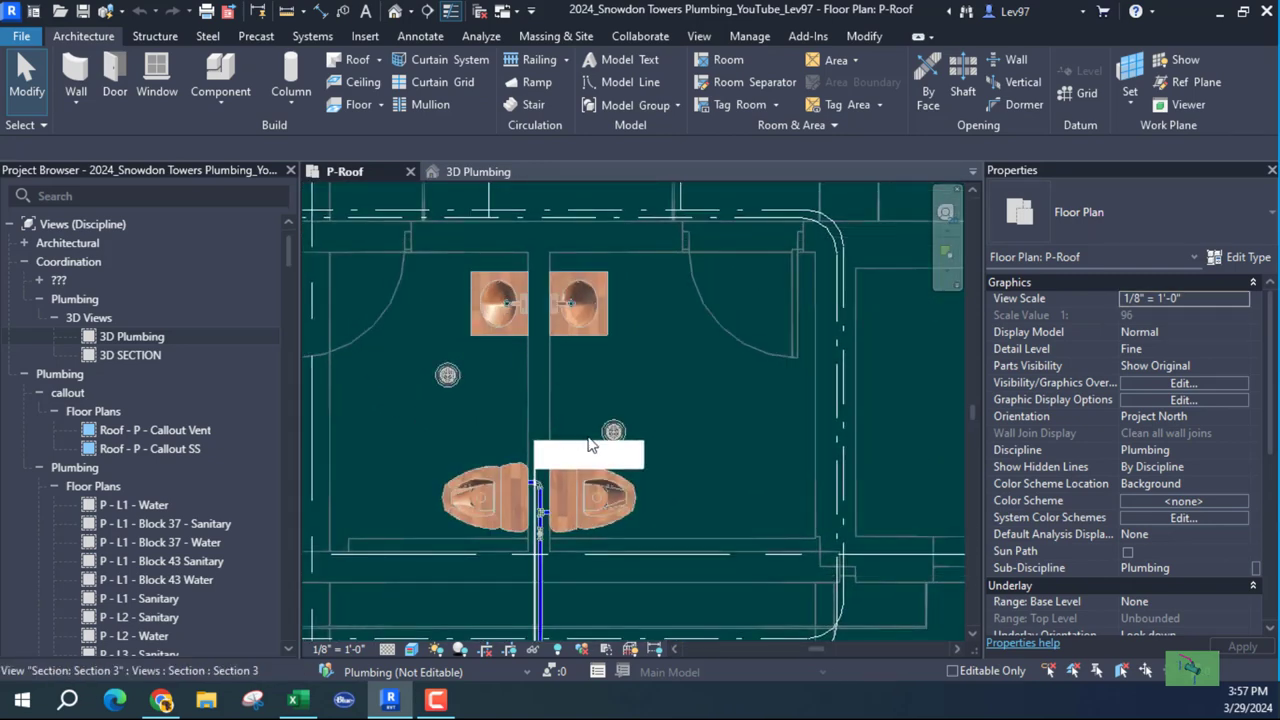
middle_drag(590, 444, 660, 343)
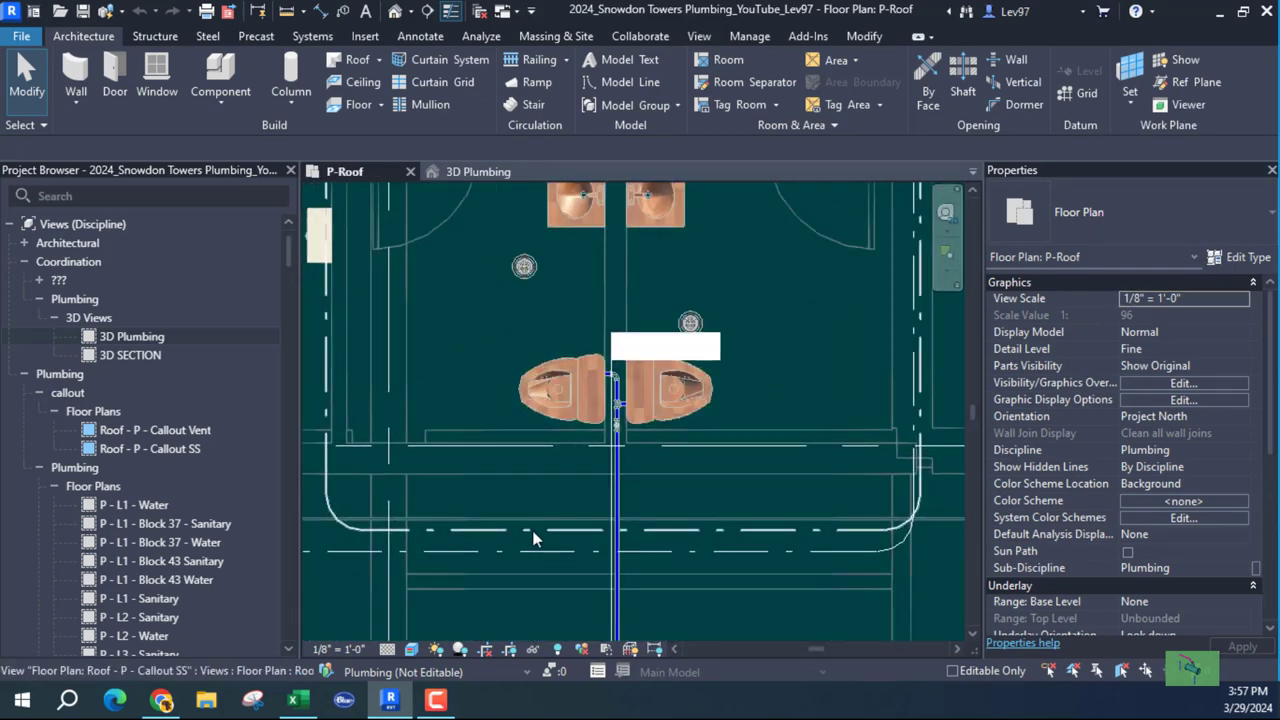
Move the building section marker off the toilets' water pipe, toward the tankless water heater.
click(609, 509)
drag(609, 509, 420, 466)
middle_drag(474, 527, 439, 655)
middle_drag(516, 424, 669, 476)
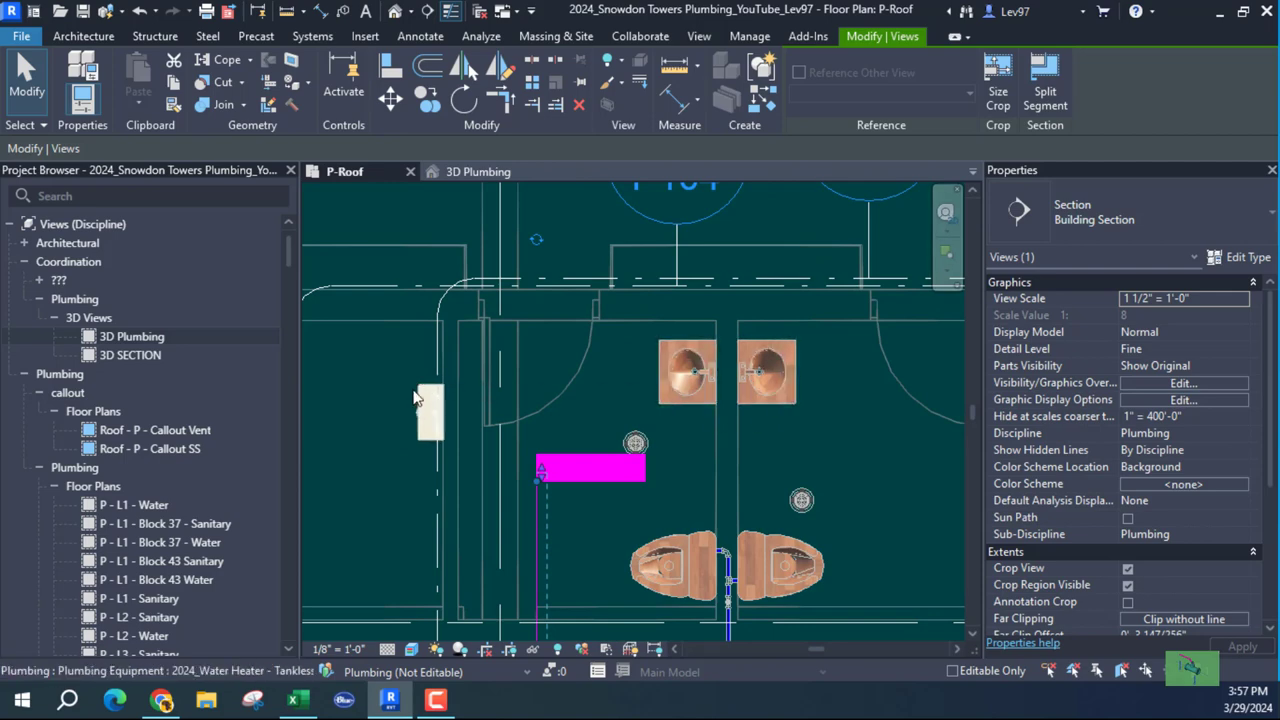
middle_drag(696, 467, 652, 409)
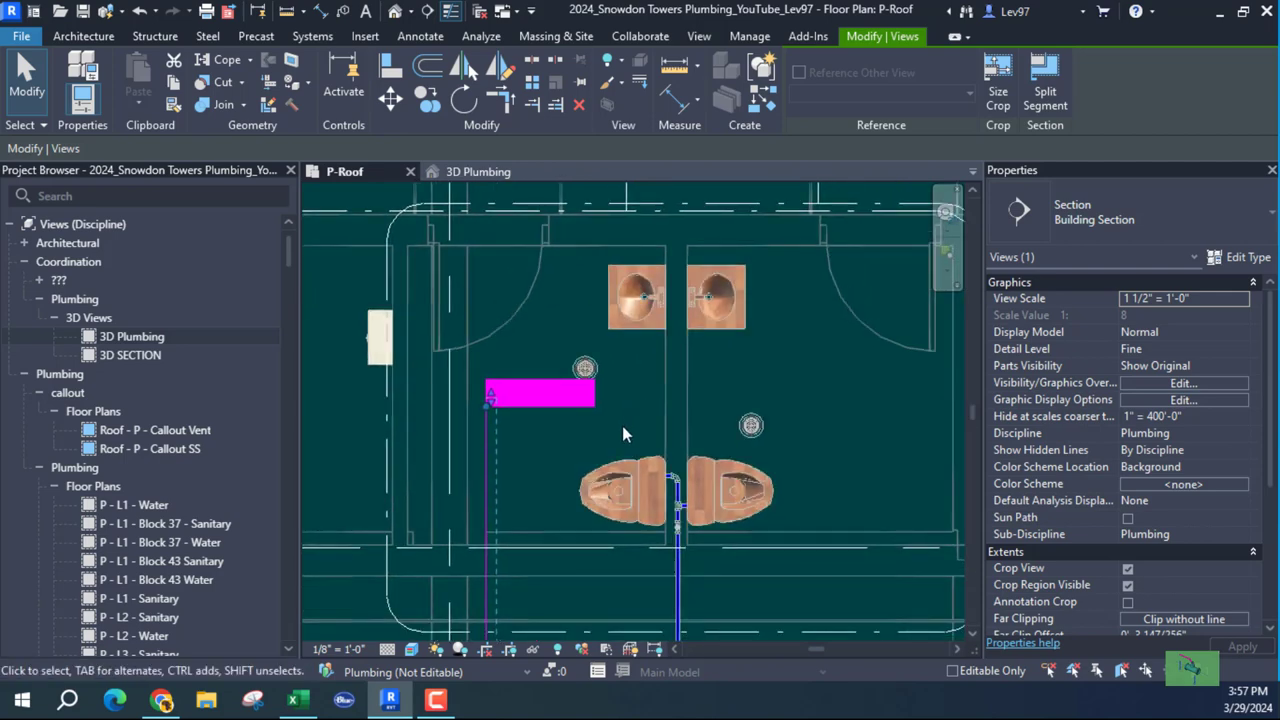
scroll(622, 426, up, 2)
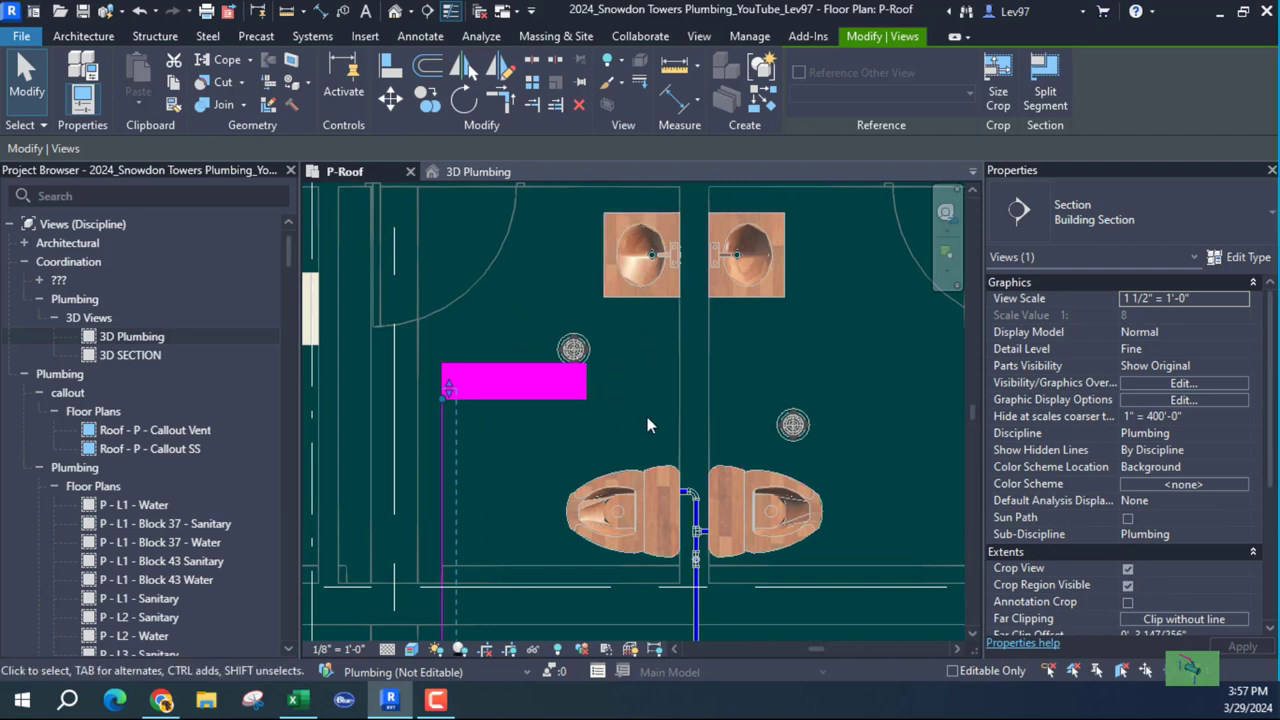
Convert the bend at the end of the roof toilets' horizontal cold-water pipe into a tee.
middle_drag(612, 393, 712, 466)
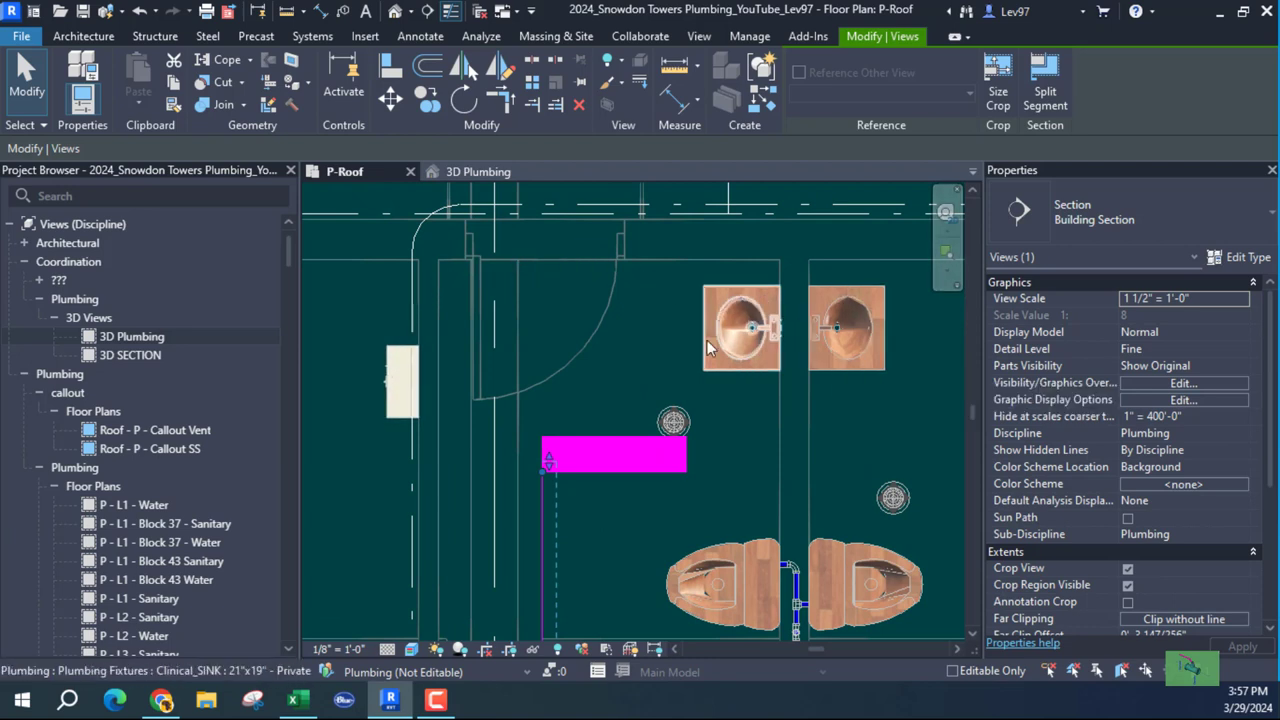
middle_drag(728, 440, 634, 346)
scroll(663, 419, up, 2)
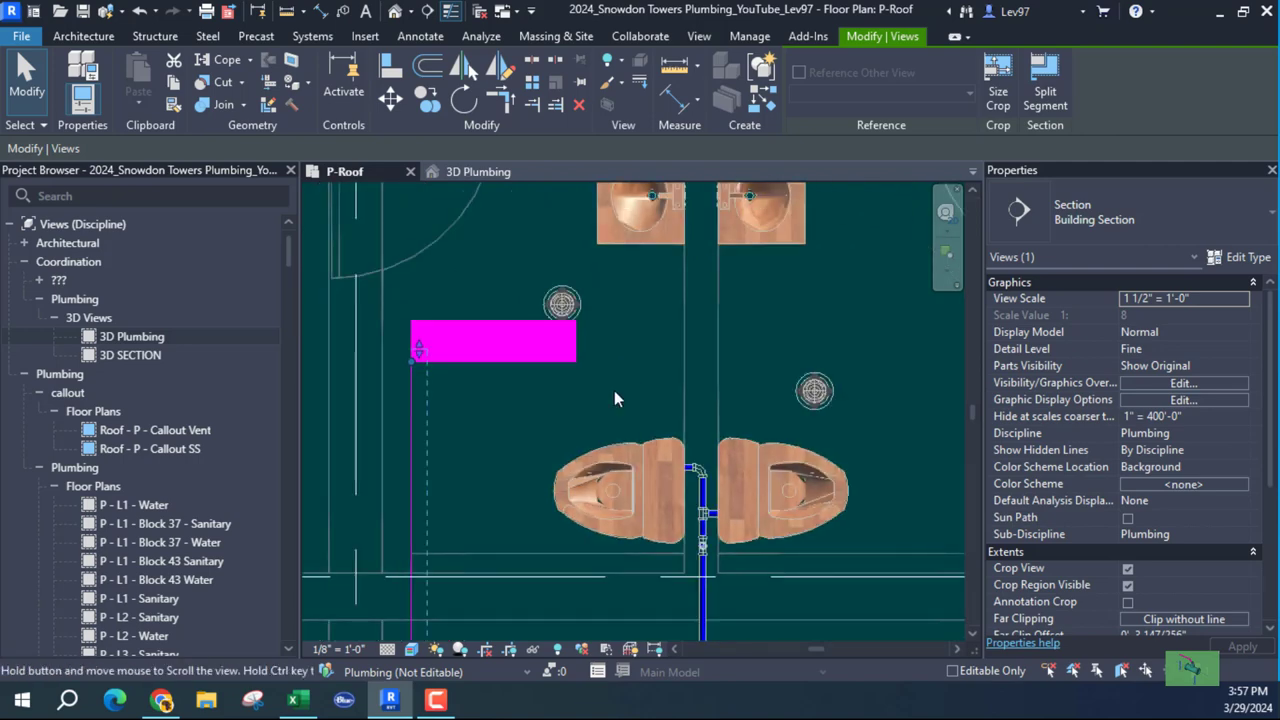
middle_drag(614, 390, 567, 424)
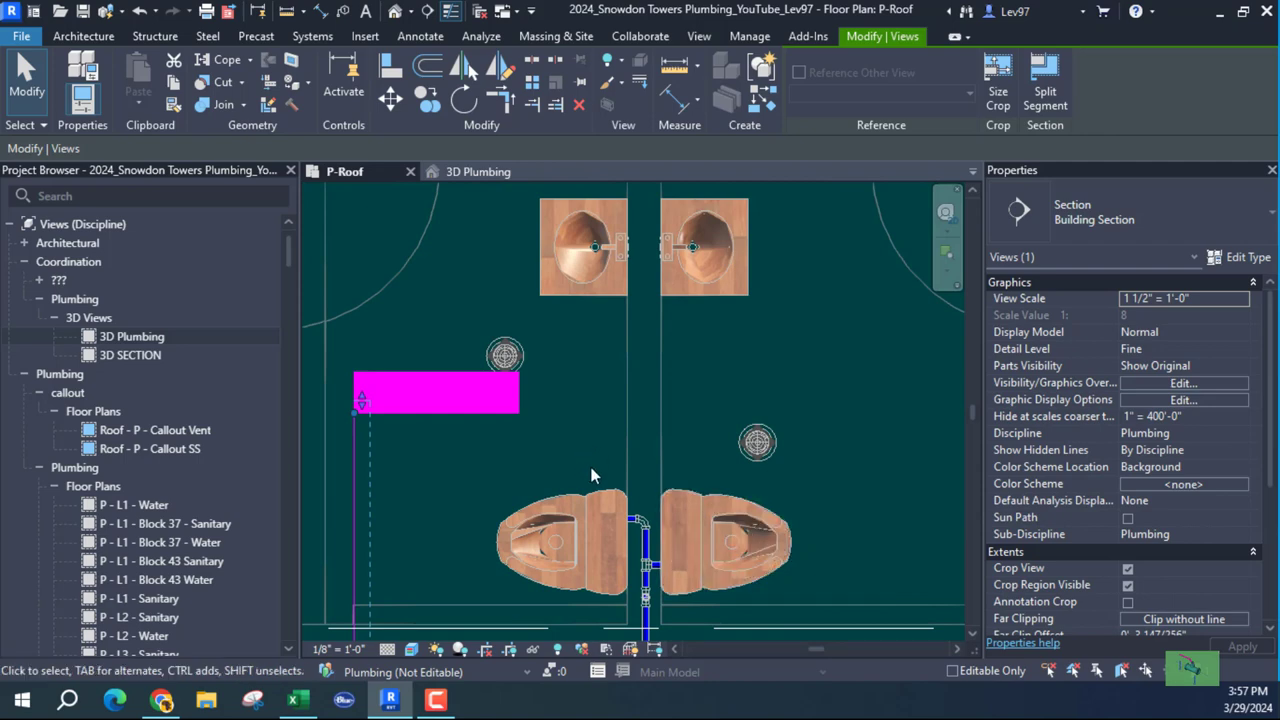
click(643, 522)
scroll(579, 461, up, 5)
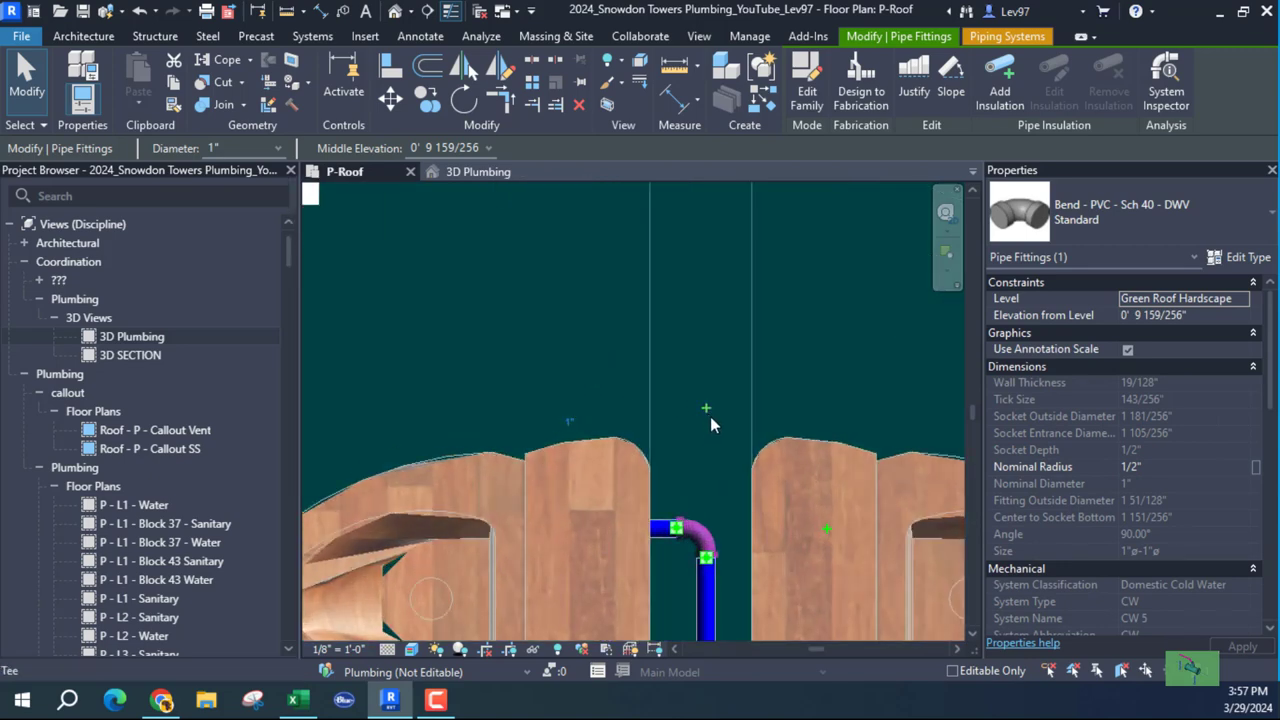
click(631, 410)
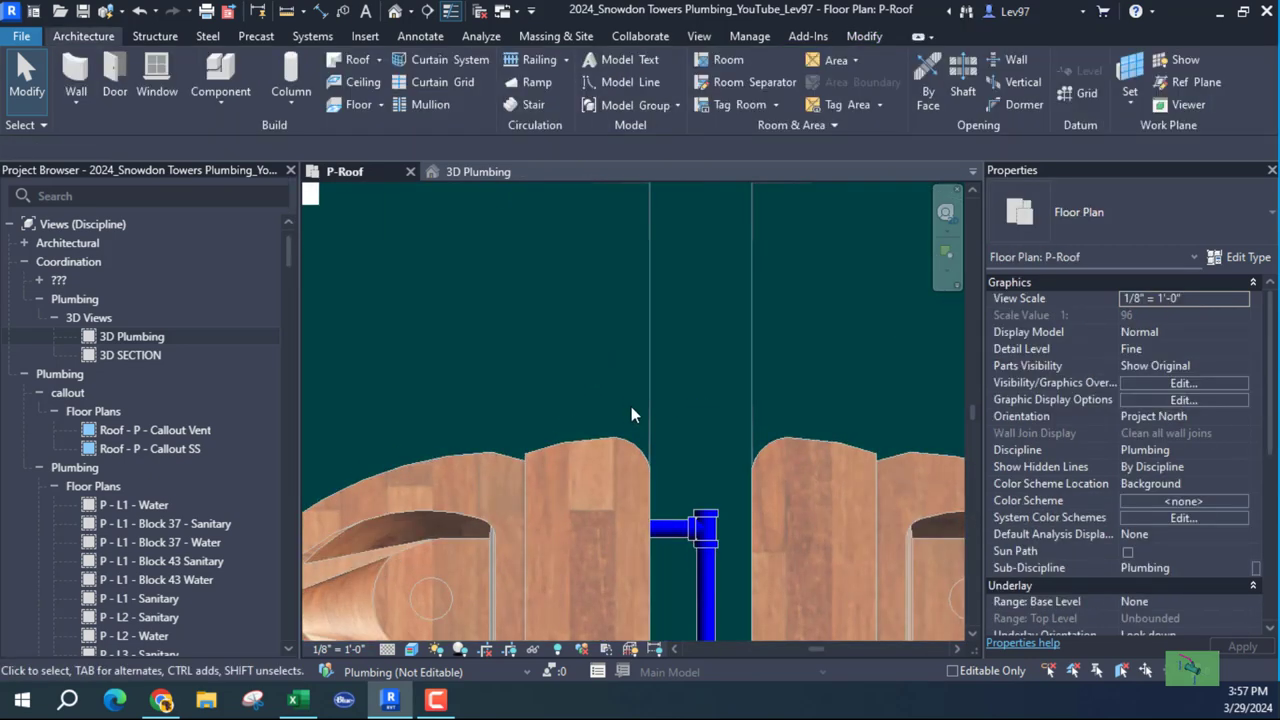
Draw a 1" cold-water pipe about 3'-5" long from the tee's open end, through the wall cavity, stopping short of the sinks.
click(703, 504)
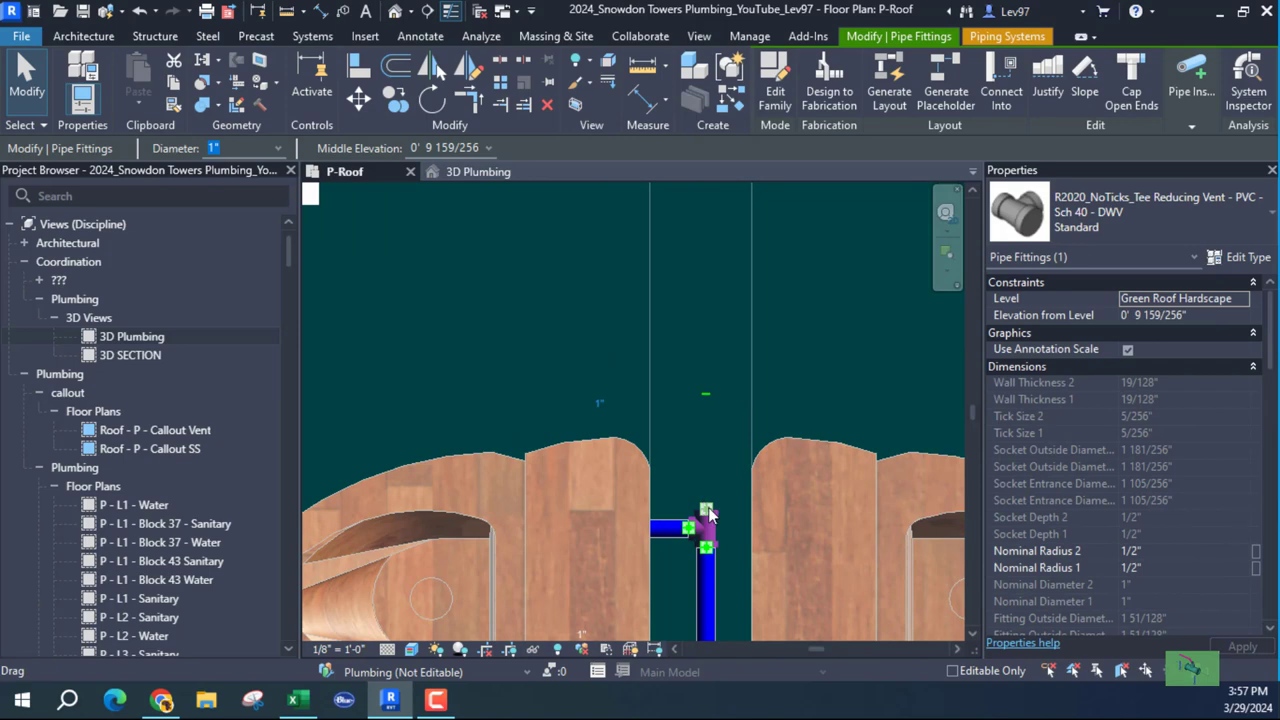
right_click(707, 510)
click(765, 162)
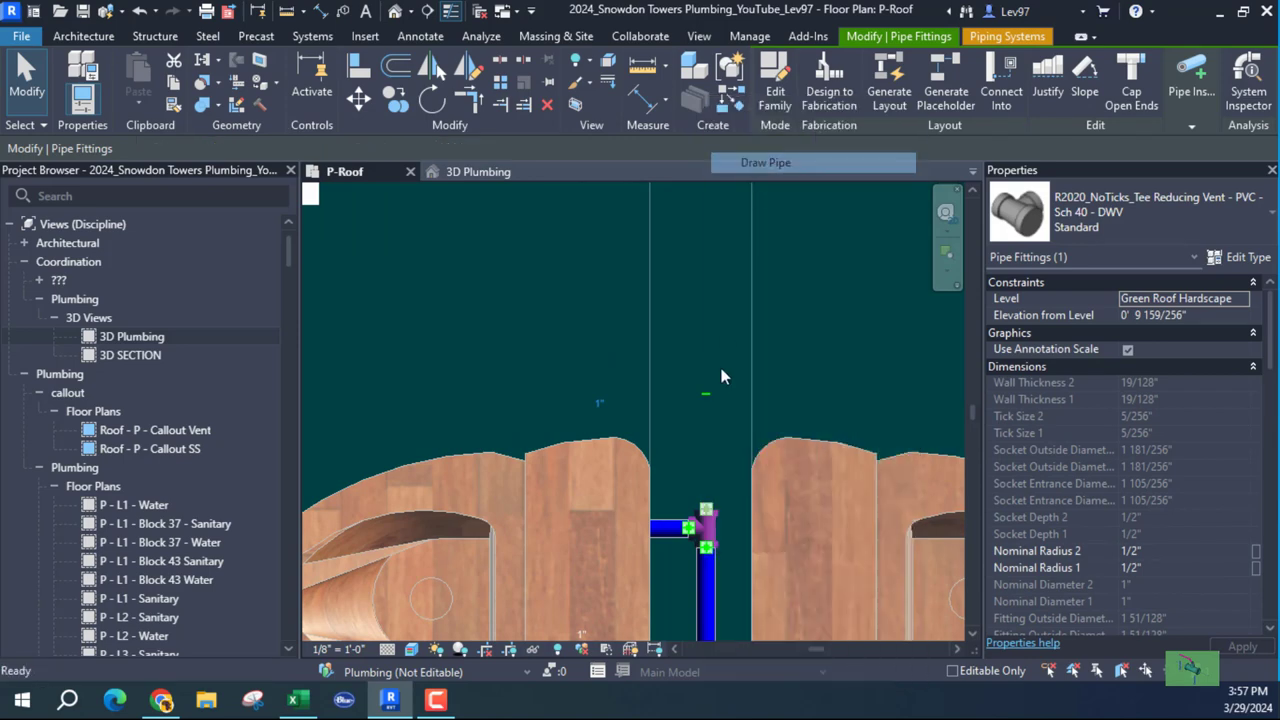
scroll(701, 541, down, 2)
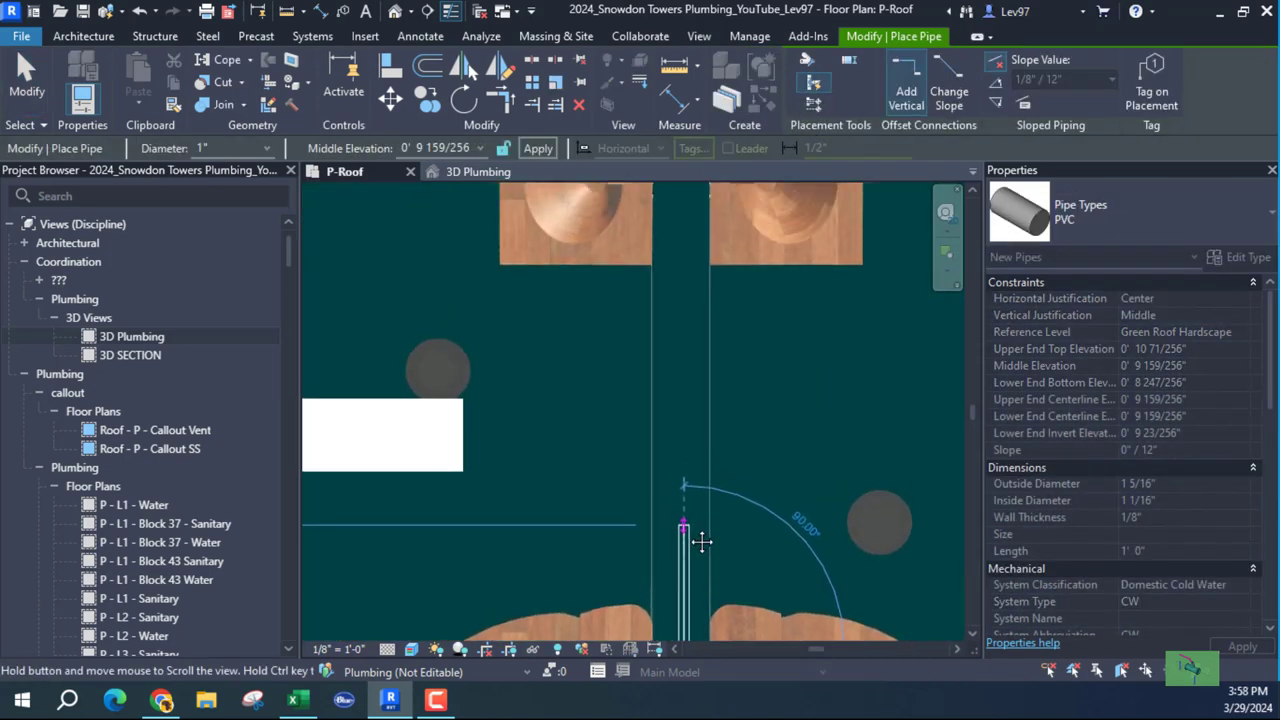
click(683, 325)
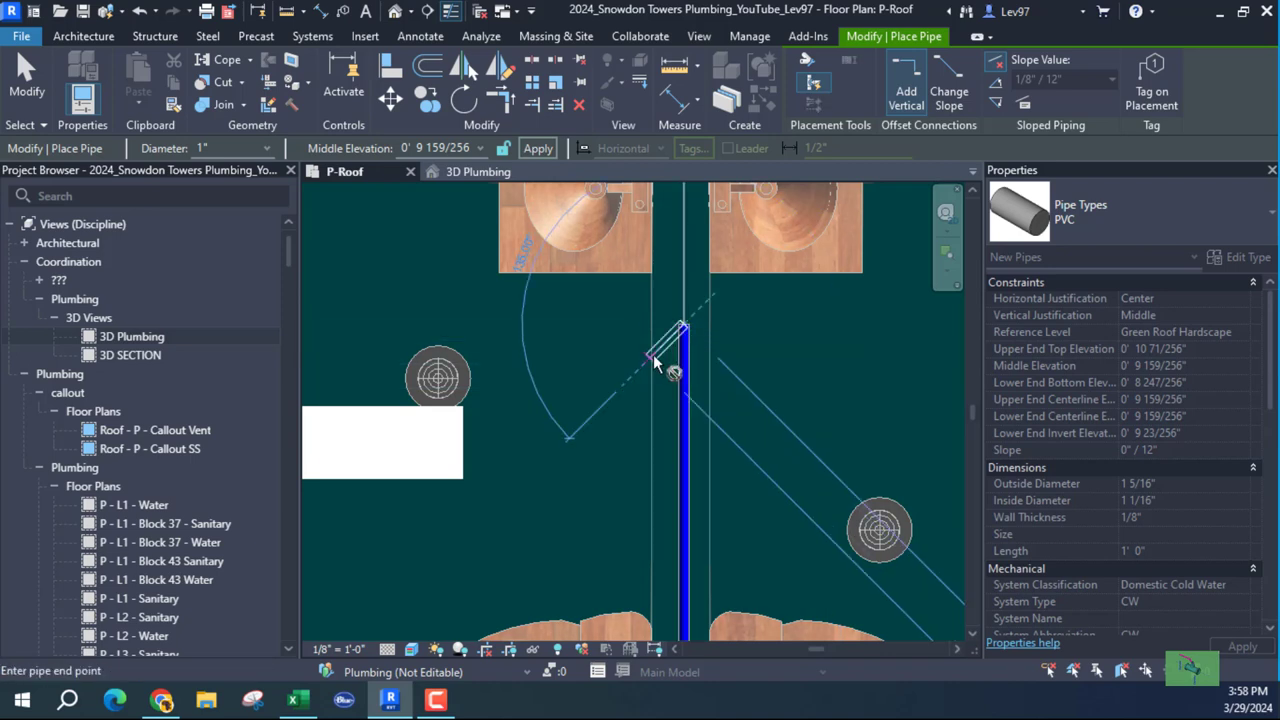
middle_drag(674, 357, 697, 603)
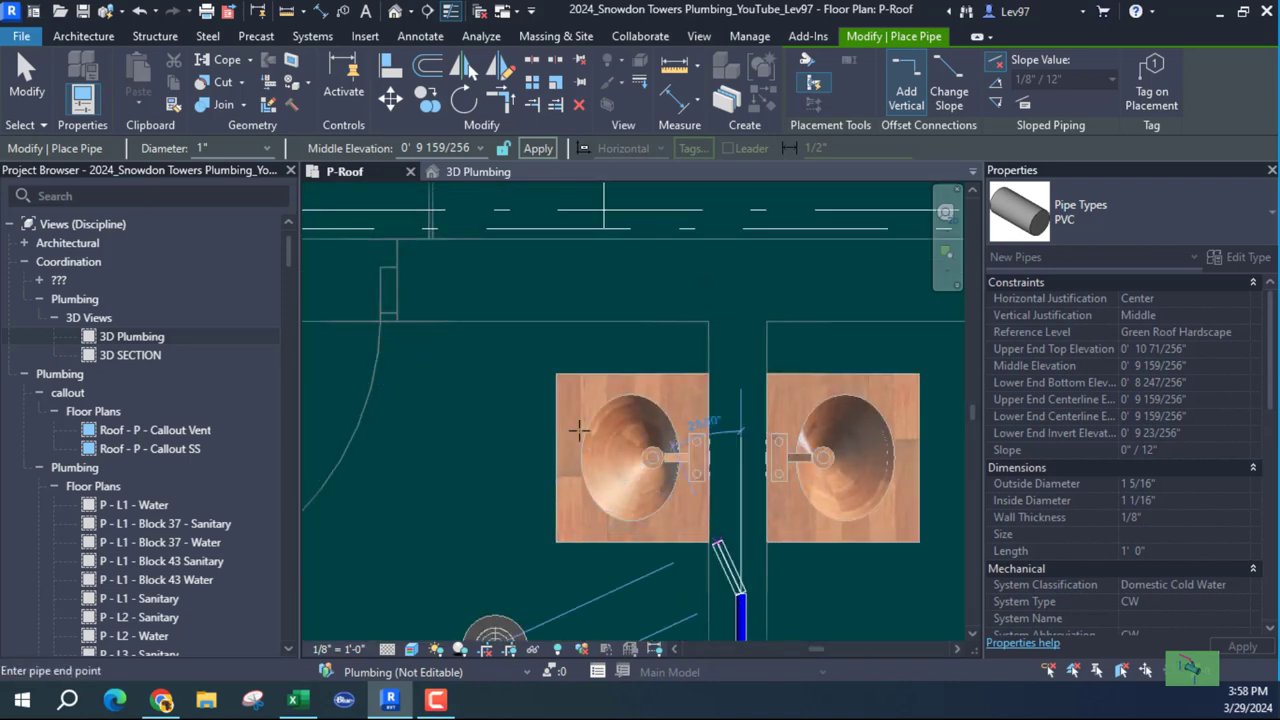
click(267, 149)
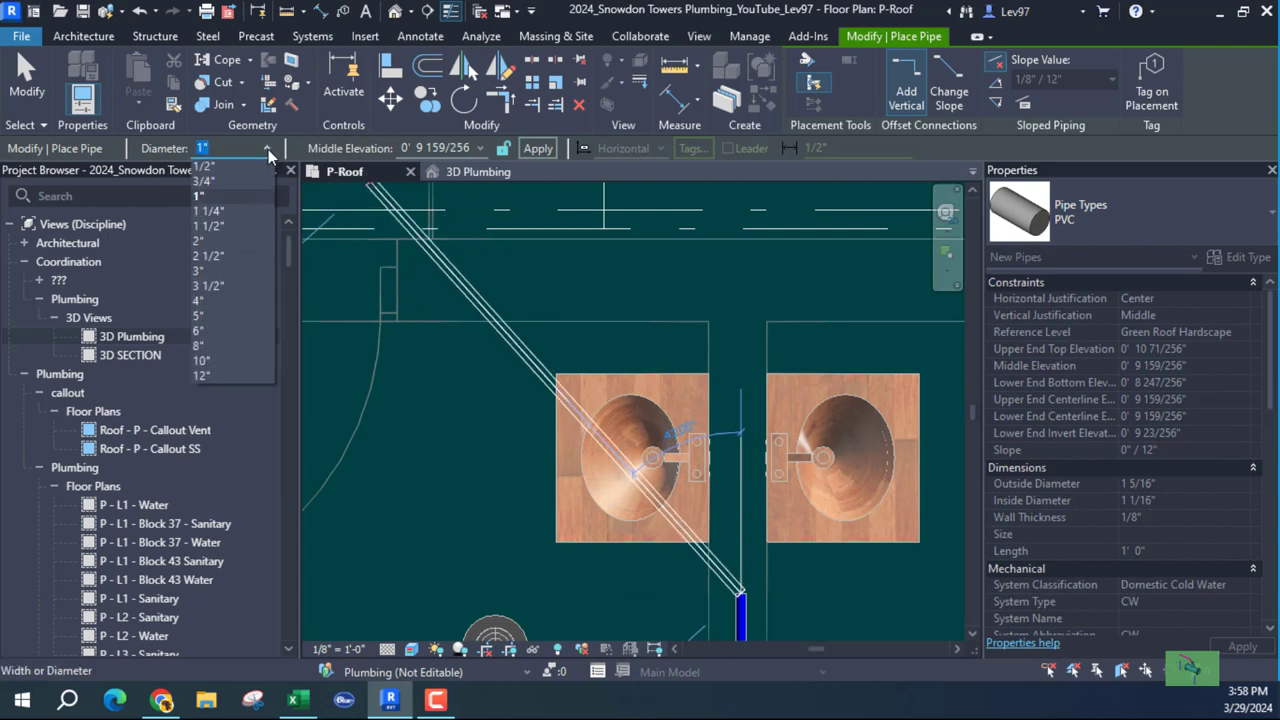
key(Escape)
scroll(571, 476, down, 2)
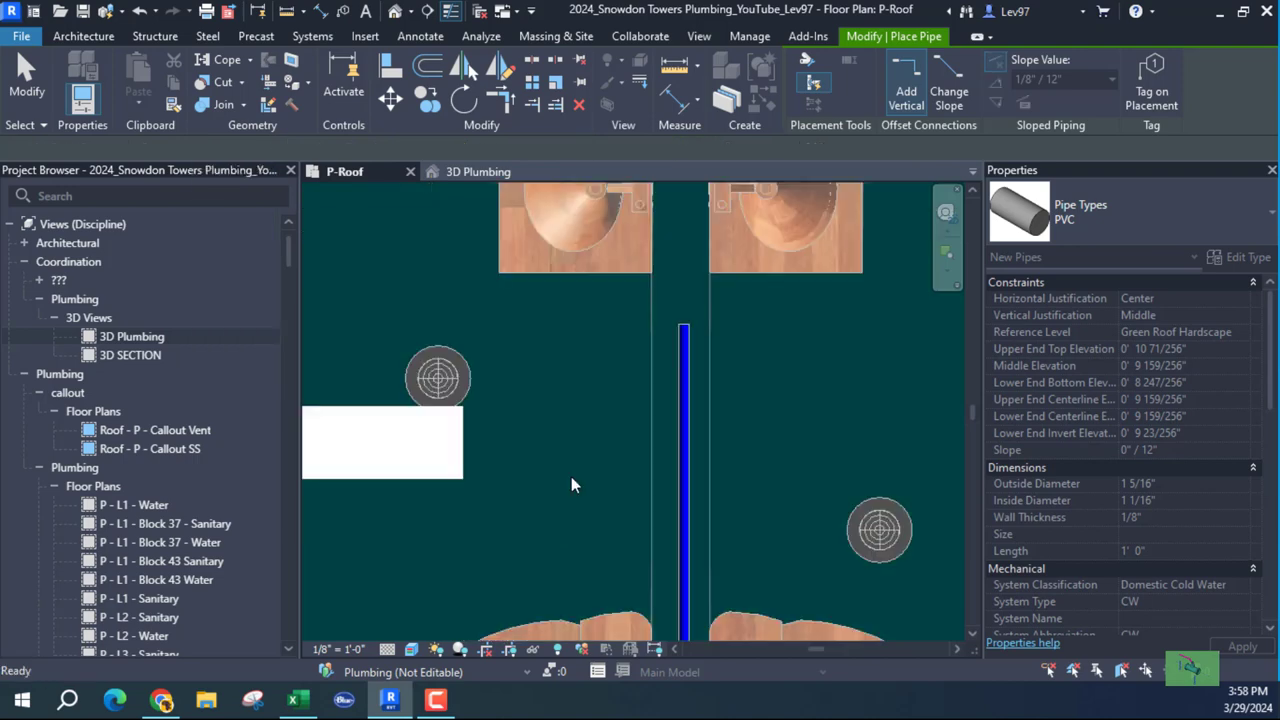
key(Escape)
scroll(536, 503, down, 1)
middle_drag(539, 501, 628, 436)
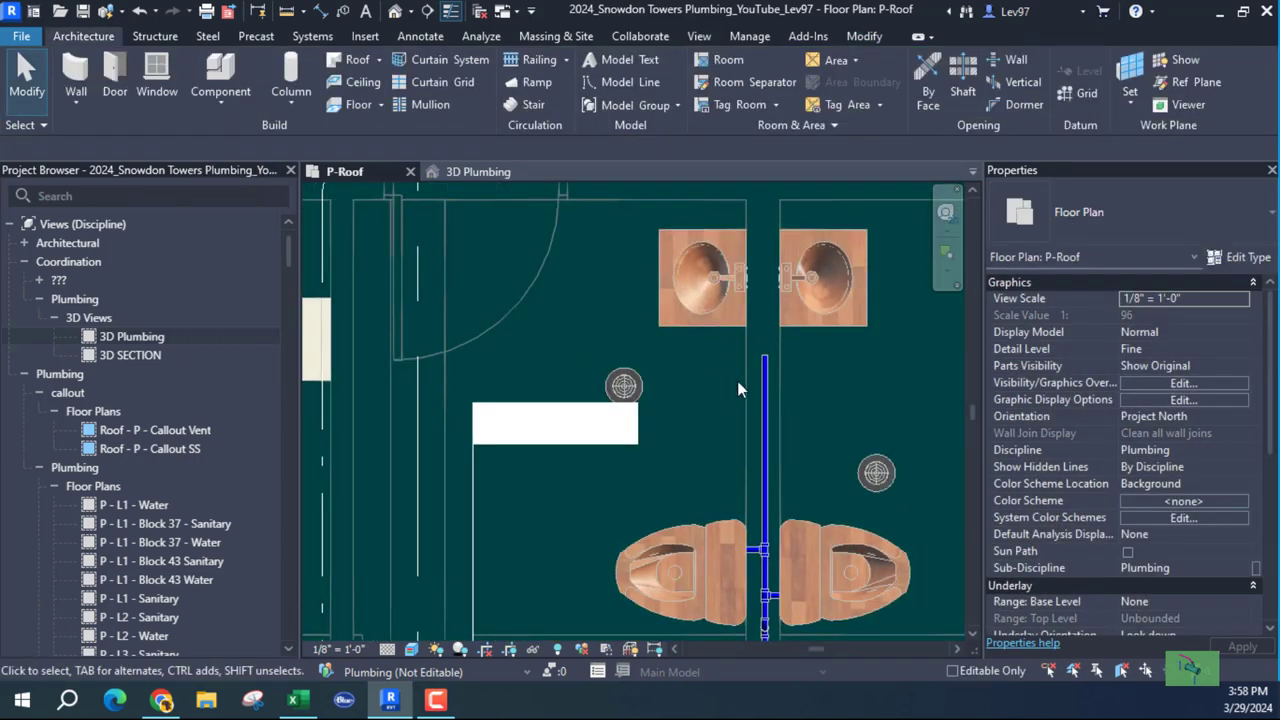
Set the diameter of the new cold-water pipe running toward the sinks to 3/4".
click(835, 350)
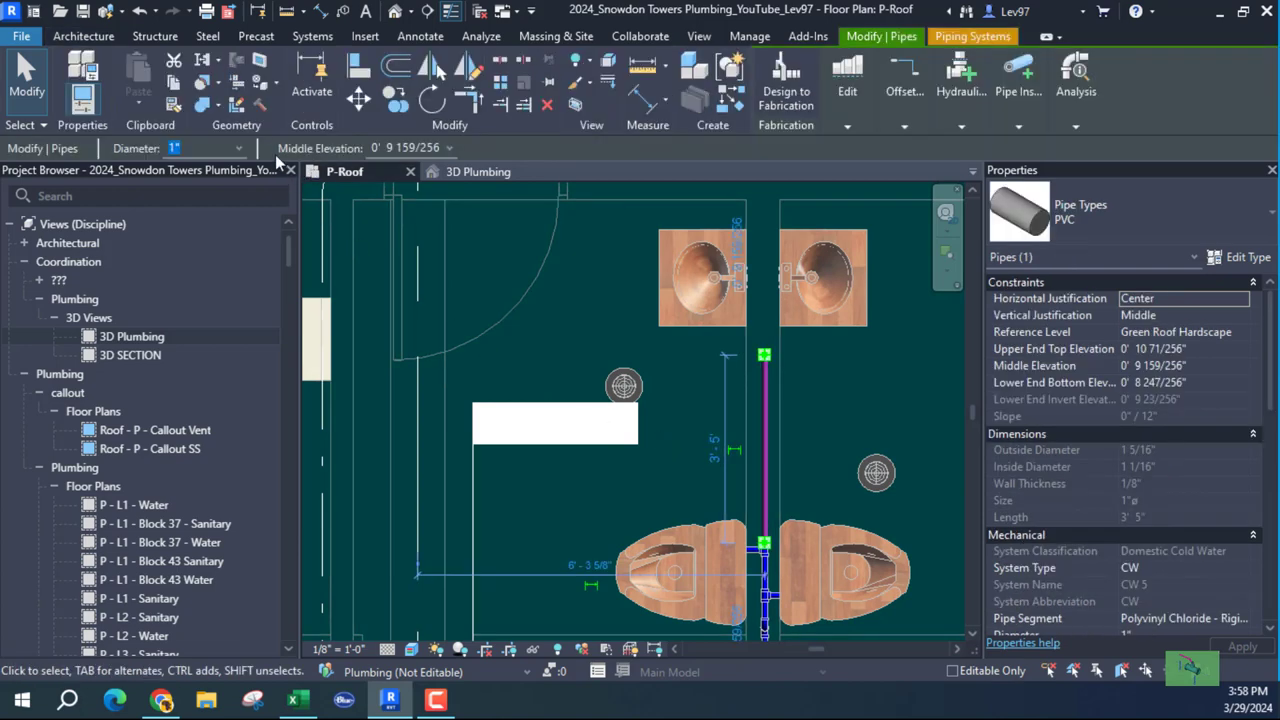
click(240, 148)
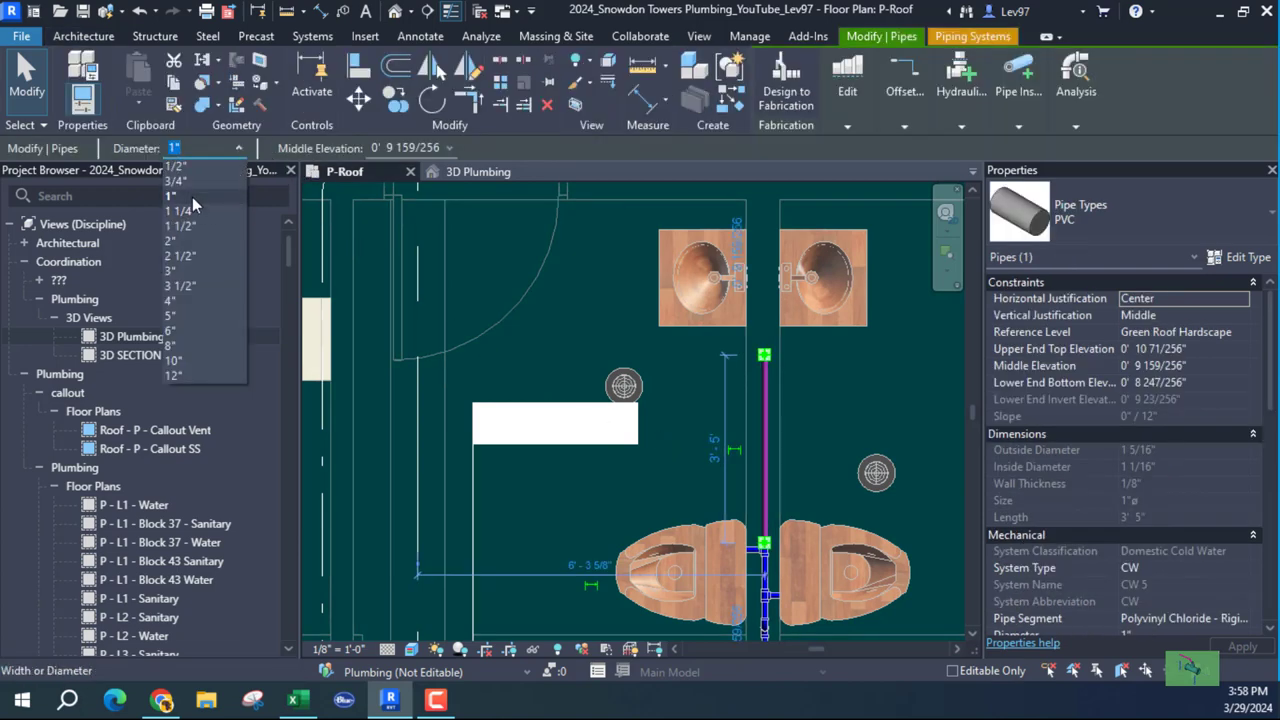
click(188, 180)
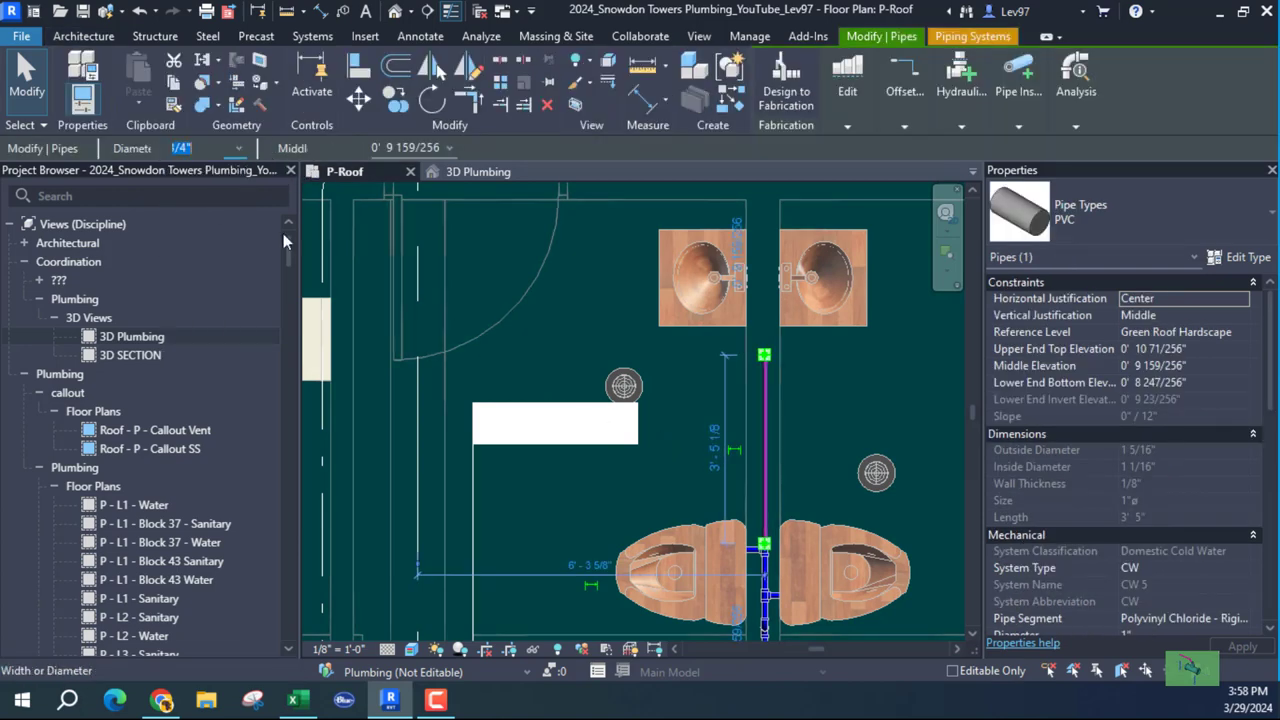
click(676, 456)
Start a 1/2" pipe from the left sink's cold-water connector and set its pipe type to PVC.
middle_drag(676, 456, 619, 506)
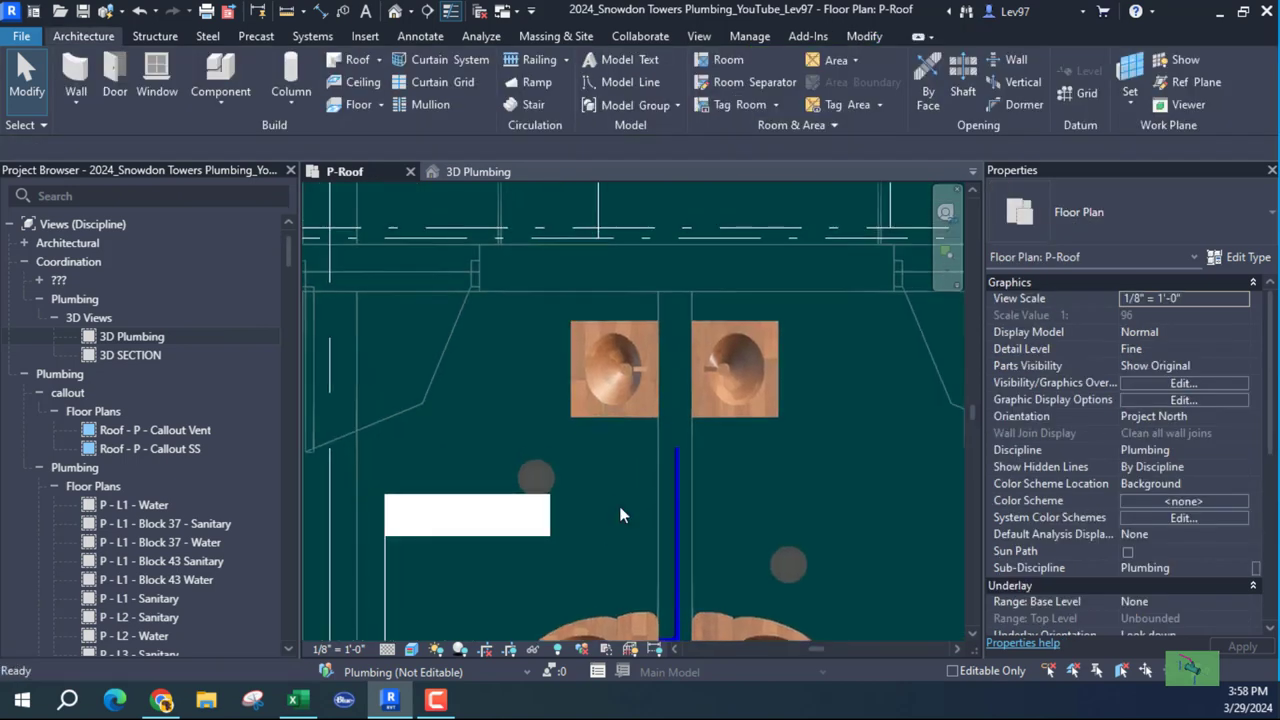
scroll(632, 382, up, 2)
click(571, 382)
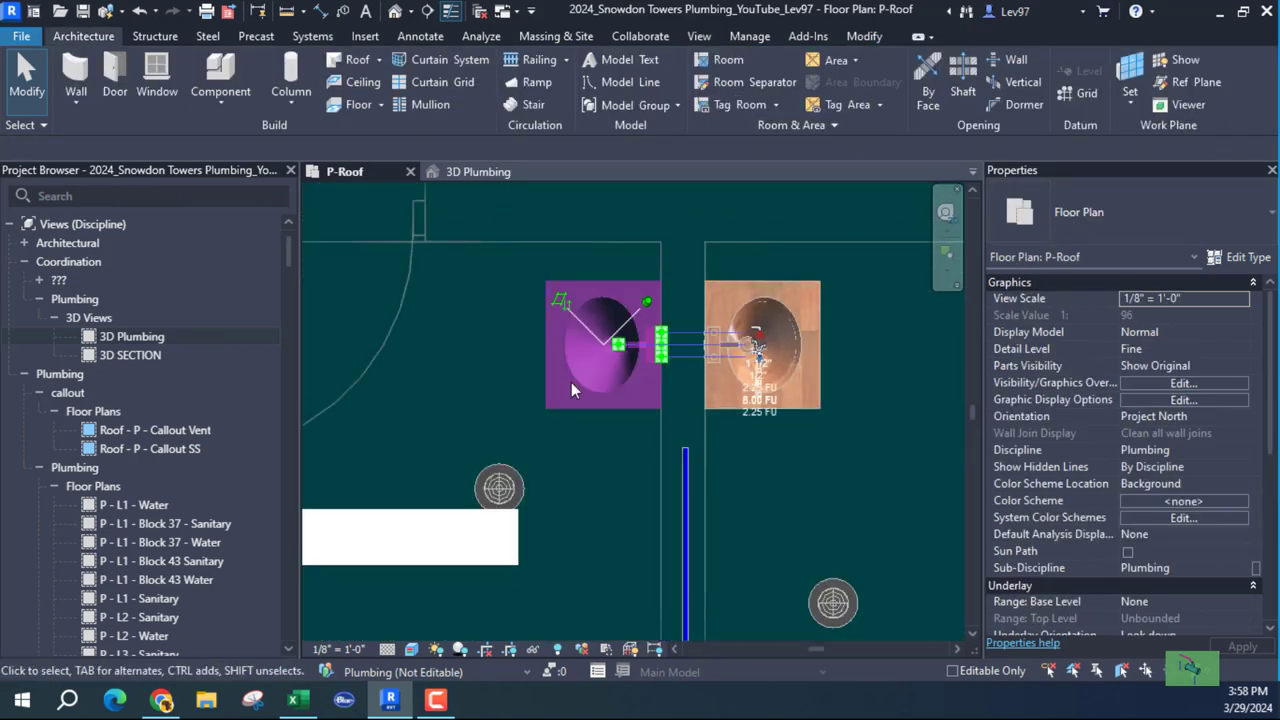
scroll(655, 345, up, 2)
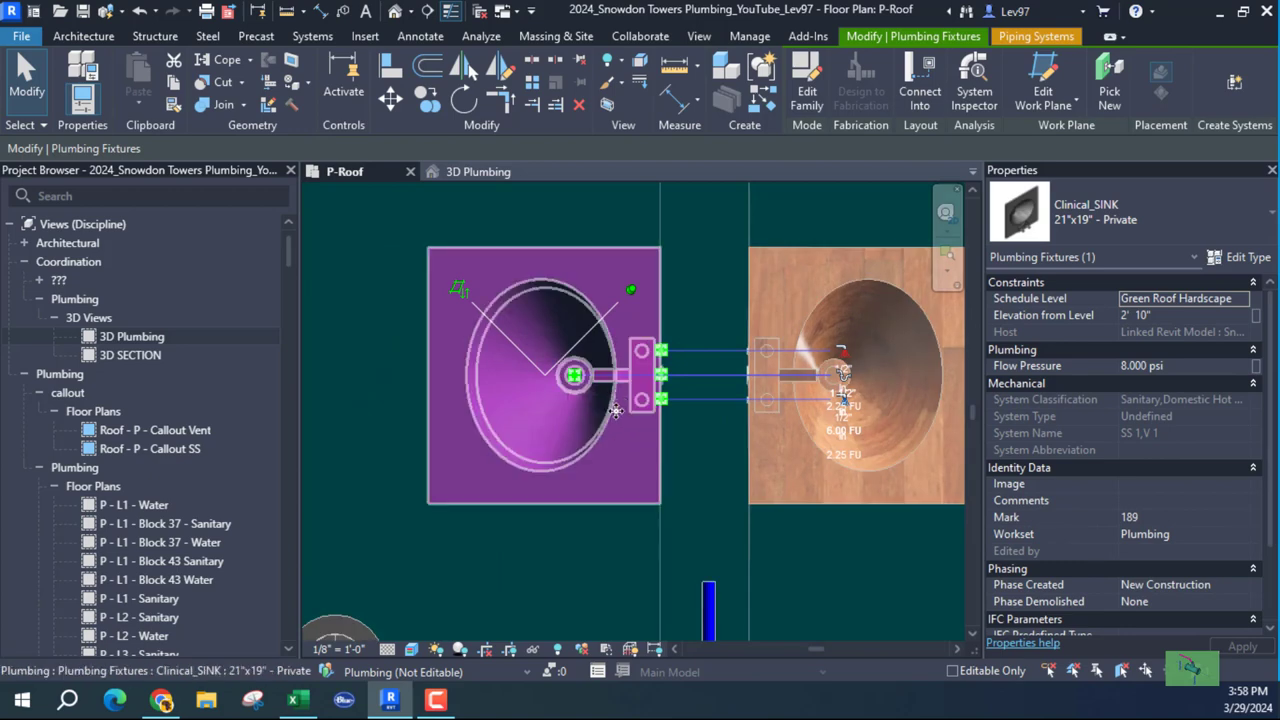
drag(658, 414, 667, 408)
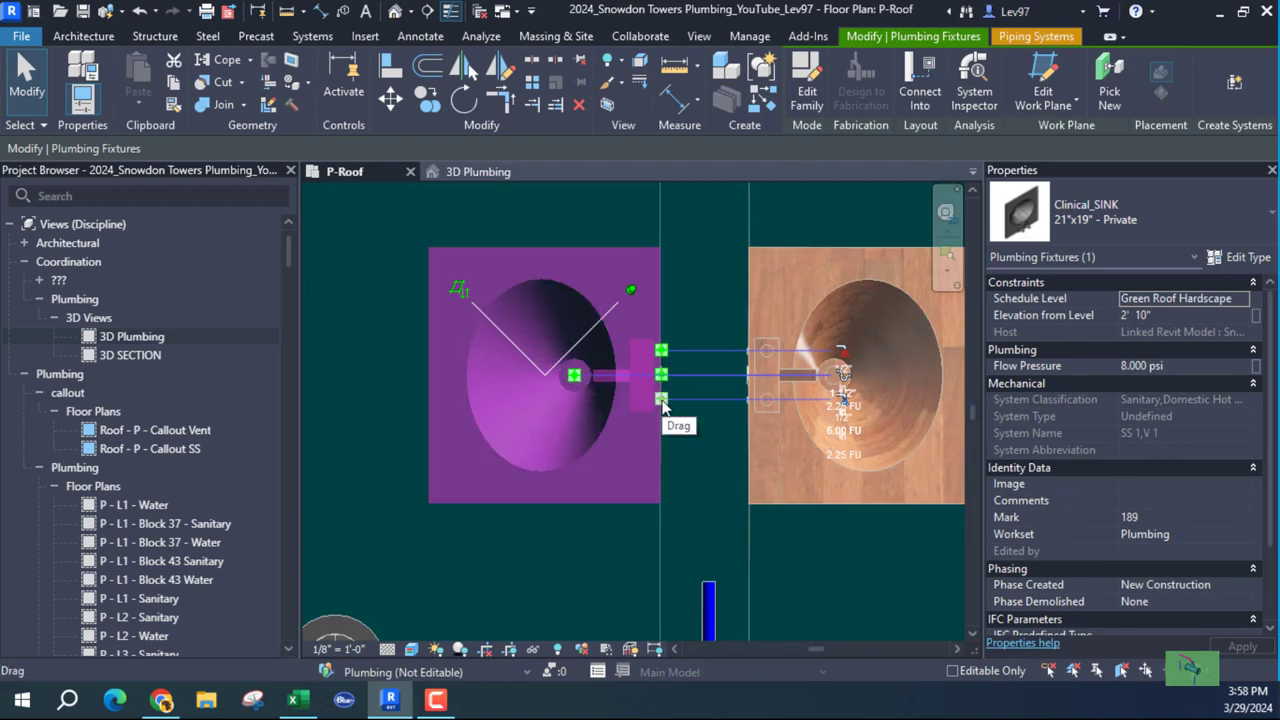
right_click(664, 405)
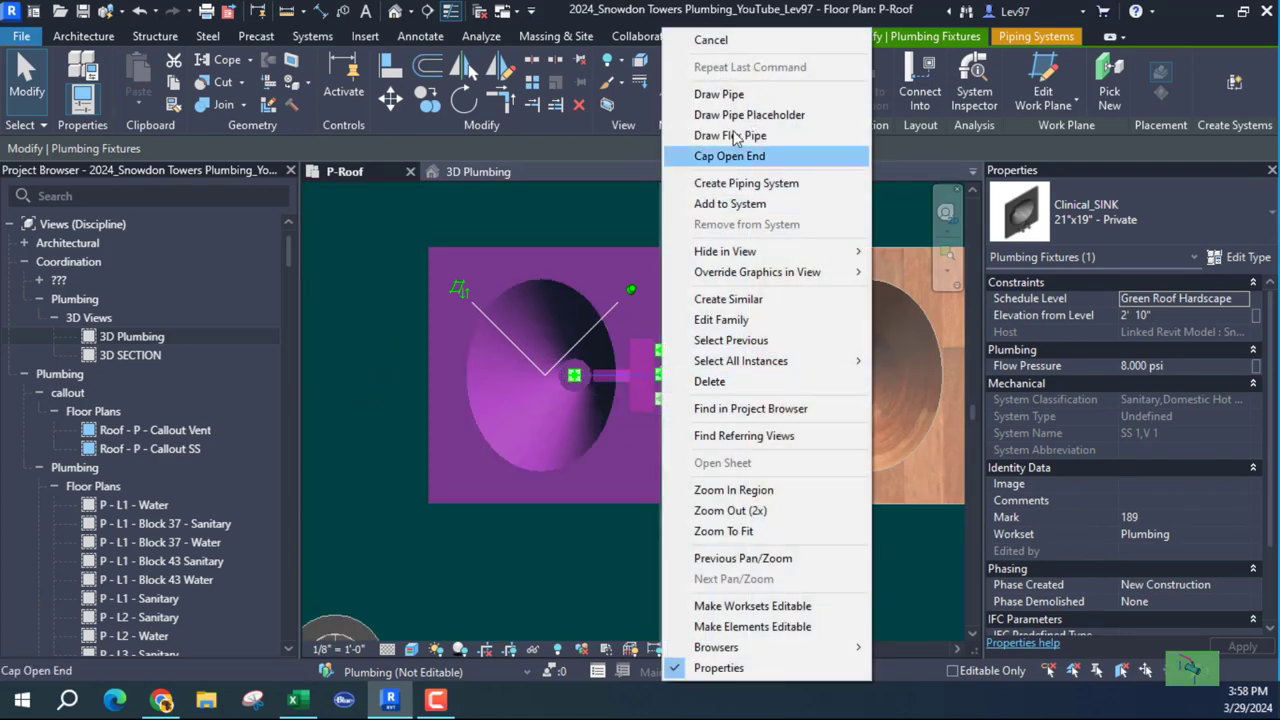
click(716, 93)
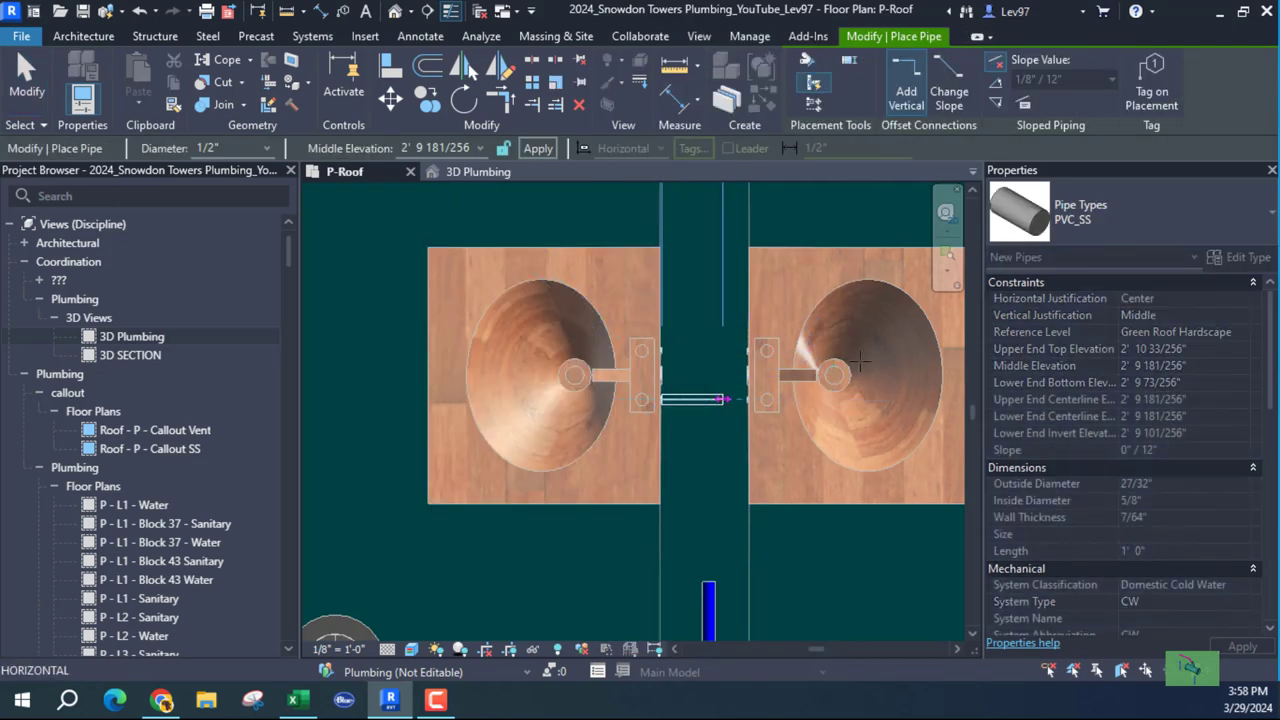
click(1179, 195)
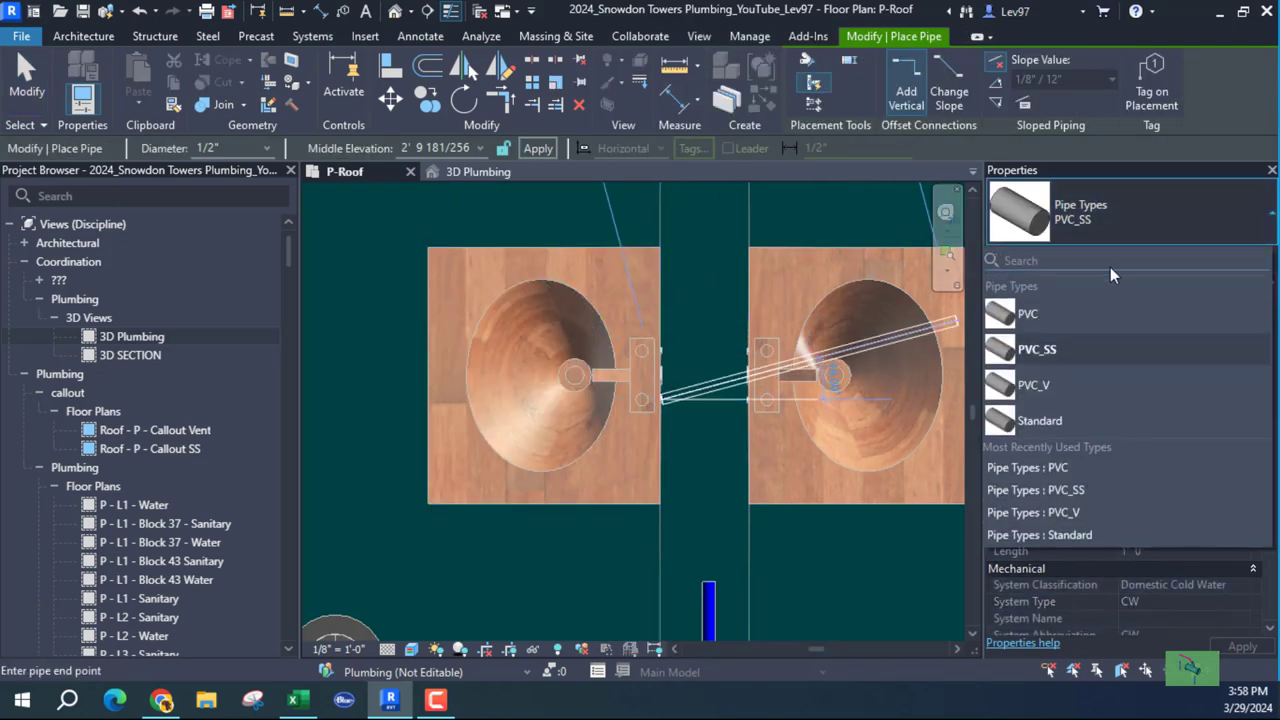
click(1066, 314)
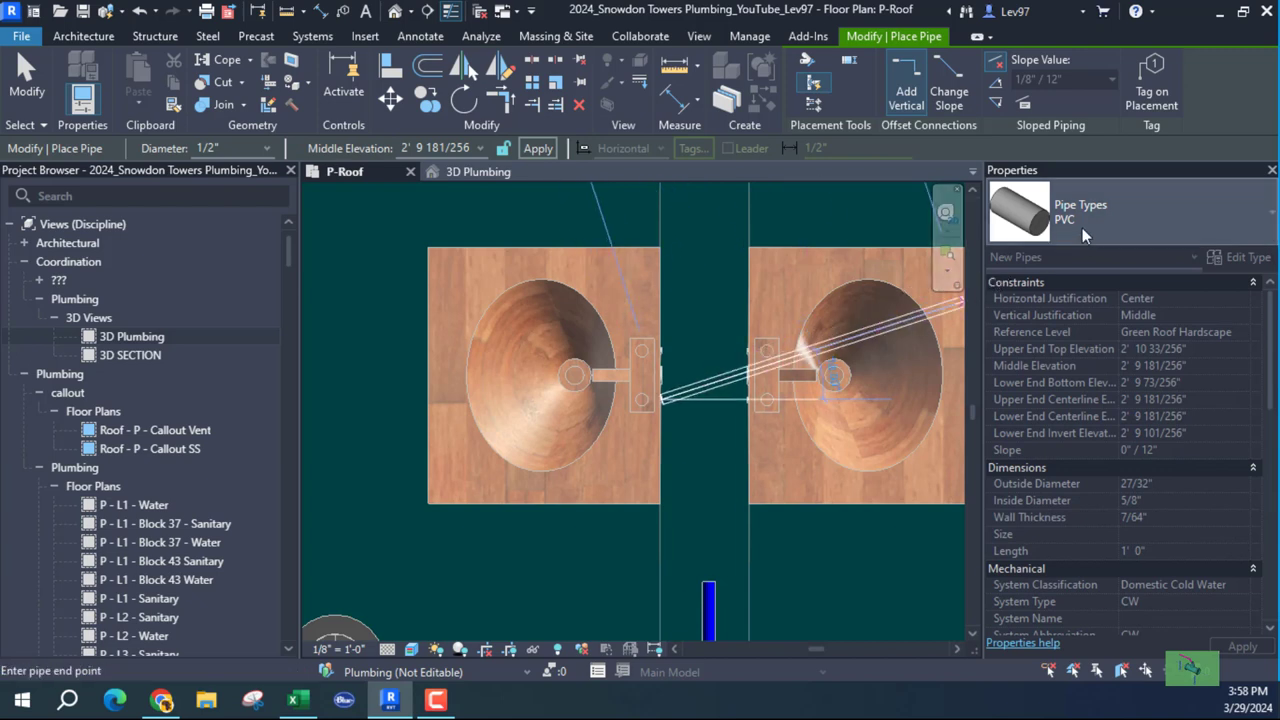
click(1157, 210)
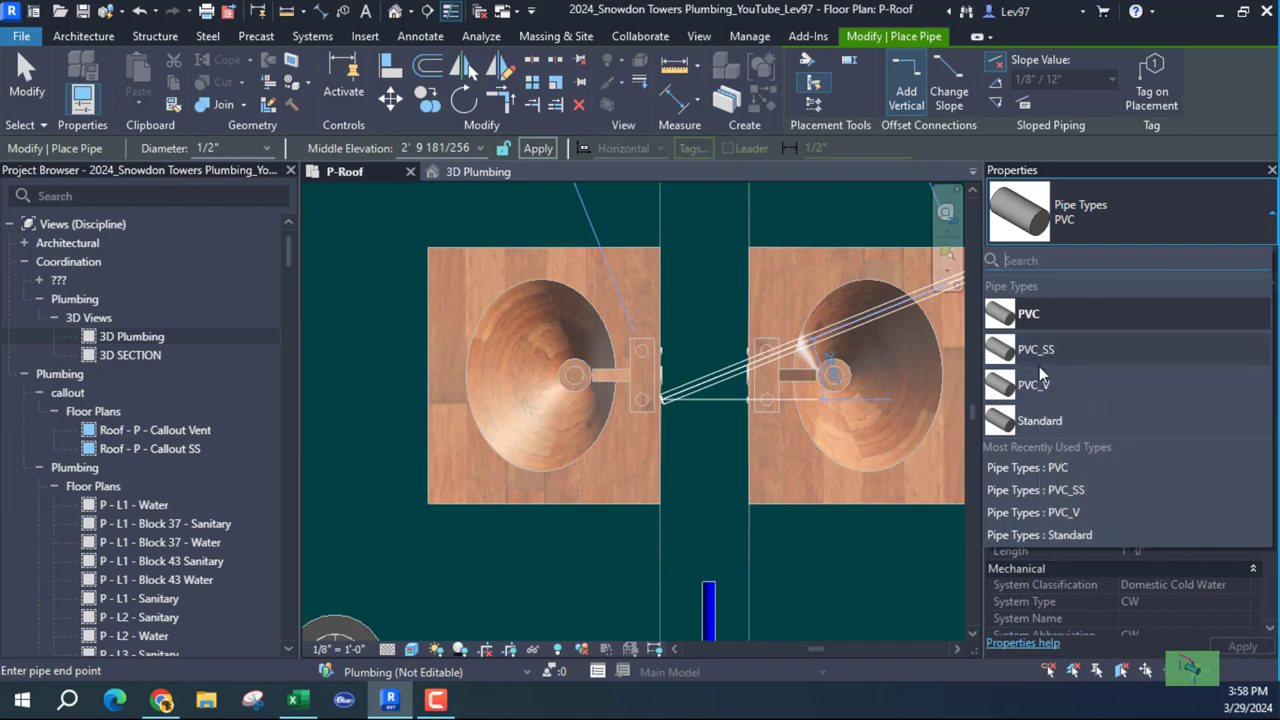
click(1067, 313)
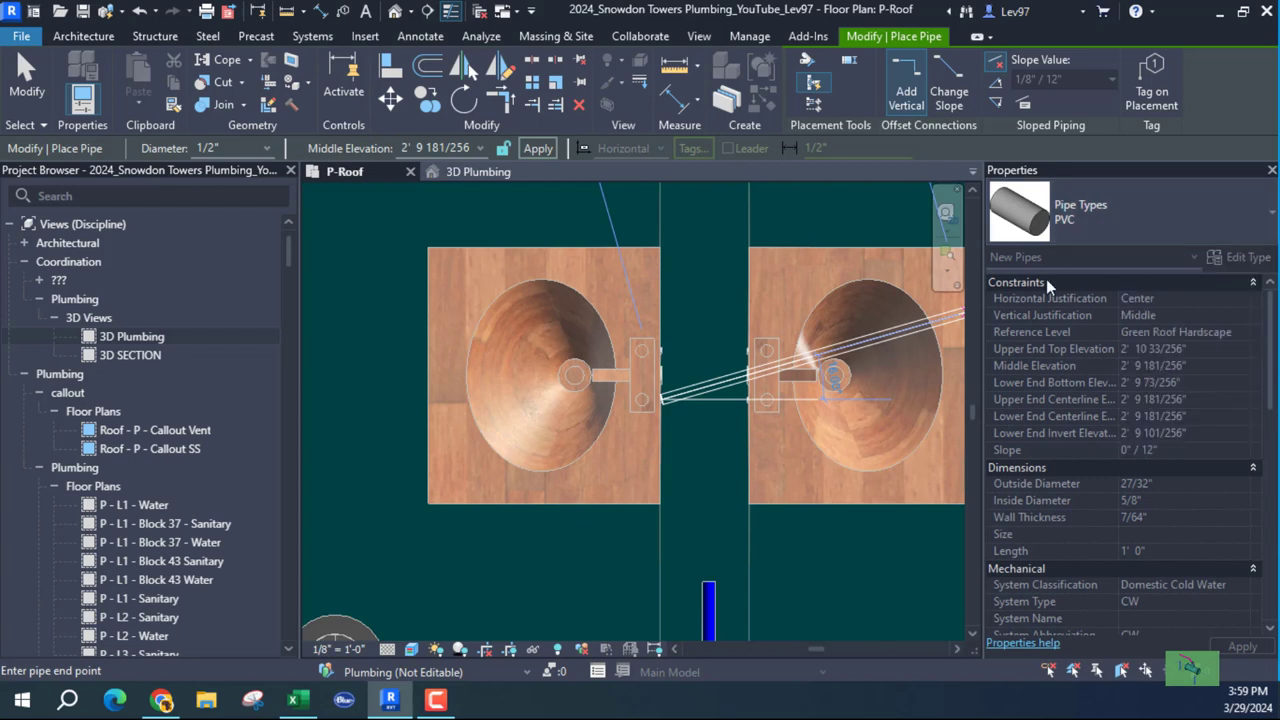
Run the left sink's cold-water pipe horizontally to the middle of the wall cavity and end it there.
click(665, 402)
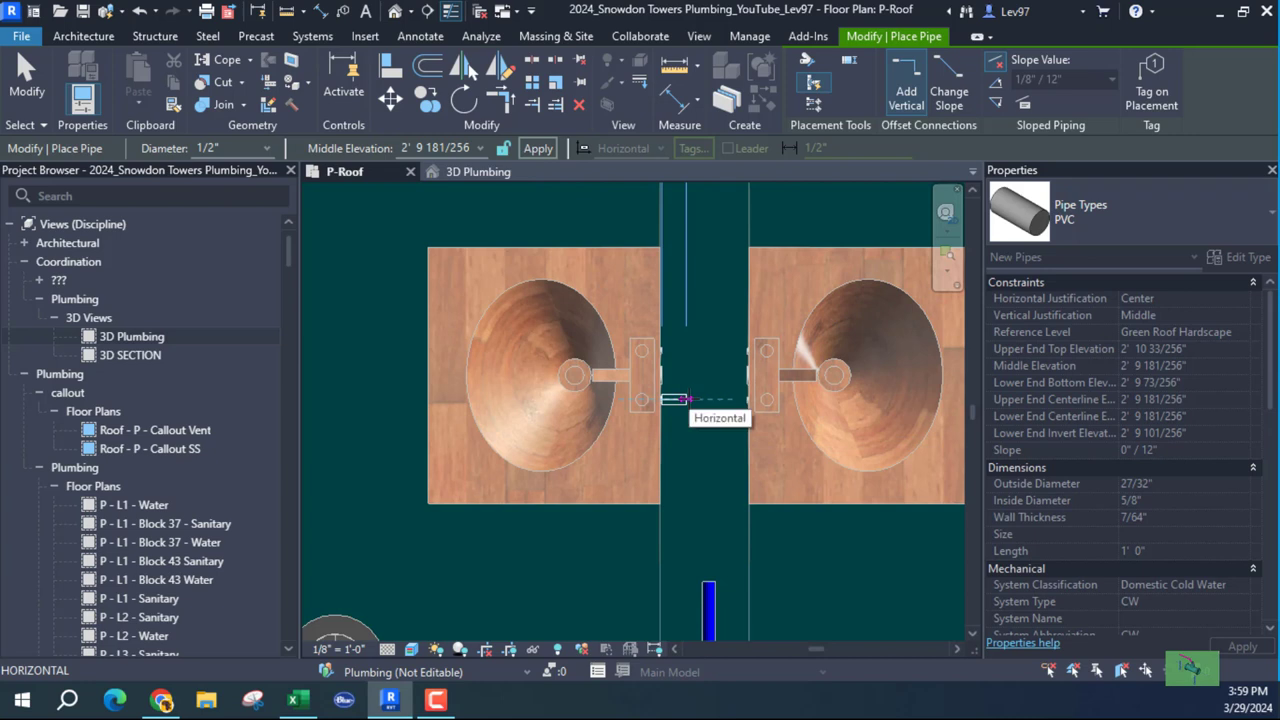
click(698, 400)
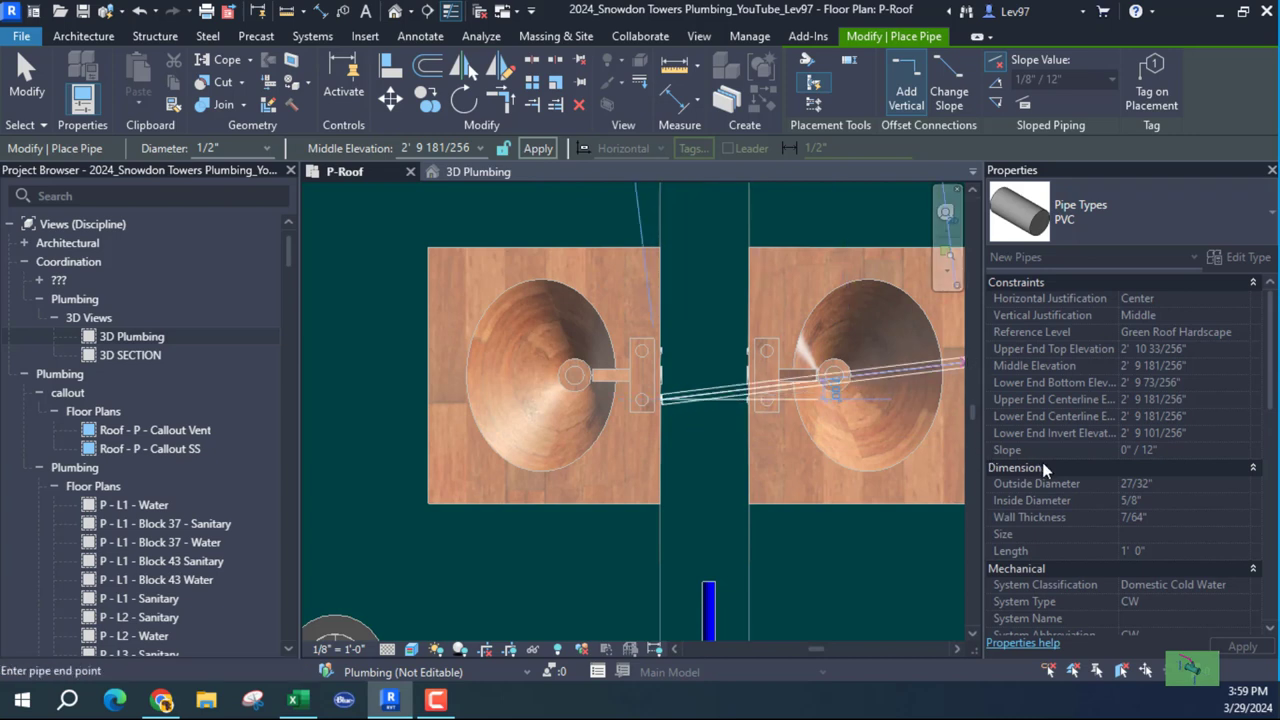
scroll(1151, 555, down, 2)
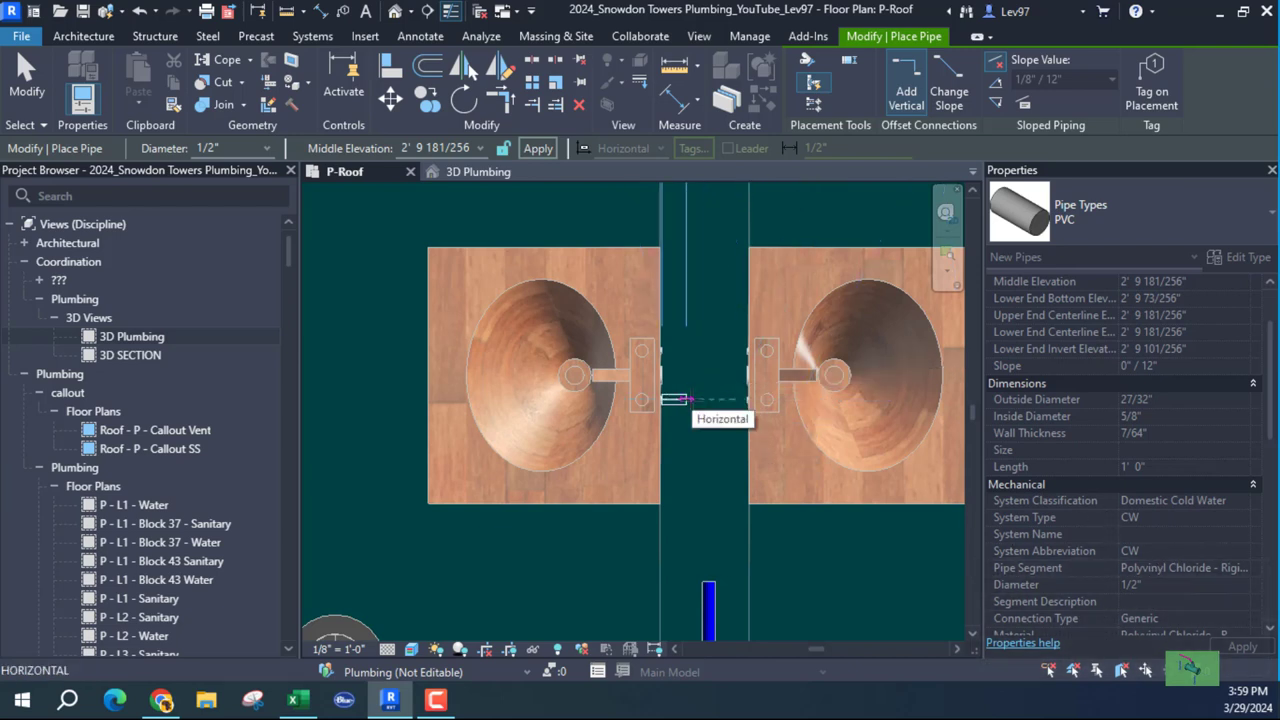
click(699, 399)
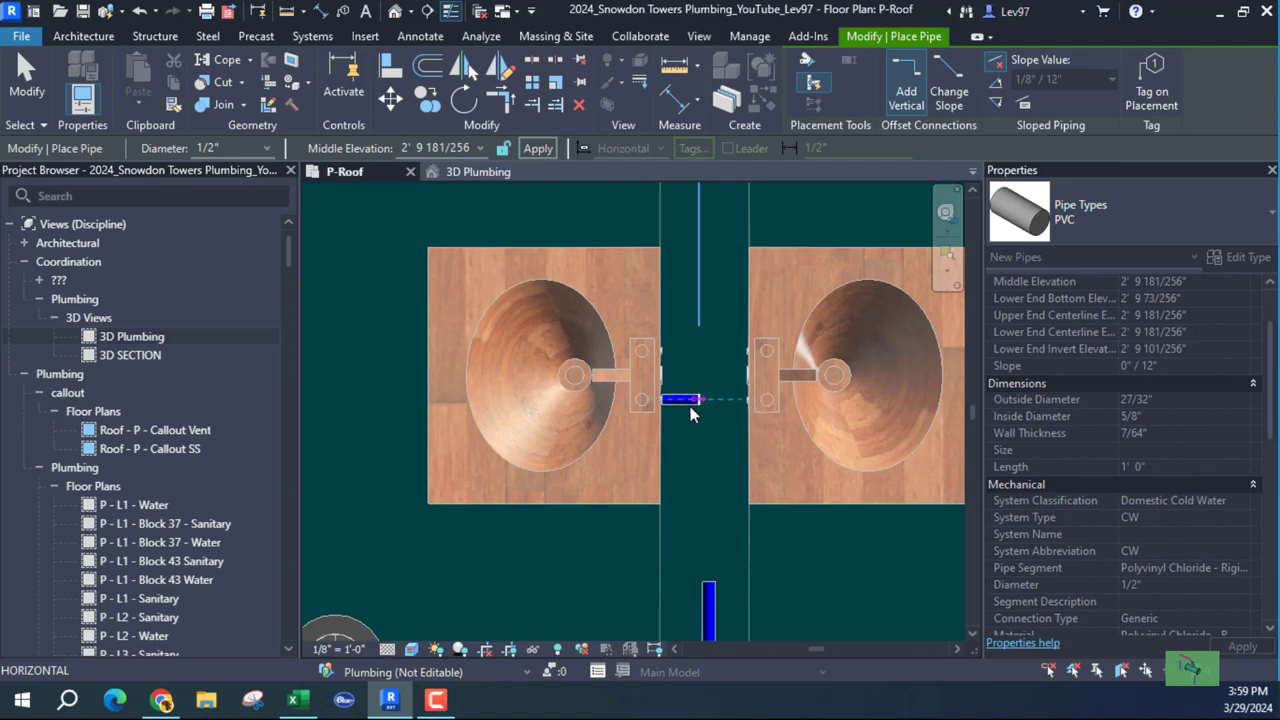
key(Escape)
key(Escape)
Draw a 1/2" PVC_SS pipe from the right sink's cold-water connector to the left sink's branch end, turning it toward the toilets' supply pipe.
click(814, 245)
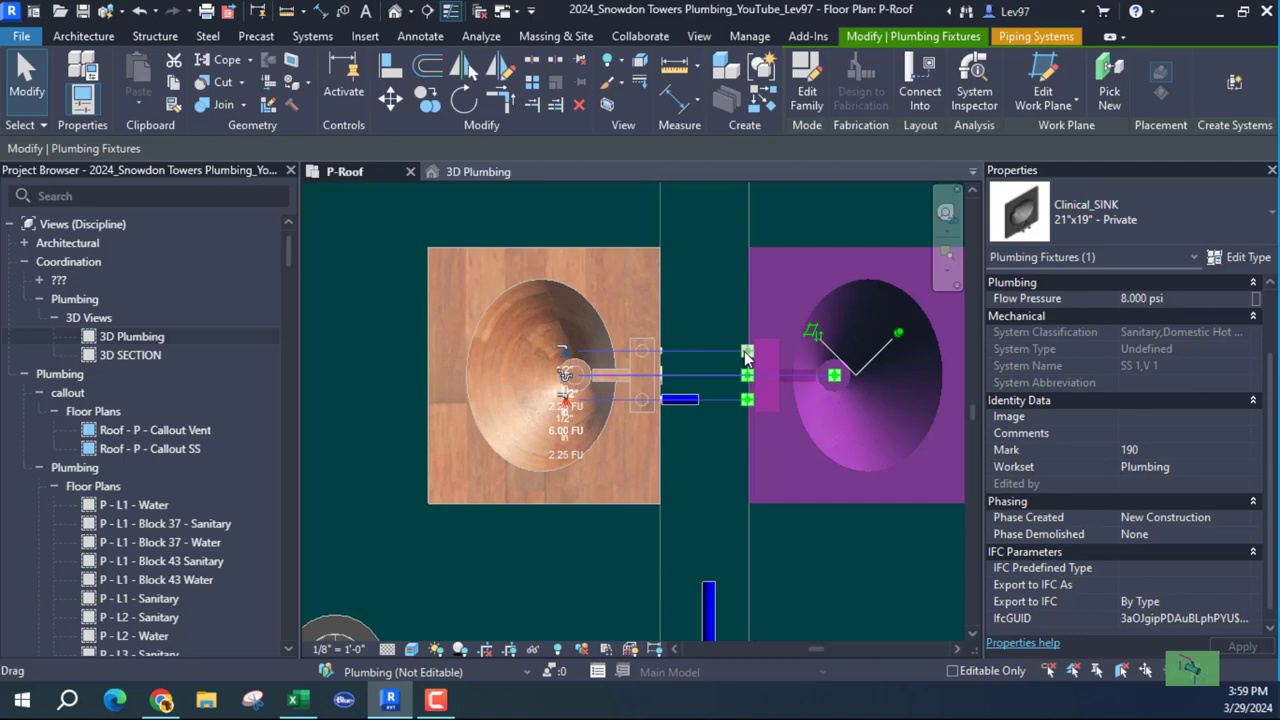
right_click(746, 370)
click(814, 96)
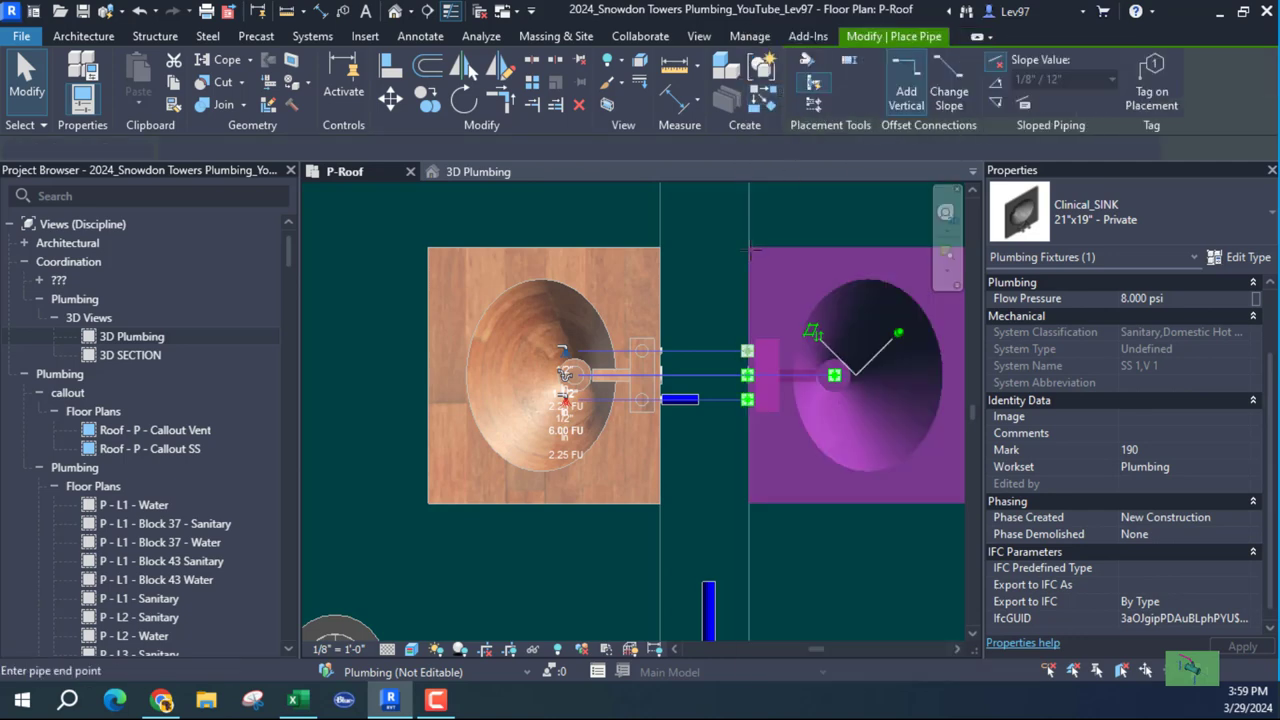
click(696, 350)
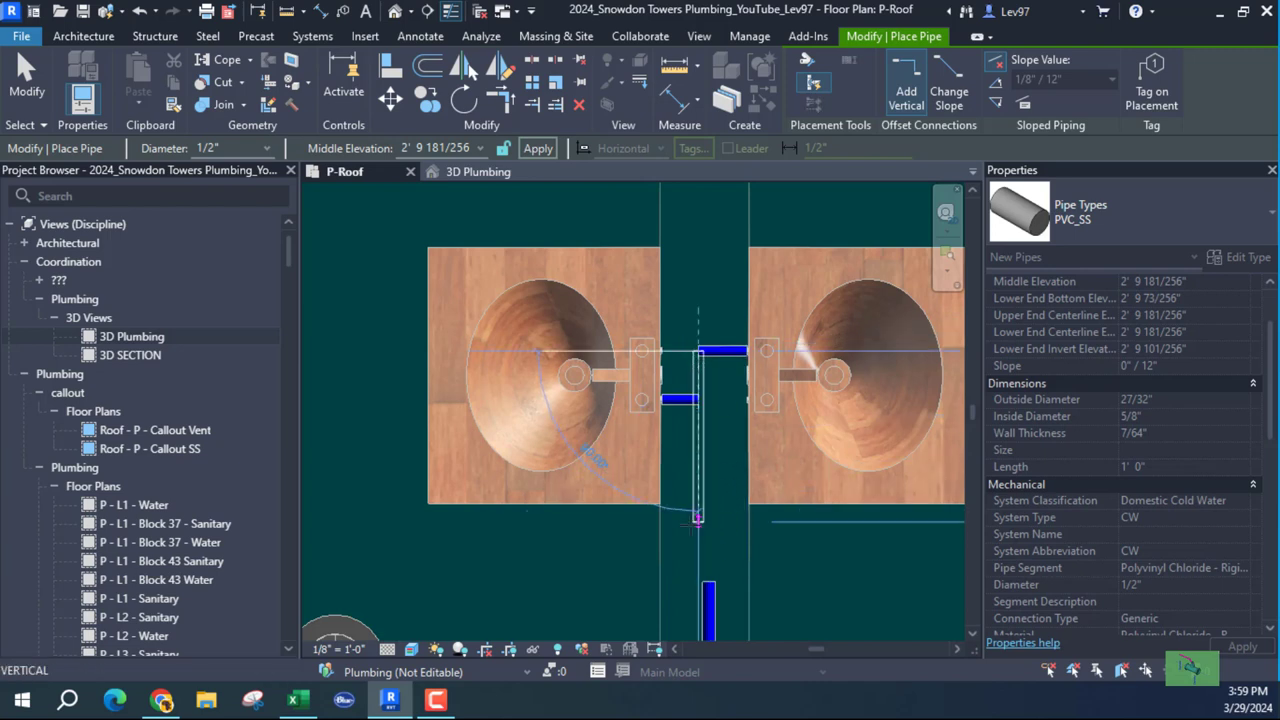
click(697, 535)
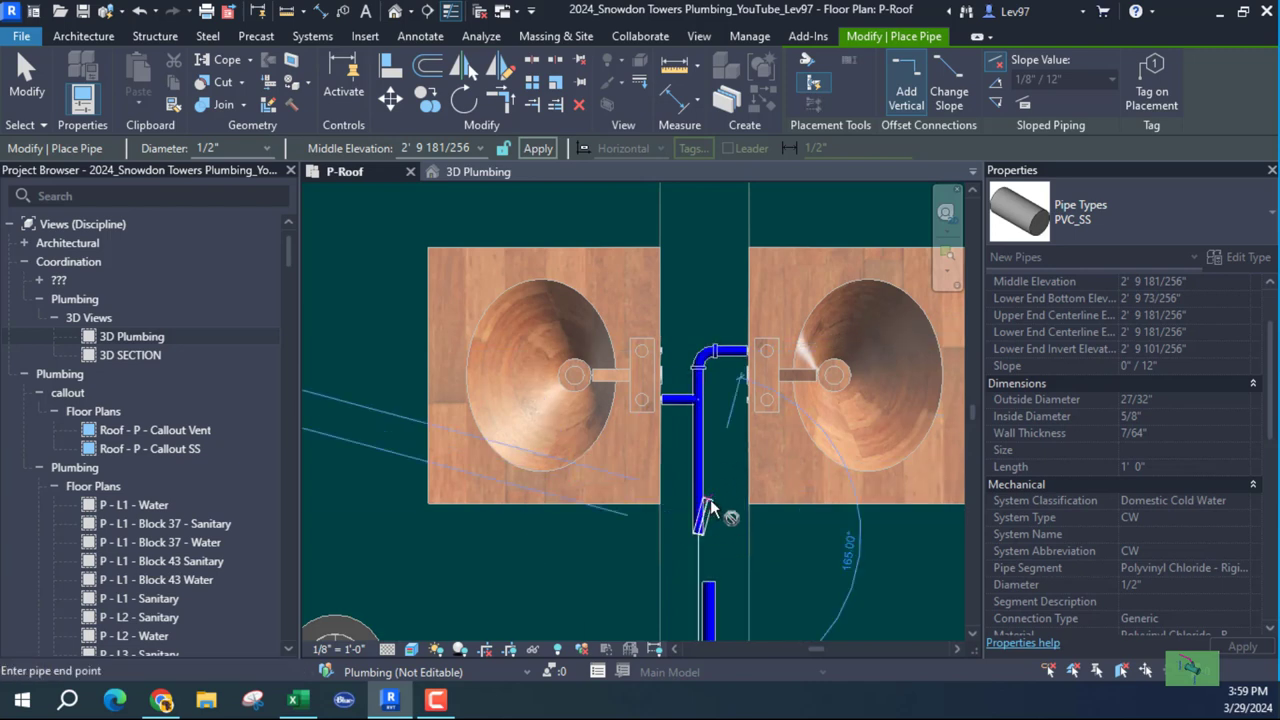
key(Escape)
scroll(740, 420, up, 3)
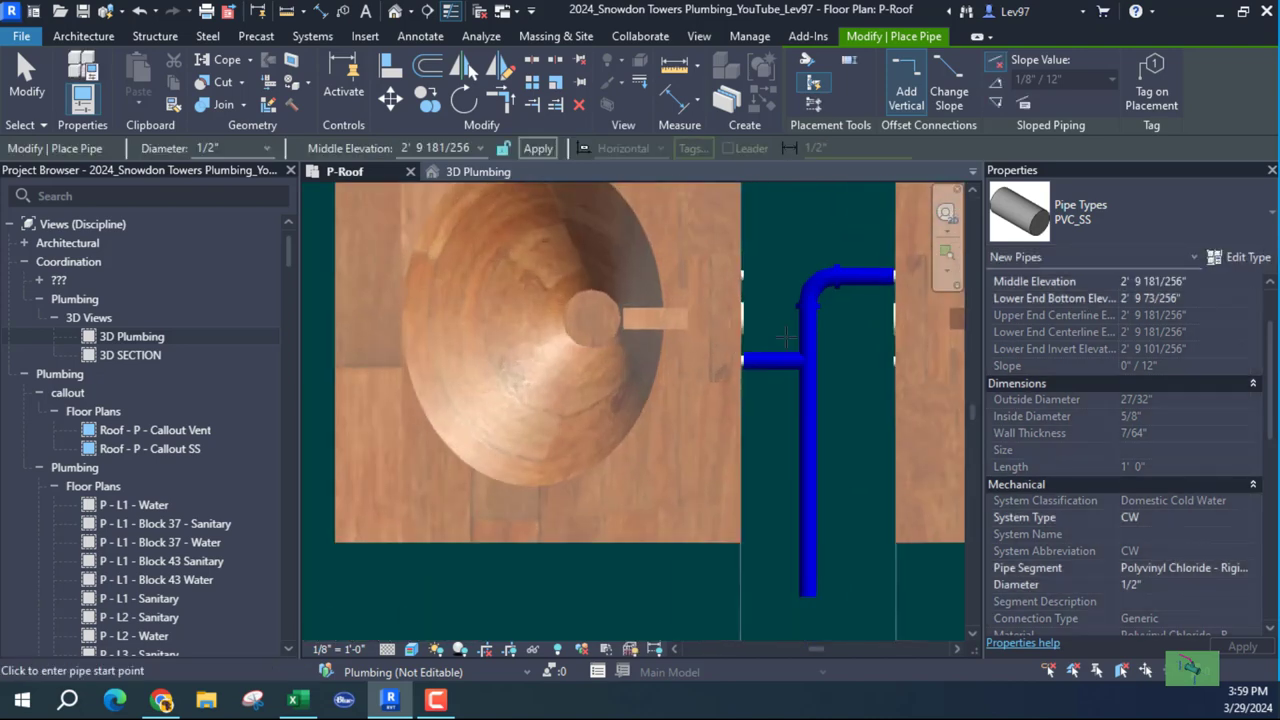
Pull back the left sink's branch pipe end and reattach it to the right sink's vertical pipe to form a tee.
key(Escape)
click(790, 362)
scroll(815, 365, up, 2)
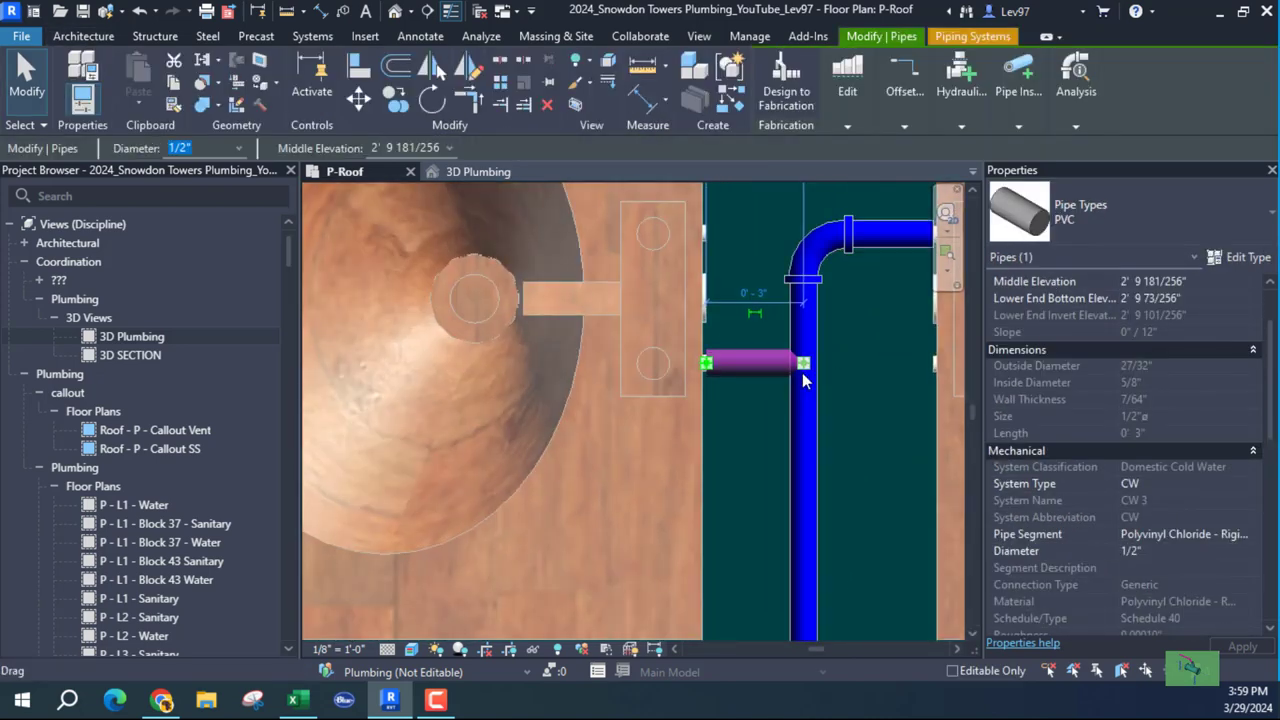
drag(804, 364, 748, 364)
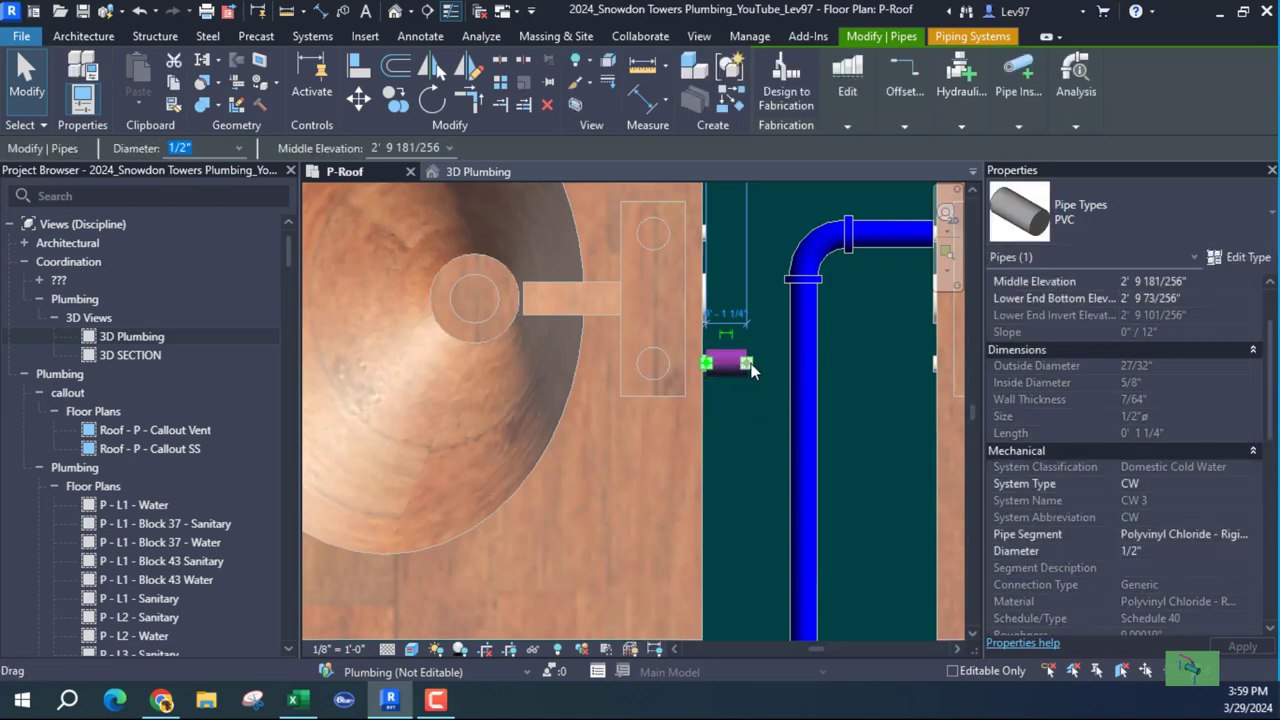
drag(750, 366, 803, 364)
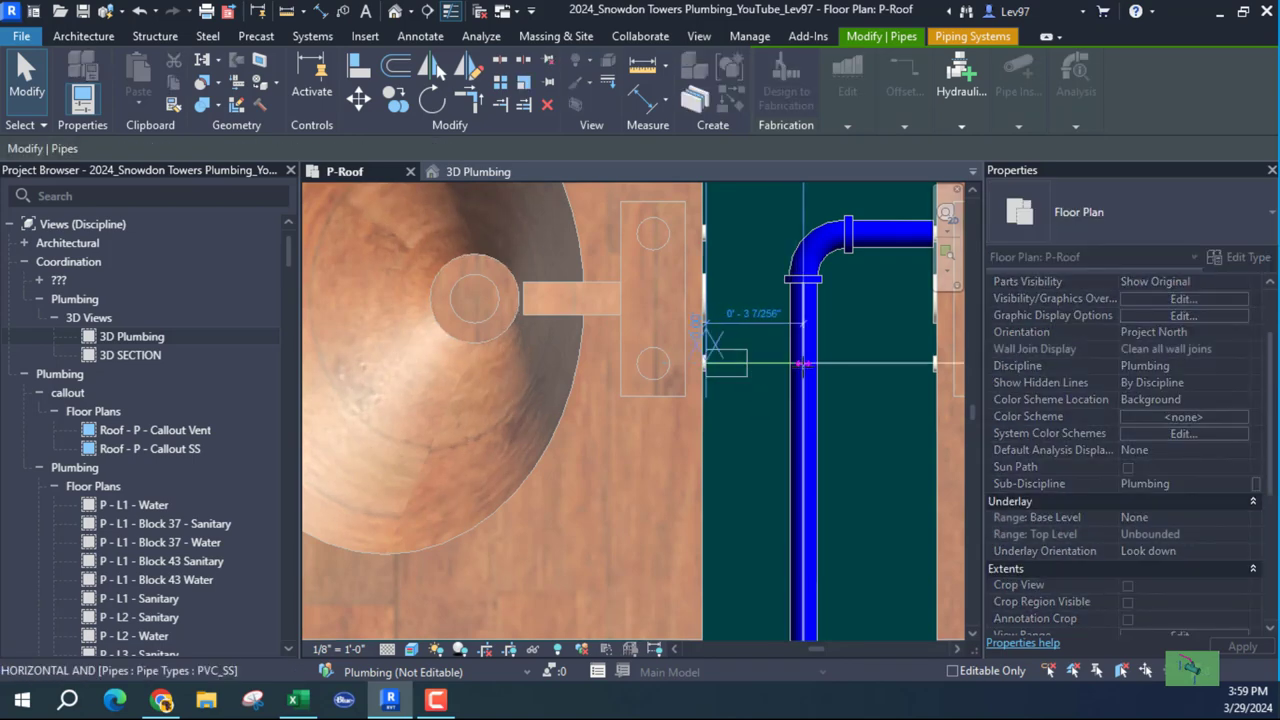
drag(777, 411, 764, 428)
click(762, 429)
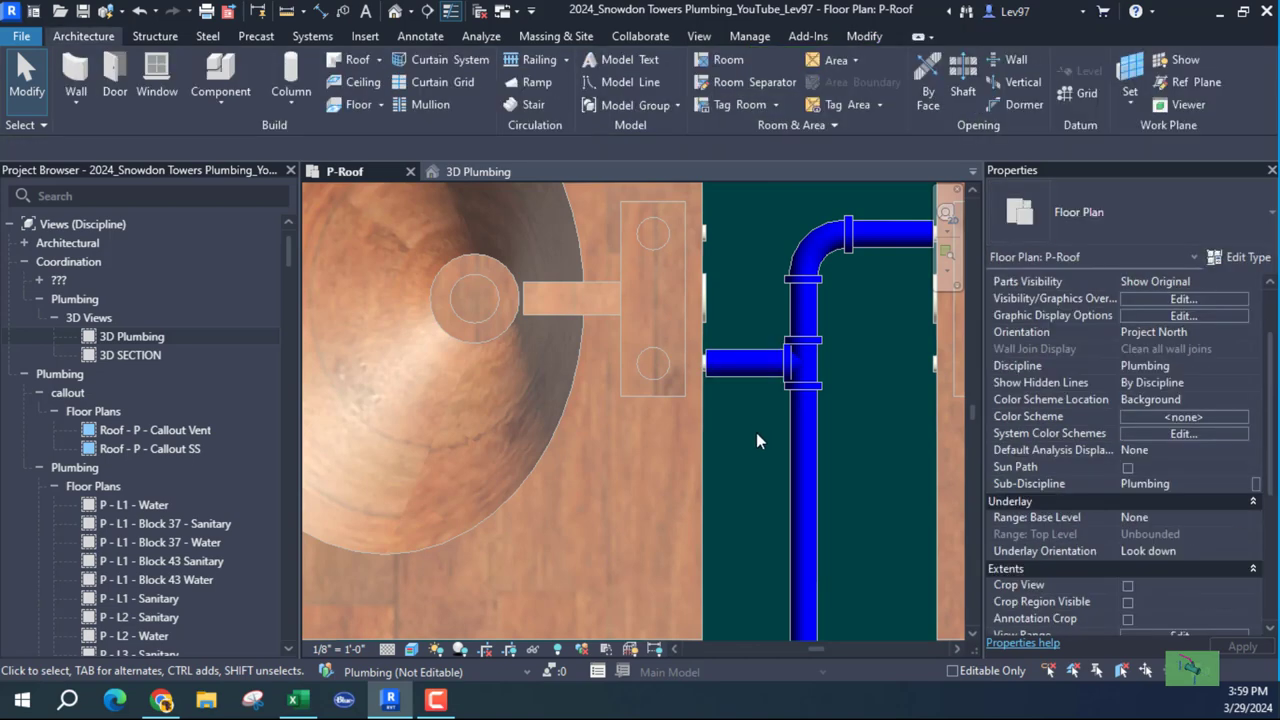
Extend the toilets' 3/4" supply pipe toward the sinks with a short, straight 1/2" PVC pipe, stopping just before the sinks' pipe.
scroll(756, 432, down, 2)
scroll(752, 444, down, 3)
middle_drag(794, 449, 772, 381)
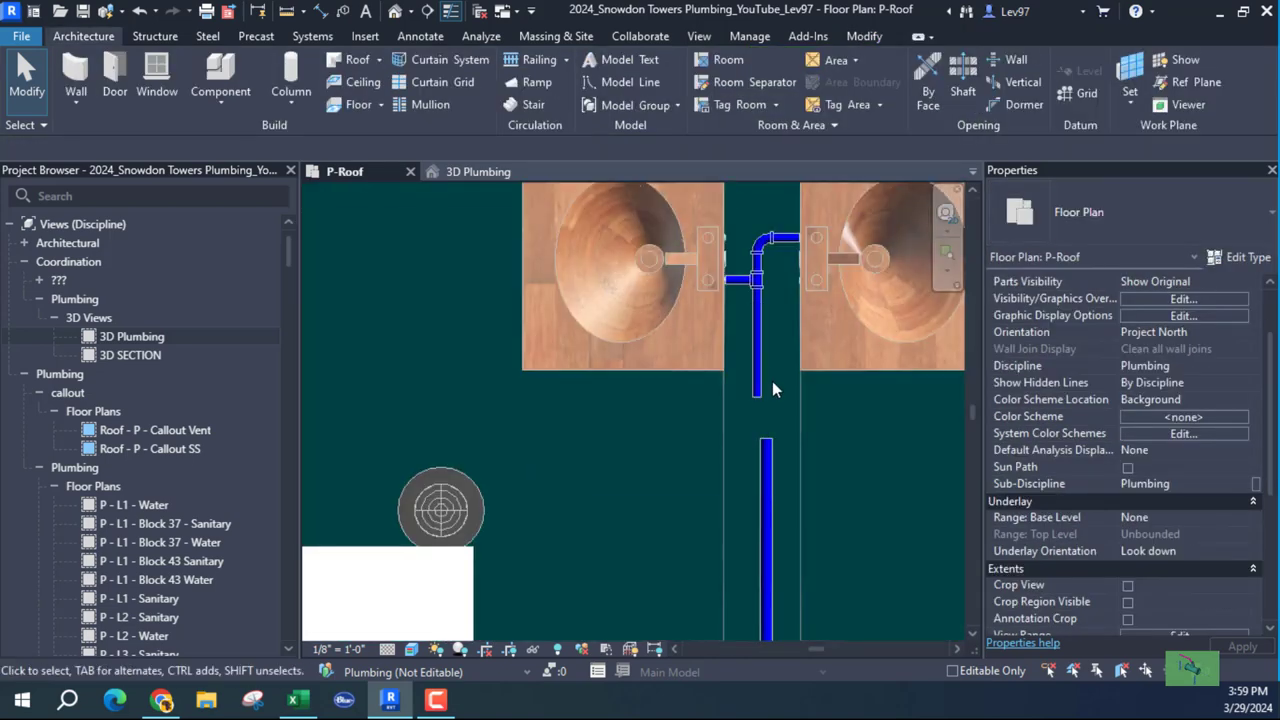
scroll(786, 238, up, 2)
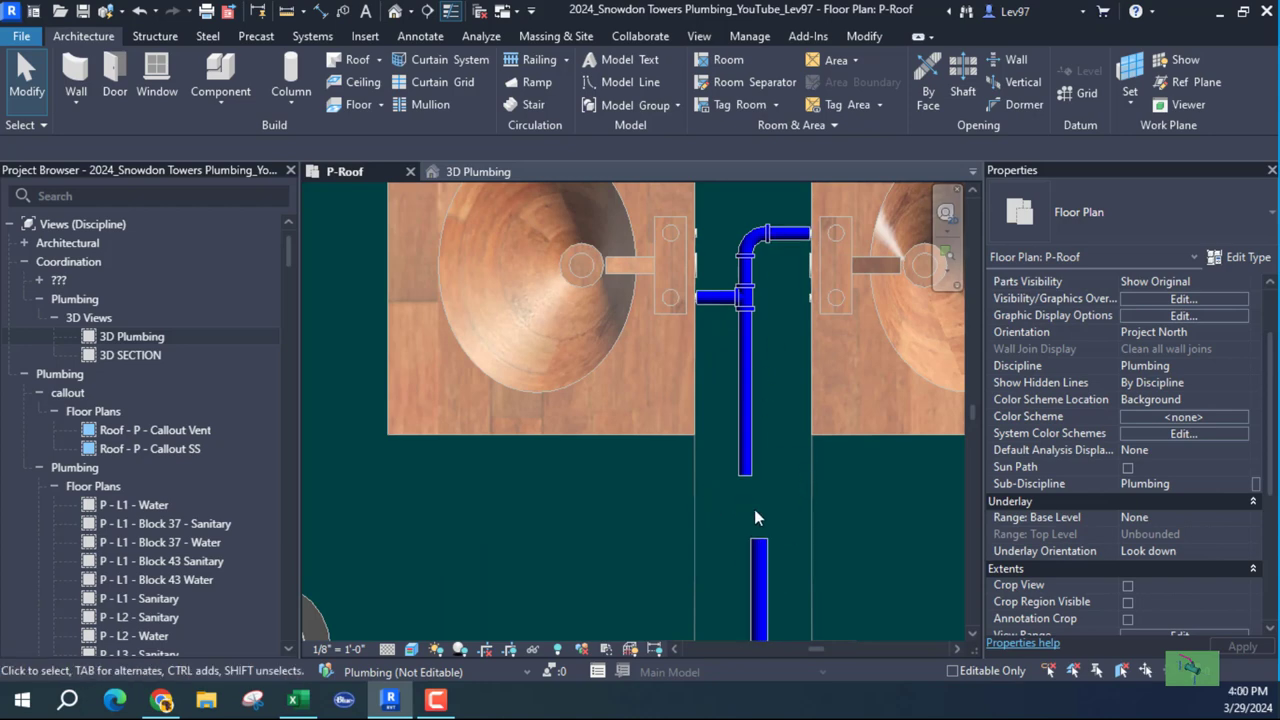
middle_drag(643, 514, 646, 514)
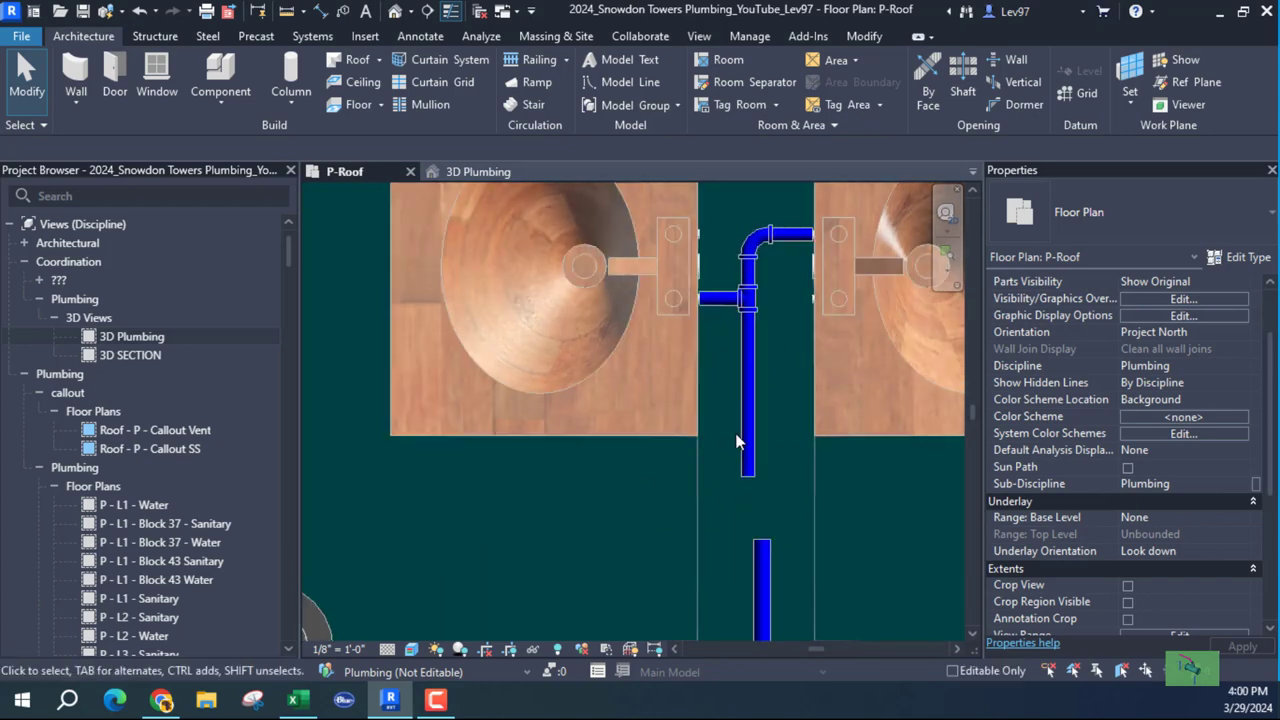
click(745, 430)
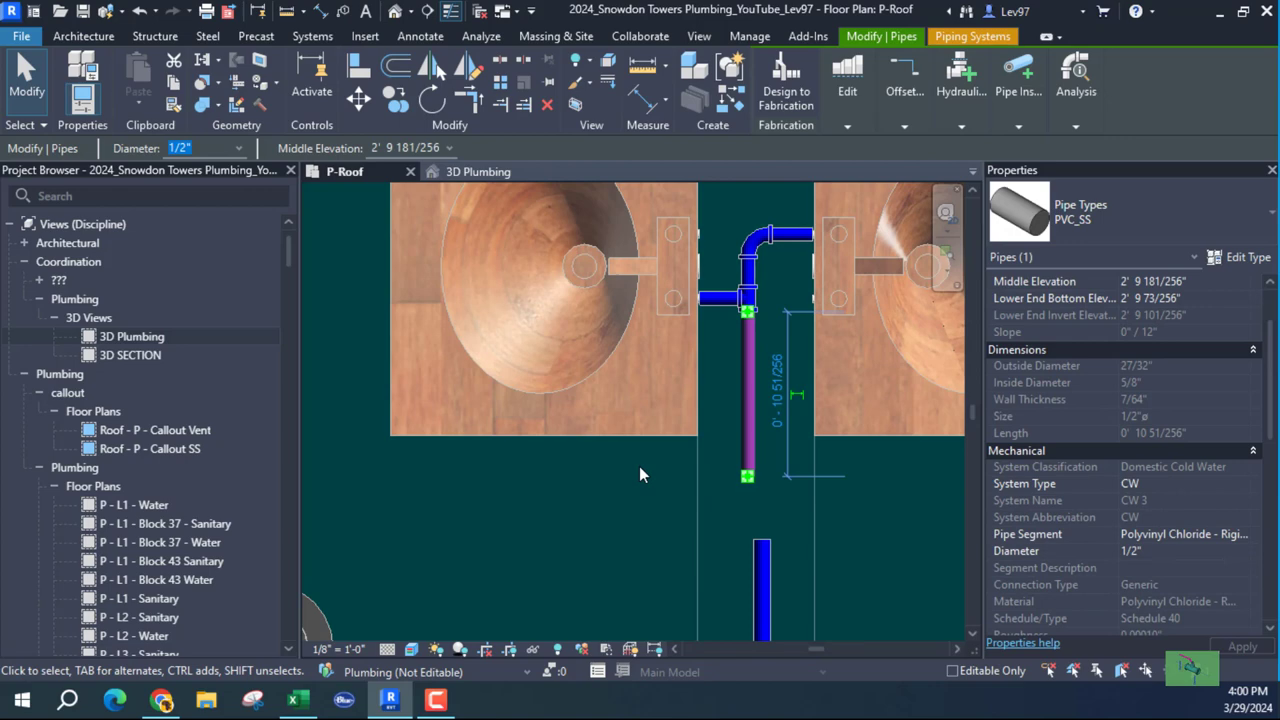
click(760, 560)
right_click(763, 545)
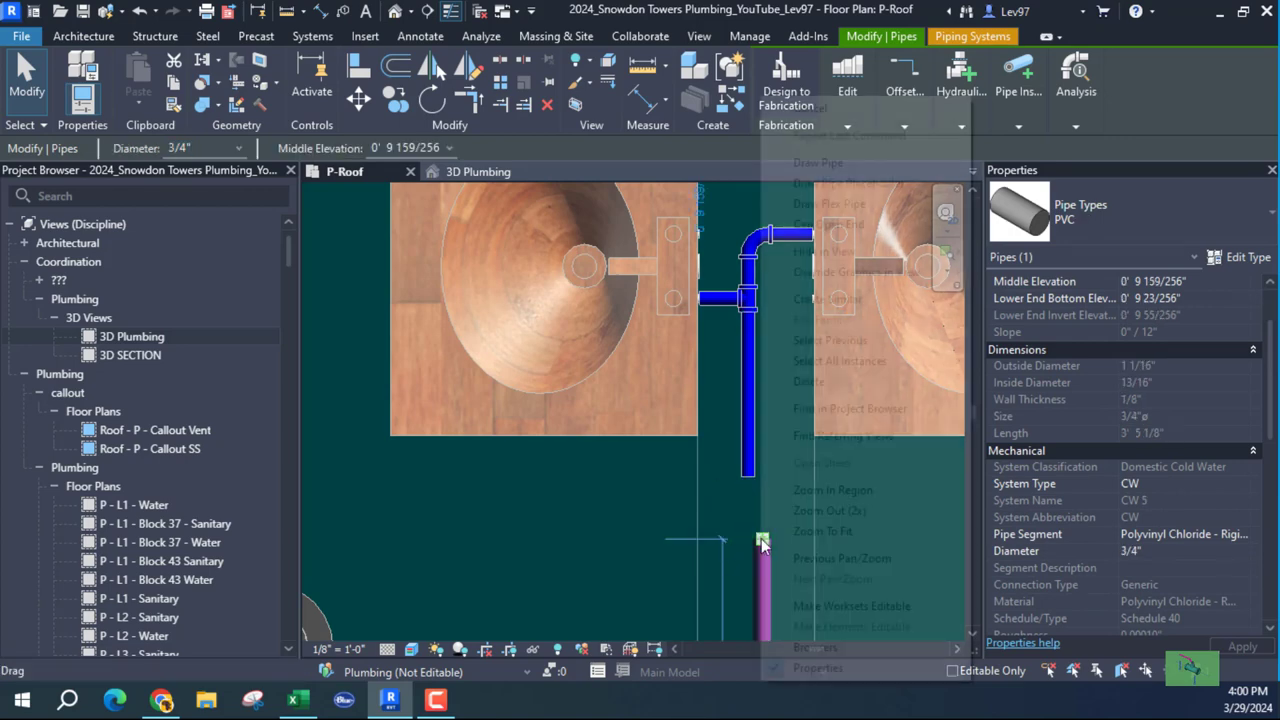
click(818, 162)
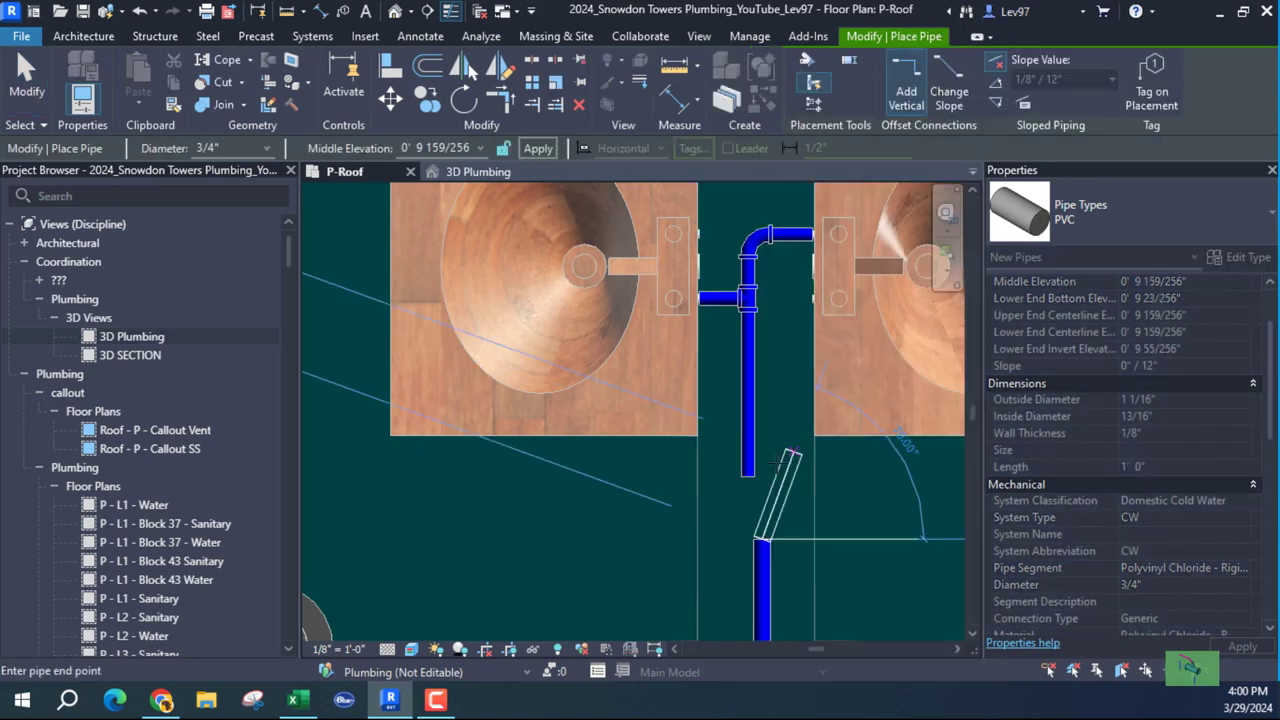
click(266, 148)
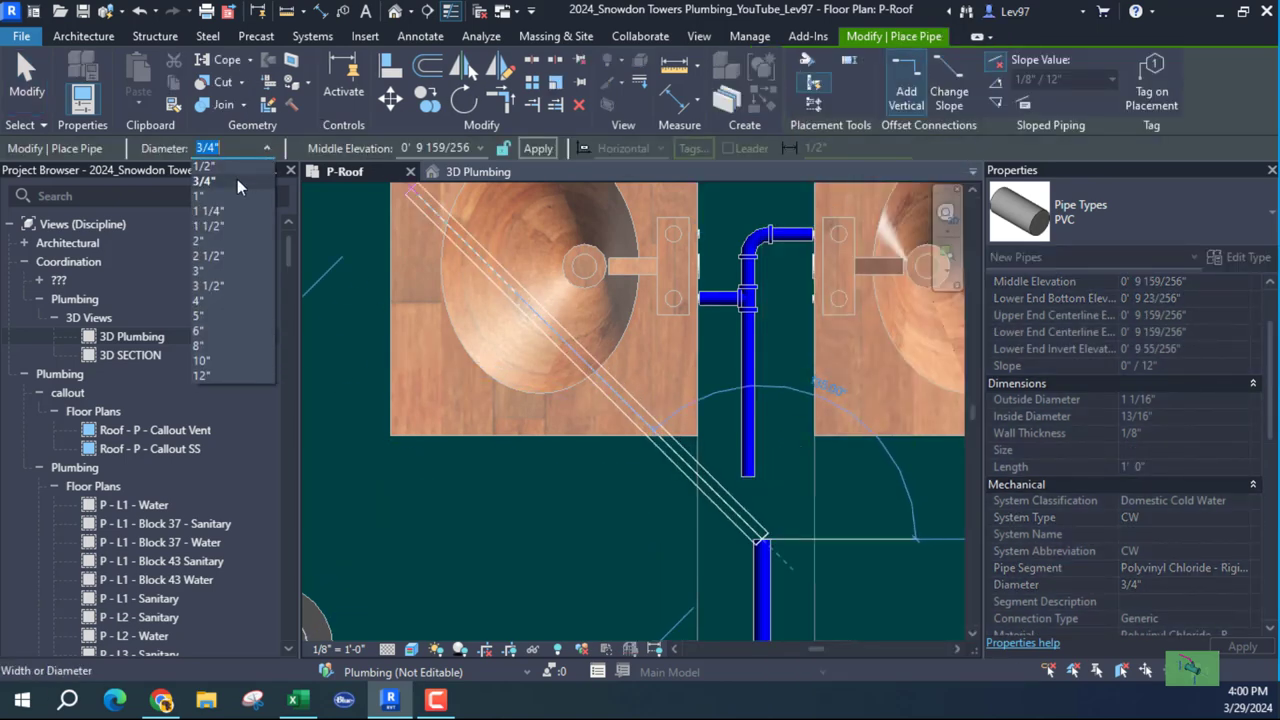
click(205, 166)
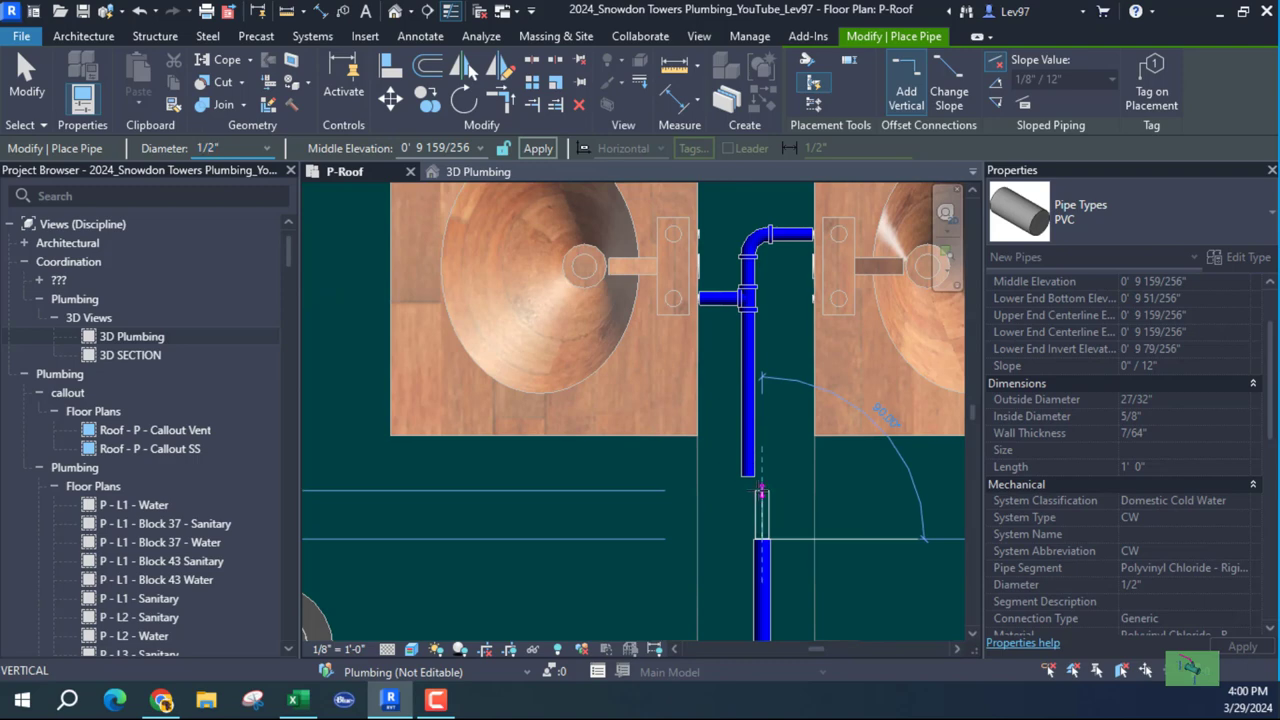
click(759, 491)
key(Escape)
key(Escape)
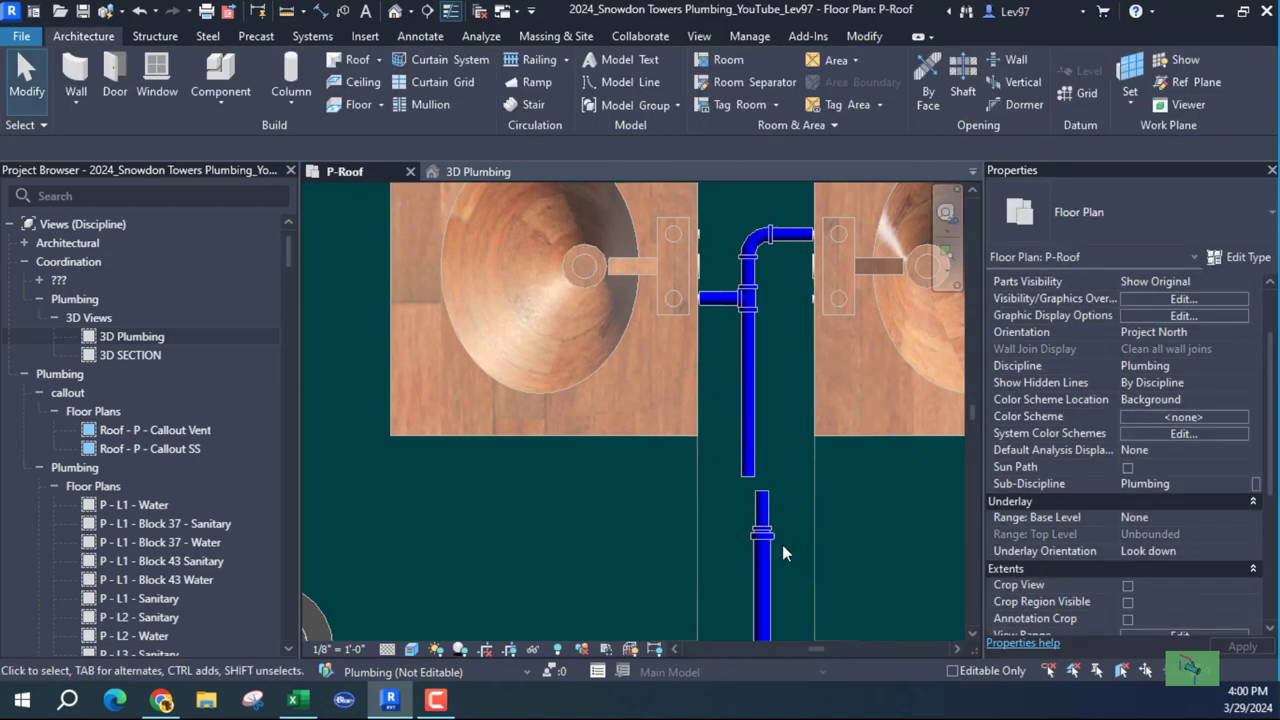
Try to align the toilets' supply pipe to the centerline of the sinks' vertical pipe, and undo the alignment.
middle_drag(782, 544, 807, 388)
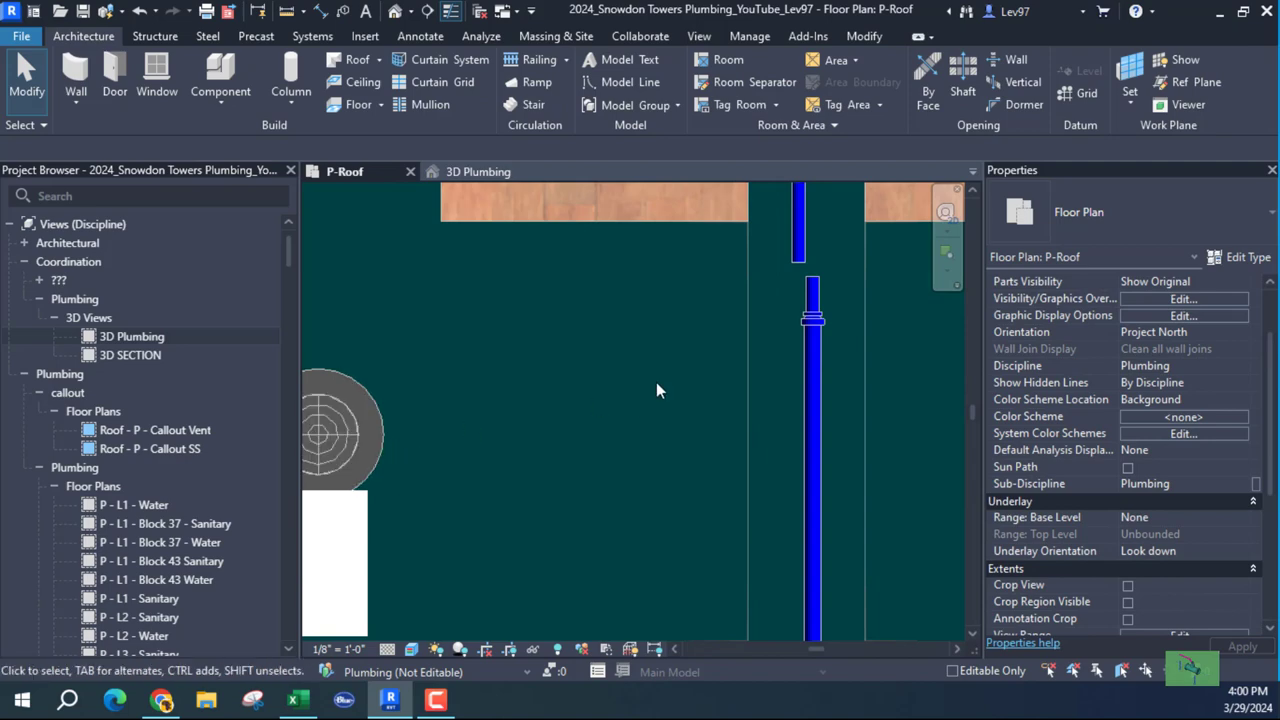
scroll(656, 382, down, 2)
scroll(658, 402, up, 2)
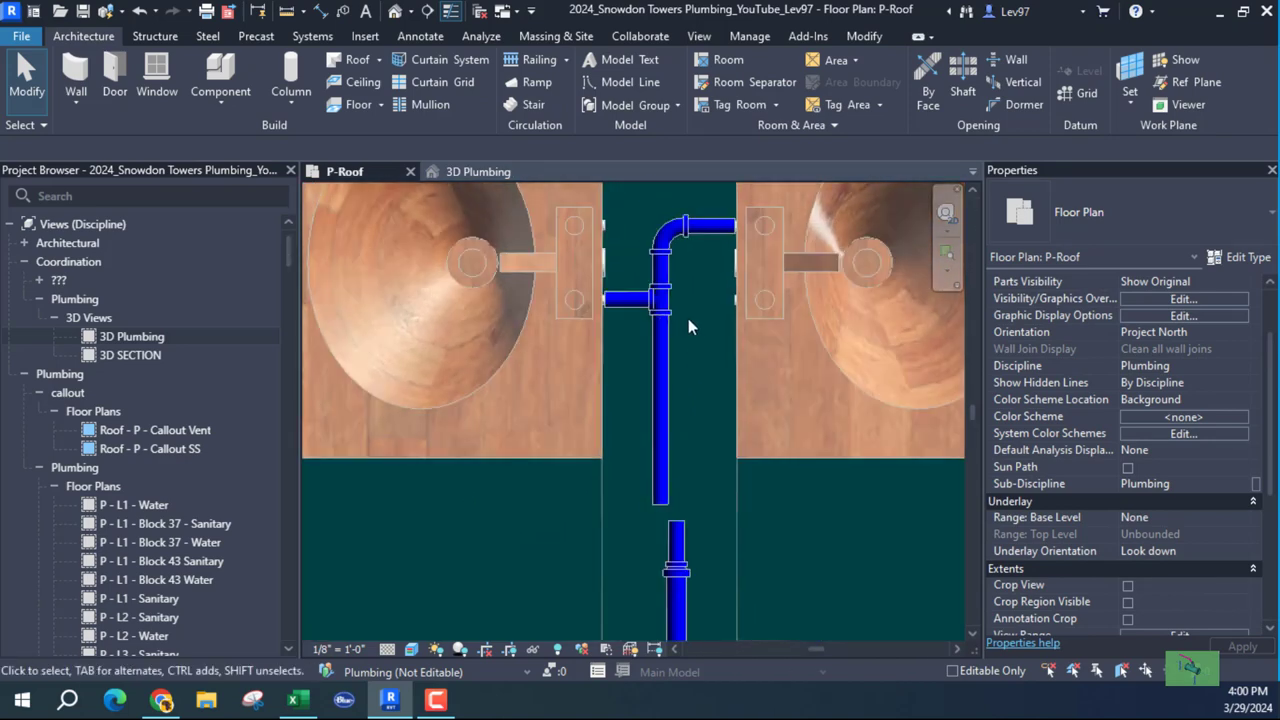
click(864, 36)
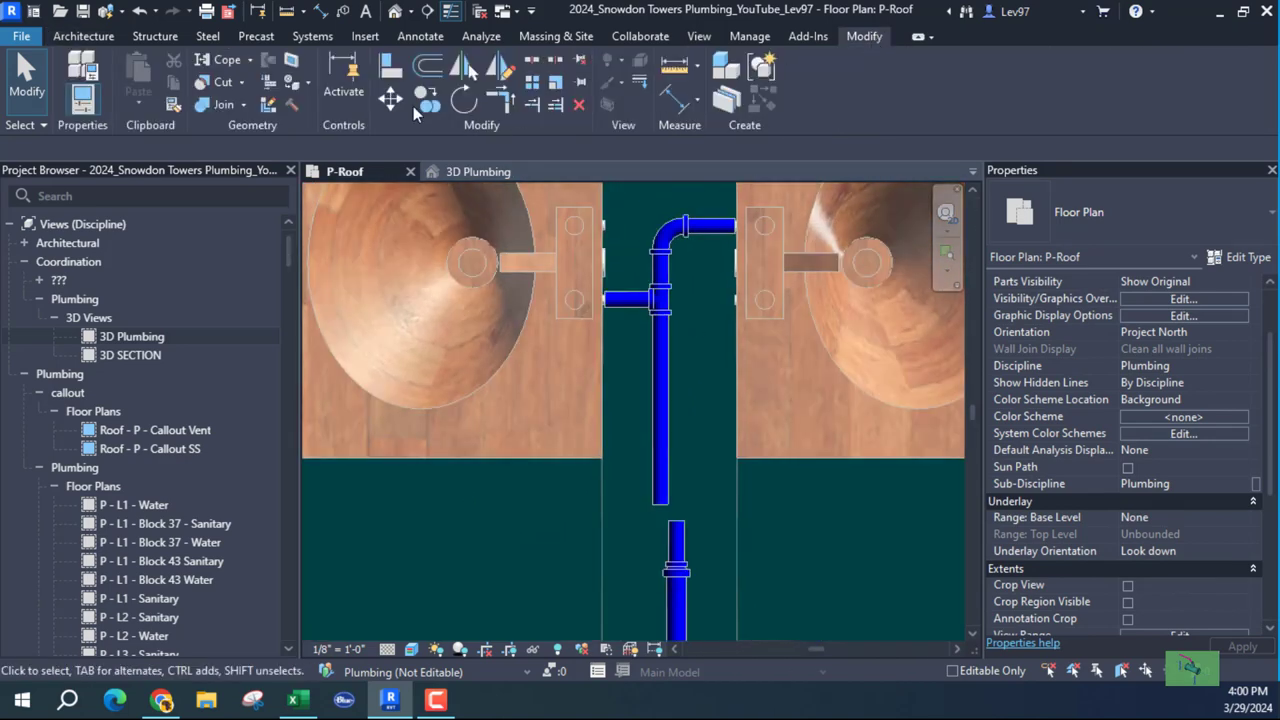
click(391, 68)
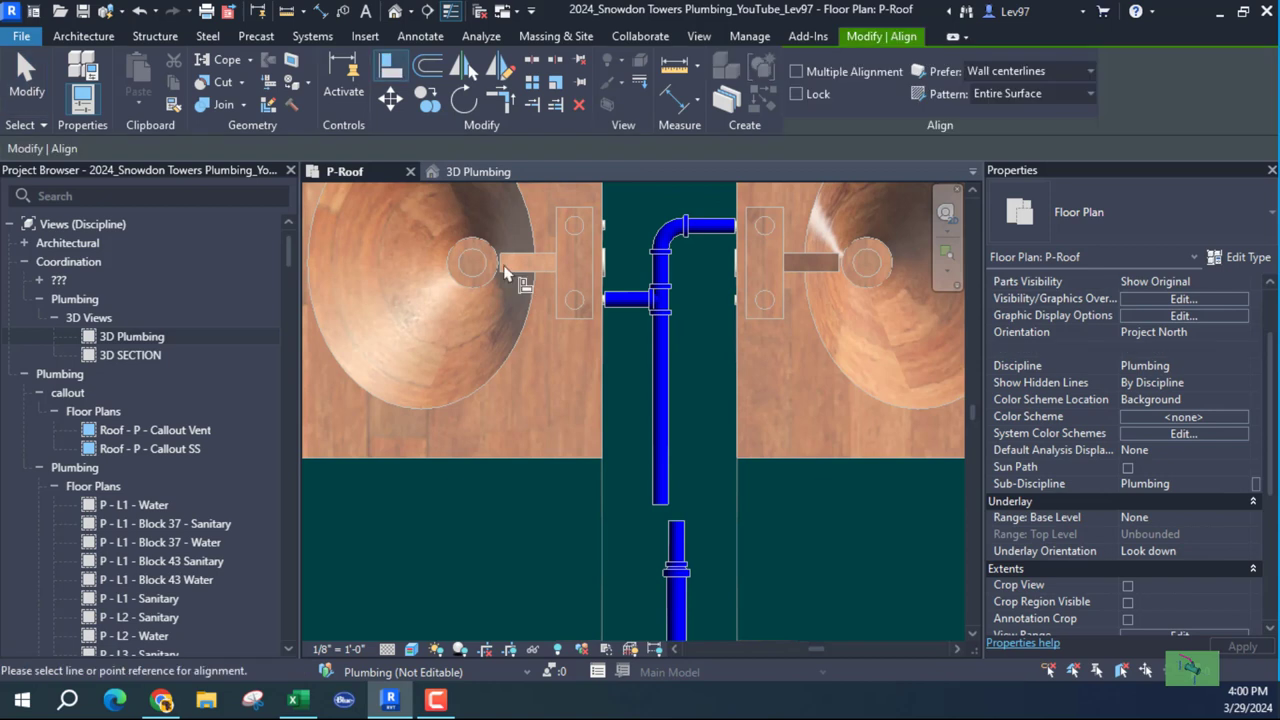
click(656, 548)
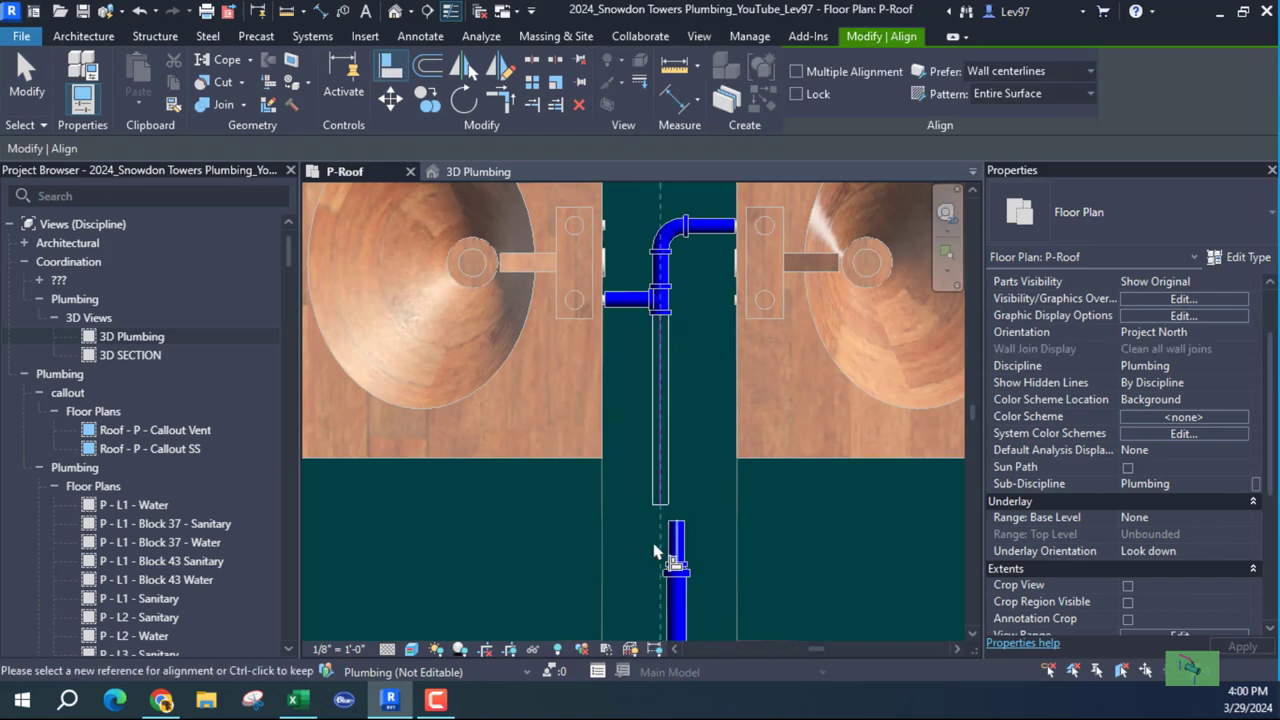
click(676, 548)
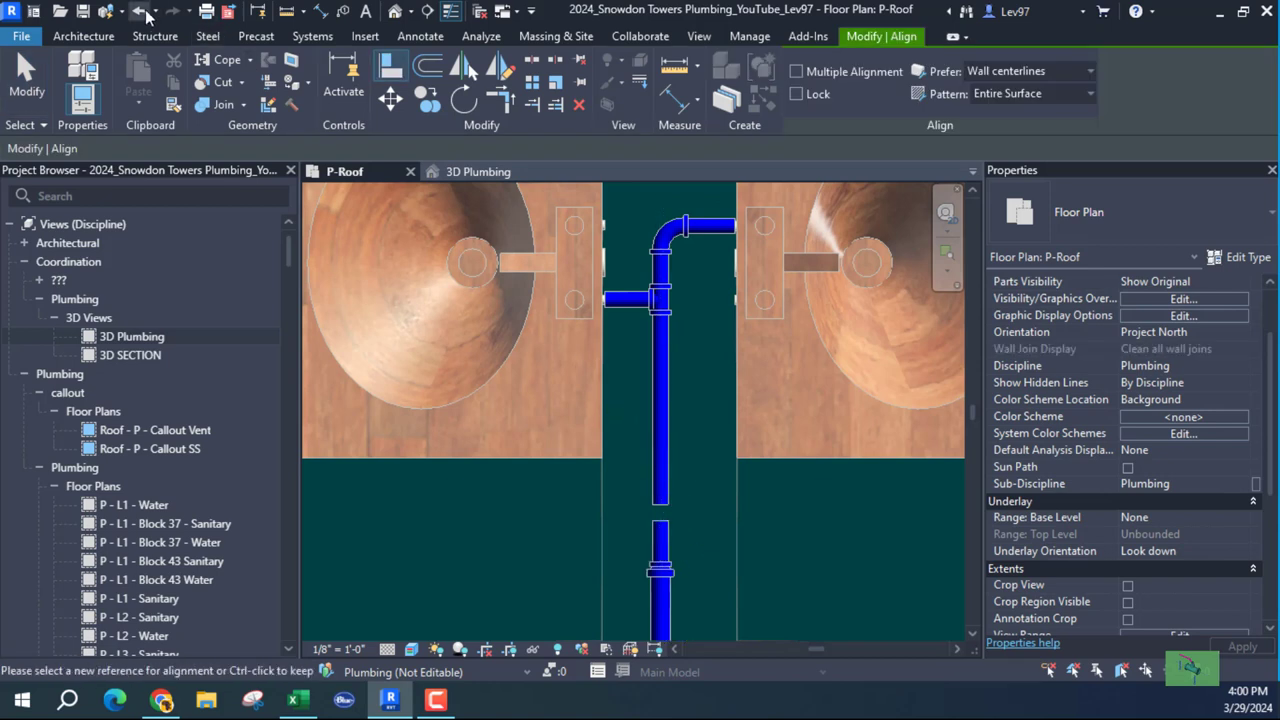
click(141, 12)
Align the sinks' vertical pipe to the centerline of the toilets' supply pipe.
middle_drag(702, 377, 714, 398)
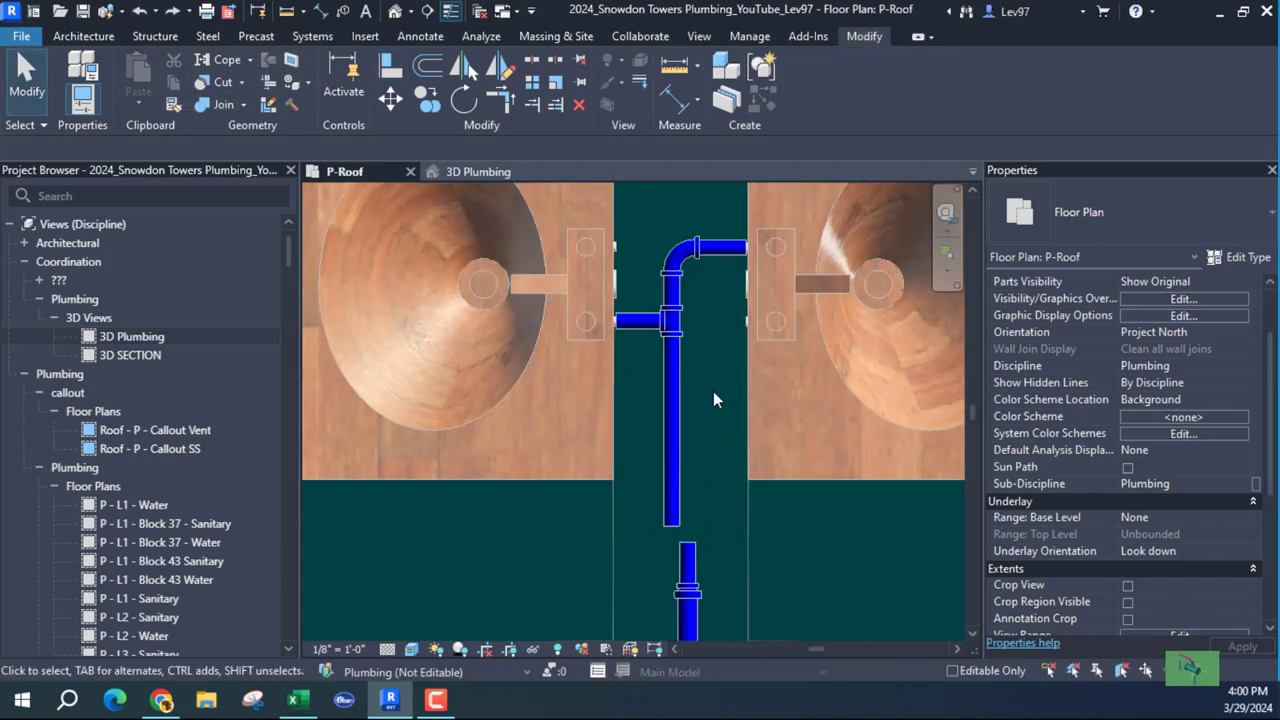
click(391, 66)
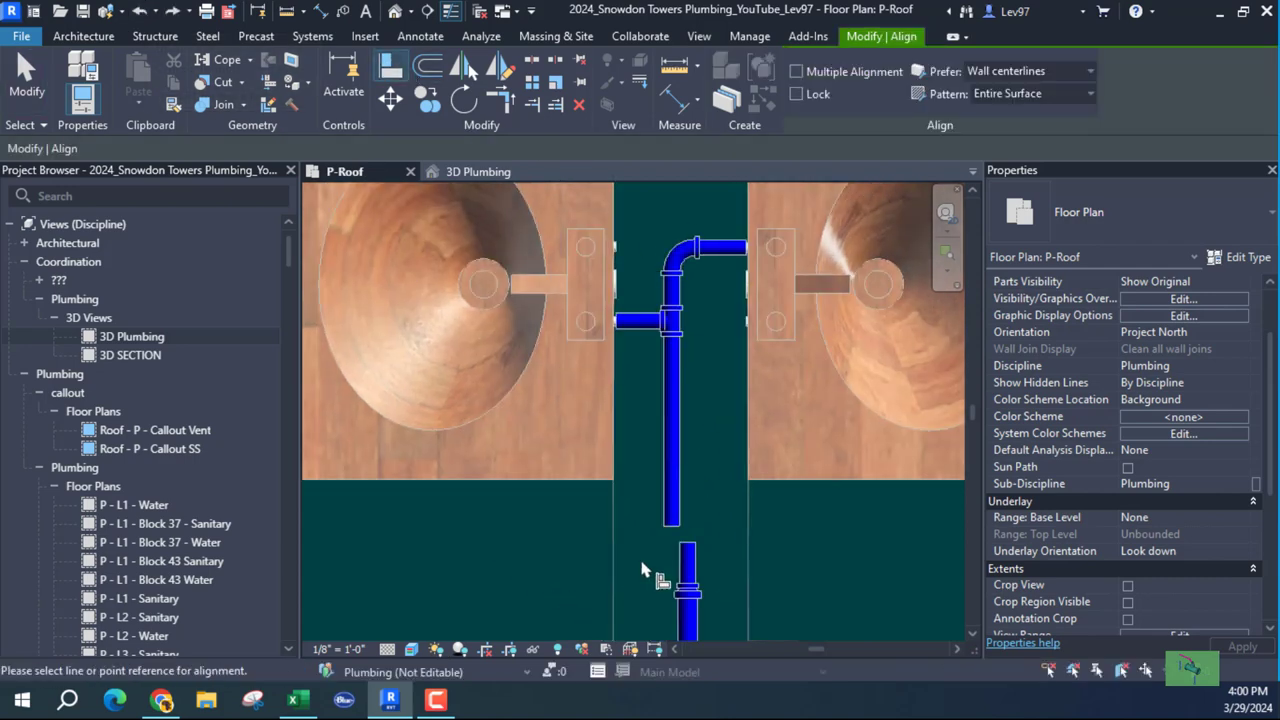
click(687, 566)
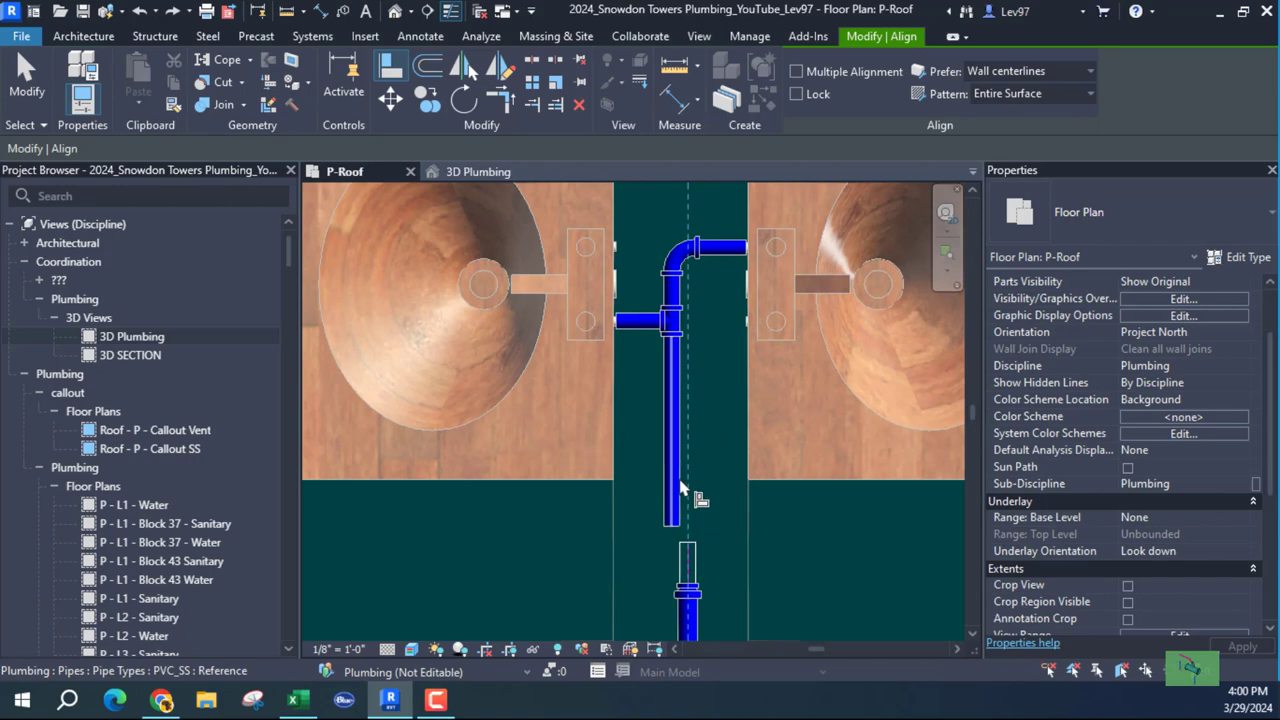
click(675, 485)
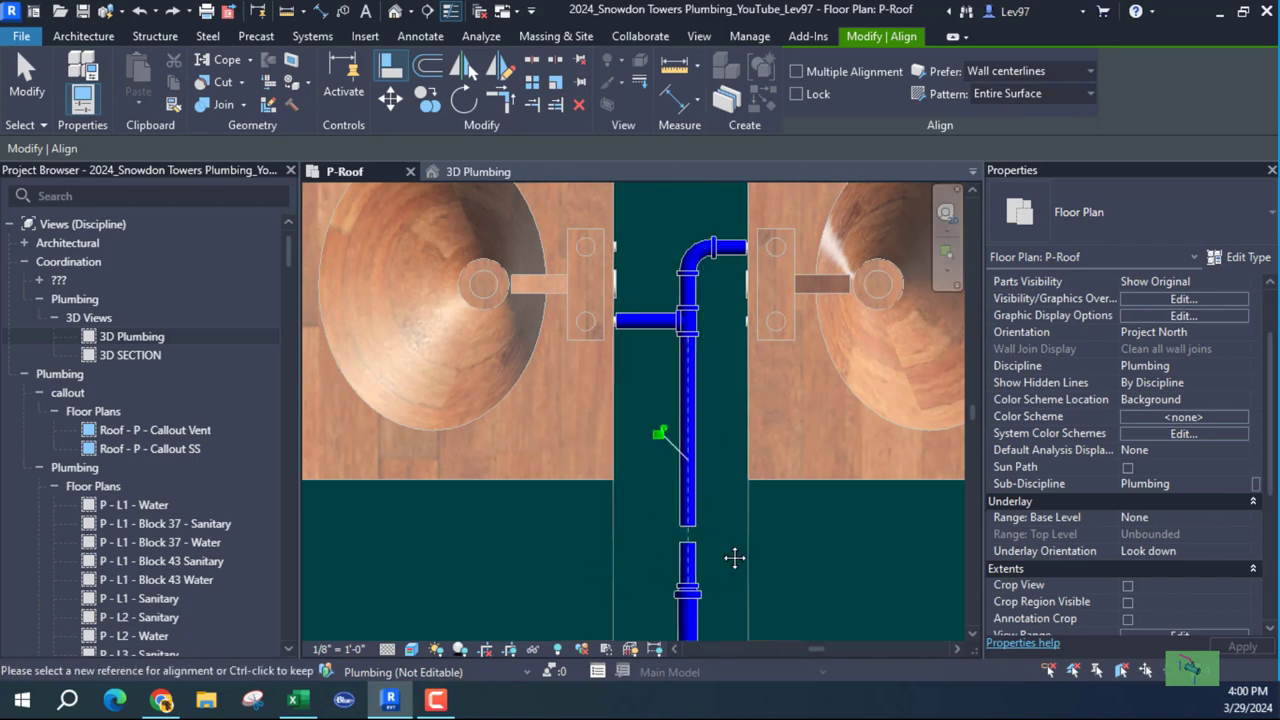
middle_drag(716, 553, 753, 550)
key(Escape)
Stretch the supply pipe's short 1/2" end to the open end of the sinks' vertical pipe to connect the two.
scroll(710, 549, up, 2)
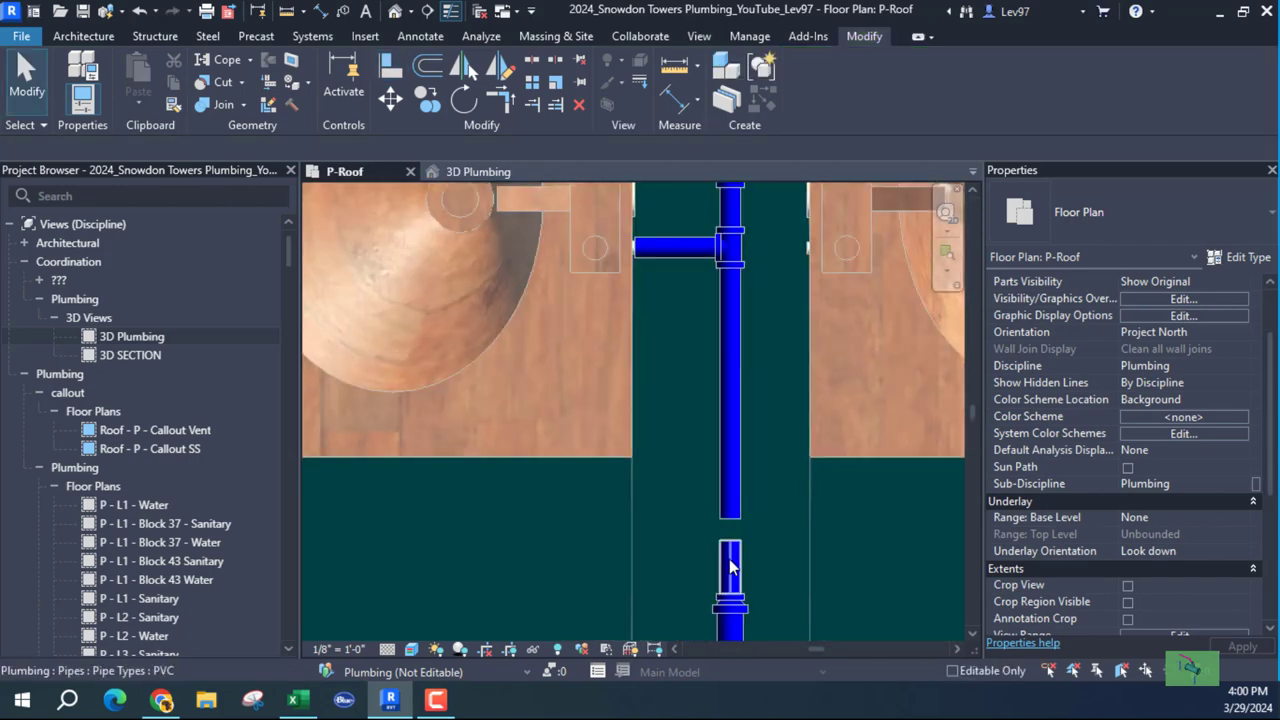
click(728, 560)
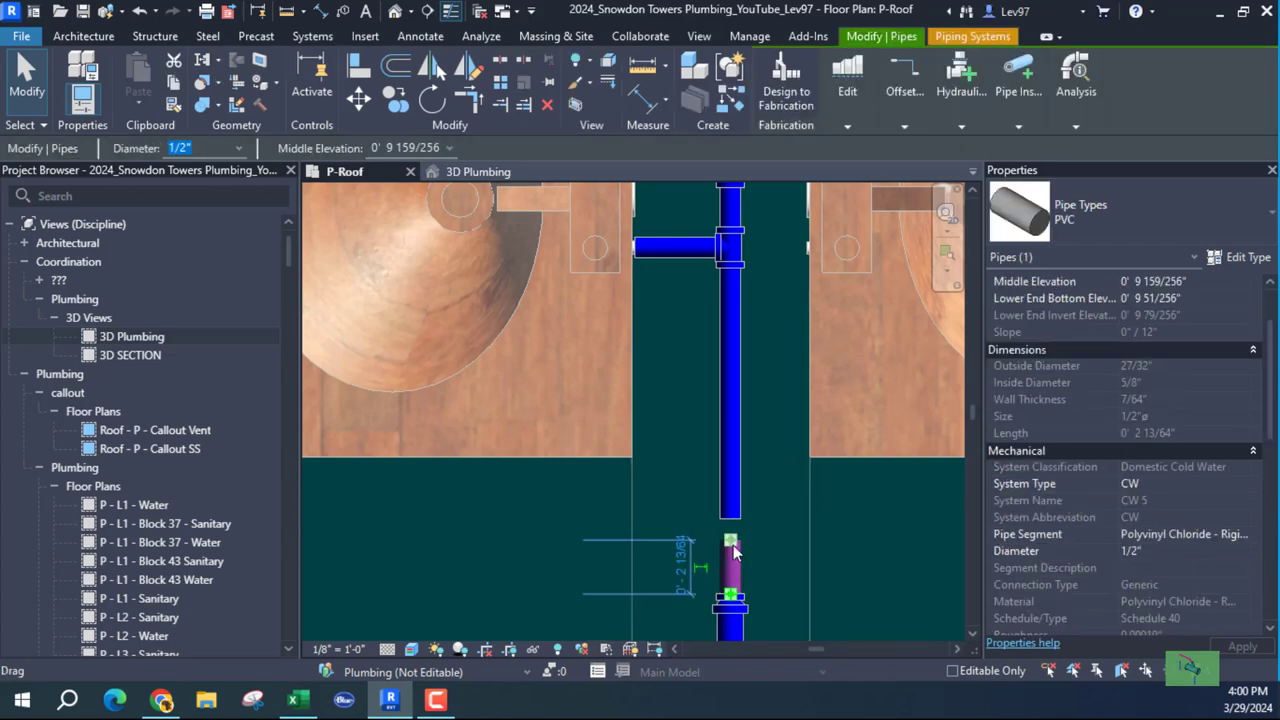
drag(731, 545, 911, 577)
click(911, 577)
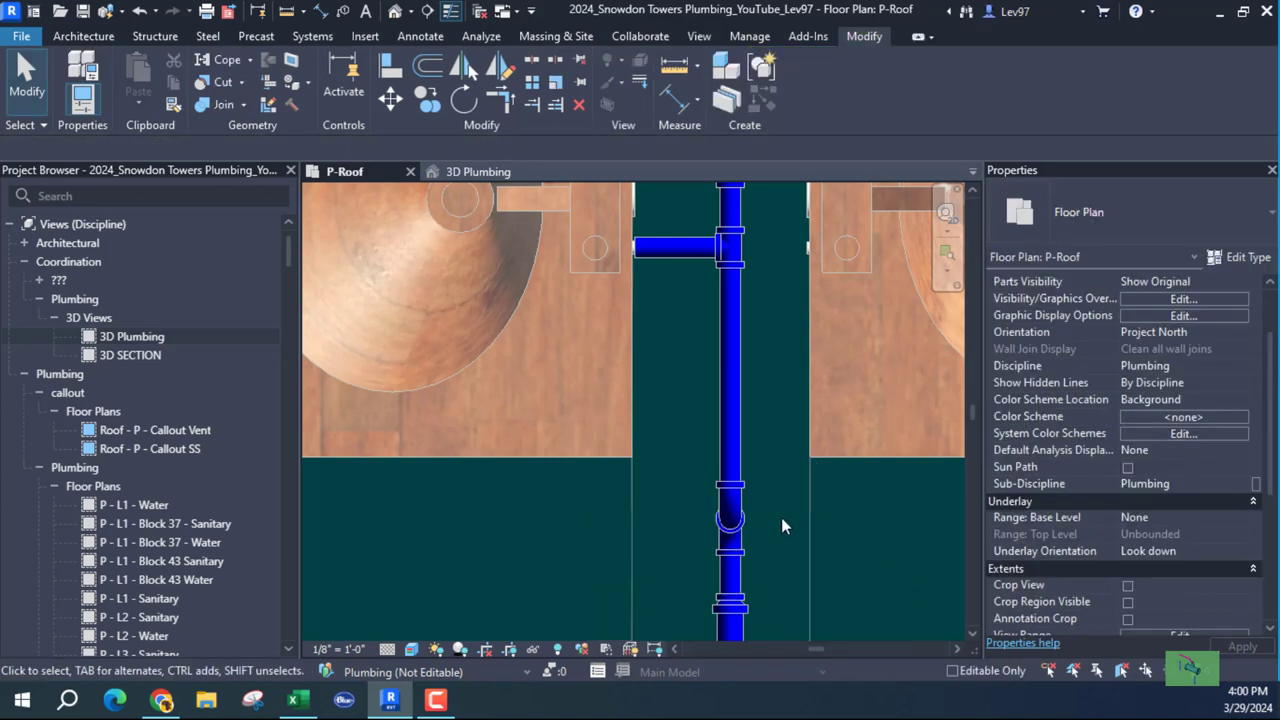
Nudge the 1/2" elbow where the supply rises to the sinks' pipe closer to the sinks.
click(730, 518)
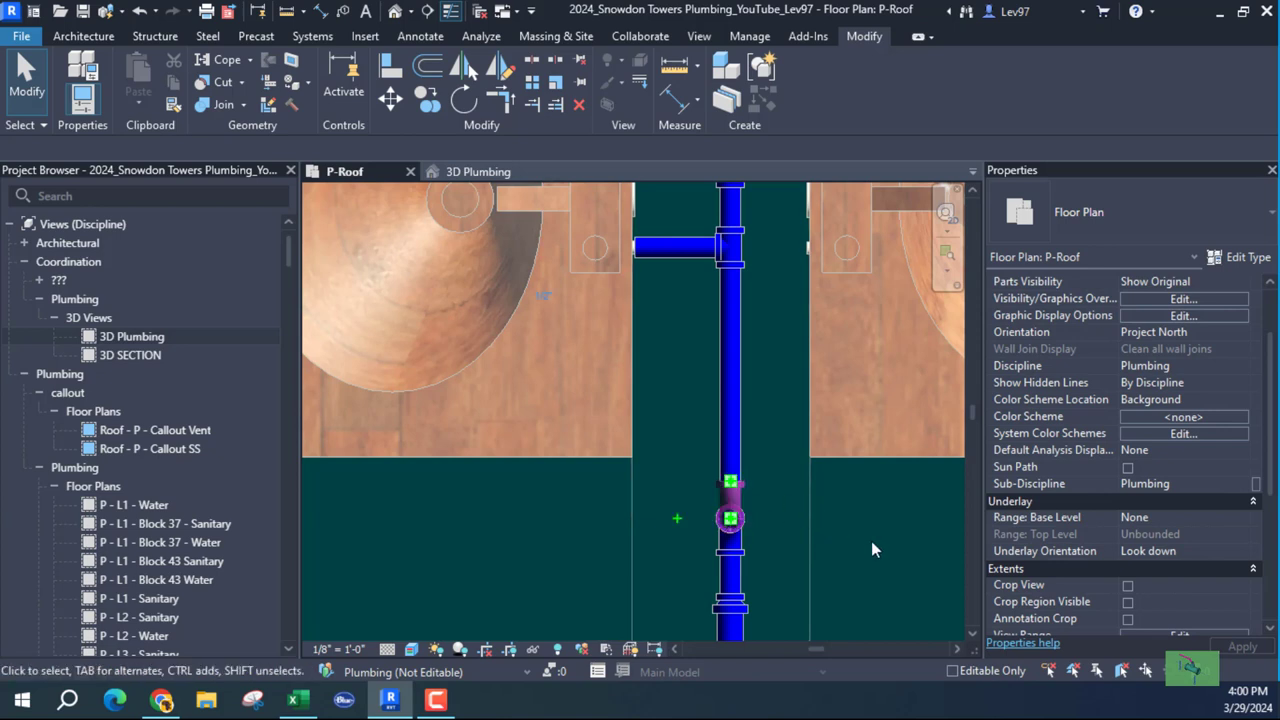
key(Up)
key(Up)
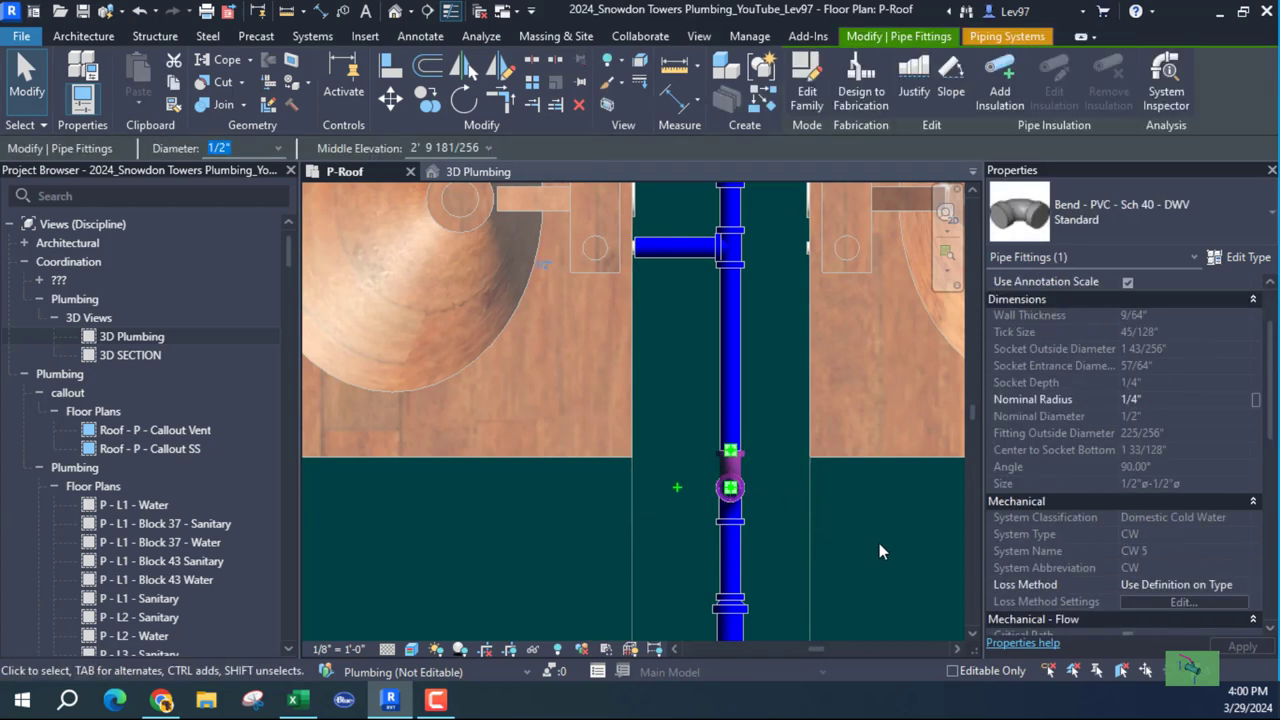
key(Escape)
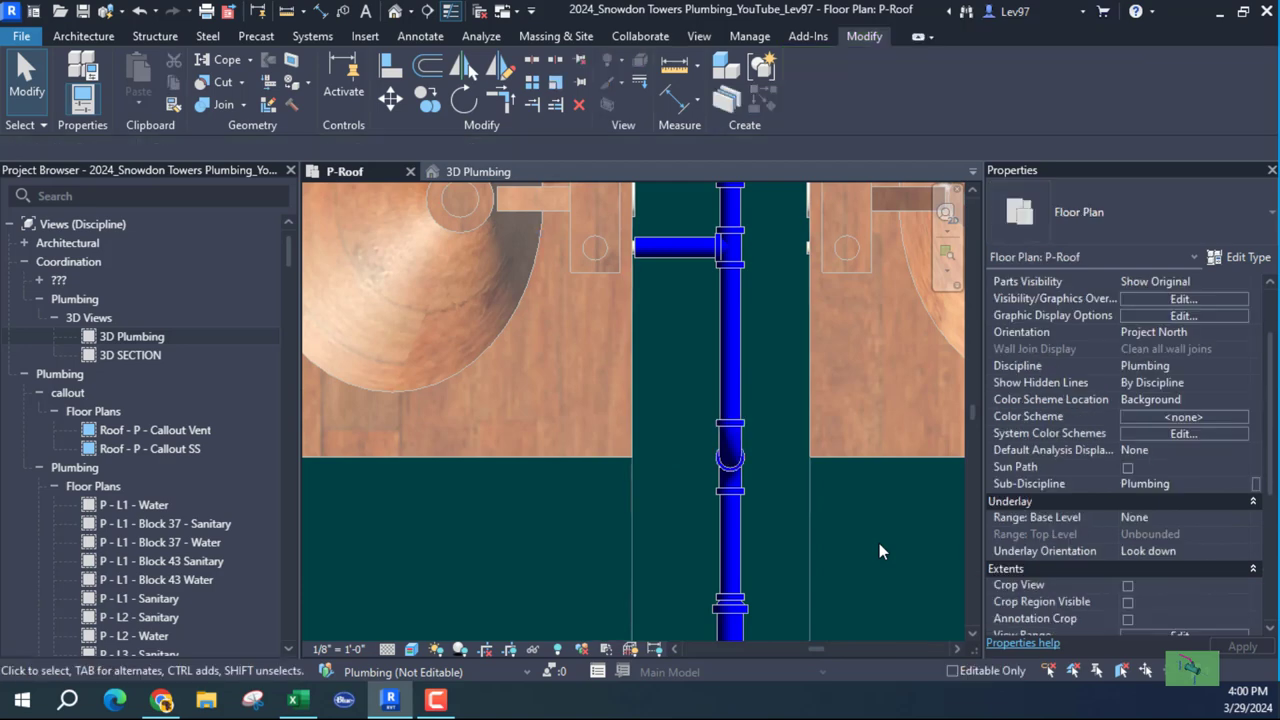
Move the Section 3 marker out of the left restroom, across the wall to the left.
scroll(871, 552, down, 4)
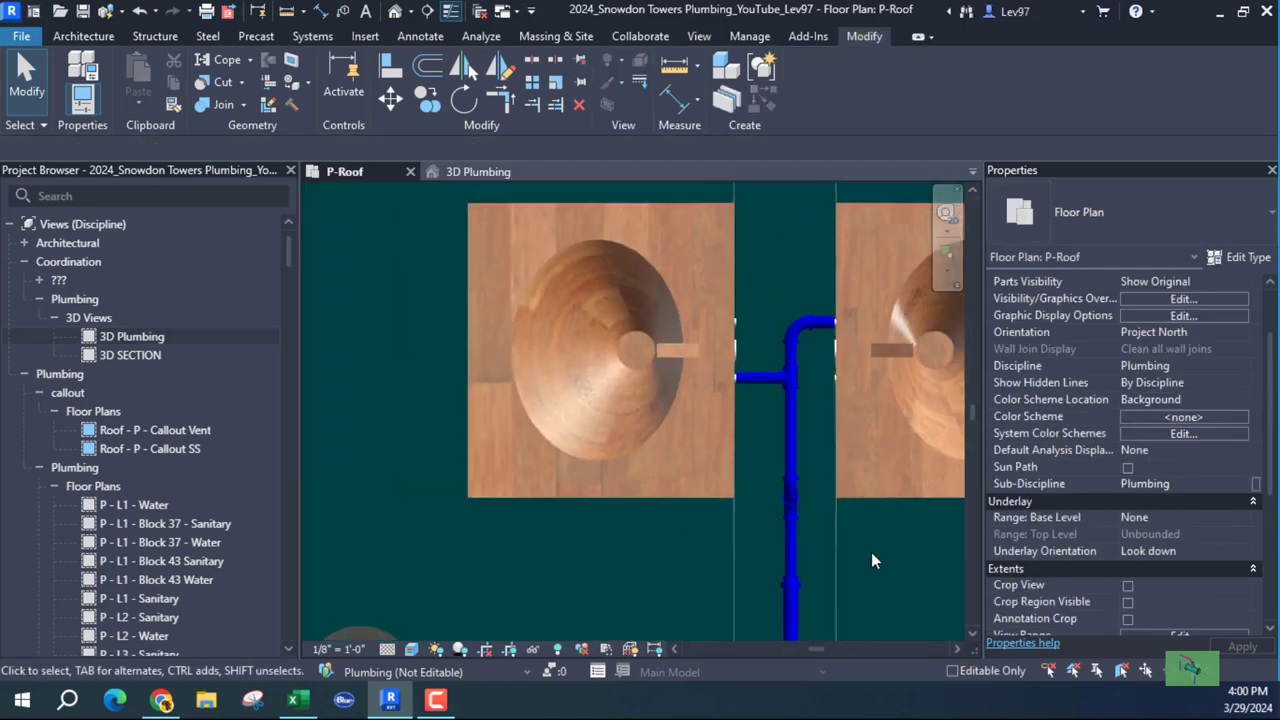
scroll(687, 446, down, 2)
middle_drag(682, 447, 536, 453)
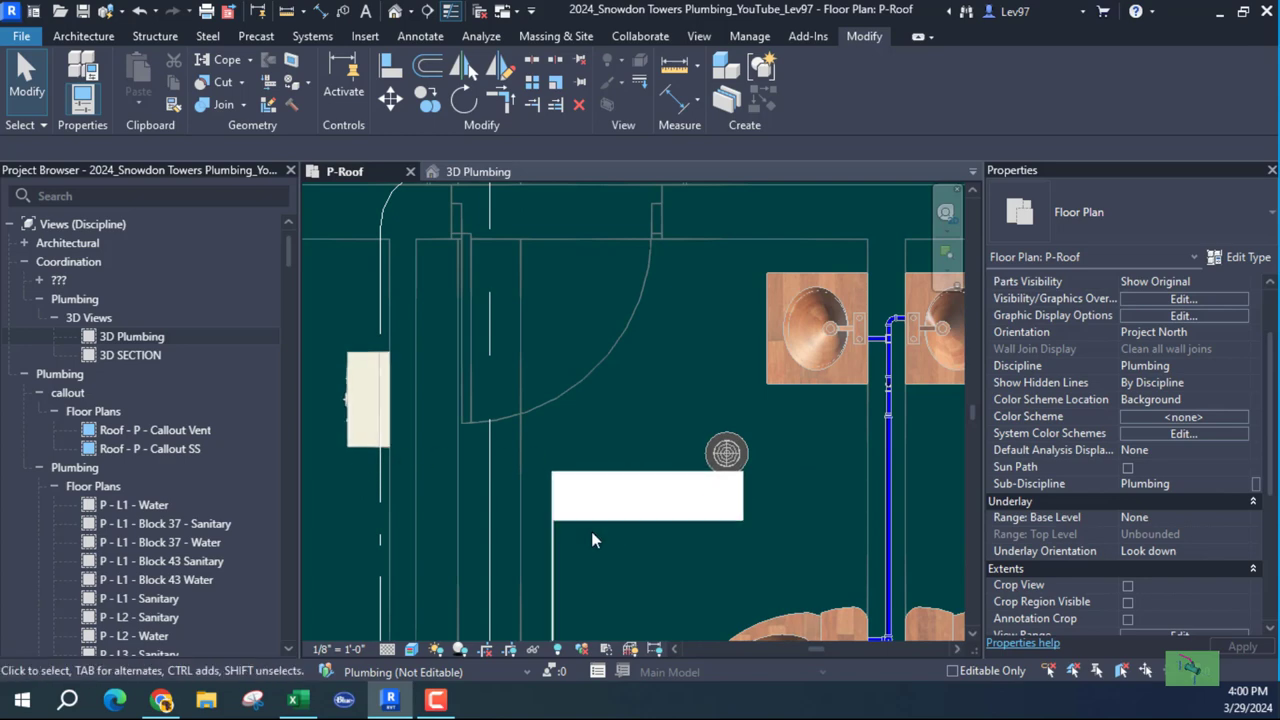
scroll(593, 576, down, 2)
middle_drag(593, 576, 668, 363)
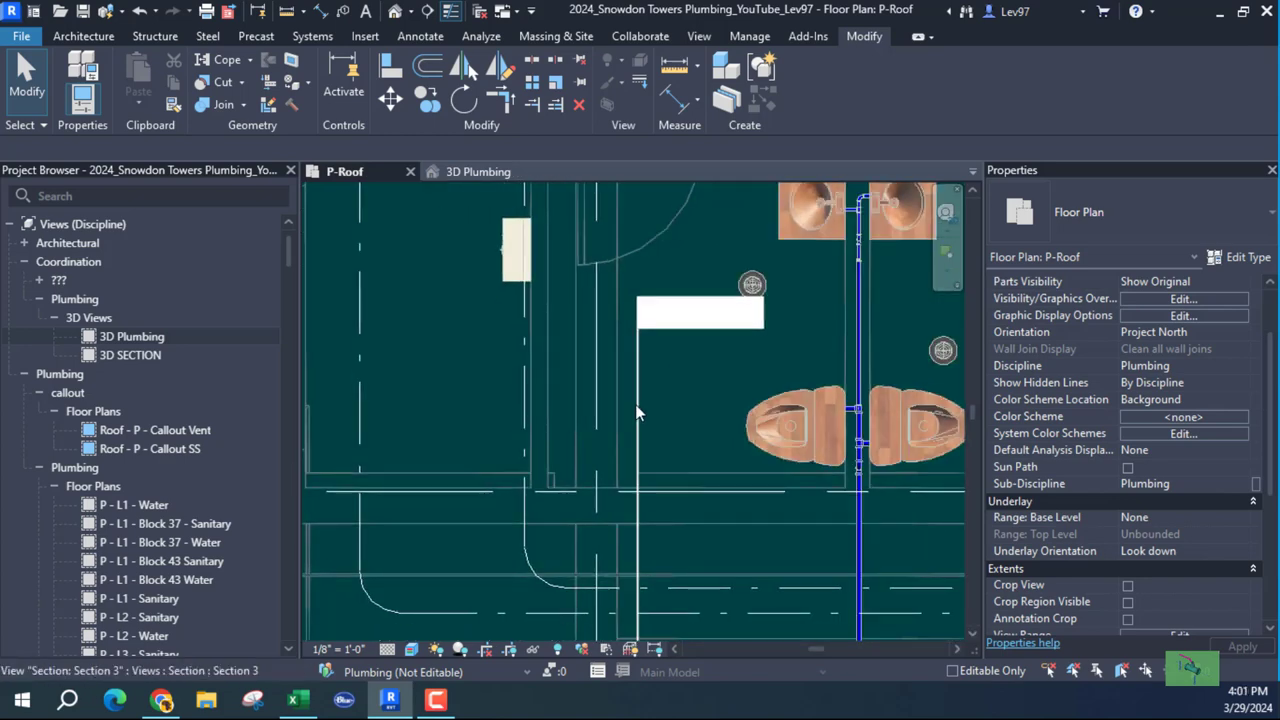
drag(636, 409, 382, 479)
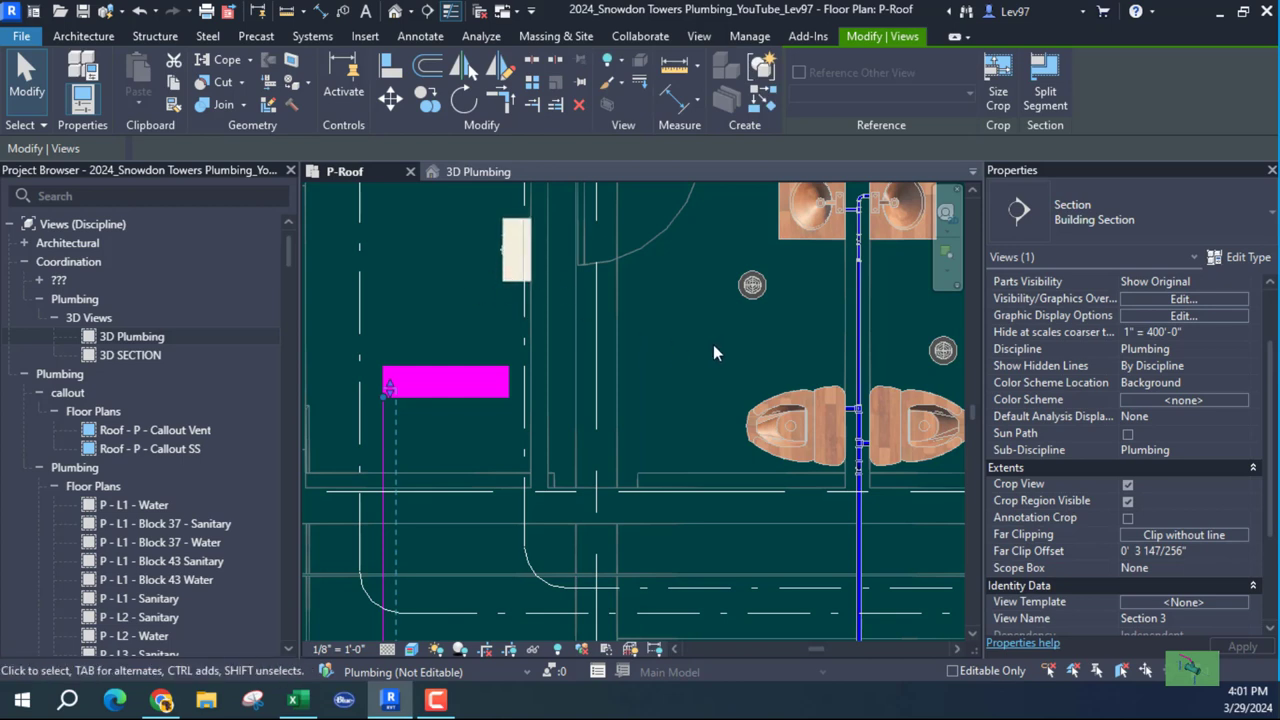
Review which linked models are shown in the Section 3 view's visibility and graphics overrides, leaving them as they are.
middle_drag(586, 261, 491, 395)
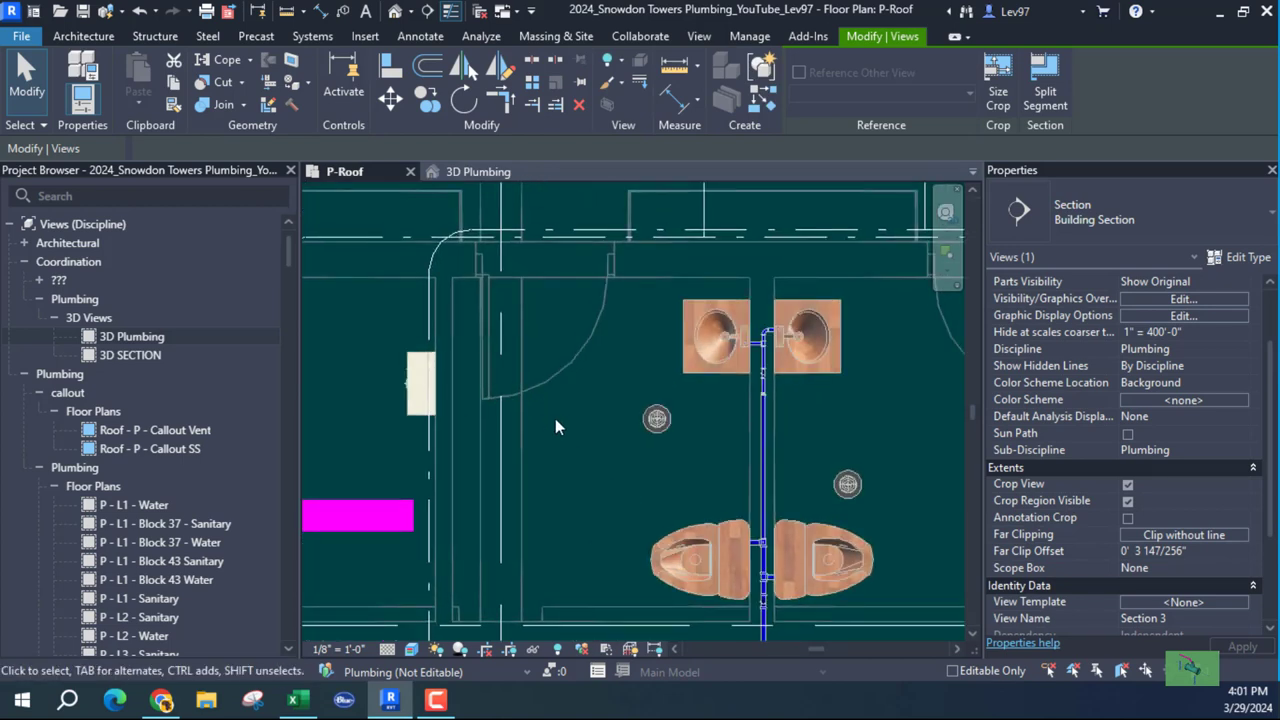
scroll(1188, 420, up, 2)
click(1197, 384)
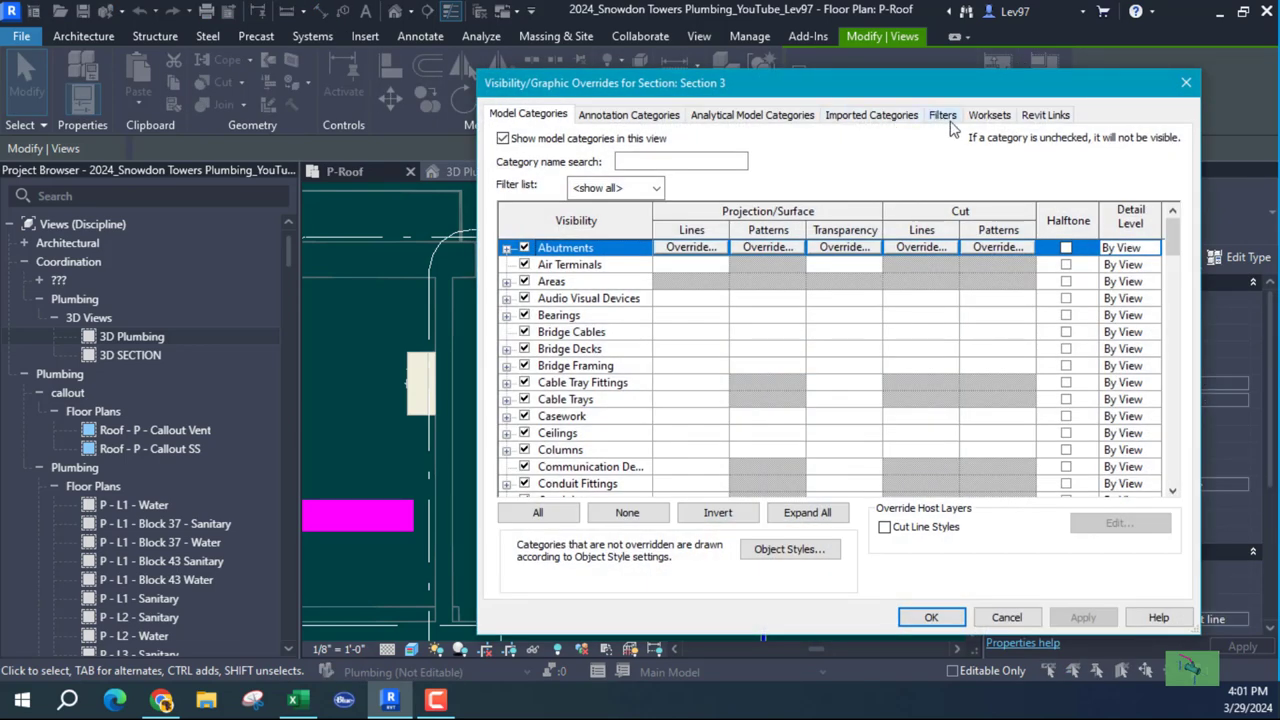
click(1051, 116)
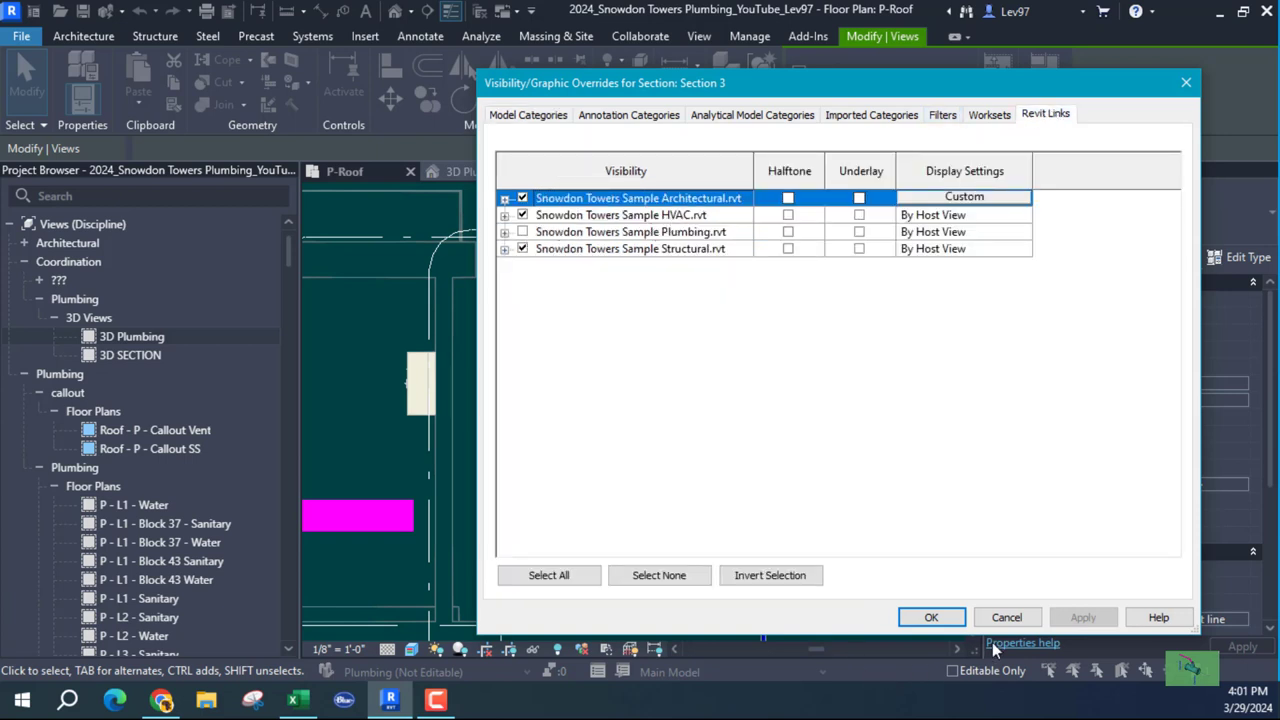
click(1006, 617)
Examine the P-Roof plan around the restrooms, the Section 3 line and the cold-water supply route.
scroll(778, 515, down, 2)
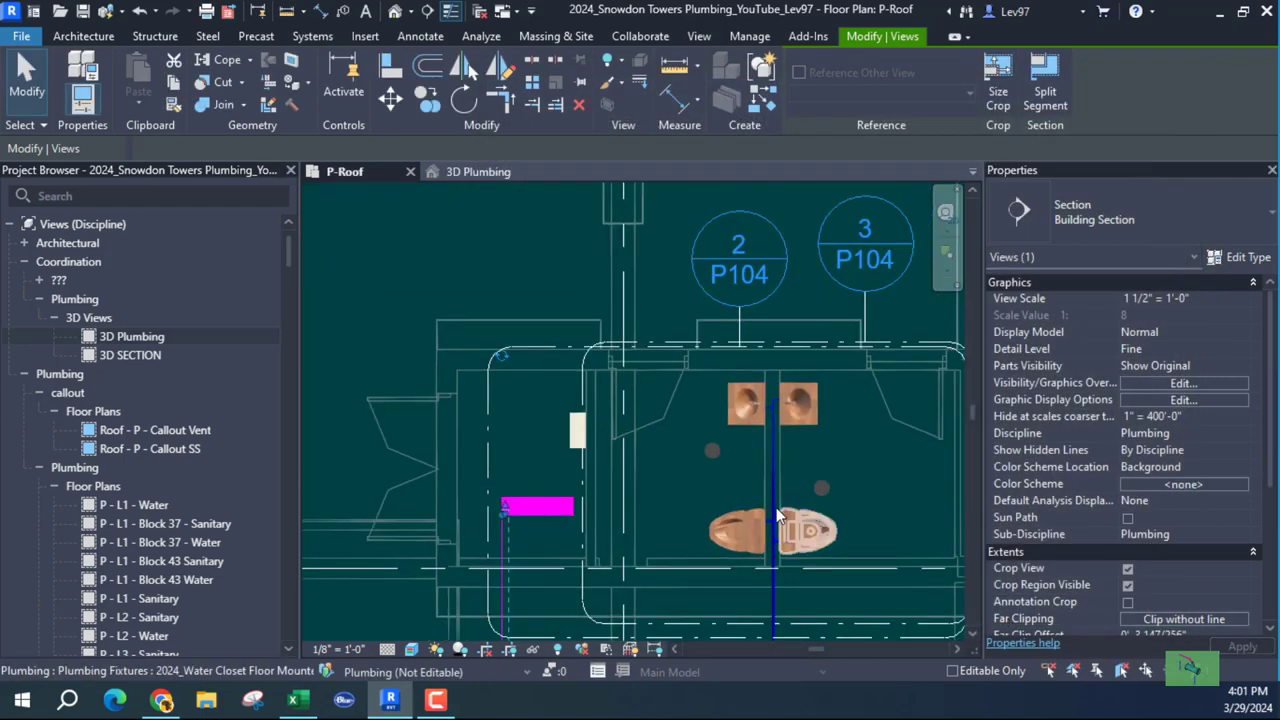
scroll(778, 515, down, 3)
middle_drag(729, 517, 565, 467)
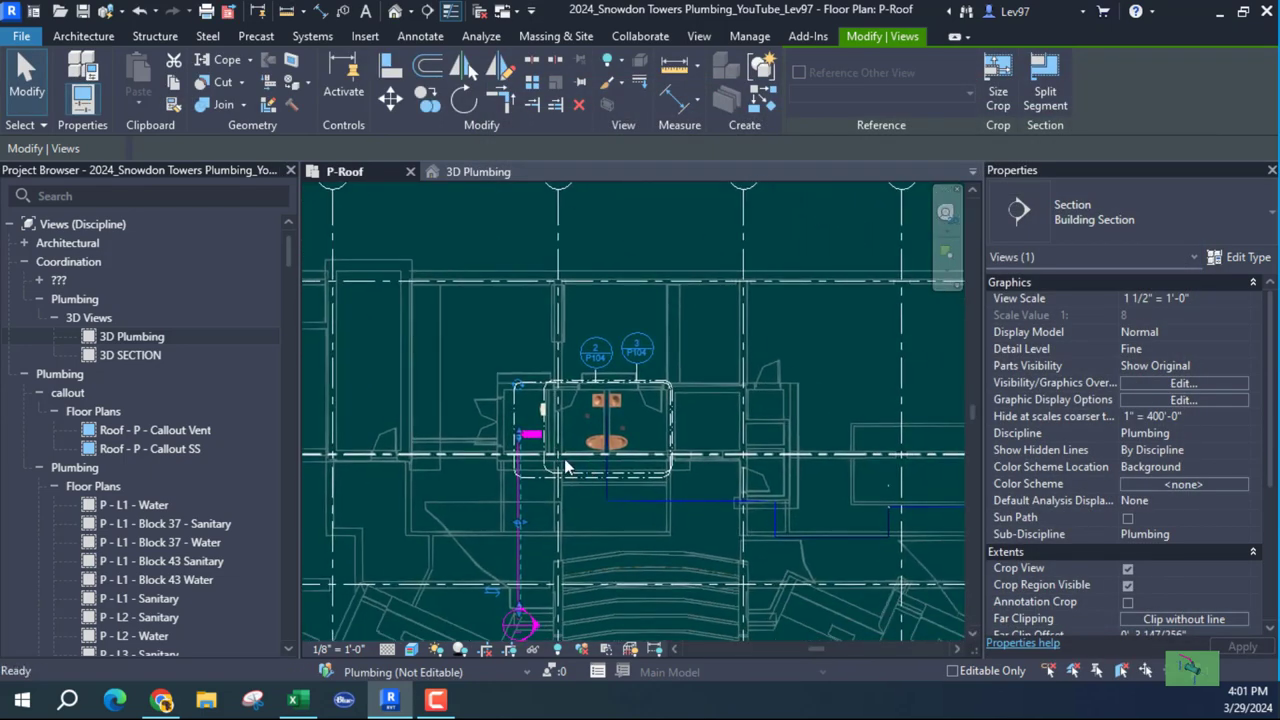
scroll(582, 497, up, 3)
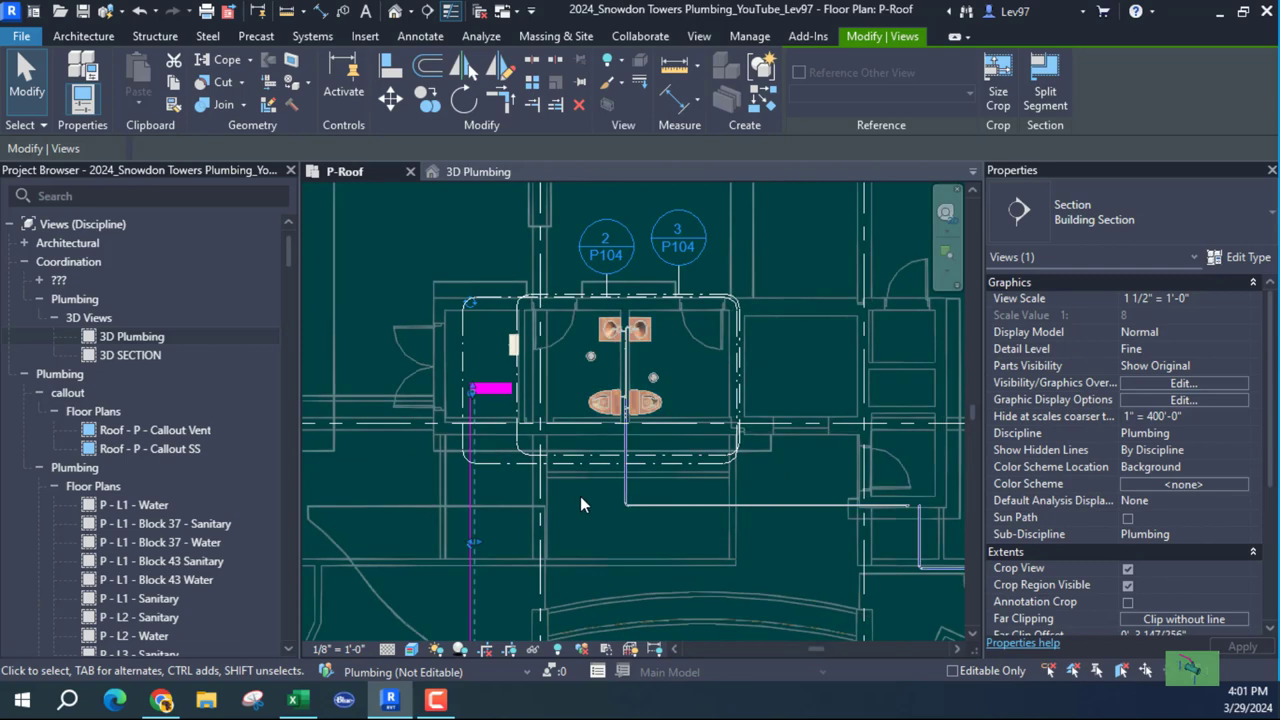
middle_drag(594, 538, 628, 542)
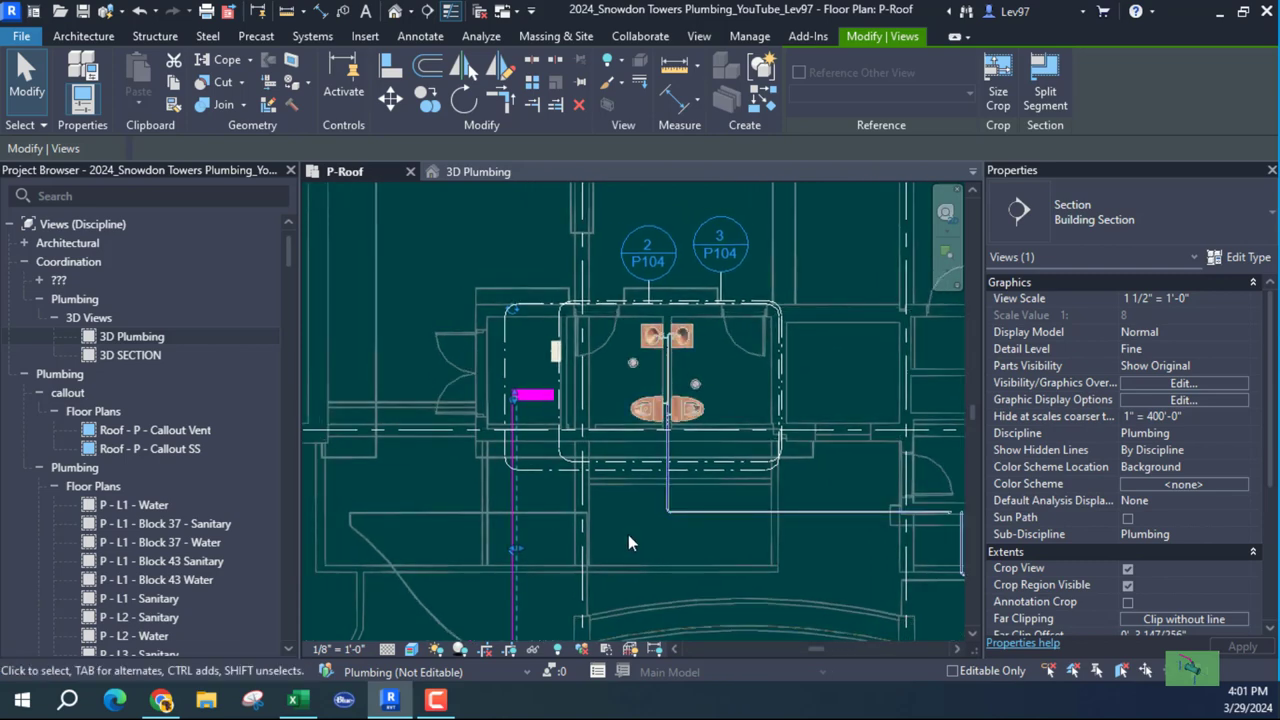
scroll(628, 540, down, 4)
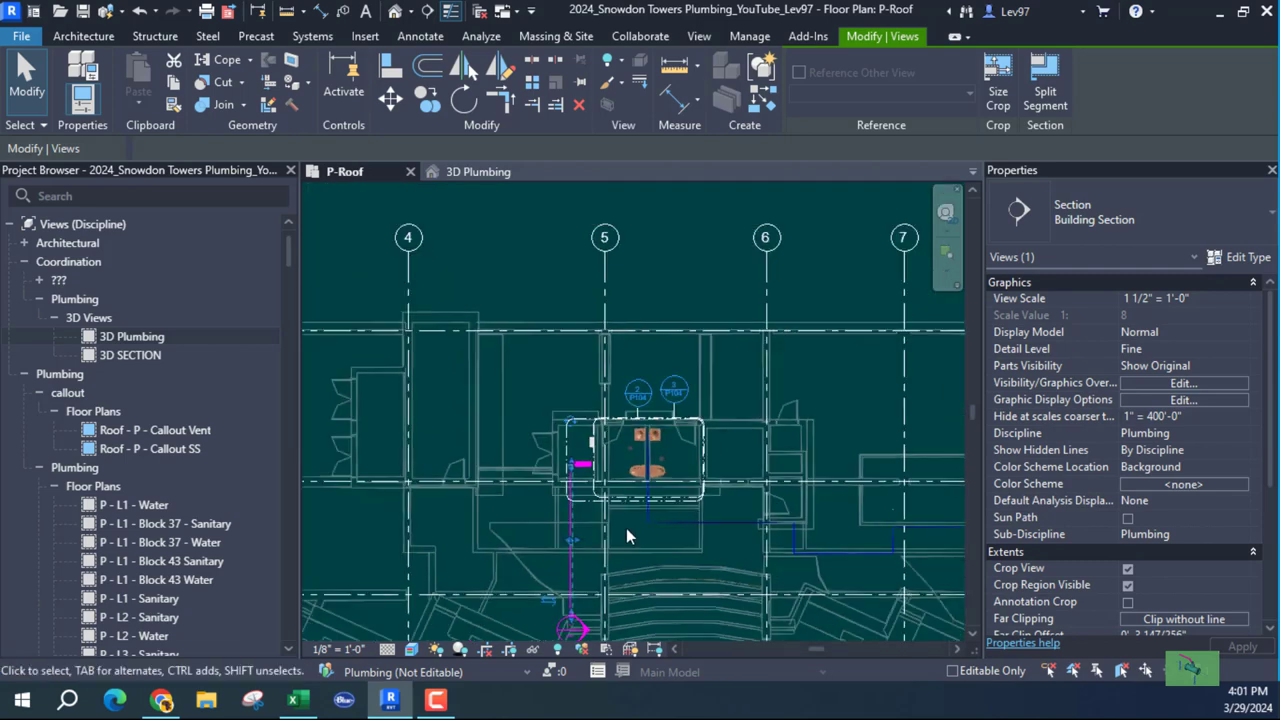
middle_drag(626, 528, 667, 447)
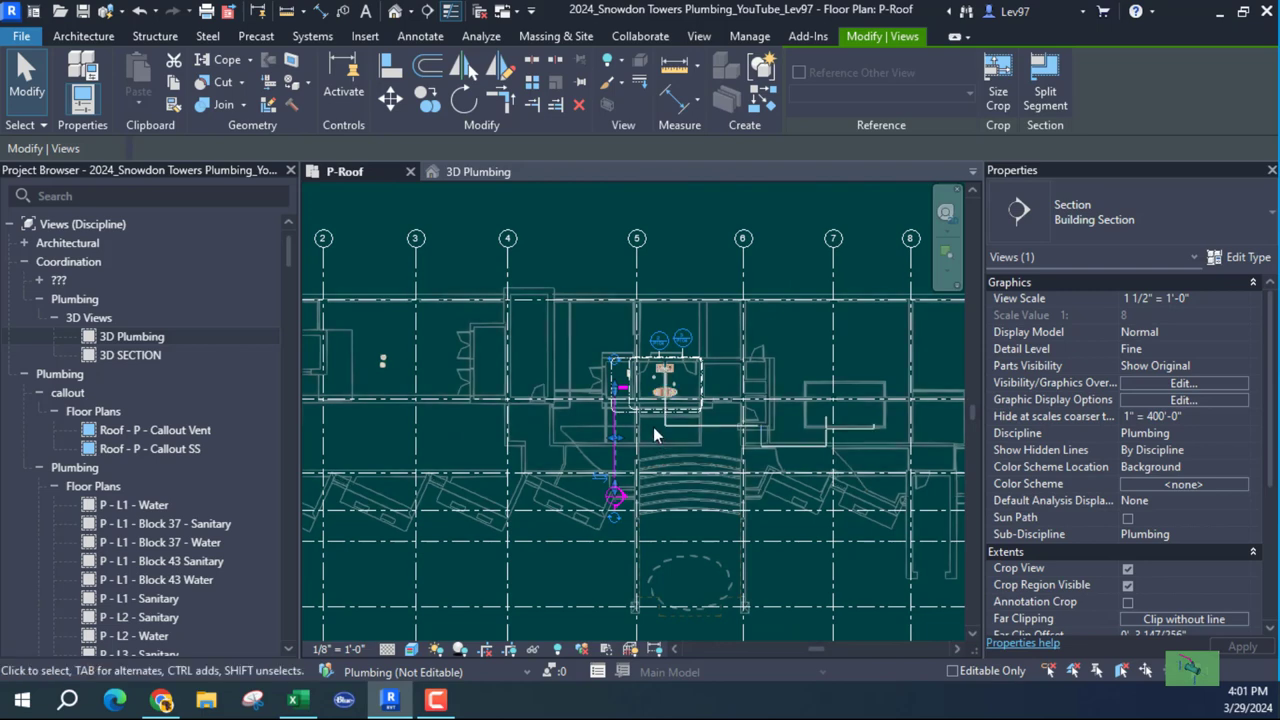
scroll(689, 549, up, 3)
scroll(714, 528, up, 3)
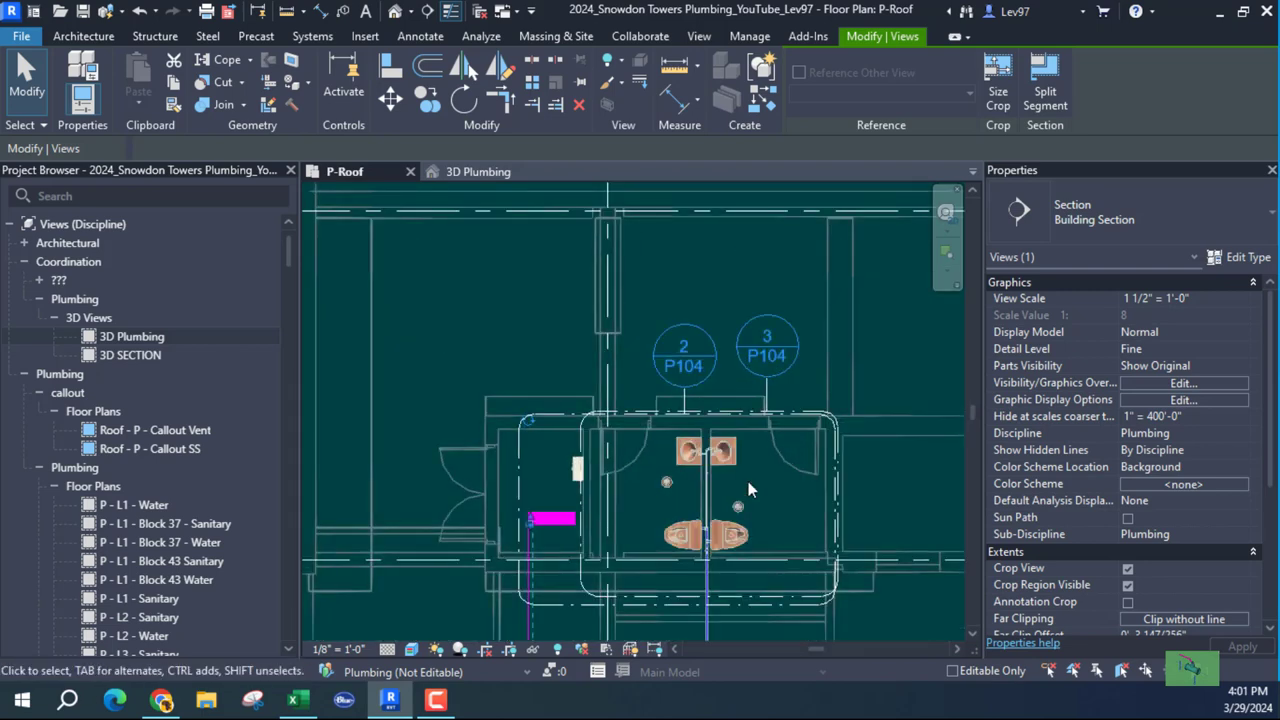
Hide the linked Snowdon Towers Sample HVAC.rvt model in the Section 3 view's visibility and graphics overrides.
click(1198, 383)
click(1040, 115)
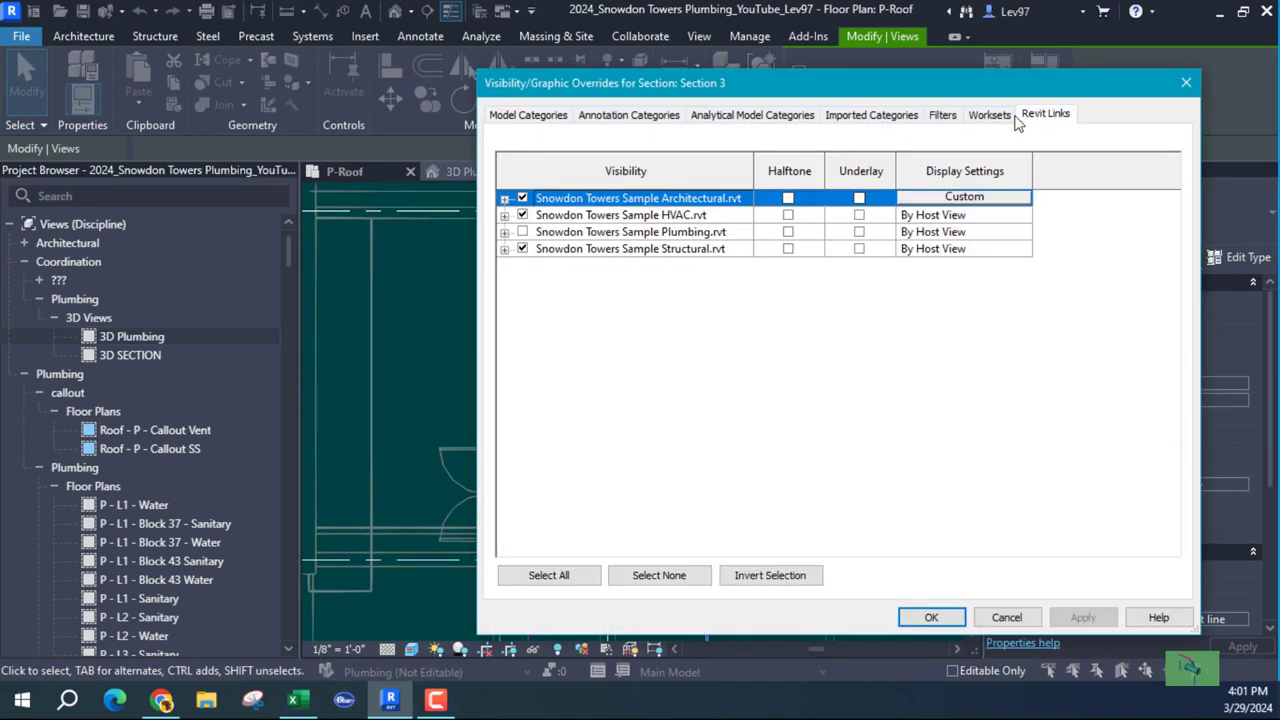
click(521, 215)
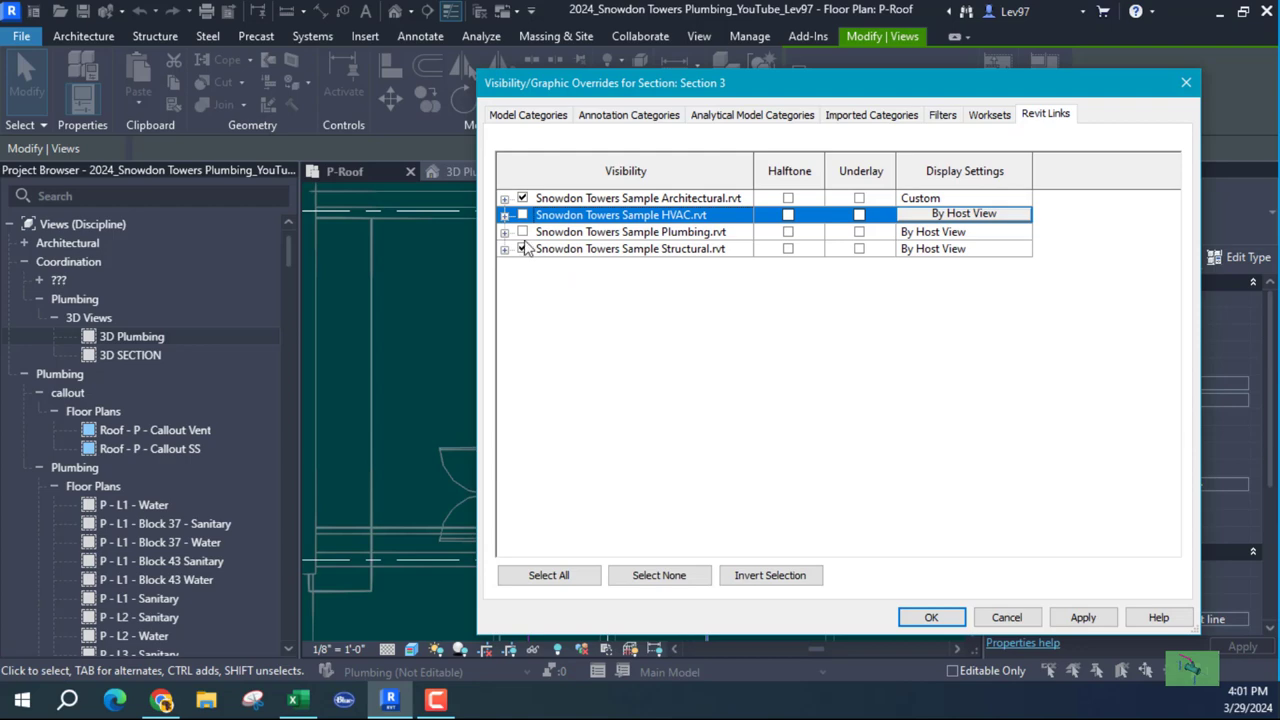
click(931, 617)
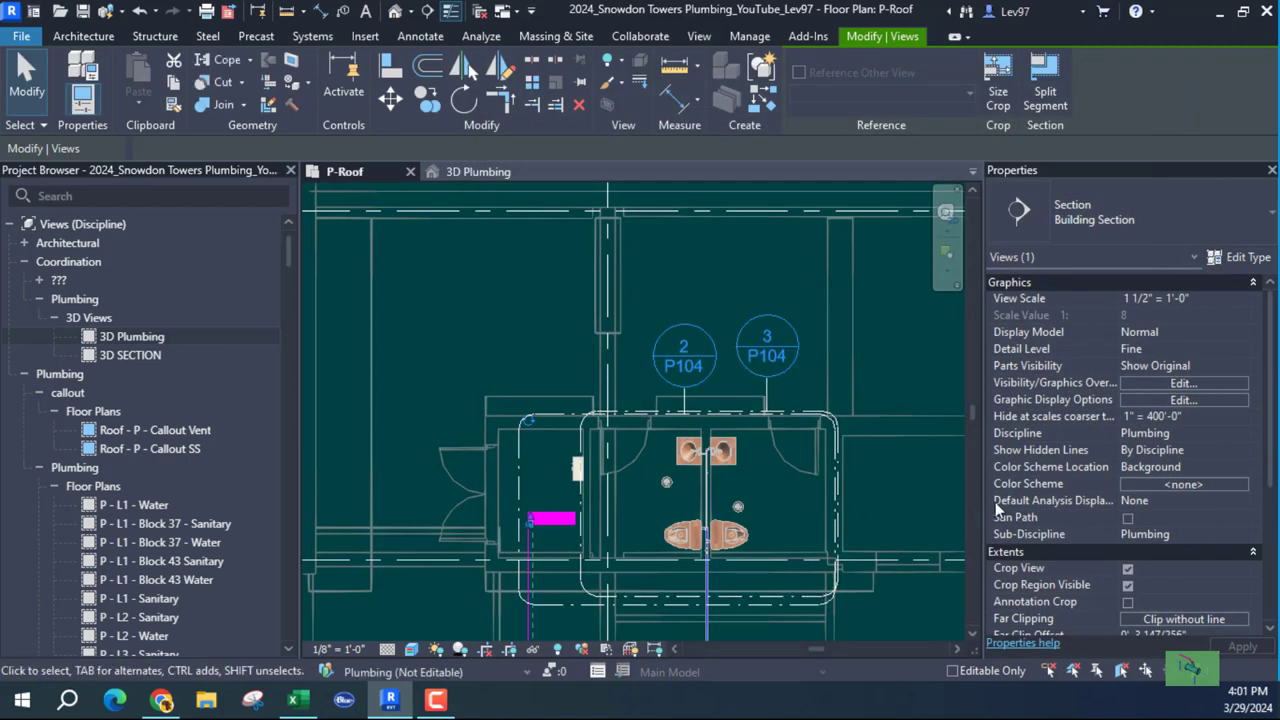
Deselect the section and apply a view depth offset of -10' to the P-Roof plan's view range.
scroll(1135, 482, down, 5)
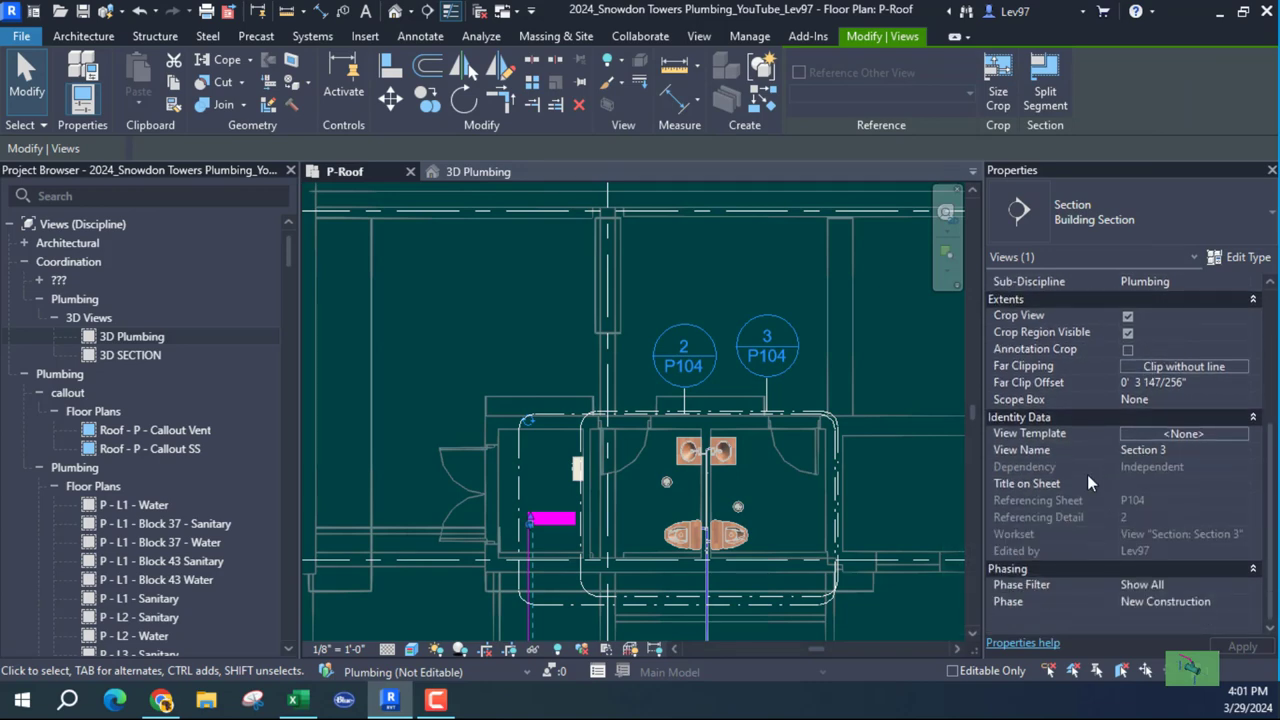
scroll(1101, 474, up, 5)
click(876, 473)
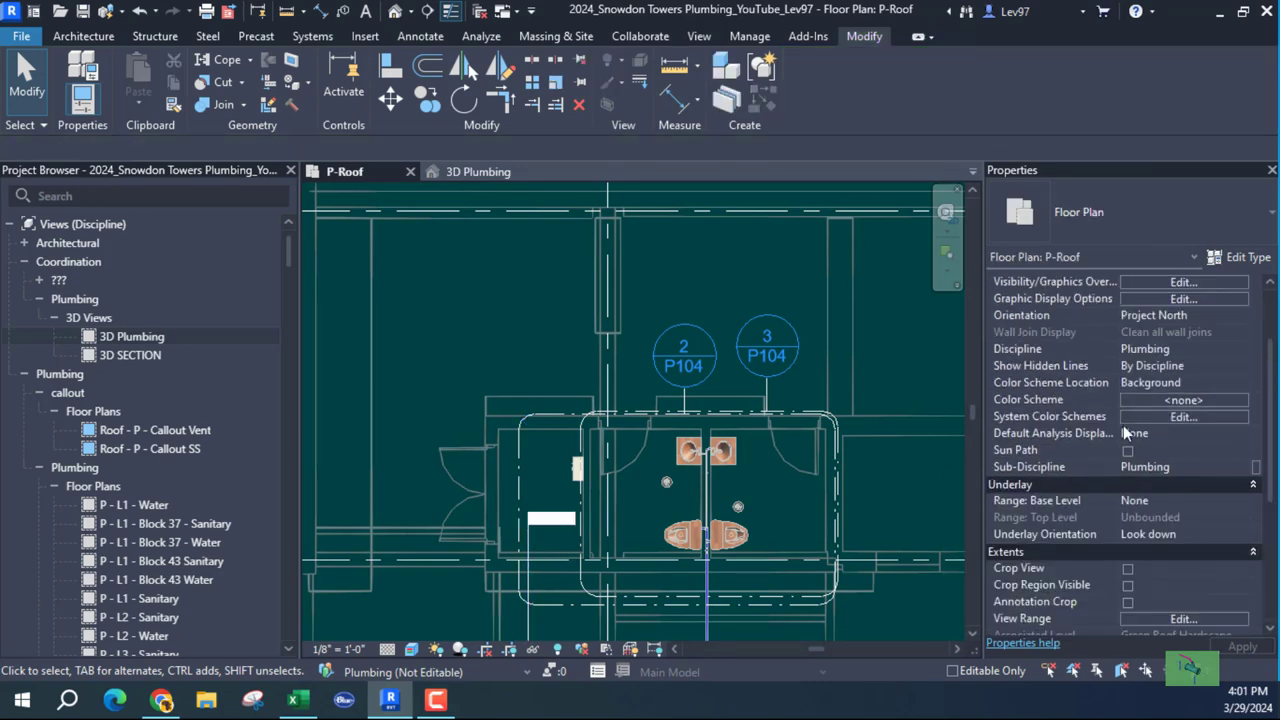
scroll(1125, 432, down, 5)
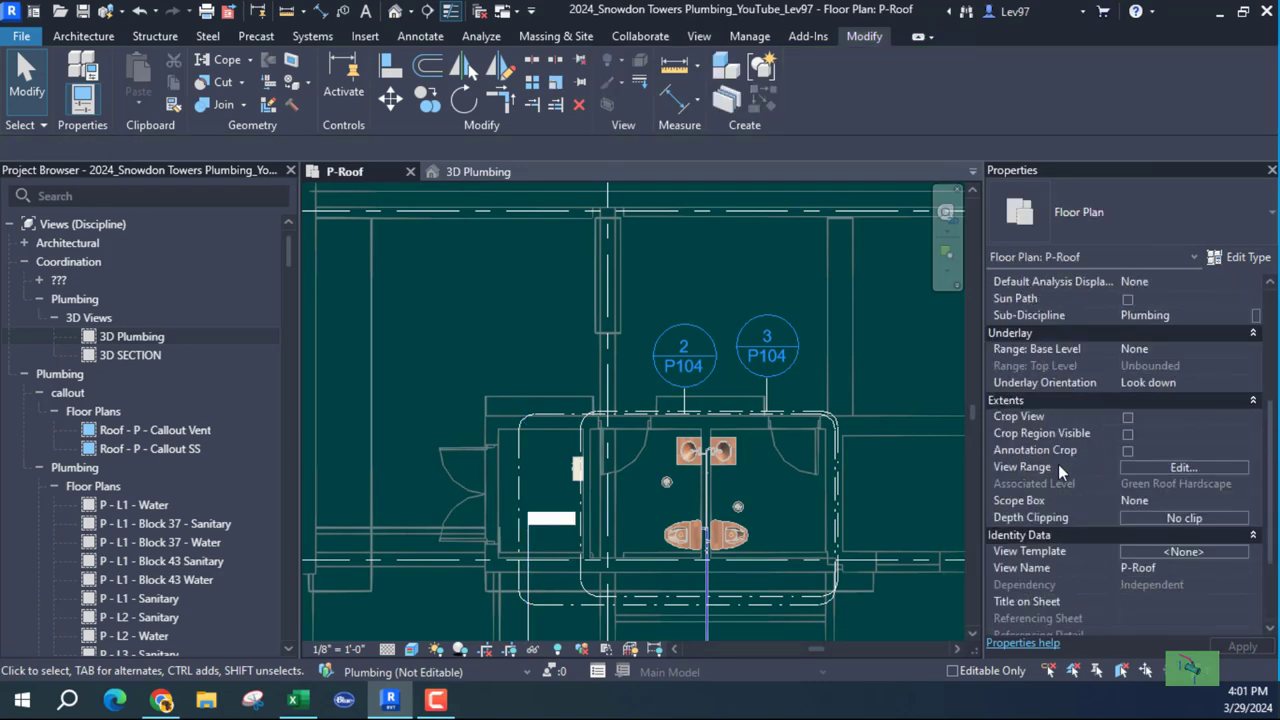
click(1178, 467)
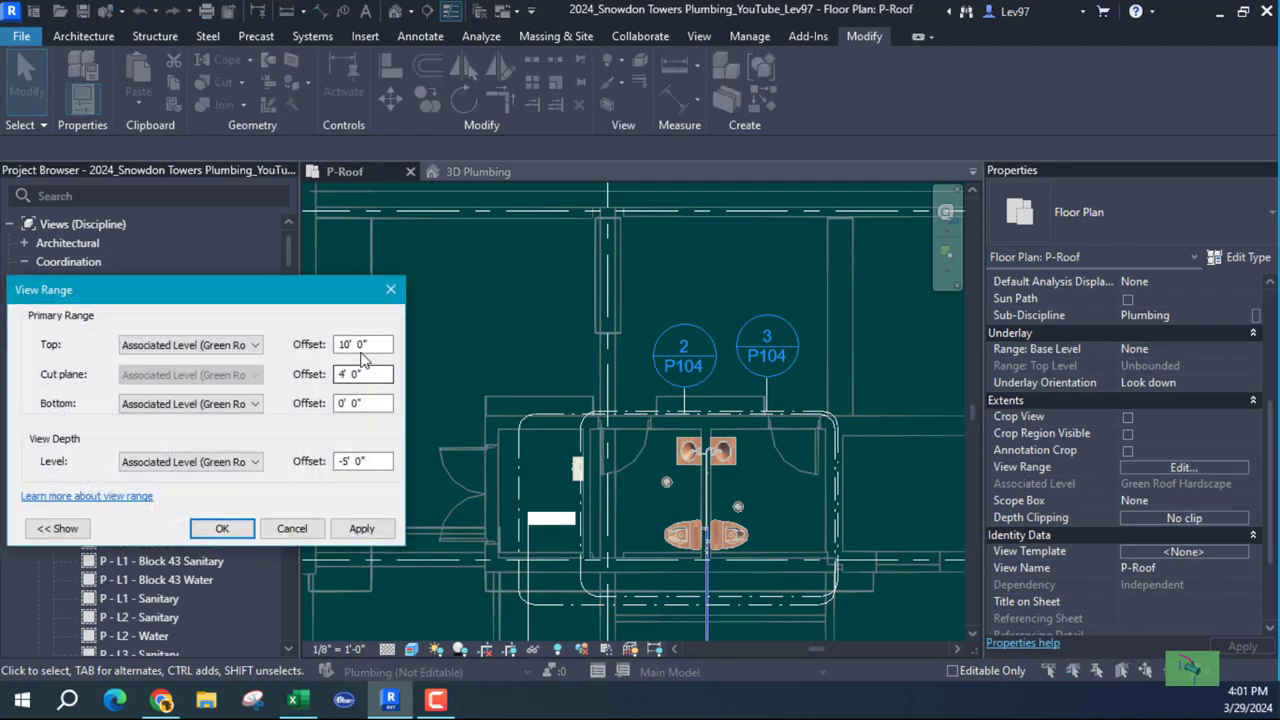
click(367, 460)
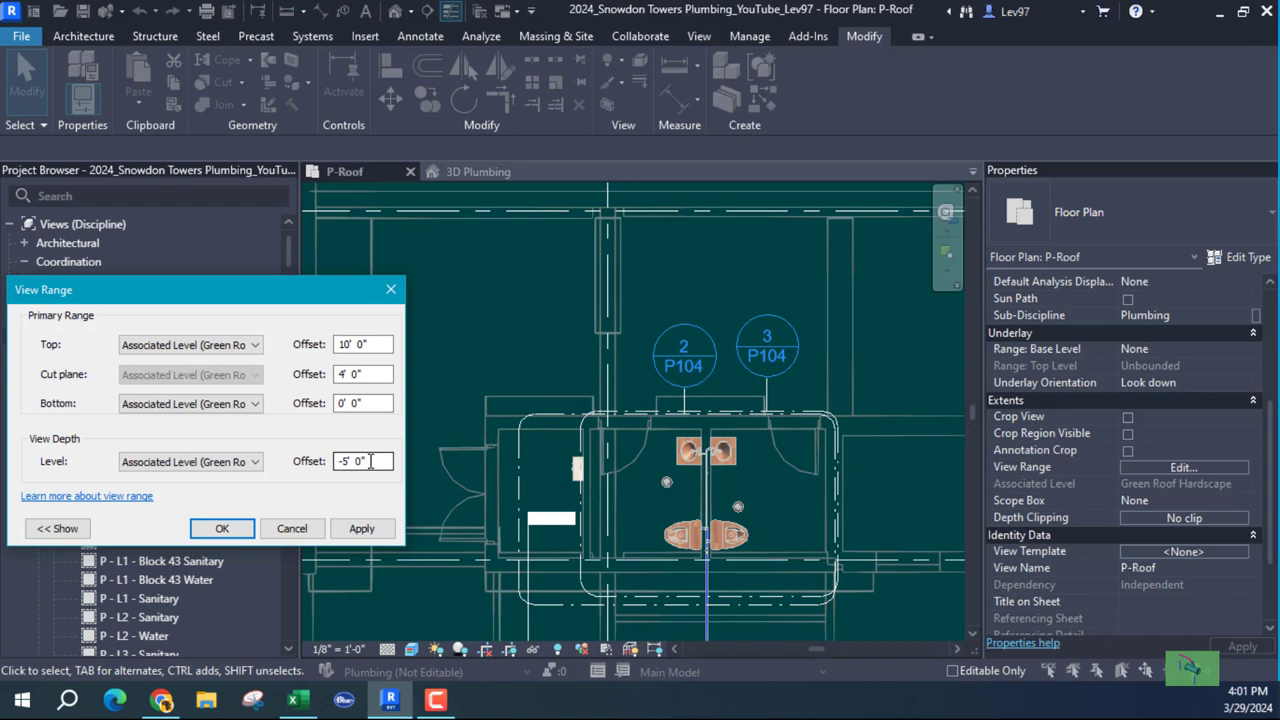
drag(377, 460, 288, 463)
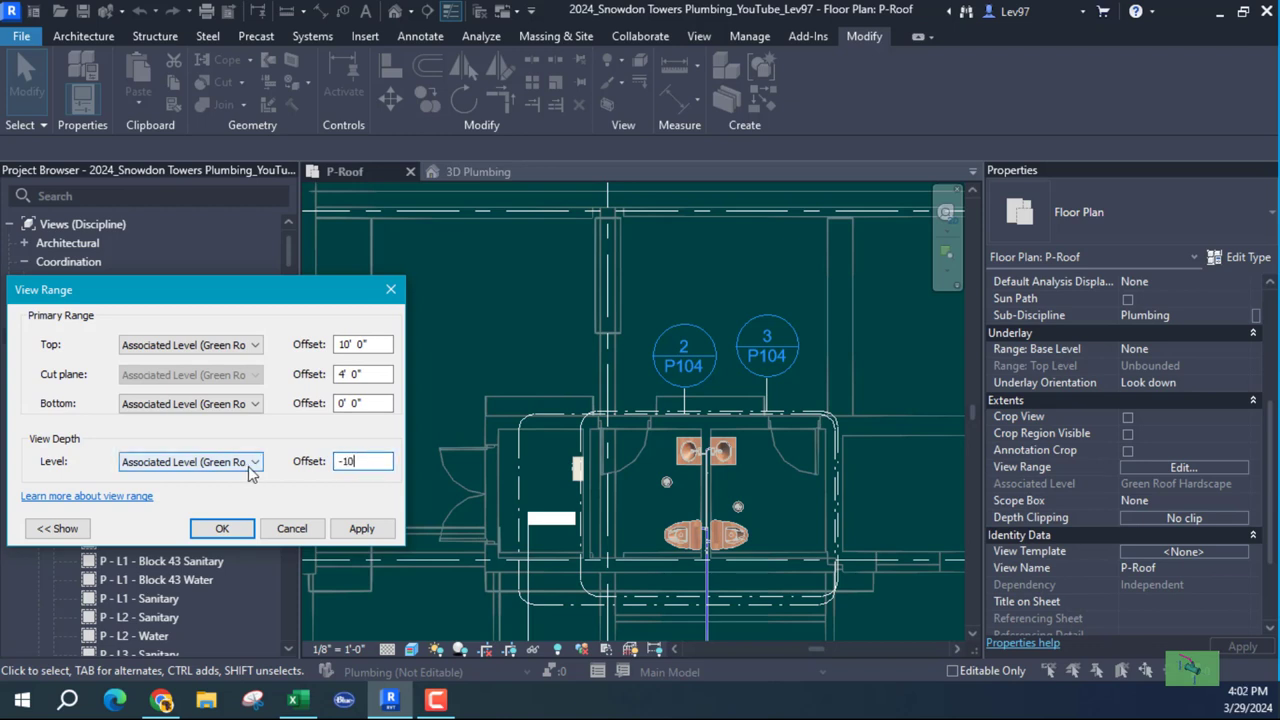
text(-10)
click(362, 529)
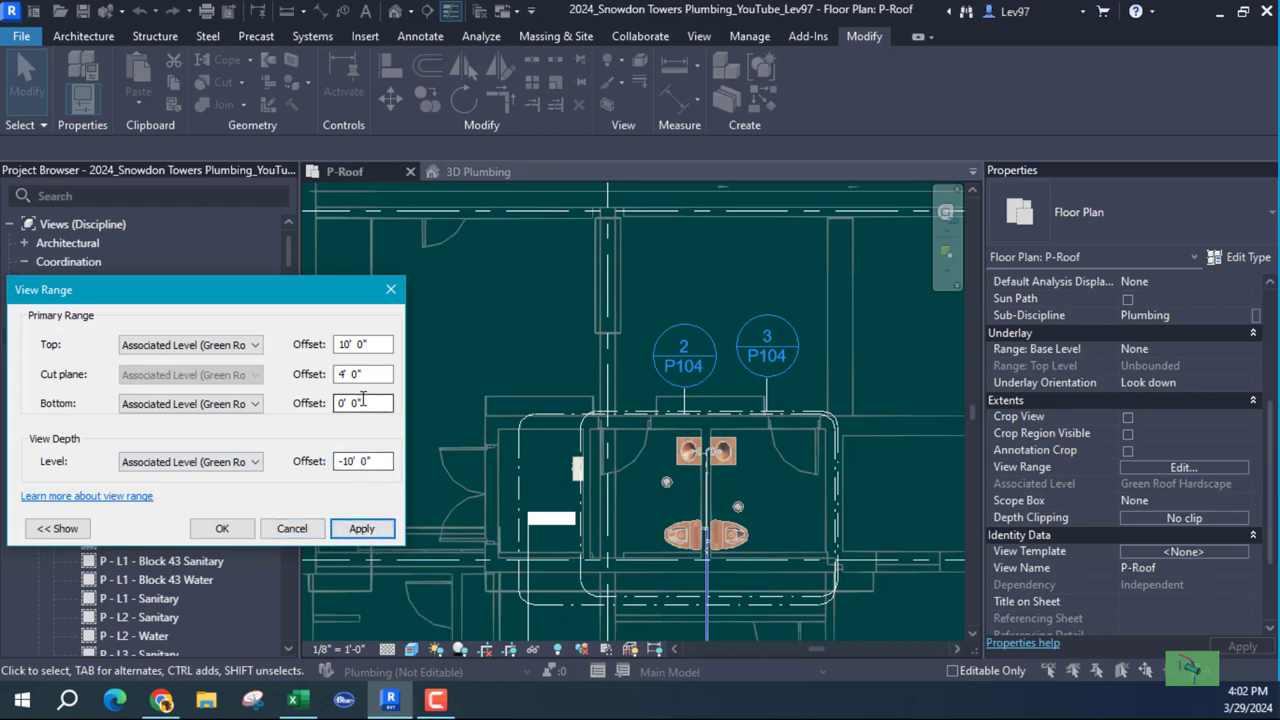
Lower the P-Roof plan's view depth offset to -20' and accept the view range.
drag(378, 461, 287, 467)
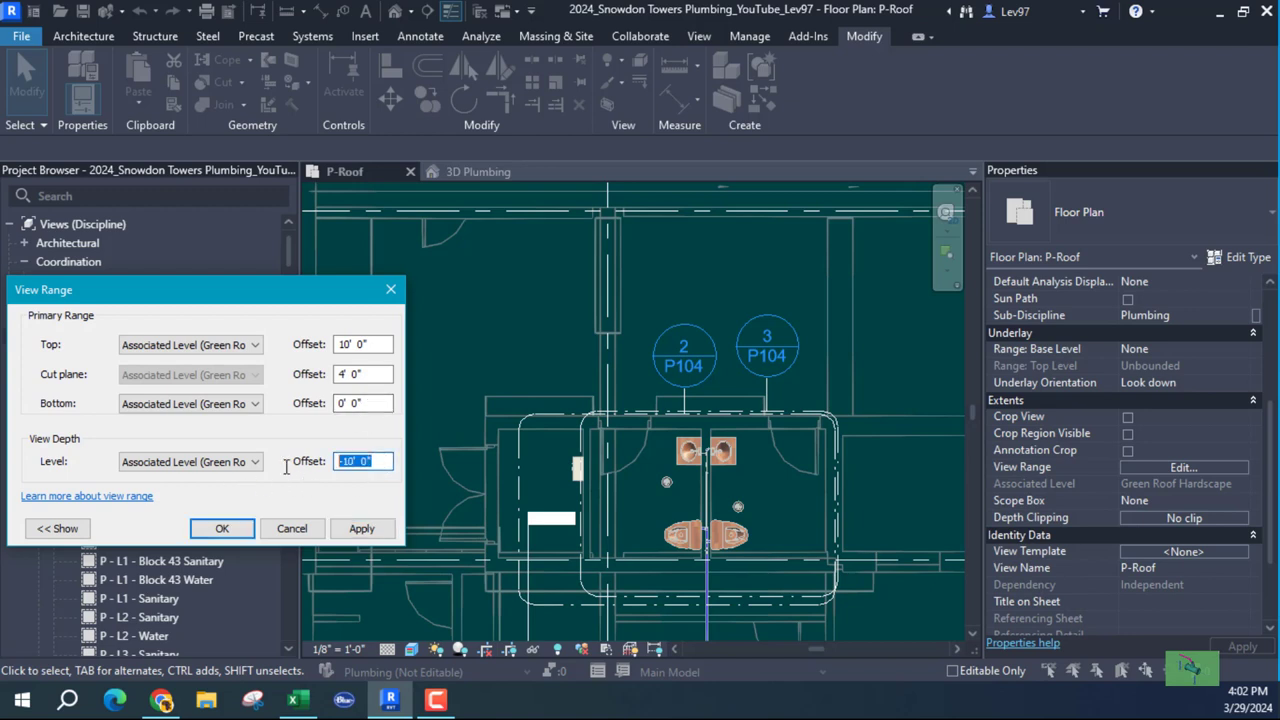
text(-20)
click(364, 527)
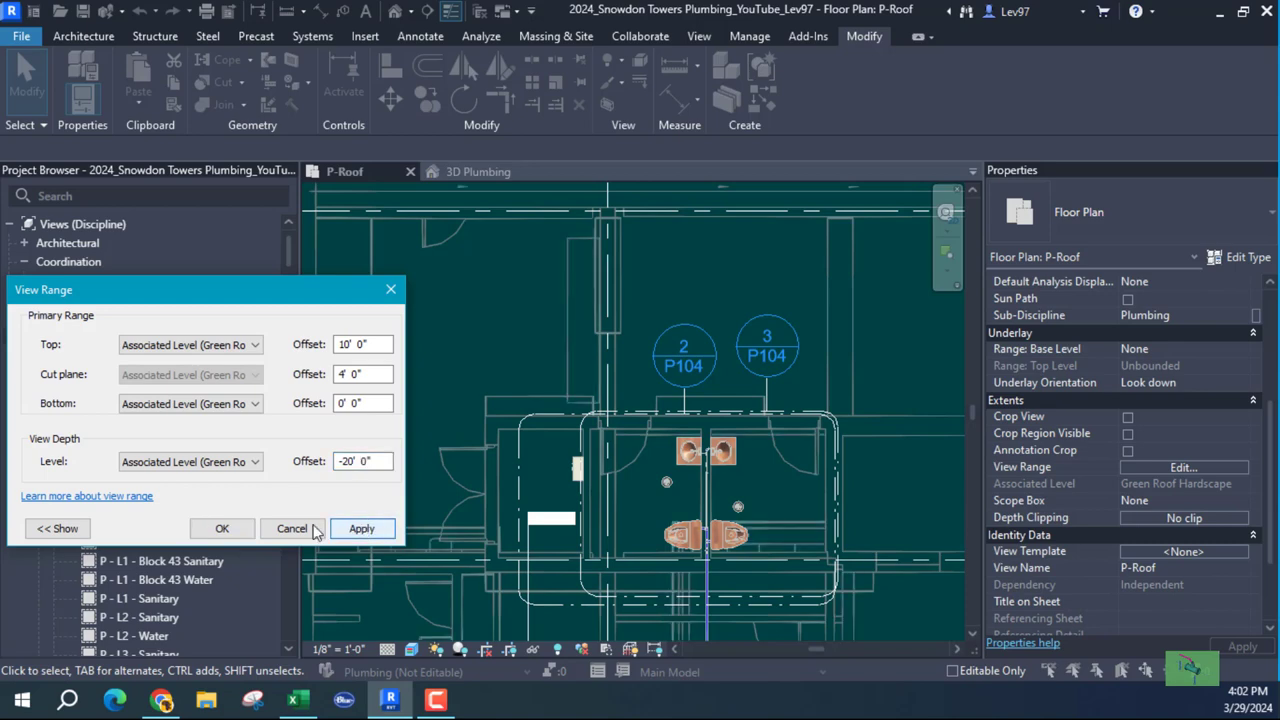
click(222, 528)
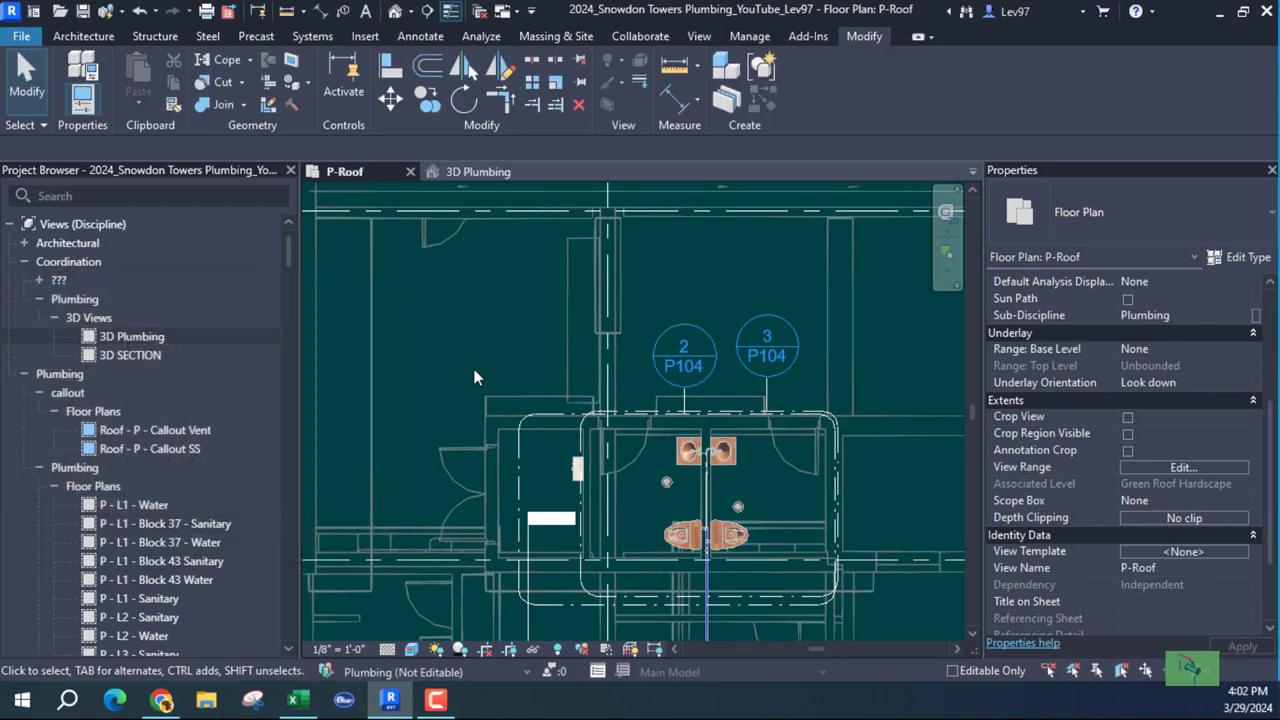
Undo the P-Roof view range changes and check the view depth offset.
click(141, 12)
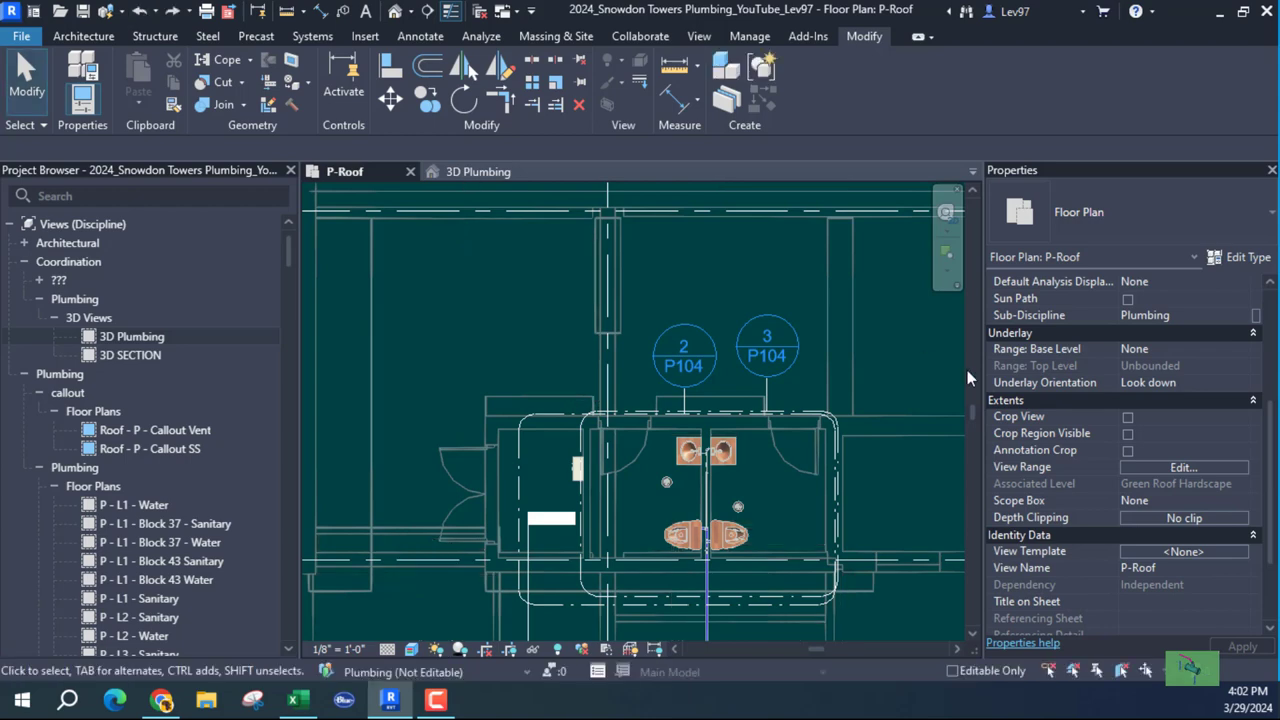
click(1170, 468)
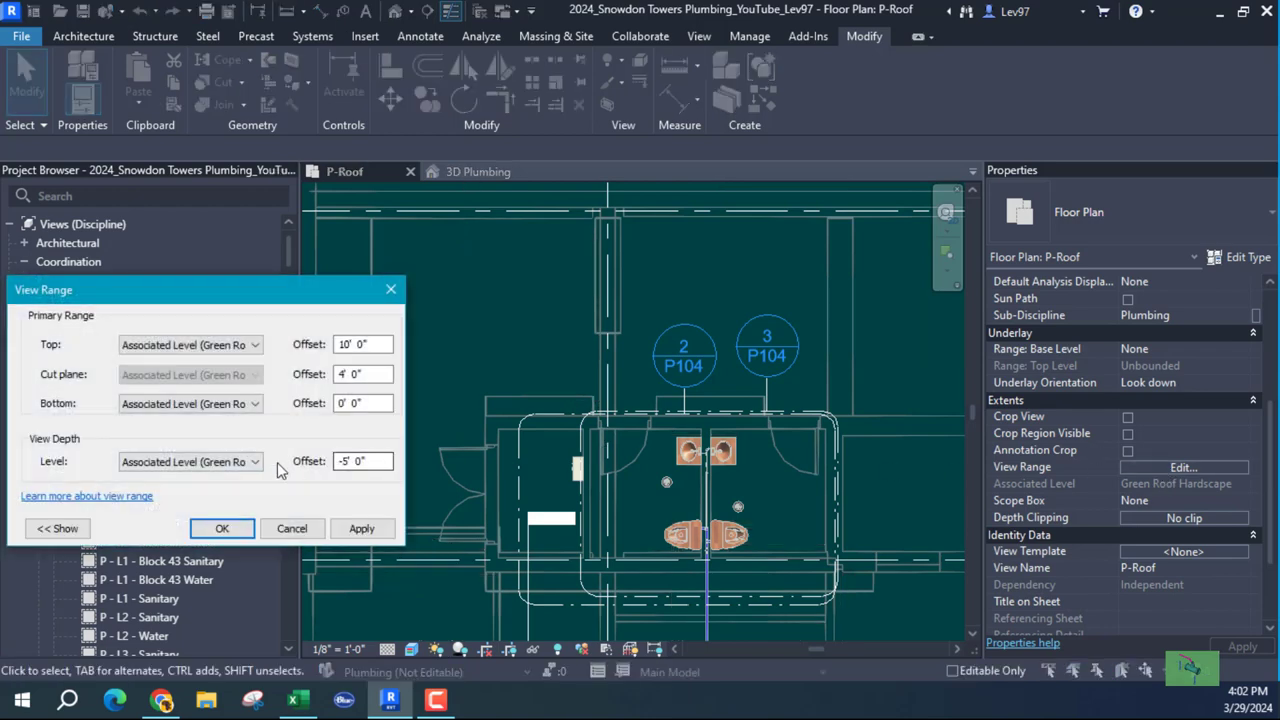
click(292, 529)
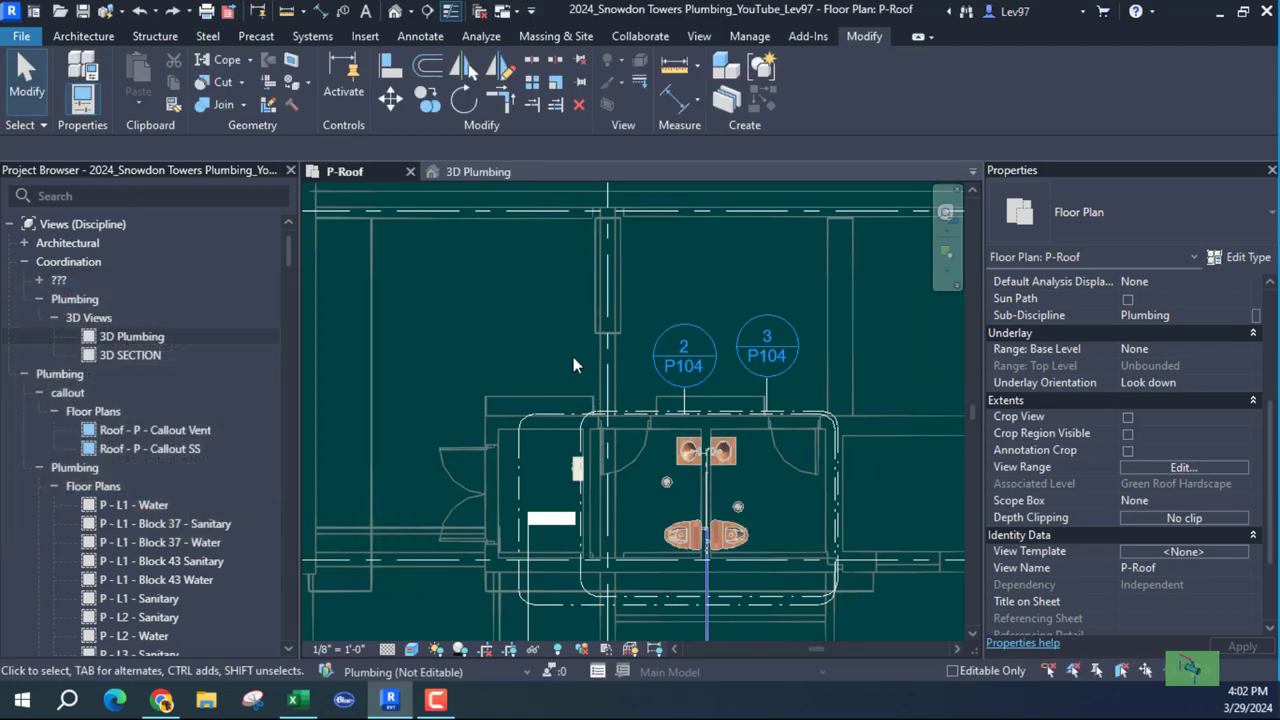
Open the P - L5 - Sanitary floor plan and bring the area around grids 5 to 8 into view.
scroll(573, 357, down, 4)
middle_drag(691, 455, 815, 440)
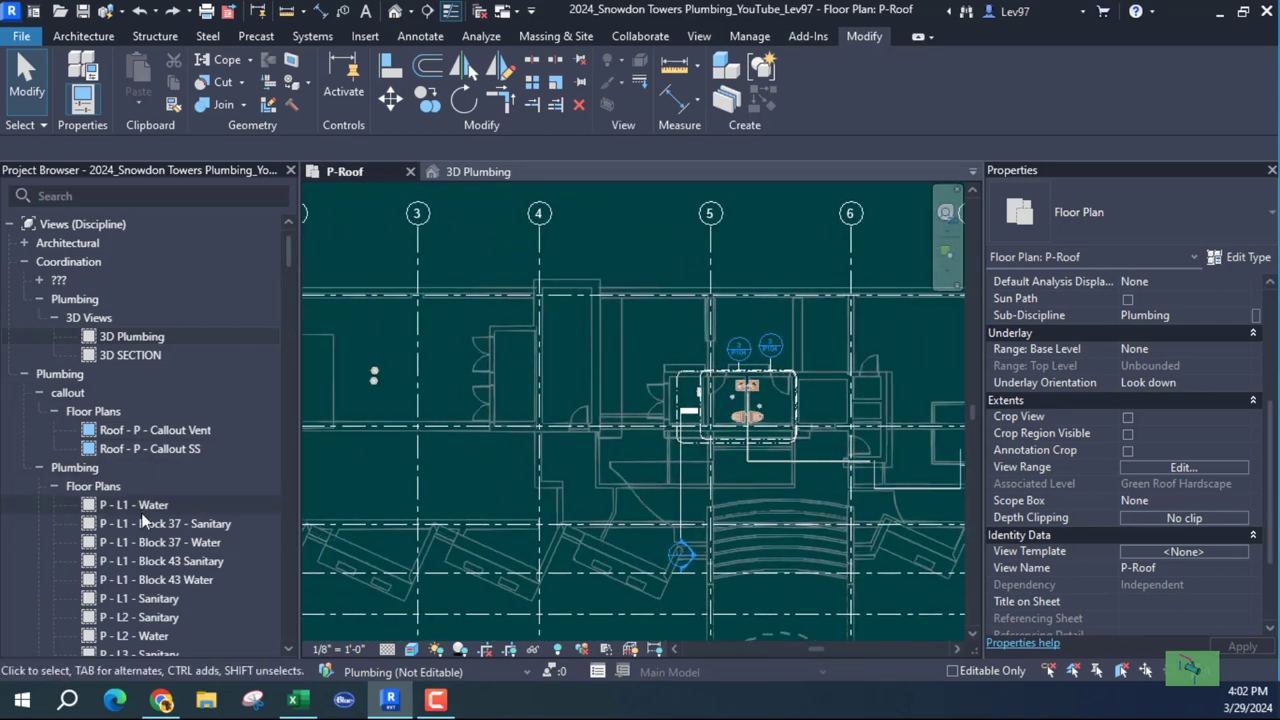
scroll(155, 558, down, 5)
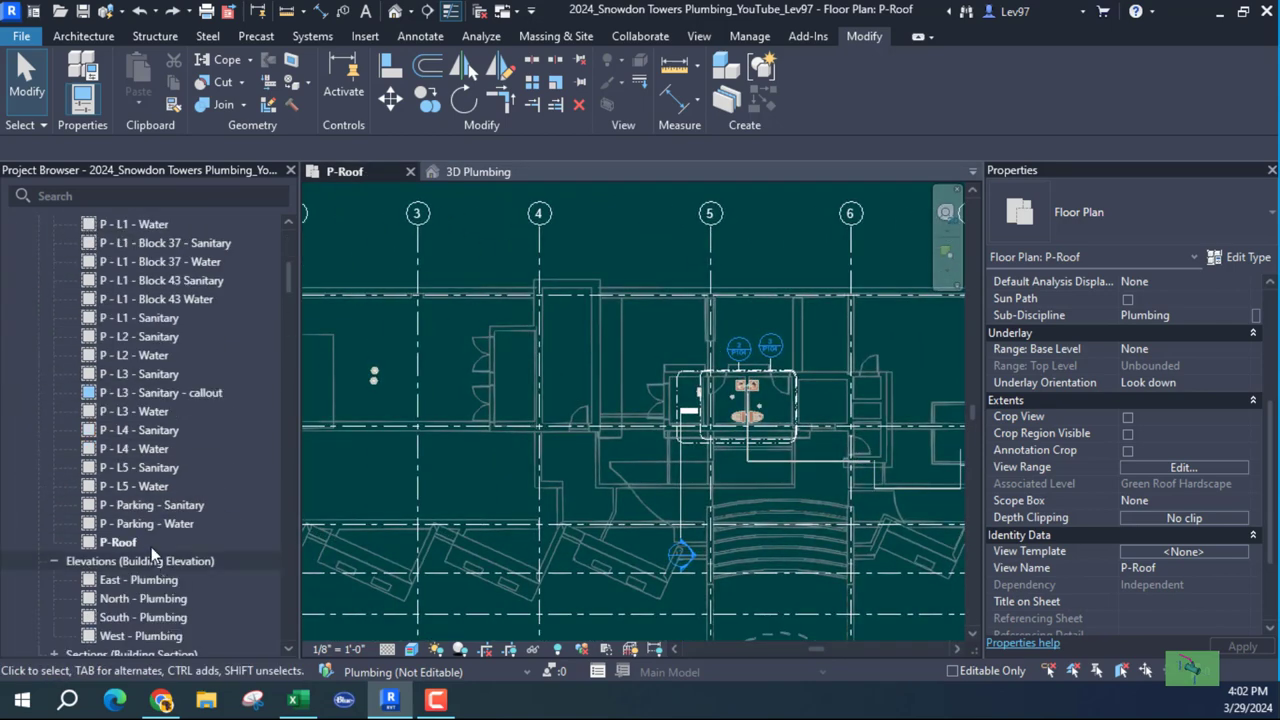
click(155, 468)
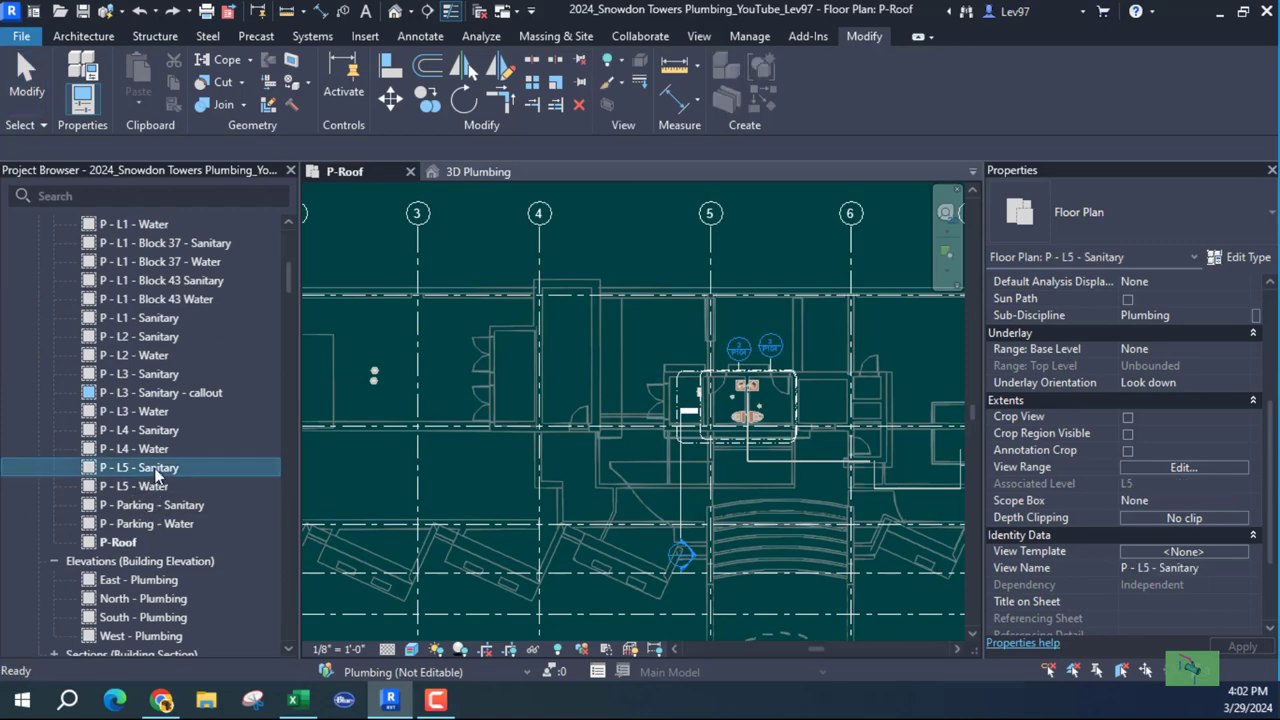
double_click(155, 468)
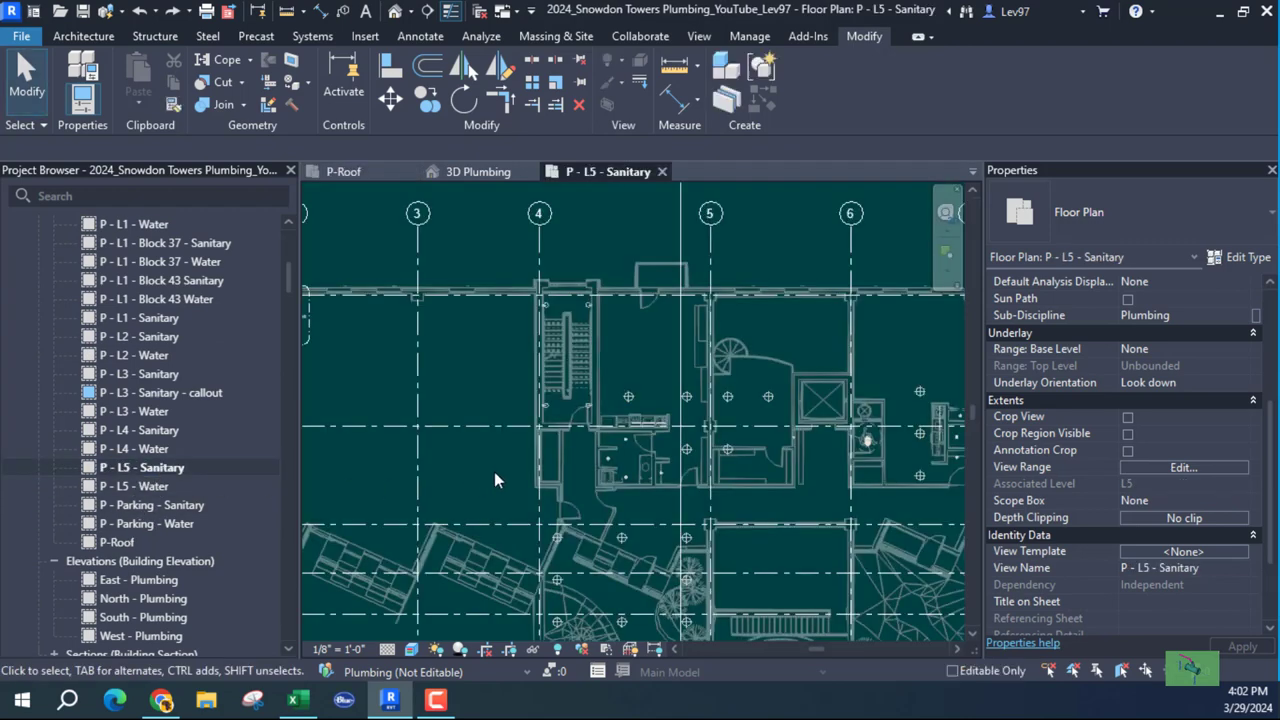
middle_drag(922, 453, 644, 443)
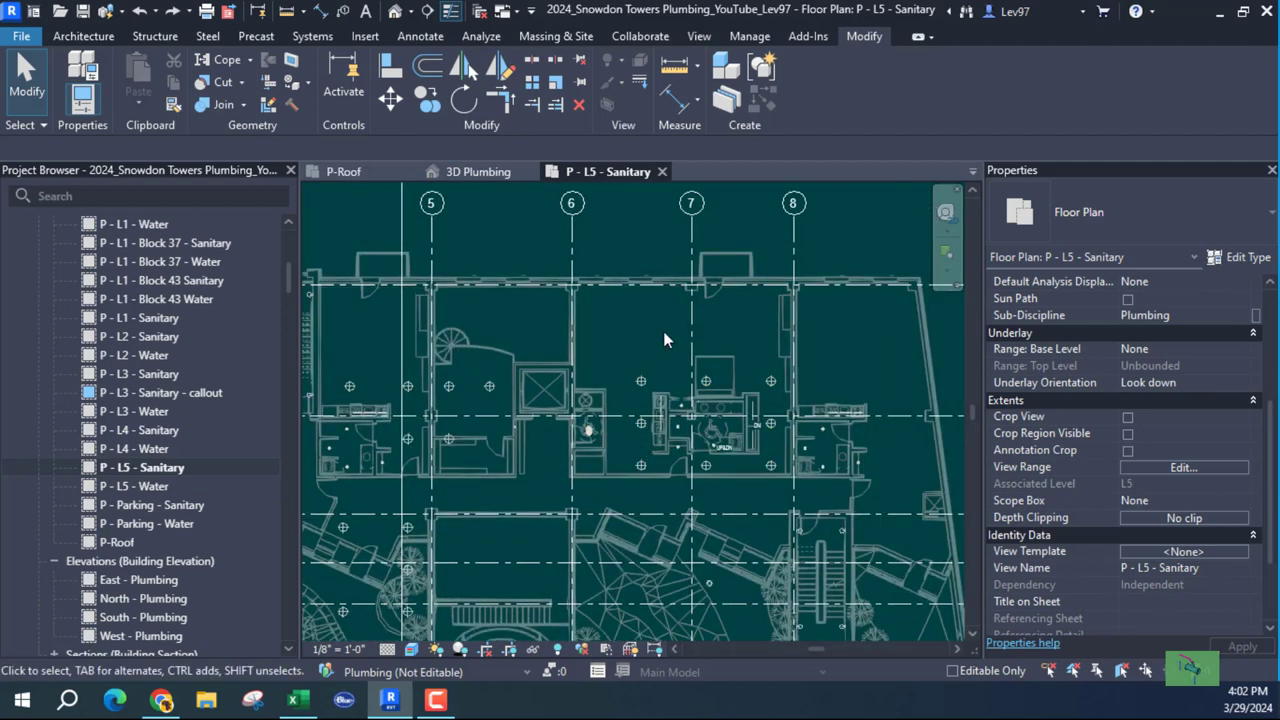
Show the linked Snowdon Towers Sample HVAC.rvt model in the P - L5 - Sanitary plan's visibility and graphics overrides.
scroll(1180, 412, up, 5)
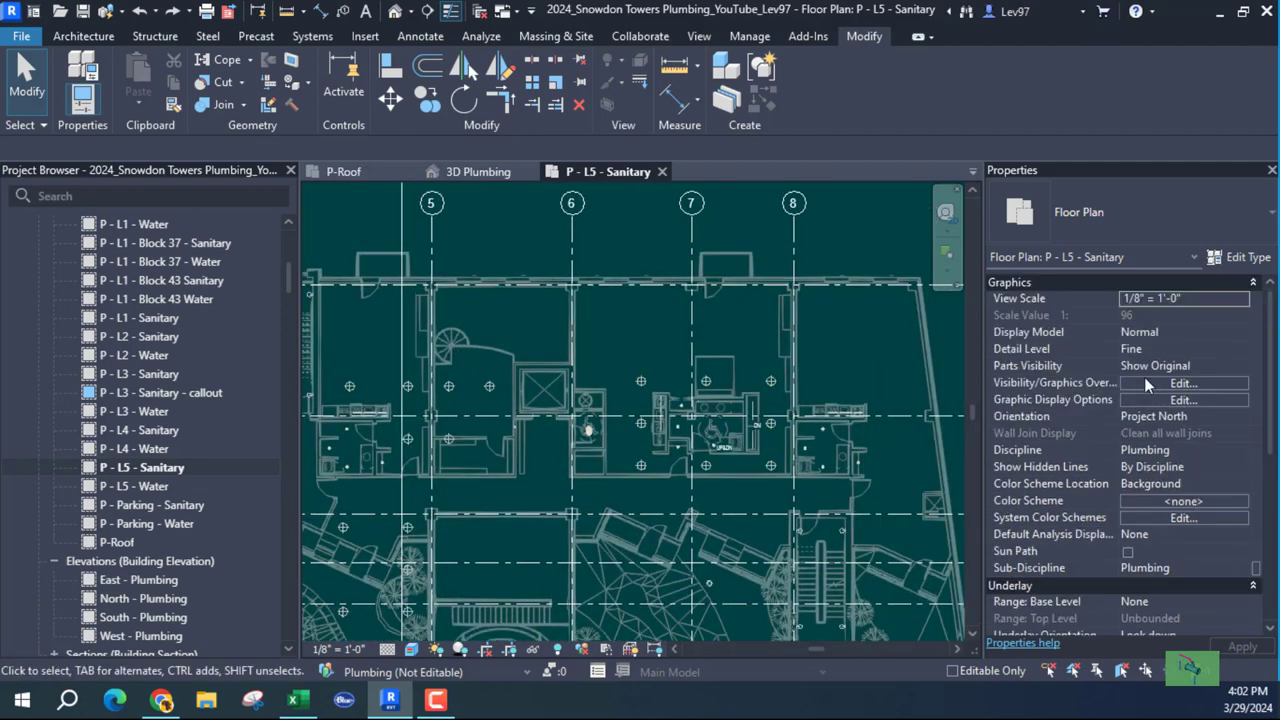
click(1160, 380)
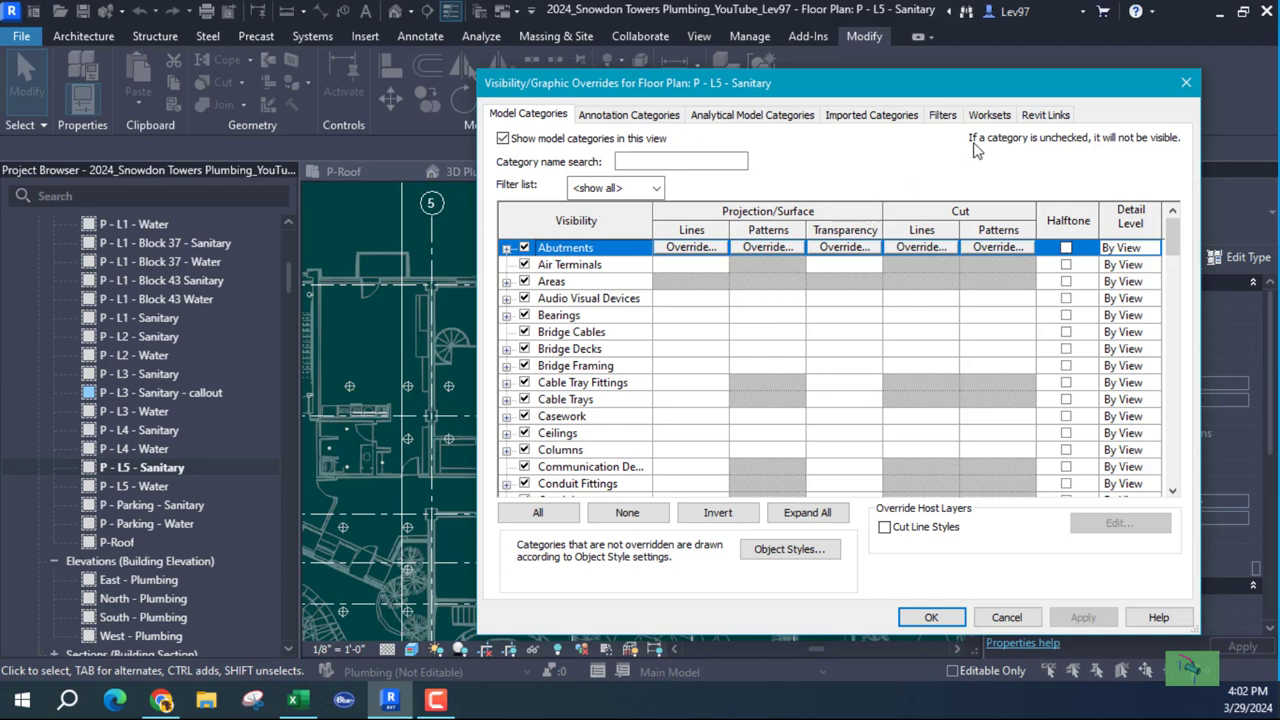
click(1046, 115)
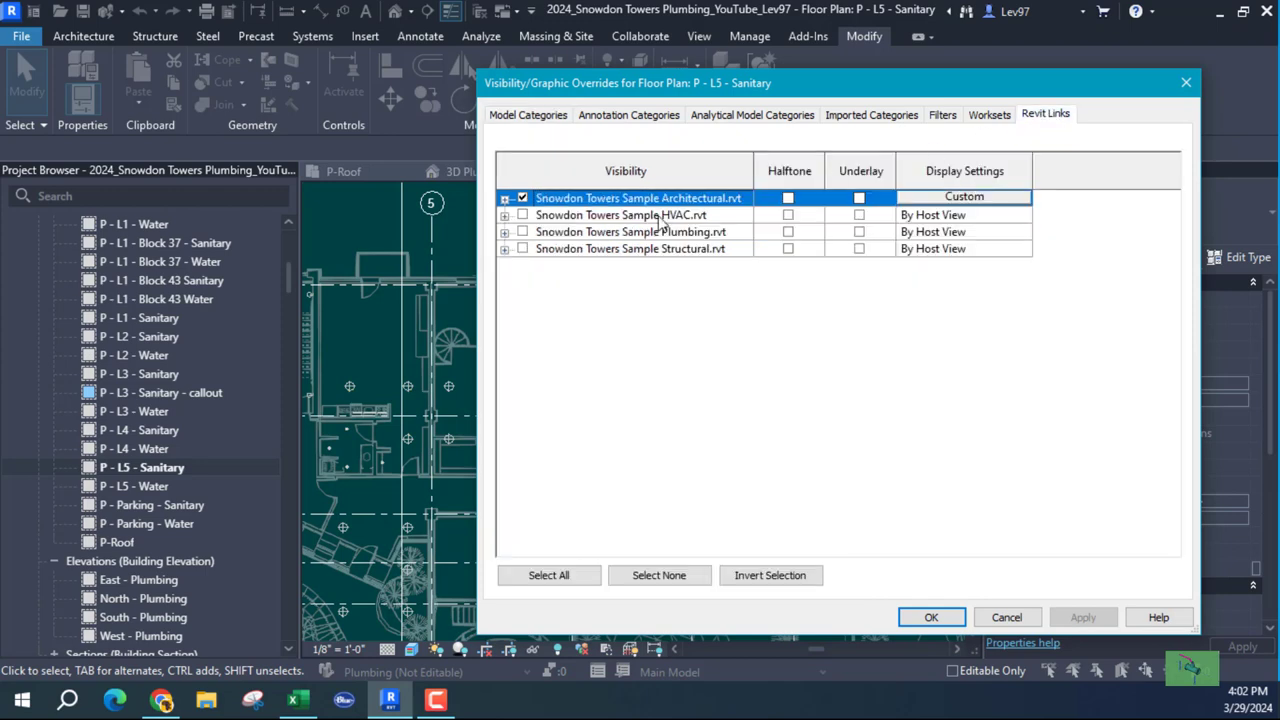
click(522, 215)
click(925, 615)
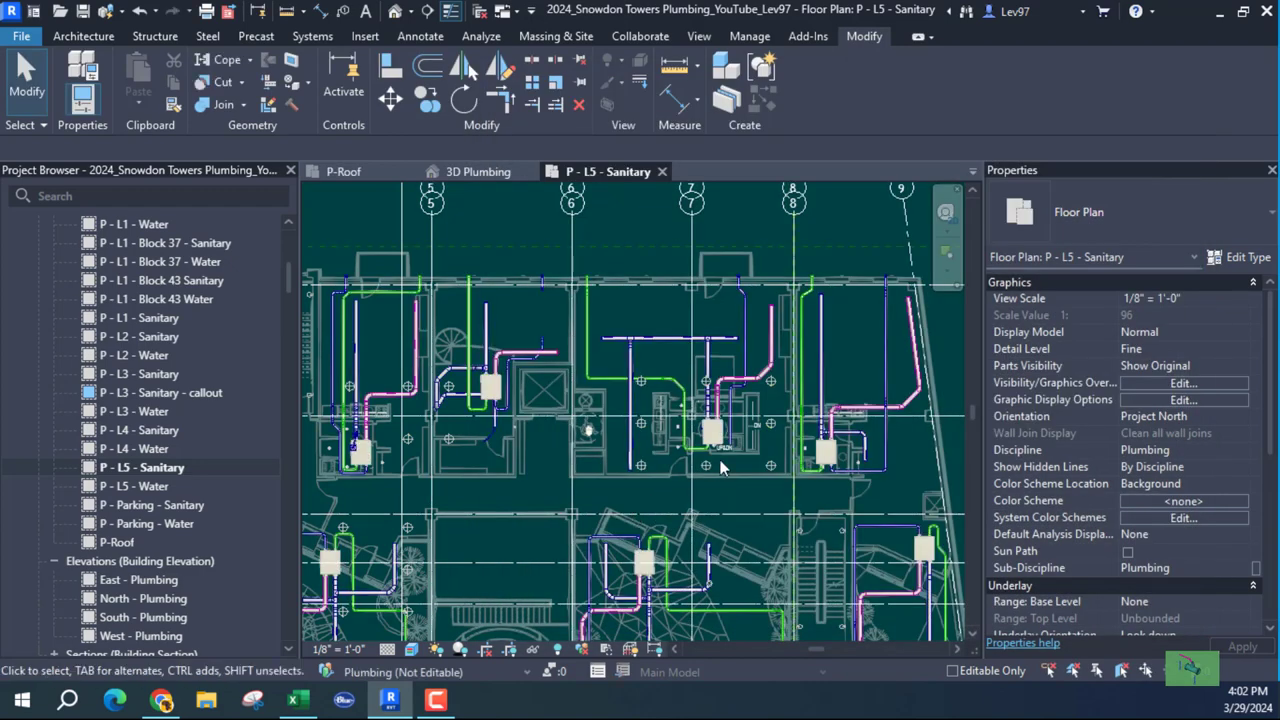
Inspect the HVAC unit and ductwork around grid 7 in the L5 sanitary plan, and return to the P-Roof plan.
scroll(722, 446, up, 5)
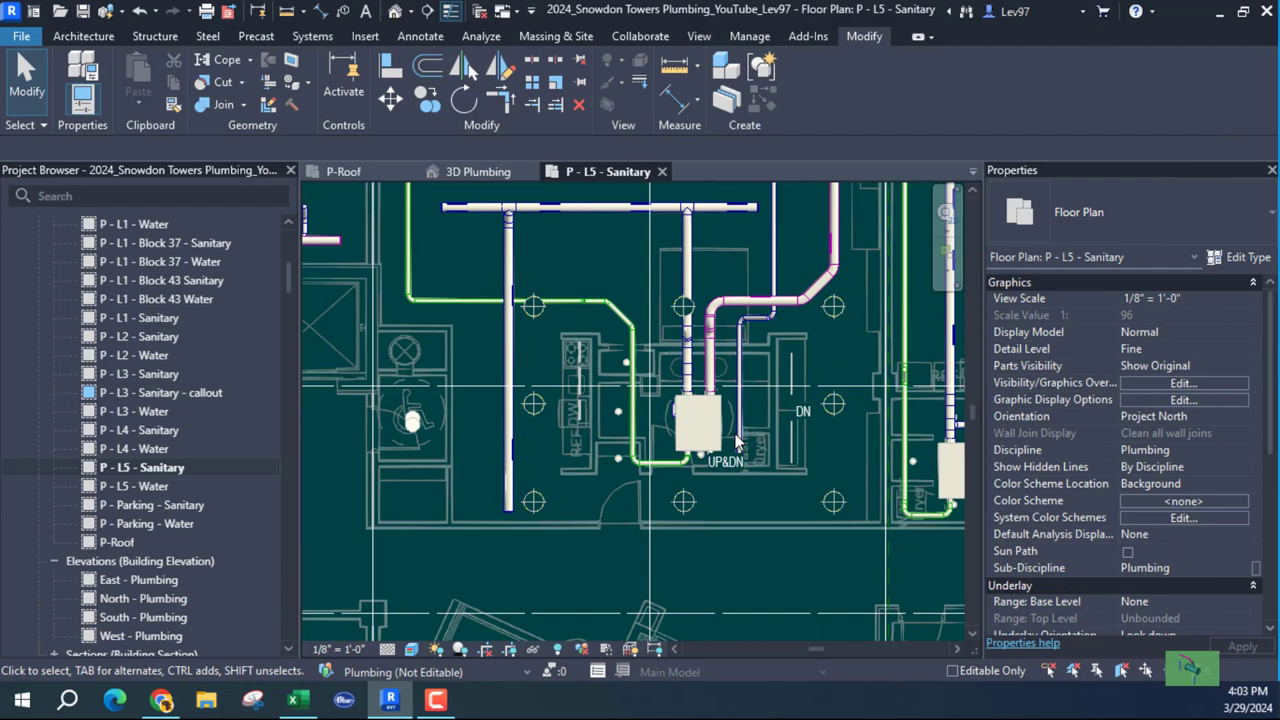
scroll(727, 445, down, 5)
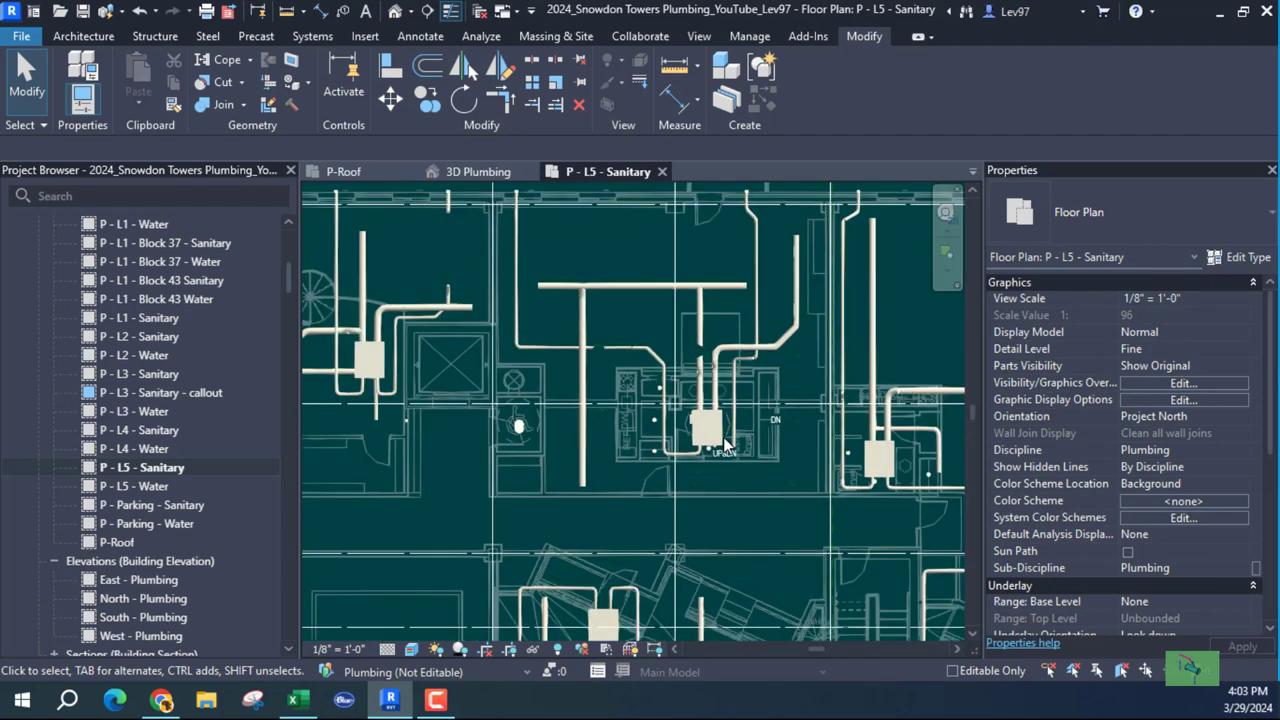
click(344, 172)
scroll(661, 480, up, 2)
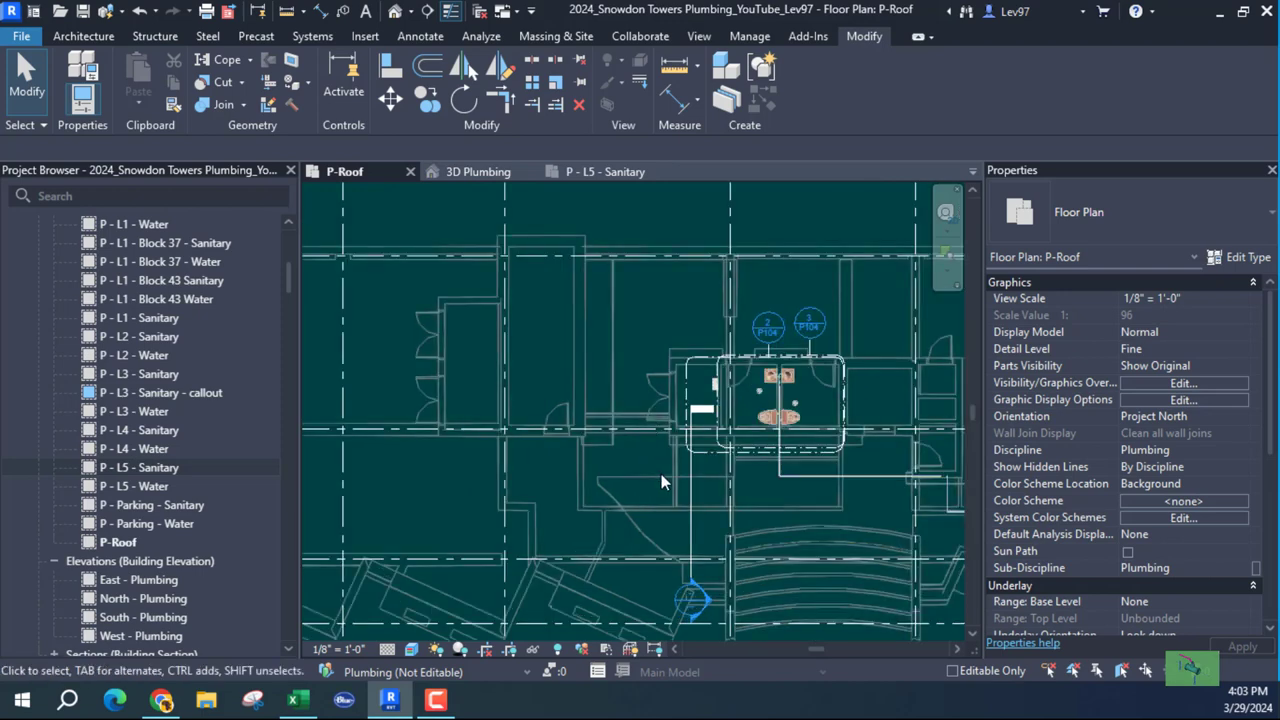
click(690, 507)
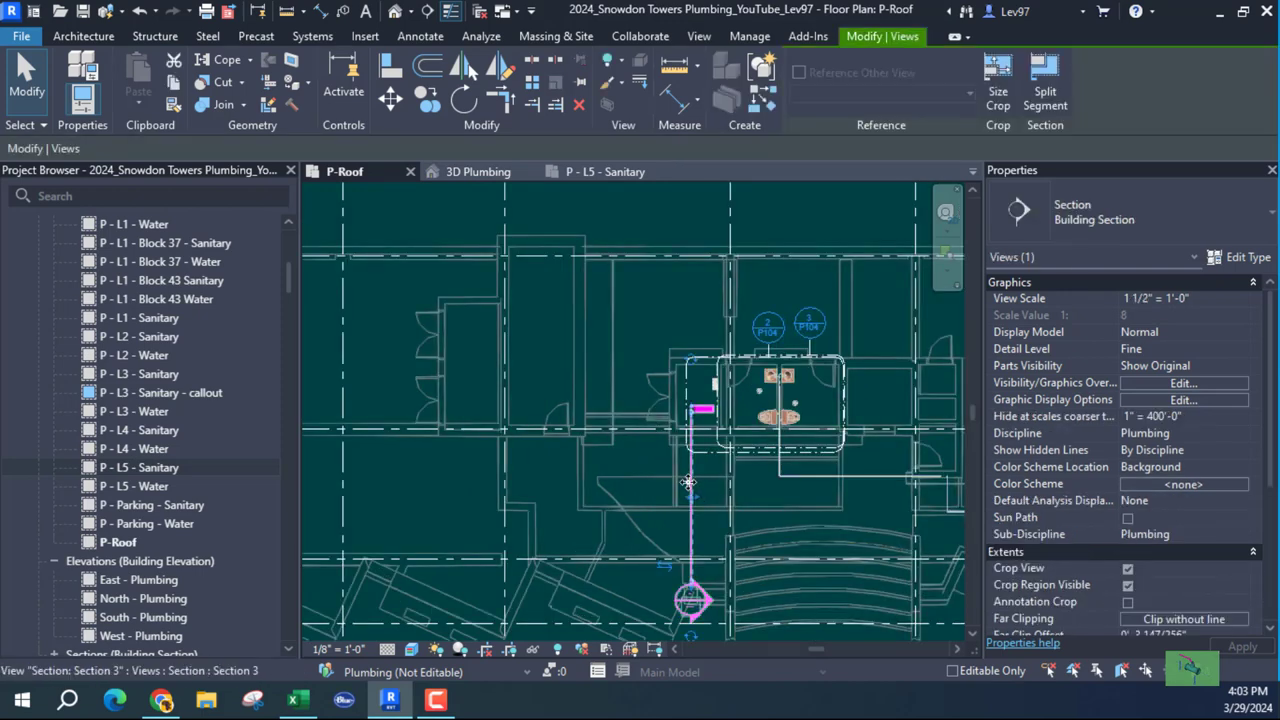
scroll(697, 510, up, 2)
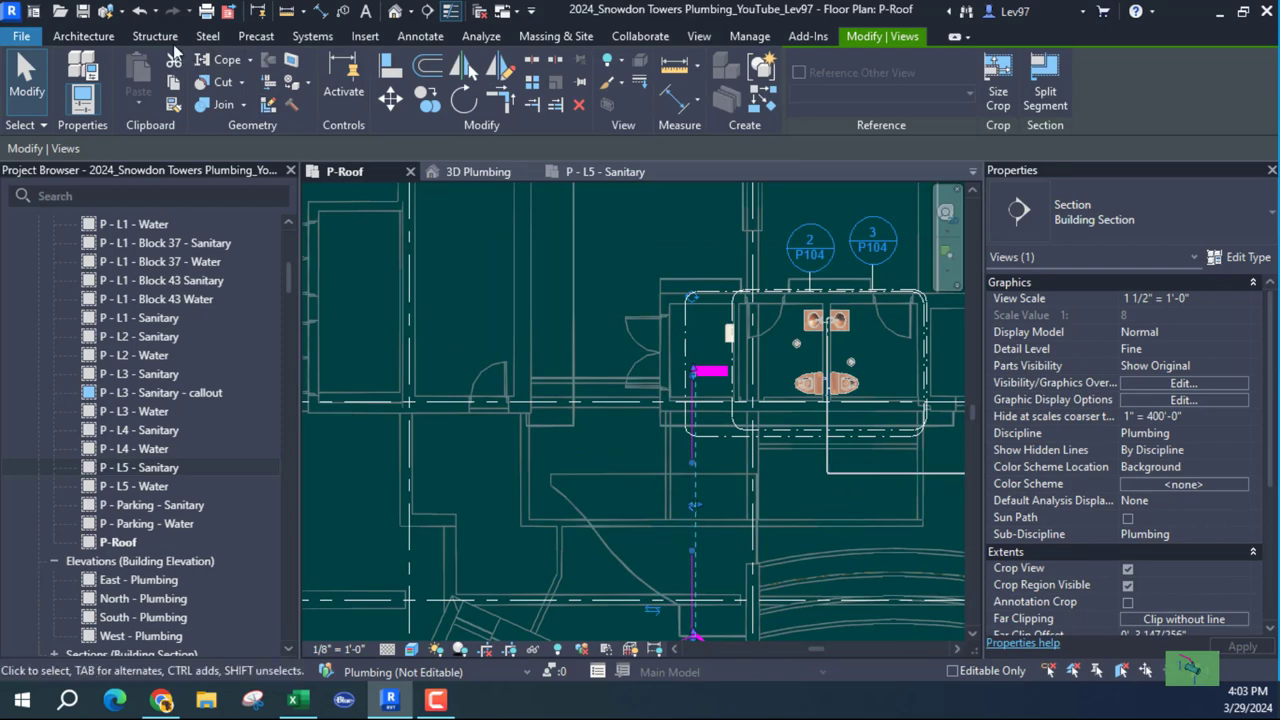
click(141, 11)
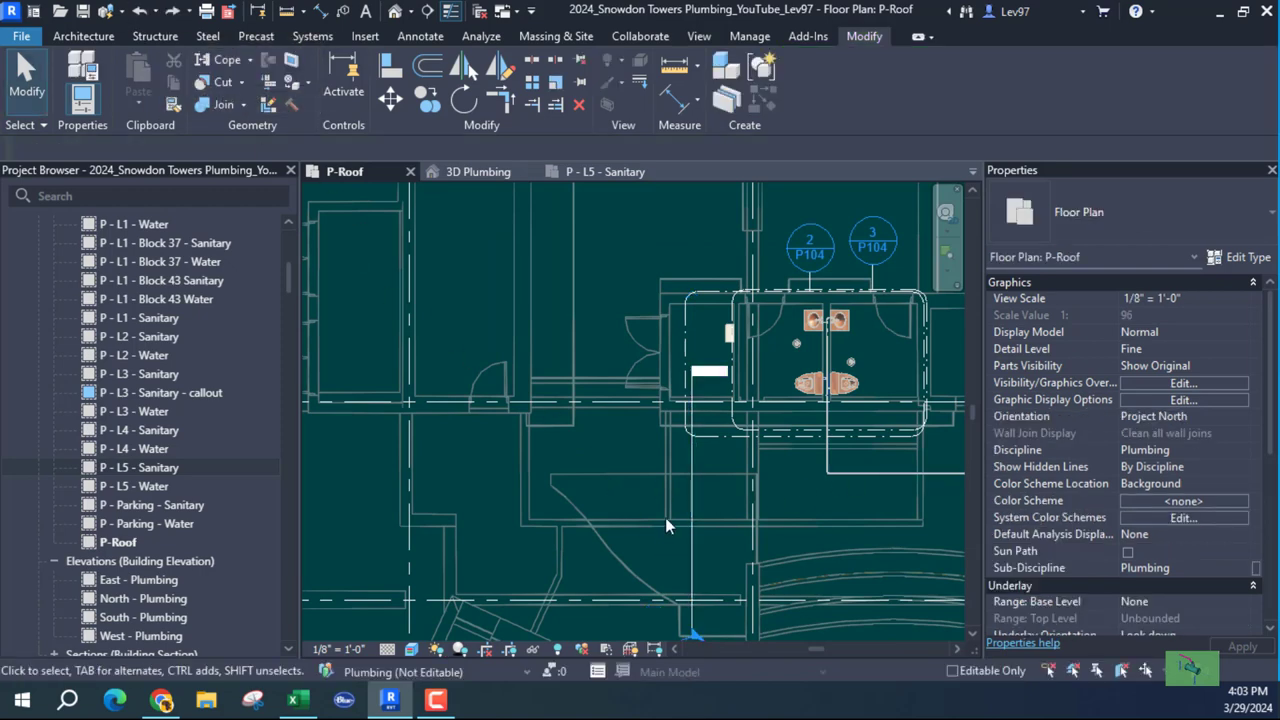
middle_drag(665, 517, 466, 343)
click(505, 352)
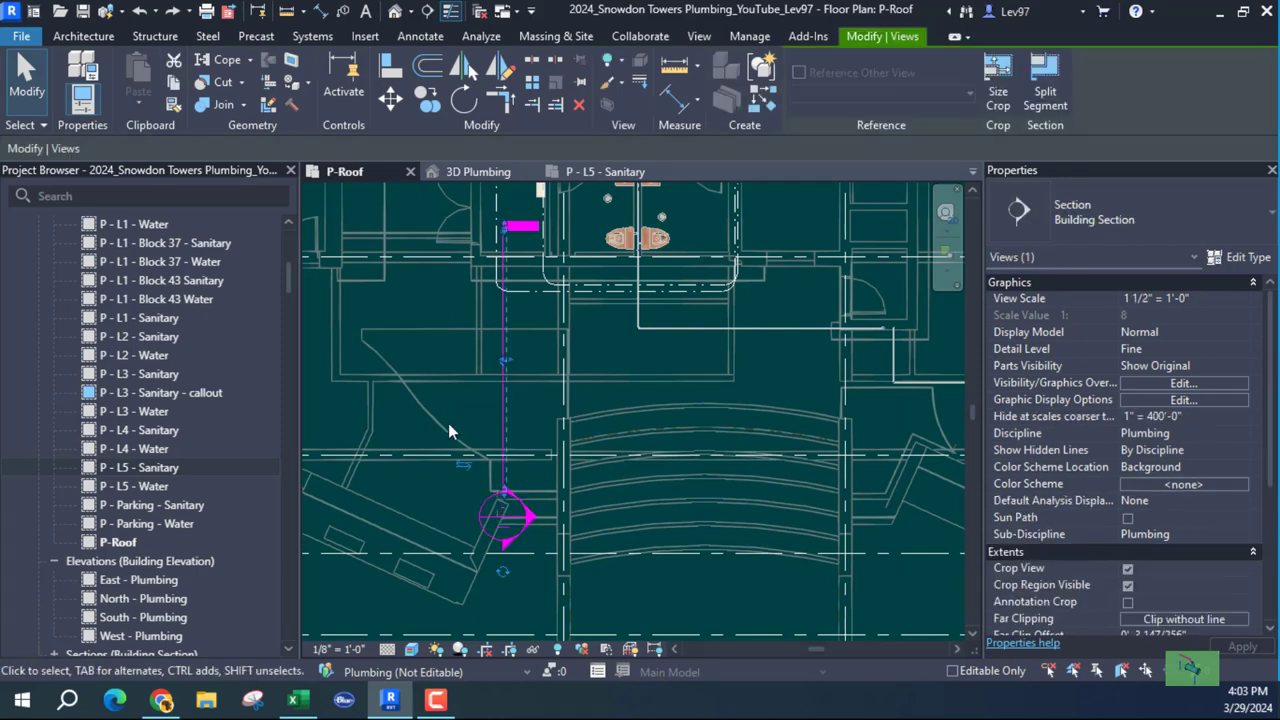
click(506, 360)
click(141, 11)
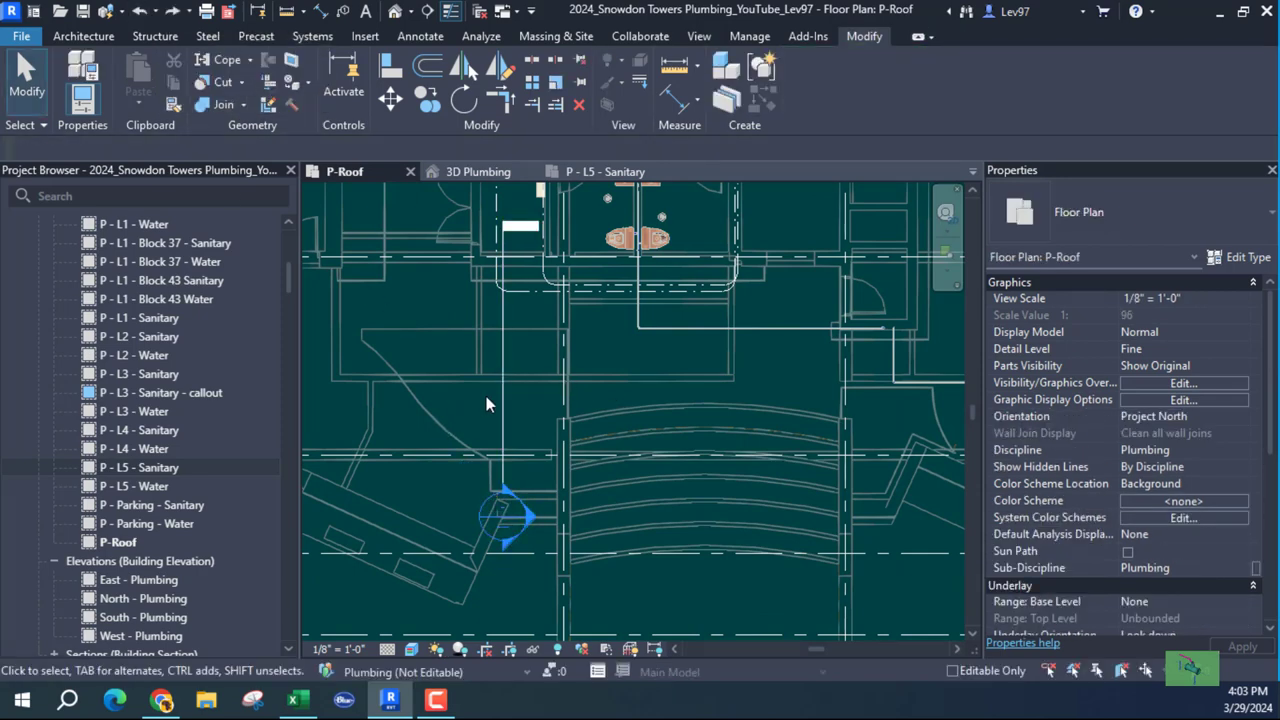
Extend the building section's far clip offset to about 7' 6" so its depth reaches into the roof restrooms.
scroll(486, 396, up, 2)
click(516, 366)
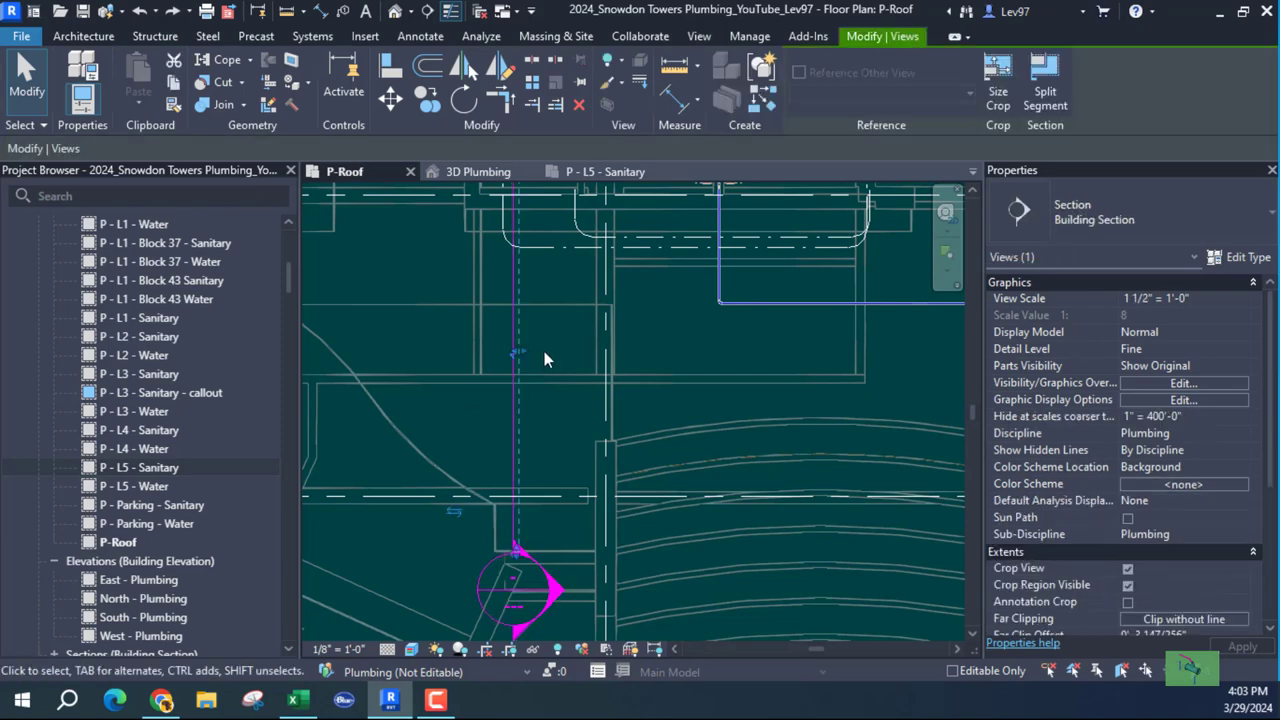
scroll(544, 358, up, 2)
drag(523, 350, 790, 392)
scroll(656, 381, down, 6)
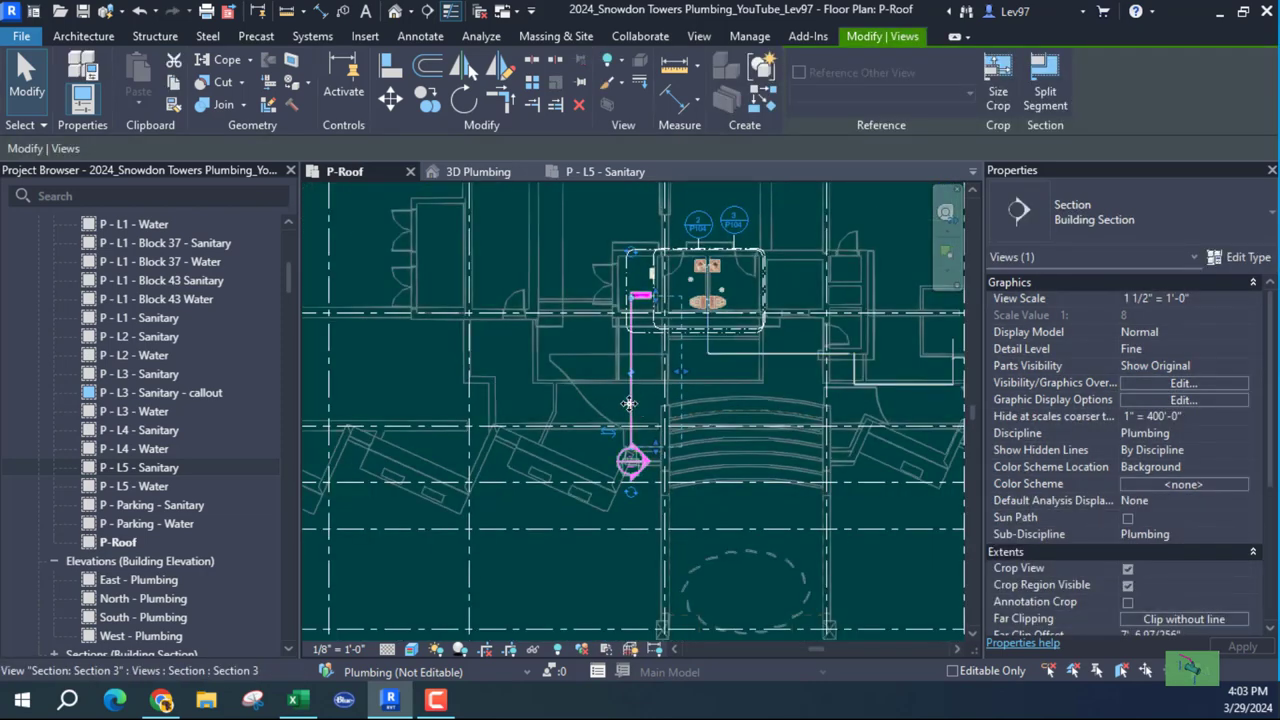
Move the section line to run past the roof restrooms near grid 5, and open the Section 3 view.
drag(631, 404, 645, 344)
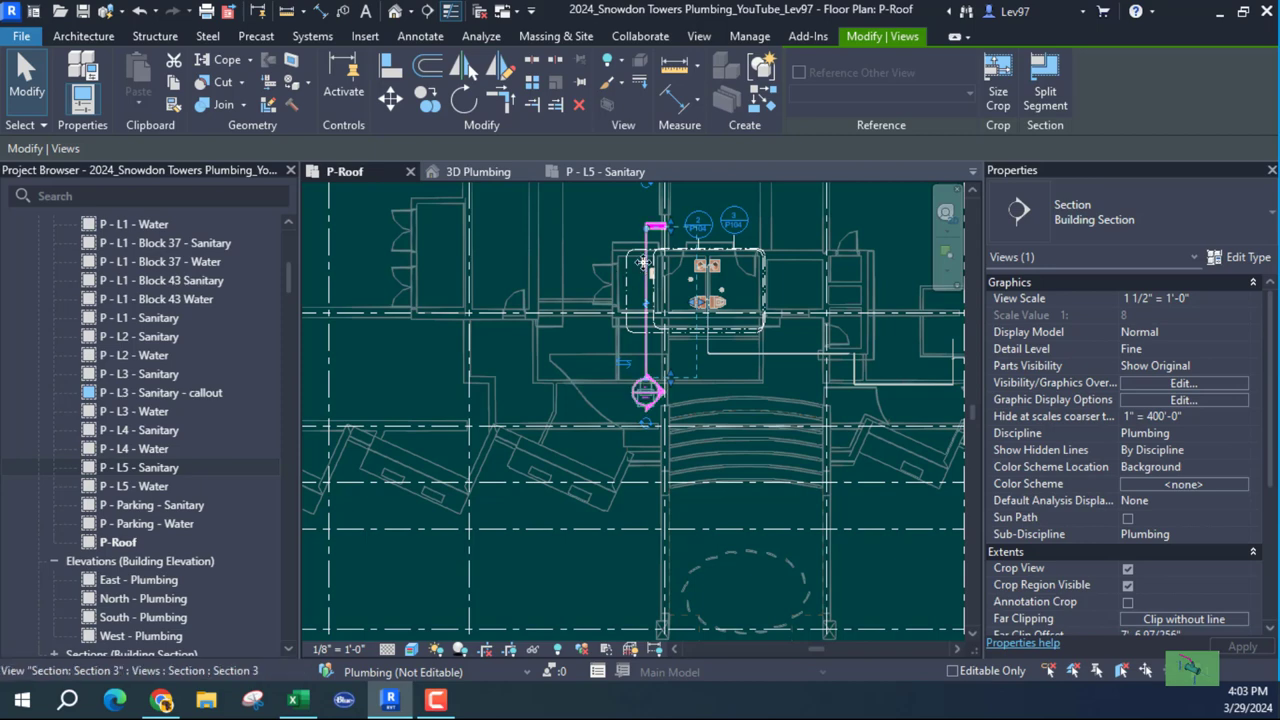
right_click(646, 262)
click(700, 194)
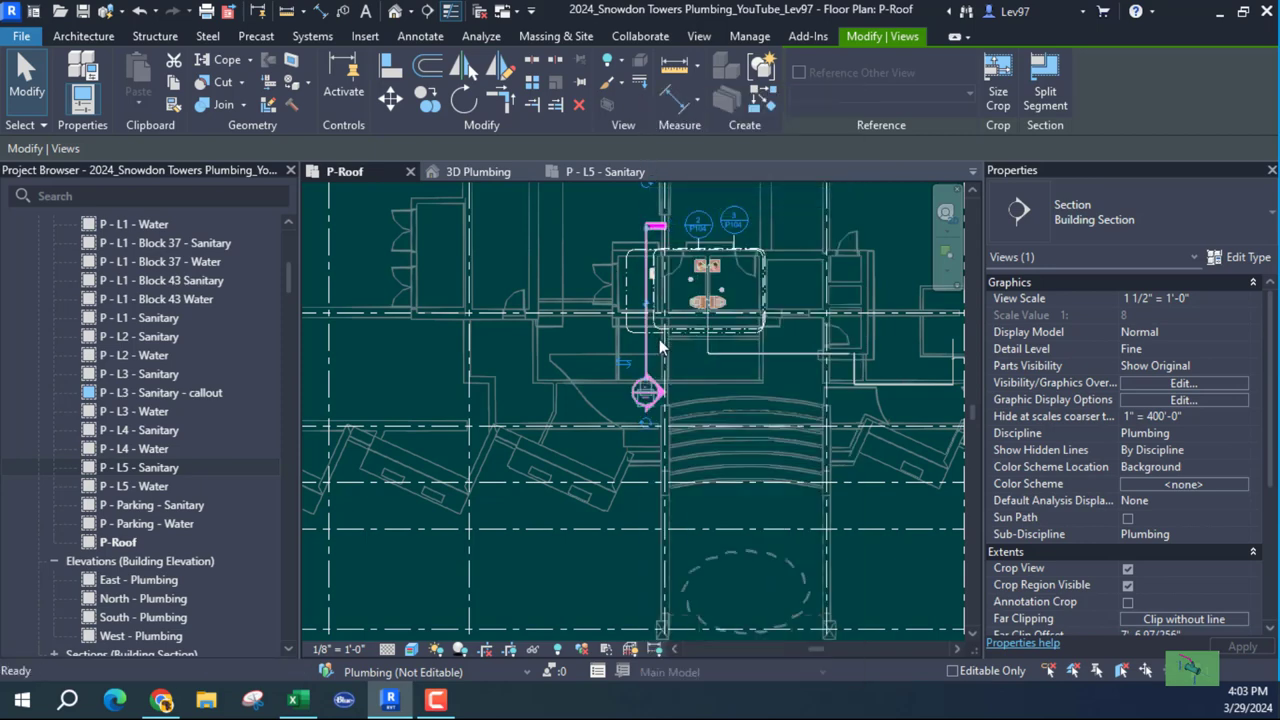
scroll(612, 296, up, 2)
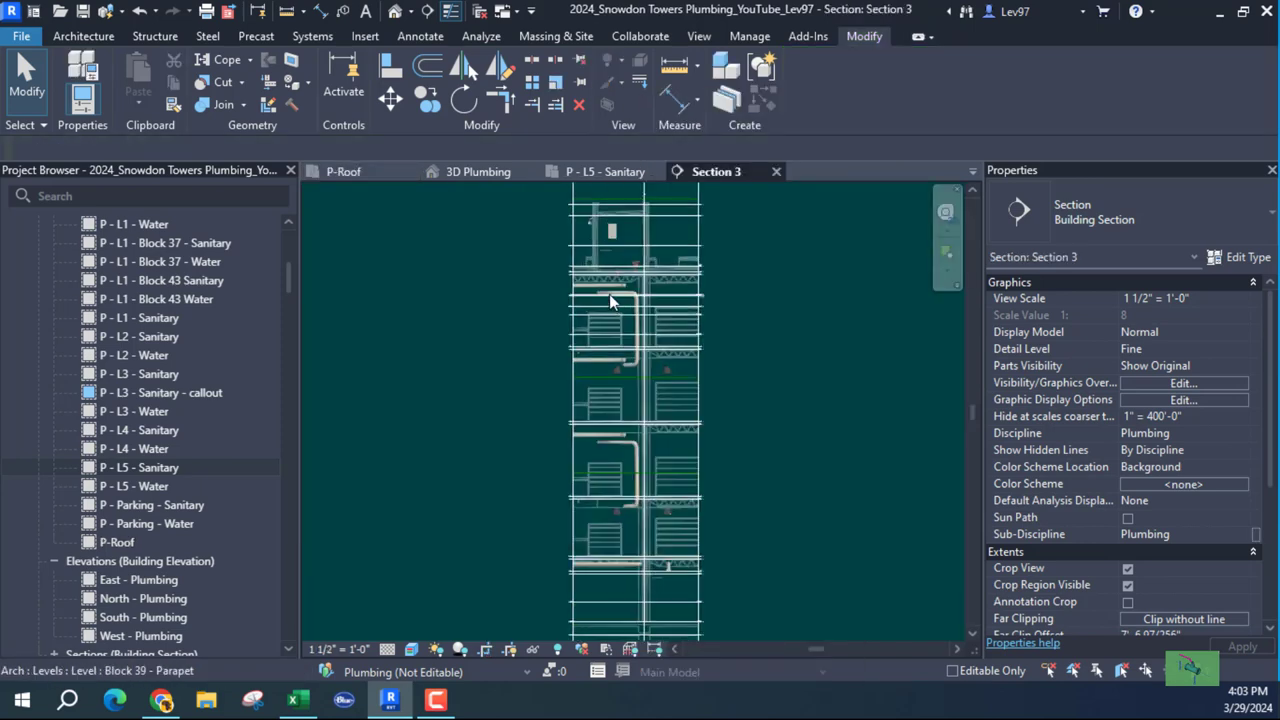
Check which linked Revit models are shown in Section 3's visibility and graphics overrides.
click(1183, 384)
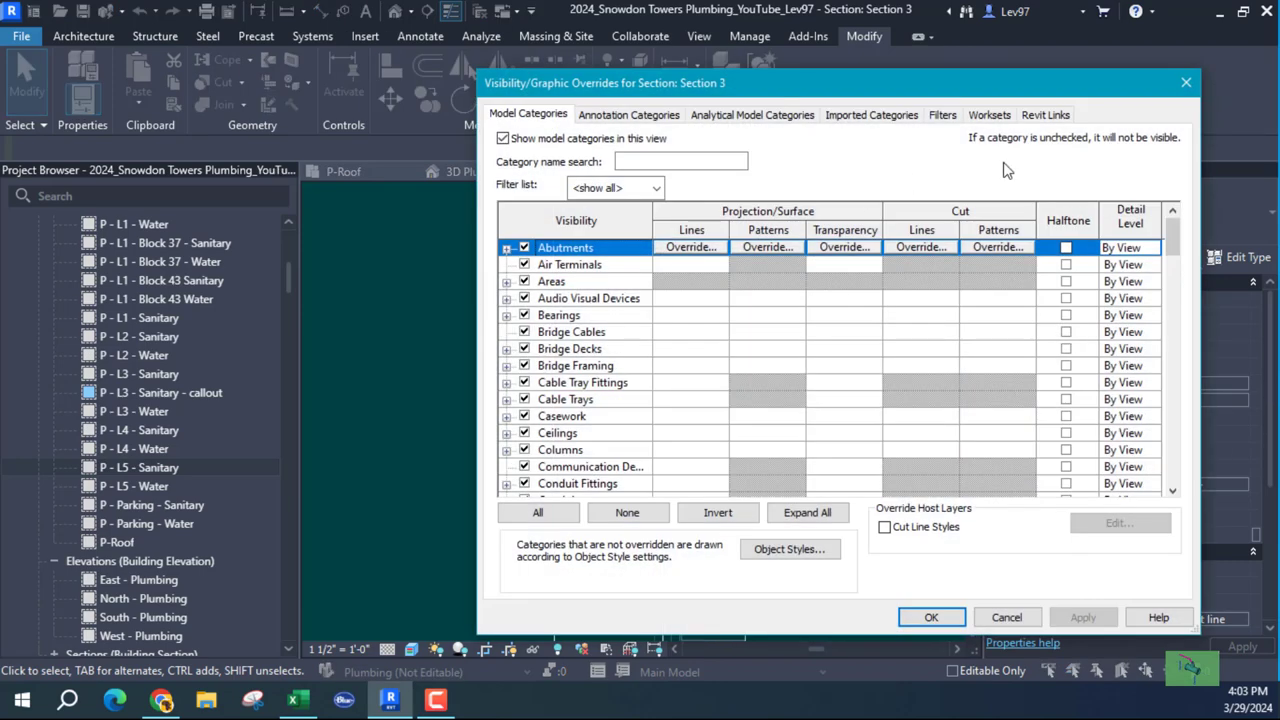
click(1047, 117)
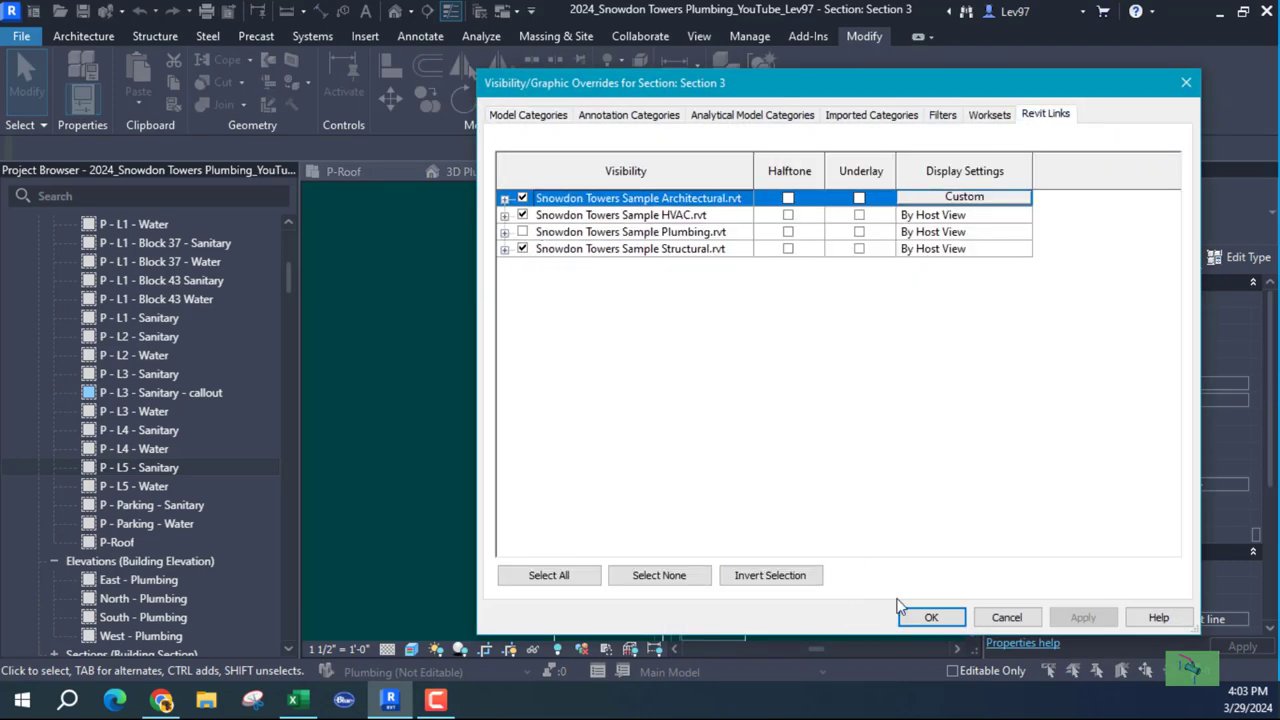
click(933, 619)
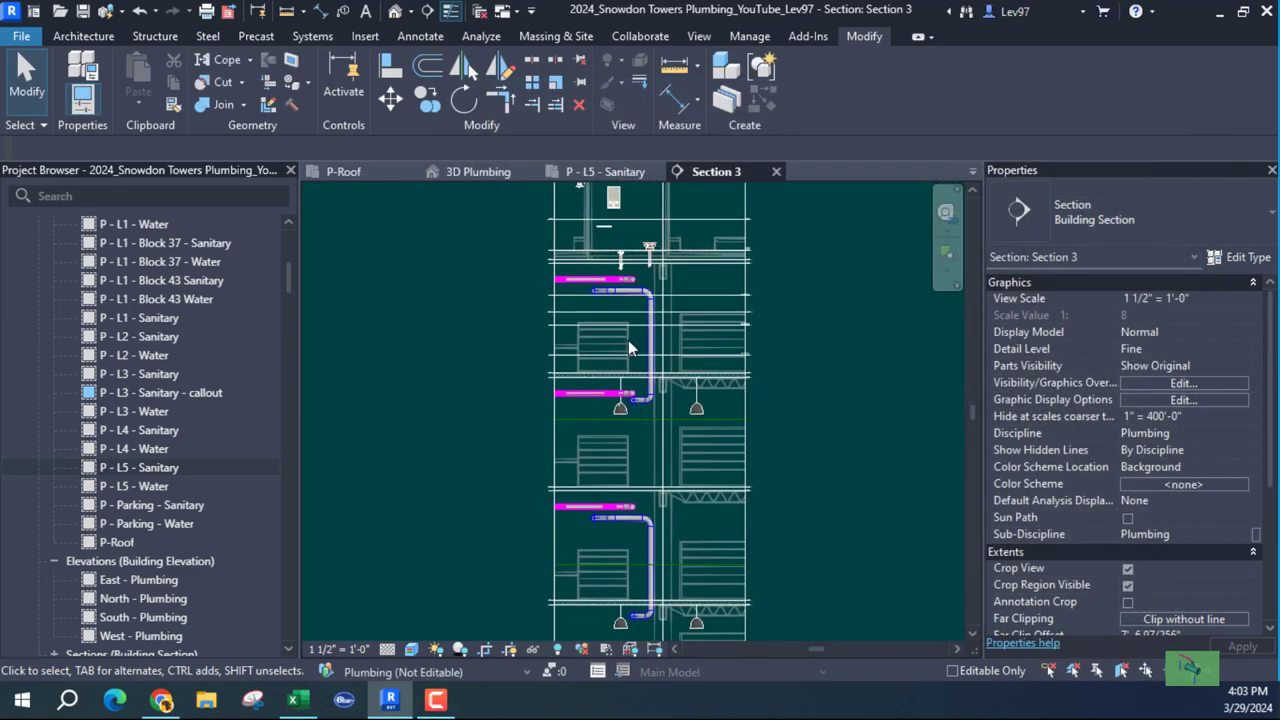
Examine the HVAC ducts beneath the roof fixtures and the roof level lines in Section 3.
scroll(692, 415, up, 3)
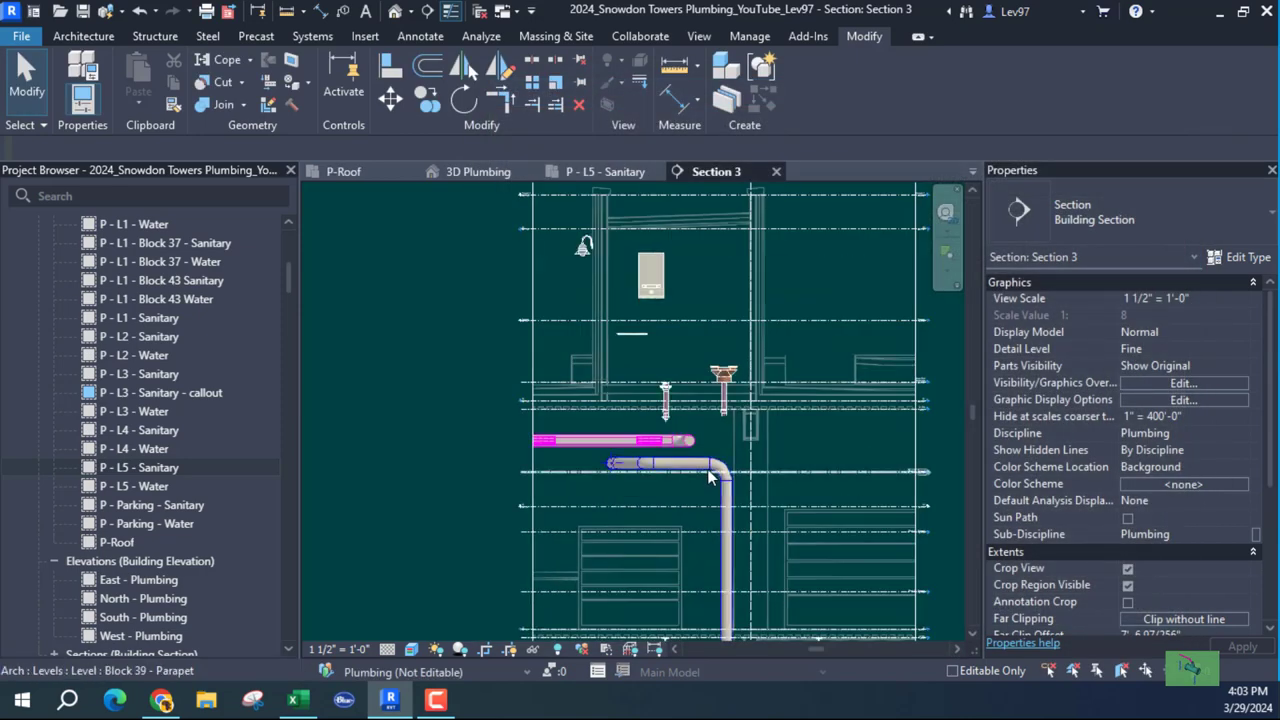
scroll(757, 440, up, 1)
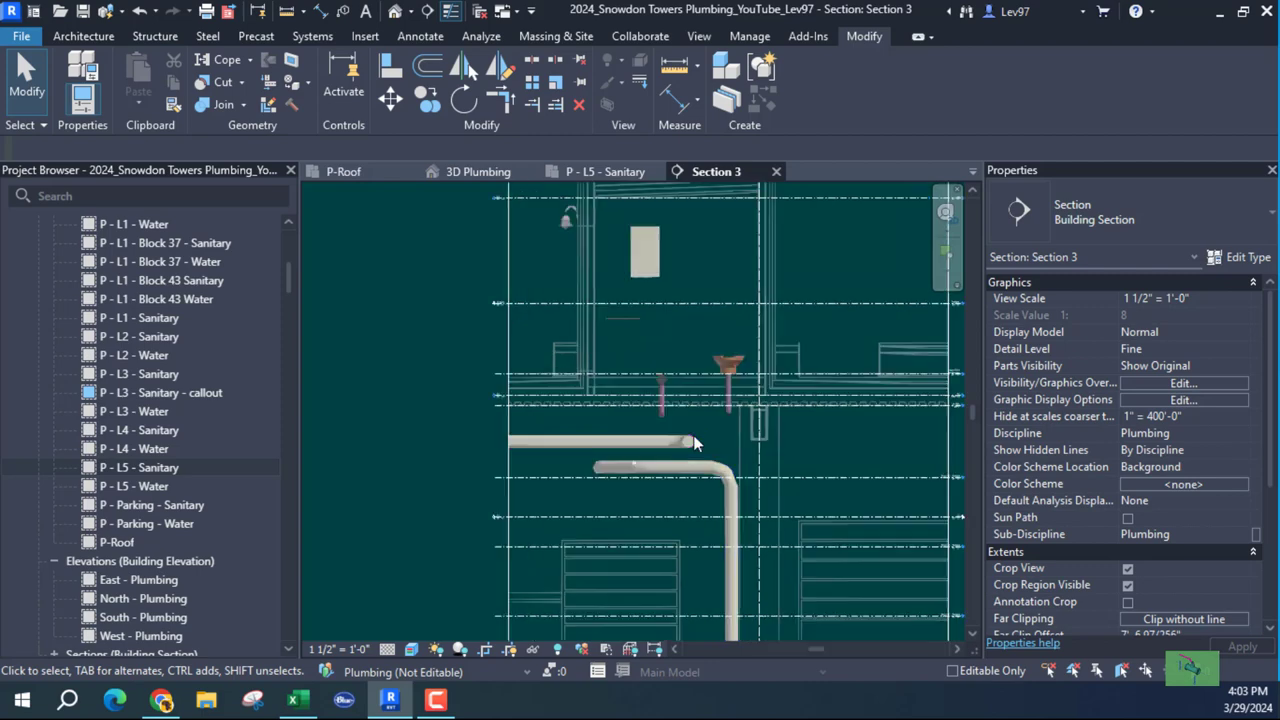
middle_drag(757, 440, 598, 422)
scroll(600, 420, up, 2)
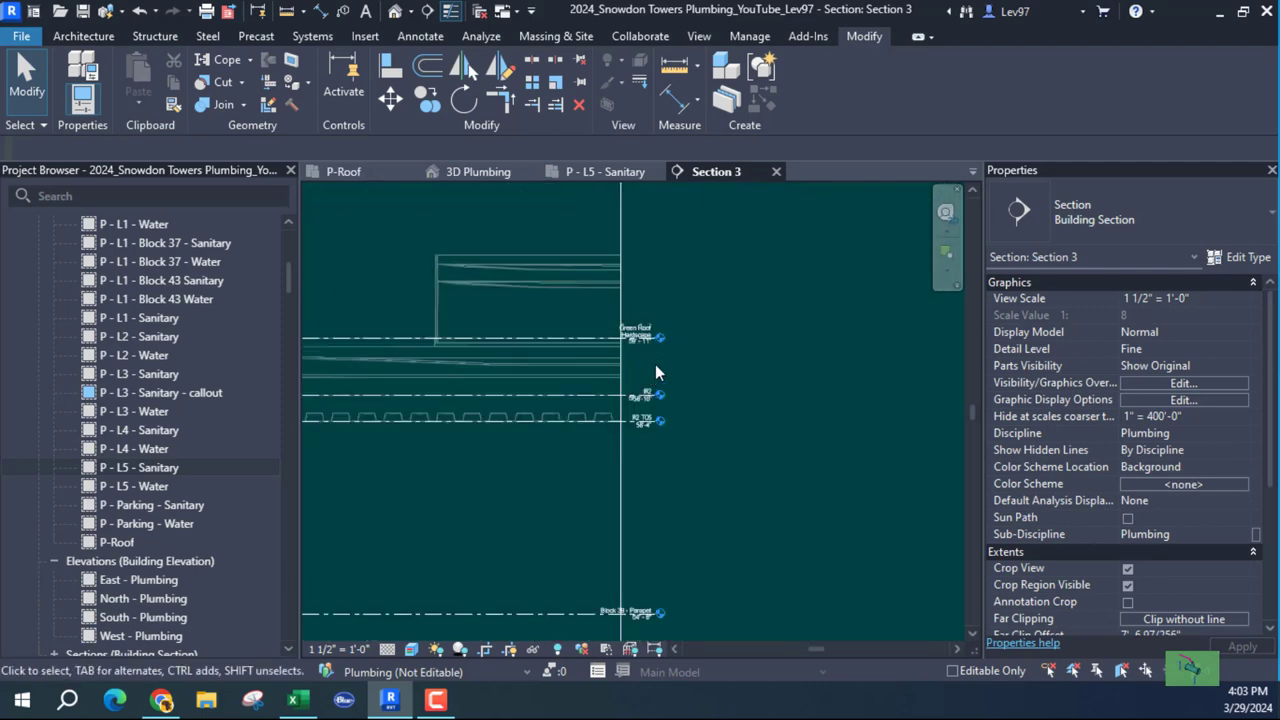
scroll(602, 420, down, 2)
middle_drag(441, 462, 690, 400)
scroll(654, 333, up, 2)
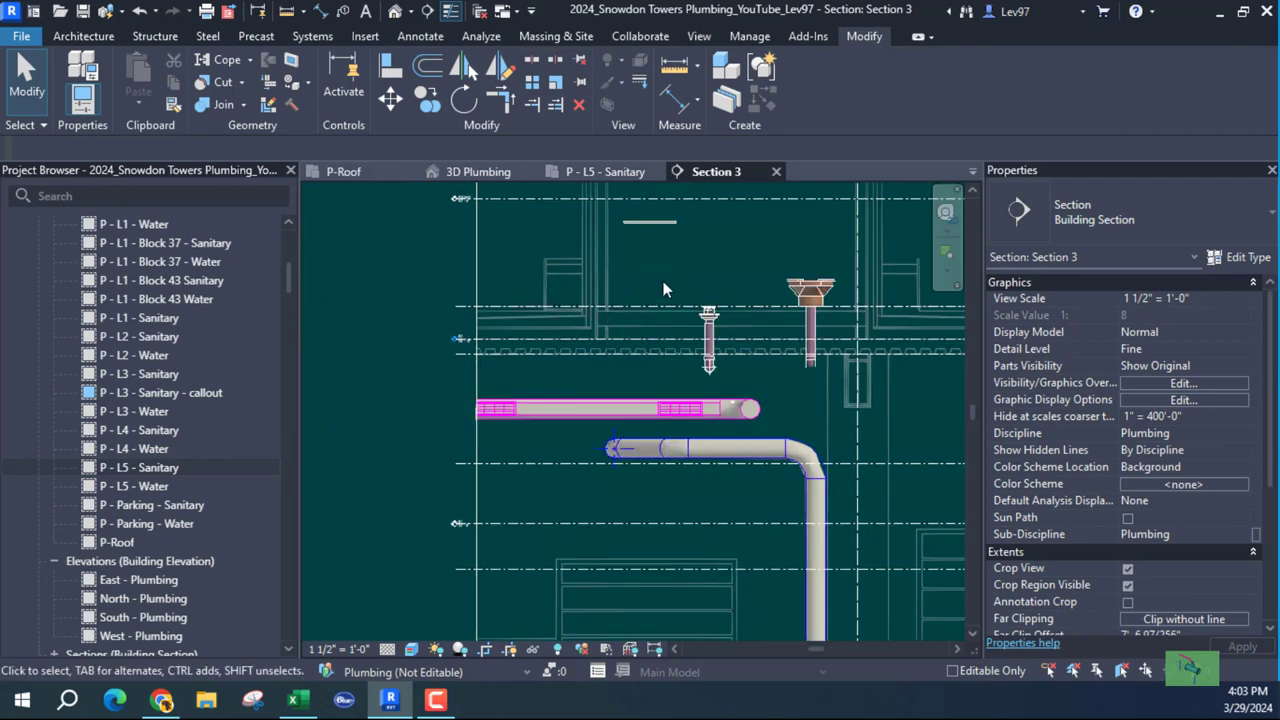
key(d)
key(l)
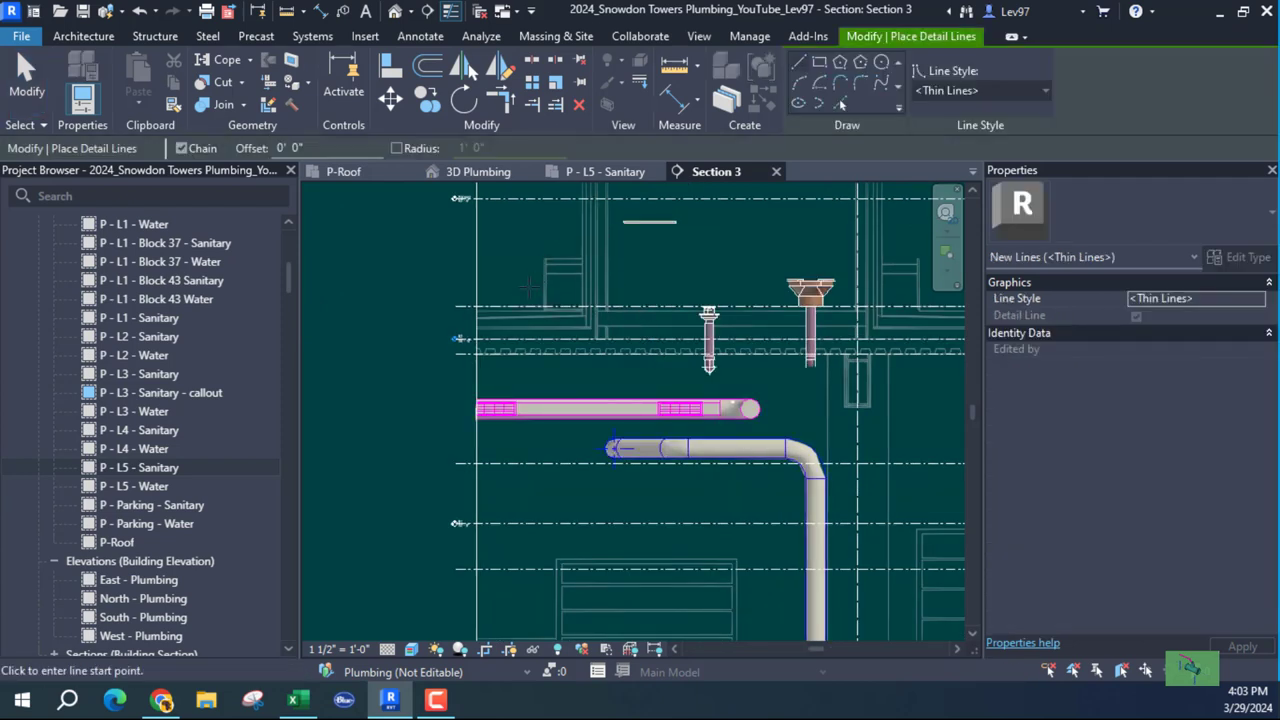
click(516, 461)
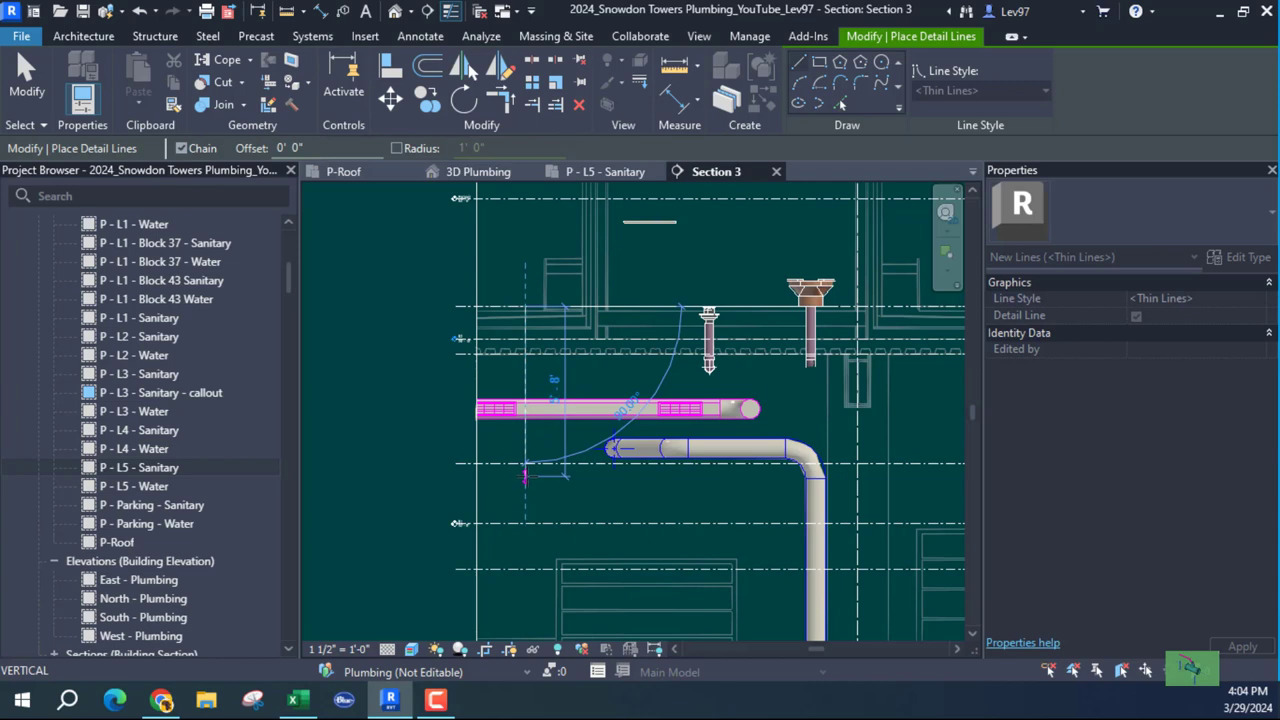
key(Escape)
key(Escape)
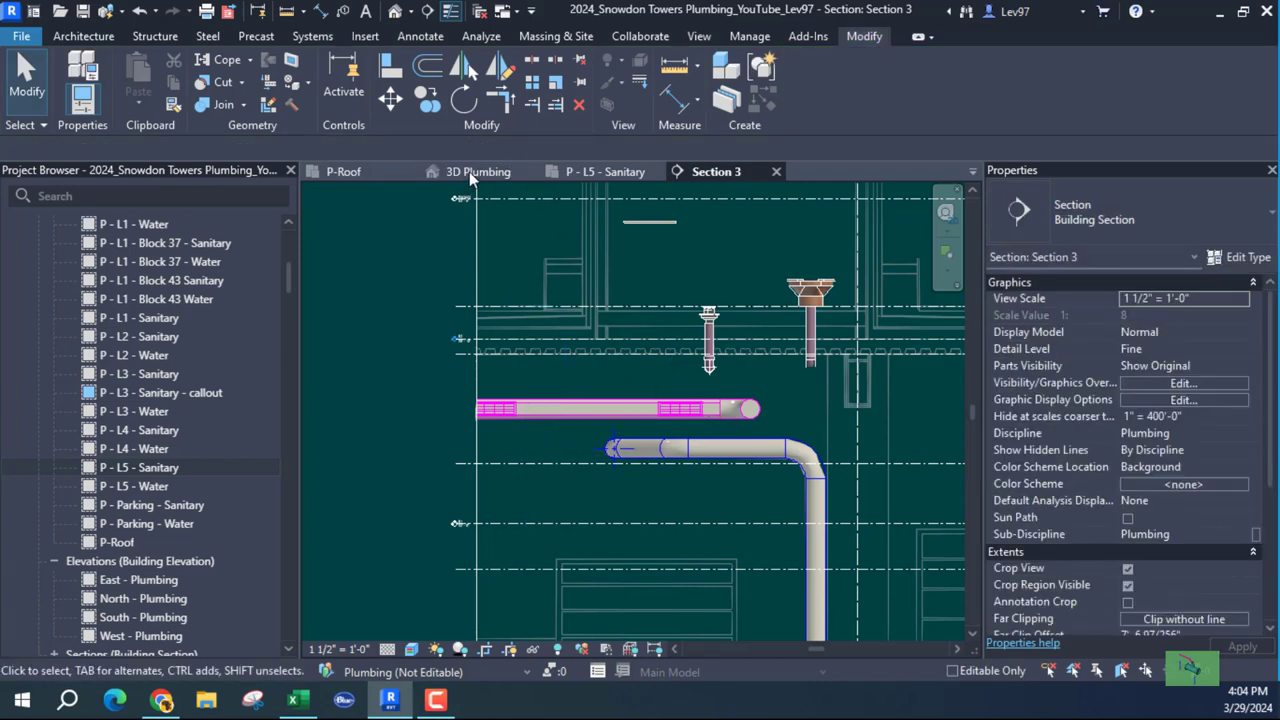
Close the P - L5 - Sanitary view and bring up the P-Roof plan around grids 3 to 8.
click(657, 171)
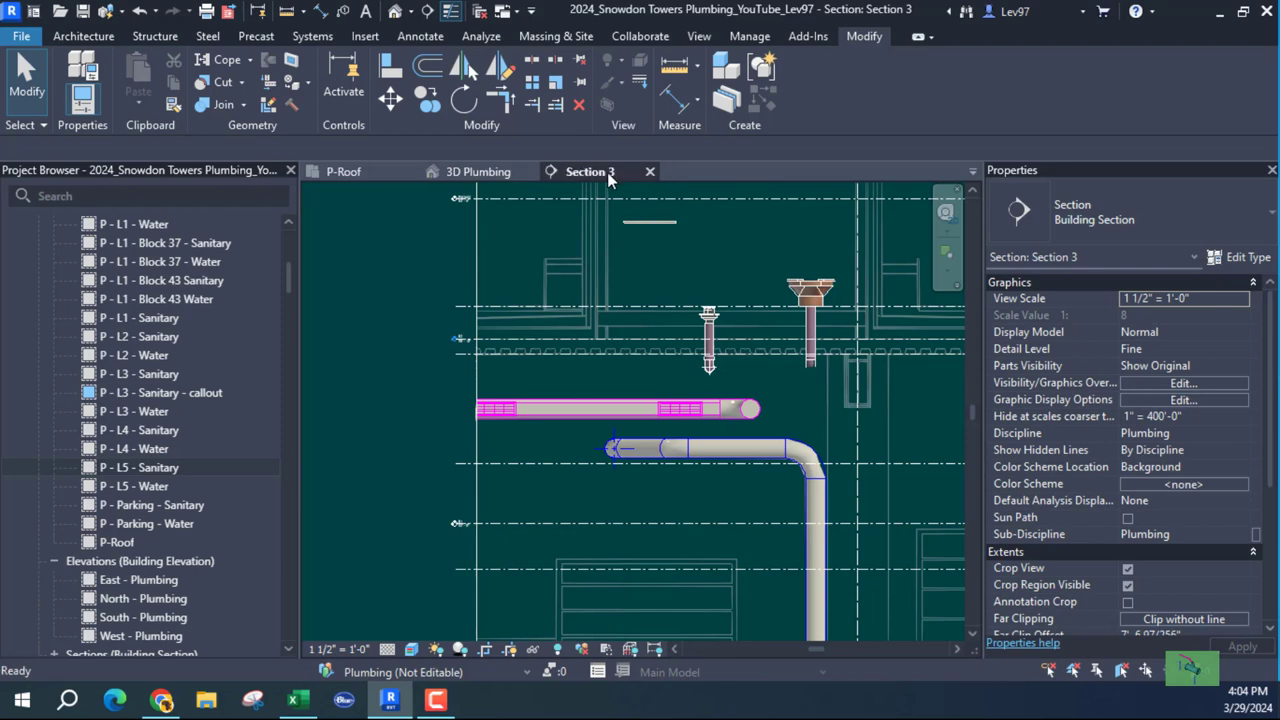
click(372, 170)
scroll(481, 427, down, 3)
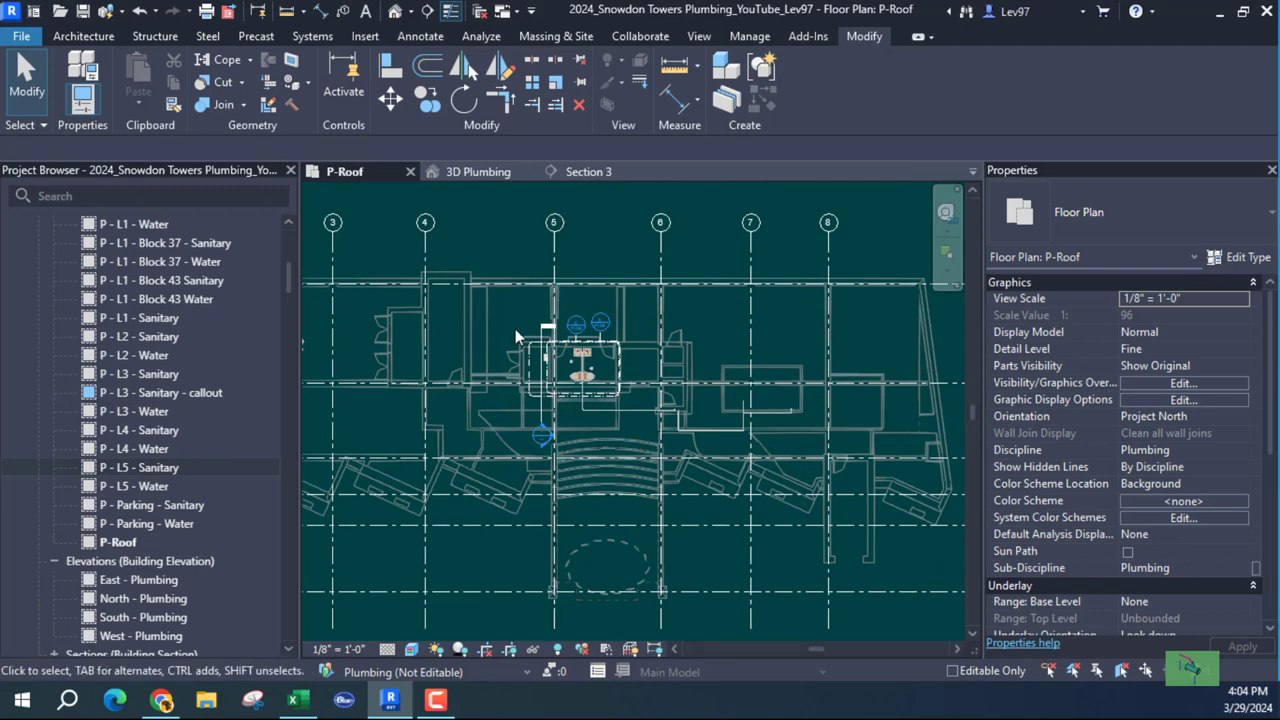
Try showing the linked Snowdon Towers Sample HVAC.rvt model in the P-Roof plan, and undo the visibility change.
key(v)
key(g)
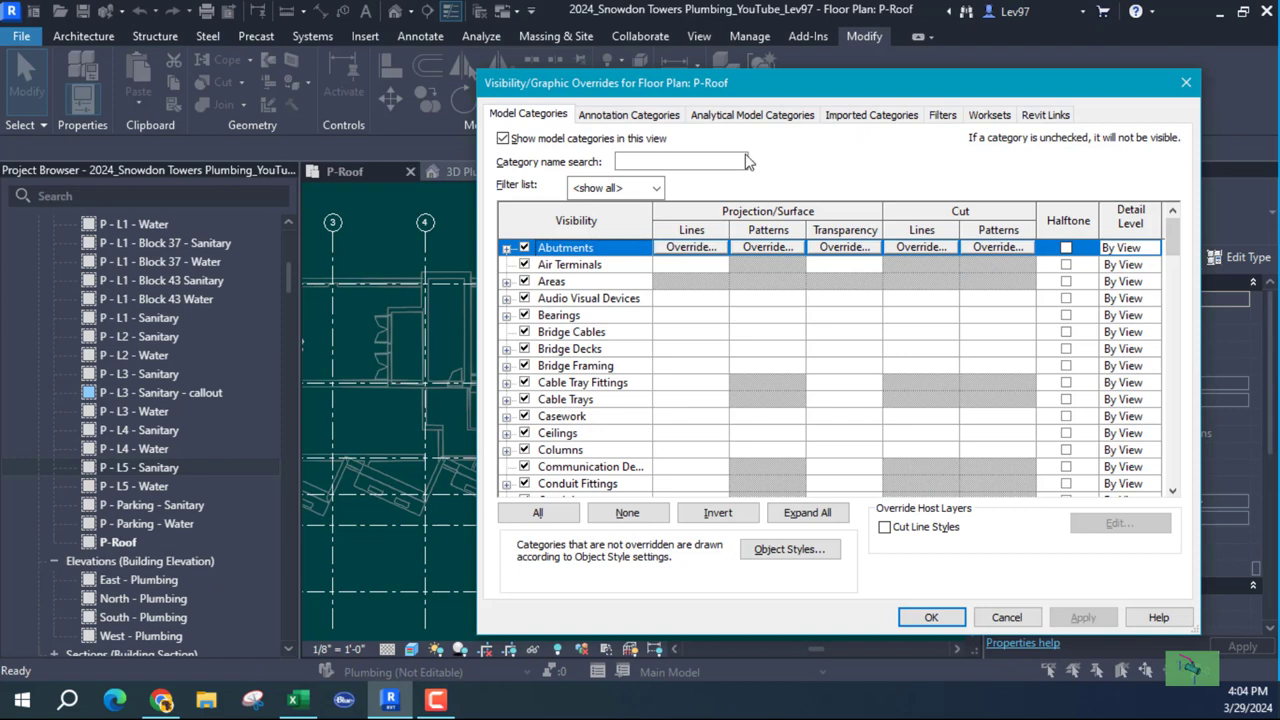
click(1060, 116)
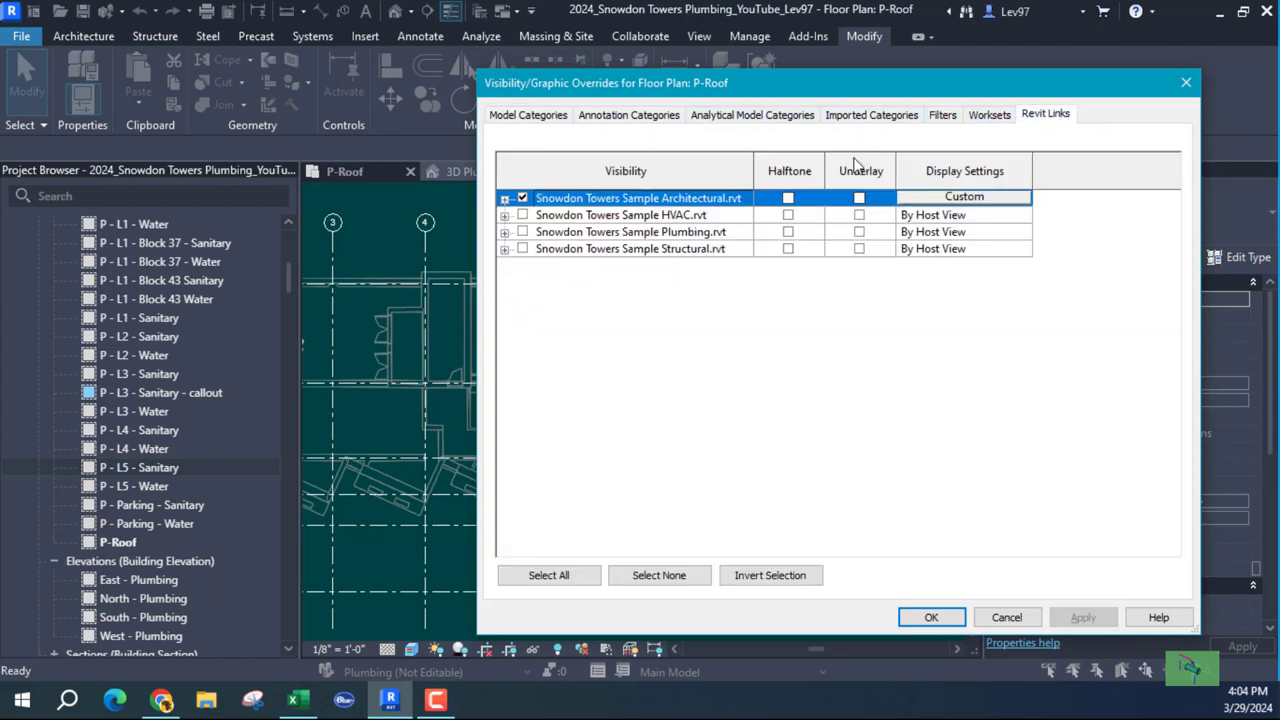
click(522, 215)
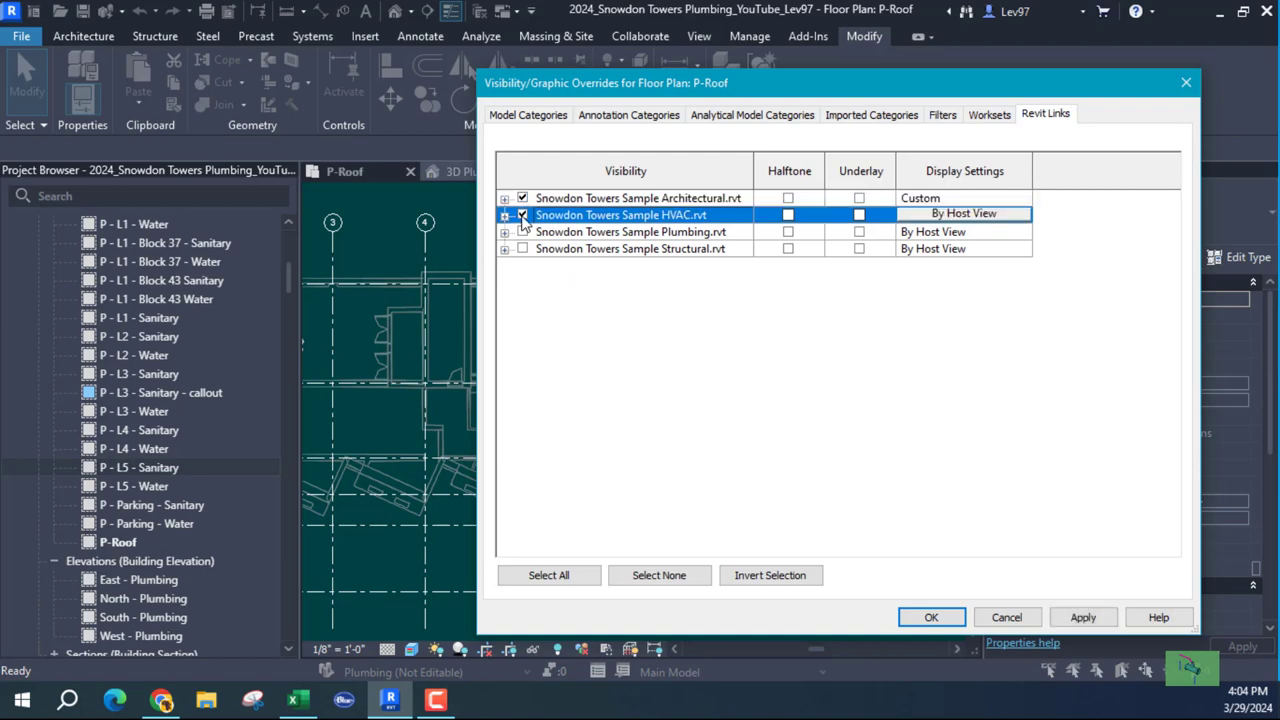
click(927, 615)
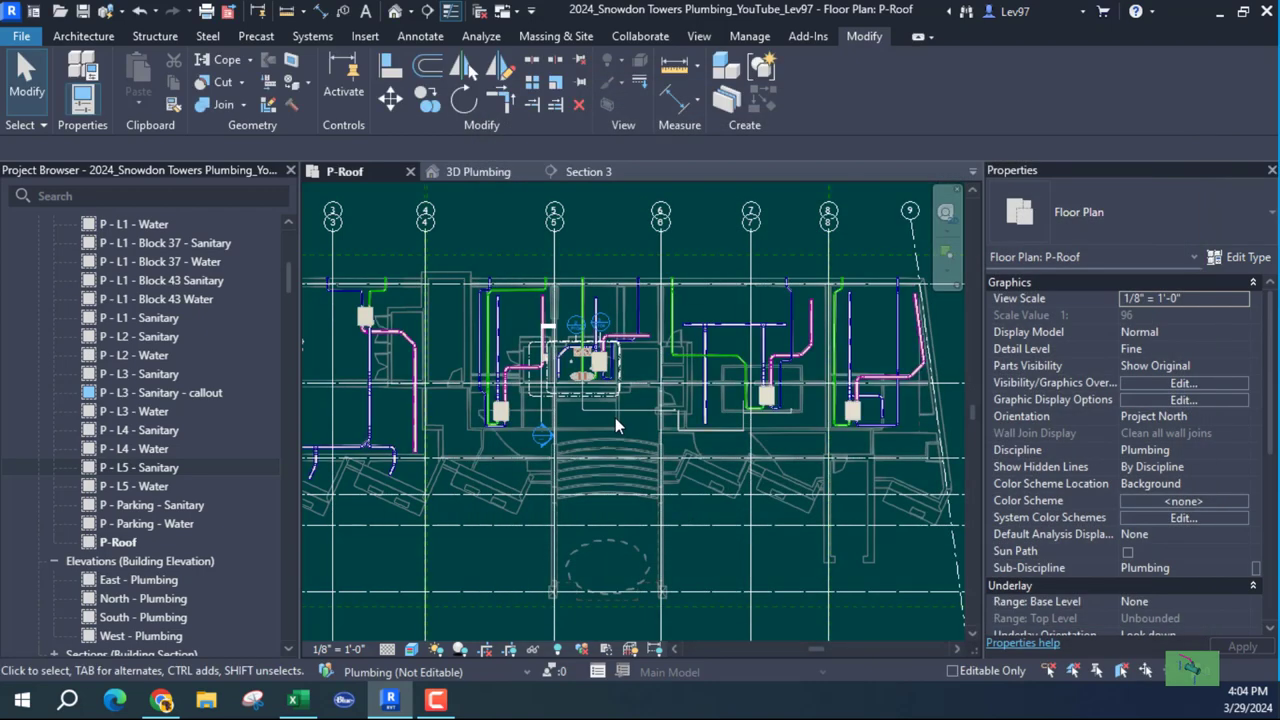
click(139, 11)
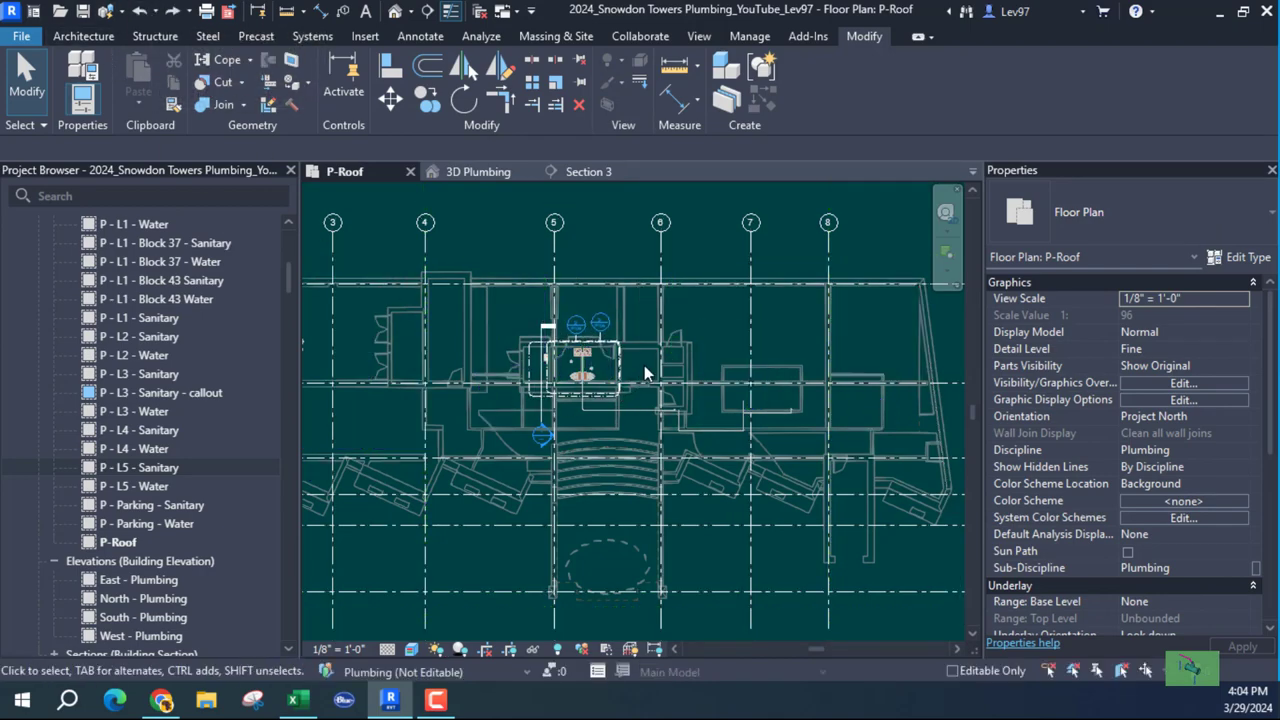
Review the P-Roof plan's visibility overrides, including the Revit link settings, and close them without making changes.
key(v)
key(g)
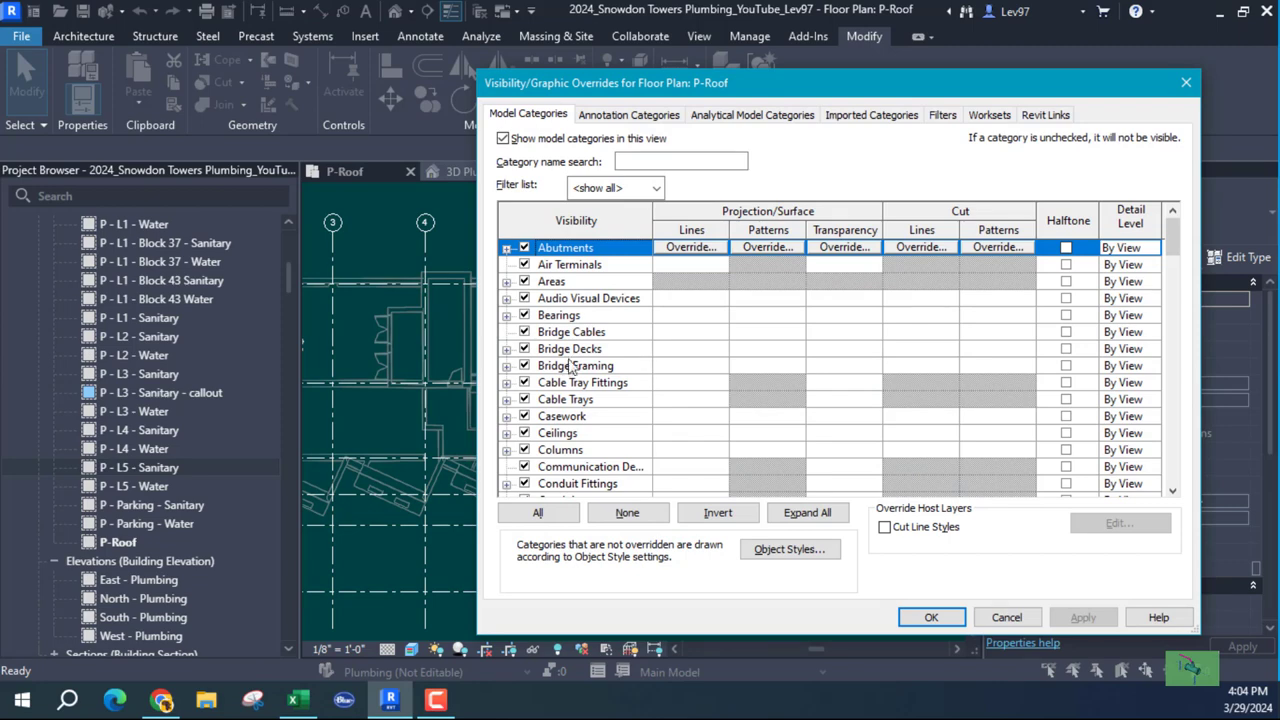
click(1005, 618)
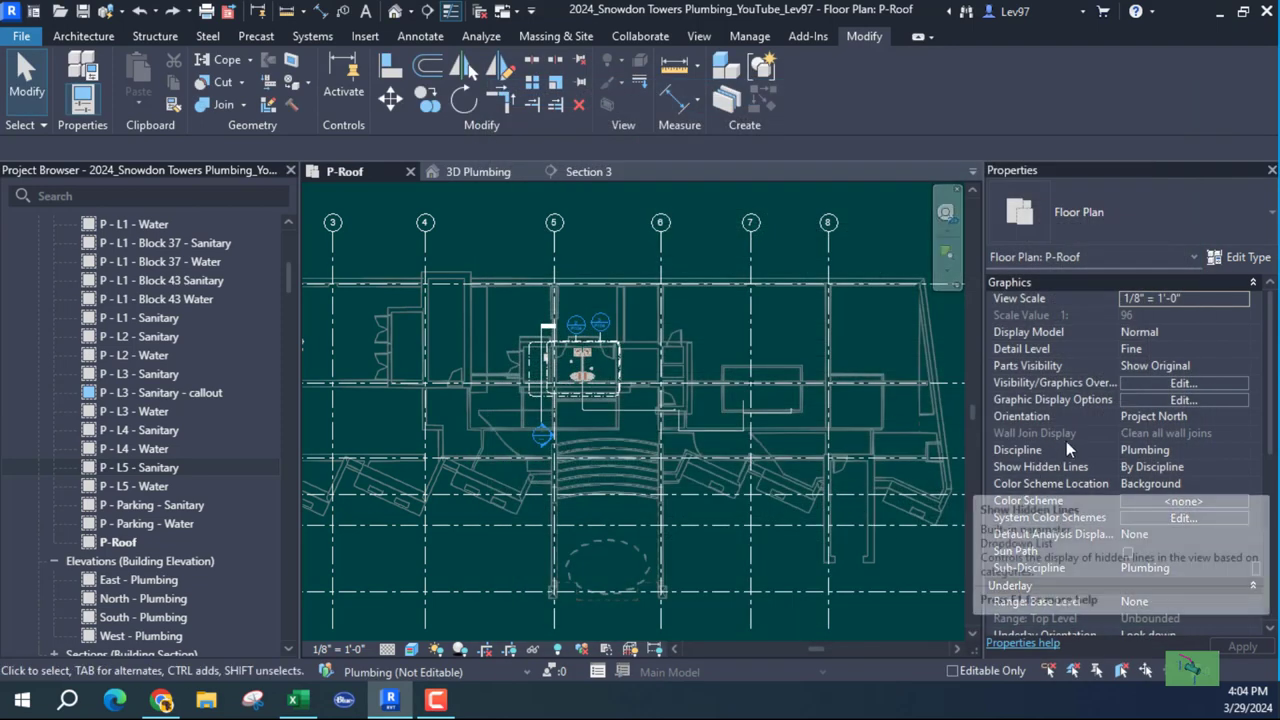
click(1181, 385)
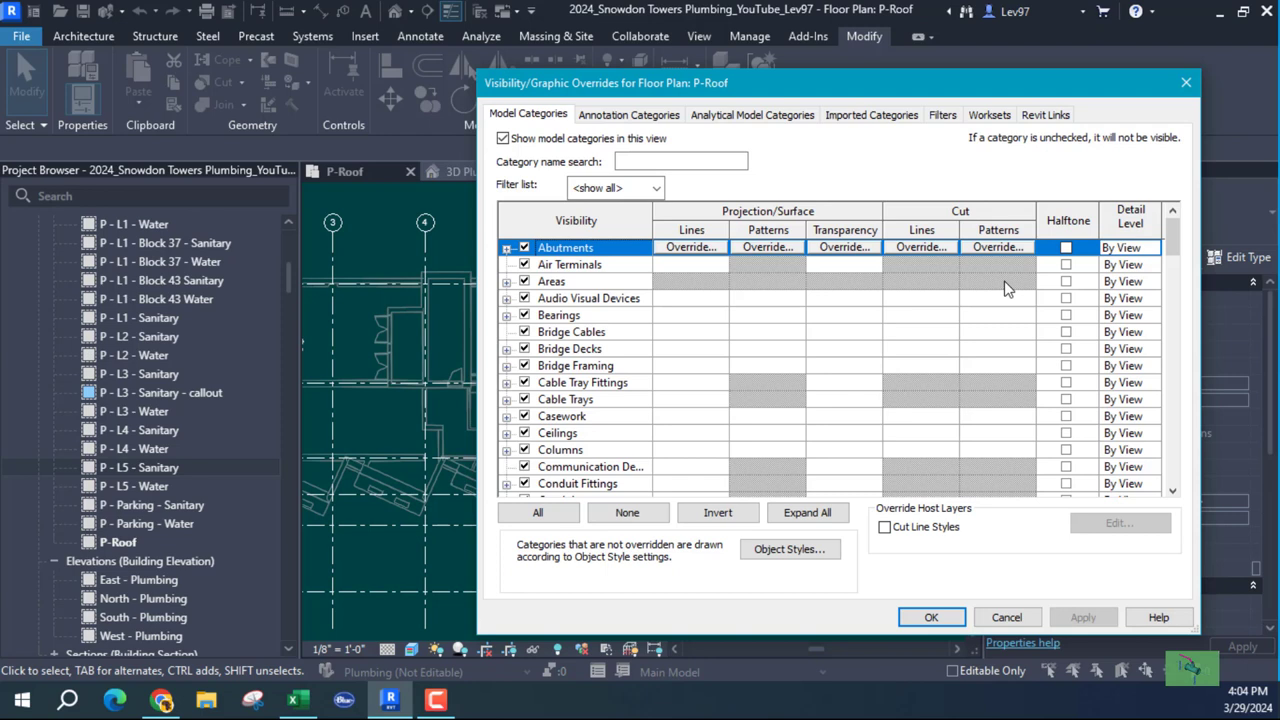
click(1045, 115)
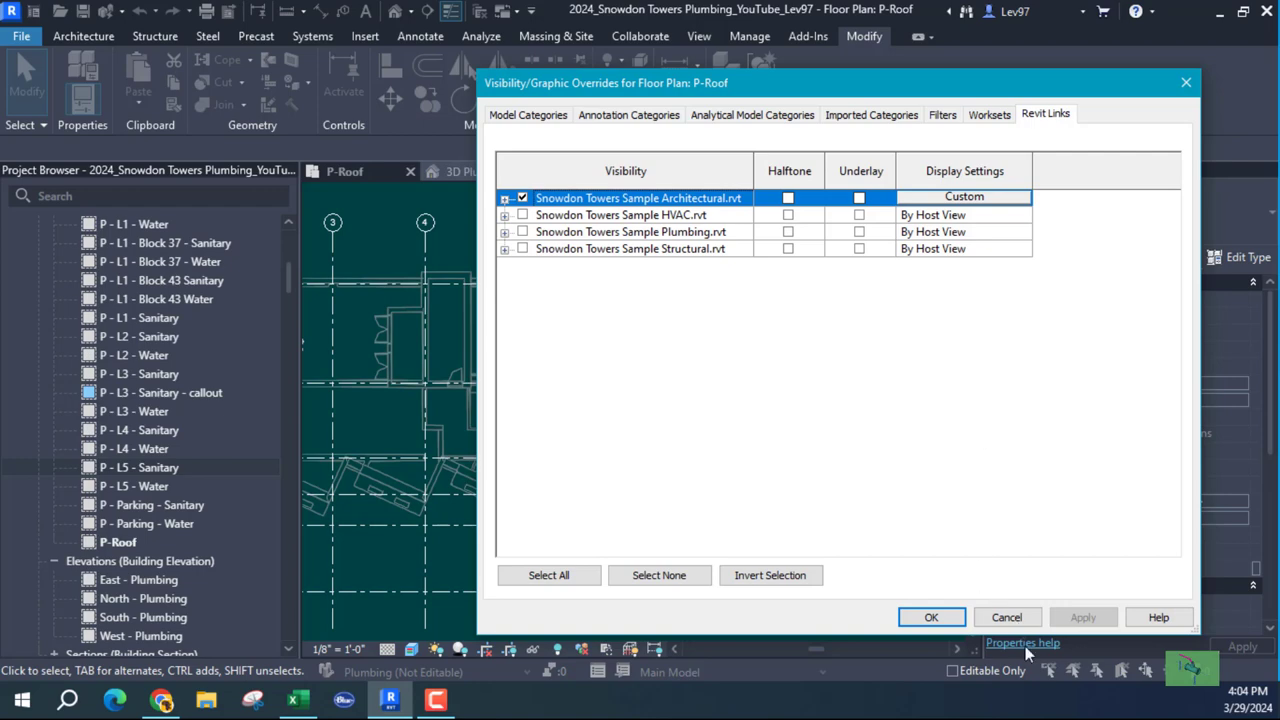
click(1006, 617)
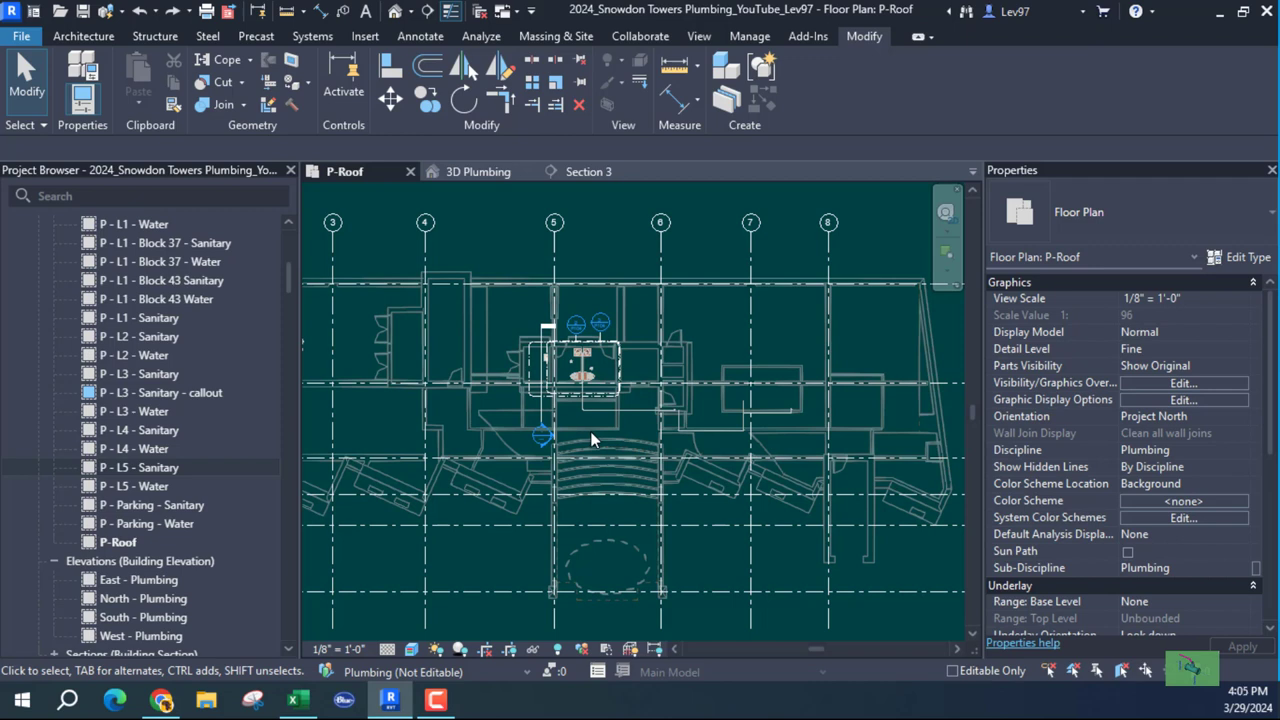
Turn on the linked Snowdon Towers Sample HVAC.rvt model in the P-Roof plan's visibility overrides.
click(1178, 384)
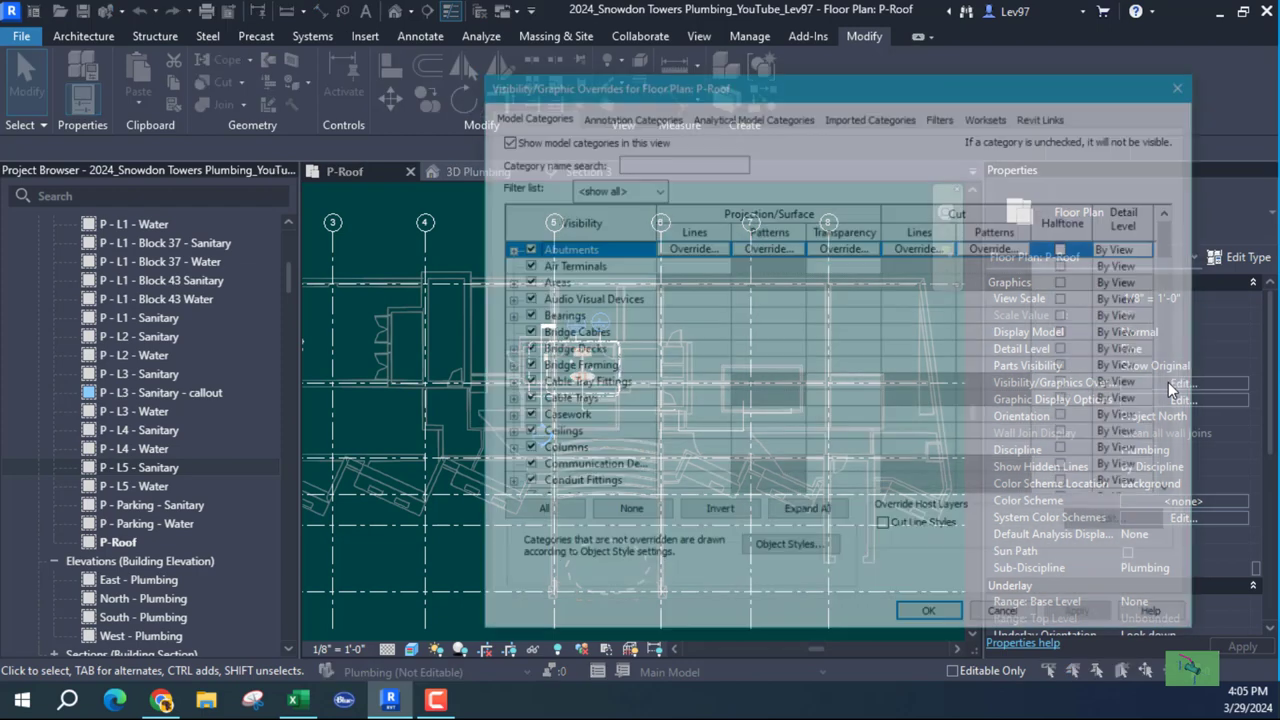
click(1050, 115)
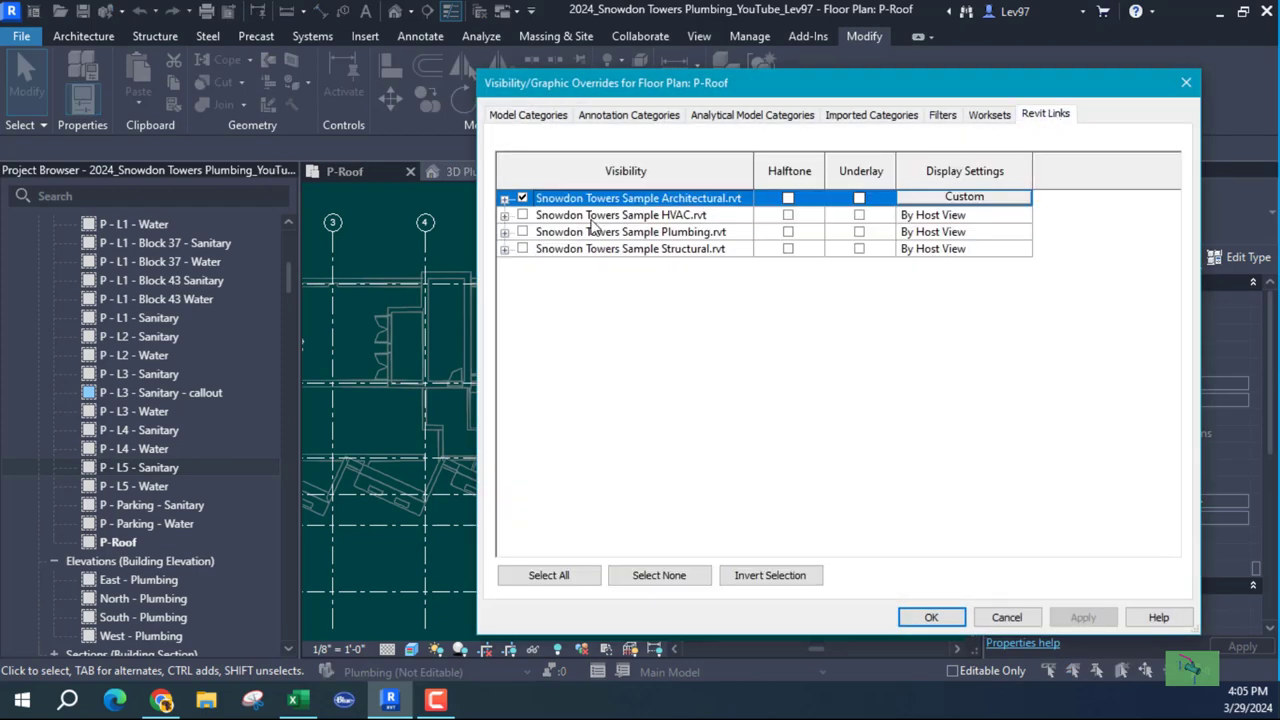
click(522, 216)
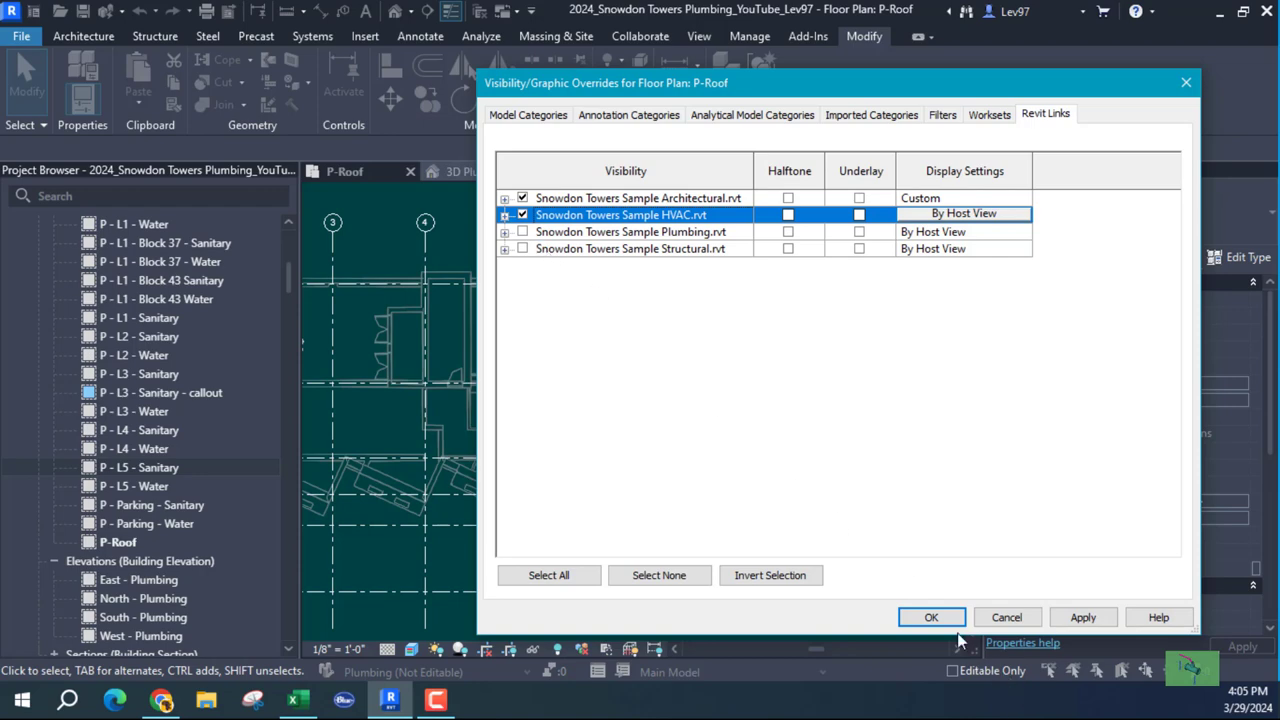
click(930, 618)
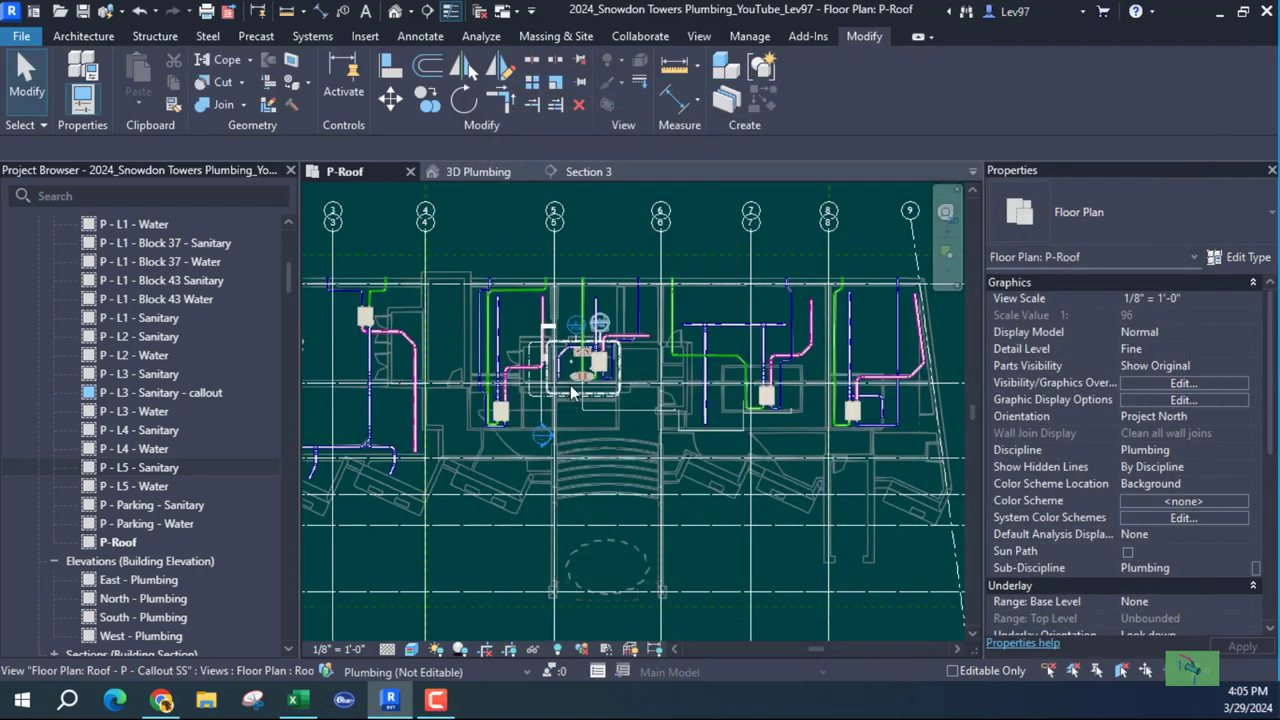
Examine the HVAC ducts and equipment around the roof restrooms, and undo the link's visibility change.
scroll(549, 397, up, 3)
scroll(549, 397, up, 2)
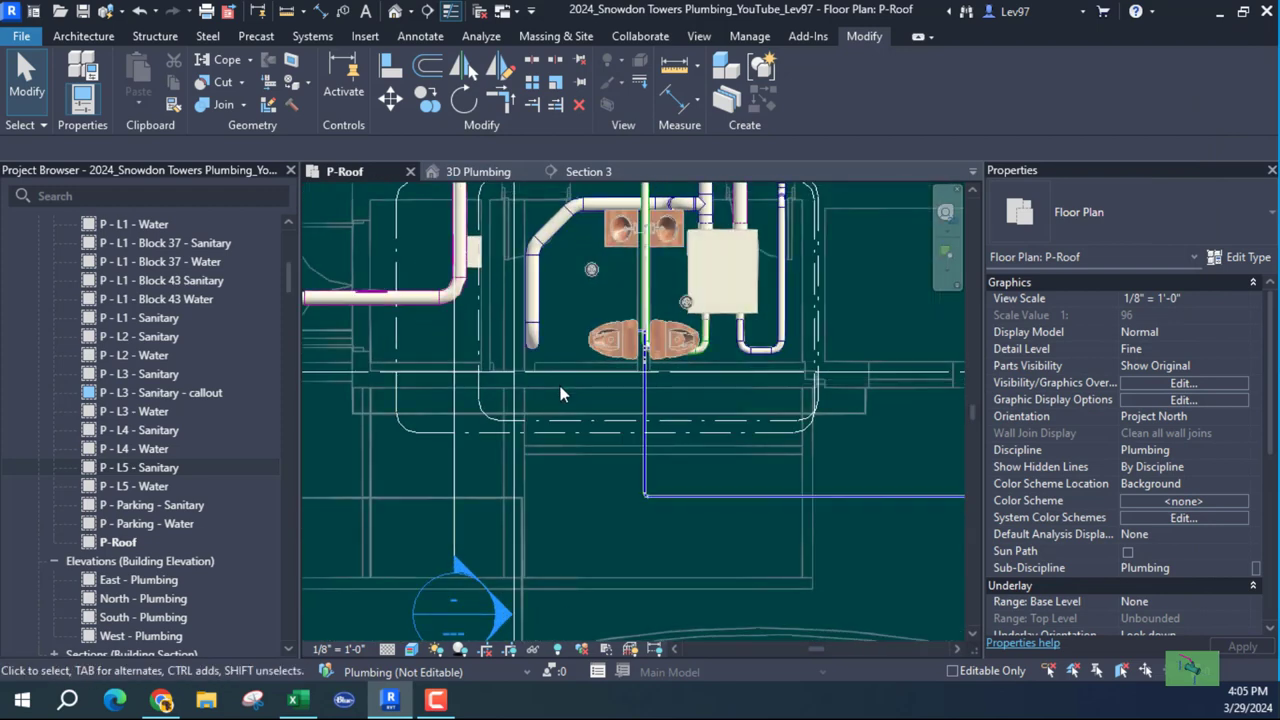
scroll(605, 297, up, 2)
scroll(605, 297, down, 2)
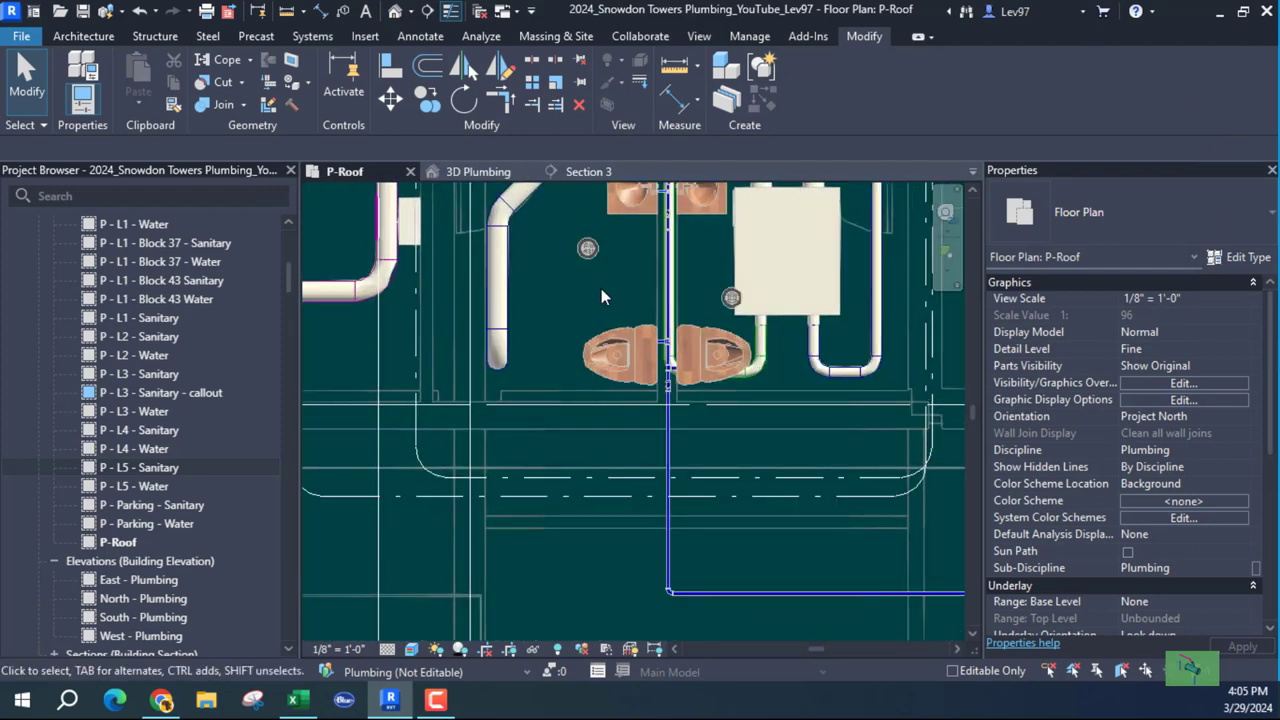
scroll(612, 450, up, 1)
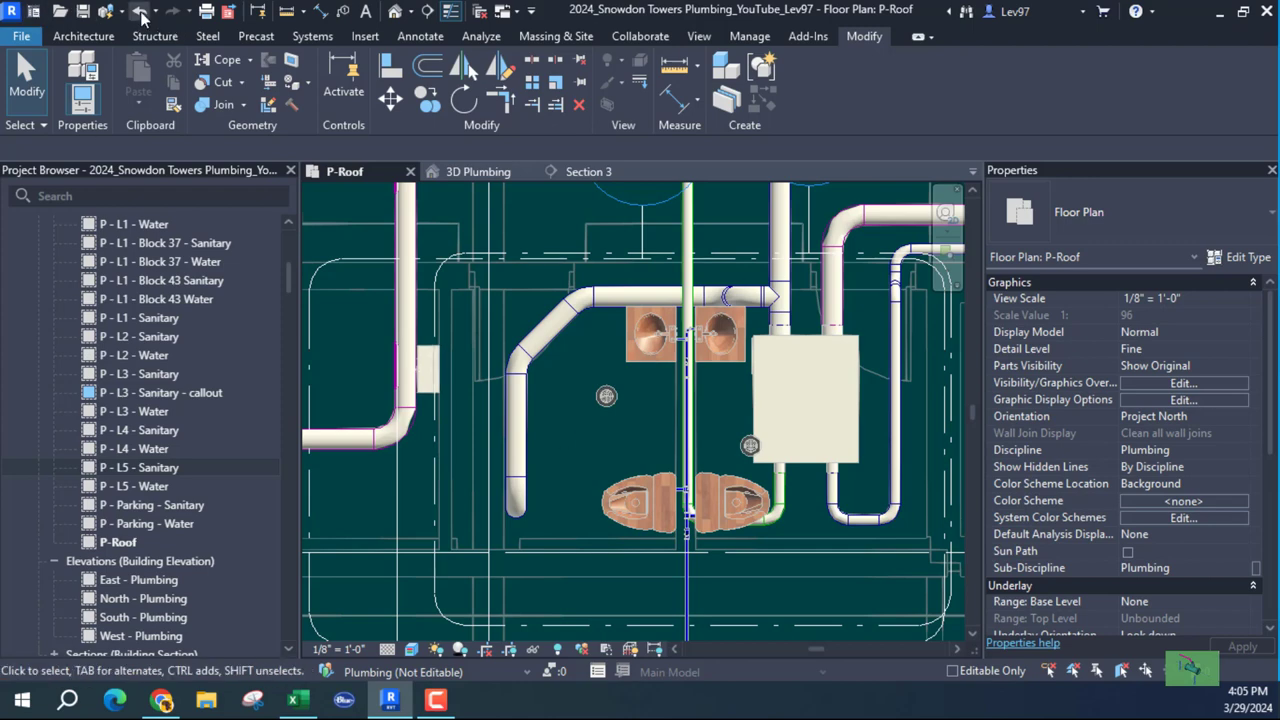
middle_drag(583, 440, 519, 462)
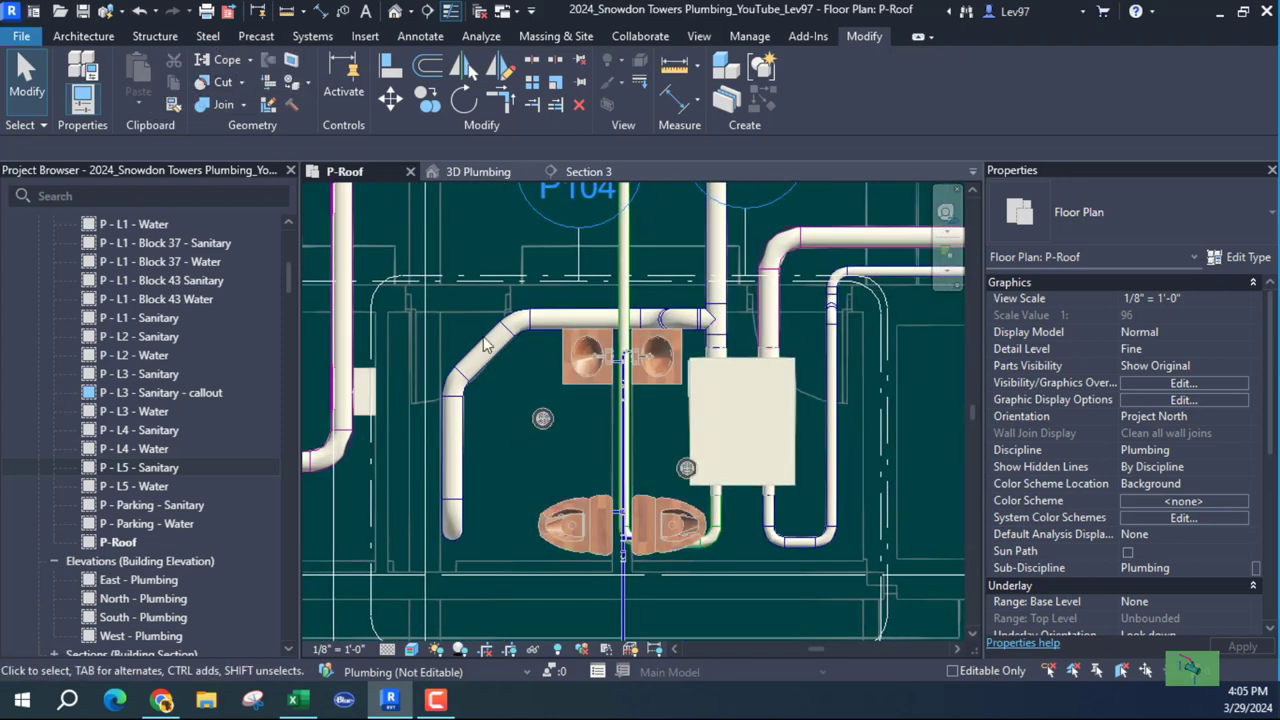
click(141, 15)
Draw a 3/4" PVC cold-water branch about 3'-9" long from the main between the restrooms into the room nearer the tankless heater.
scroll(700, 495, up, 3)
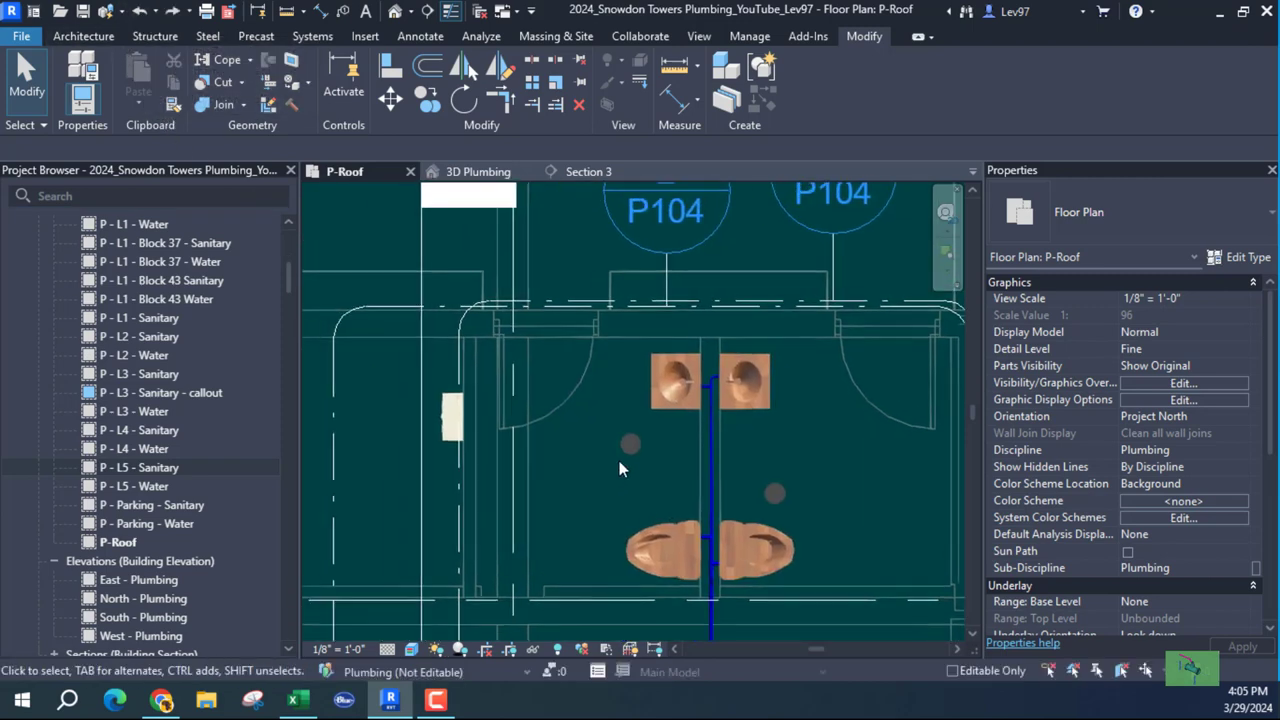
middle_drag(699, 487, 614, 450)
scroll(614, 441, up, 2)
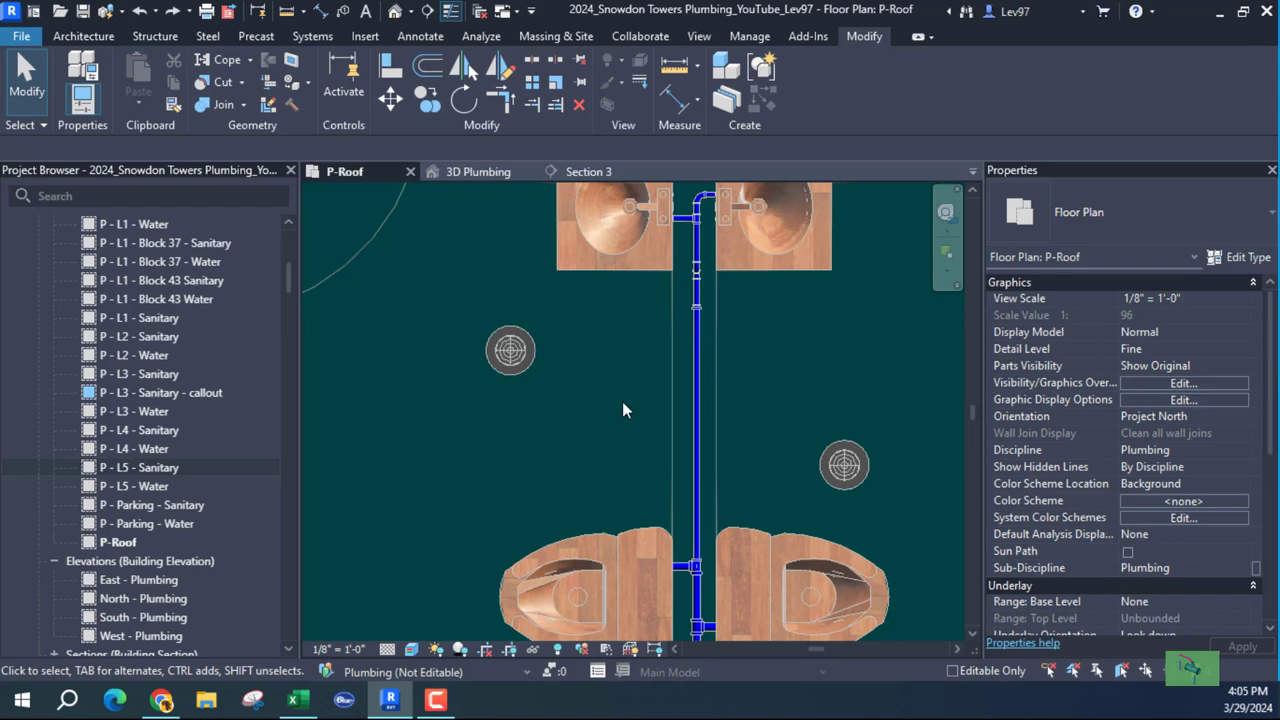
right_click(697, 374)
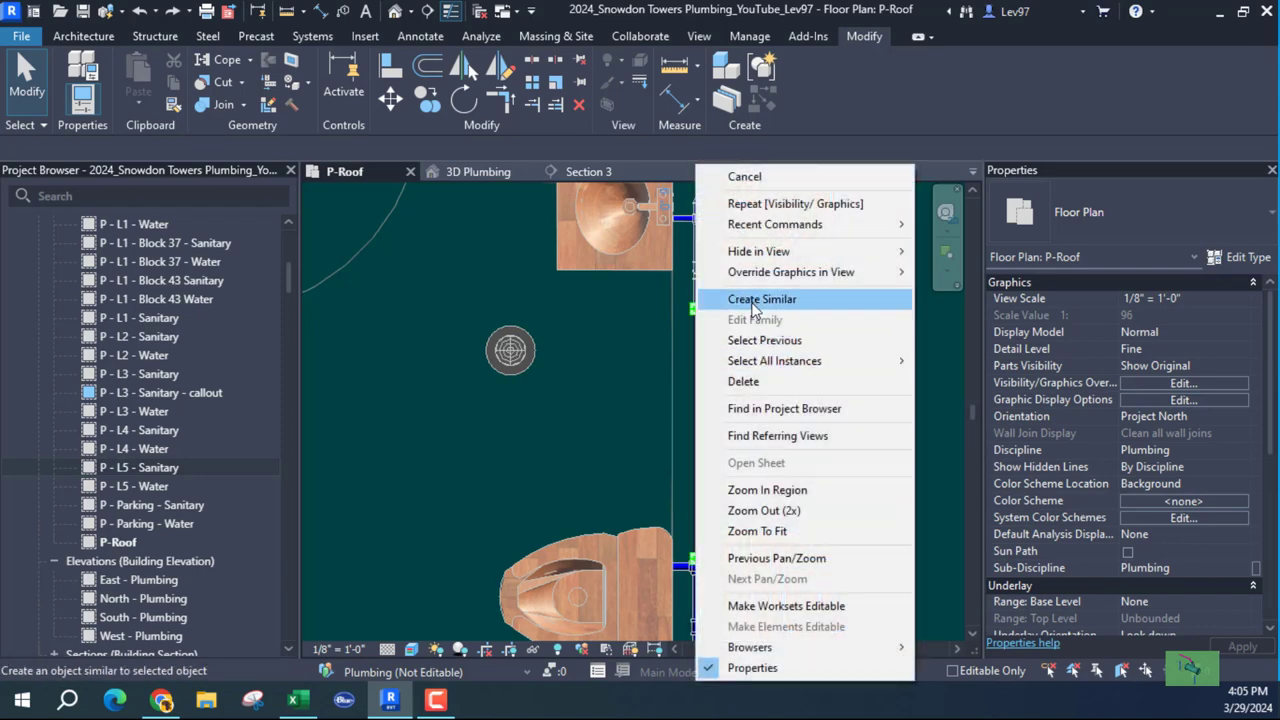
click(752, 302)
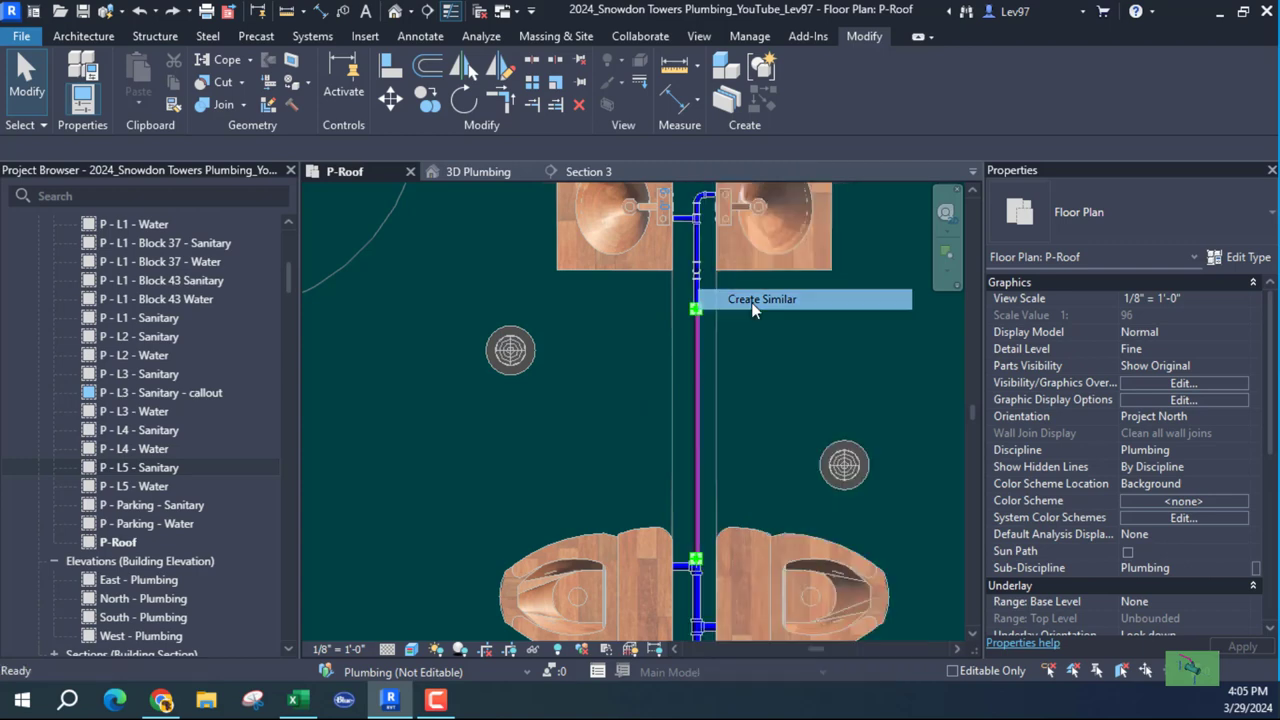
click(697, 381)
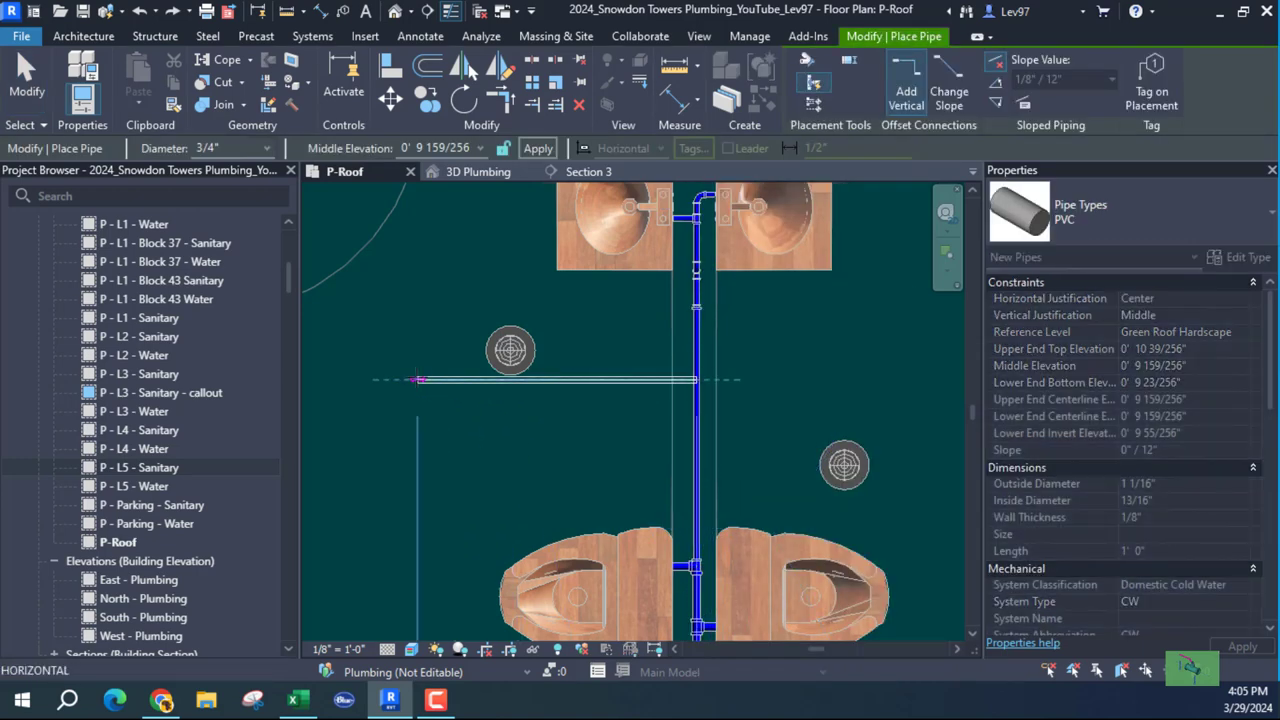
click(420, 379)
middle_drag(571, 451, 960, 496)
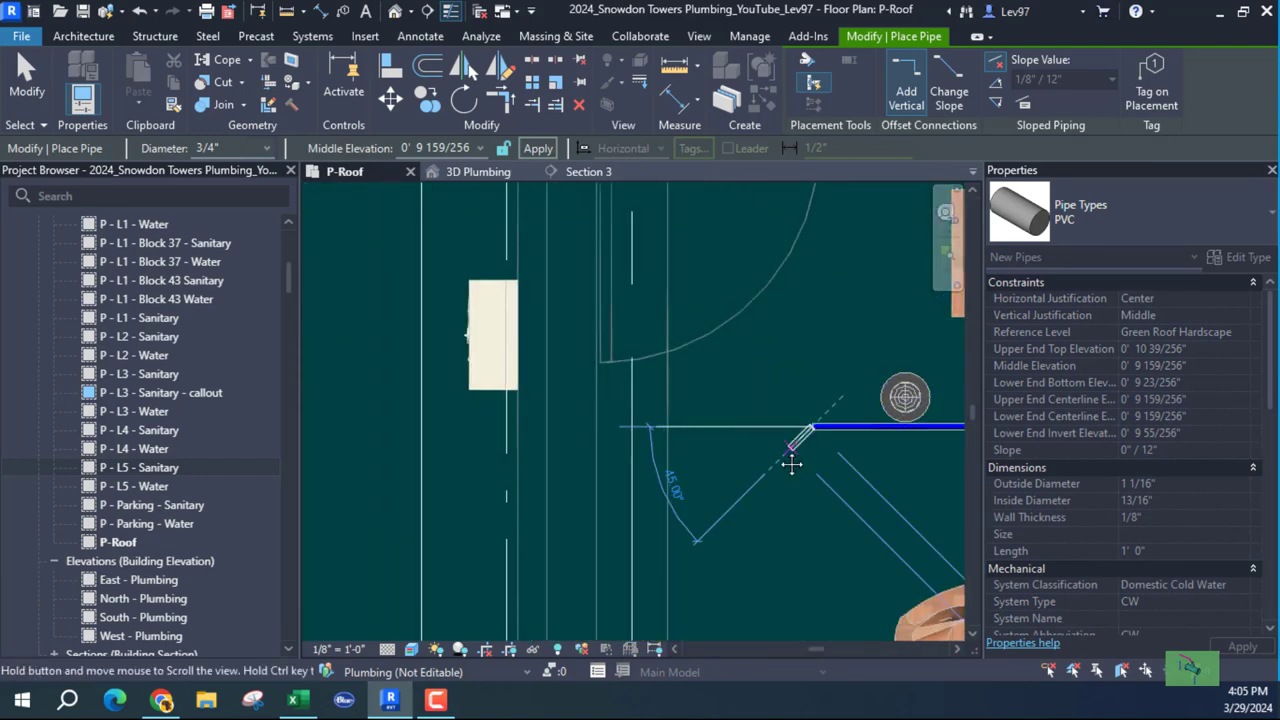
middle_drag(795, 450, 412, 398)
key(Escape)
key(Escape)
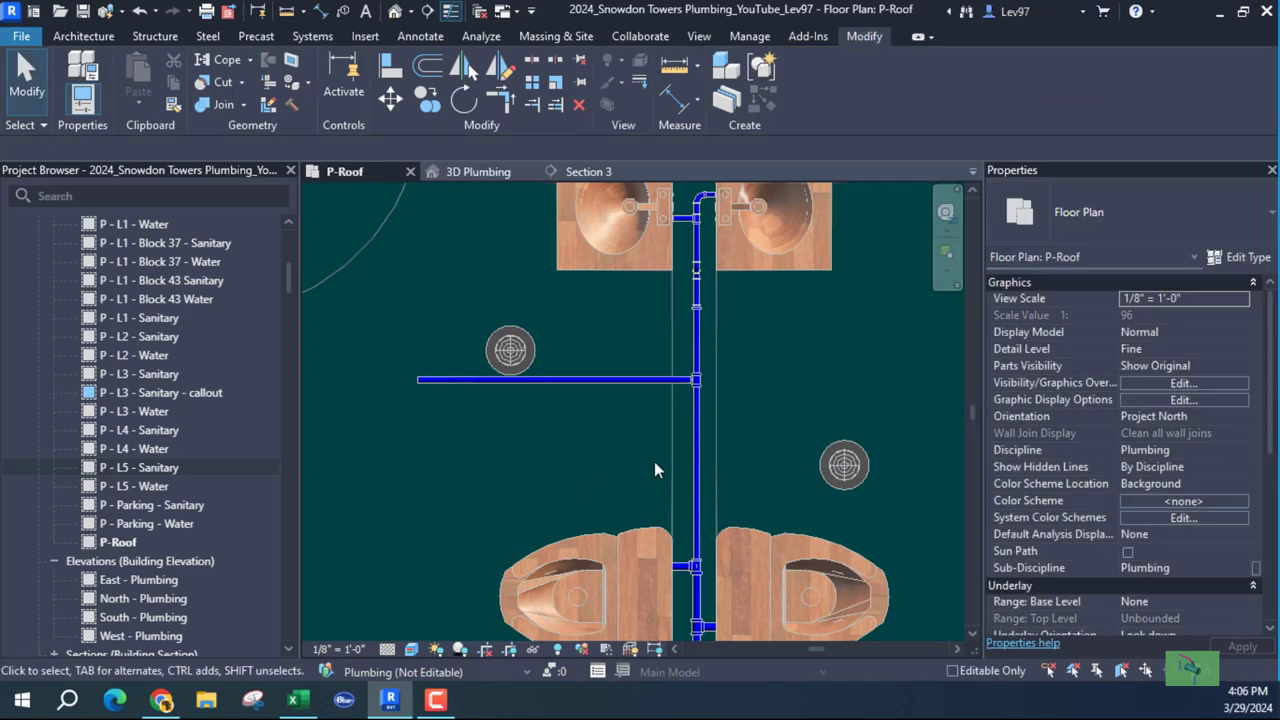
Reduce the far clip depth of Section 3 in the P-Roof plan to about 1'-6".
scroll(631, 461, down, 4)
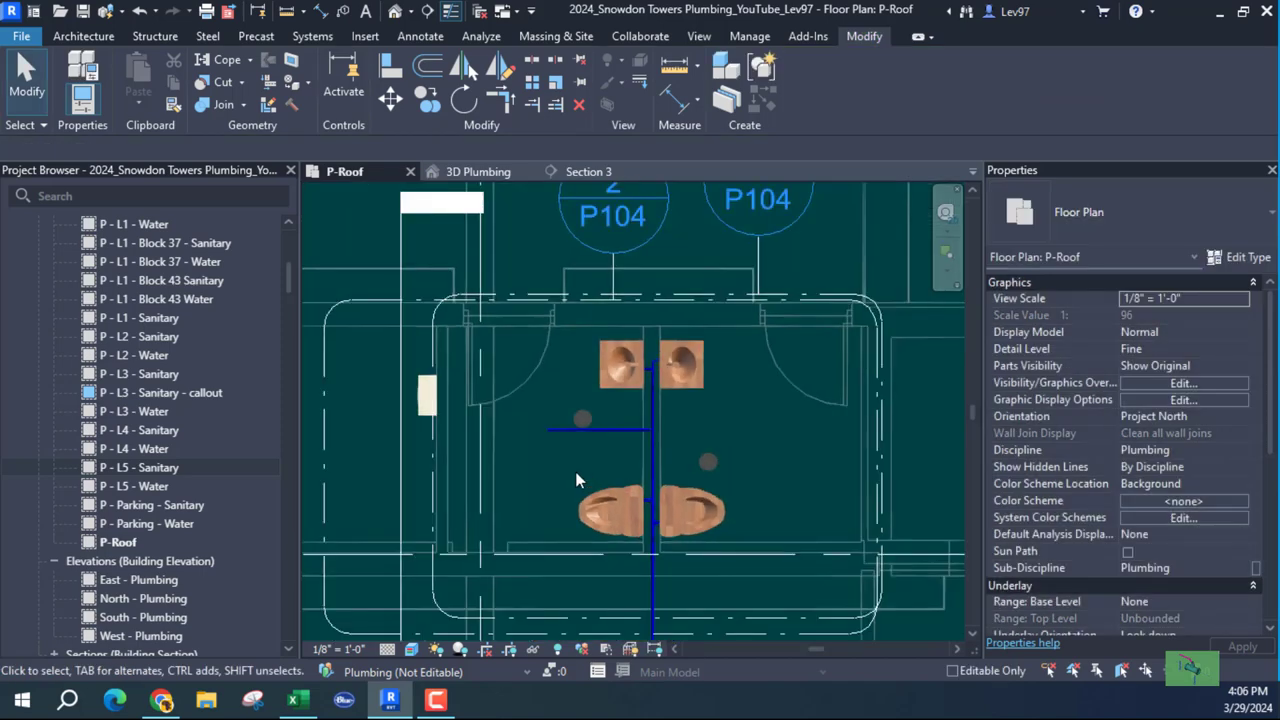
middle_drag(406, 456, 517, 456)
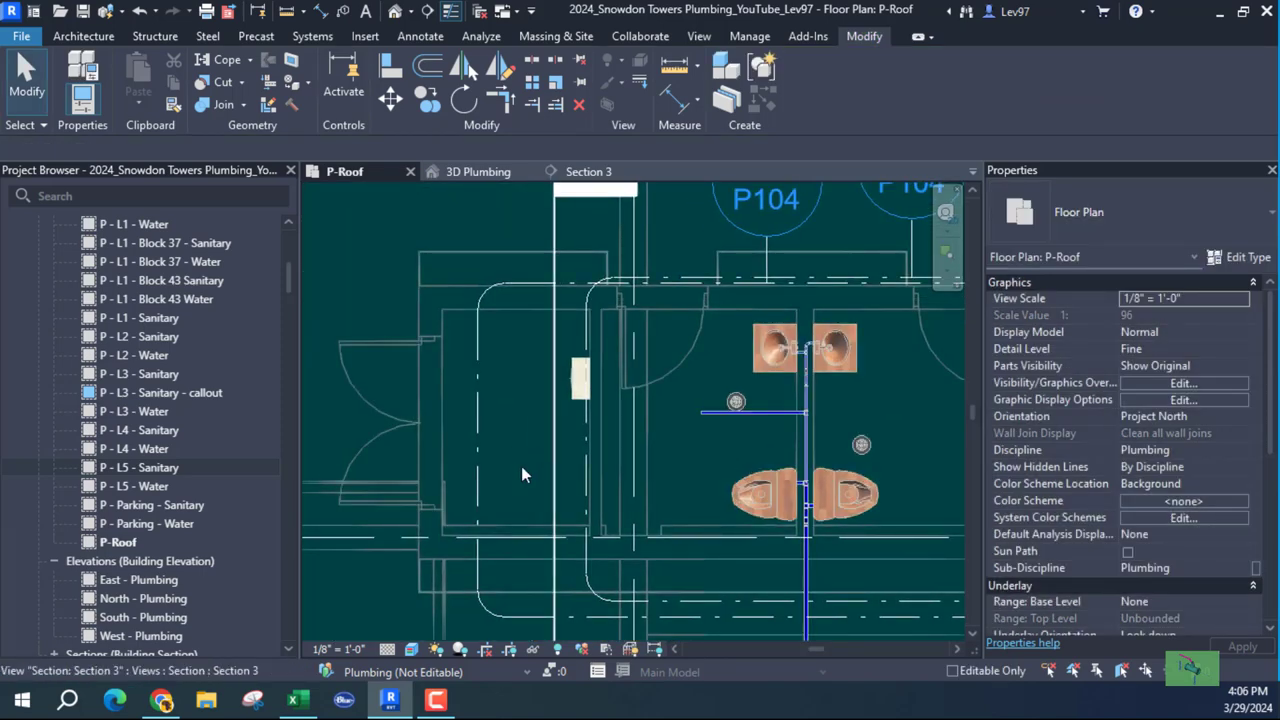
click(554, 475)
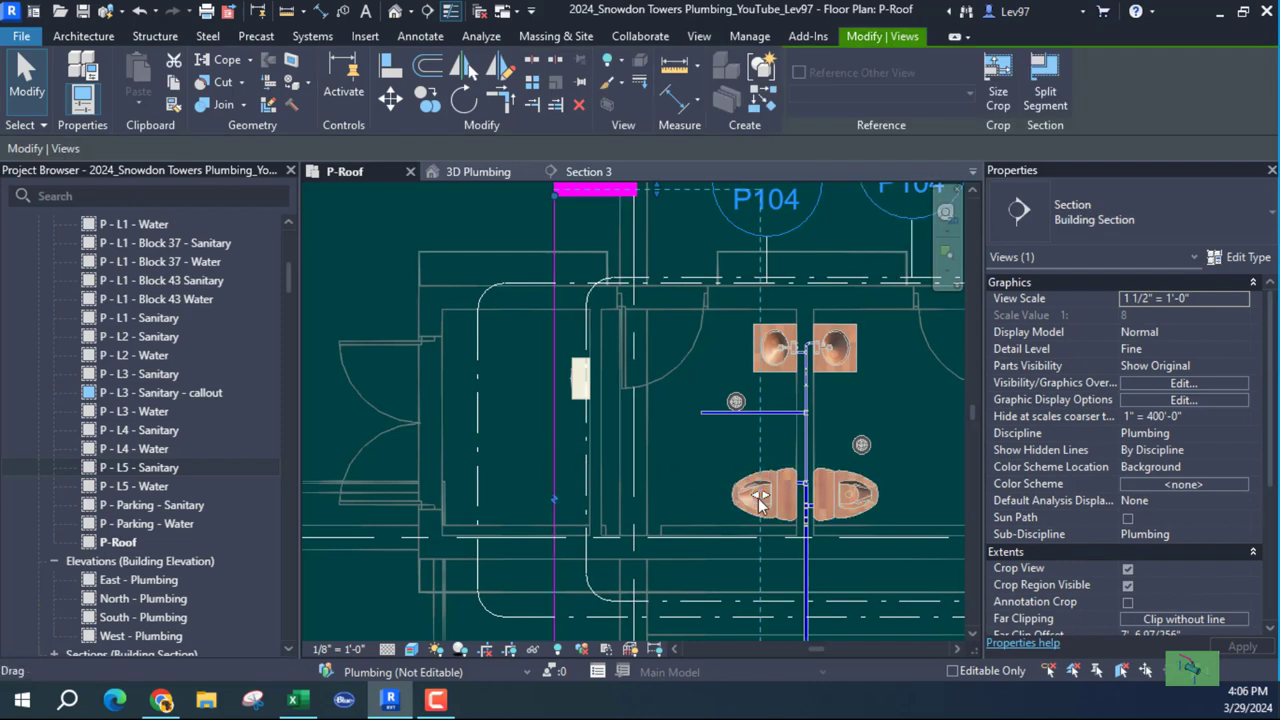
drag(756, 494, 590, 498)
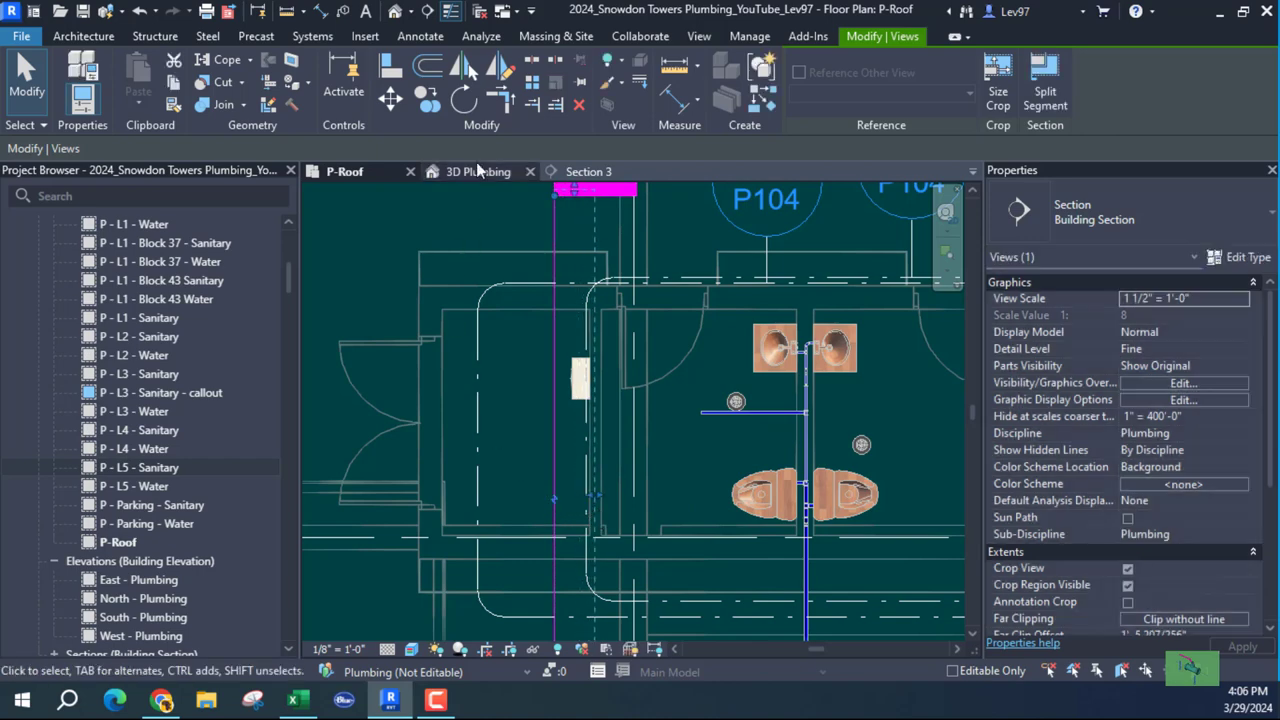
Rotate the Section 3 line by 90° and move it closer to the cold-water branch pipe.
click(460, 108)
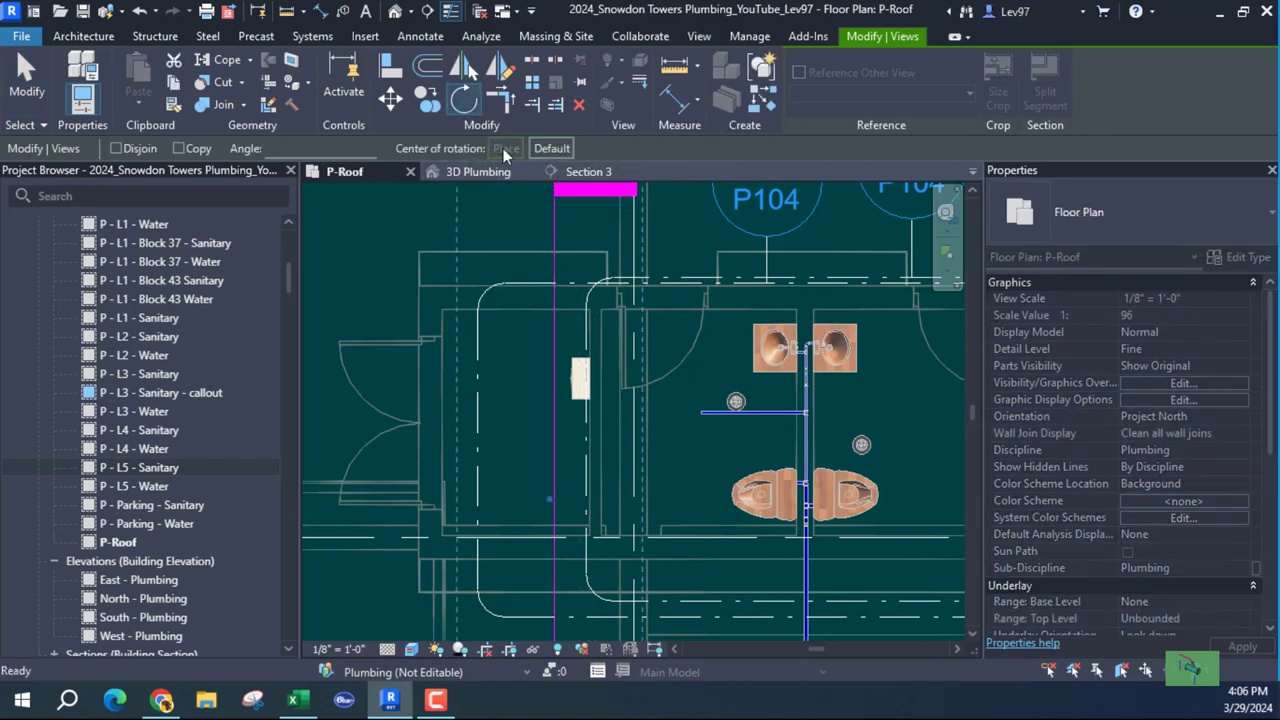
click(690, 457)
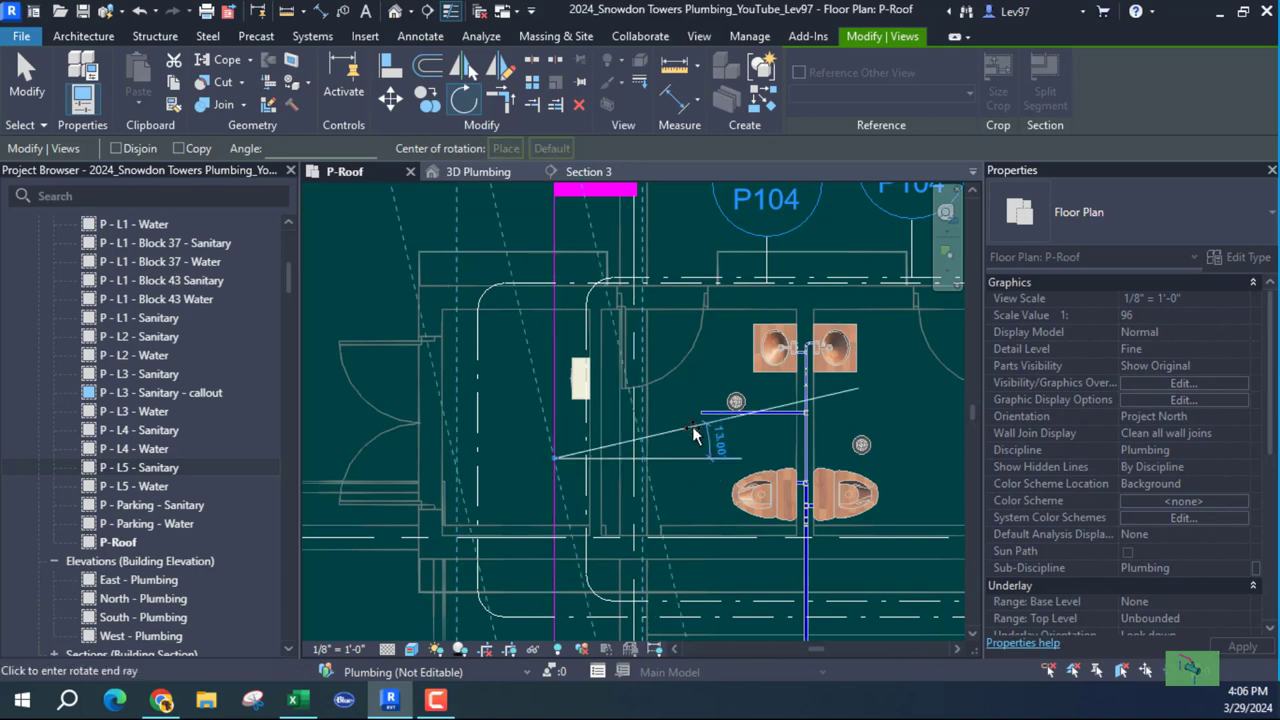
text(90)
key(Return)
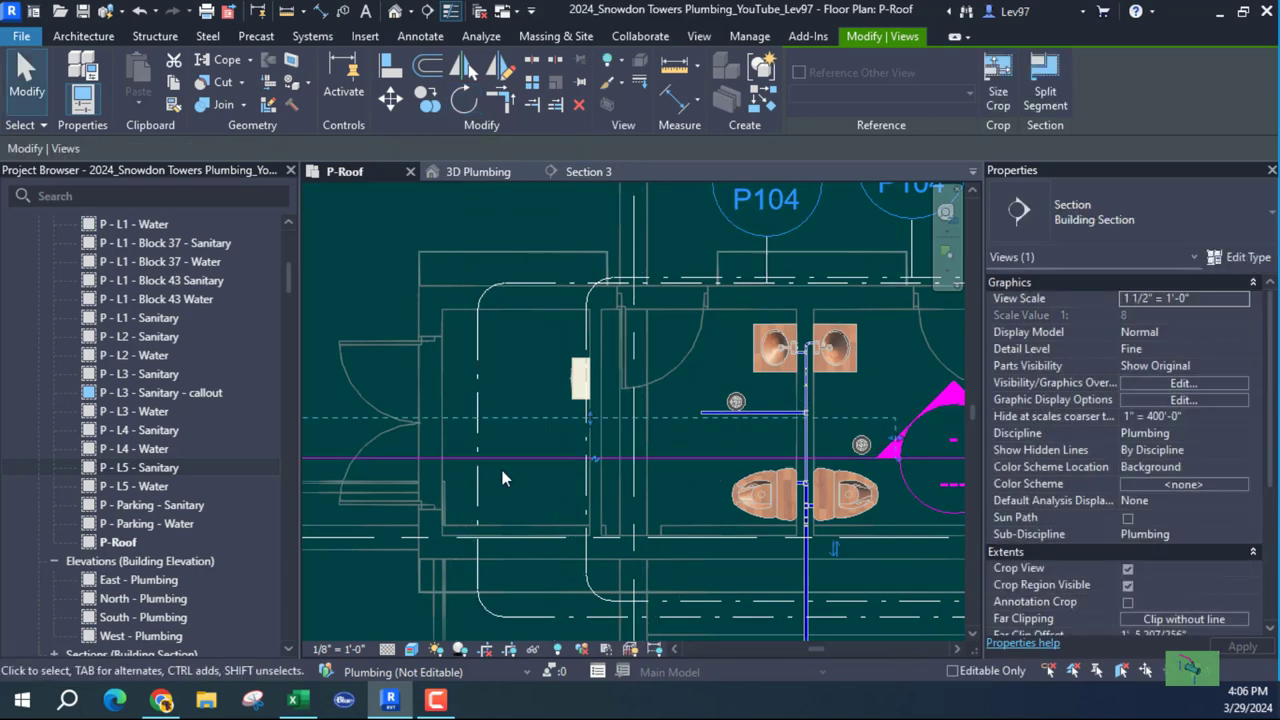
drag(592, 458, 592, 430)
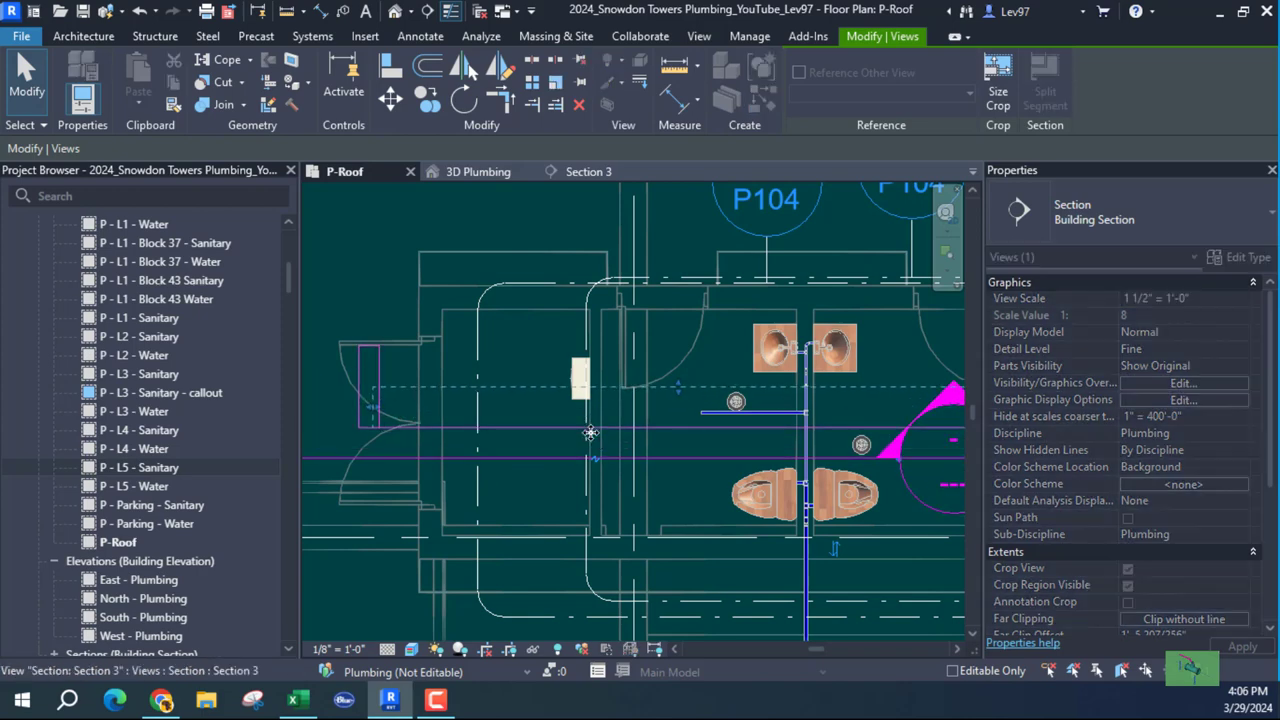
Select the cold-water branch pipe and examine its height relative to the floor drain and ducts in Section 3.
click(707, 421)
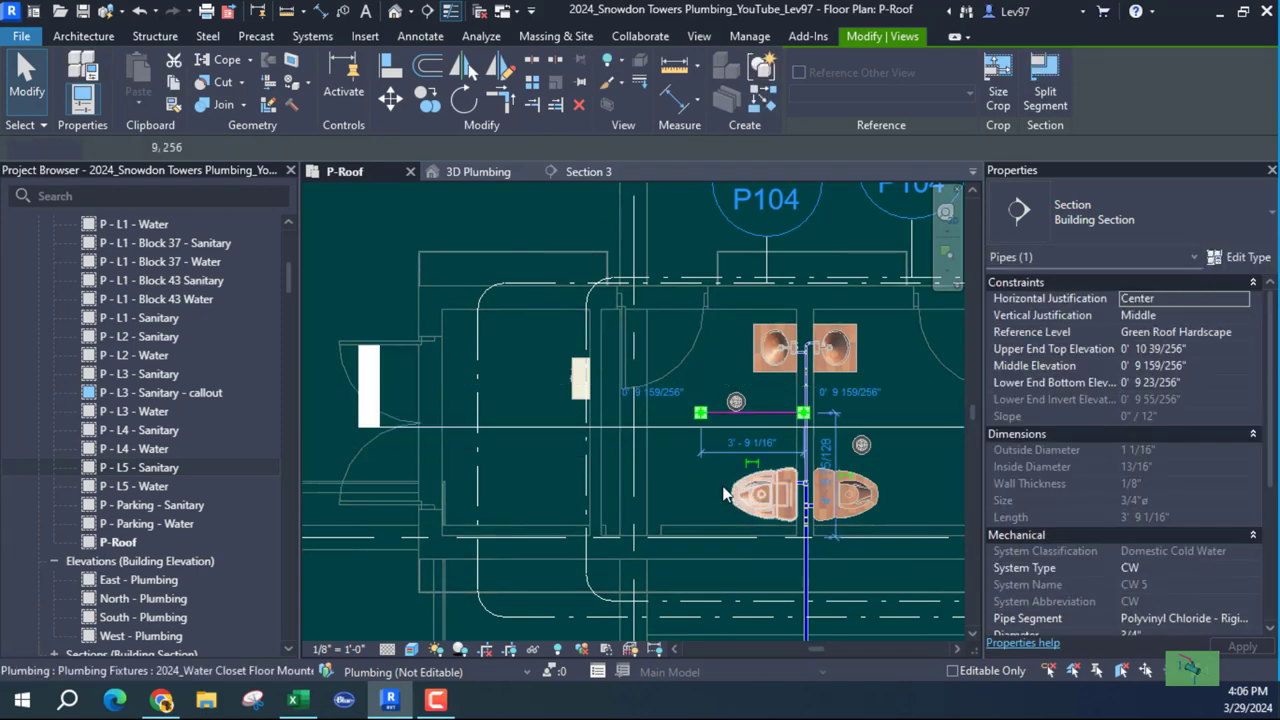
click(598, 171)
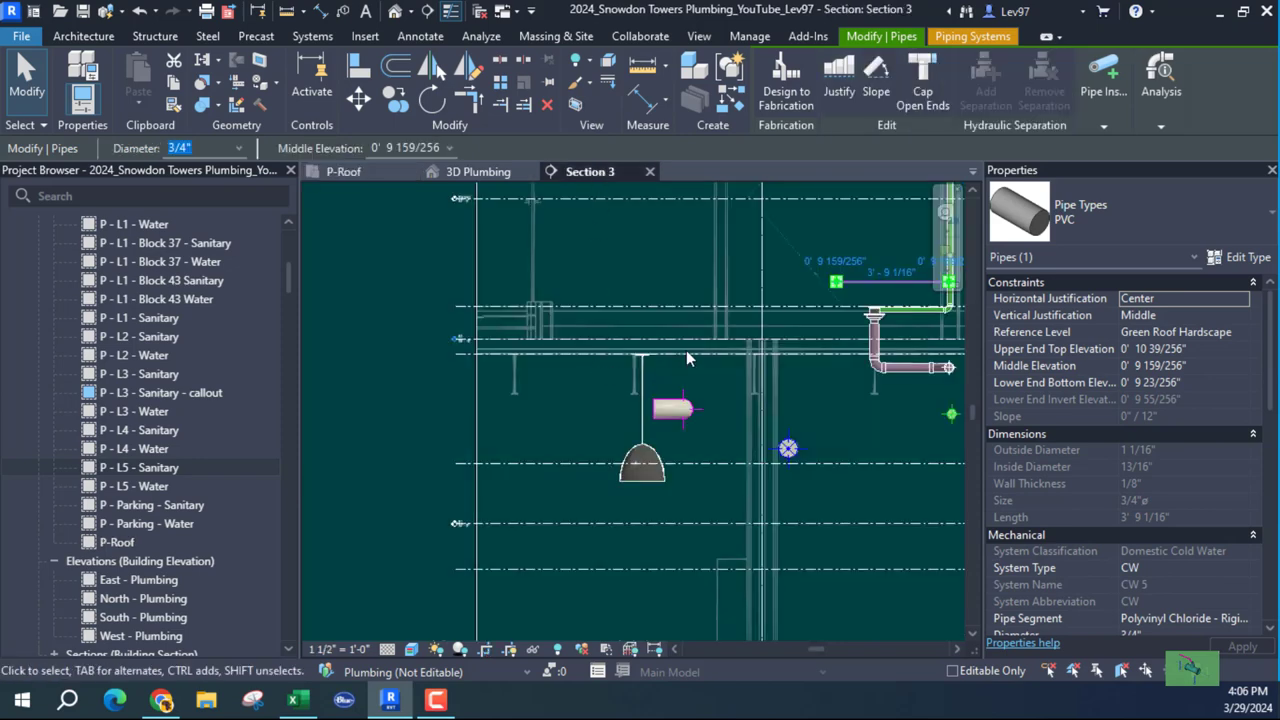
mouse_move(686, 350)
middle_down()
mouse_move(544, 350)
mouse_move(544, 367)
mouse_move(402, 377)
middle_up()
scroll(617, 326, up, 1)
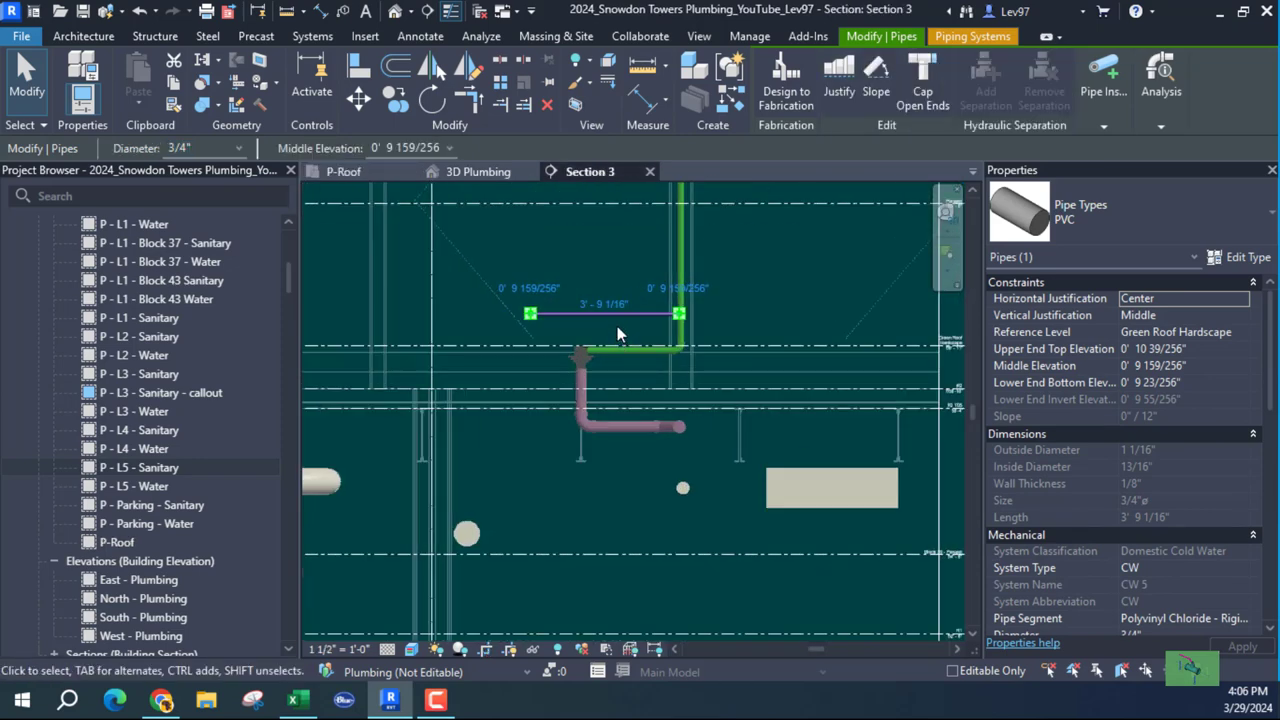
scroll(615, 323, up, 2)
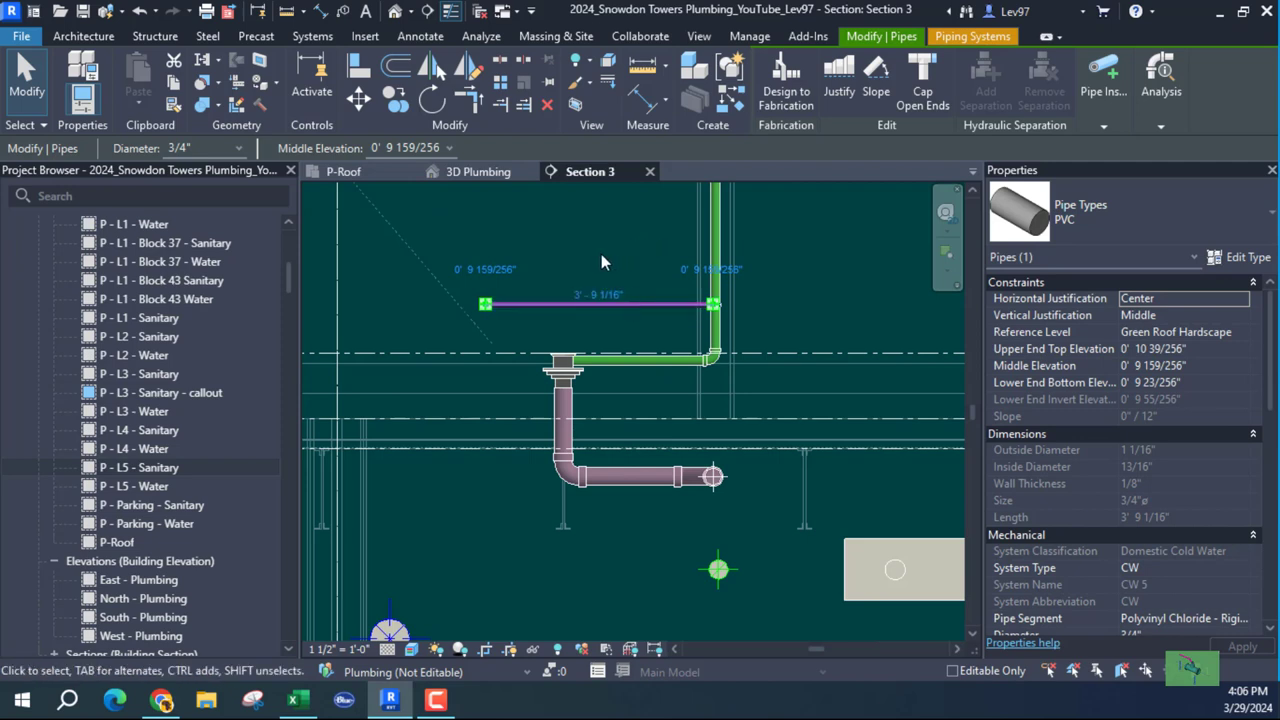
scroll(587, 276, down, 2)
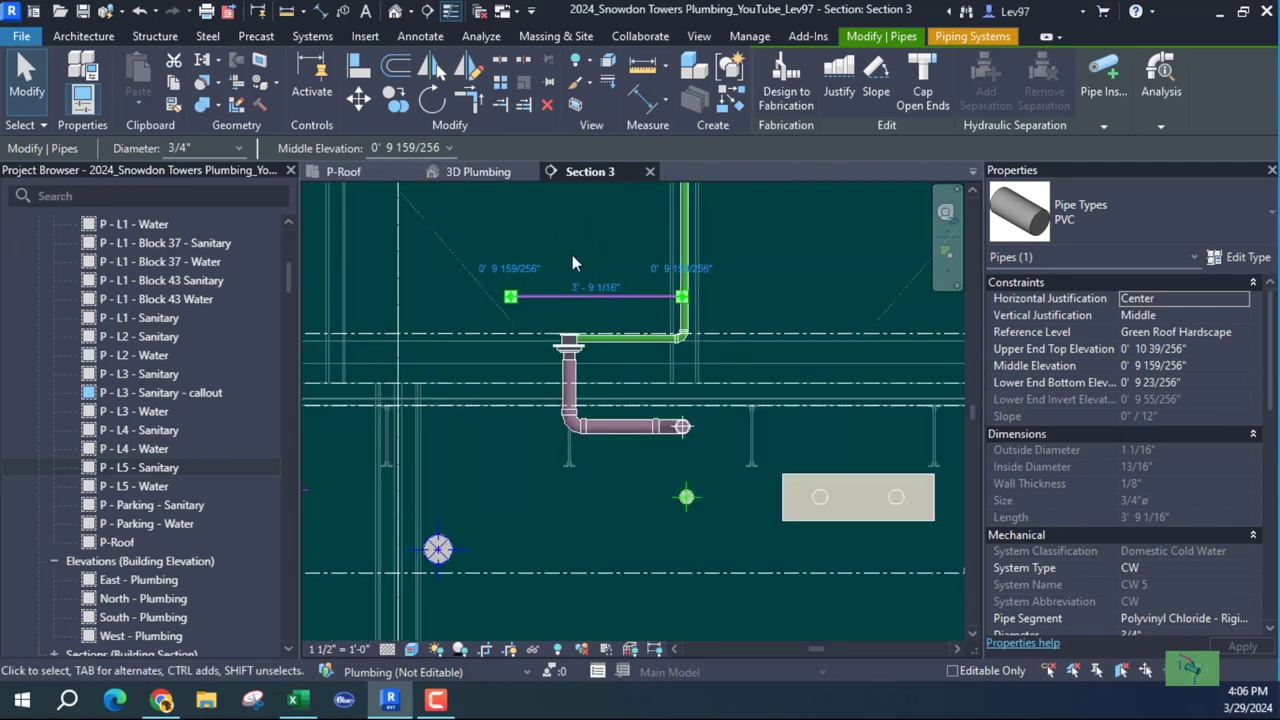
click(572, 255)
Return to the P-Roof plan and undo the Section 3 changes and the cold-water branch pipe.
click(345, 175)
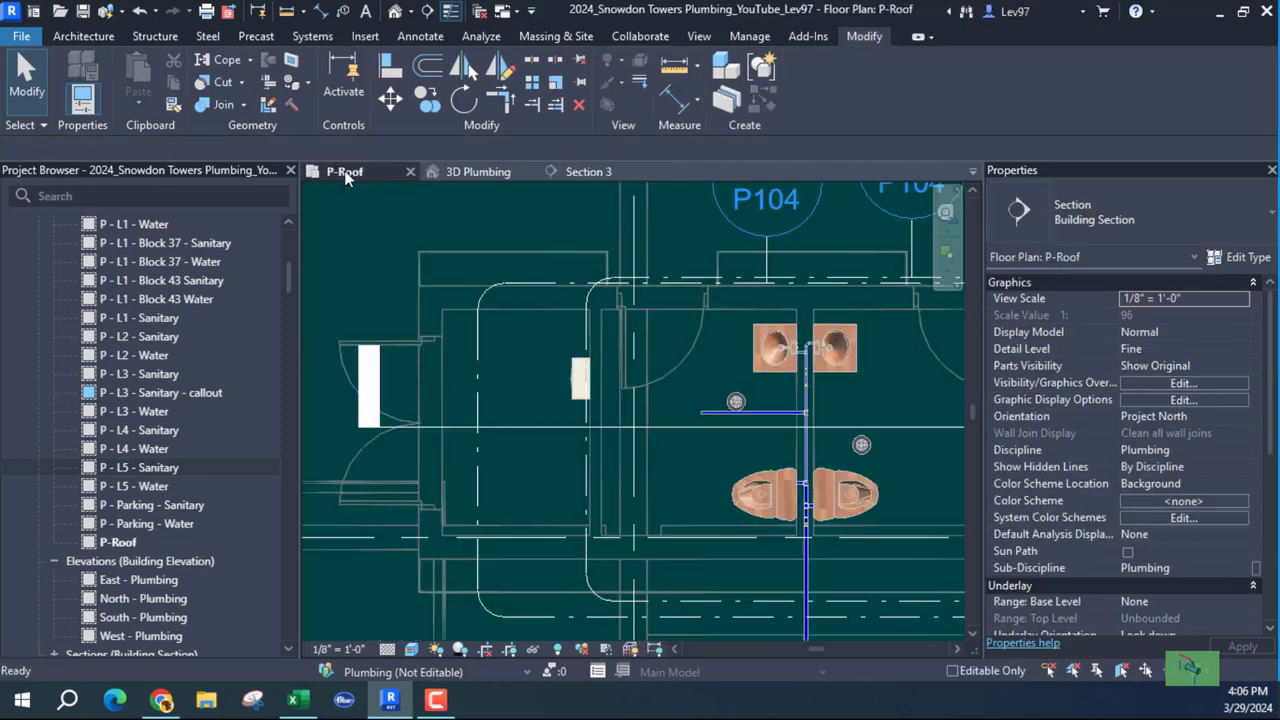
middle_drag(737, 350, 688, 281)
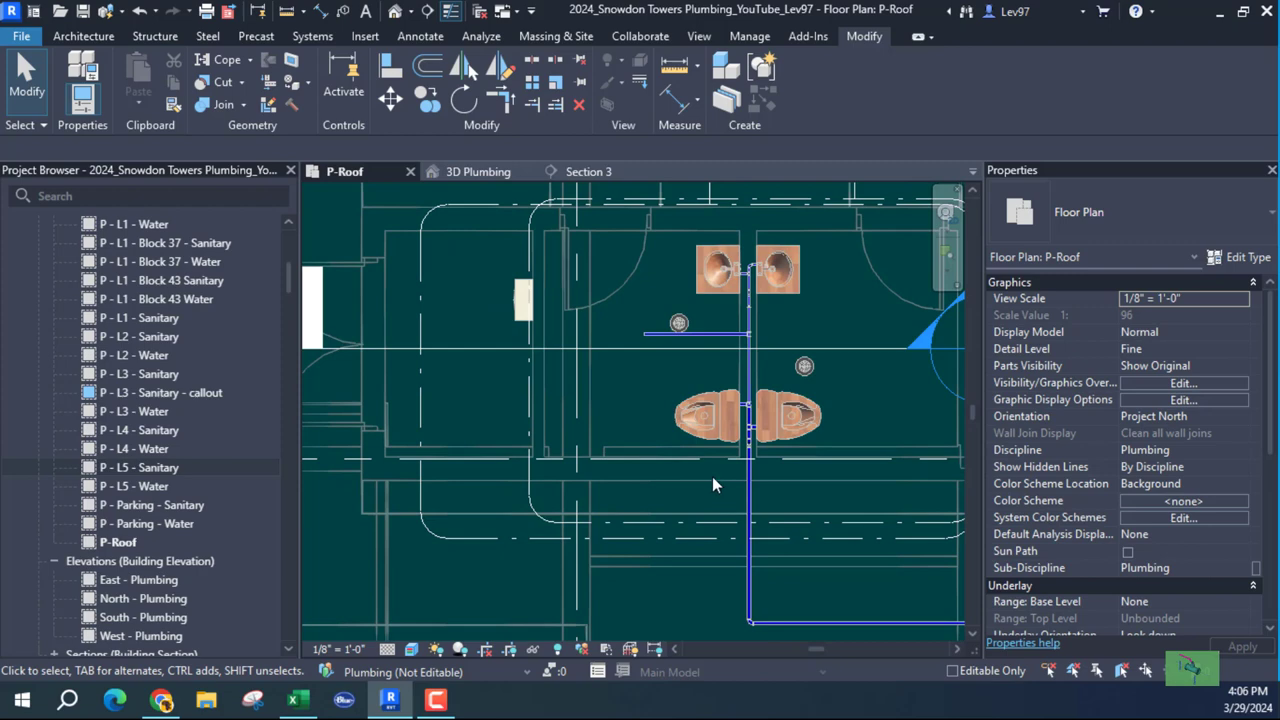
scroll(737, 330, up, 3)
scroll(693, 345, up, 2)
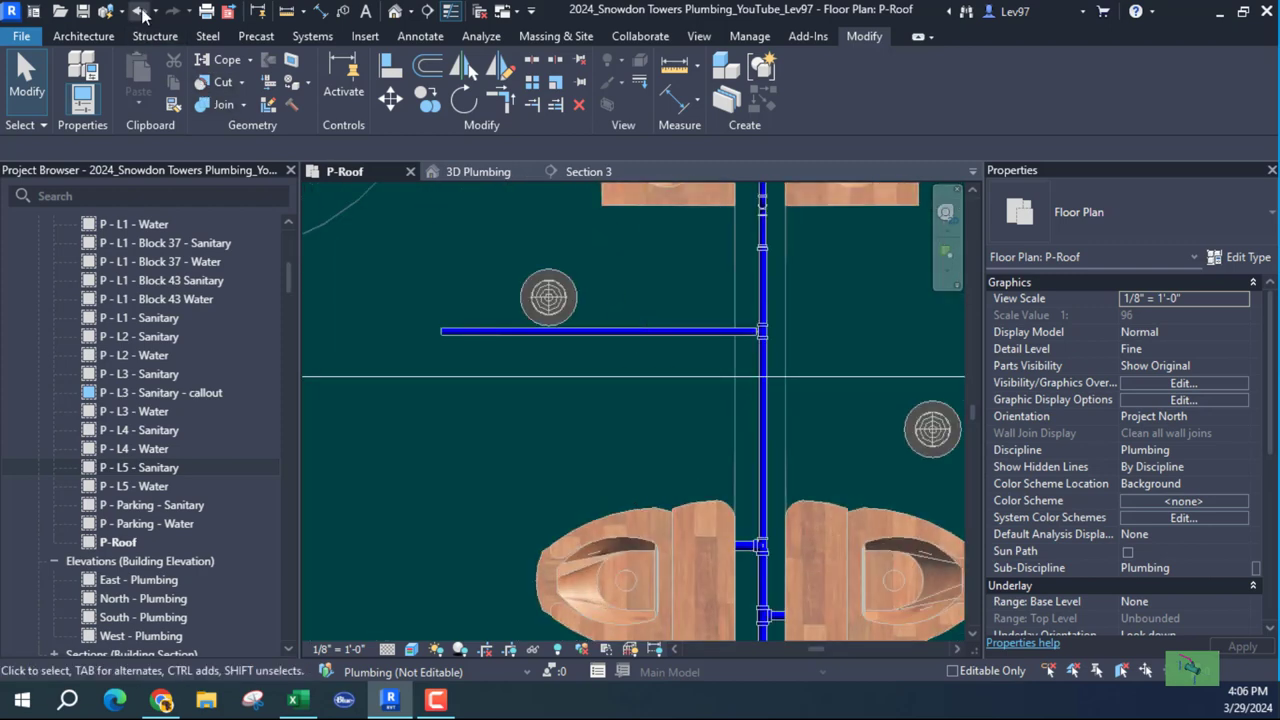
scroll(577, 358, down, 3)
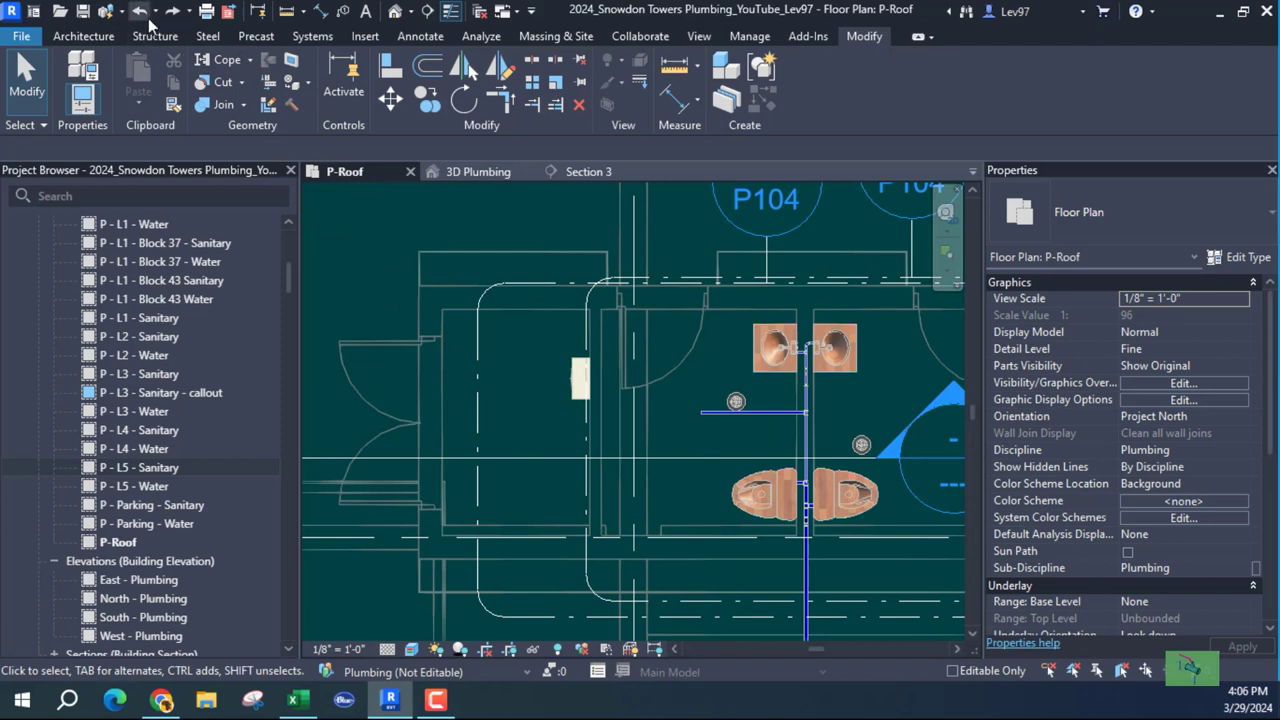
click(140, 12)
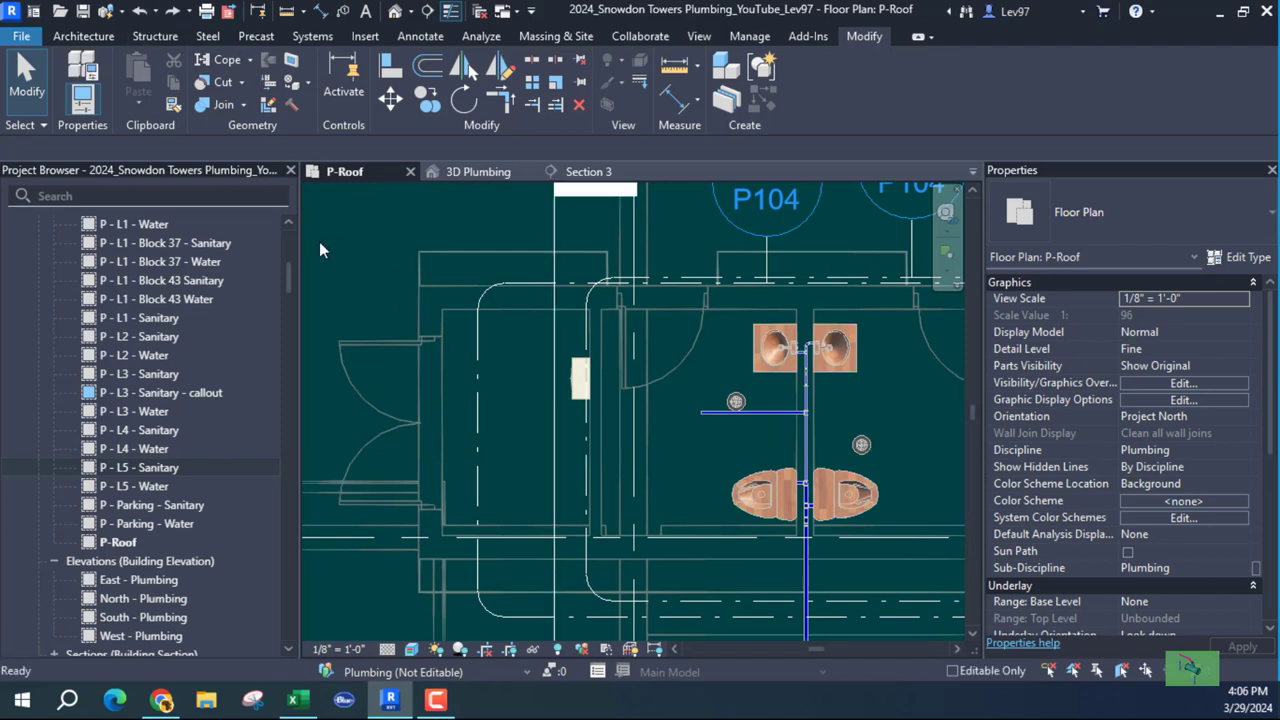
click(140, 12)
scroll(410, 410, down, 4)
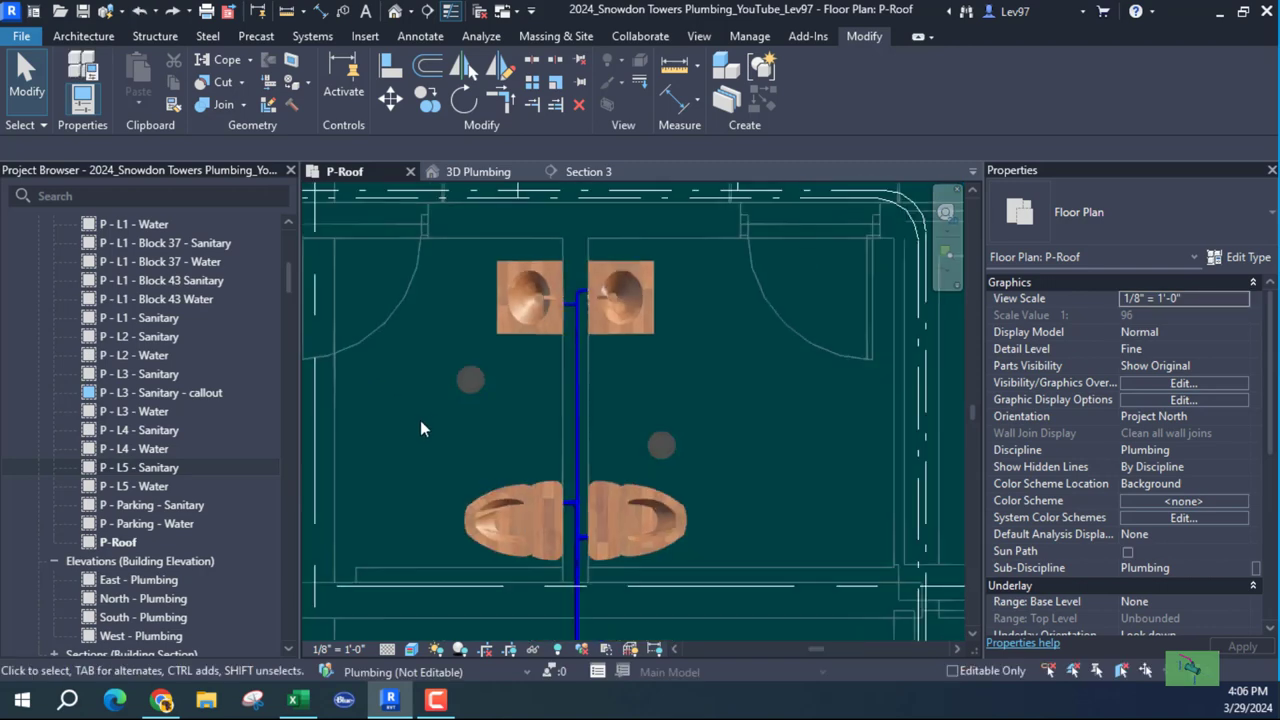
middle_drag(421, 431, 876, 376)
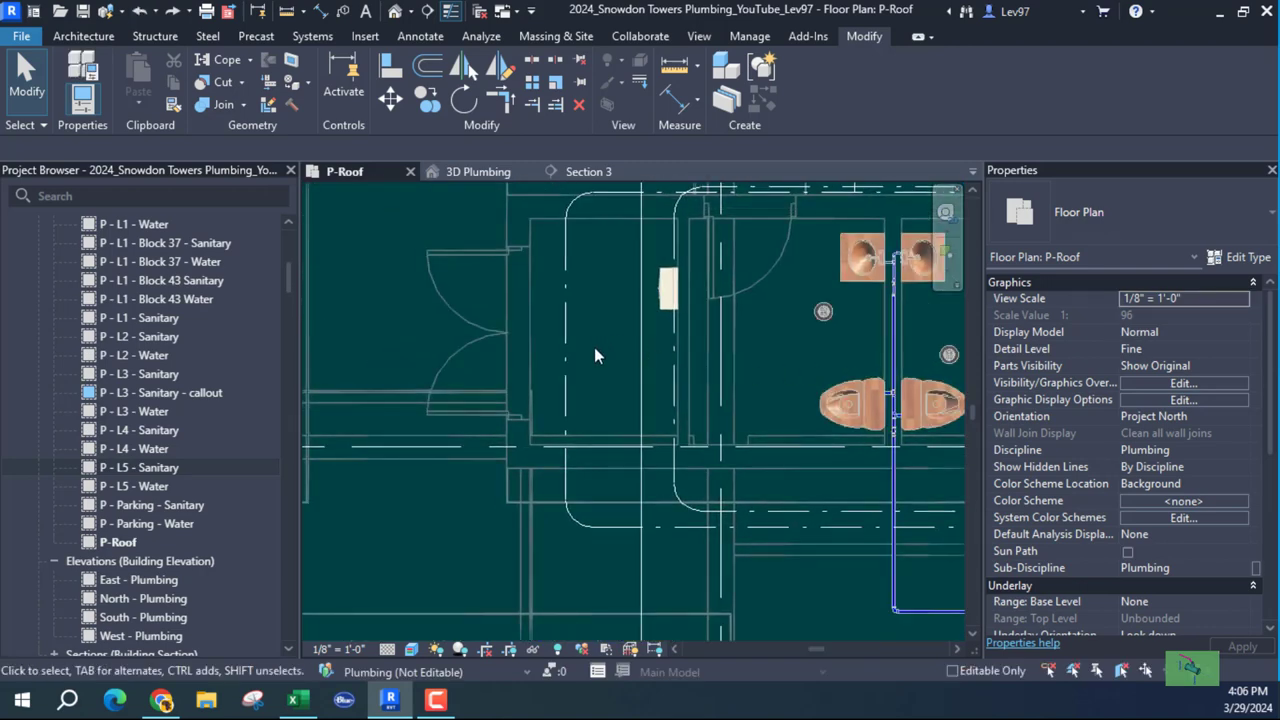
Select Section 3 in the P-Roof plan and reduce its far clip depth to about 2'-0".
click(637, 389)
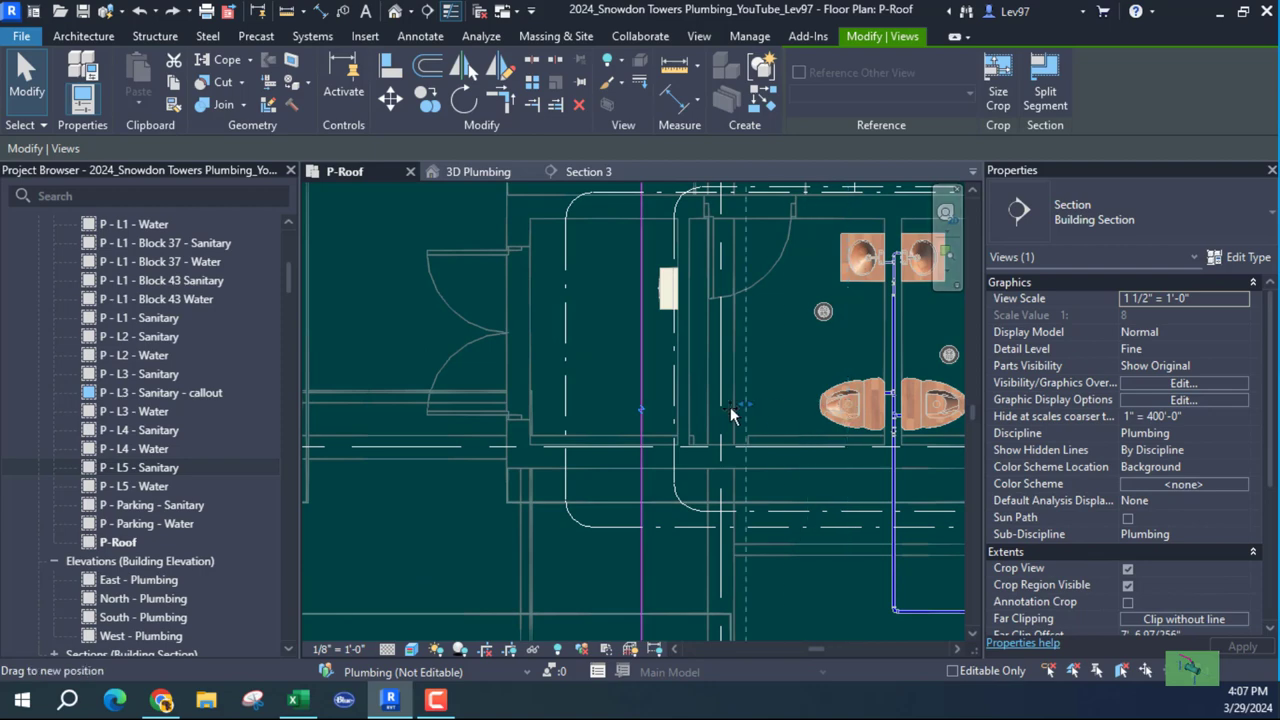
middle_drag(795, 390, 524, 340)
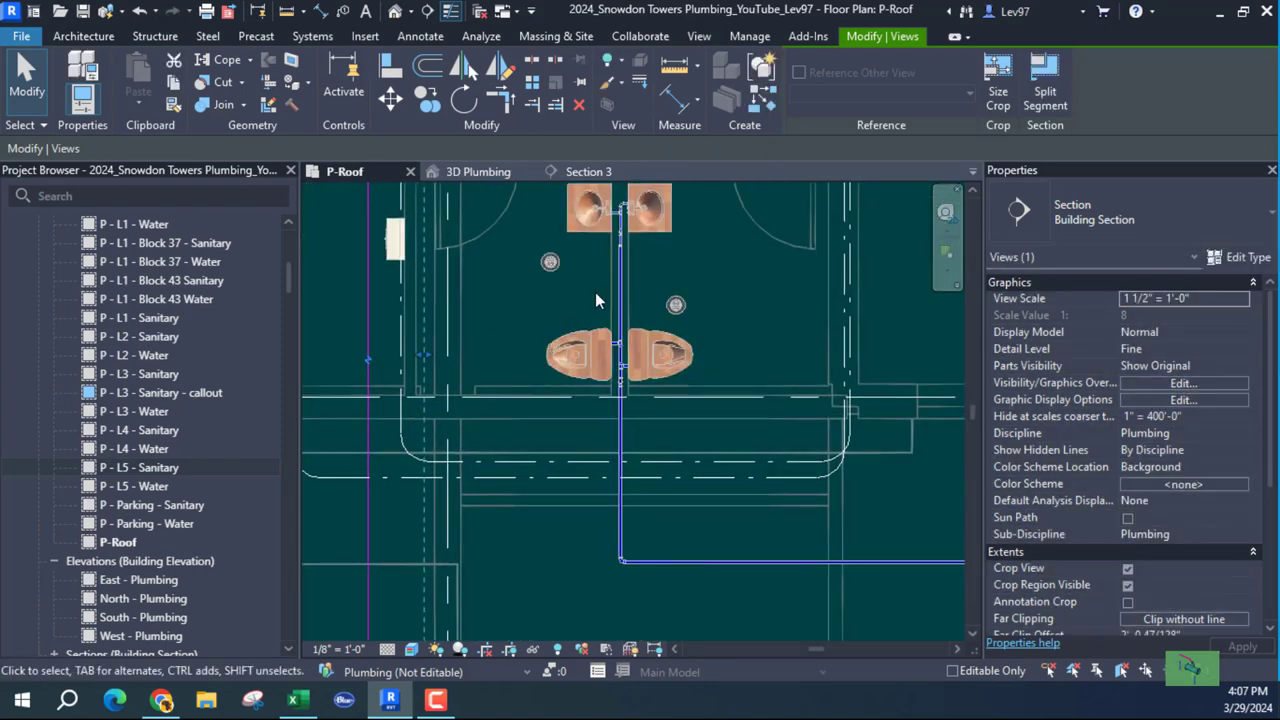
scroll(620, 390, up, 3)
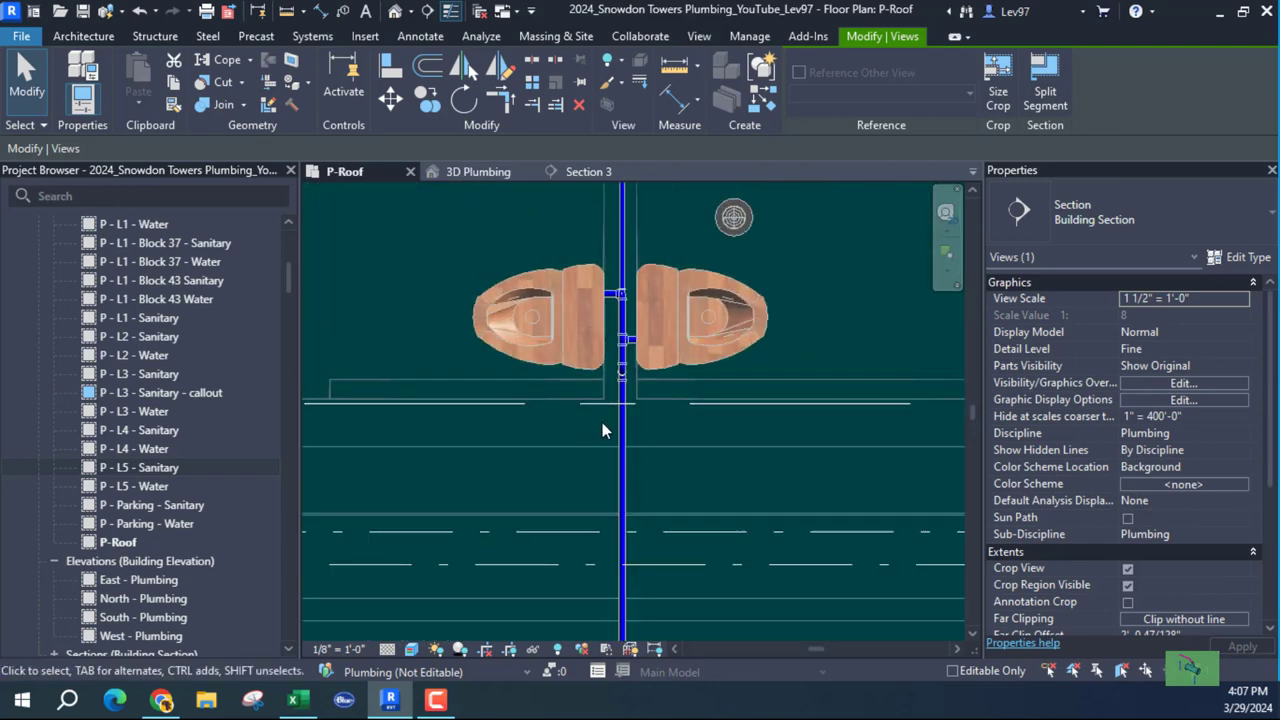
scroll(606, 429, down, 2)
middle_drag(606, 429, 757, 425)
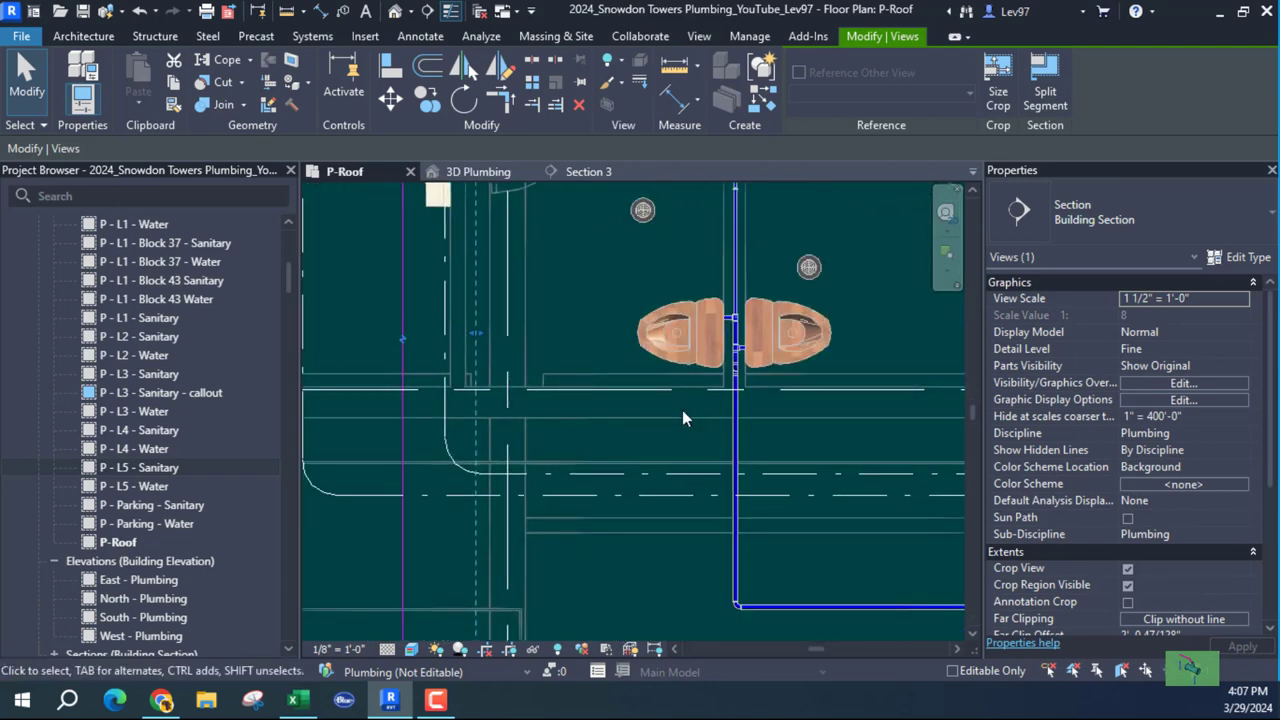
middle_drag(693, 401, 656, 413)
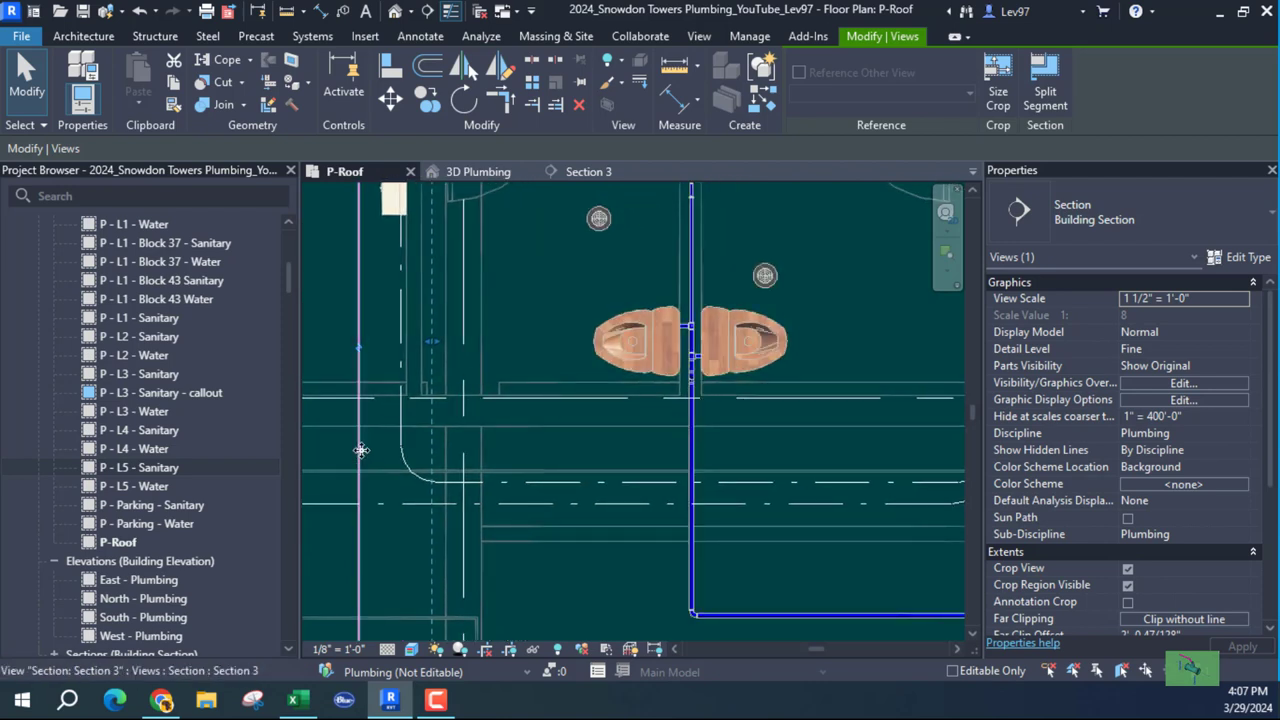
Draw a short 1" PVC cold-water branch, about 1'-1" long, perpendicular to the main pipe just outside the restroom wall, matching the existing pipe.
scroll(667, 390, up, 3)
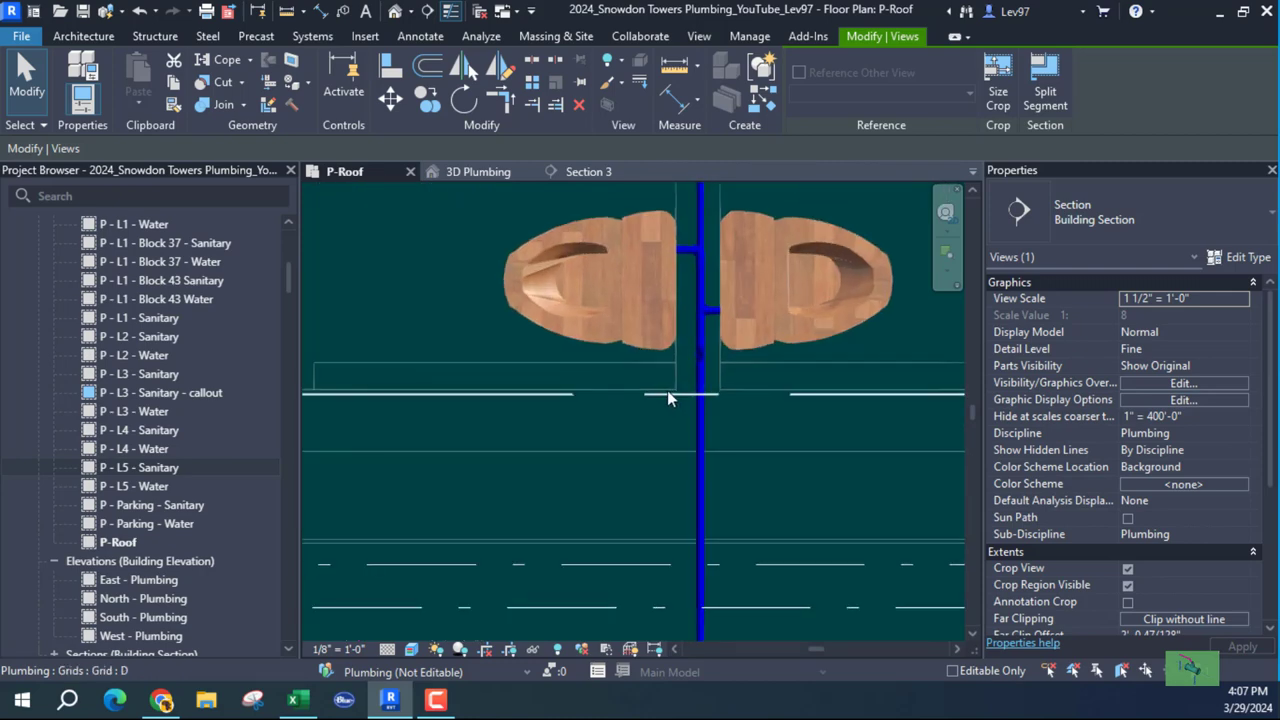
scroll(659, 391, down, 4)
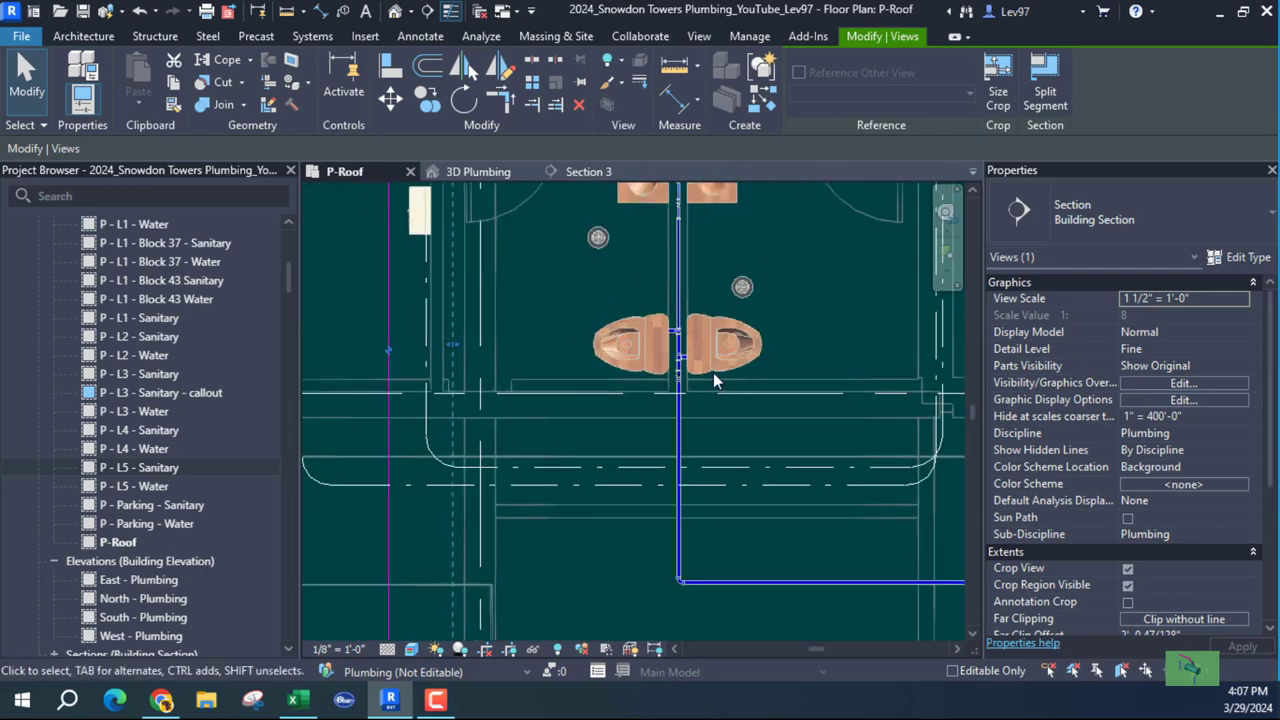
scroll(673, 405, up, 3)
scroll(673, 400, up, 3)
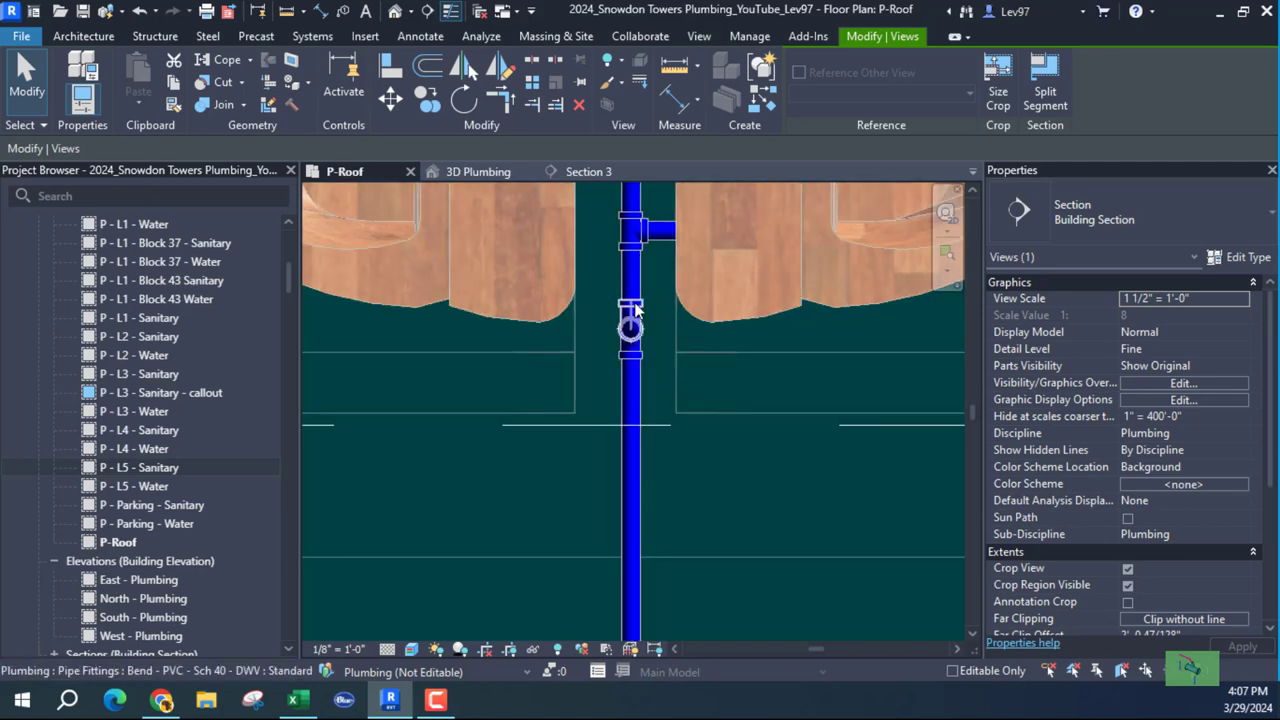
click(631, 484)
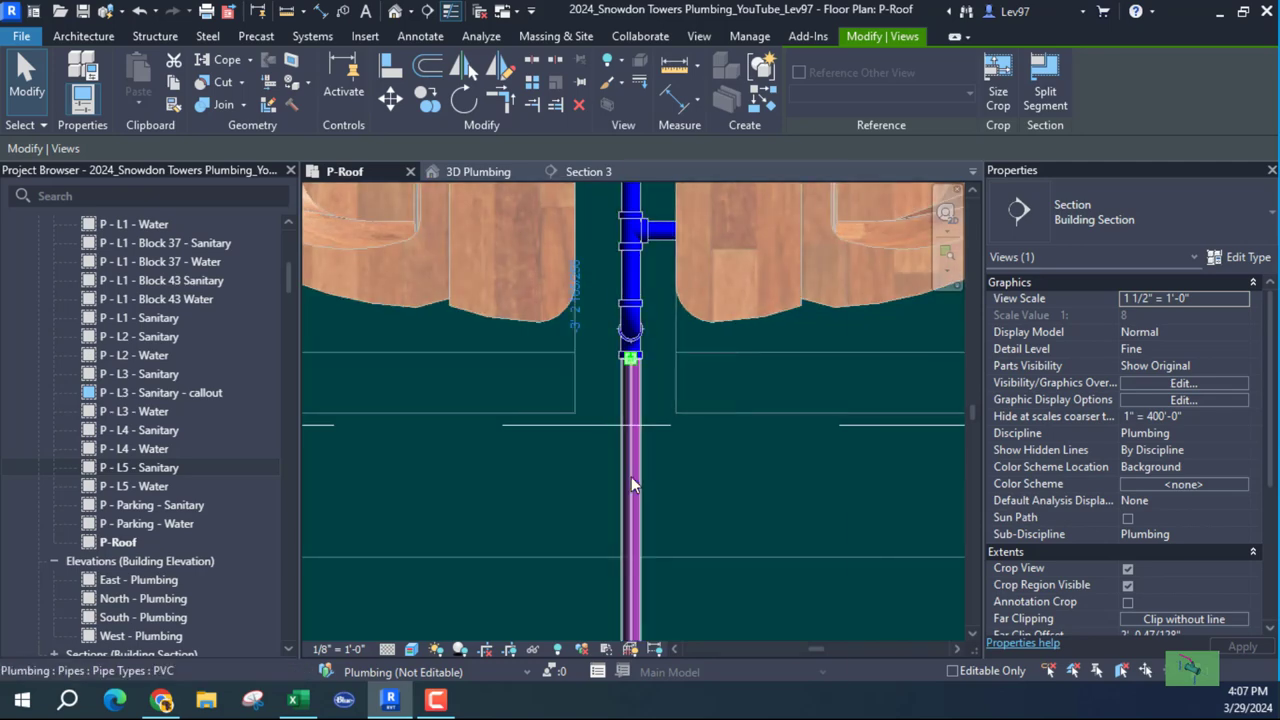
right_click(631, 476)
click(694, 299)
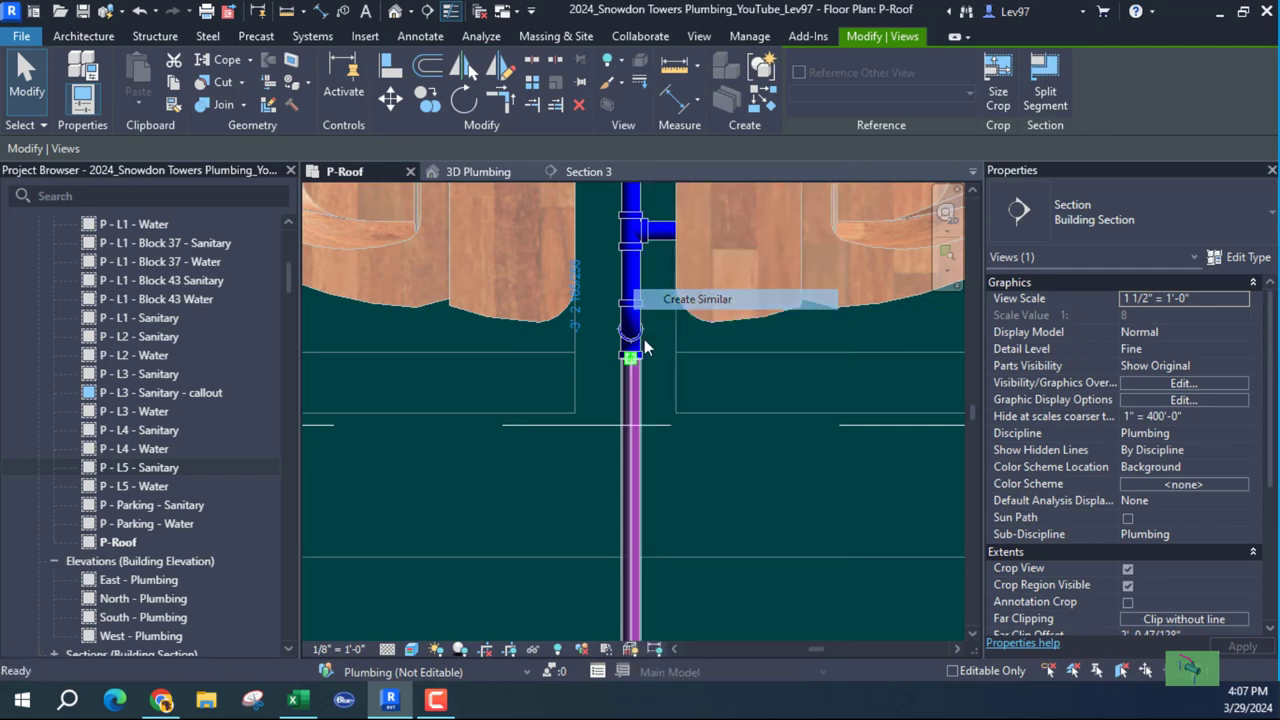
click(631, 463)
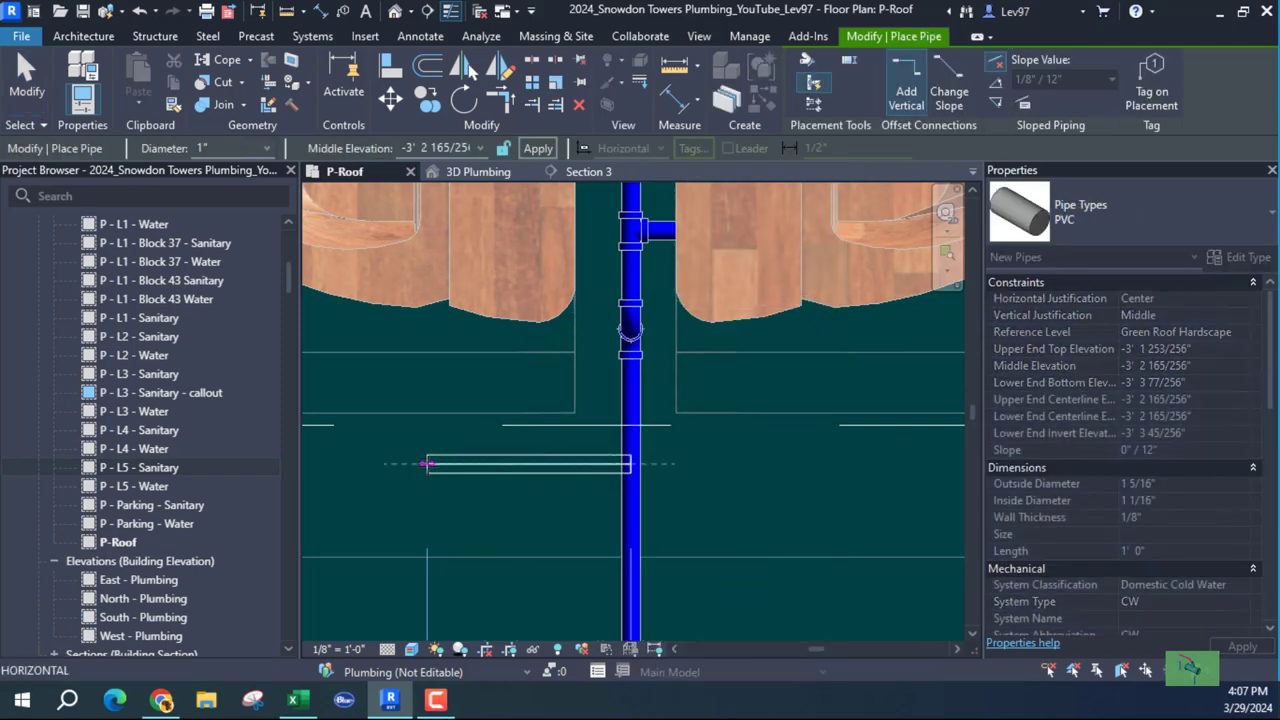
click(427, 464)
key(Escape)
key(Escape)
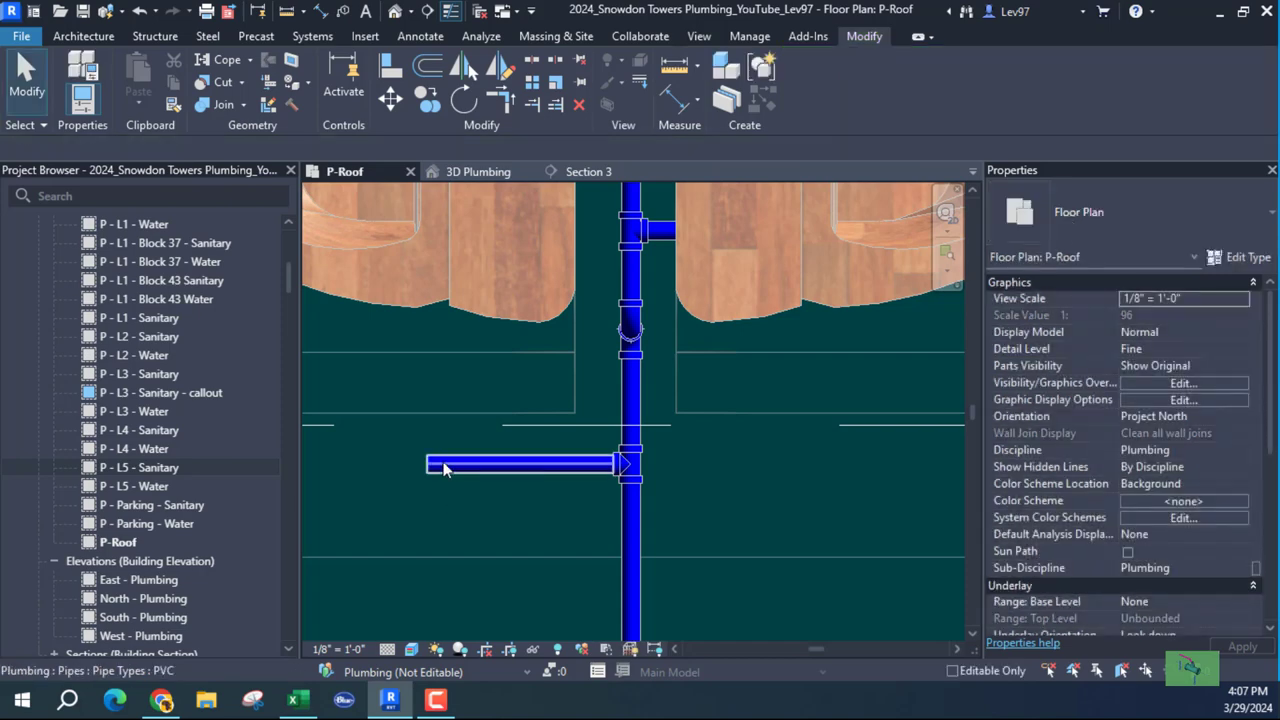
click(475, 473)
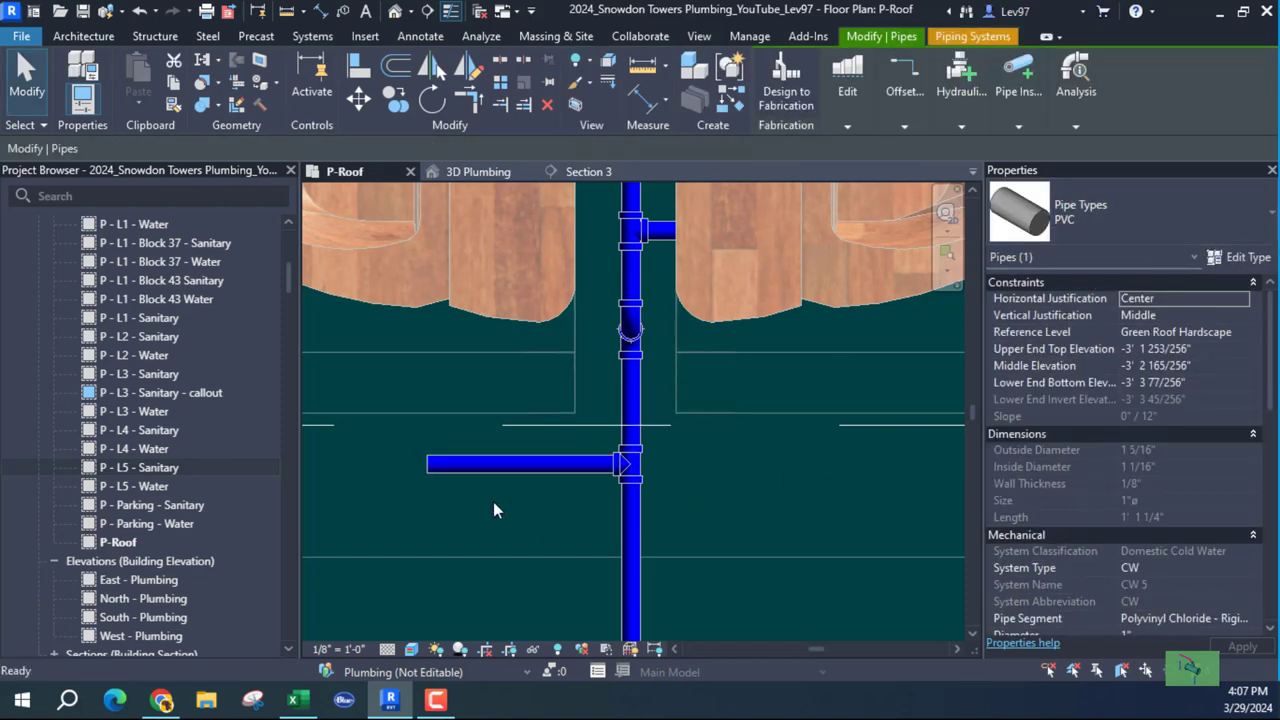
click(493, 501)
Move the Section 3 line closer to the new cold-water branch pipe.
scroll(487, 524, down, 2)
middle_drag(487, 524, 644, 477)
scroll(703, 455, down, 2)
scroll(508, 501, down, 1)
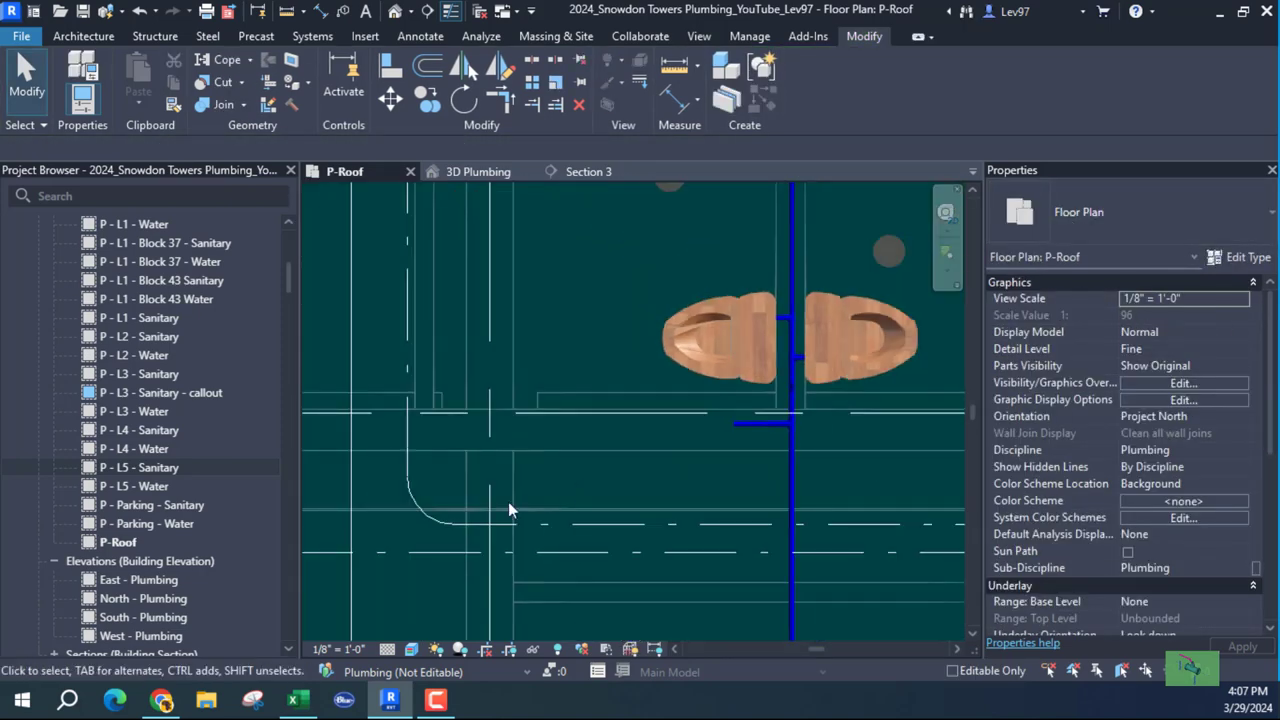
scroll(335, 441, up, 1)
click(350, 436)
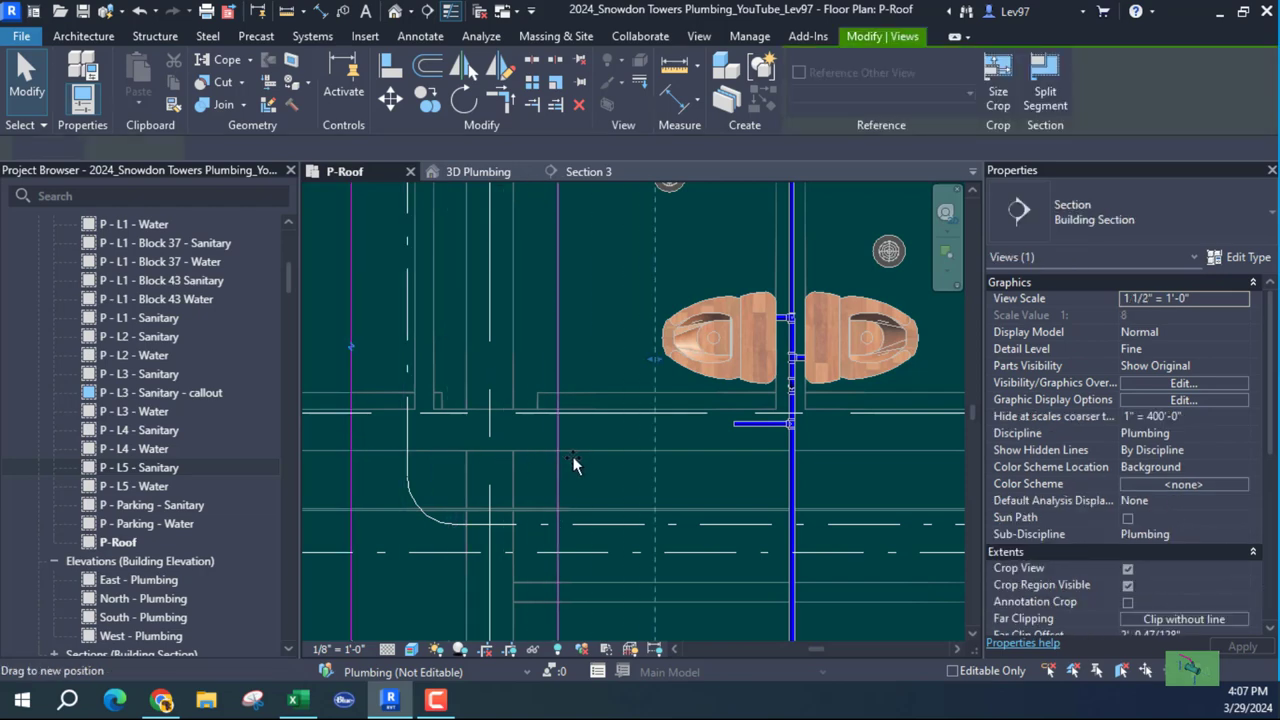
Rotate Section 3 by 90° about a point on its line and move it just beside the cold-water branch pipe.
click(463, 99)
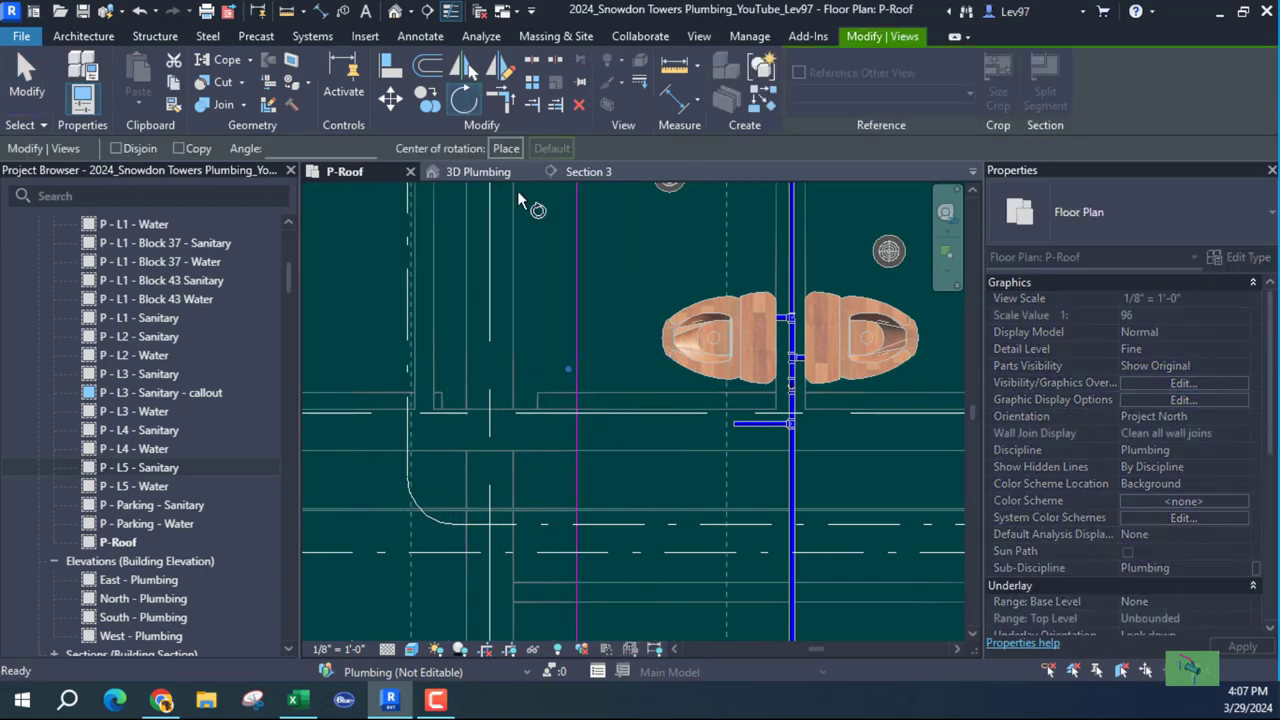
click(505, 149)
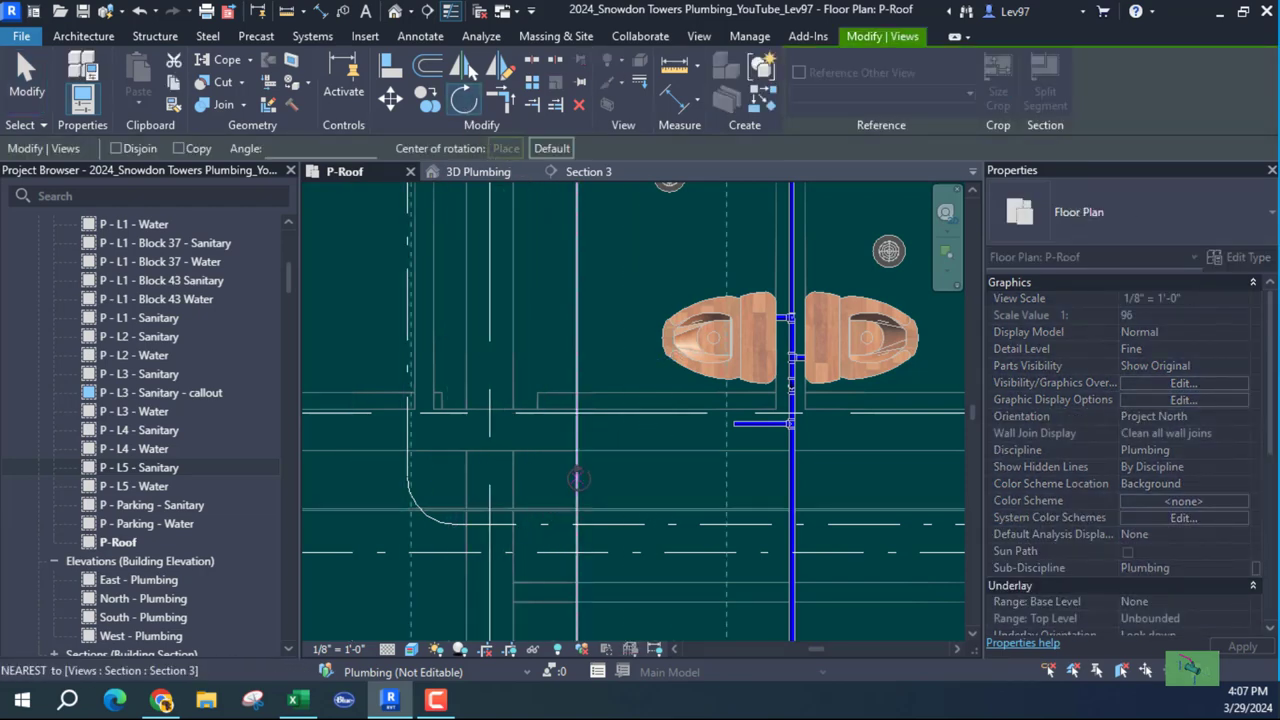
click(577, 478)
click(735, 478)
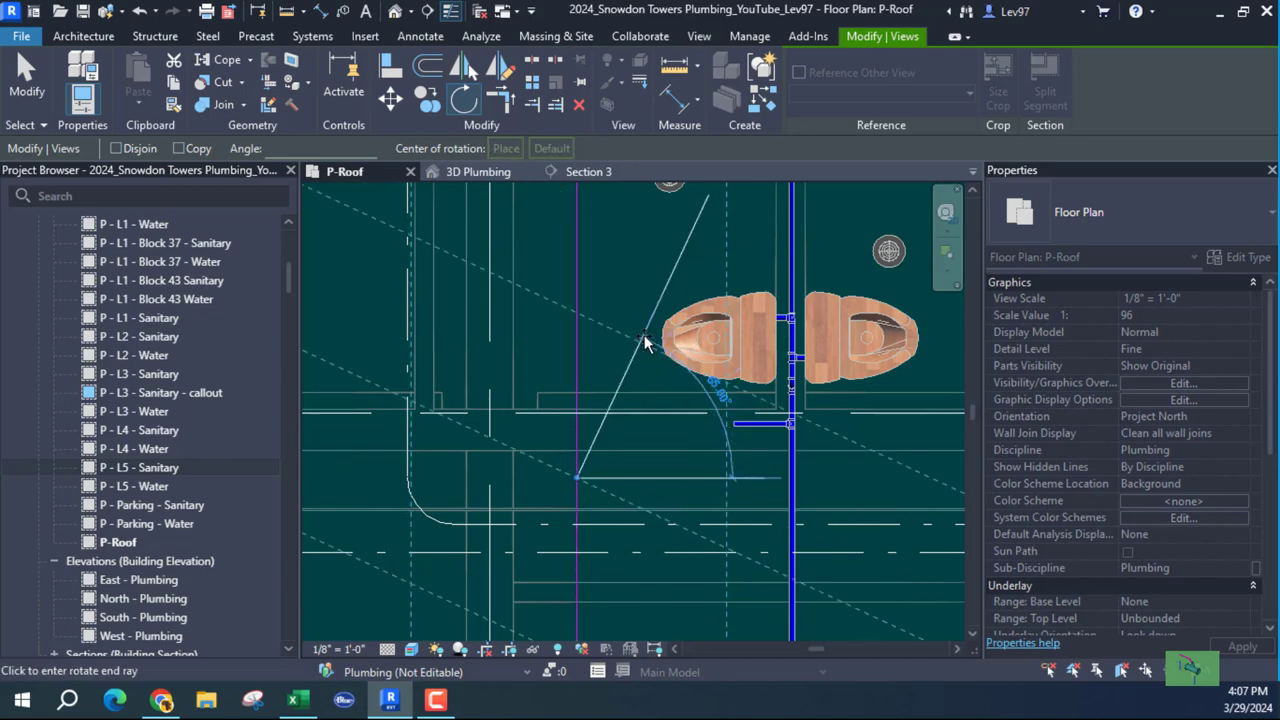
text(90)
key(Return)
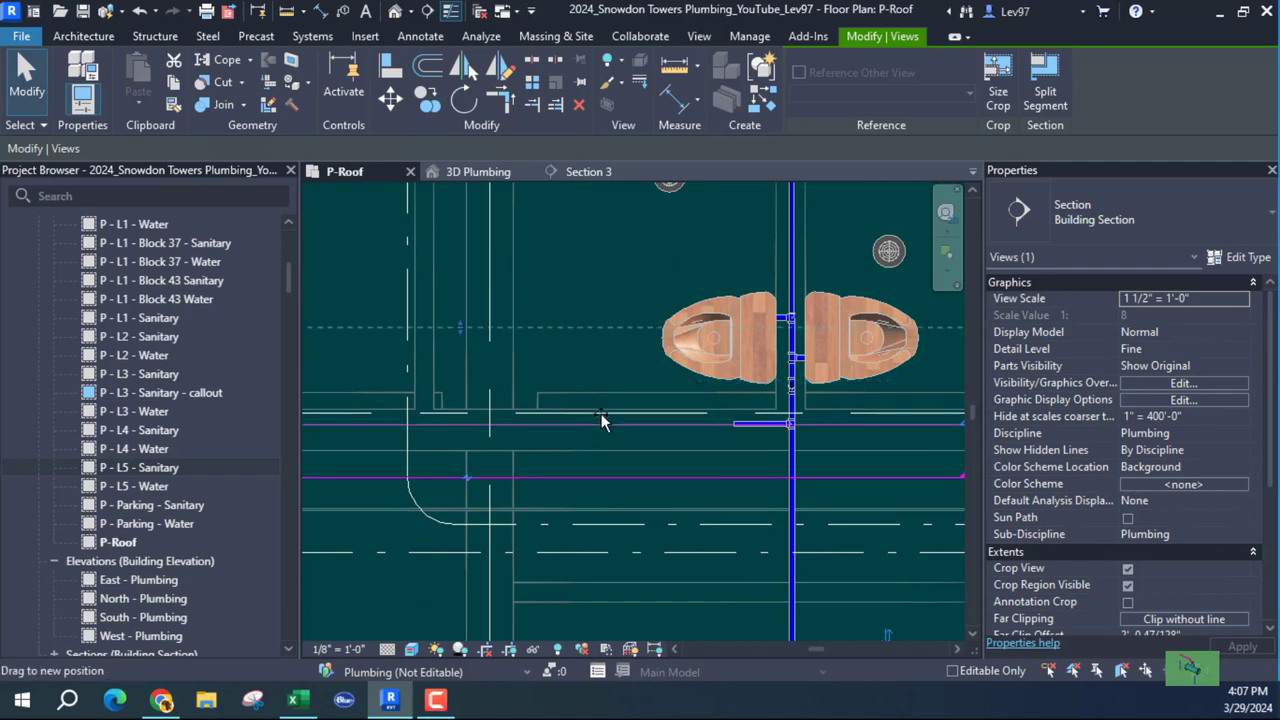
drag(592, 486, 592, 434)
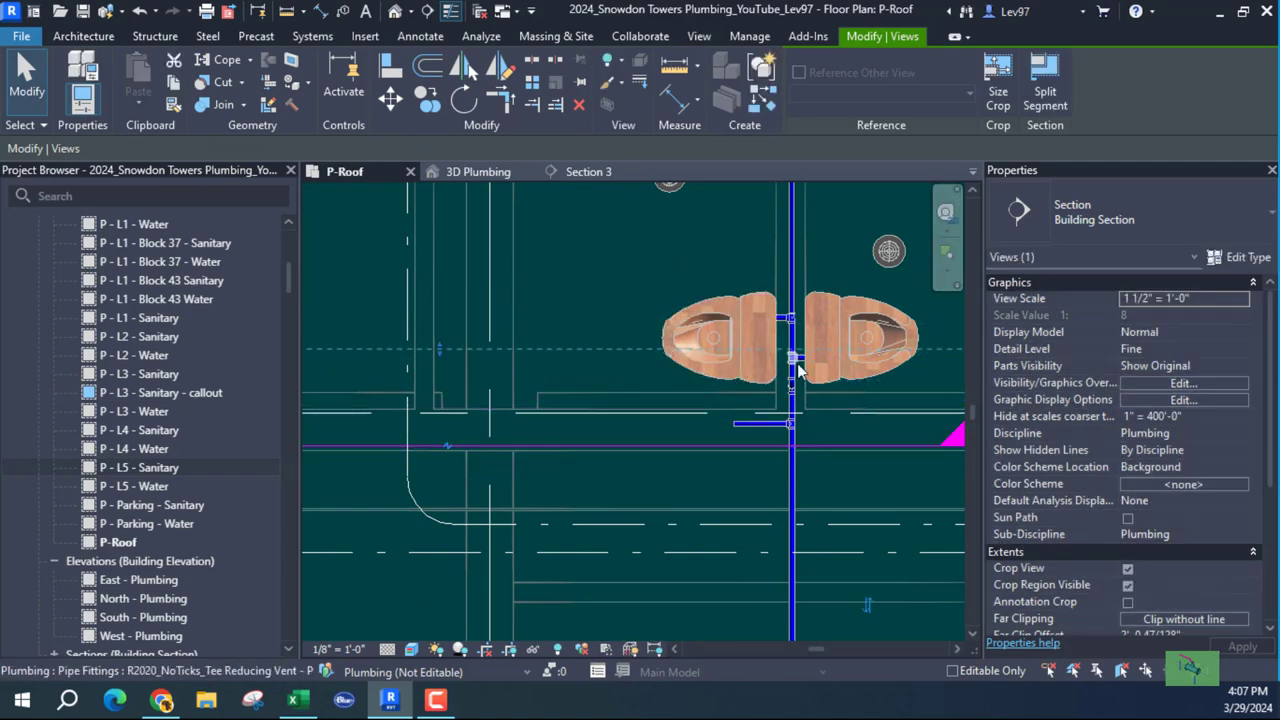
Select the cold-water branch pipe and examine it in Section 3 relative to the floor drain and duct.
click(758, 426)
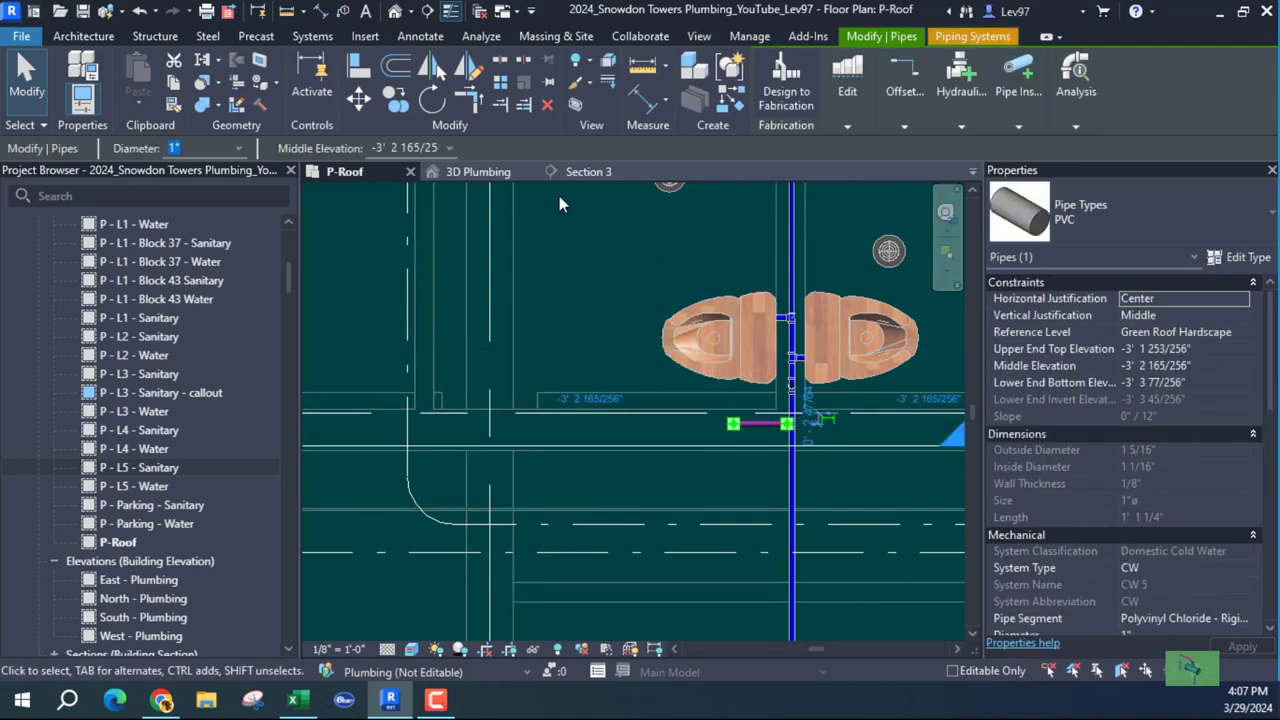
click(590, 172)
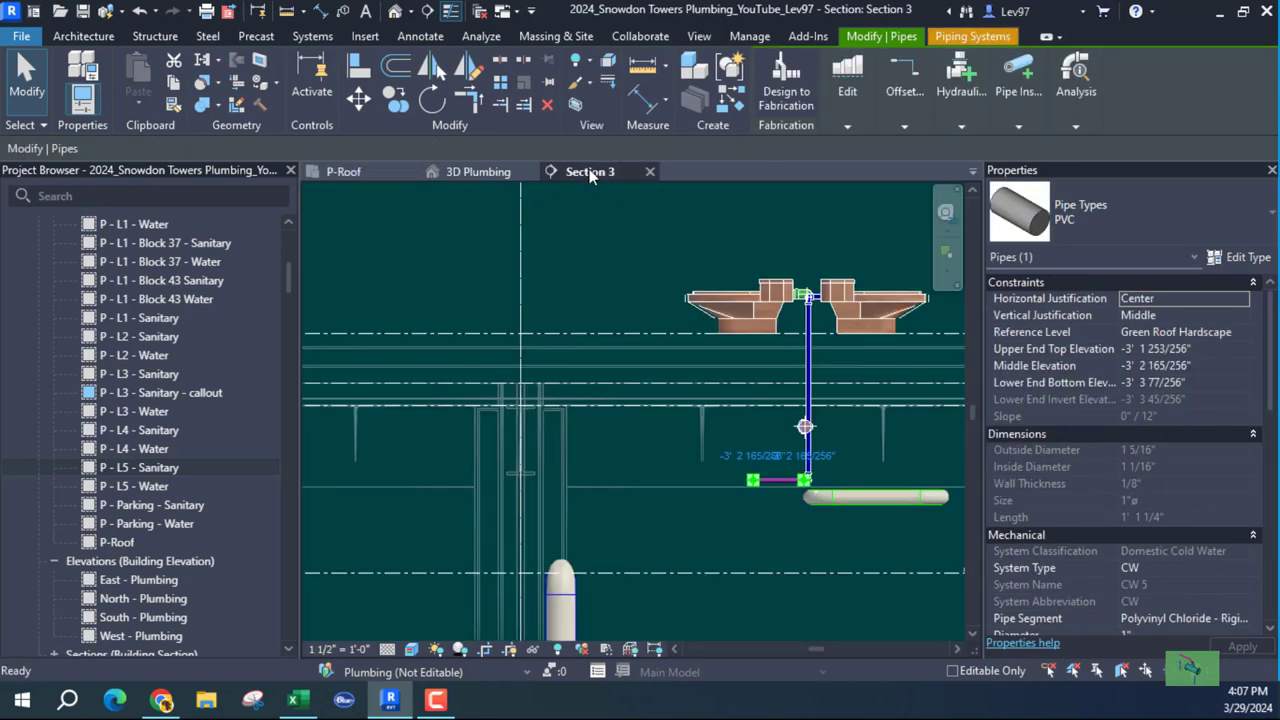
scroll(775, 452, up, 3)
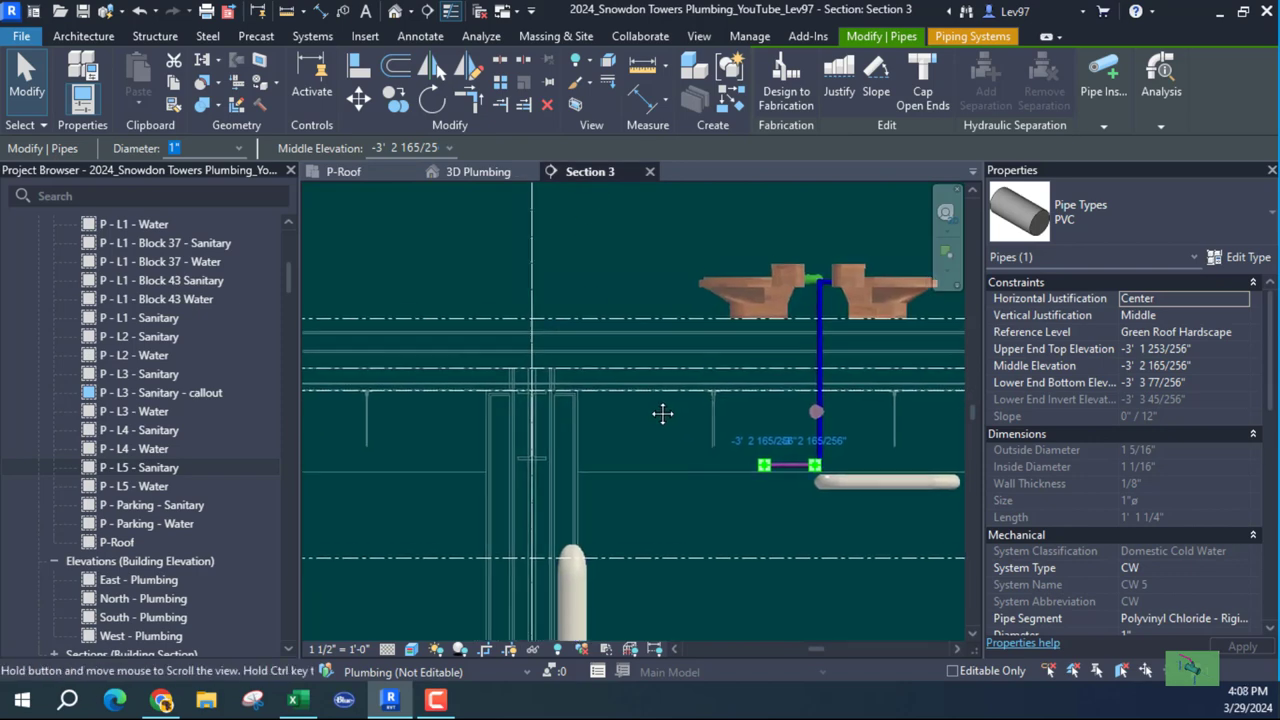
scroll(775, 452, up, 2)
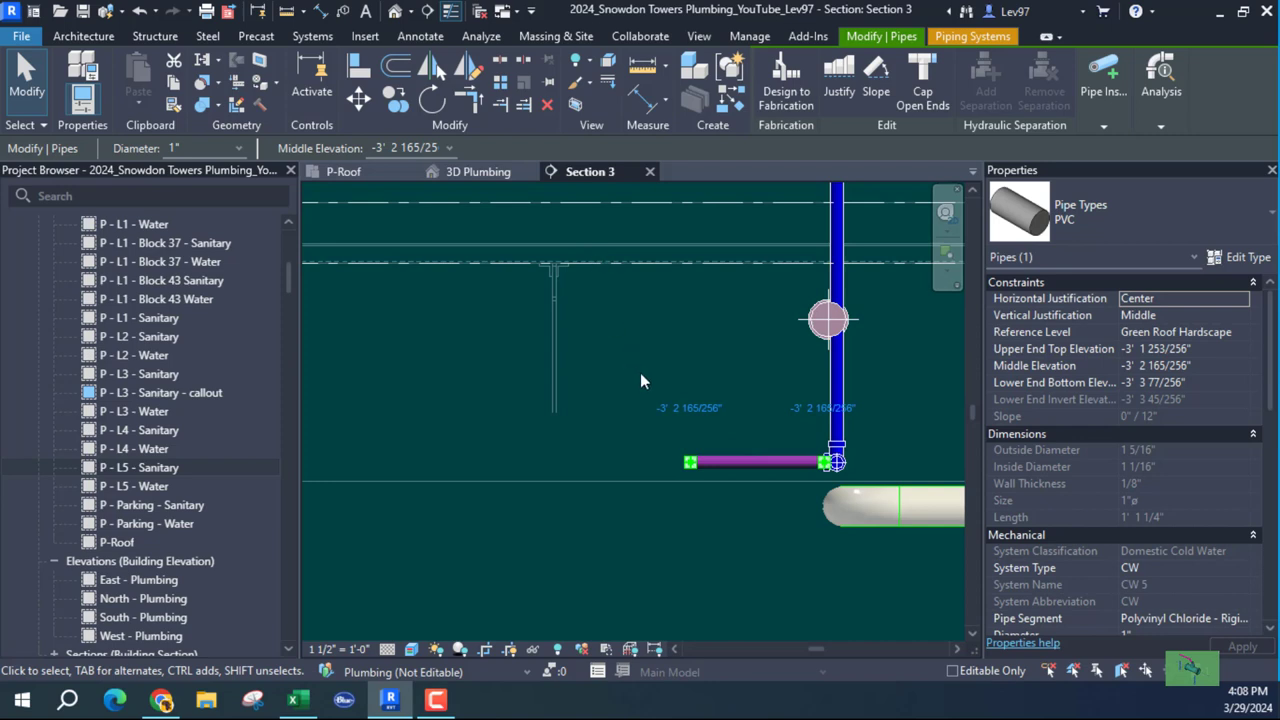
Return to the P-Roof plan and select the Section 3 line.
click(379, 167)
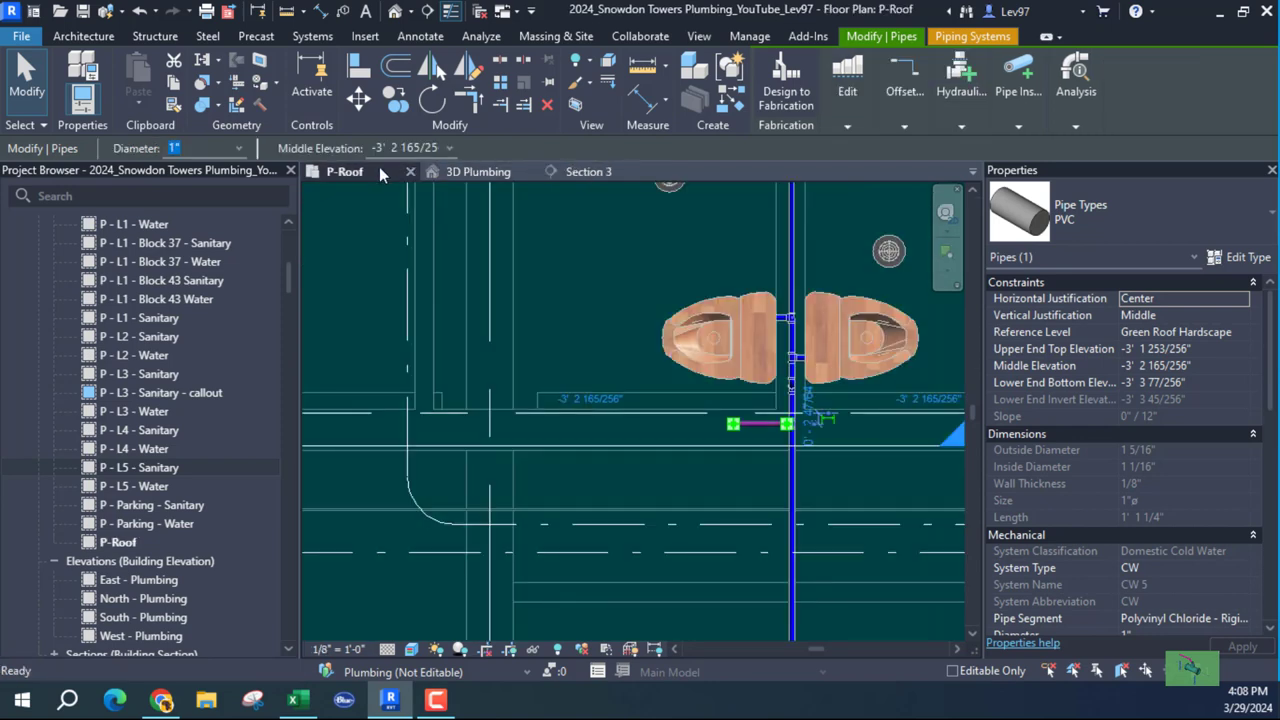
click(578, 463)
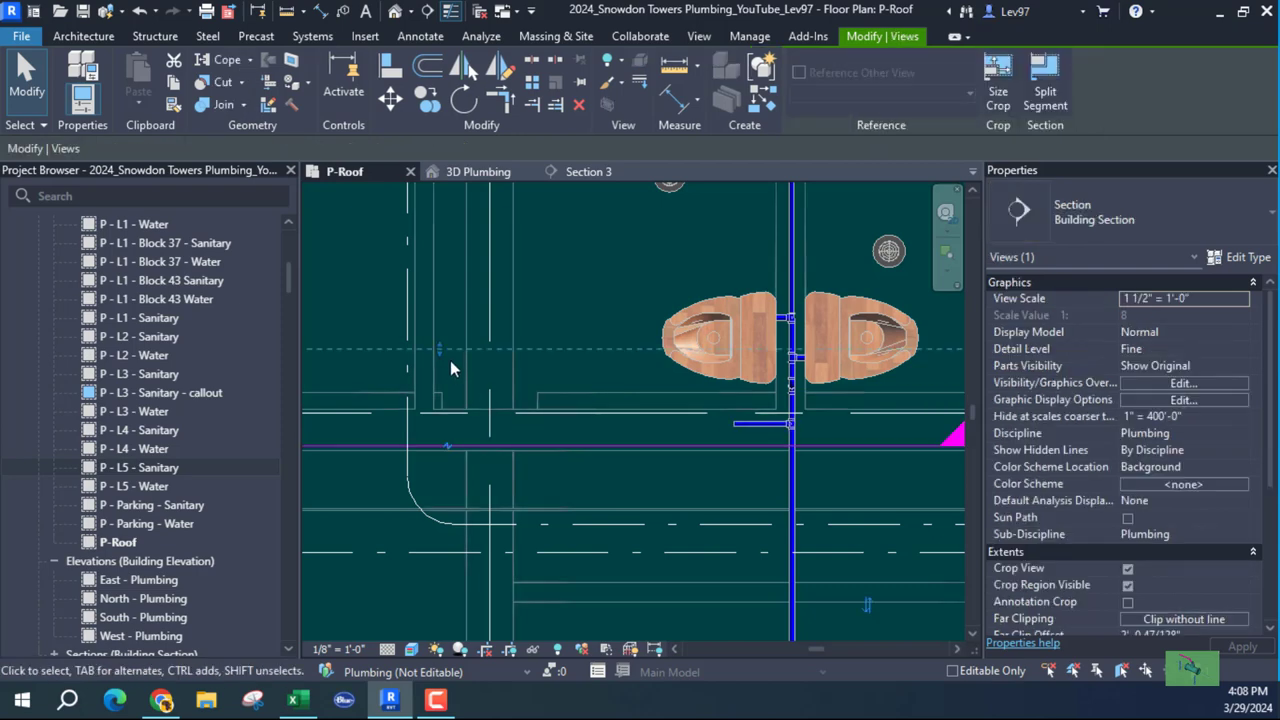
Reduce Section 3's view depth to about 3 1/2" and move its line just below the short branch pipe in the roof plan.
drag(440, 350, 657, 482)
scroll(666, 463, up, 4)
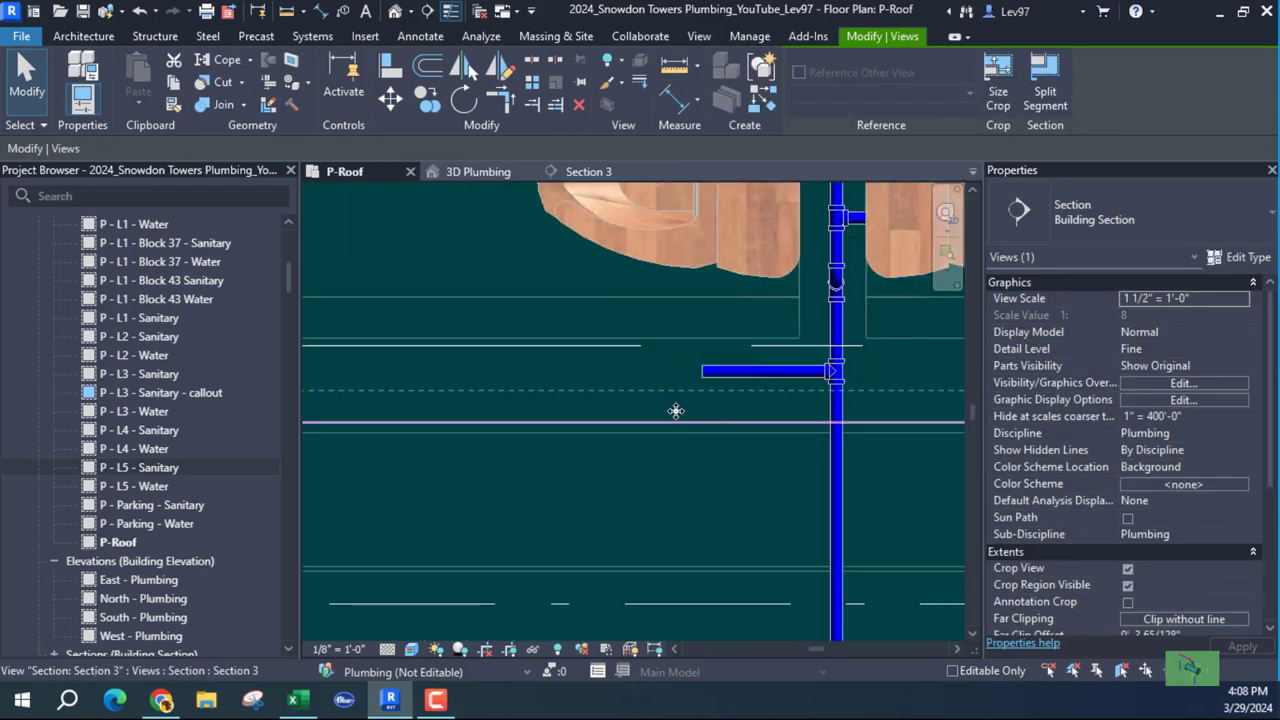
drag(676, 411, 690, 393)
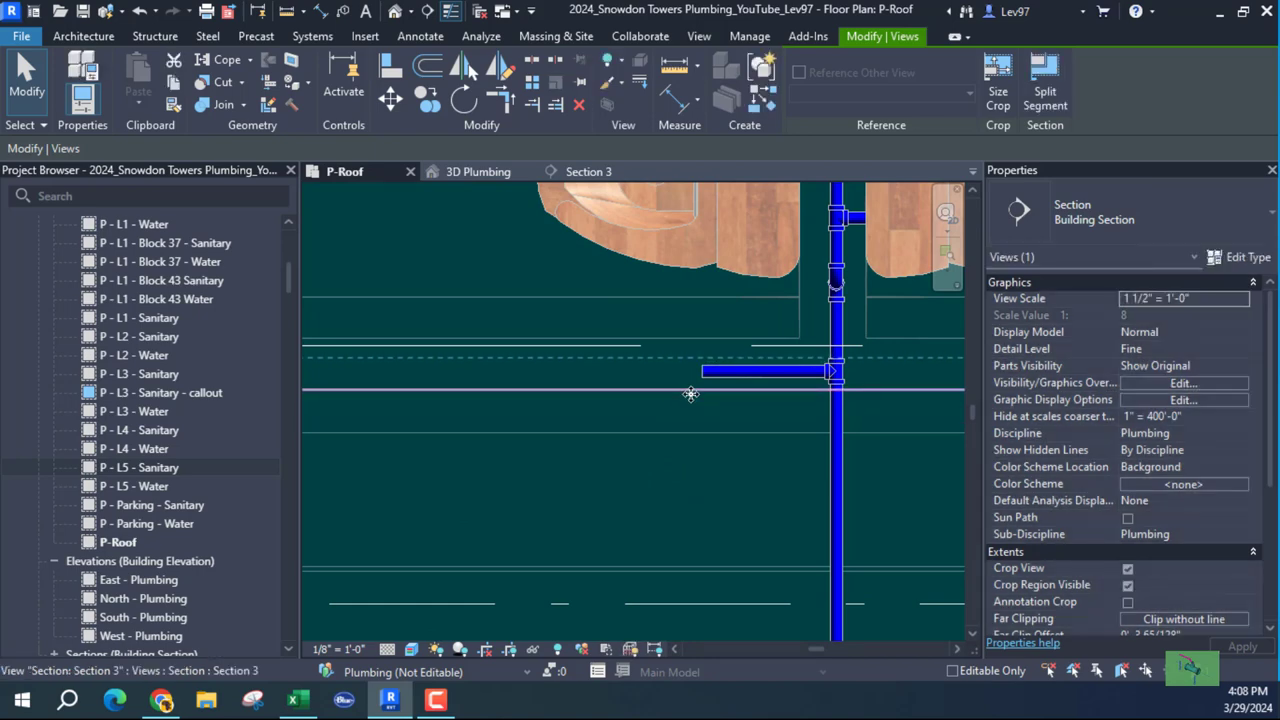
Select the short cold water branch pipe and examine its position relative to the walls in Section 3 and in the roof plan.
click(727, 372)
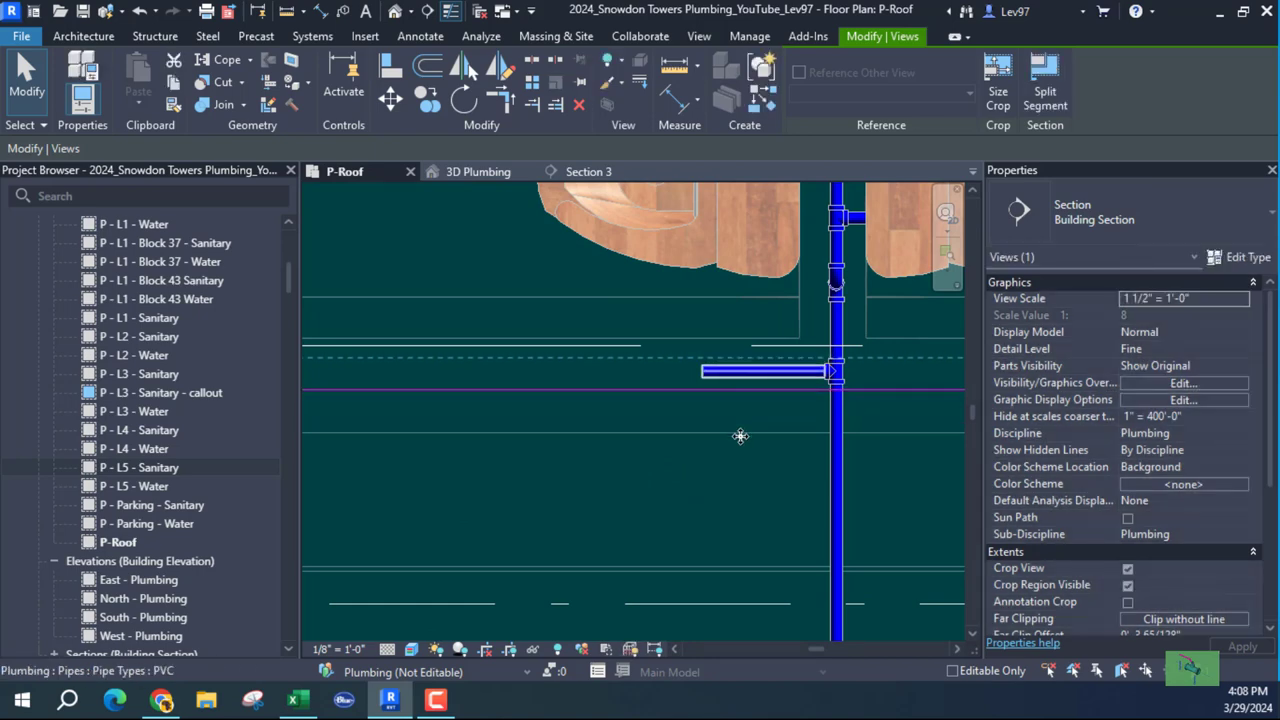
click(590, 172)
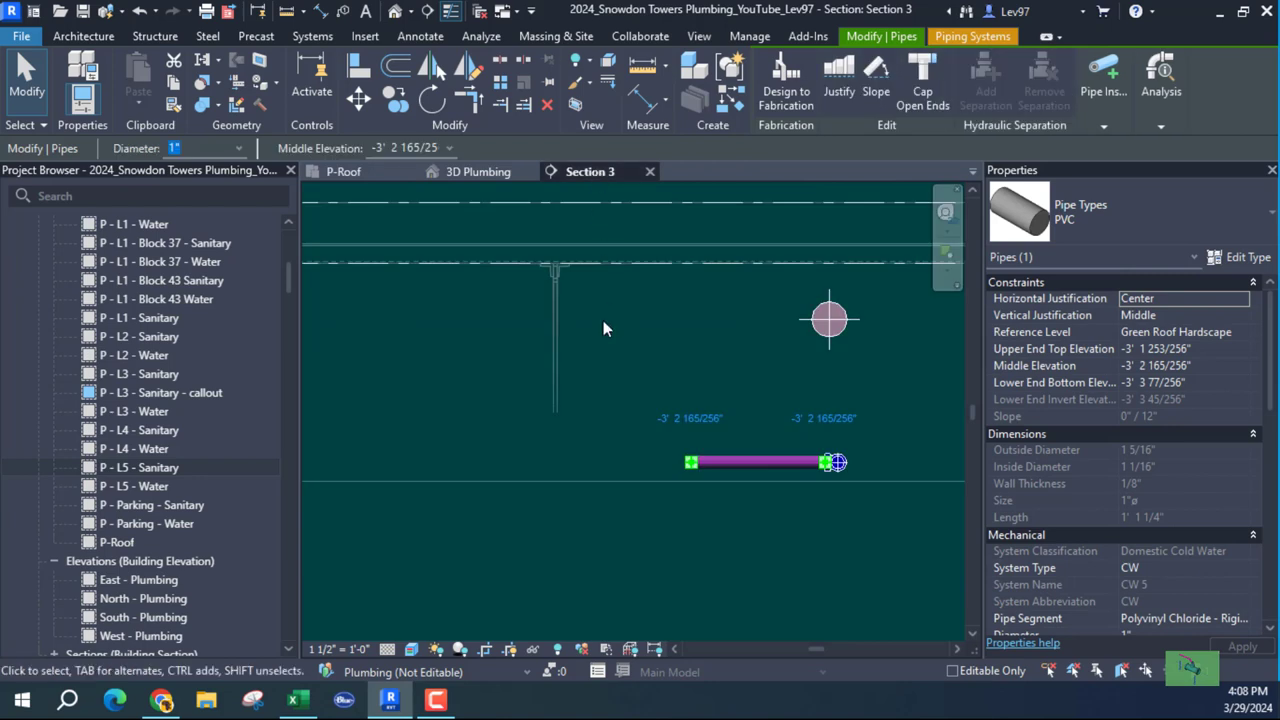
middle_drag(700, 443, 792, 446)
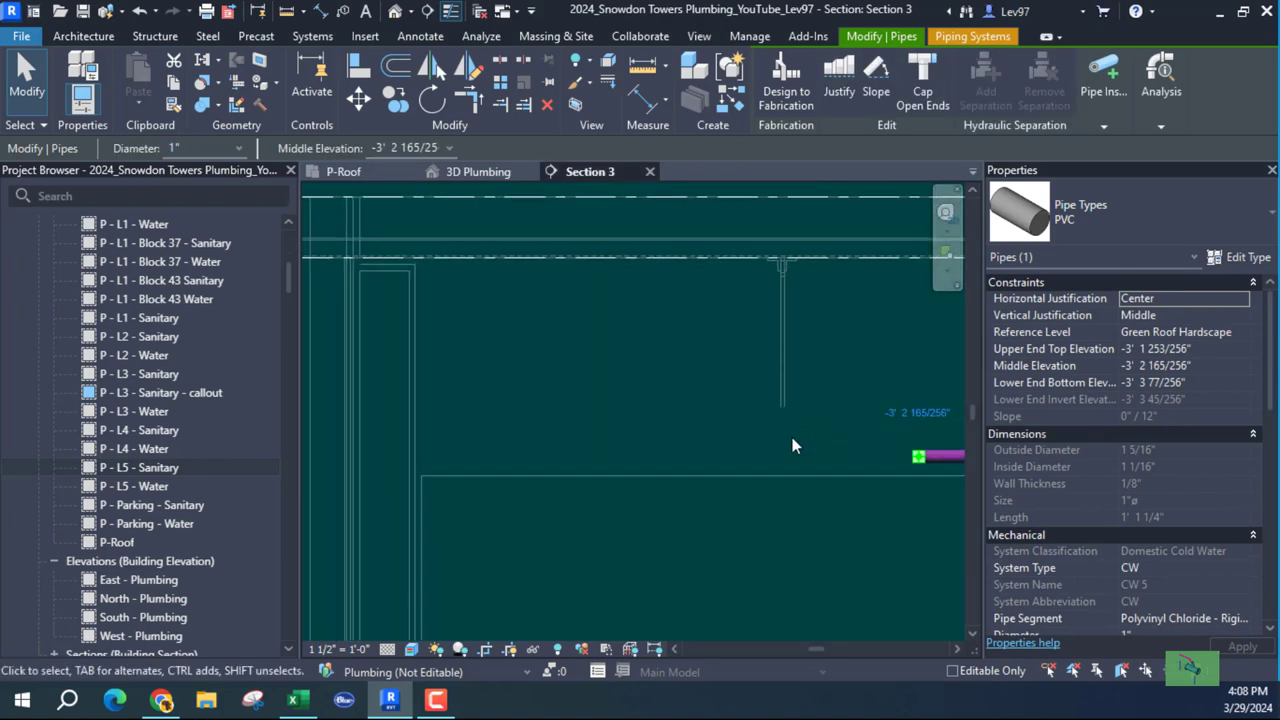
scroll(790, 445, down, 2)
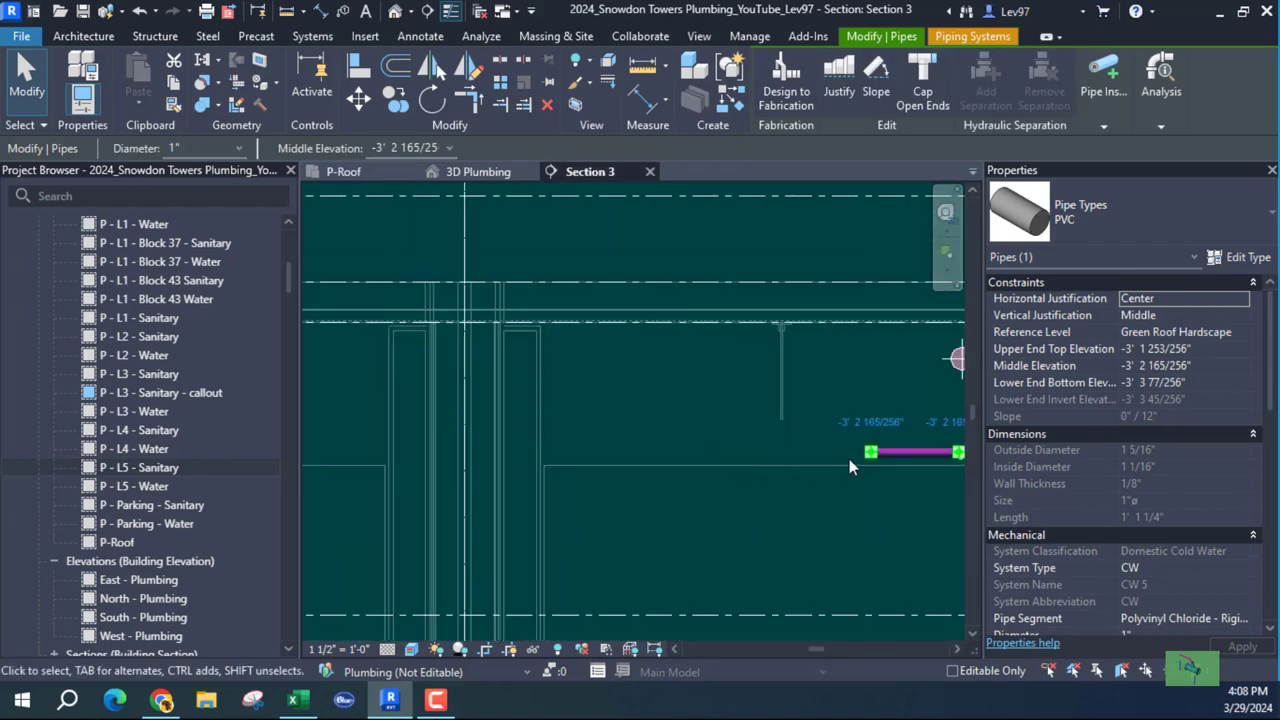
click(355, 171)
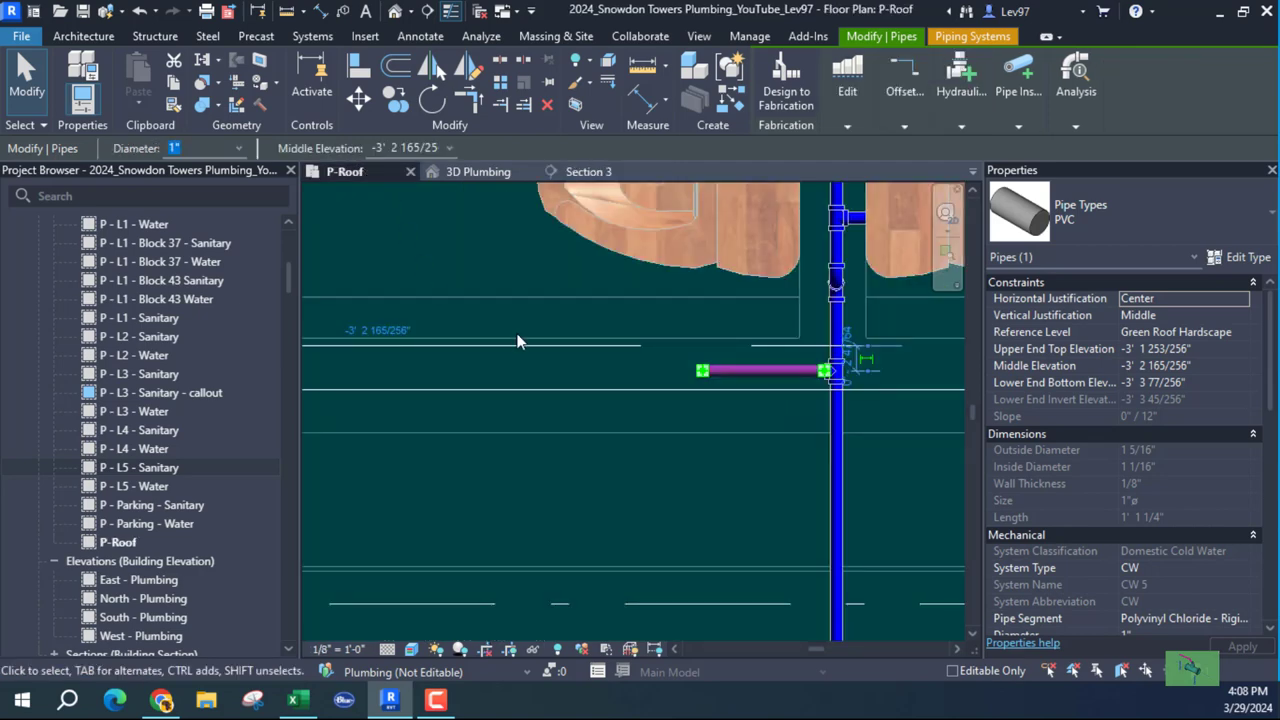
scroll(528, 463, down, 3)
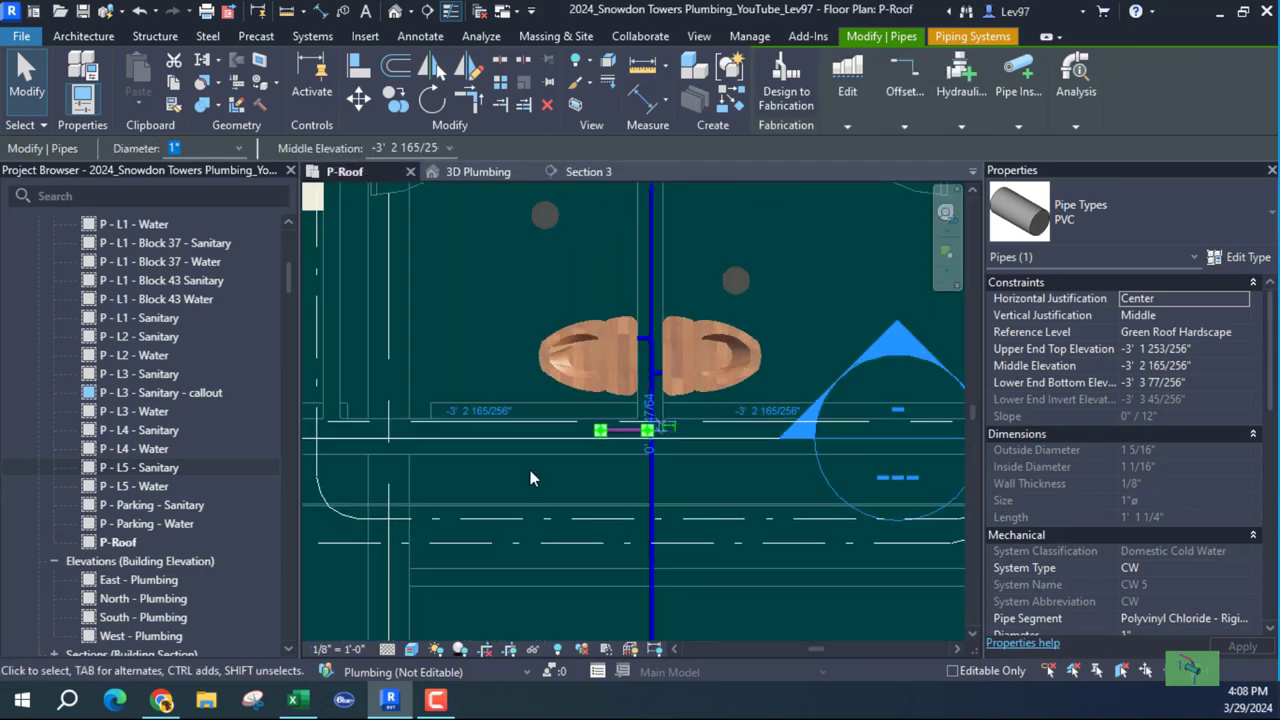
middle_drag(530, 470, 640, 480)
scroll(640, 480, down, 2)
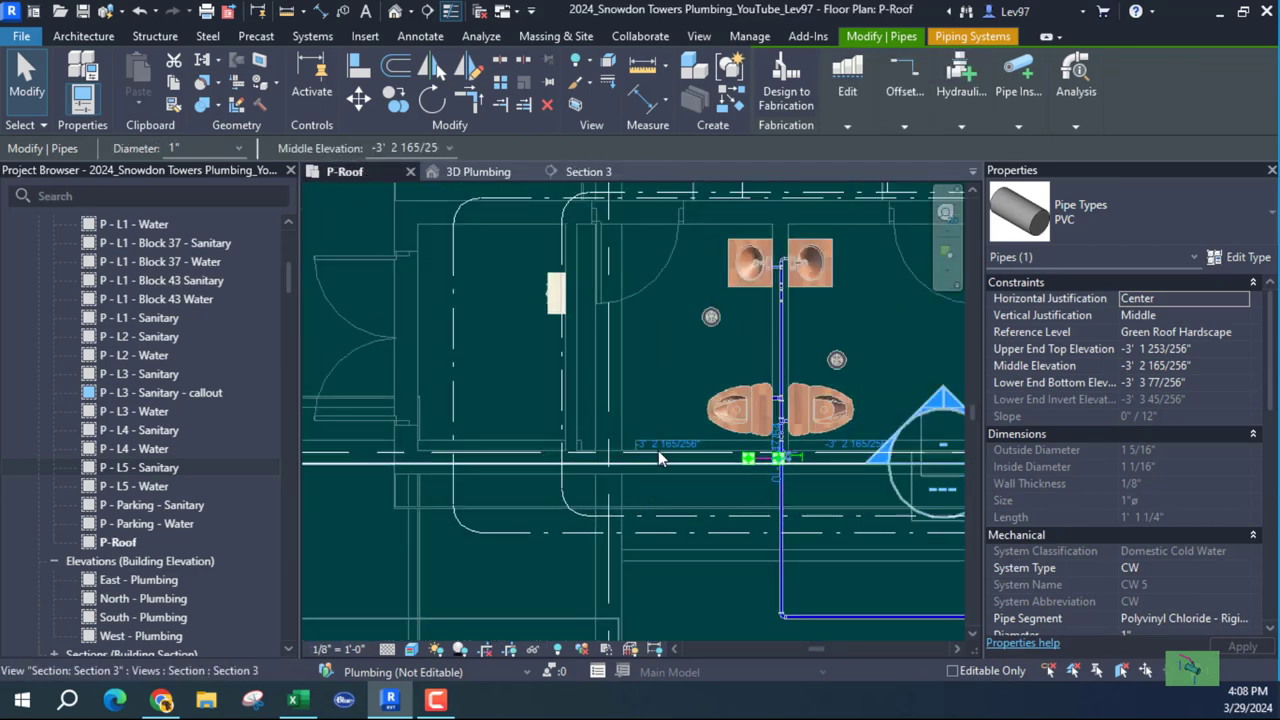
scroll(658, 450, up, 2)
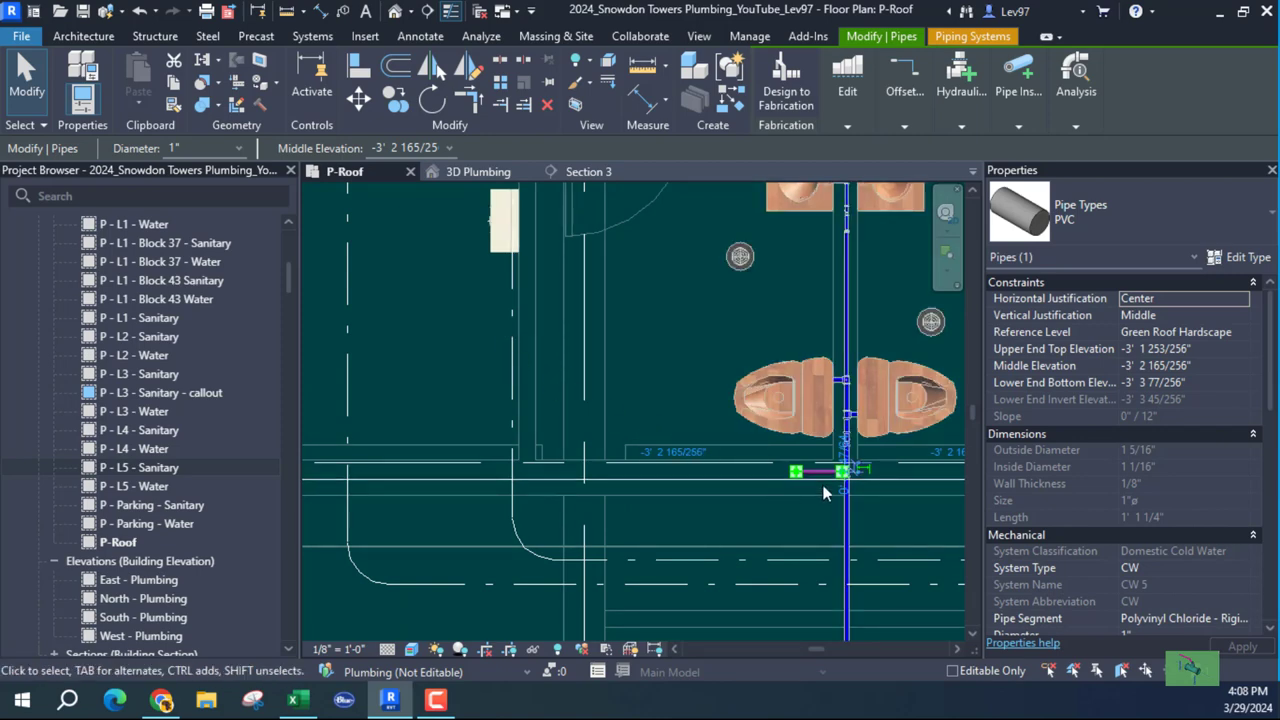
scroll(803, 472, up, 2)
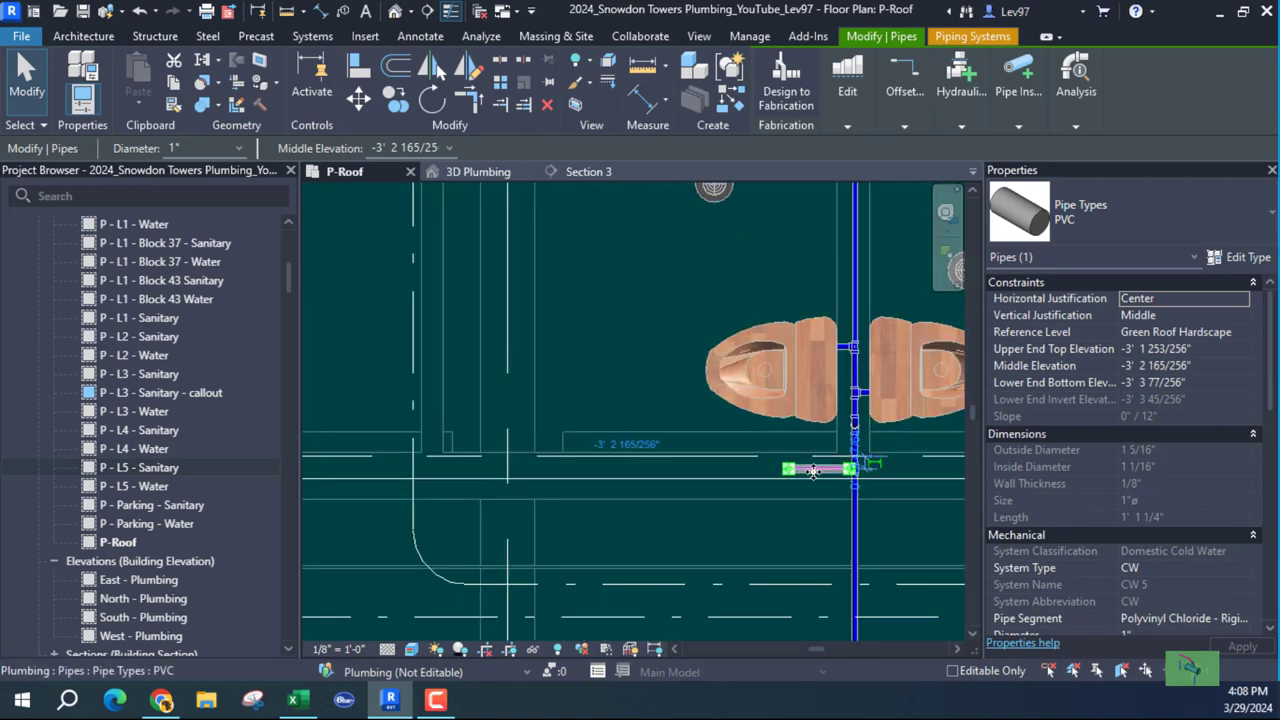
Create a similar 1" PVC cold water pipe about 3' 7" long, running vertically on the plan inside the wall beside the water heater.
right_click(812, 470)
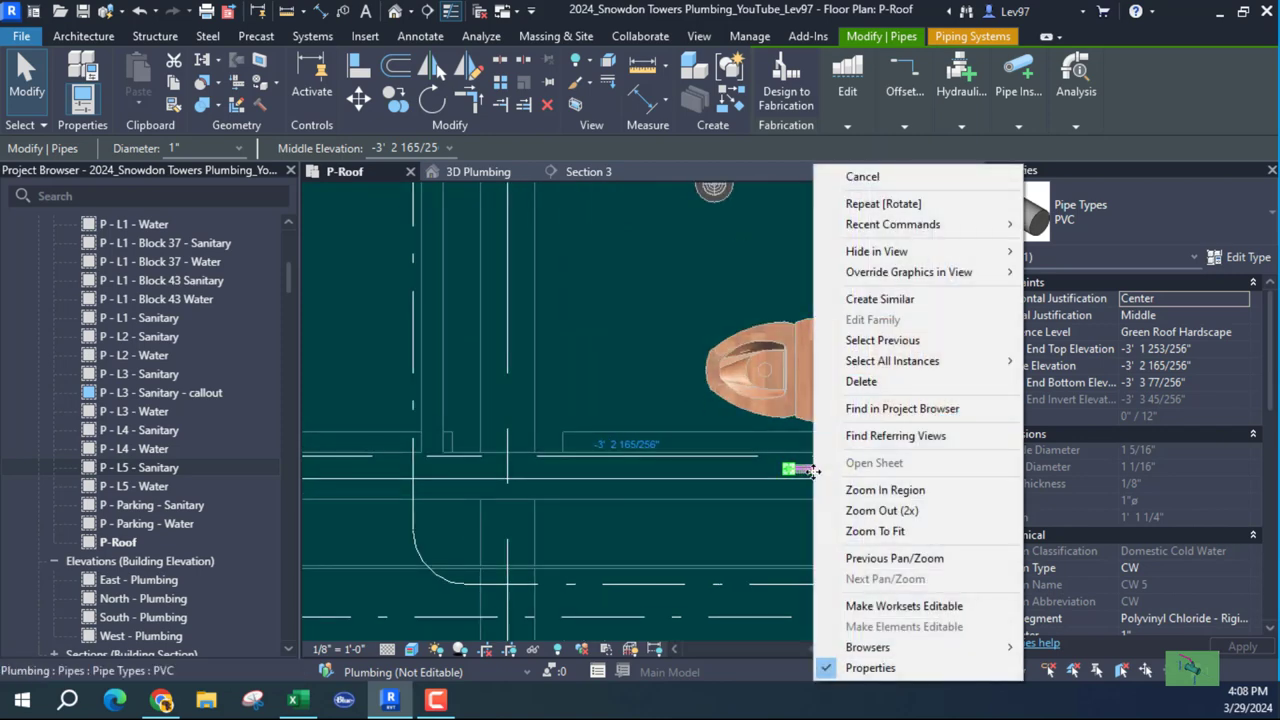
click(893, 303)
scroll(849, 514, up, 3)
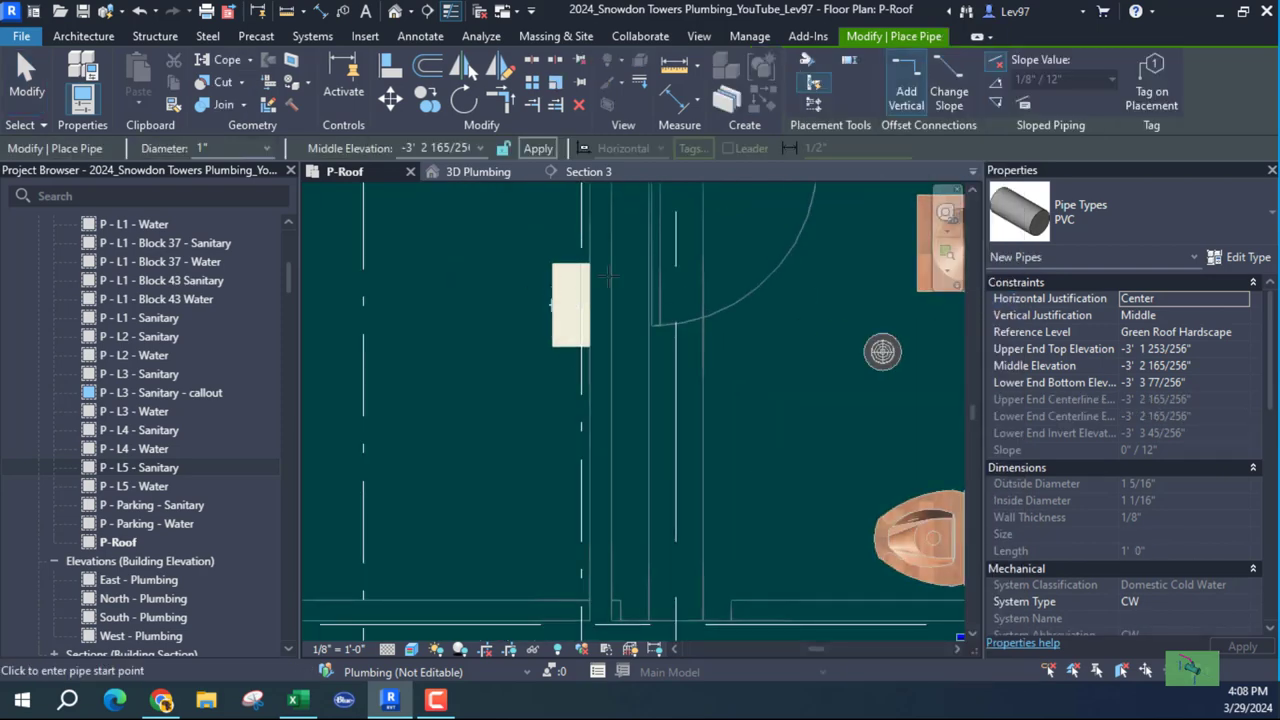
scroll(750, 456, down, 2)
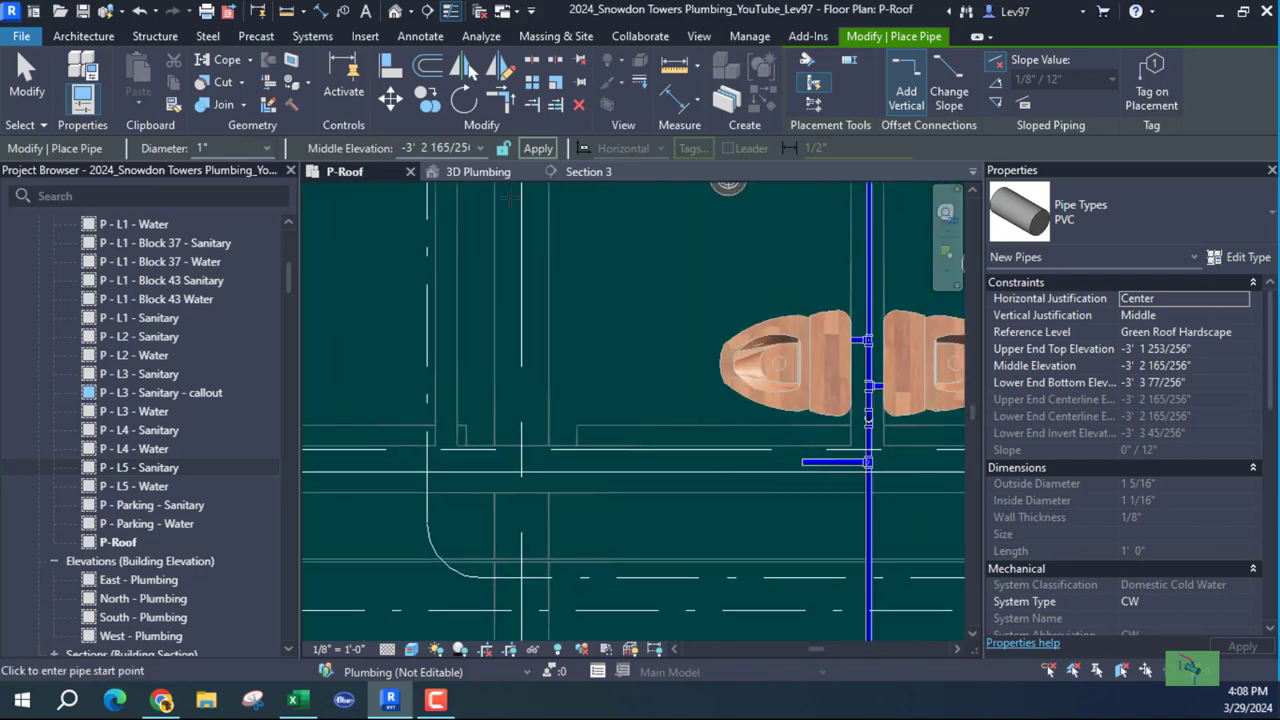
click(597, 172)
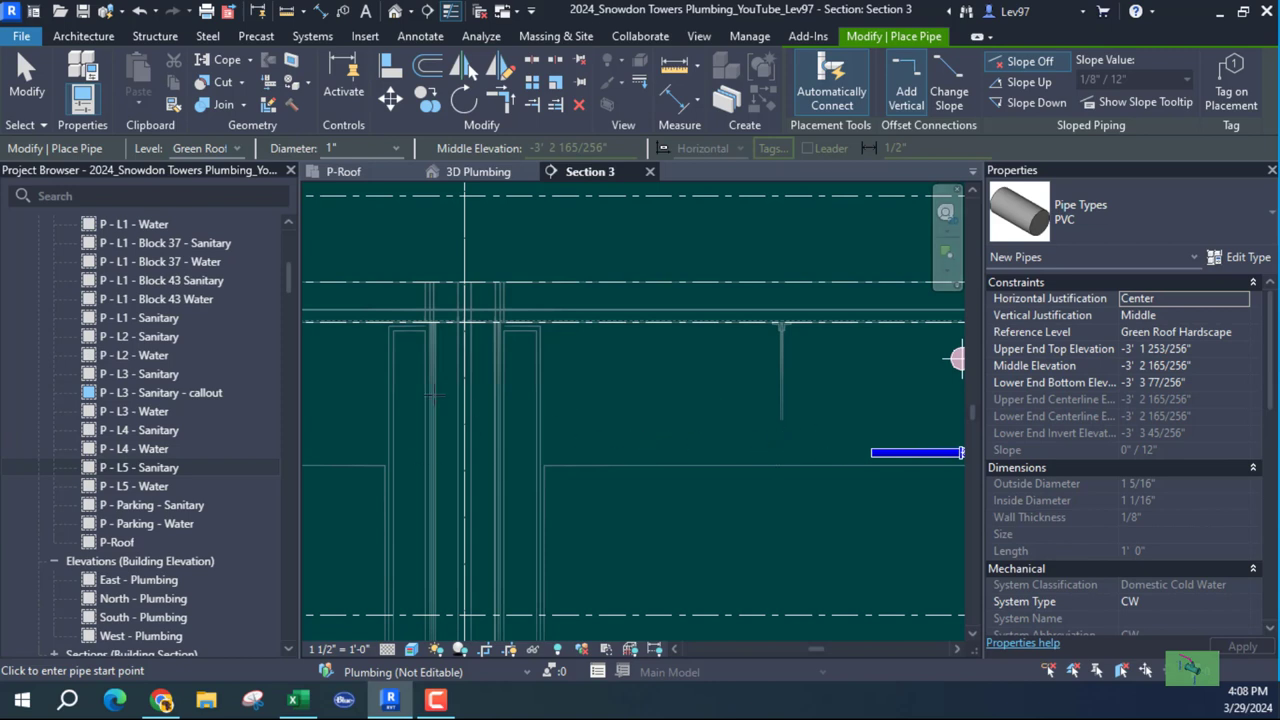
scroll(612, 400, down, 3)
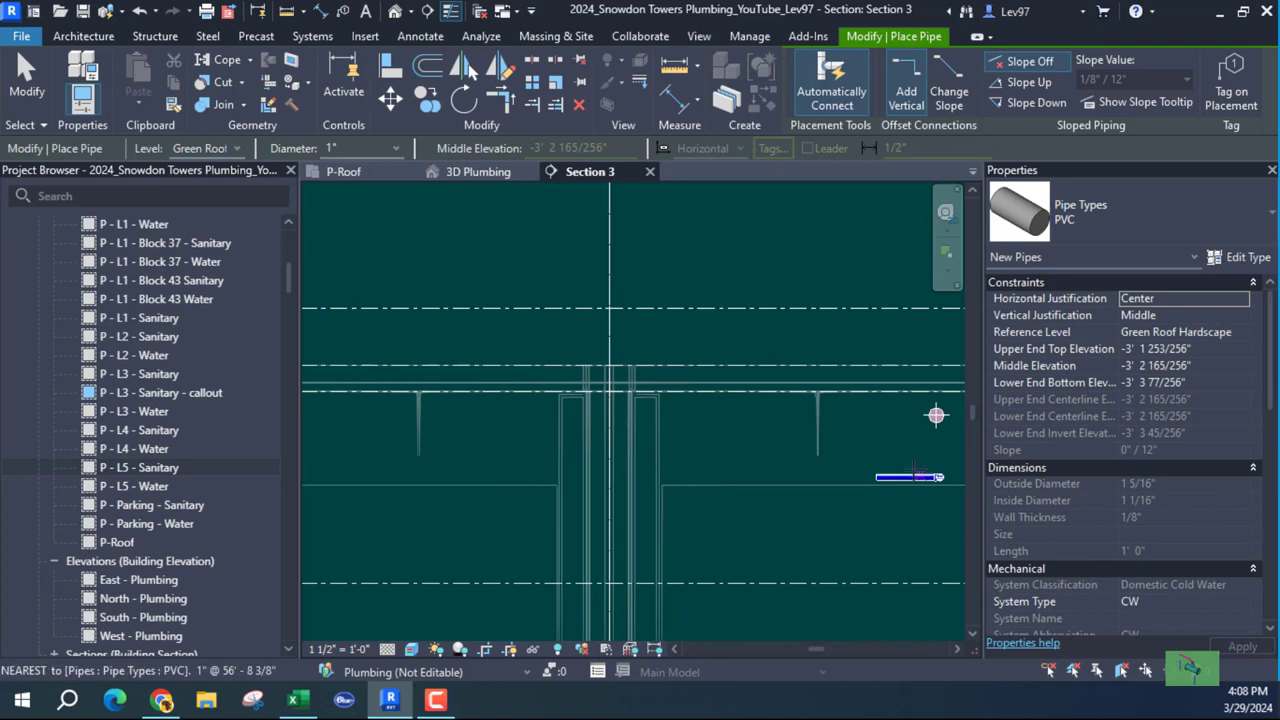
click(366, 169)
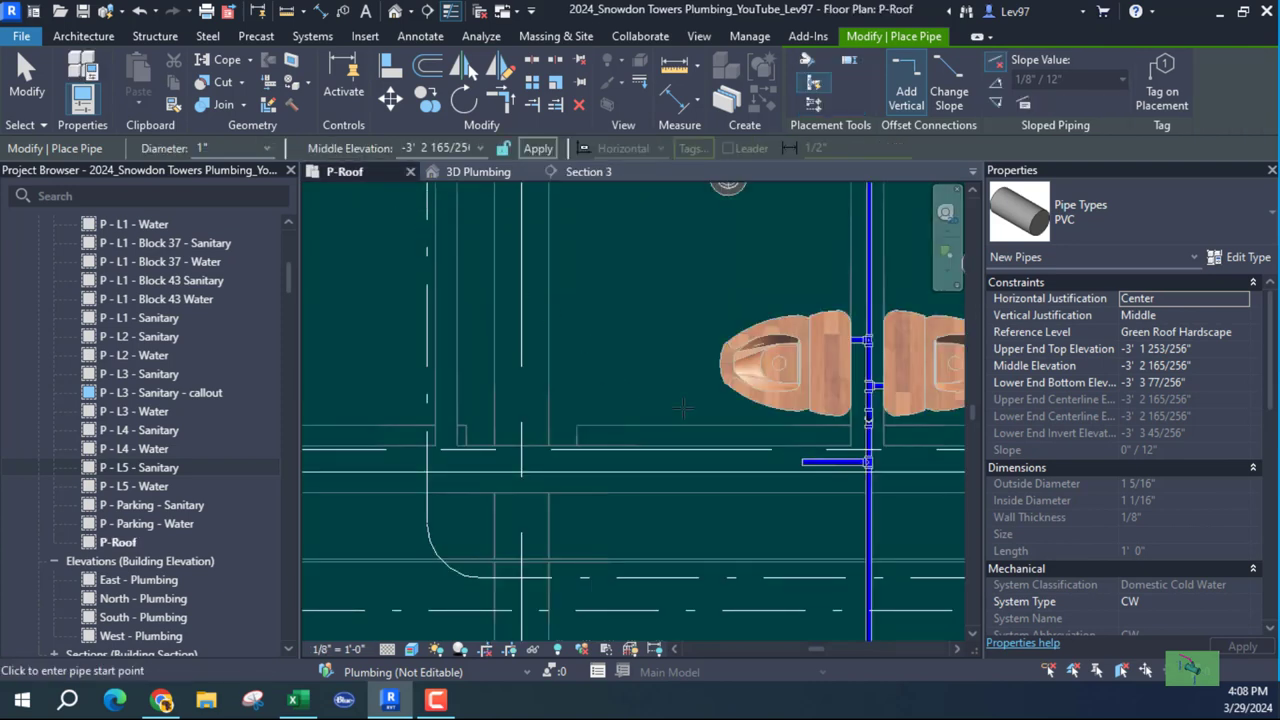
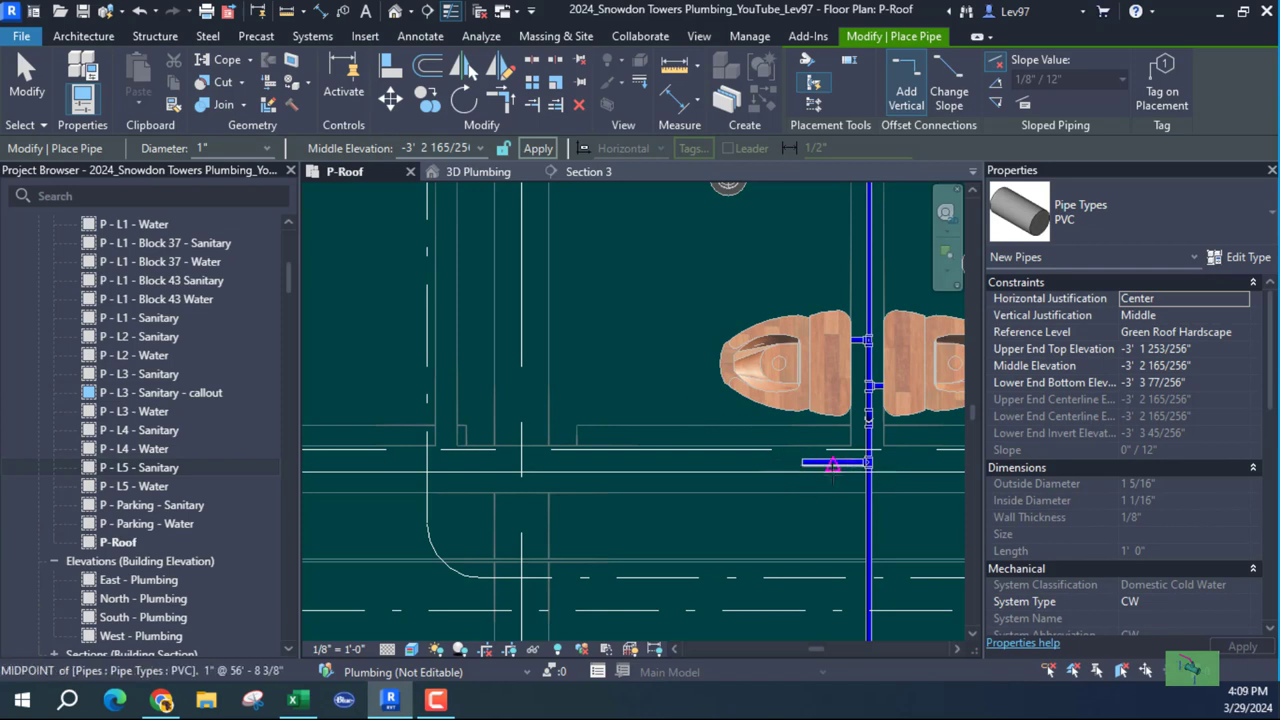
middle_drag(626, 371, 711, 531)
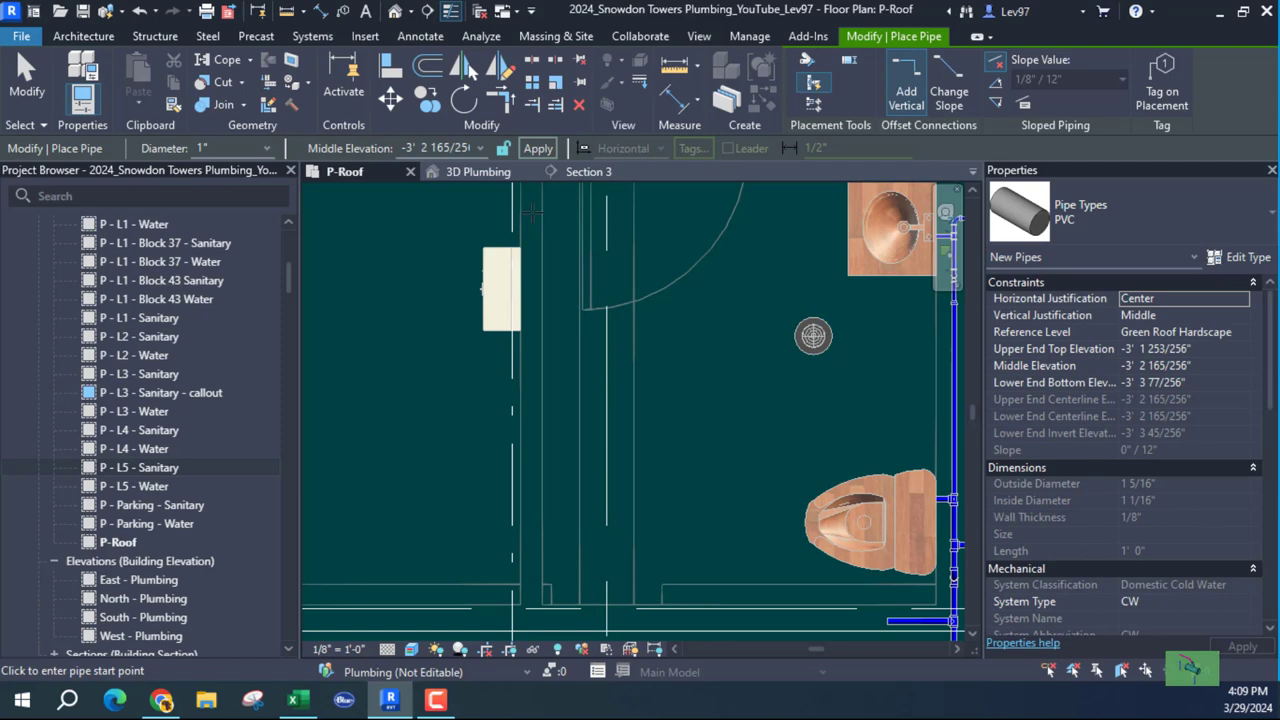
click(531, 213)
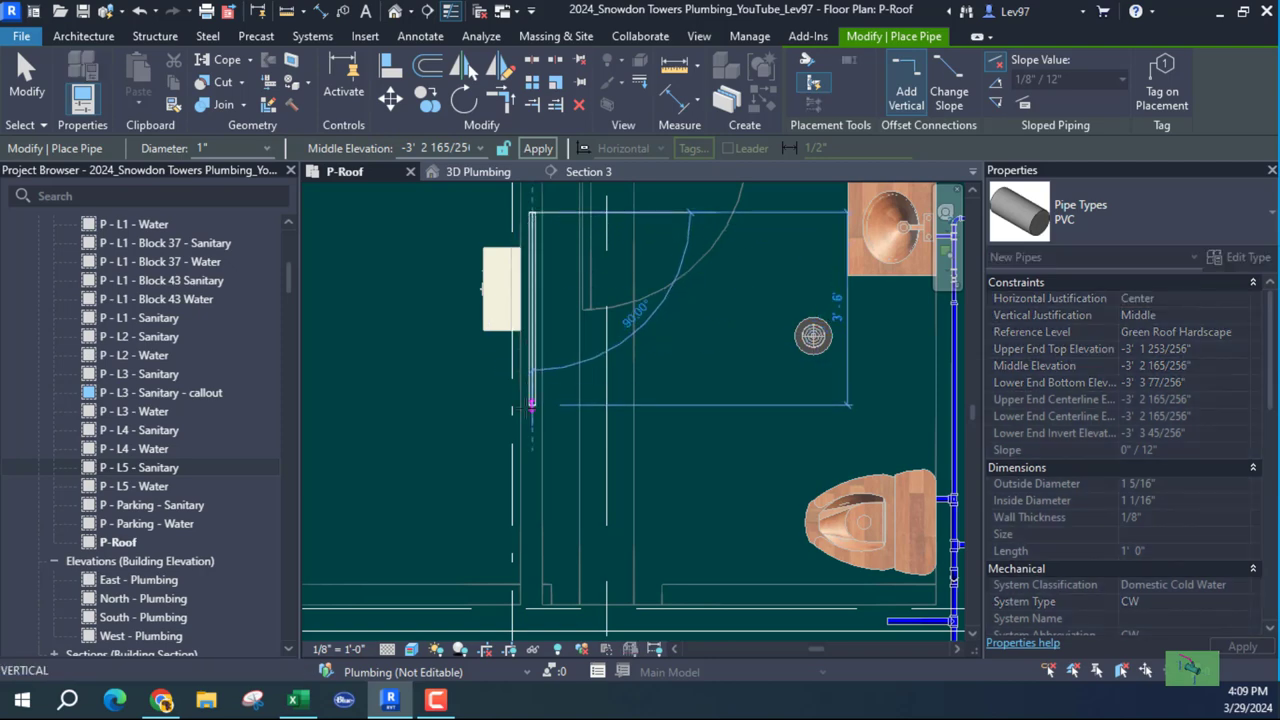
click(529, 411)
key(Escape)
key(Escape)
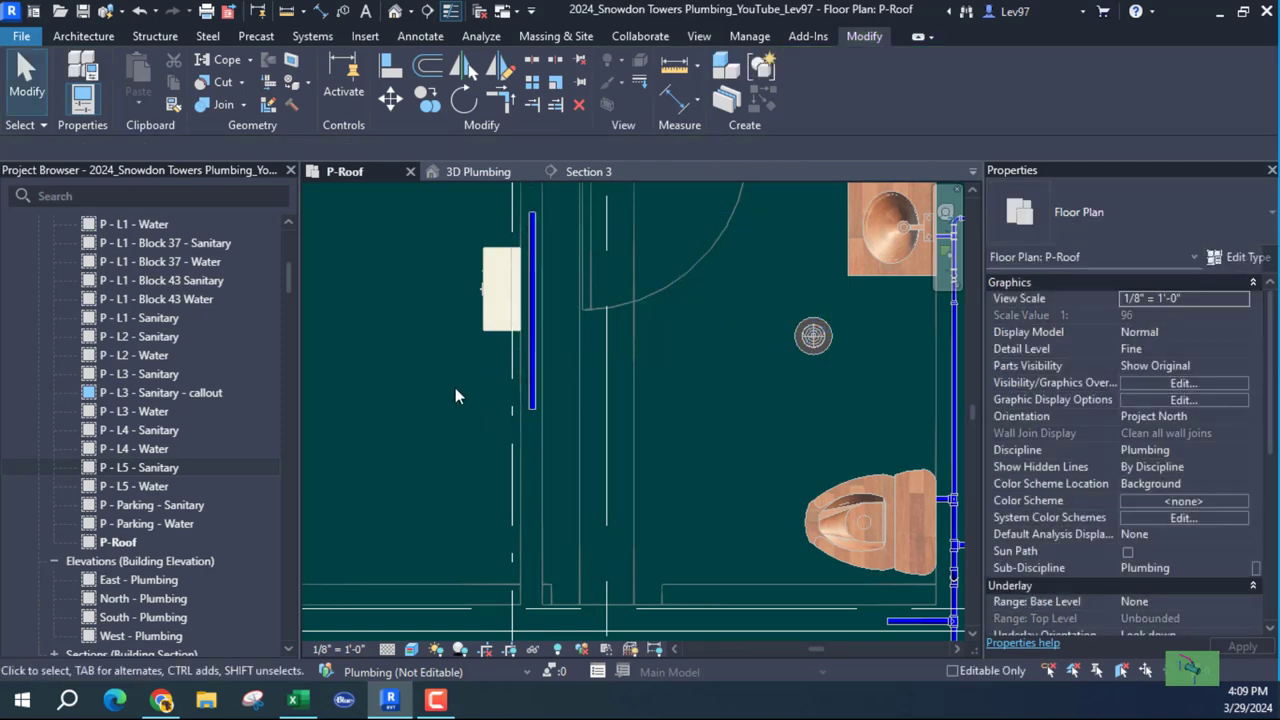
Move the Section 3 line up in the roof plan so it cuts through the water heater and the new wall pipe.
scroll(448, 386, down, 2)
middle_drag(471, 365, 437, 320)
scroll(437, 320, up, 3)
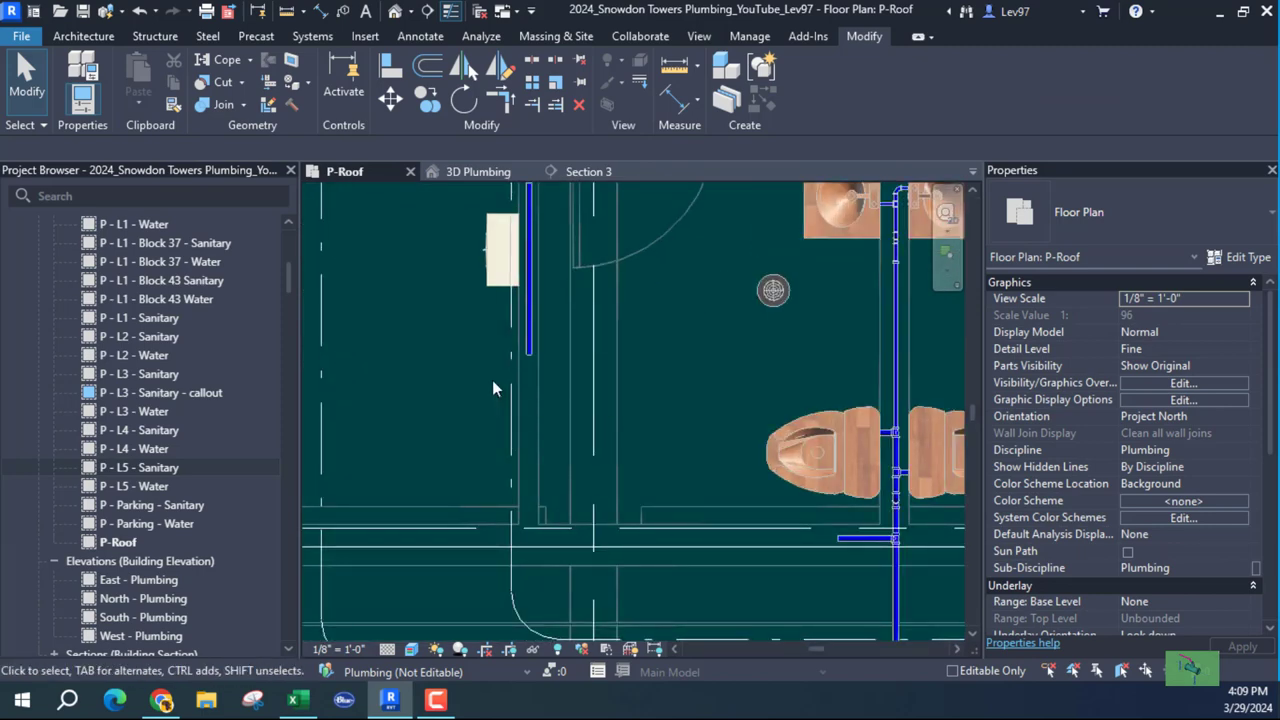
scroll(520, 425, down, 4)
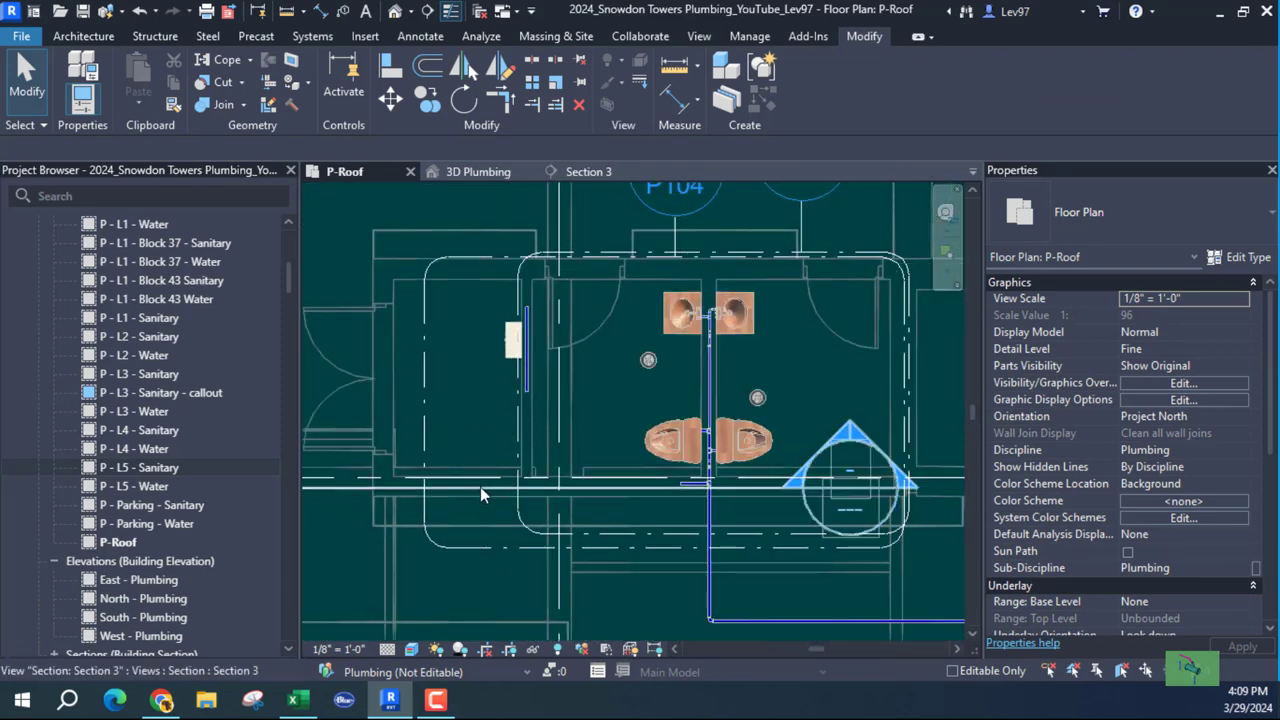
drag(481, 487, 471, 345)
scroll(563, 396, up, 2)
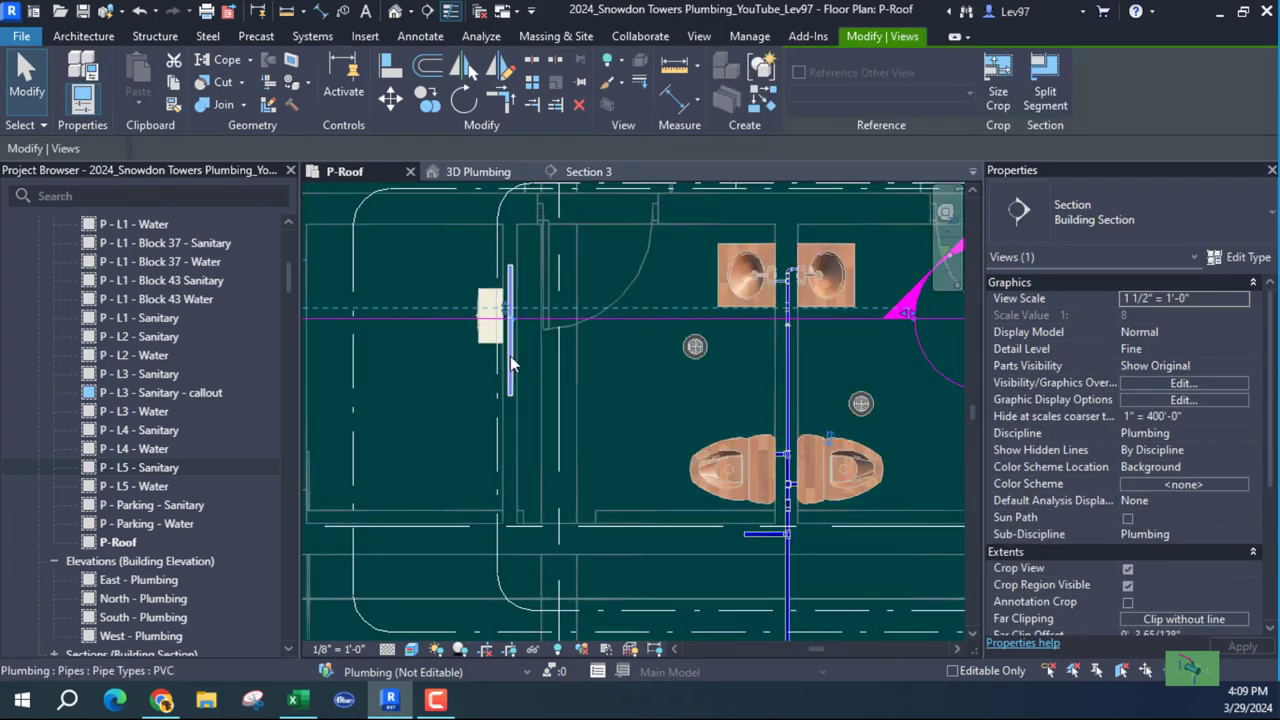
Raise the new wall pipe in Section 3 to a middle elevation of 4' 3 91/256", just below the tankless water heater.
click(510, 356)
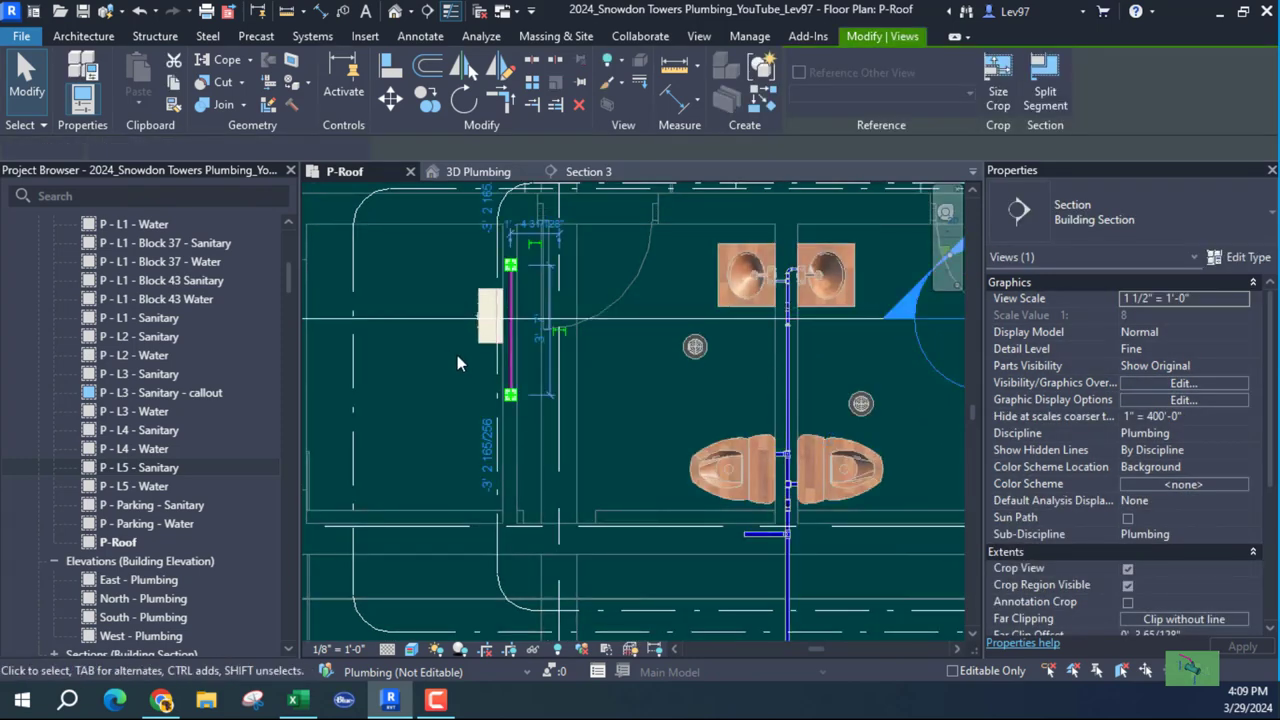
click(588, 173)
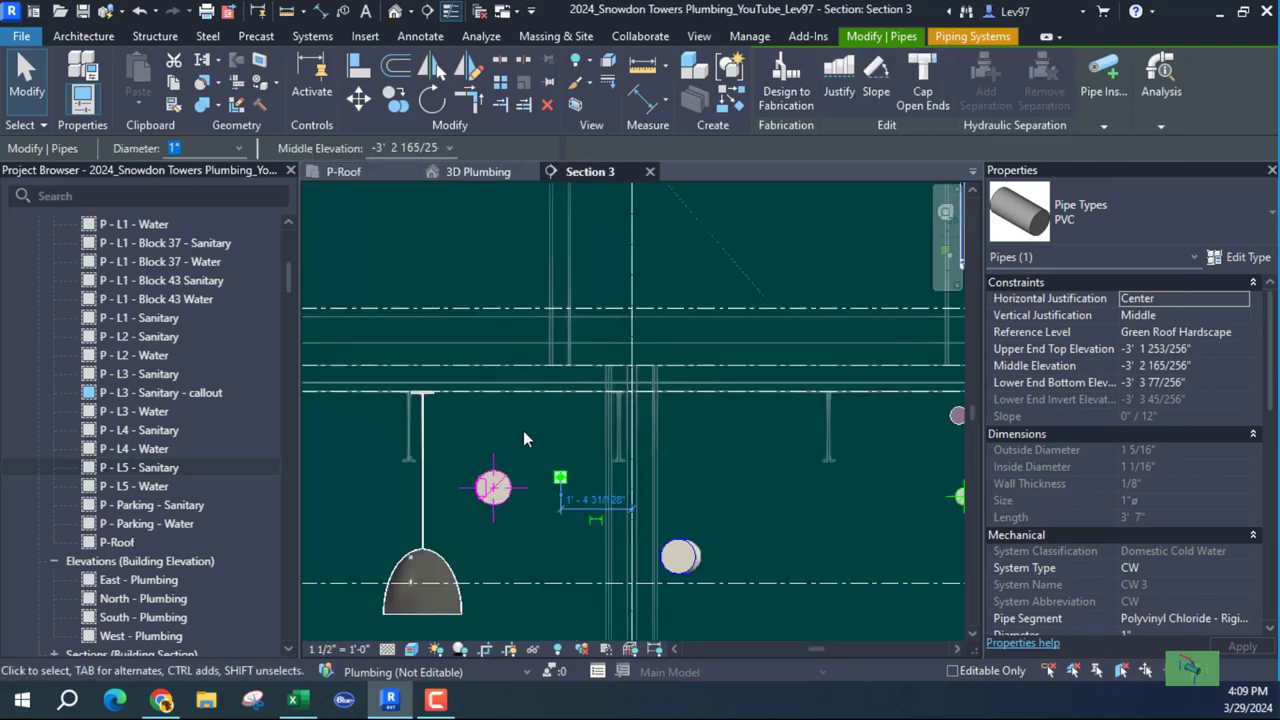
scroll(525, 438, down, 2)
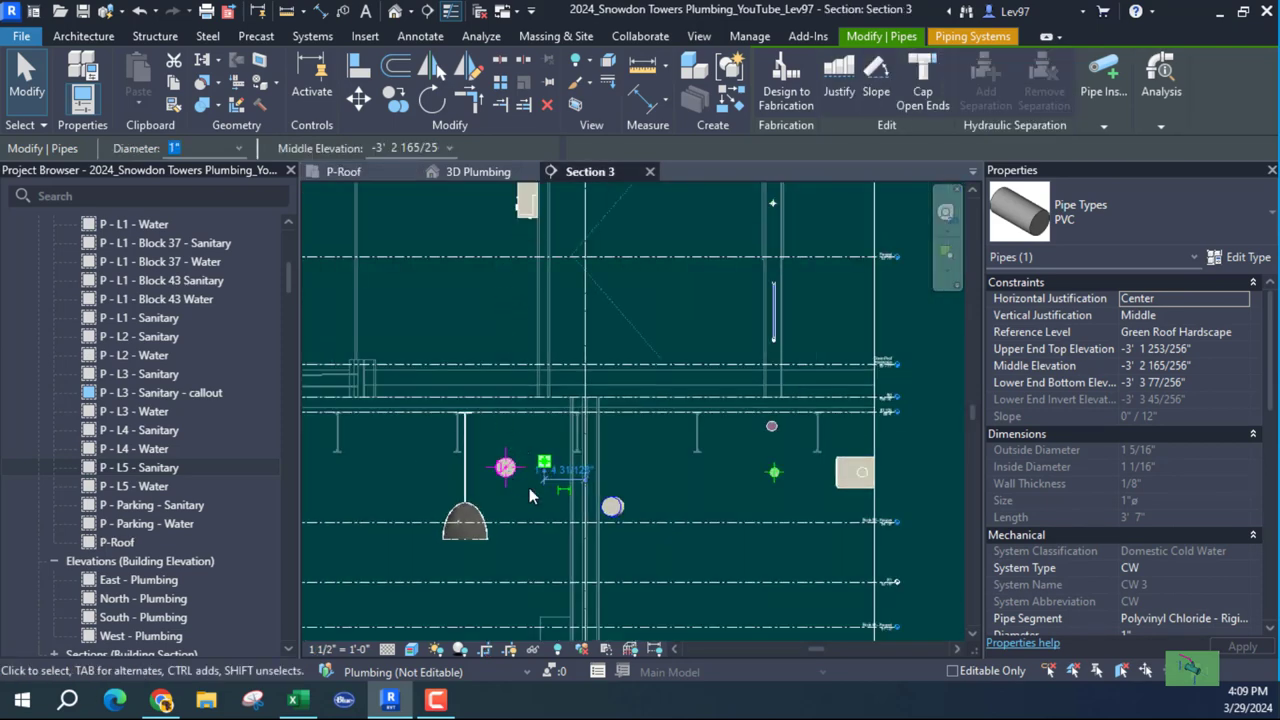
scroll(529, 490, up, 3)
scroll(528, 452, down, 2)
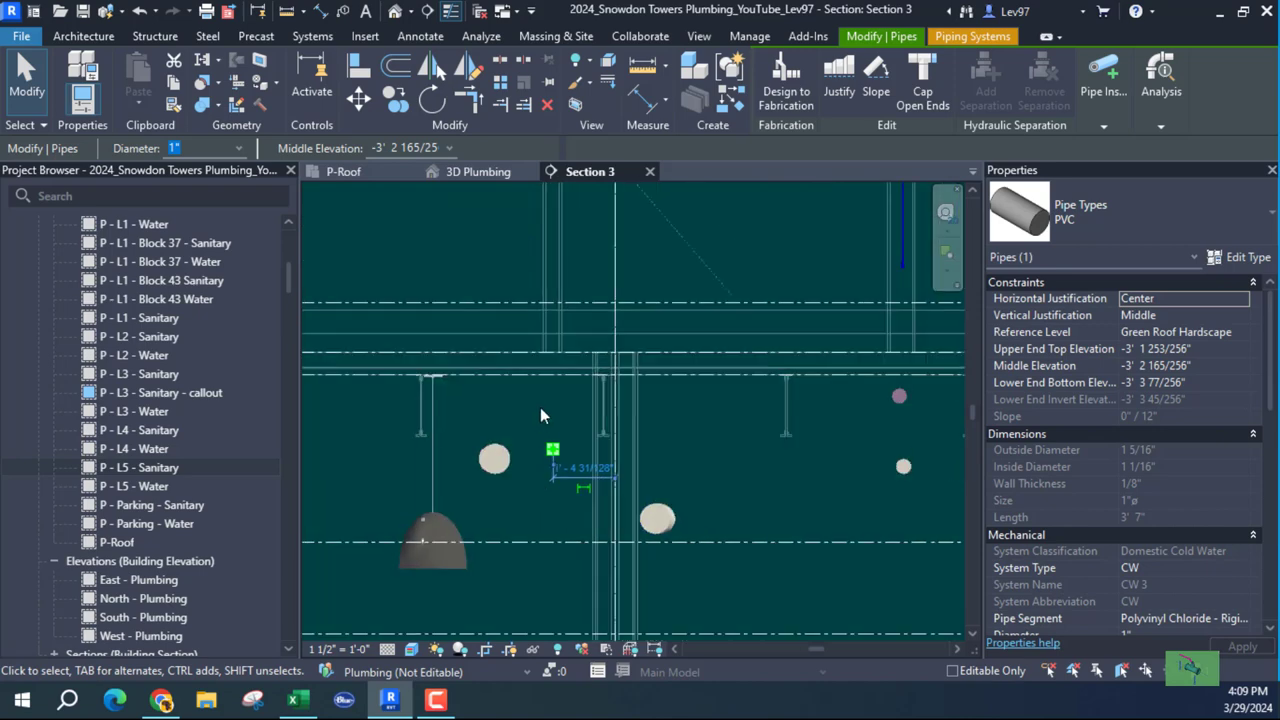
mouse_move(540, 407)
middle_down()
mouse_move(526, 463)
mouse_move(539, 432)
middle_up()
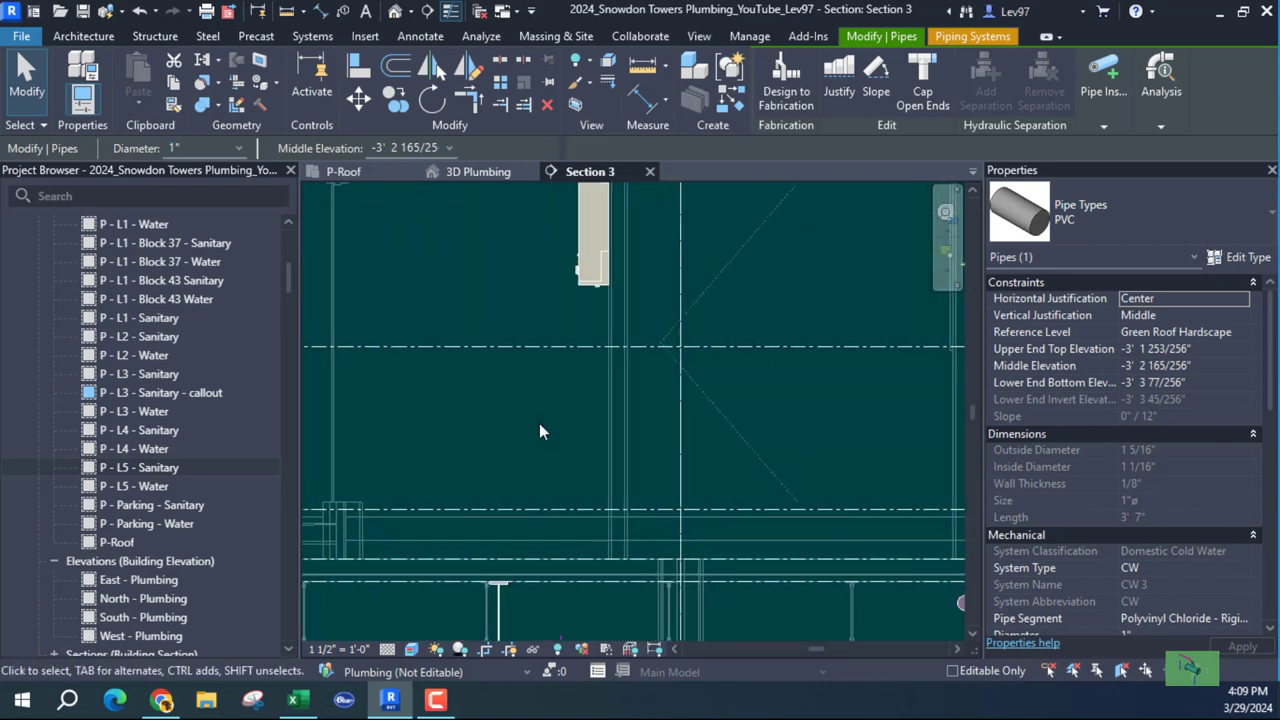
scroll(532, 433, down, 2)
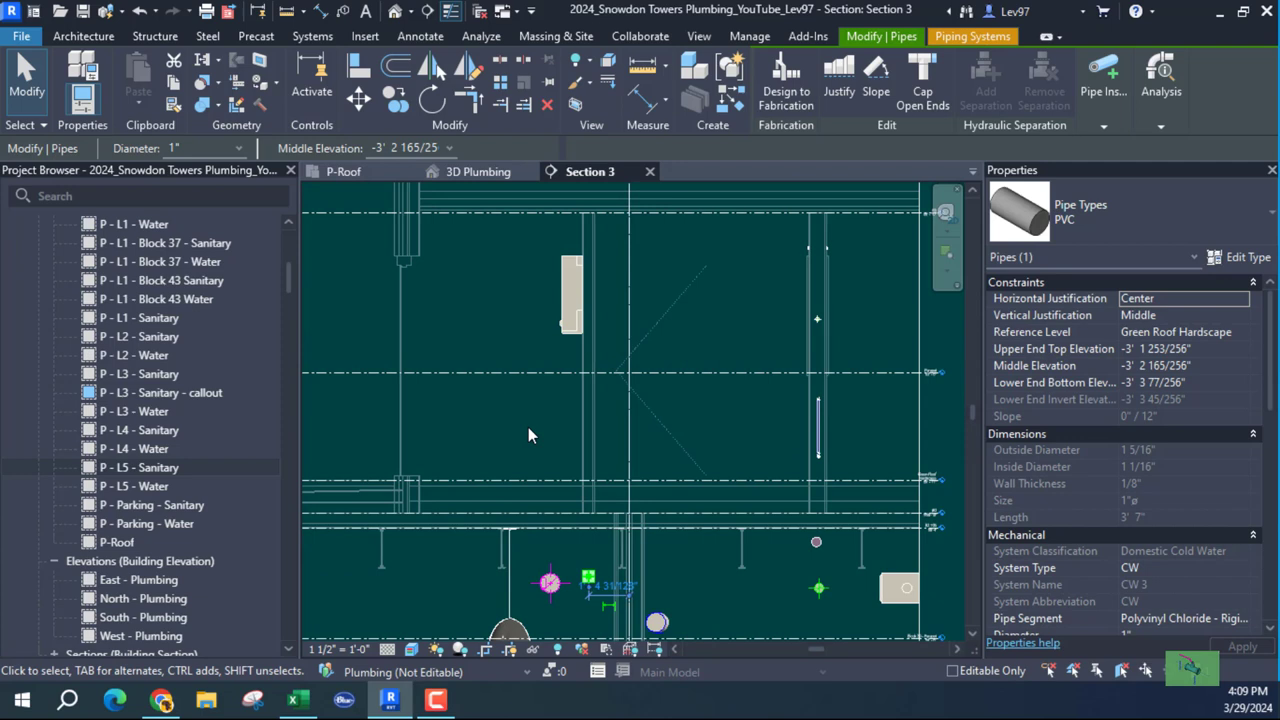
key(Up)
key(Up)
key(Up)
key(Up)
key(Up)
key(Up)
key(Up)
key(Up)
key(Up)
key(Up)
key(Up)
key(Up)
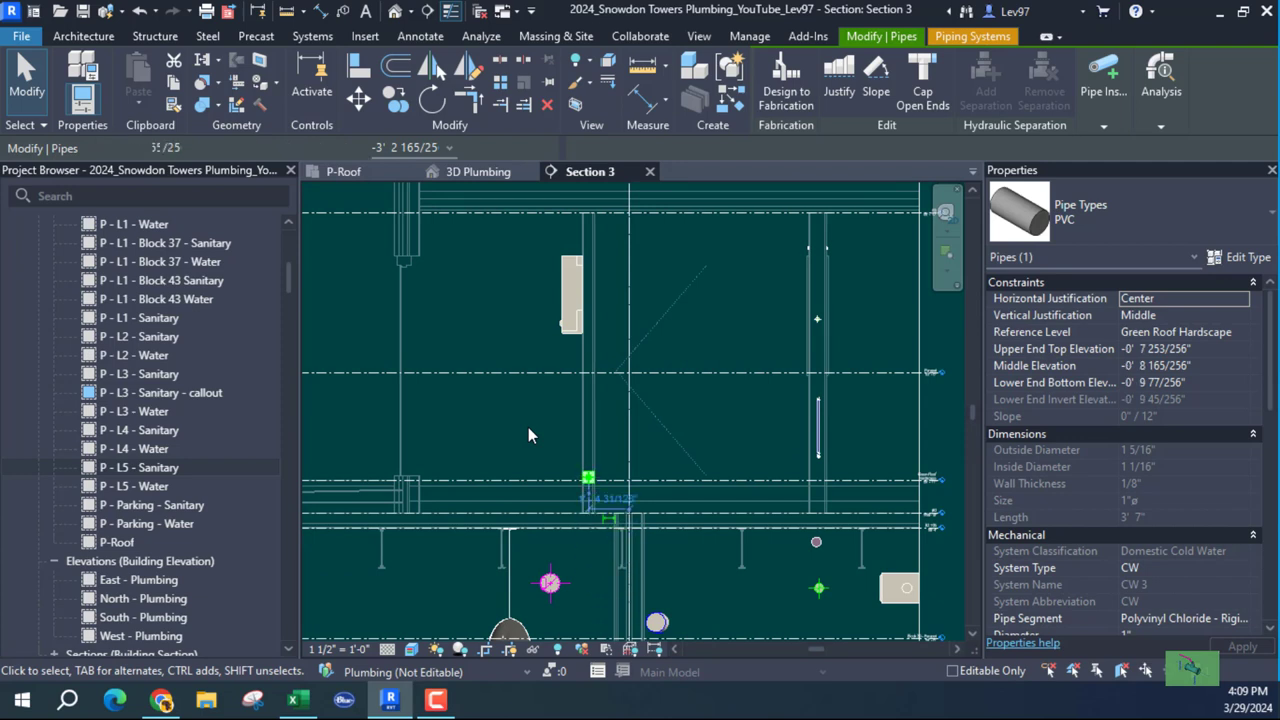
key(Up)
key(Up)
key(Up)
key(Up)
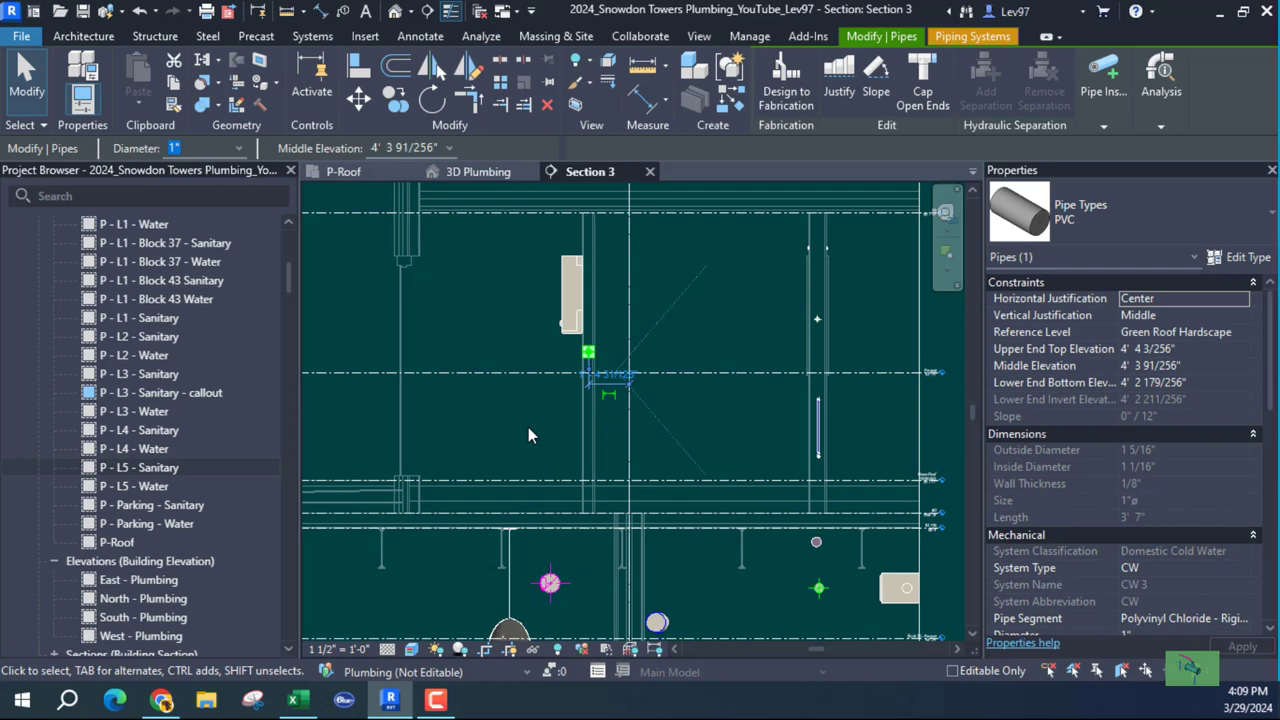
key(Escape)
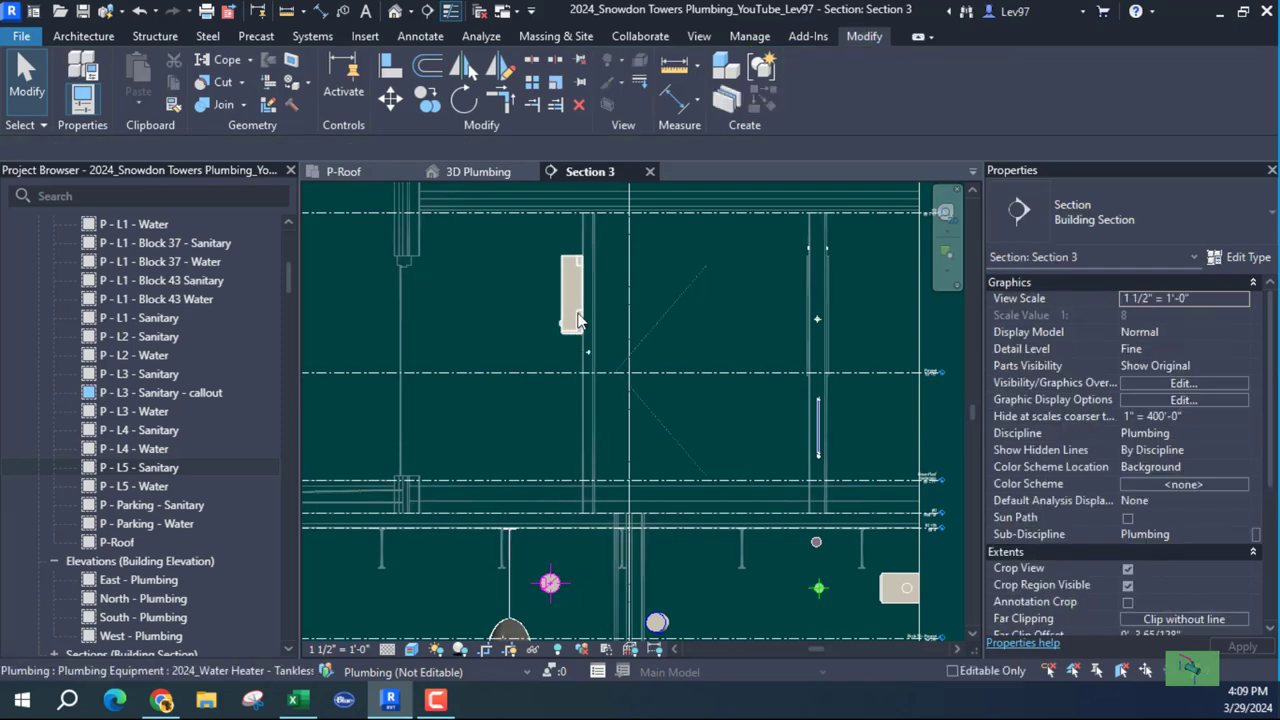
In the roof plan, connect the tankless water heater's 3/4" Domestic Cold Water inlet into the wall pipe with Connect Into.
scroll(525, 380, up, 2)
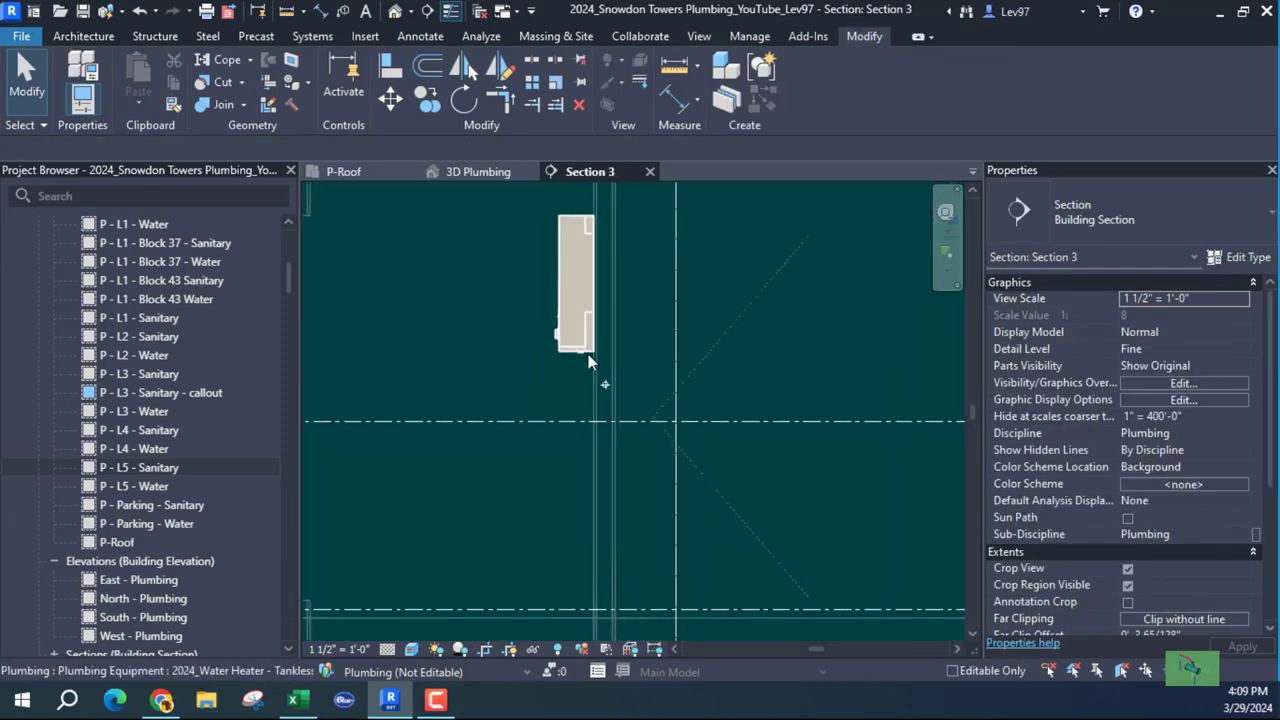
click(358, 175)
scroll(440, 285, up, 3)
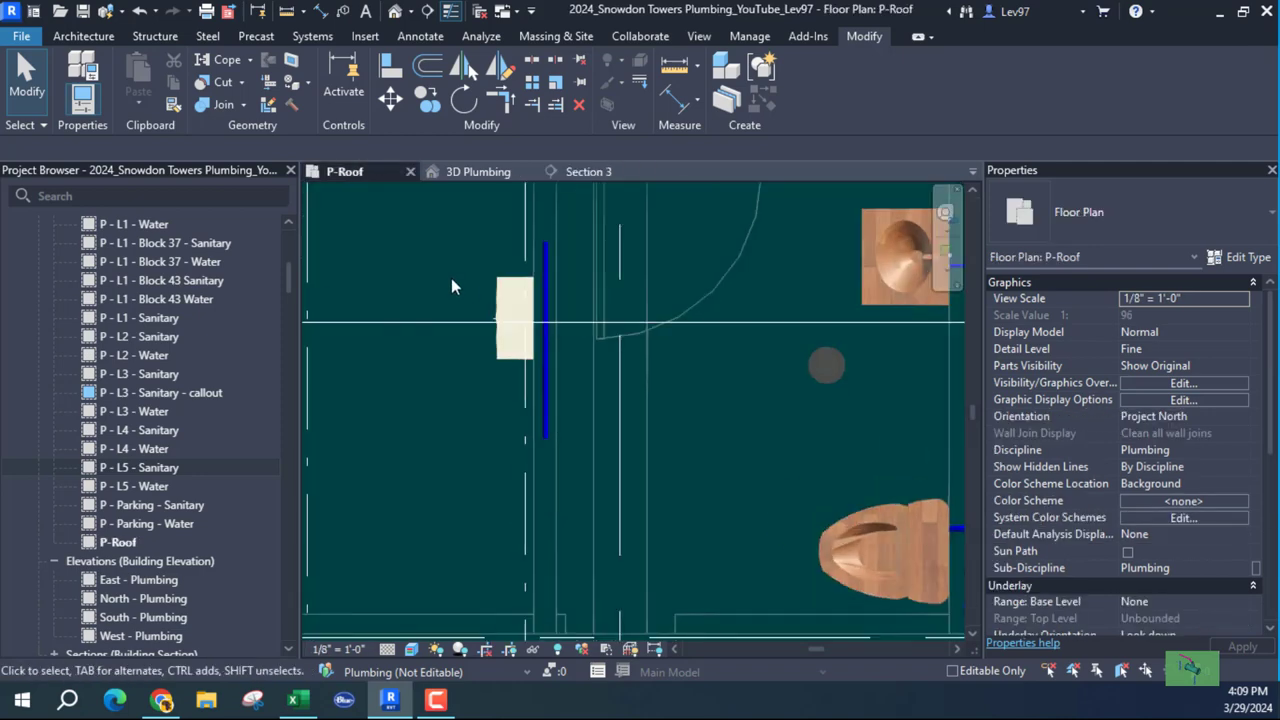
click(503, 272)
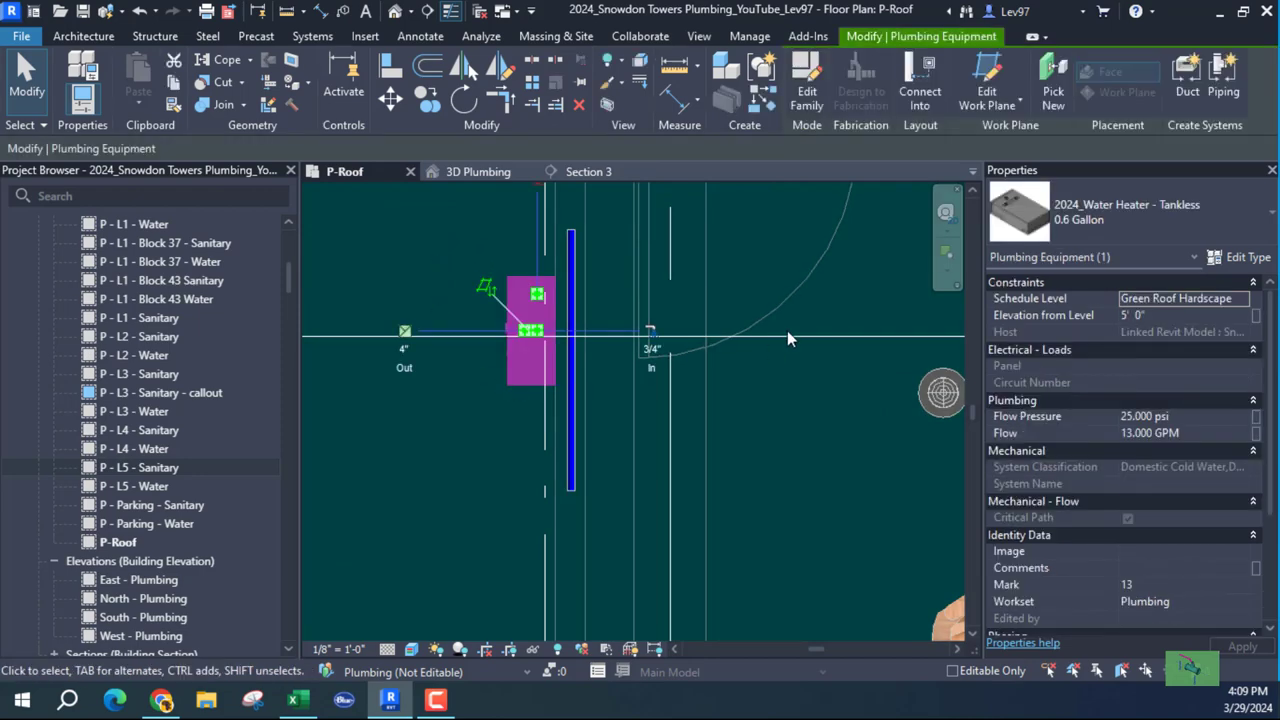
click(918, 100)
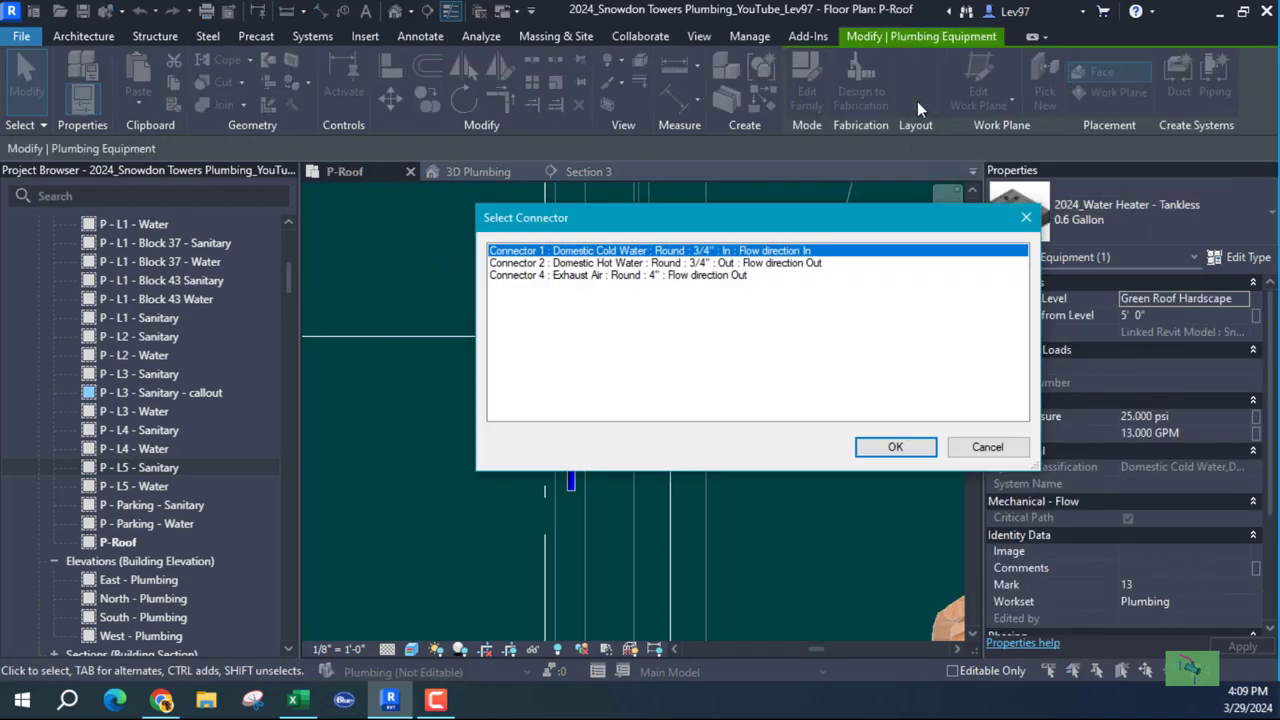
click(894, 448)
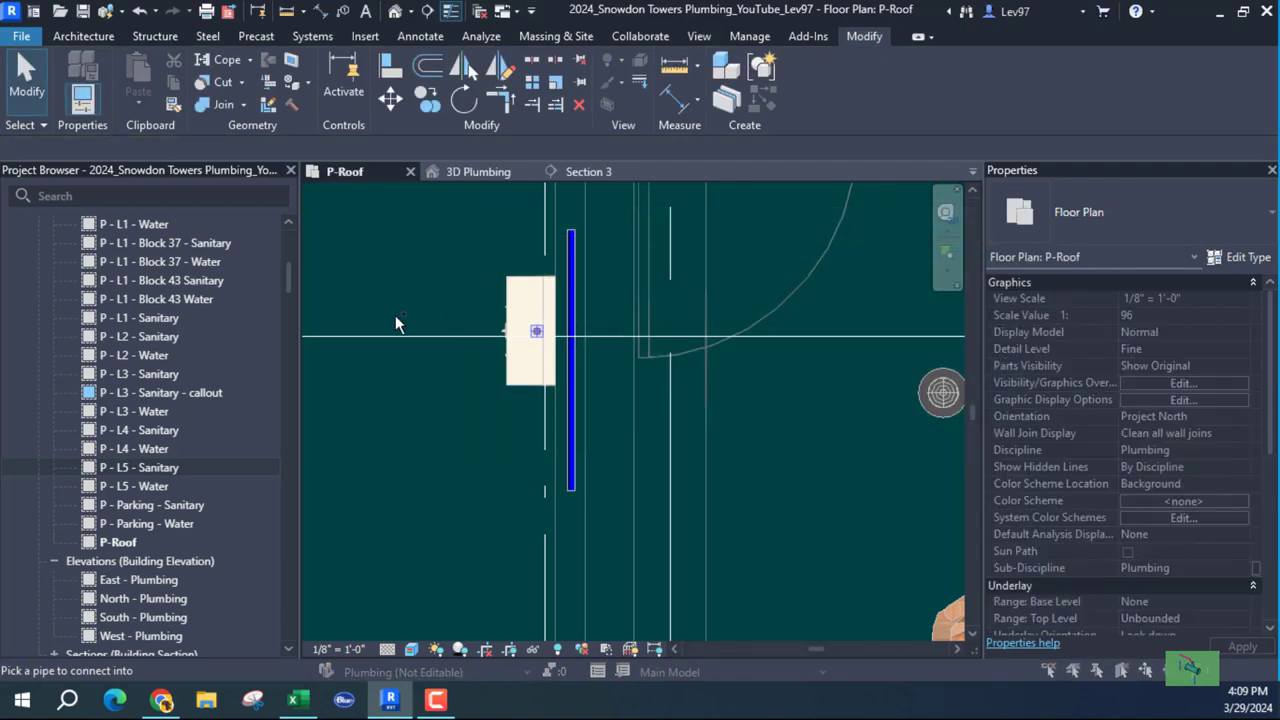
click(569, 379)
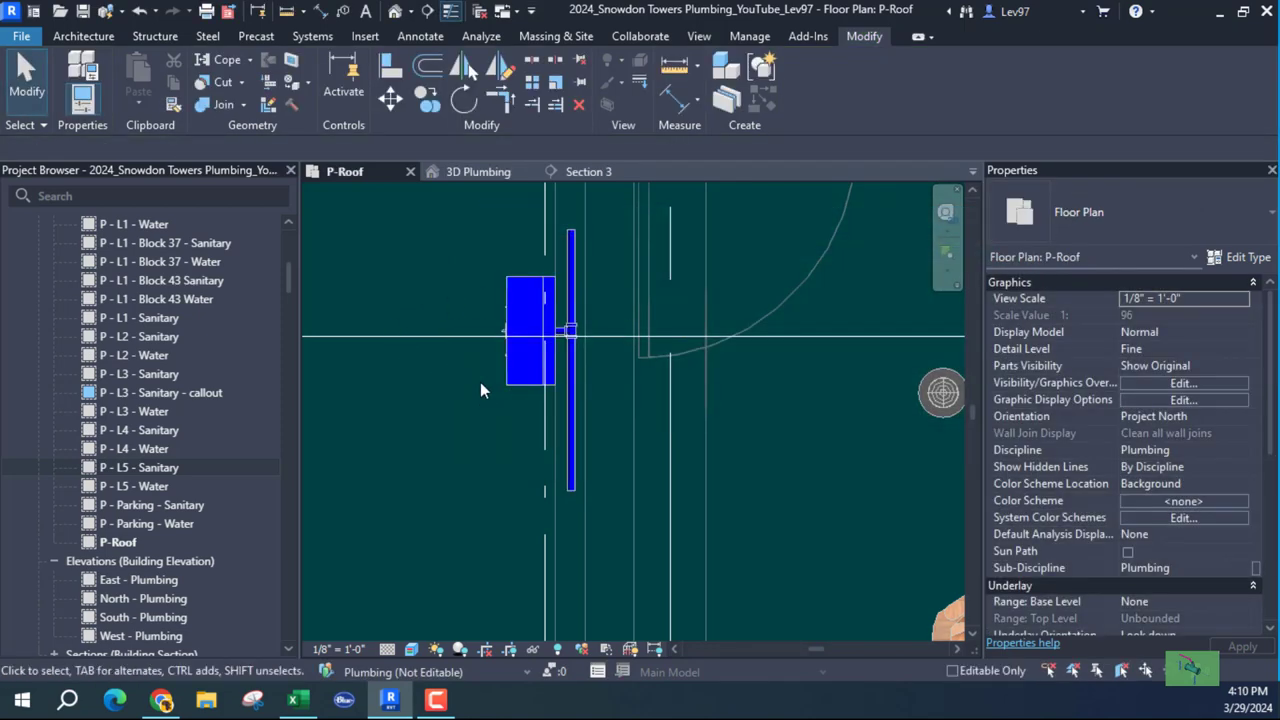
Delete the wall pipe segment above the heater's new tee and the tee fitting itself.
scroll(544, 311, up, 2)
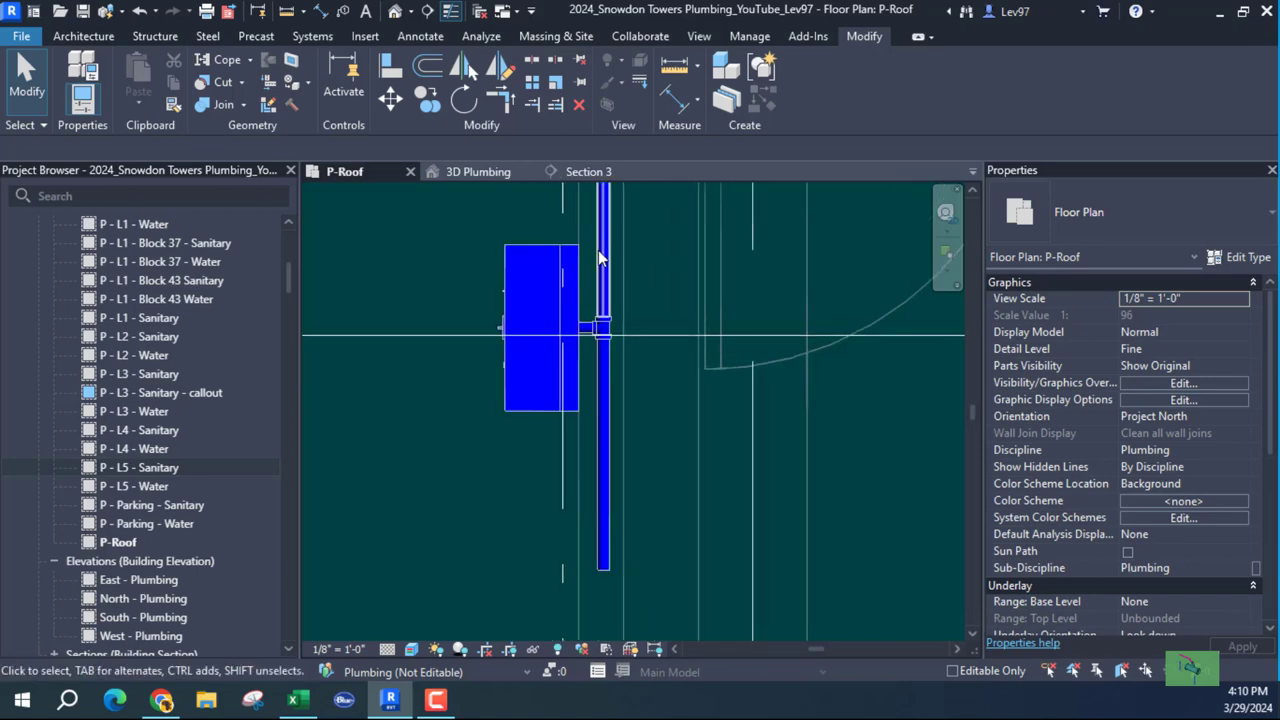
click(605, 260)
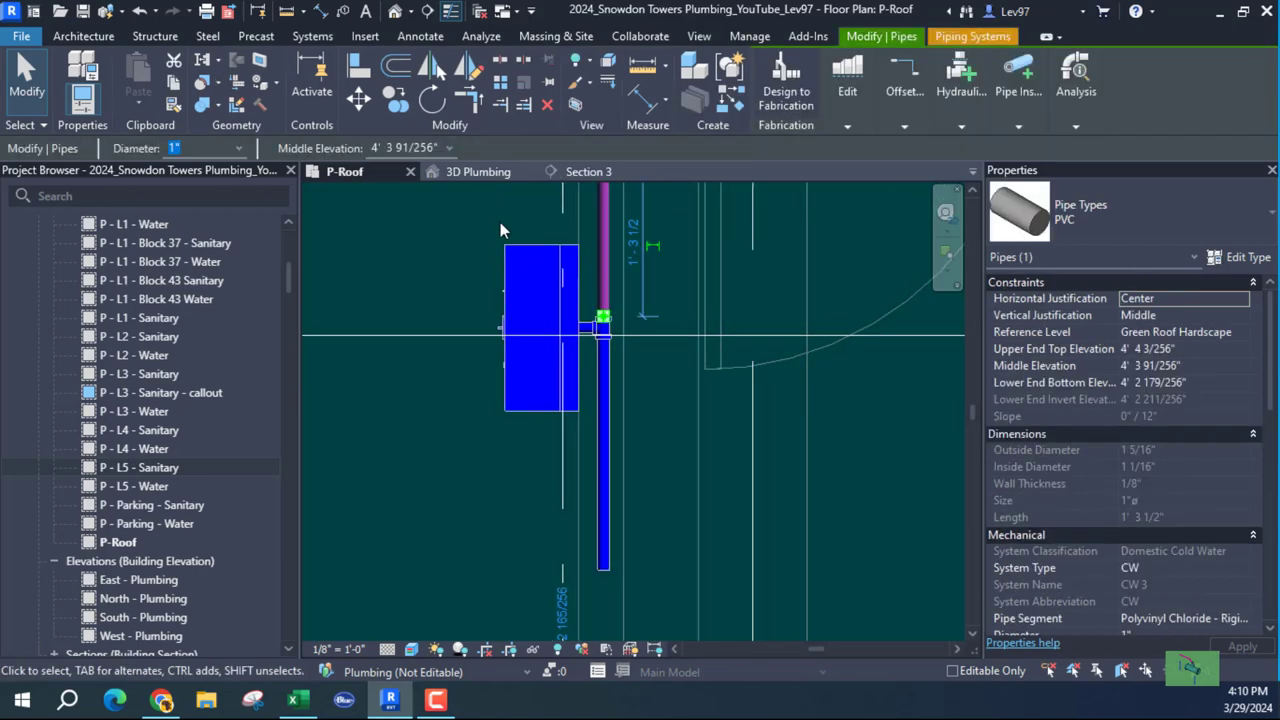
key(Delete)
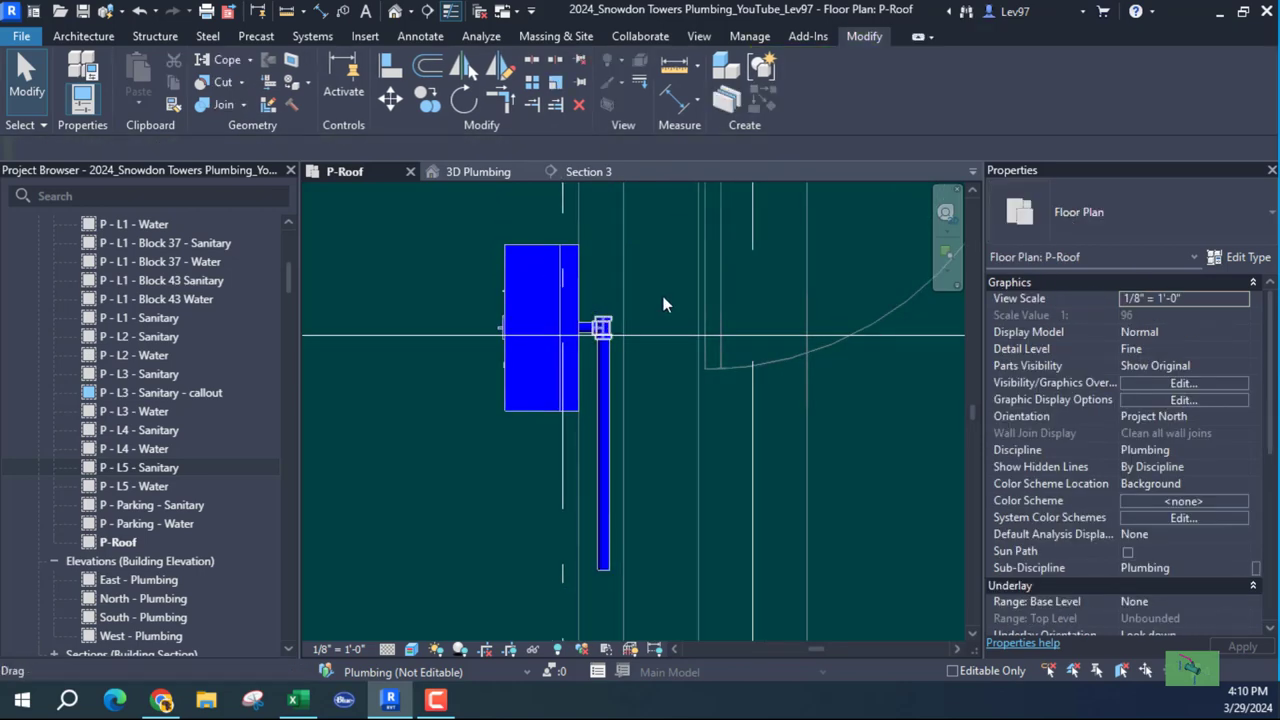
key(Delete)
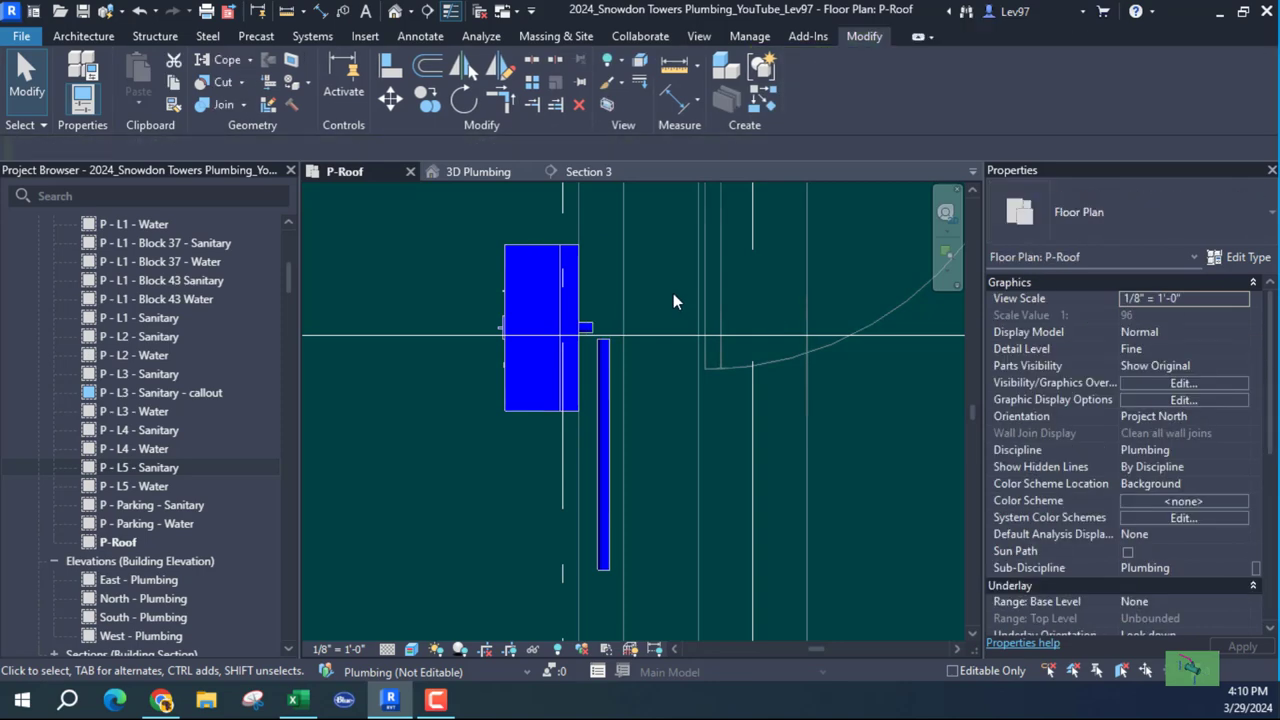
click(603, 412)
scroll(558, 428, down, 3)
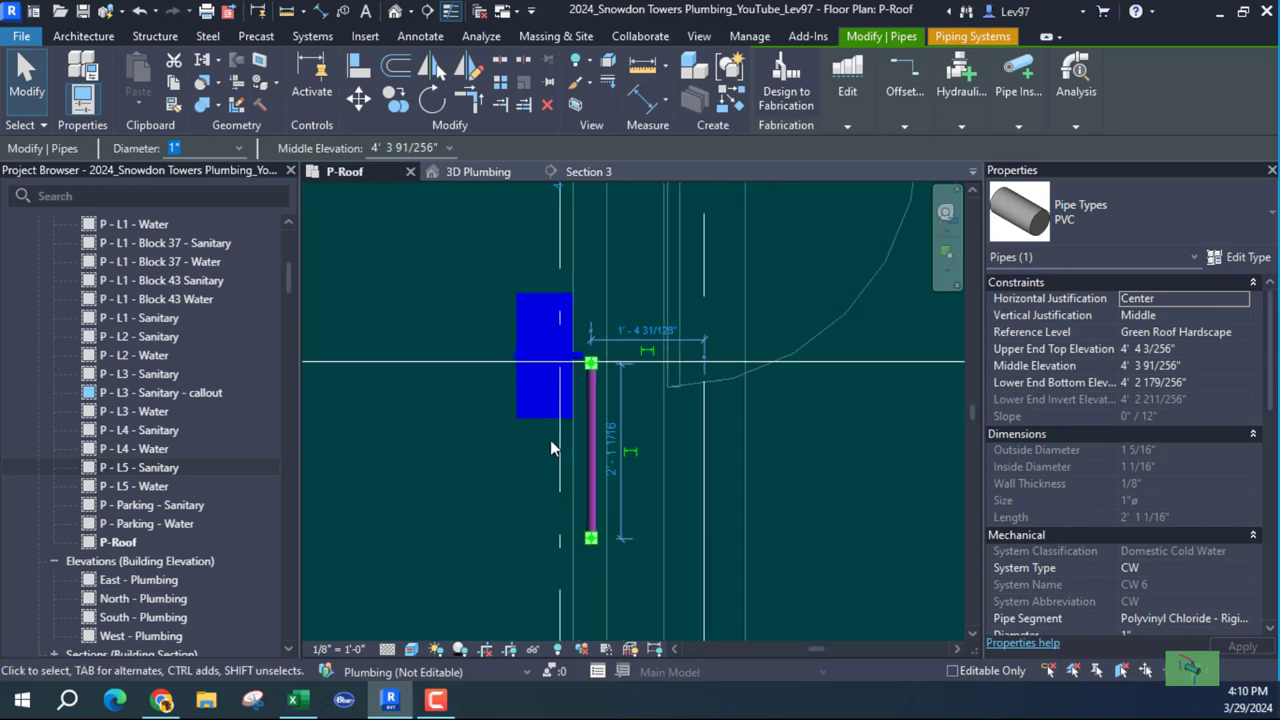
scroll(517, 378, down, 2)
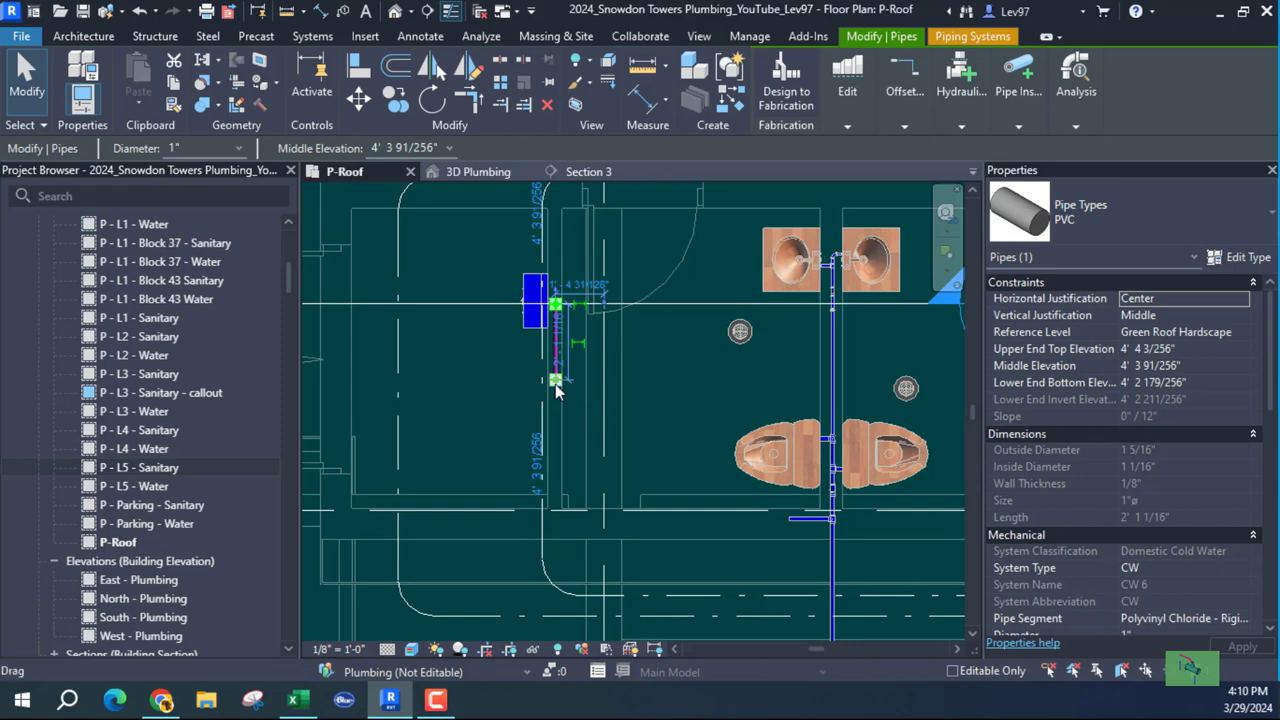
right_click(557, 390)
click(538, 402)
click(506, 390)
Pull the upper end of the remaining wall pipe down, shortening it to 1' 8 1/4".
scroll(555, 285, up, 4)
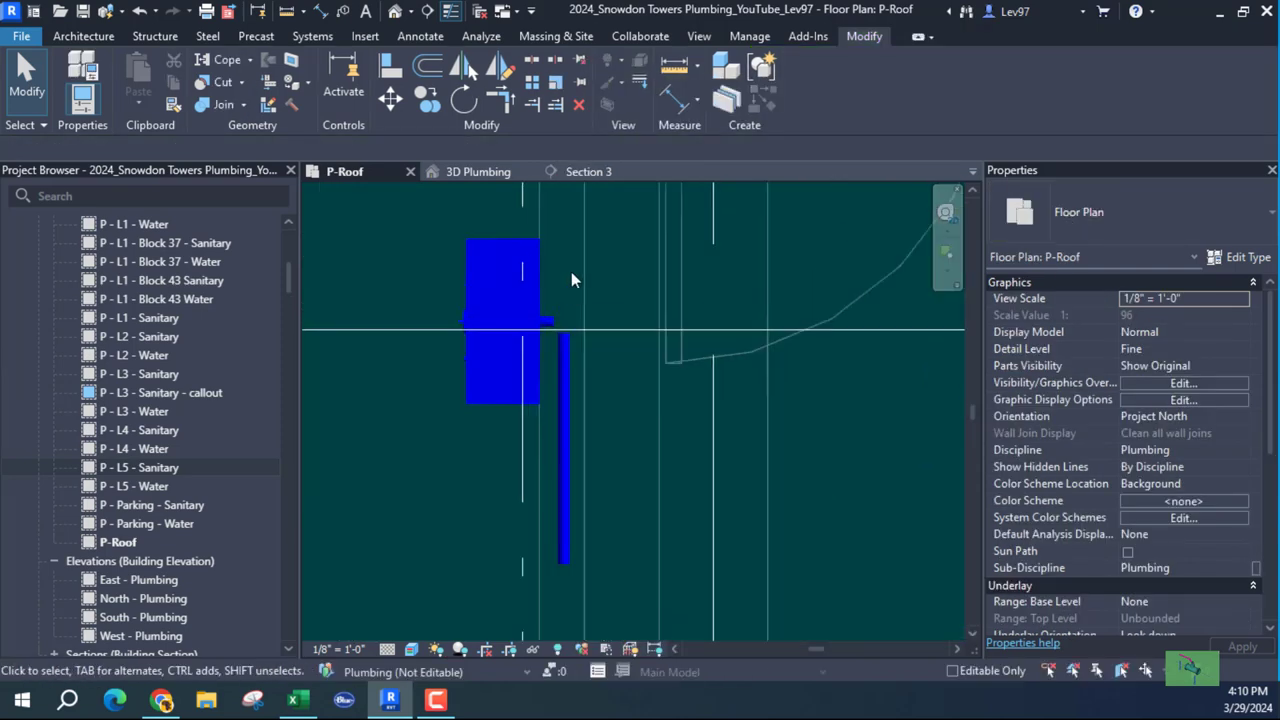
scroll(560, 320, up, 3)
click(563, 392)
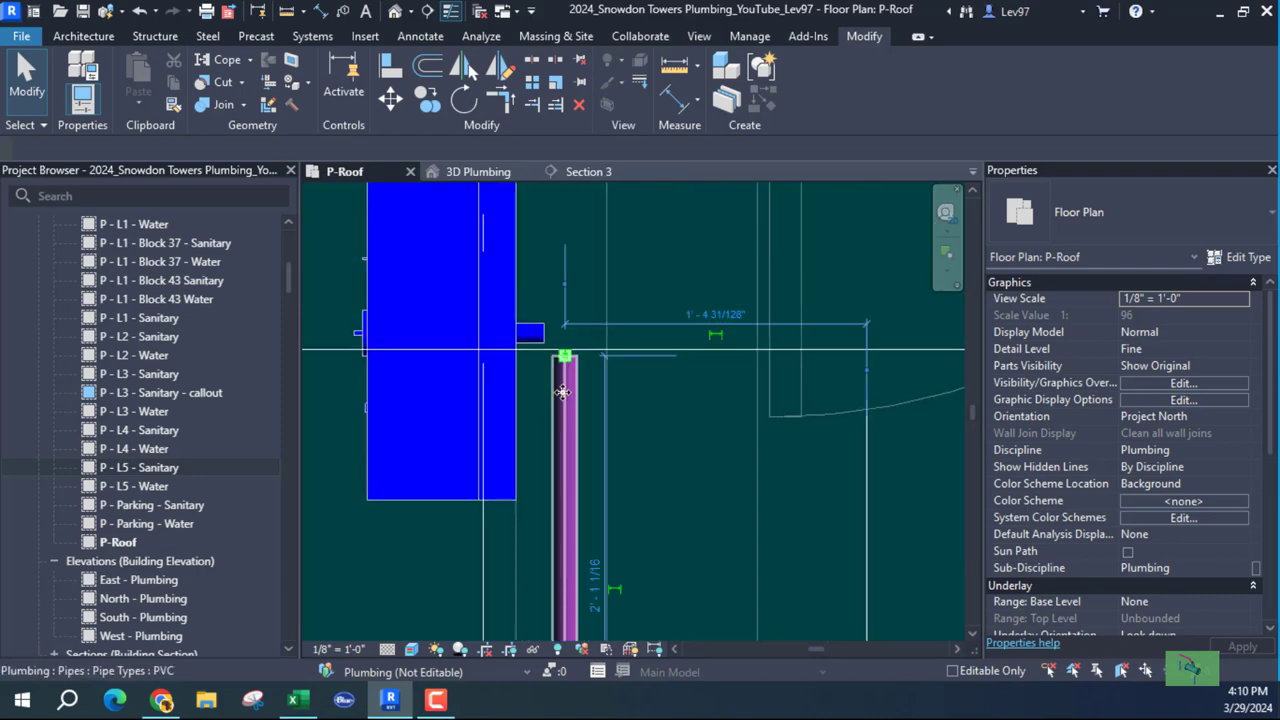
click(563, 392)
drag(566, 362, 564, 443)
right_click(564, 443)
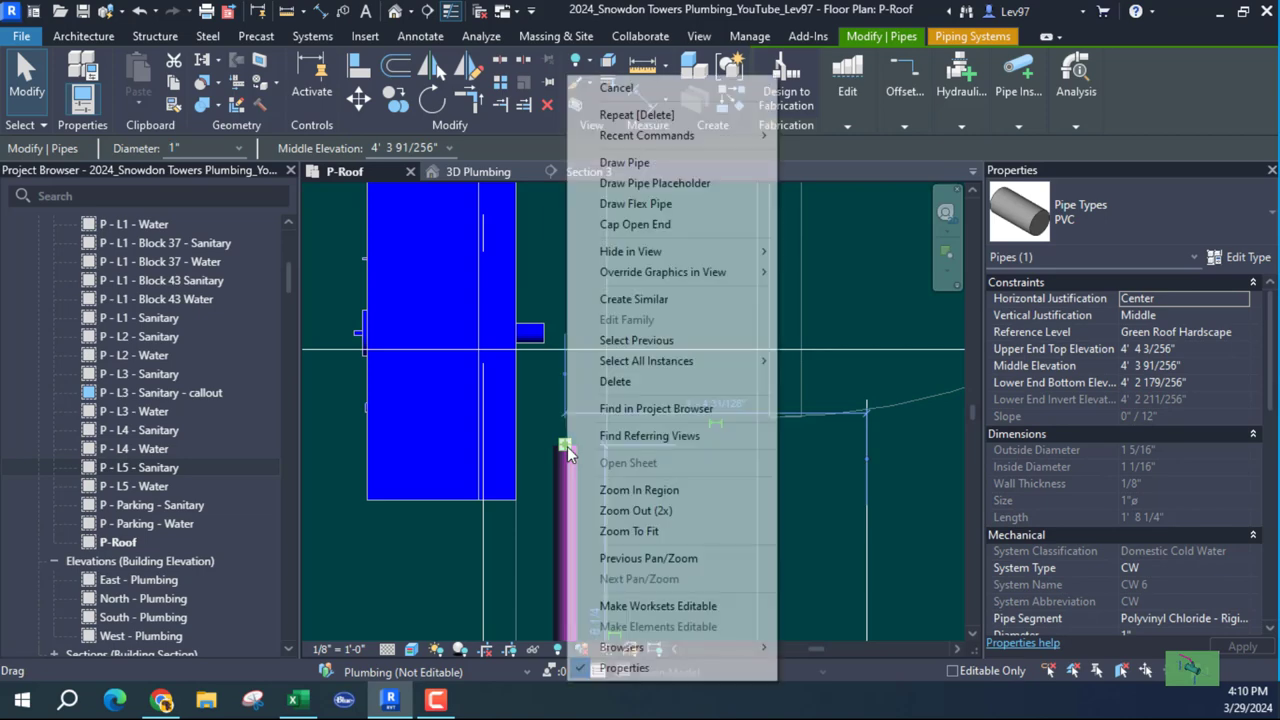
click(628, 162)
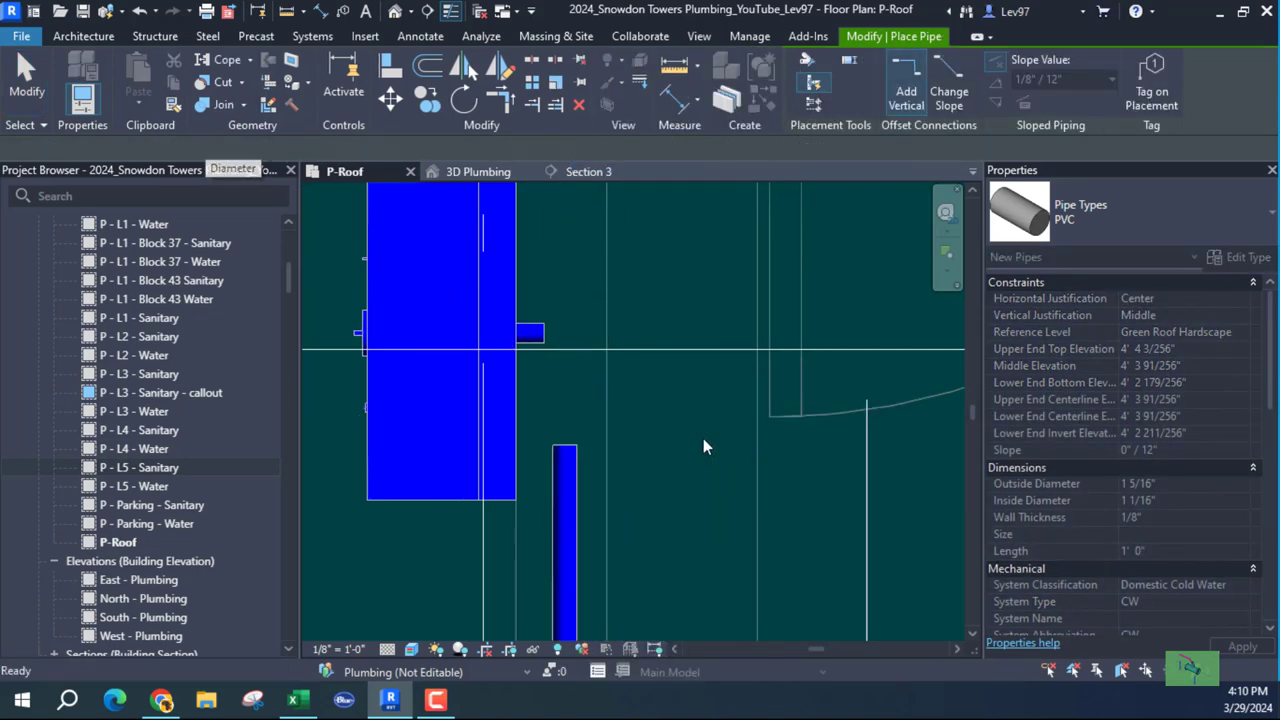
key(Escape)
Set the diameter of the shortened wall pipe beside the water heater to 3/4".
click(565, 500)
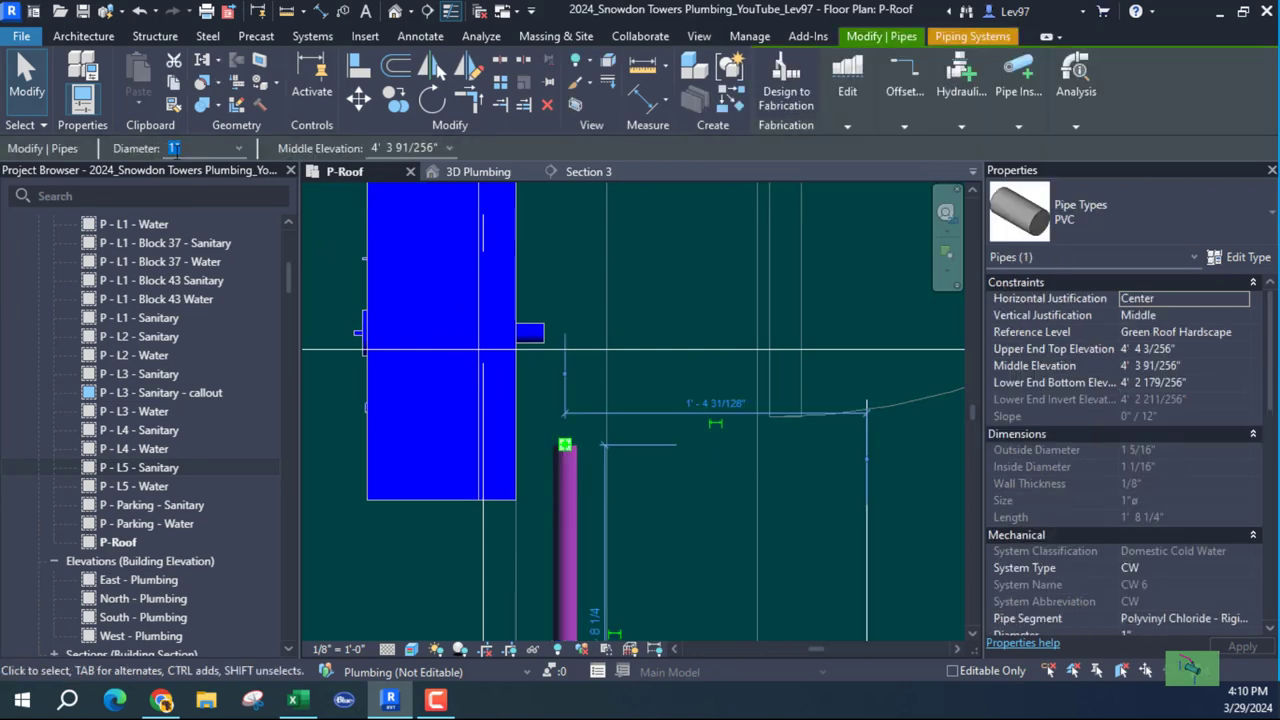
click(241, 148)
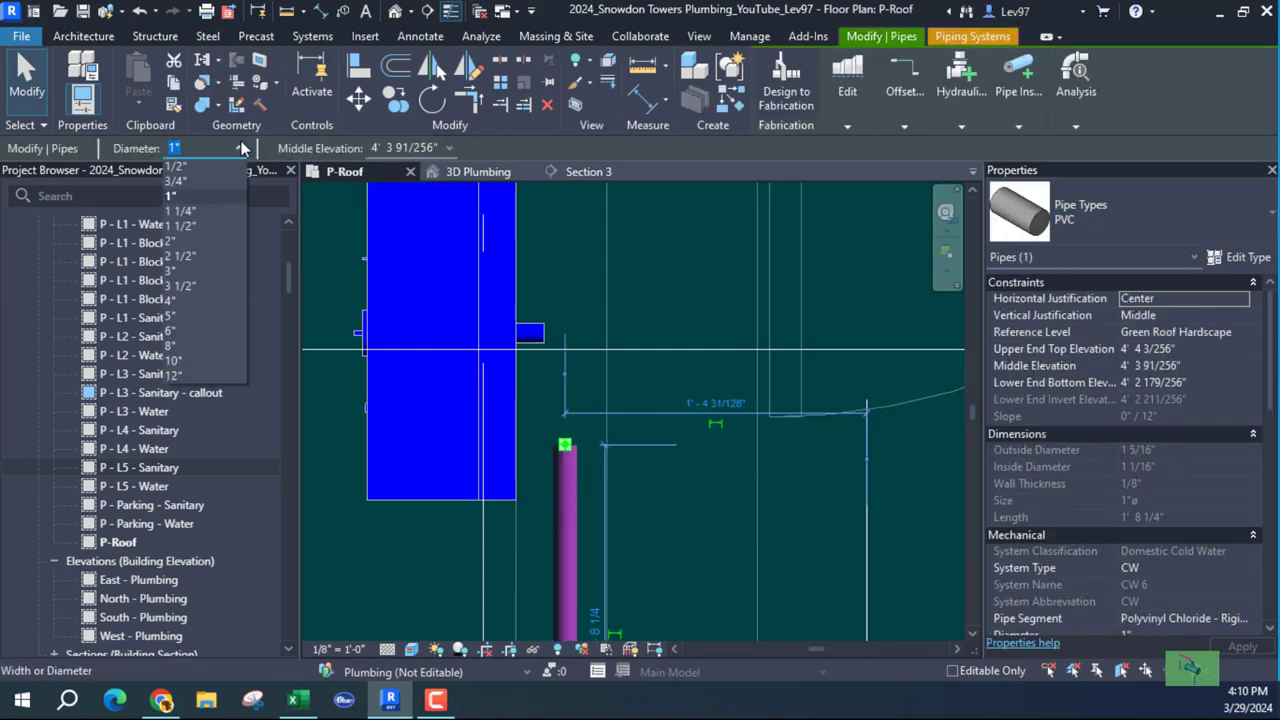
click(209, 180)
Set the diameter of the short horizontal cold water branch off the main below the toilets to 3/4".
scroll(702, 450, down, 2)
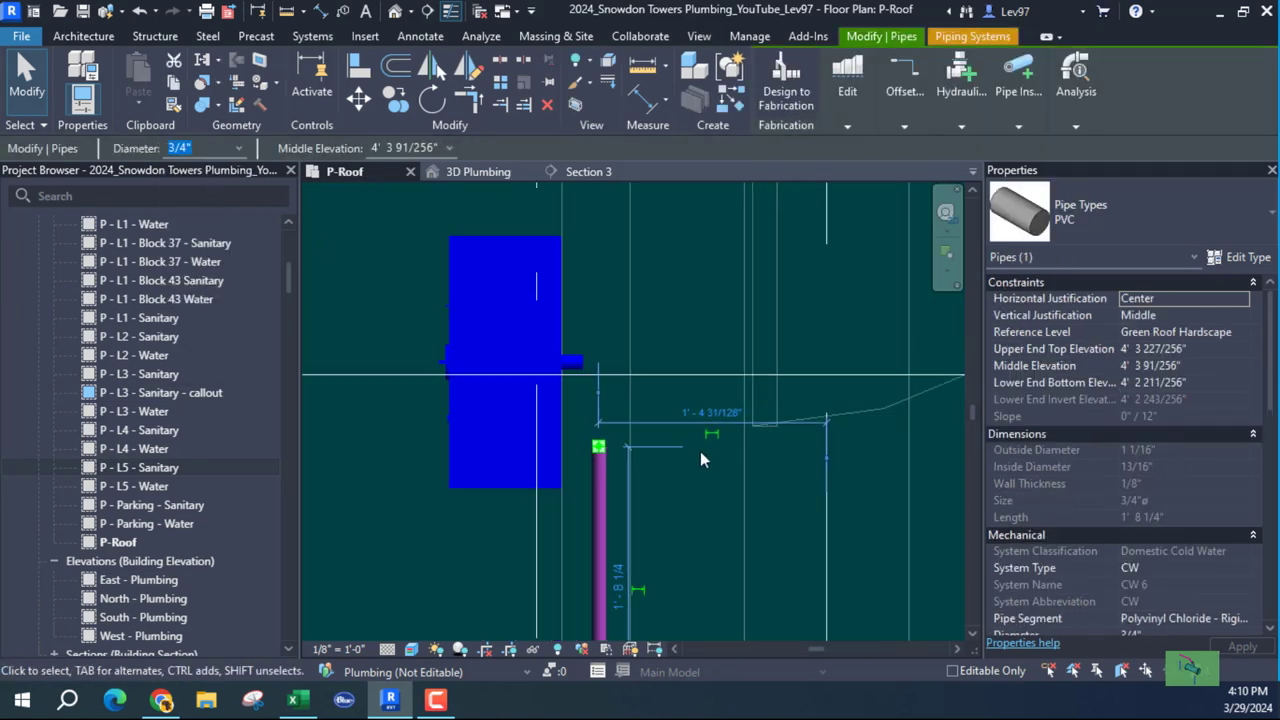
scroll(700, 452, down, 2)
middle_drag(705, 503, 472, 364)
scroll(677, 400, up, 2)
middle_drag(674, 463, 737, 464)
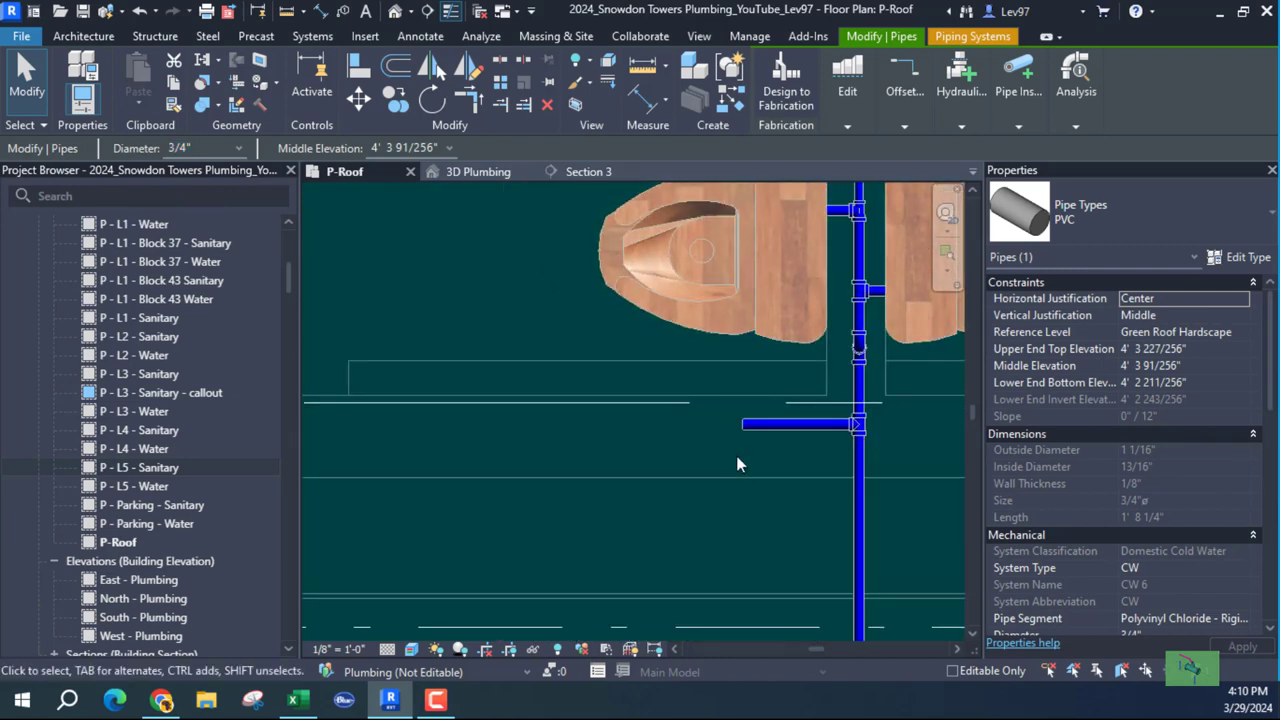
click(790, 424)
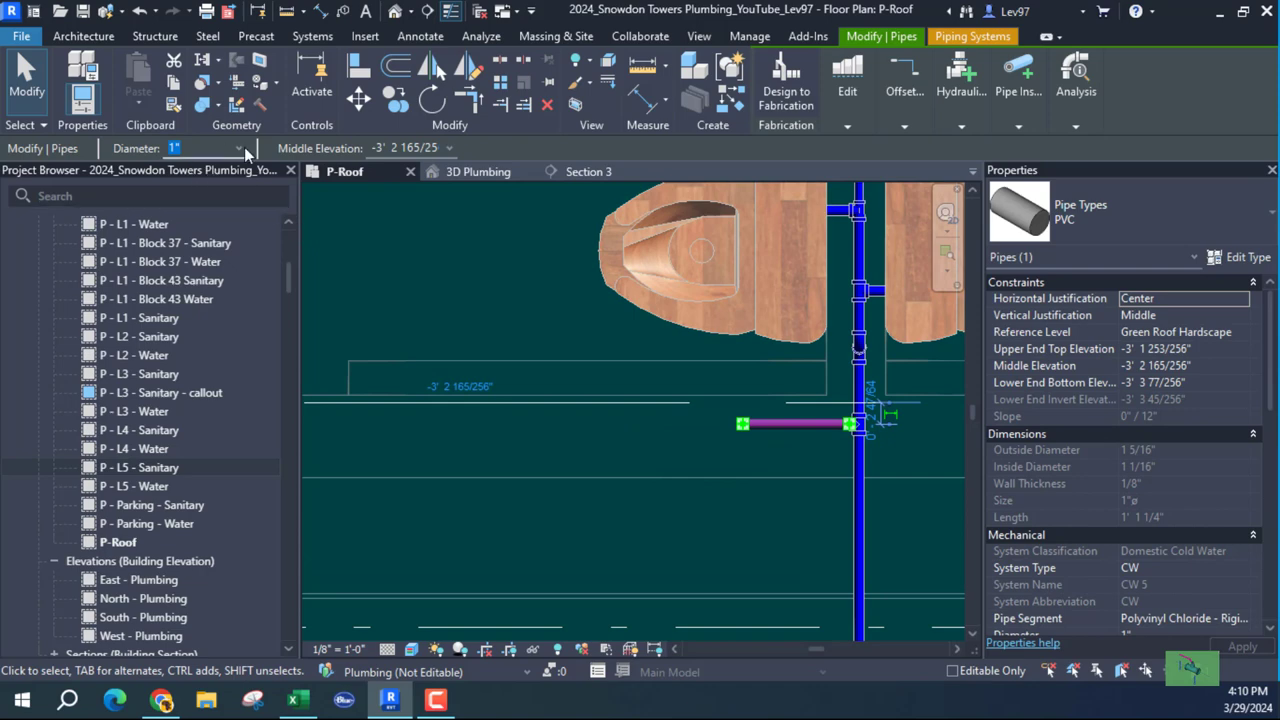
click(244, 147)
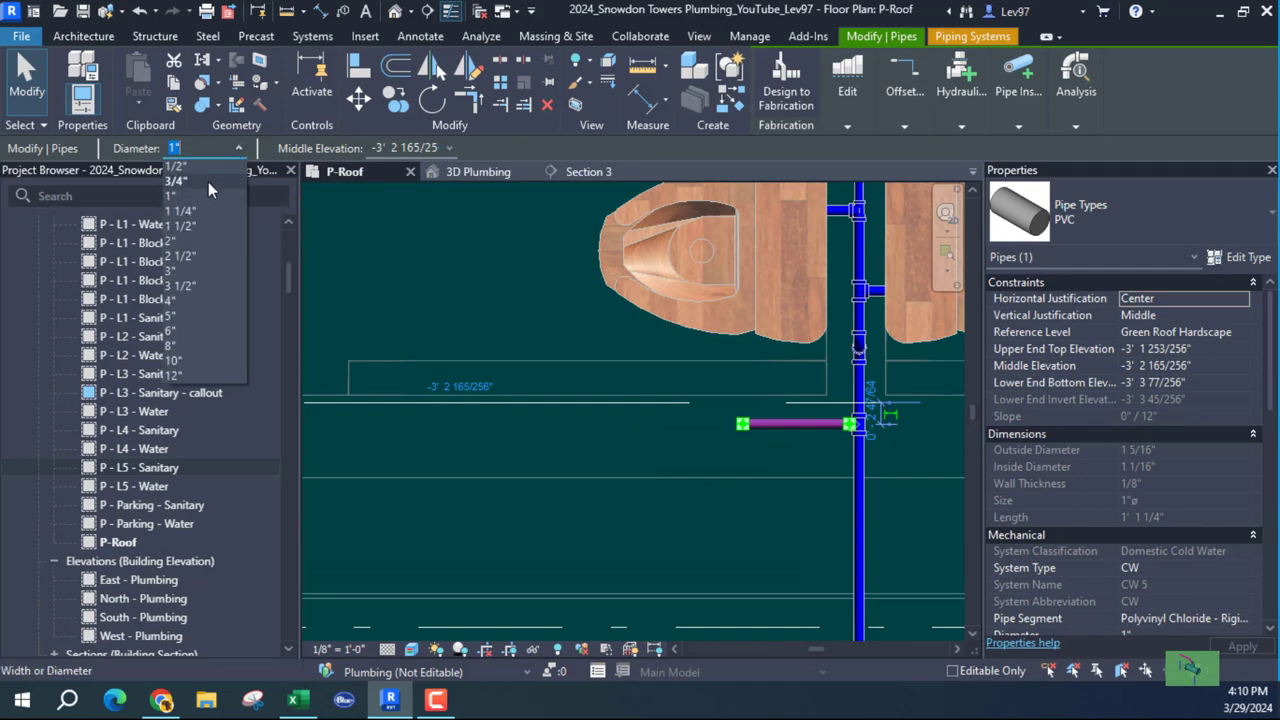
click(208, 182)
click(508, 309)
scroll(514, 315, down, 1)
scroll(508, 309, down, 1)
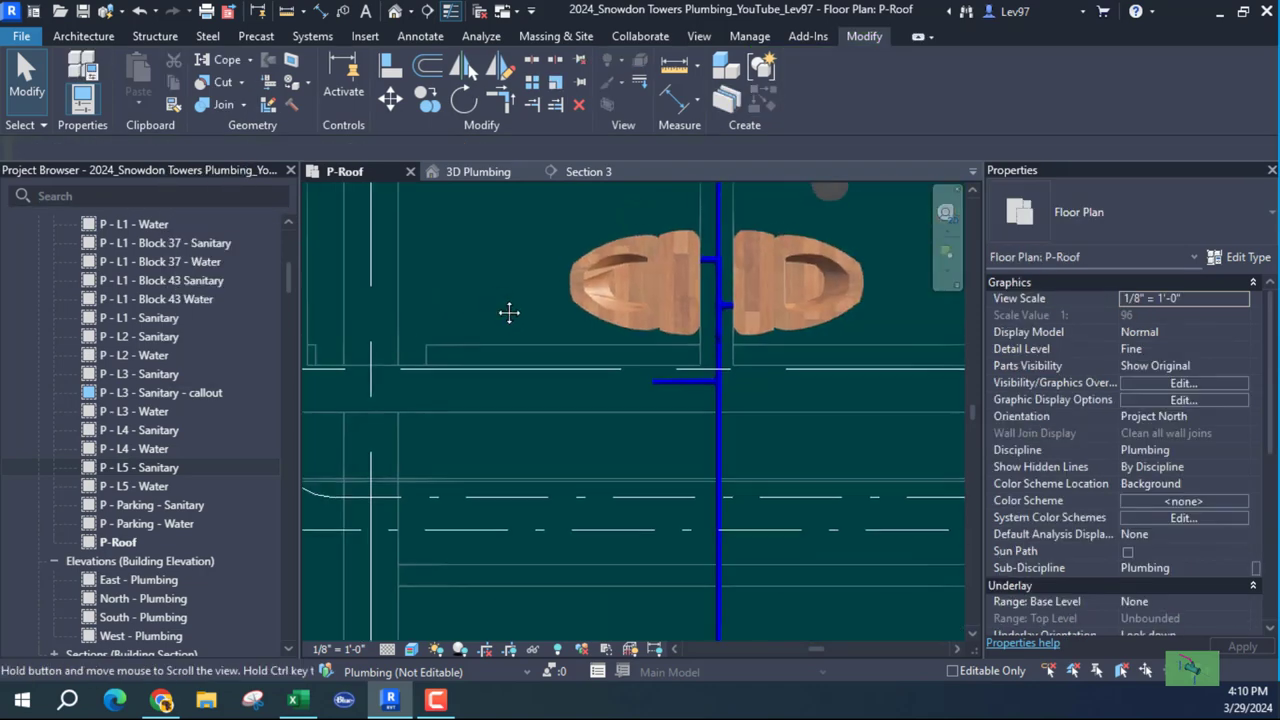
middle_drag(508, 309, 709, 473)
middle_drag(512, 265, 531, 332)
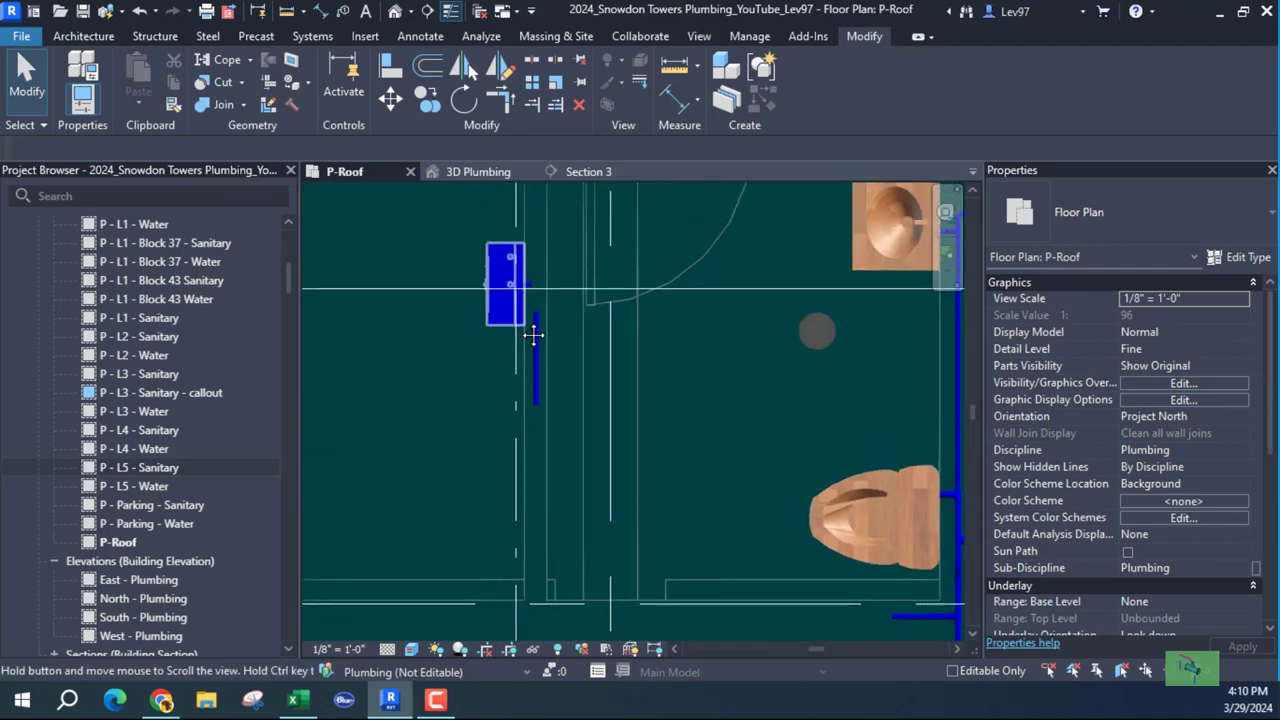
scroll(531, 332, up, 3)
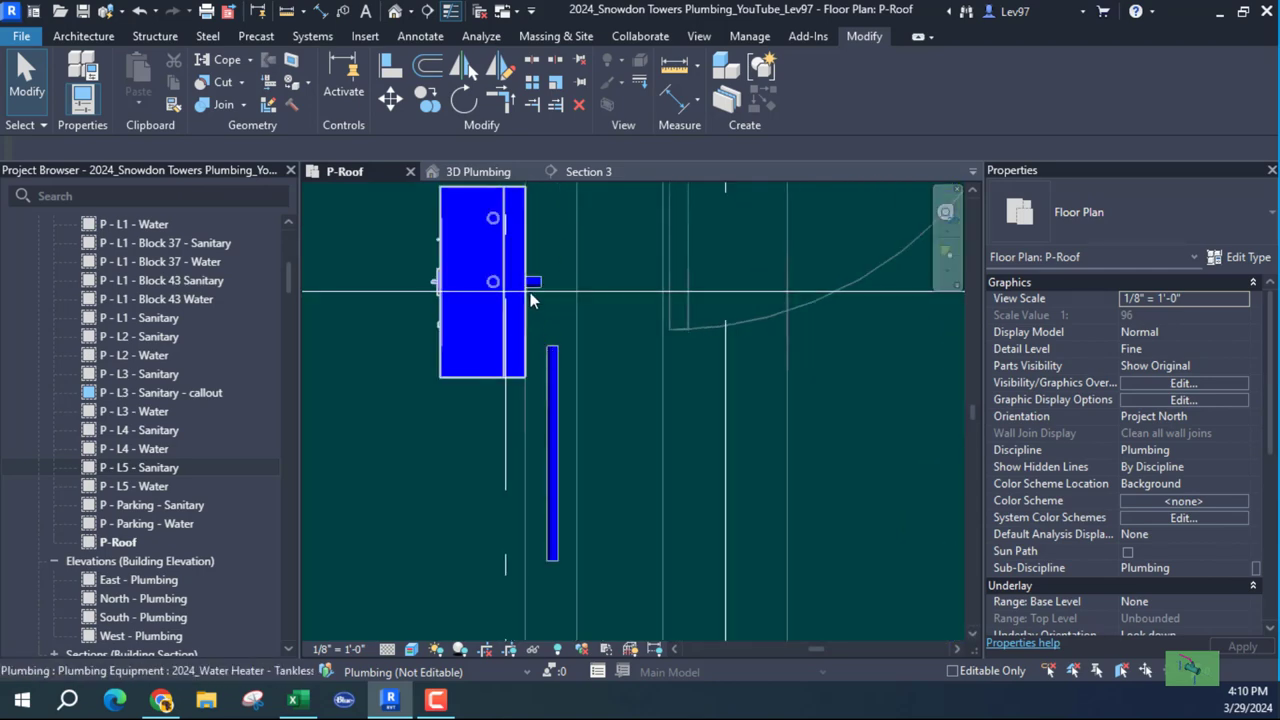
click(540, 372)
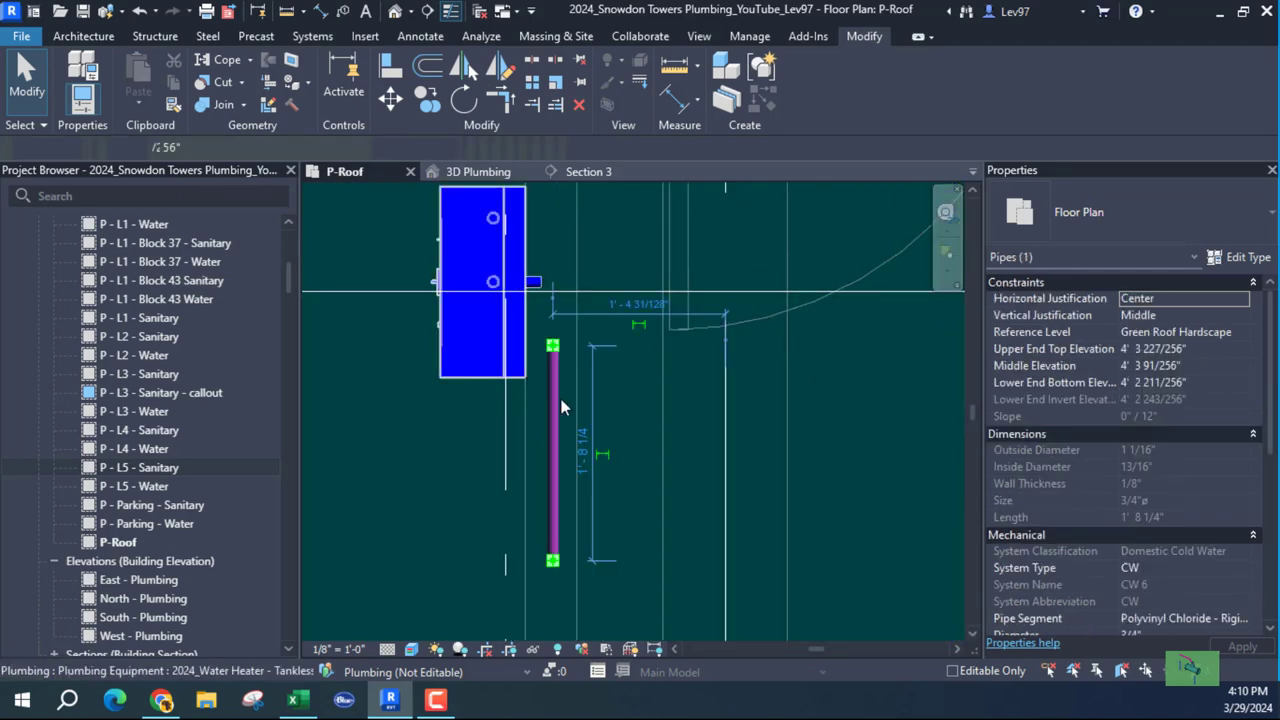
click(239, 148)
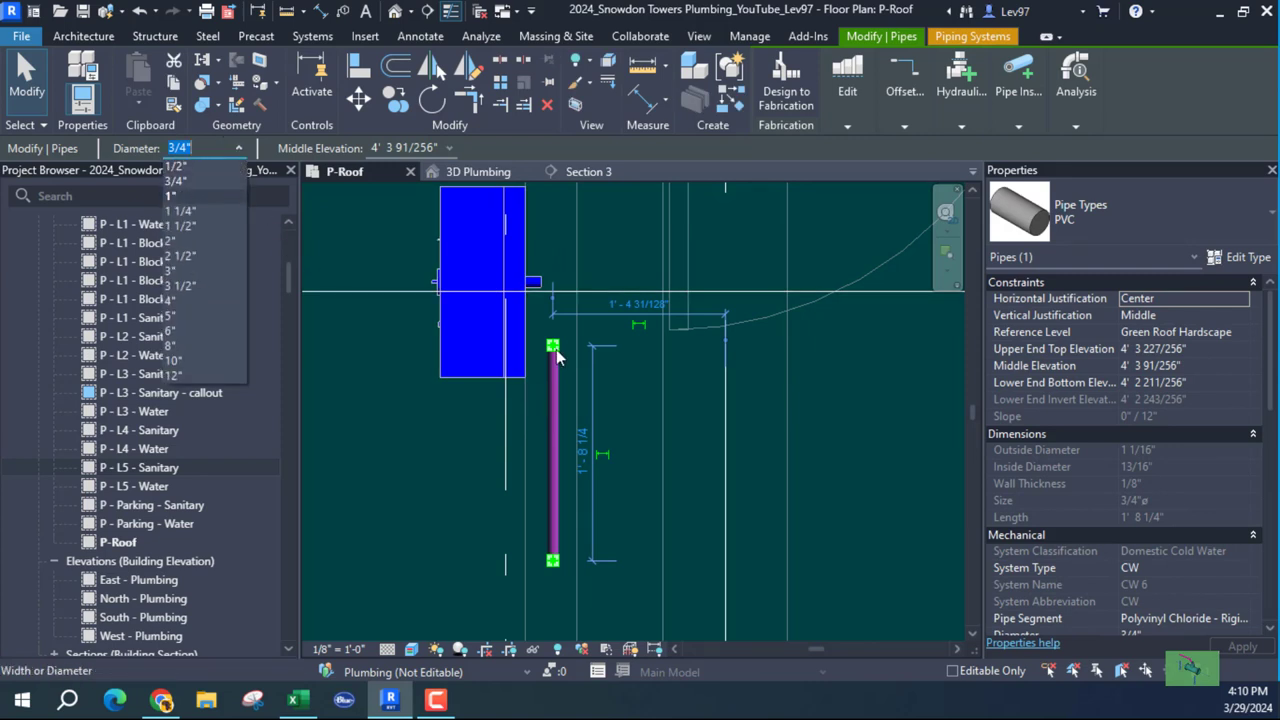
click(577, 313)
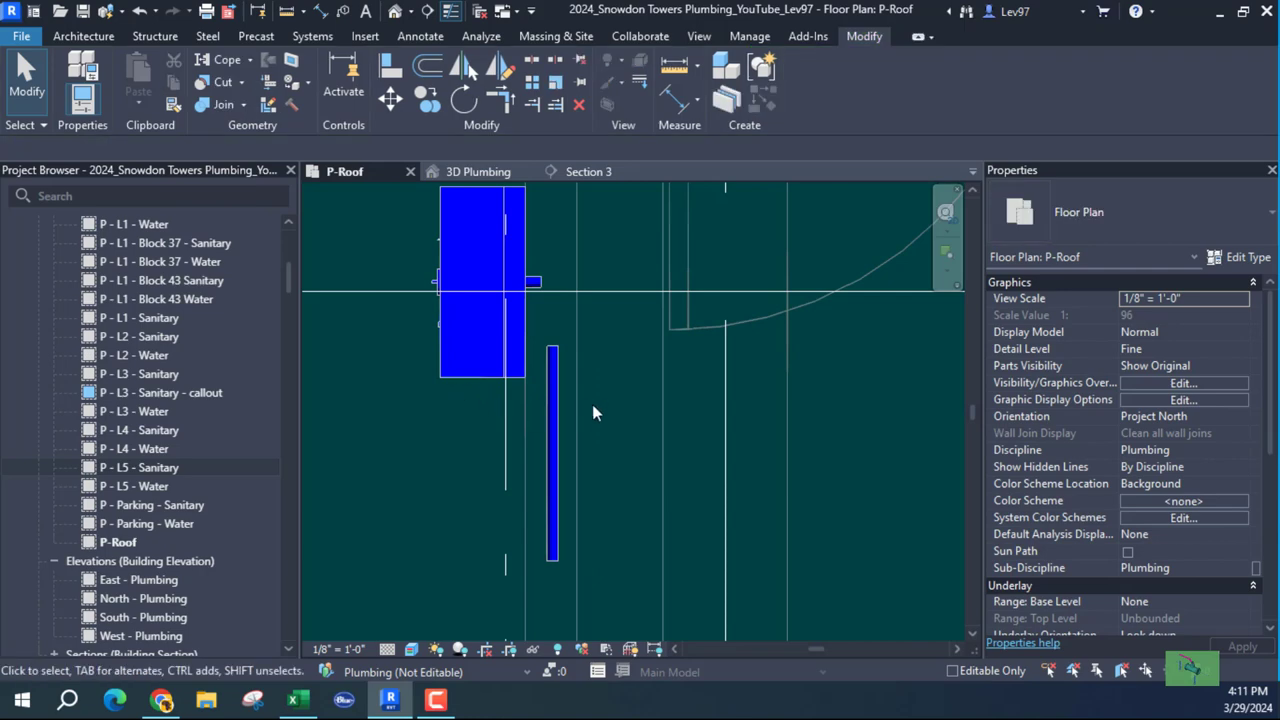
Draw a short 1/2" pipe straight up the plan from the upper end of the 3/4" wall pipe, stopping below the heater stub.
click(542, 381)
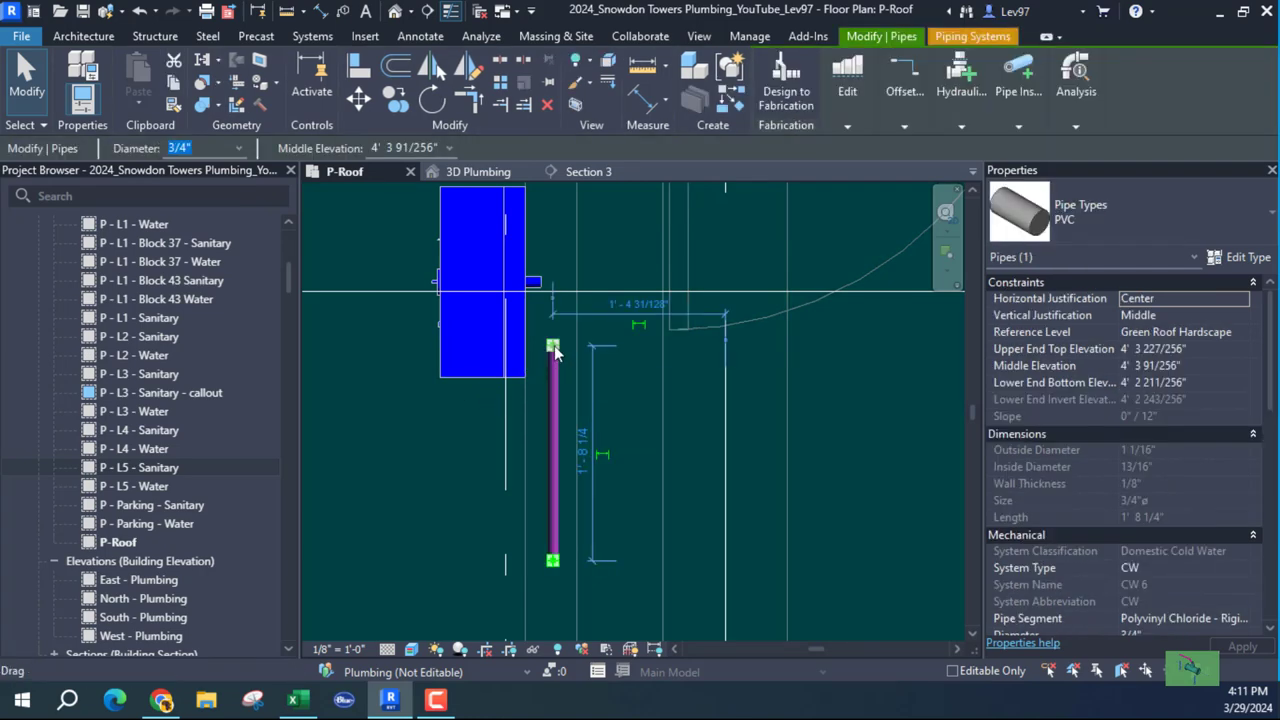
right_click(553, 349)
click(609, 165)
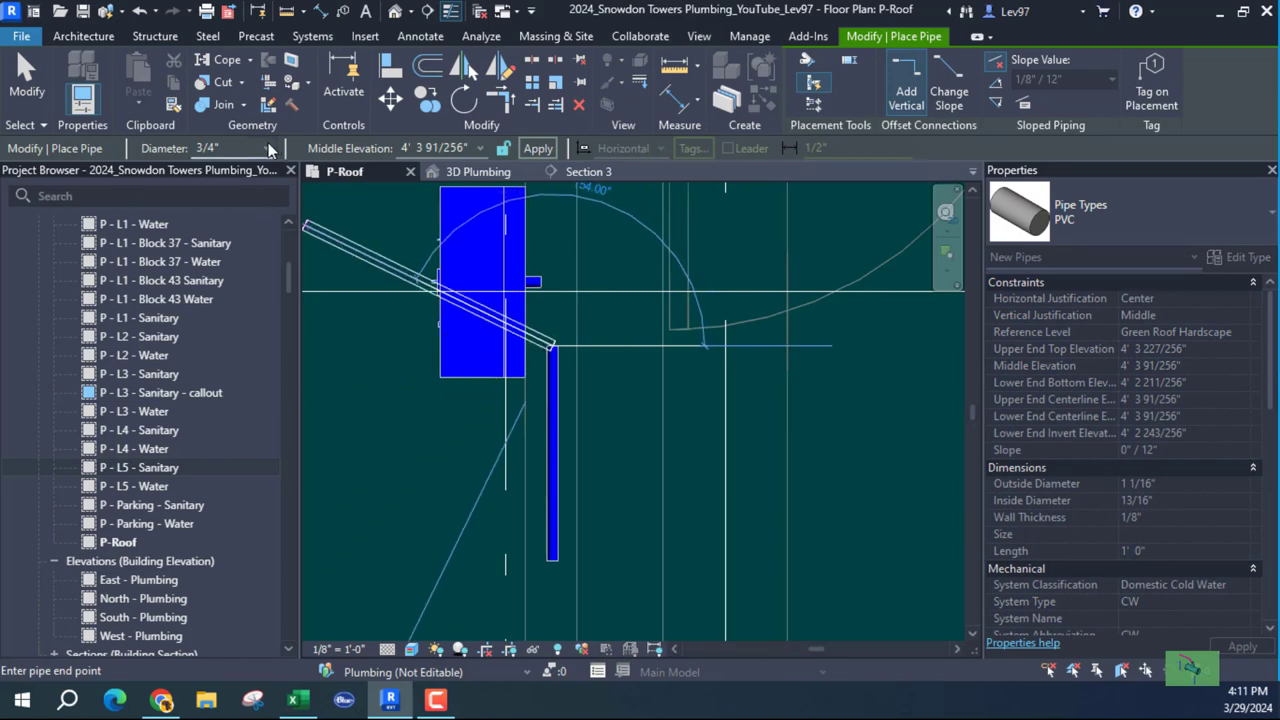
click(266, 148)
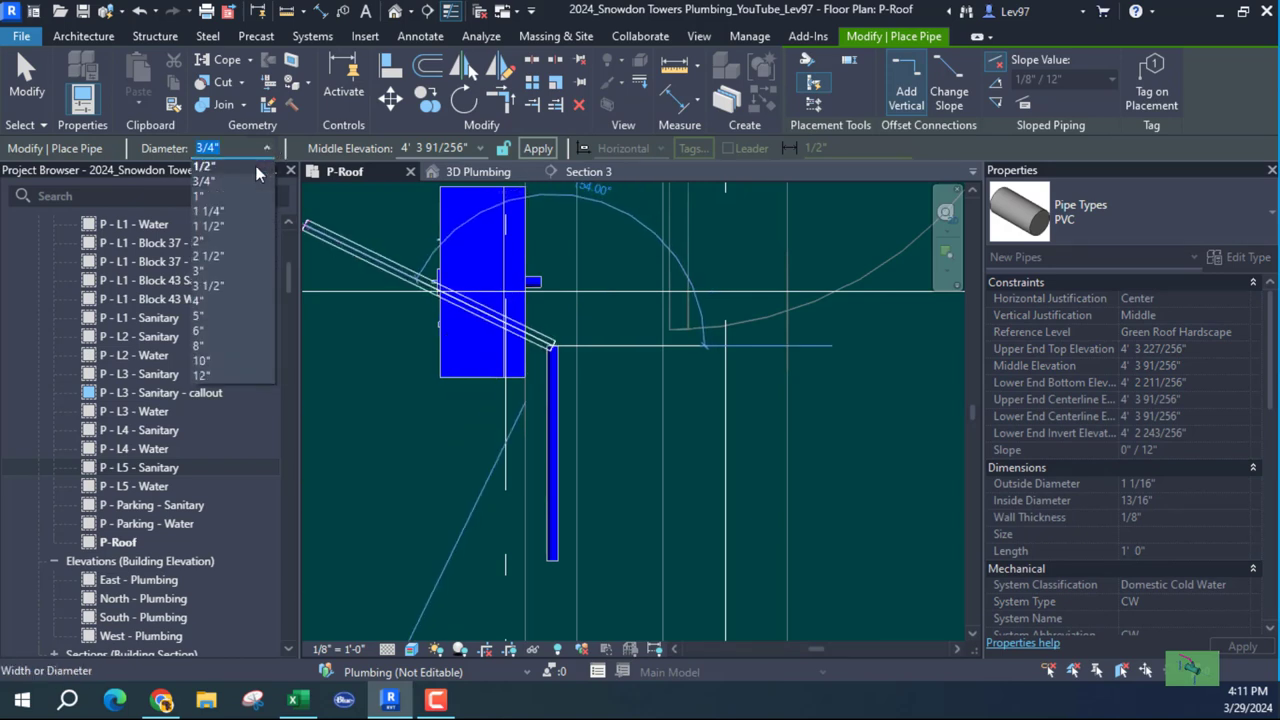
click(238, 167)
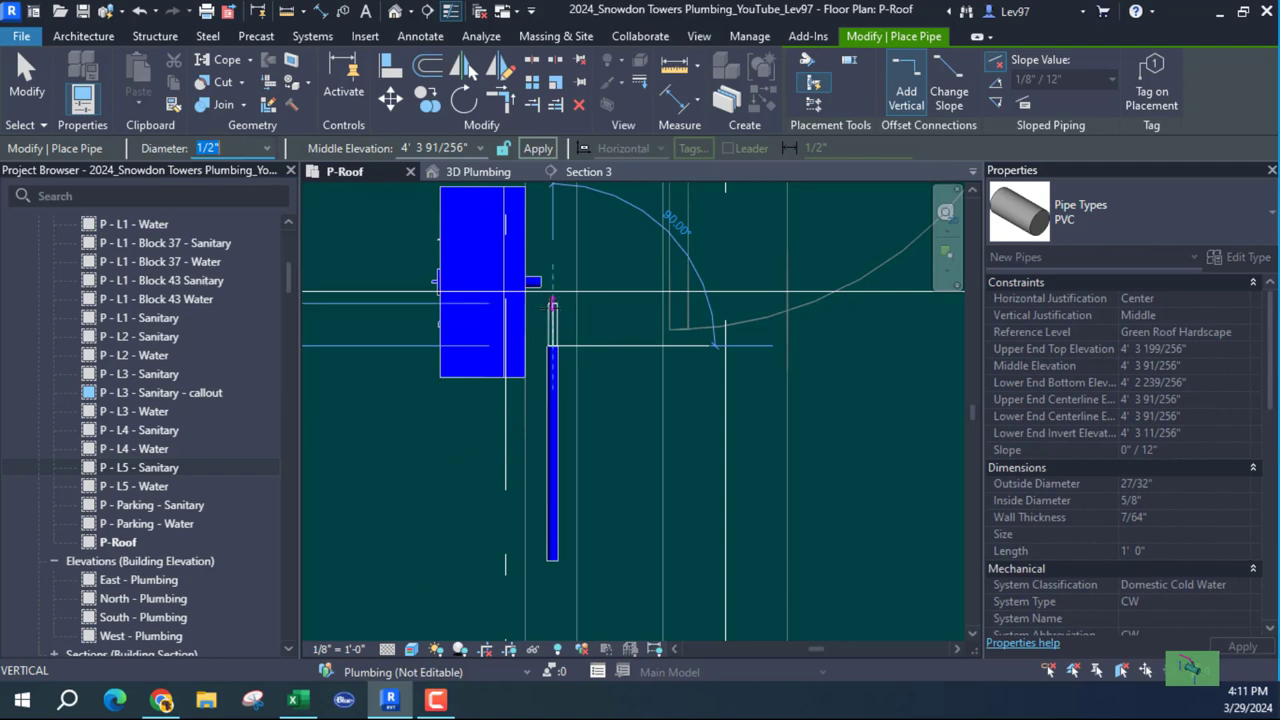
click(552, 311)
key(Escape)
key(Escape)
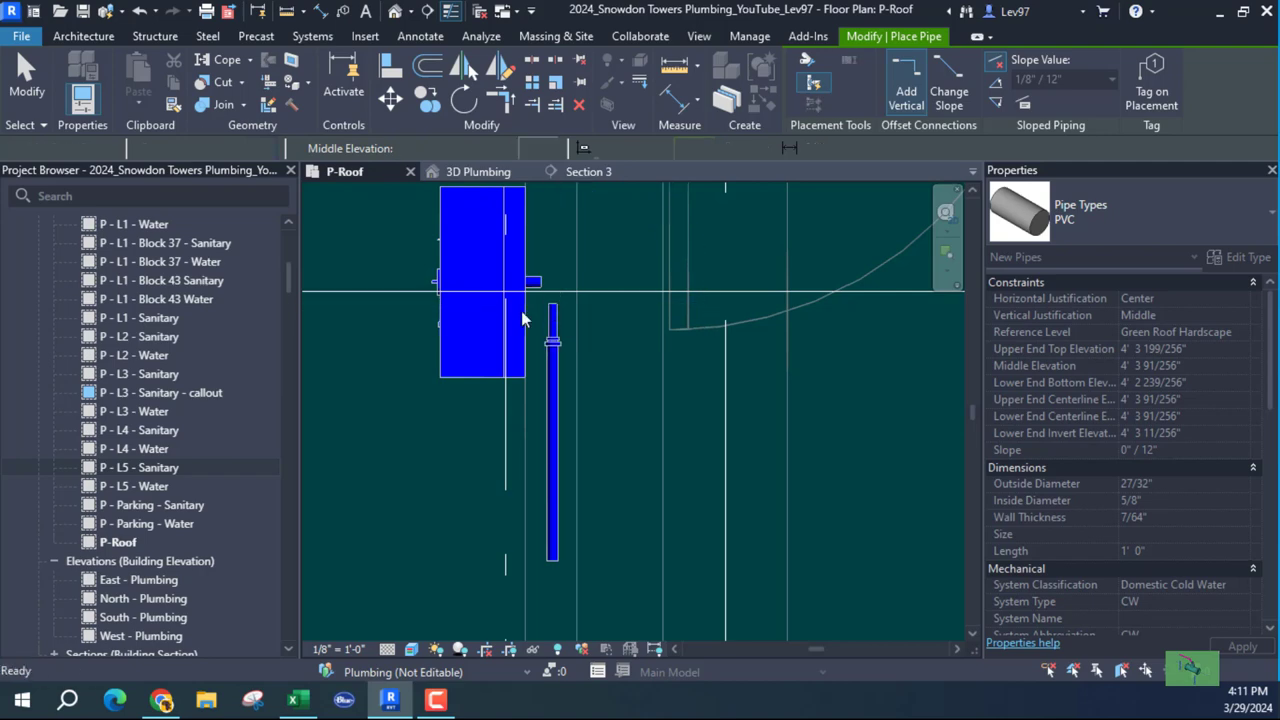
Join the water heater's horizontal stub and the short 1/2" wall pipe with Trim/Extend to Corner.
middle_drag(430, 230, 443, 263)
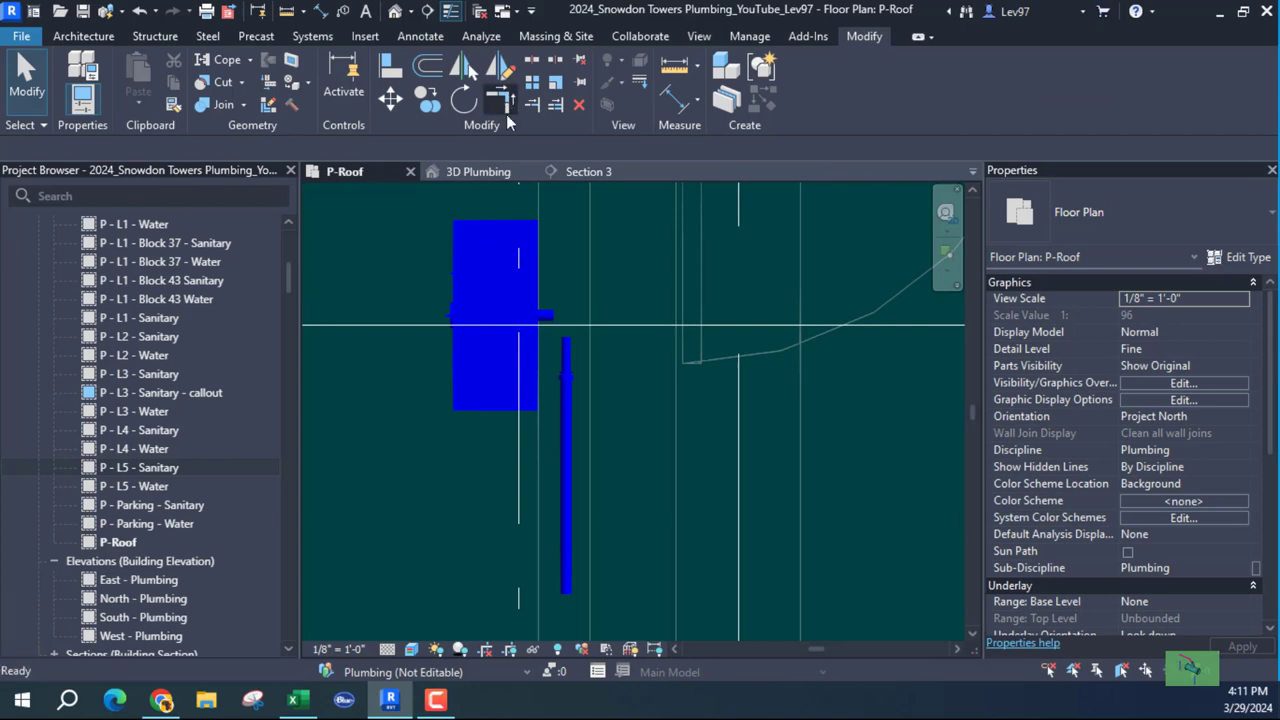
scroll(558, 255, up, 2)
drag(543, 360, 571, 423)
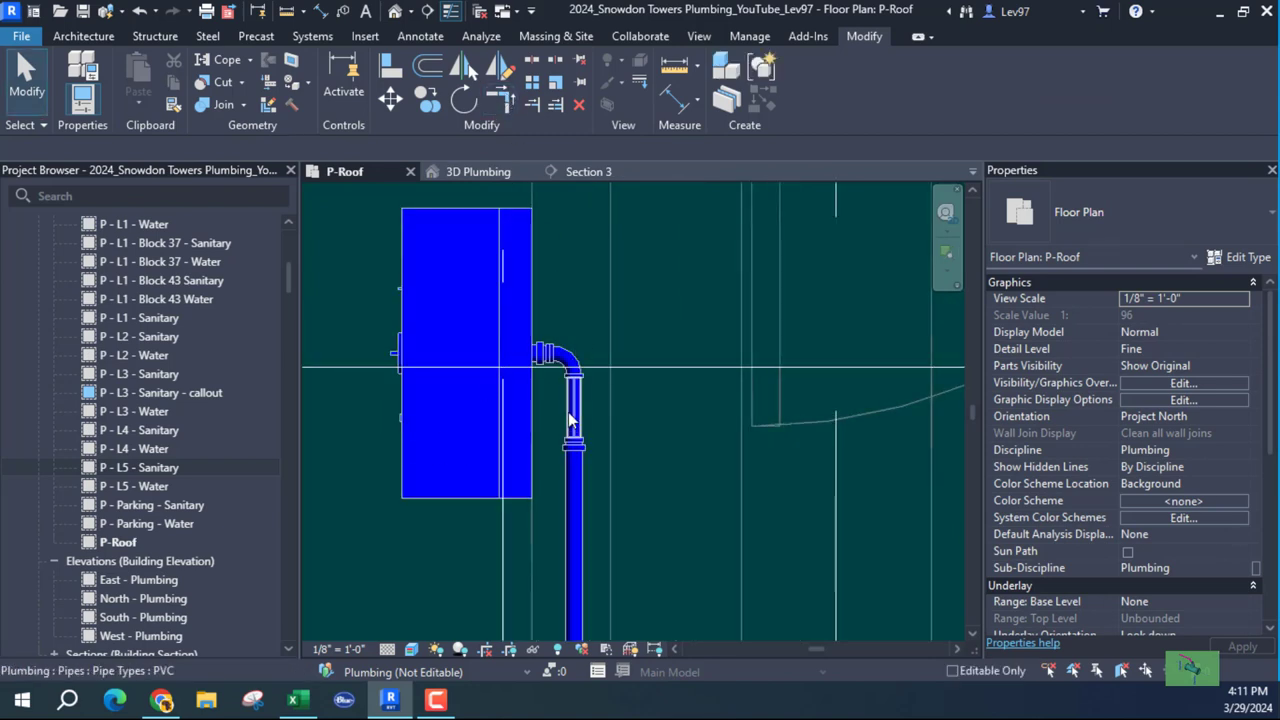
Nudge the short vertical 1/2" pipe beside the water heater slightly away from the heater, inside the wall.
click(578, 421)
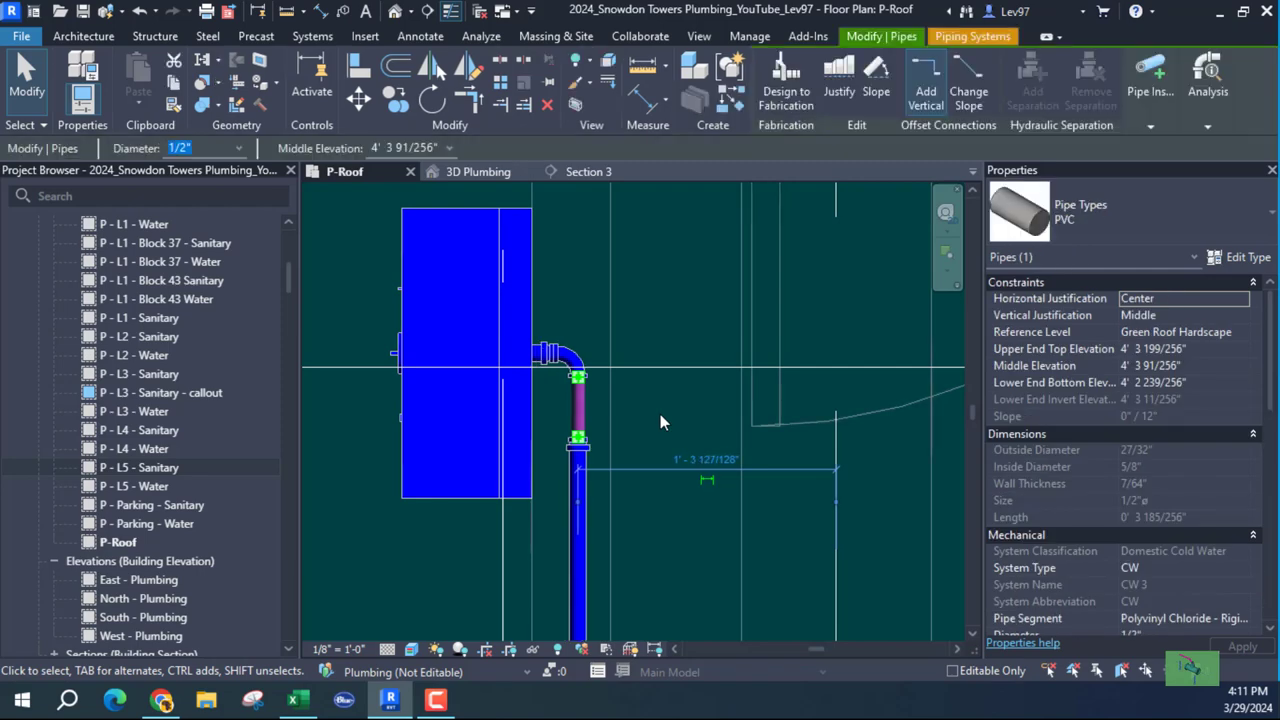
key(Right)
key(Left)
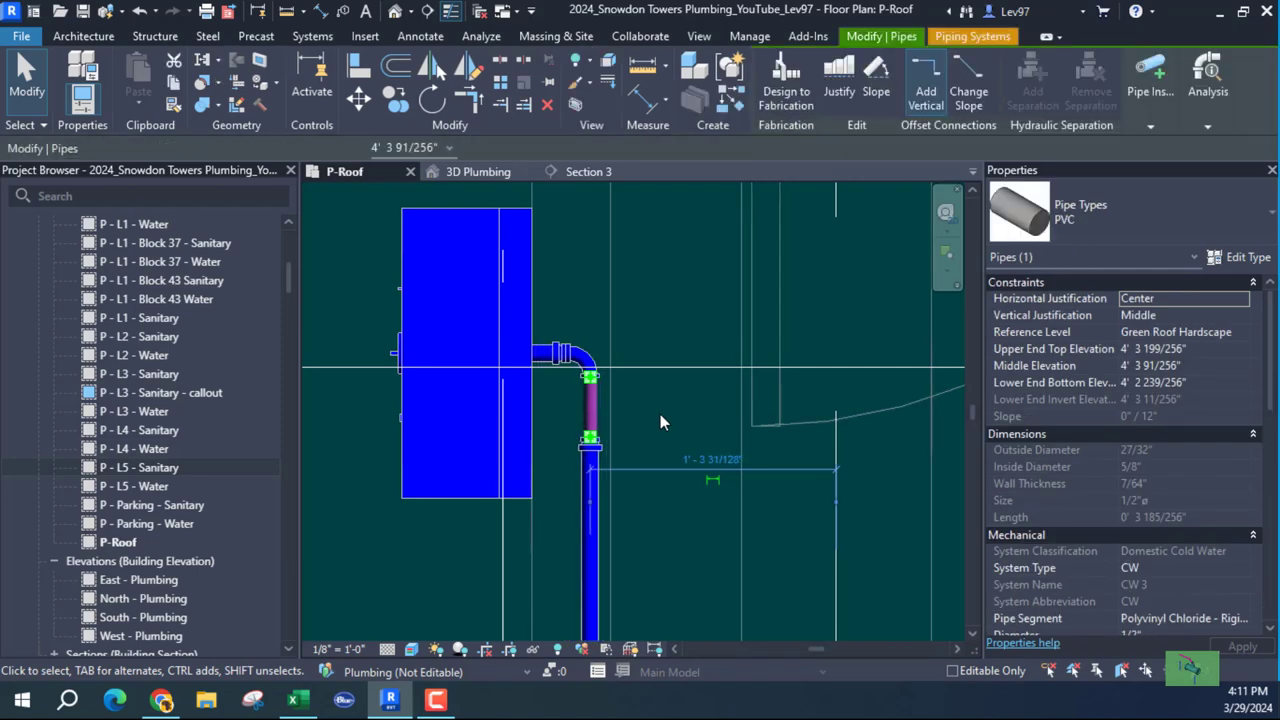
key(Escape)
Join the 3/4" wall pipe below the water heater and the short horizontal branch below the toilets with Trim/Extend to Corner.
scroll(637, 398, down, 4)
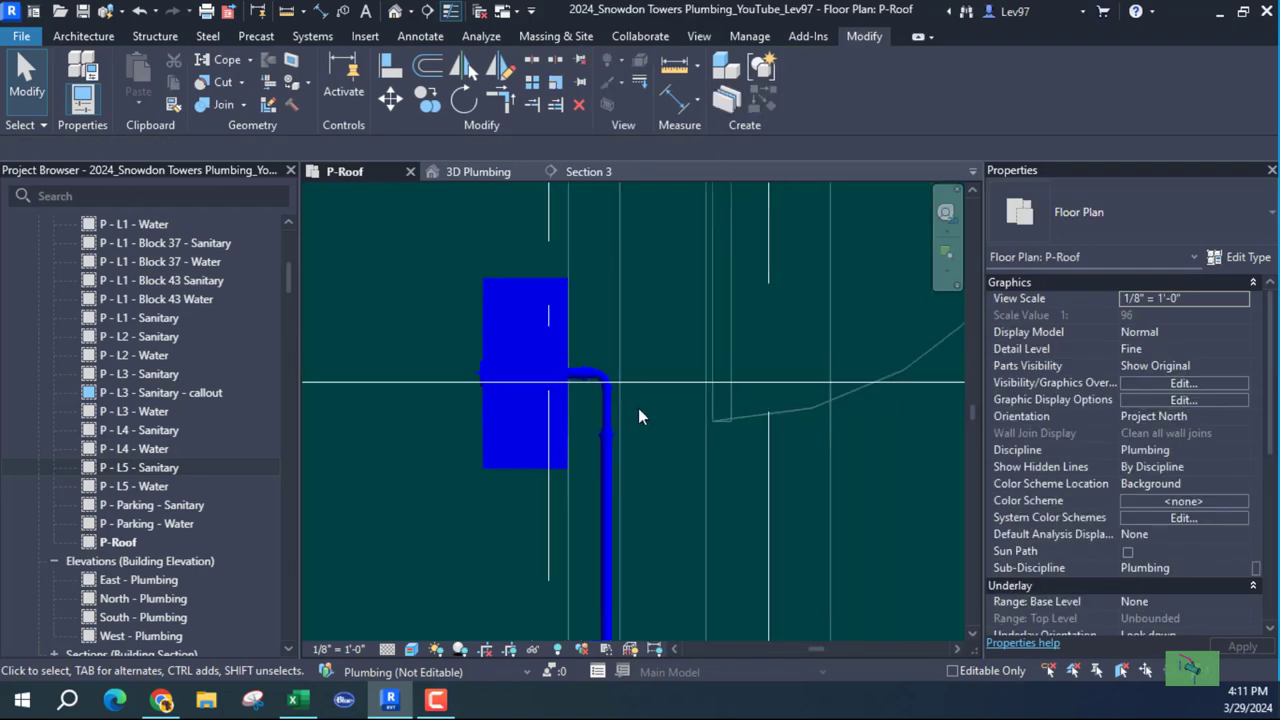
middle_drag(638, 408, 598, 271)
scroll(598, 271, down, 2)
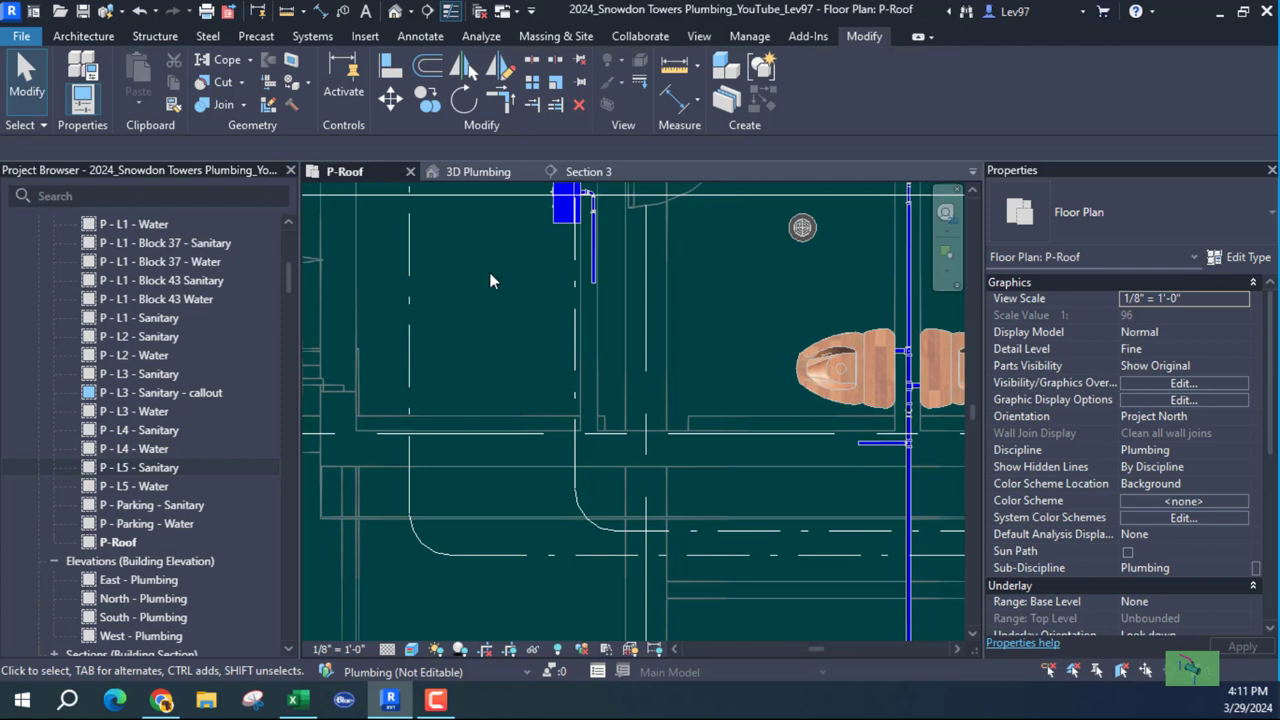
middle_drag(492, 294, 496, 326)
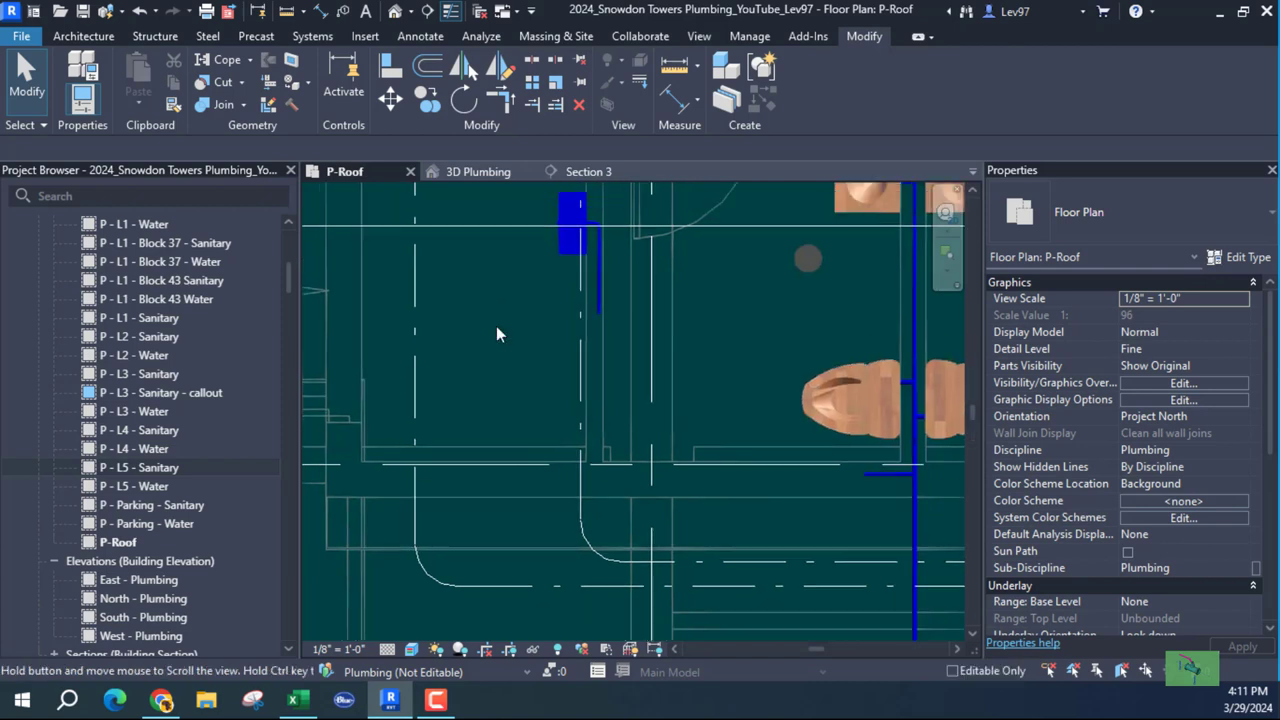
click(500, 104)
click(600, 283)
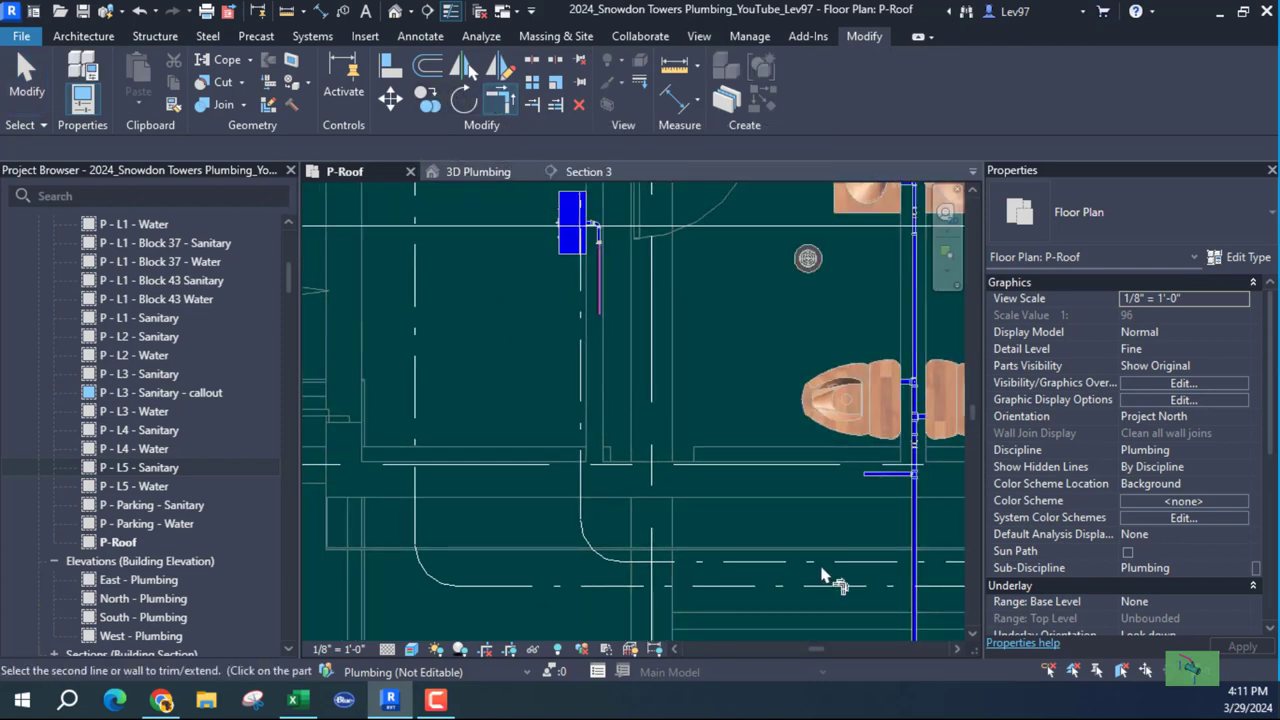
click(876, 476)
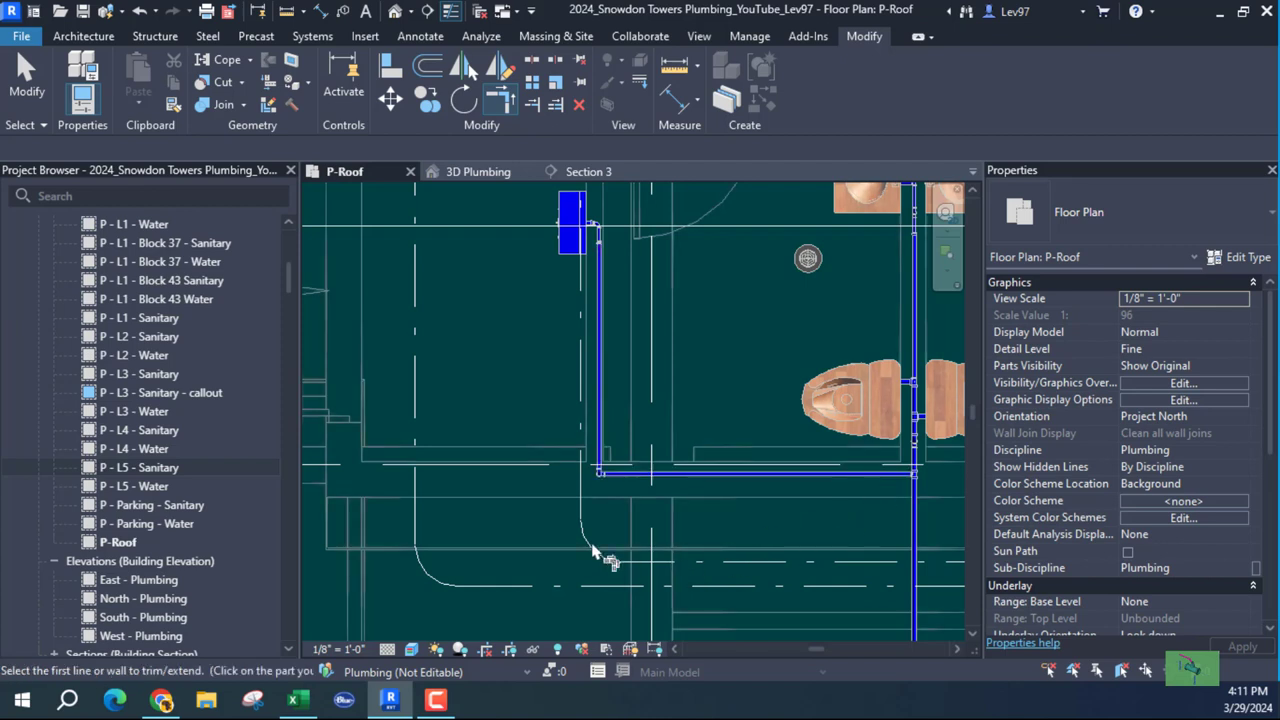
key(Escape)
Turn on the linked Snowdon Towers Sample HVAC.rvt model in the P-Roof view and check the pipe route against the ducts.
middle_drag(526, 391, 486, 385)
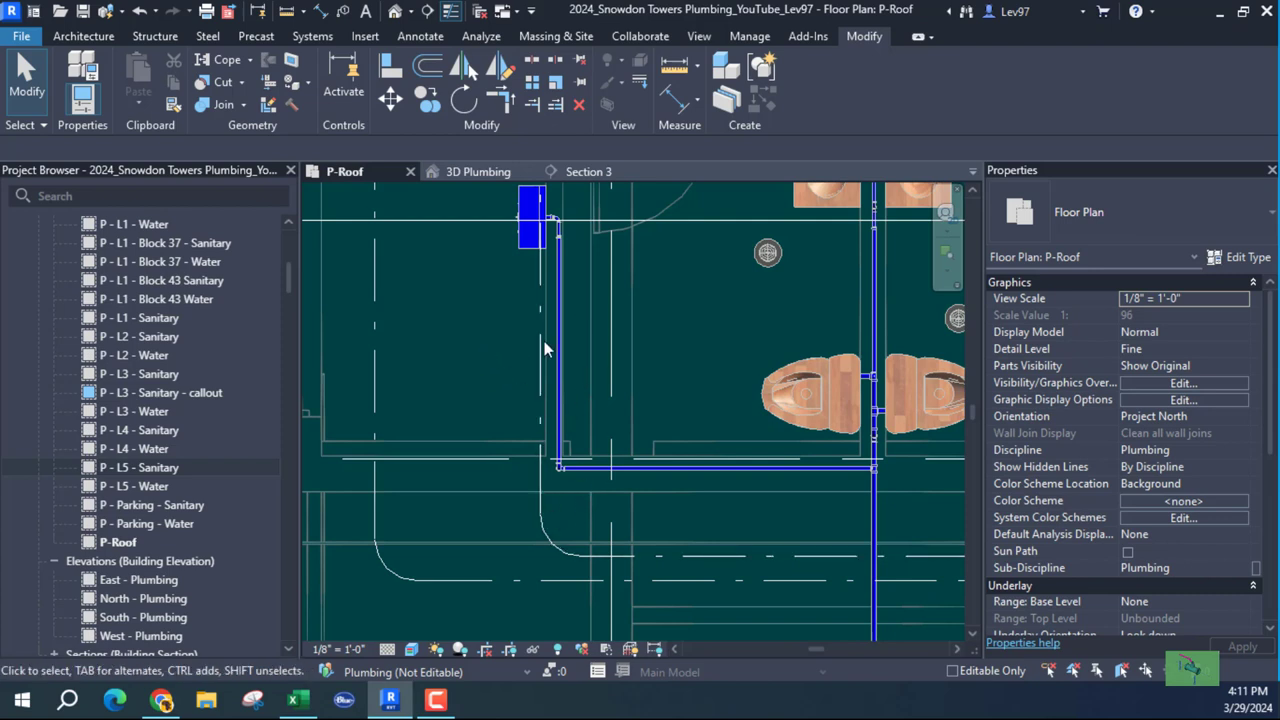
click(1193, 386)
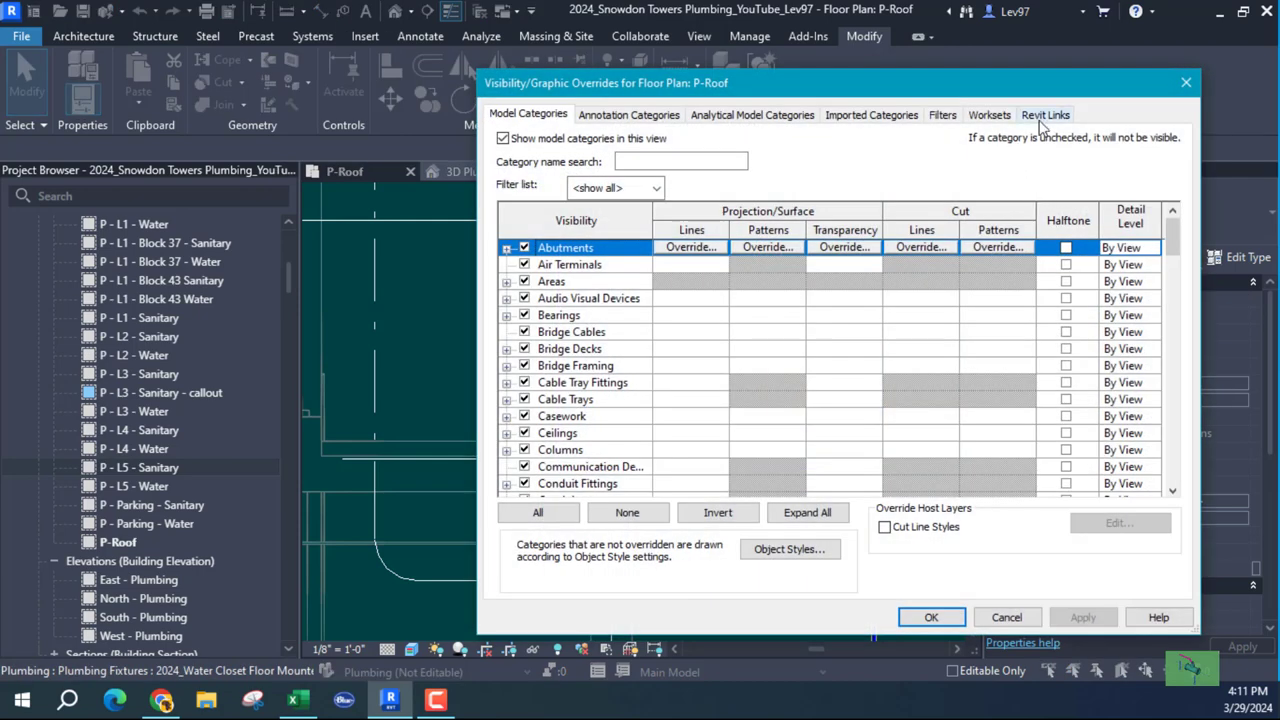
click(1044, 115)
click(522, 215)
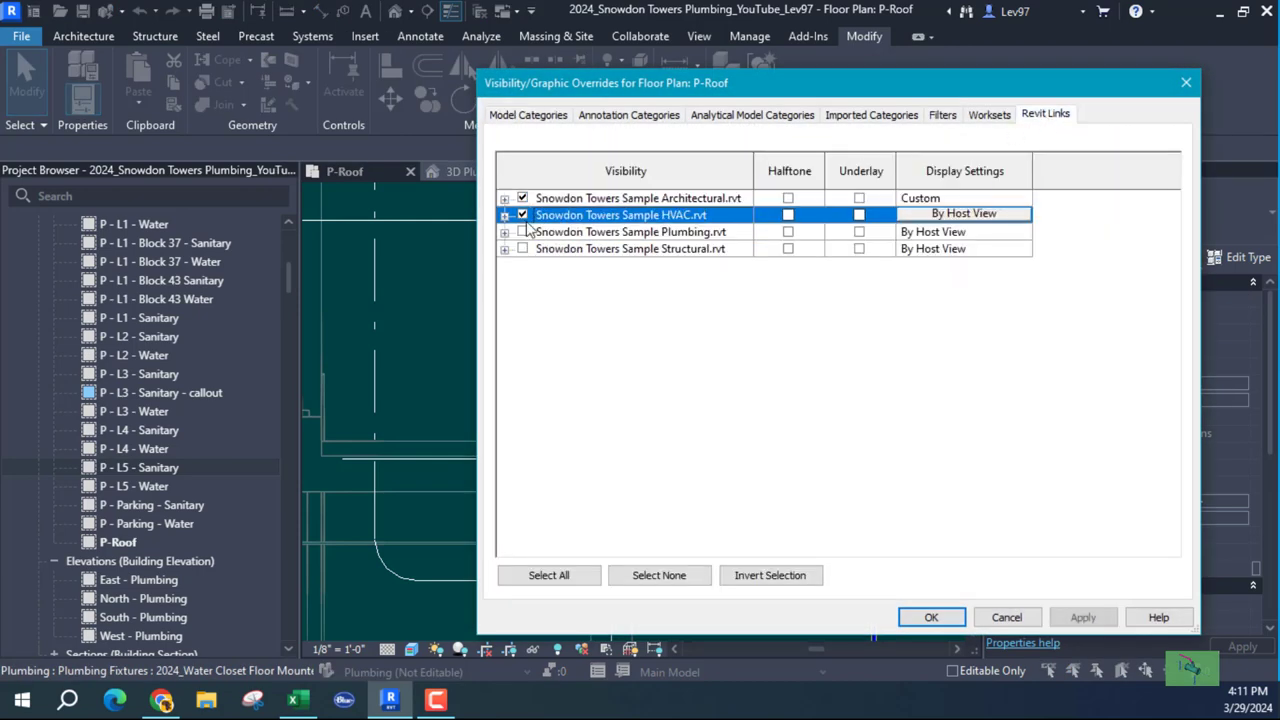
click(933, 618)
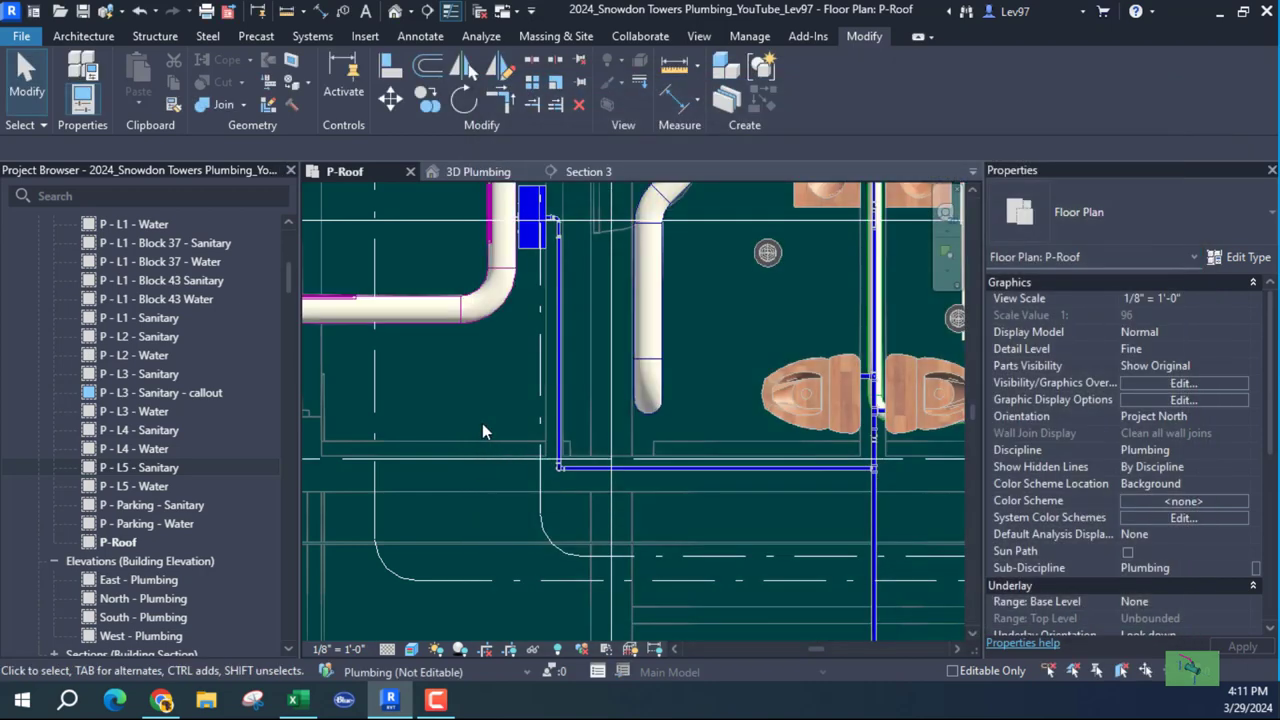
scroll(700, 448, down, 3)
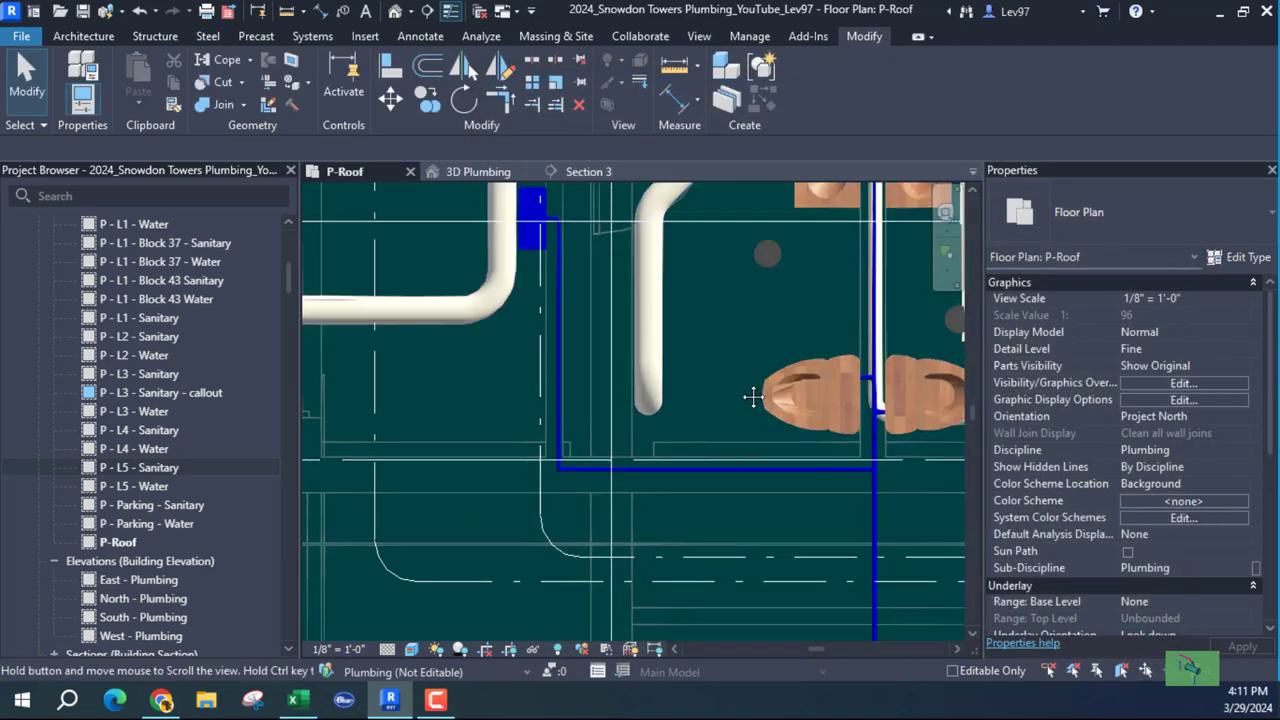
middle_drag(623, 390, 709, 323)
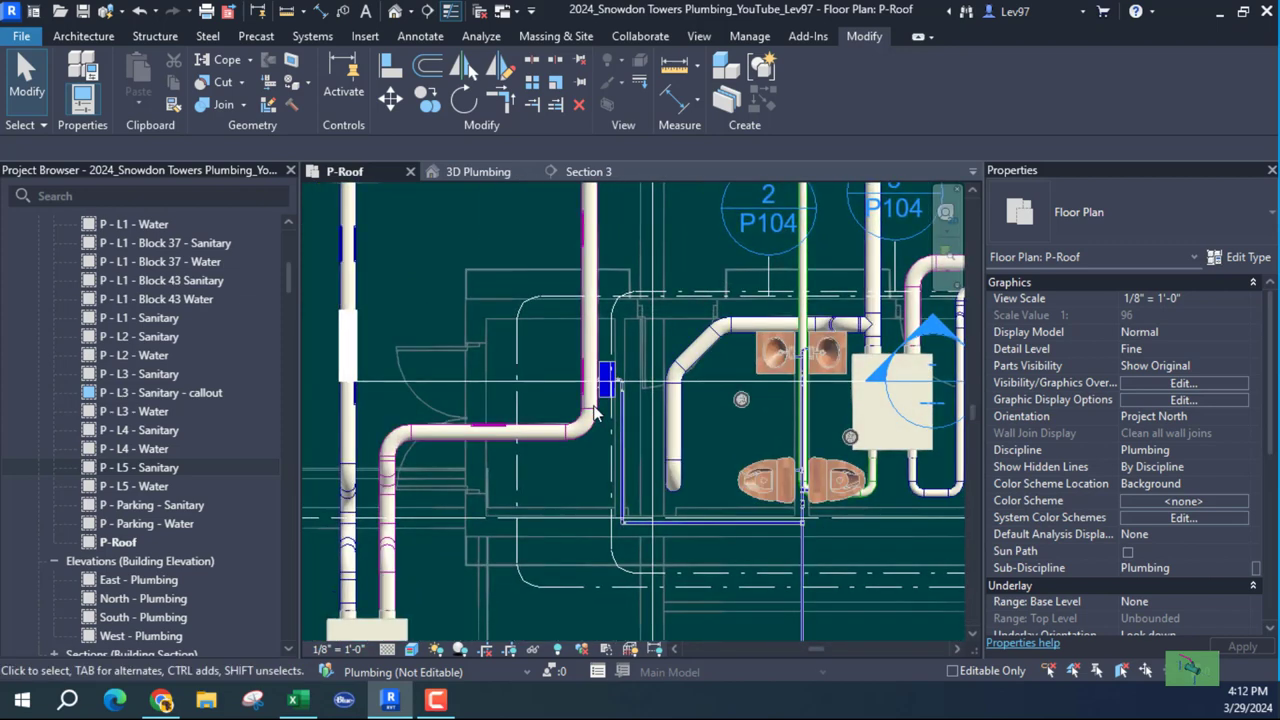
scroll(595, 422, up, 3)
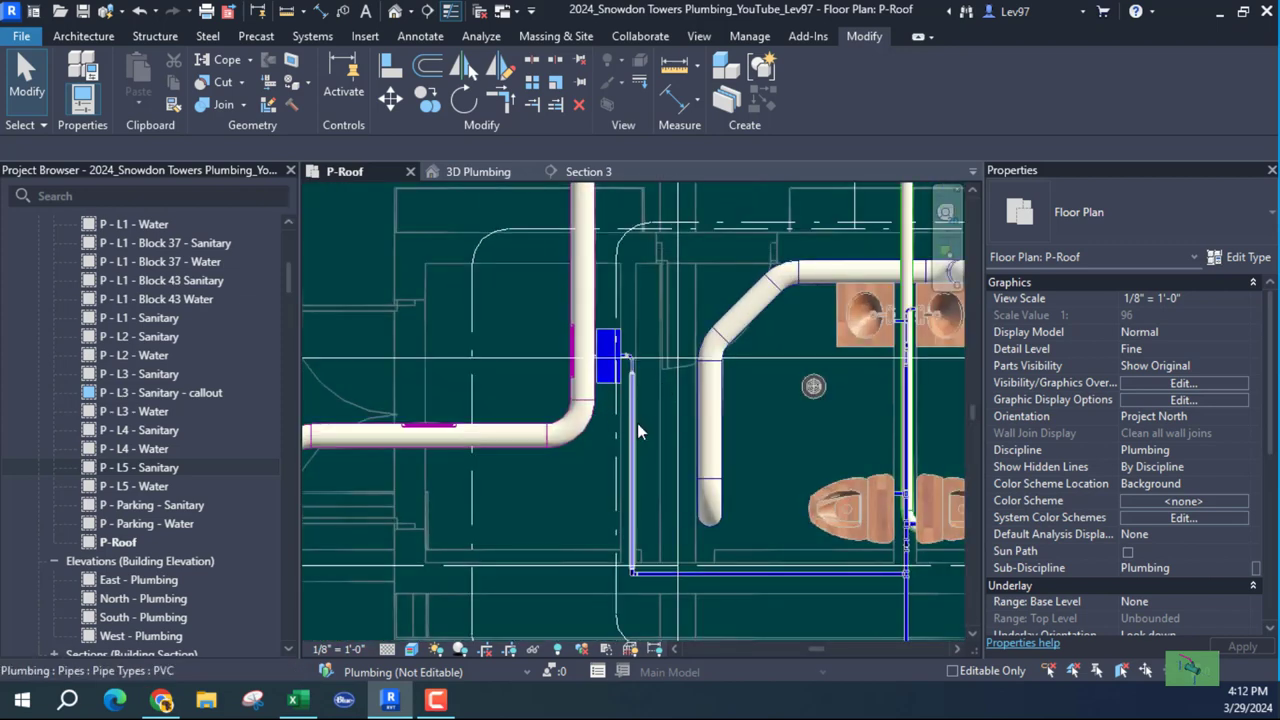
middle_drag(583, 498, 481, 381)
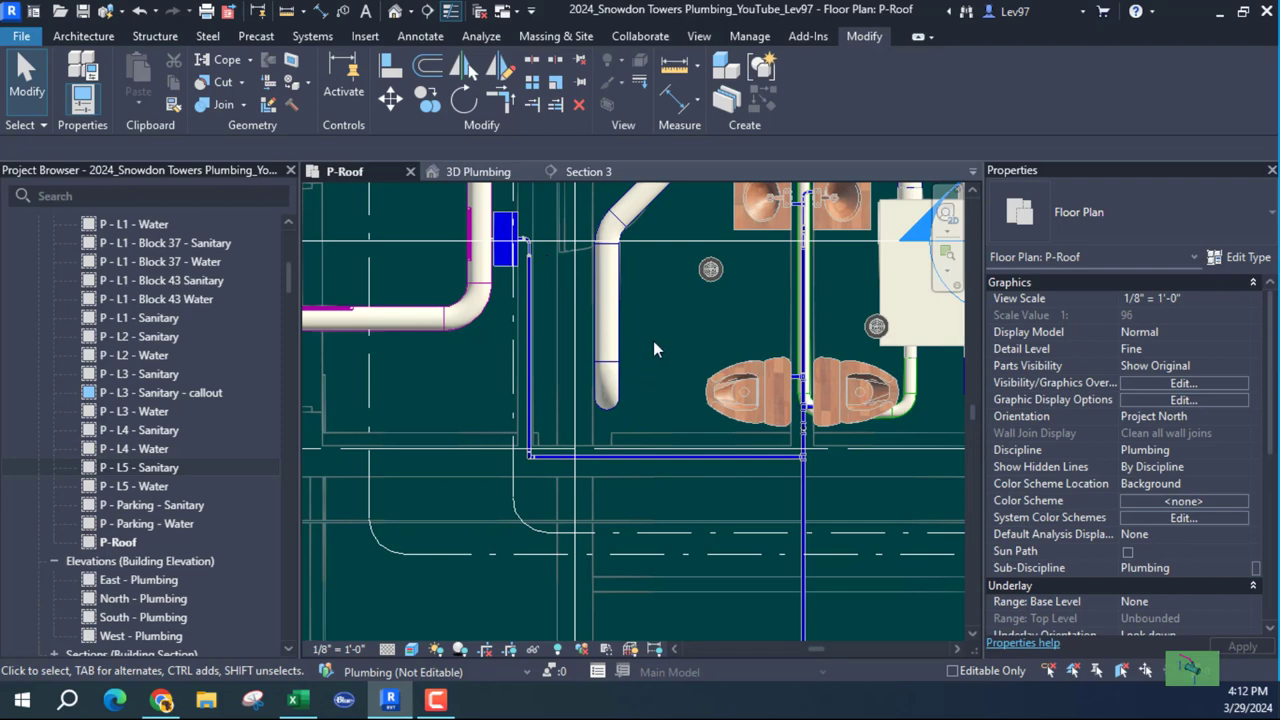
middle_drag(672, 326, 607, 292)
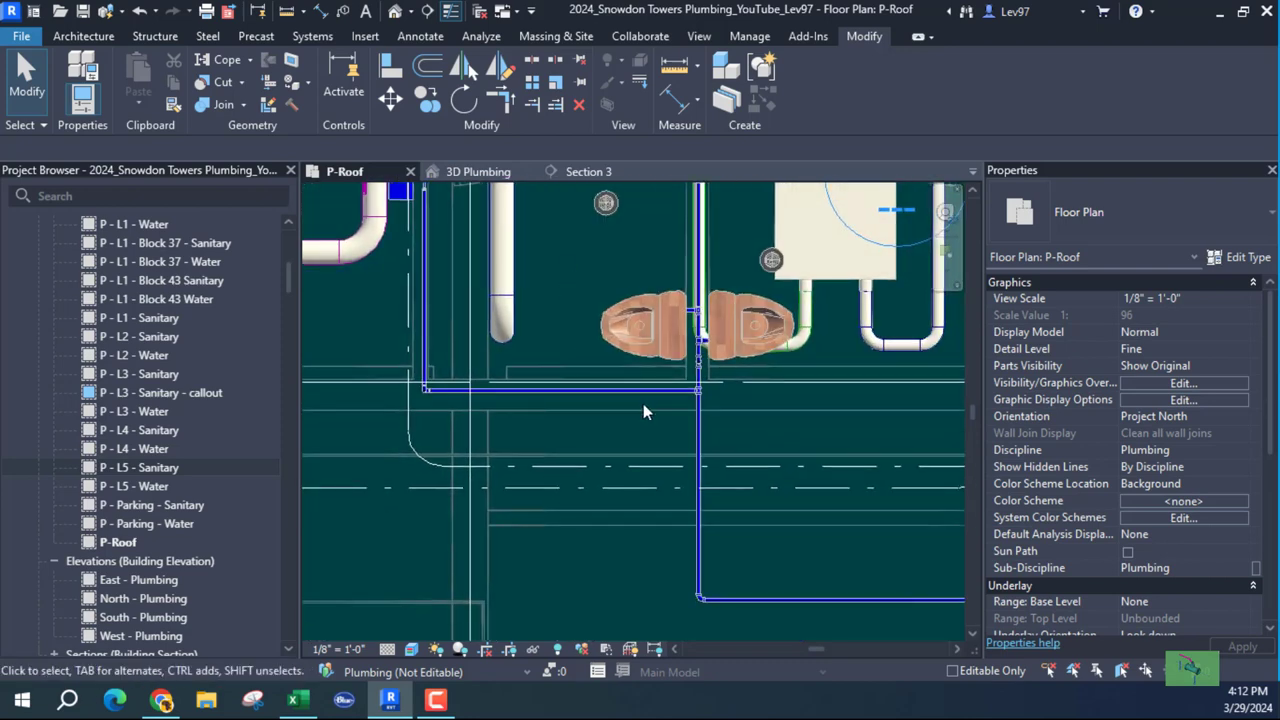
Inspect the fixture units and flow of the vertical 1" cold water main just below the new branch connection.
click(699, 432)
scroll(1088, 462, down, 2)
scroll(1090, 457, down, 3)
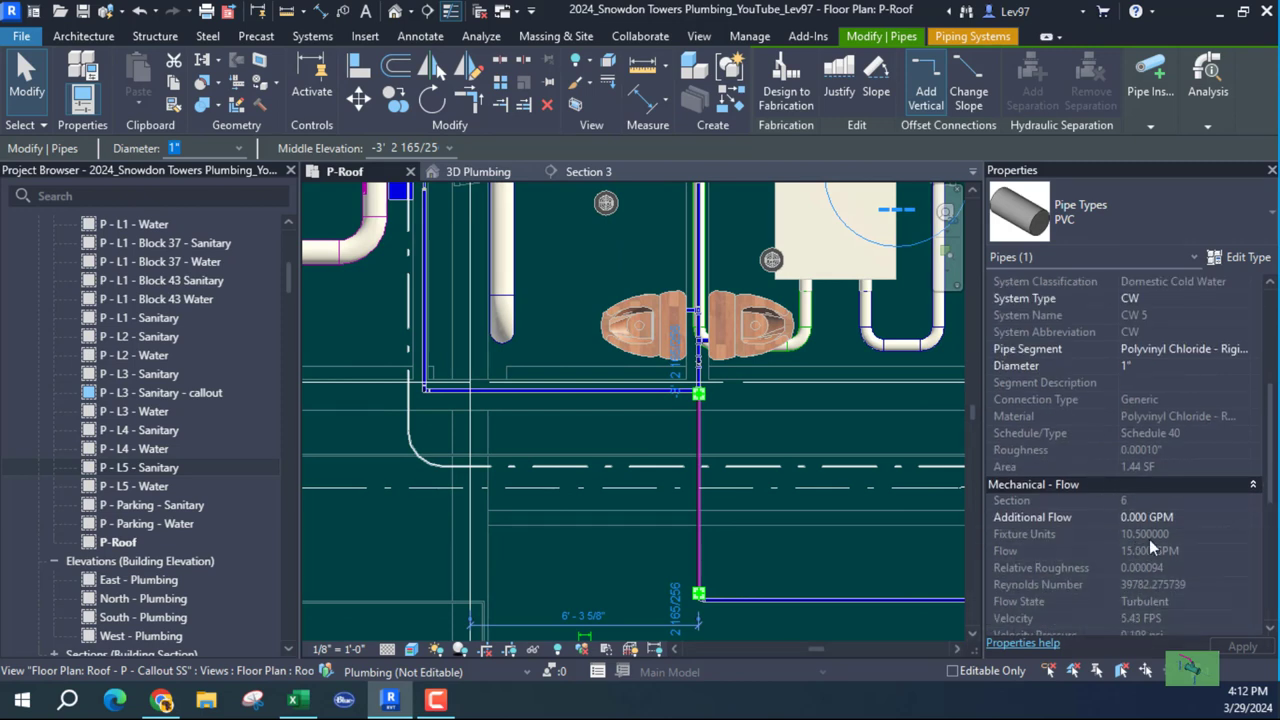
click(636, 426)
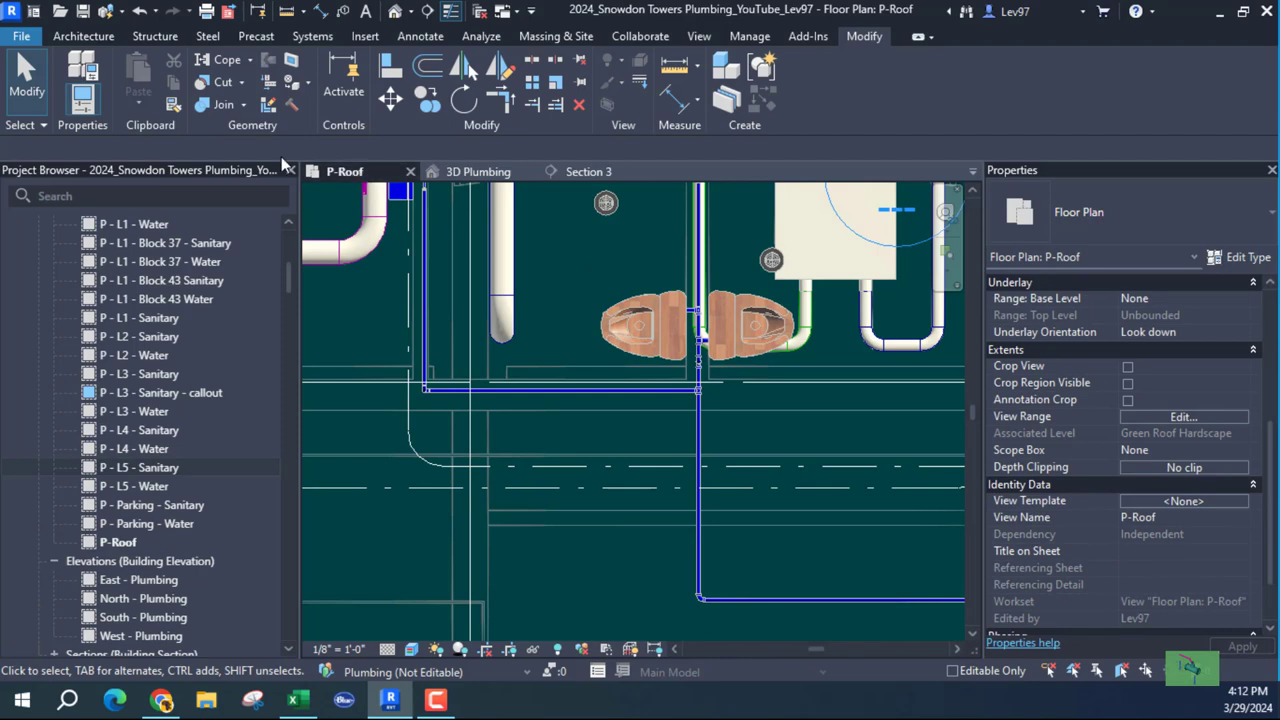
middle_drag(580, 248, 580, 257)
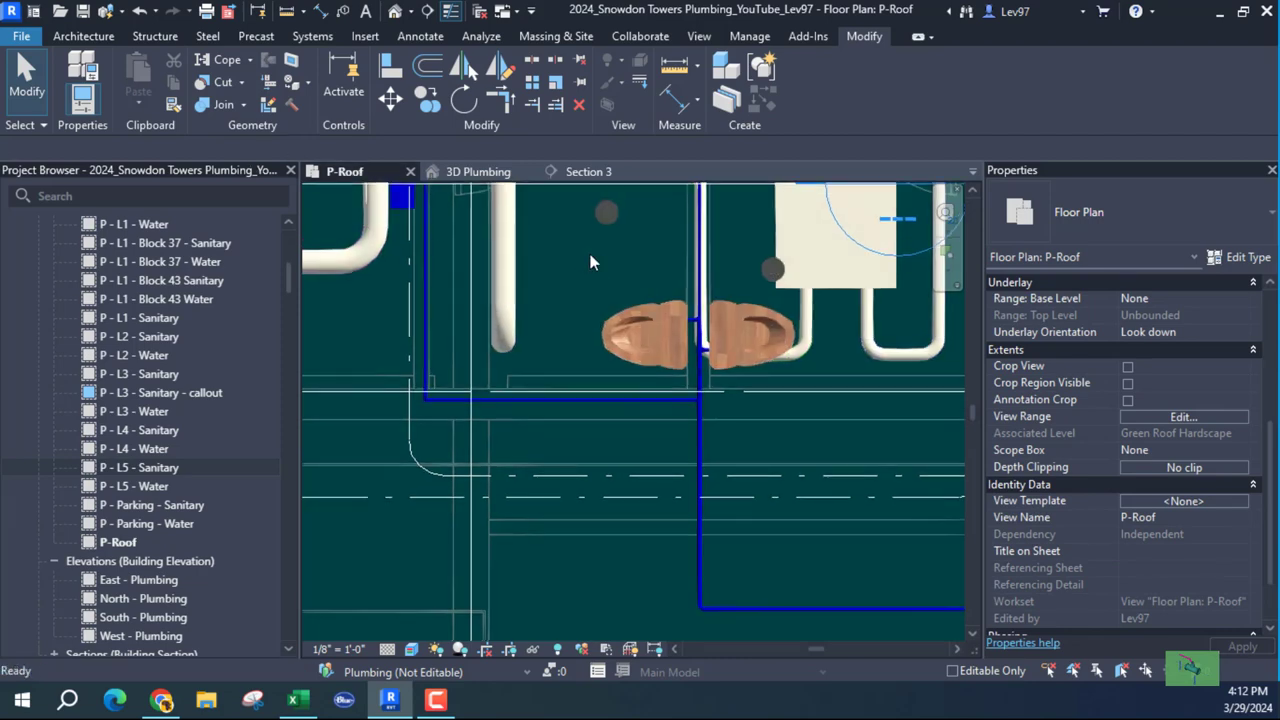
click(1199, 417)
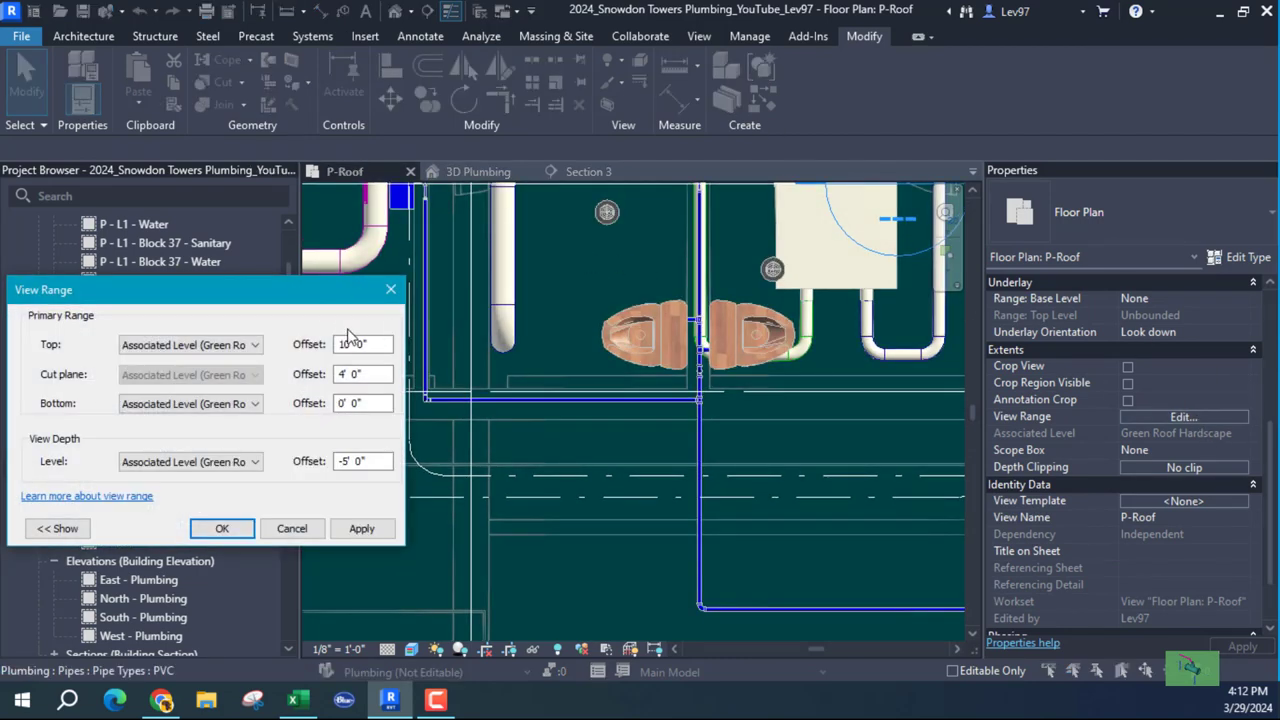
drag(254, 292, 802, 145)
click(830, 379)
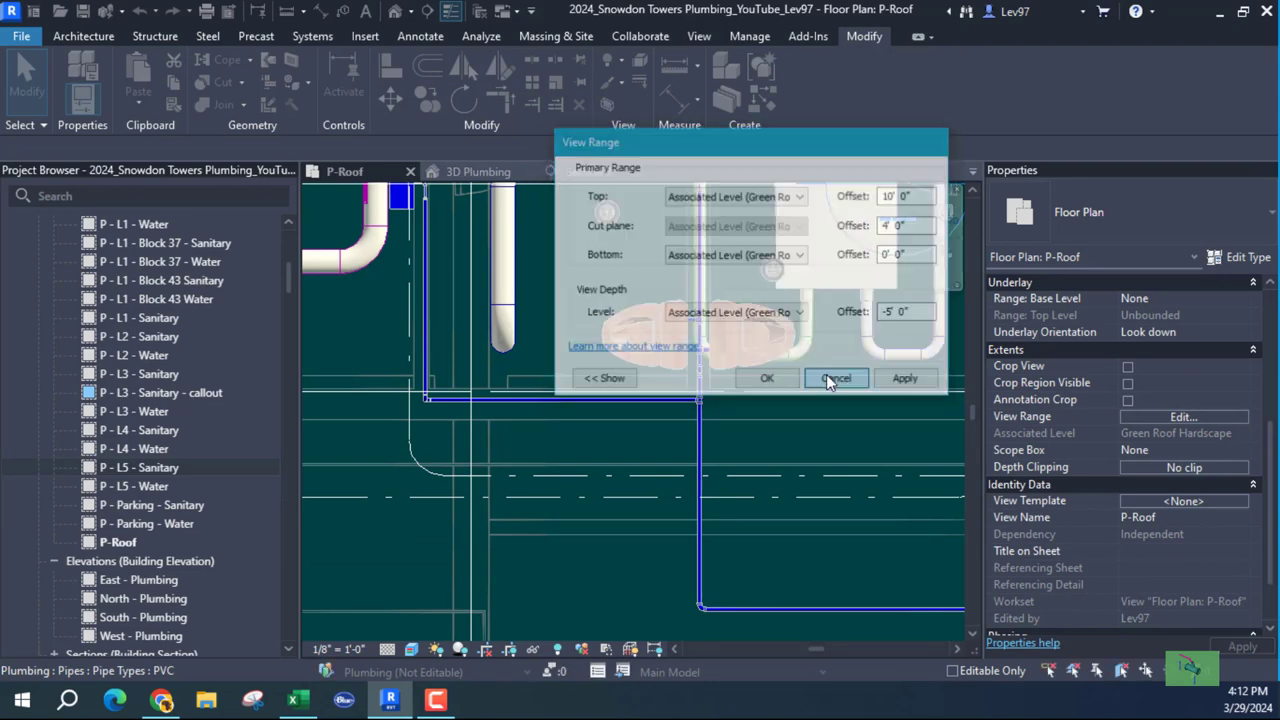
Turn off the linked Snowdon Towers Sample HVAC.rvt model in the visibility overrides of the P-Roof view.
scroll(1090, 415, down, 3)
scroll(1119, 393, up, 4)
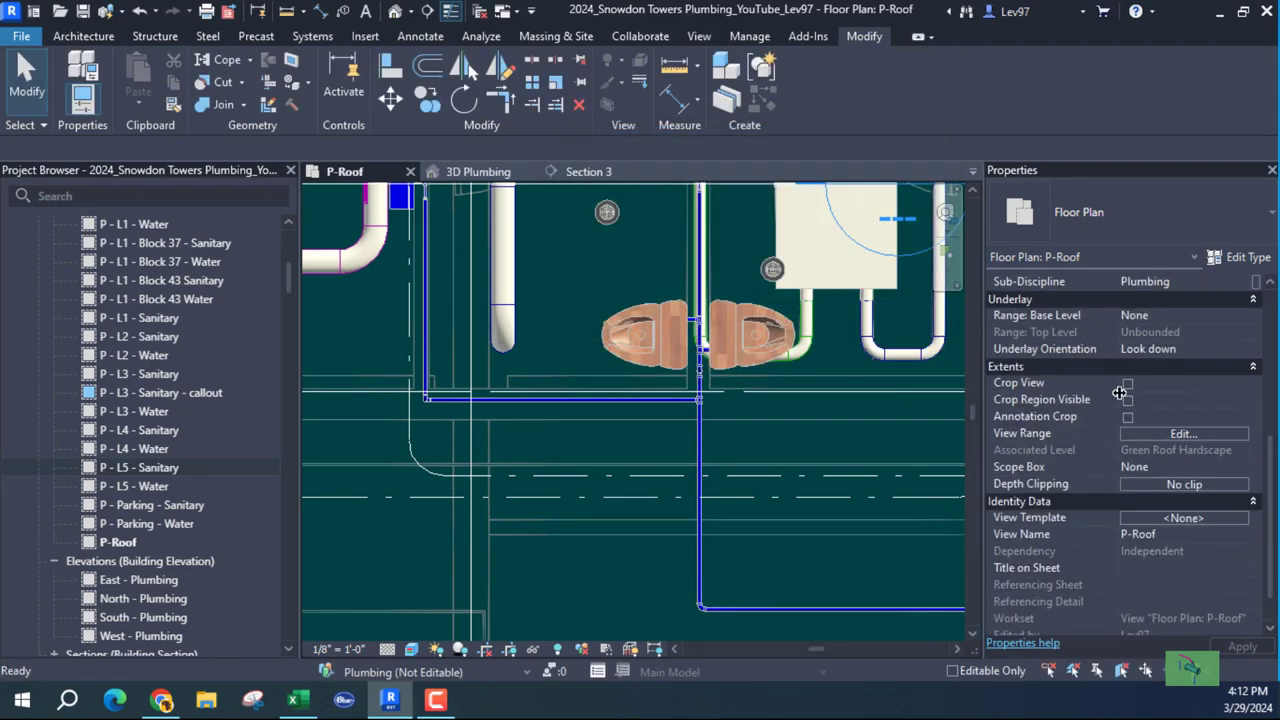
scroll(1120, 393, up, 5)
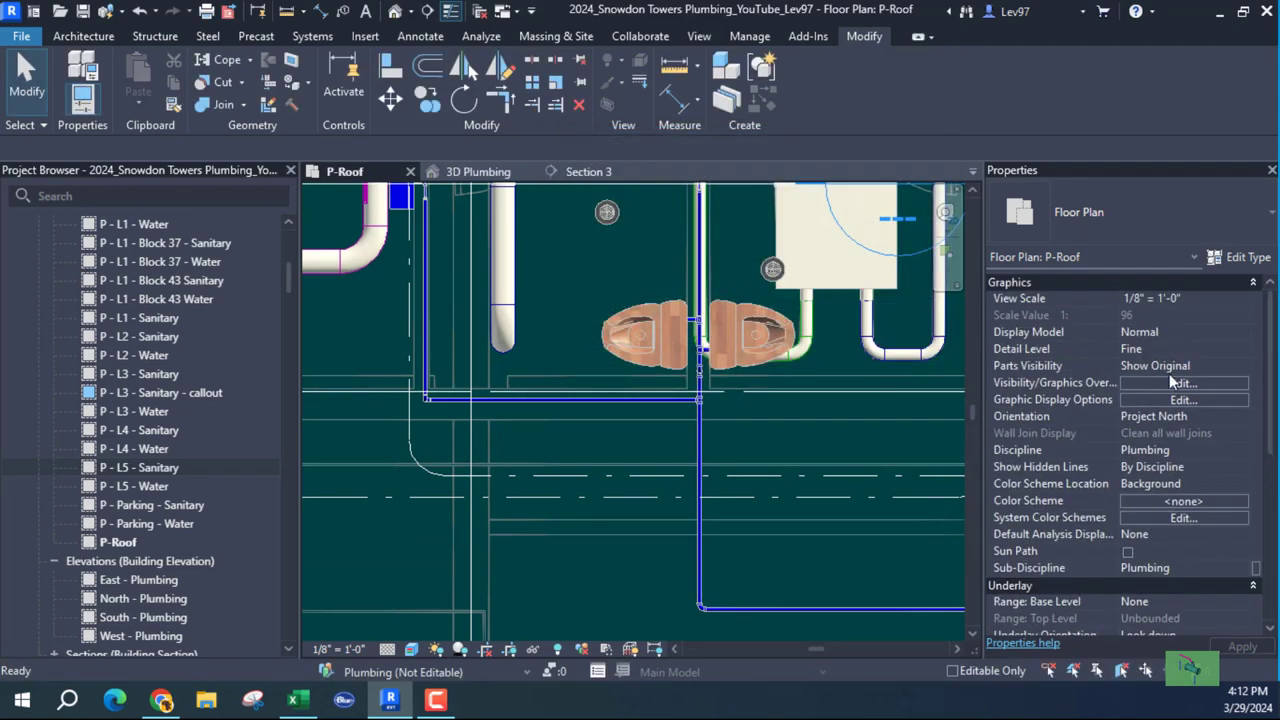
click(1174, 386)
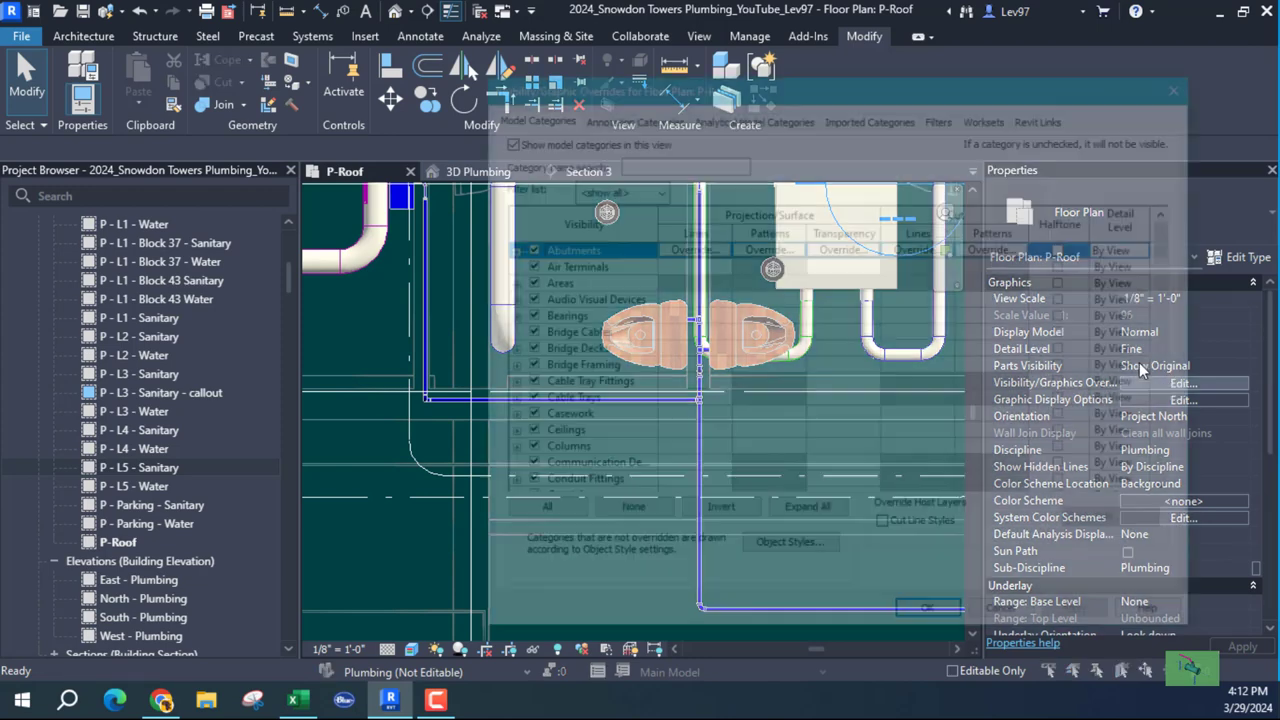
click(1046, 114)
click(522, 215)
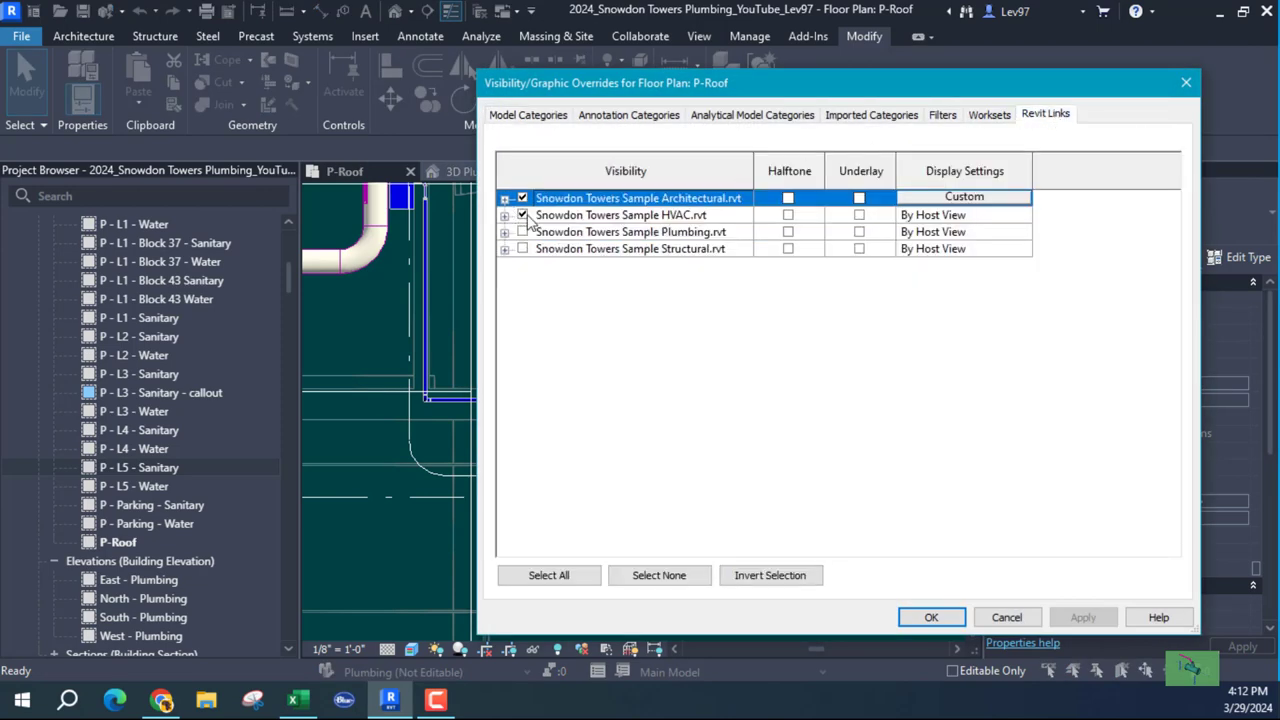
click(522, 215)
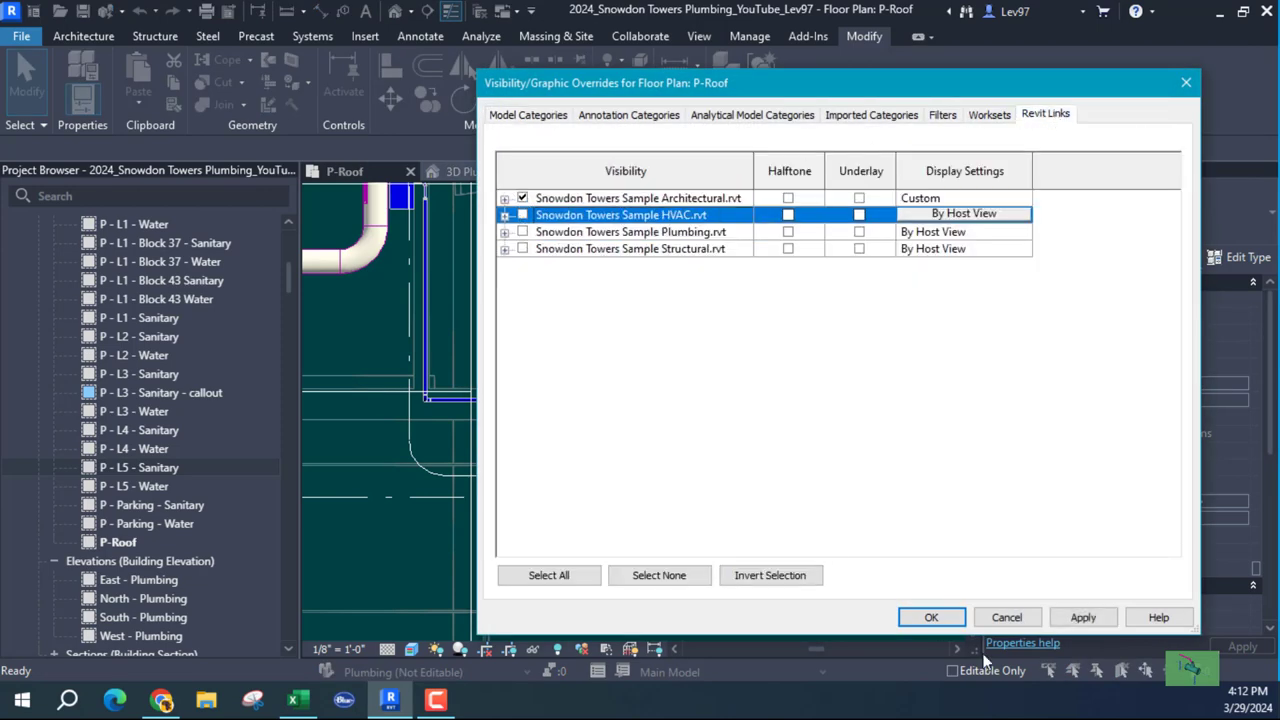
click(934, 612)
Review the cold water layout connecting the water heater, lavatories and toilets in the P-Roof plan.
scroll(638, 465, down, 3)
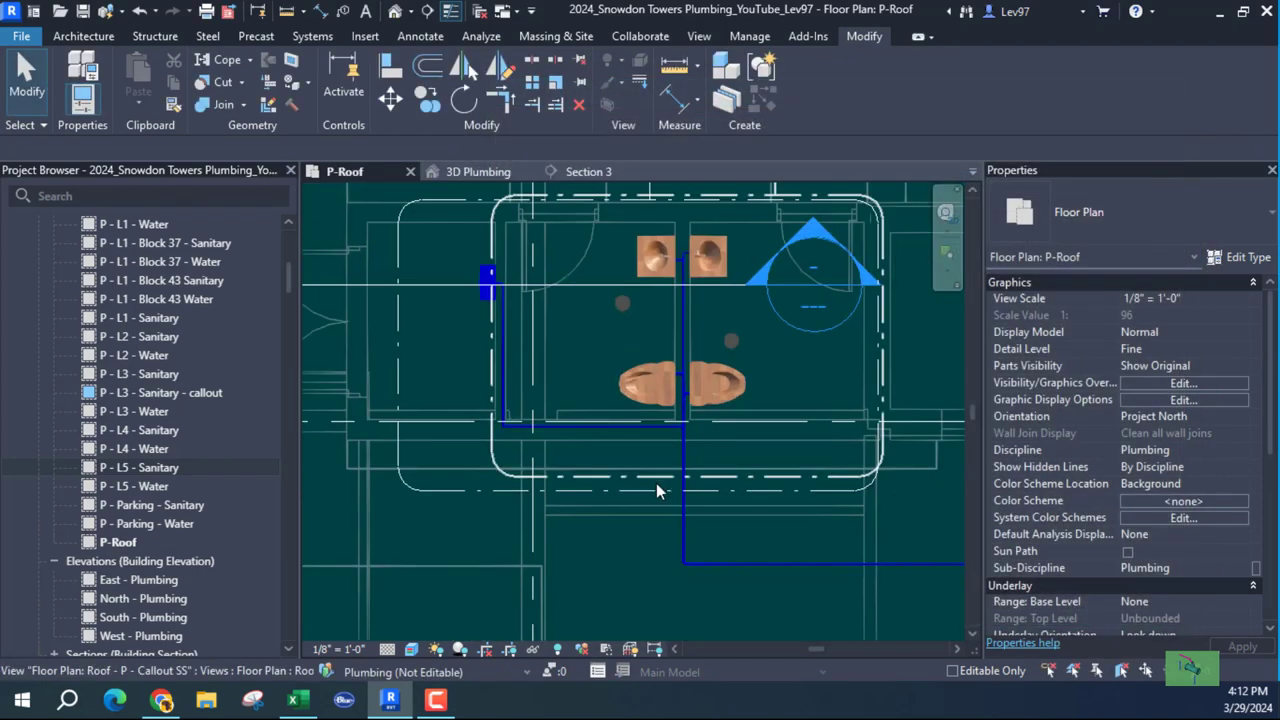
scroll(671, 339, up, 5)
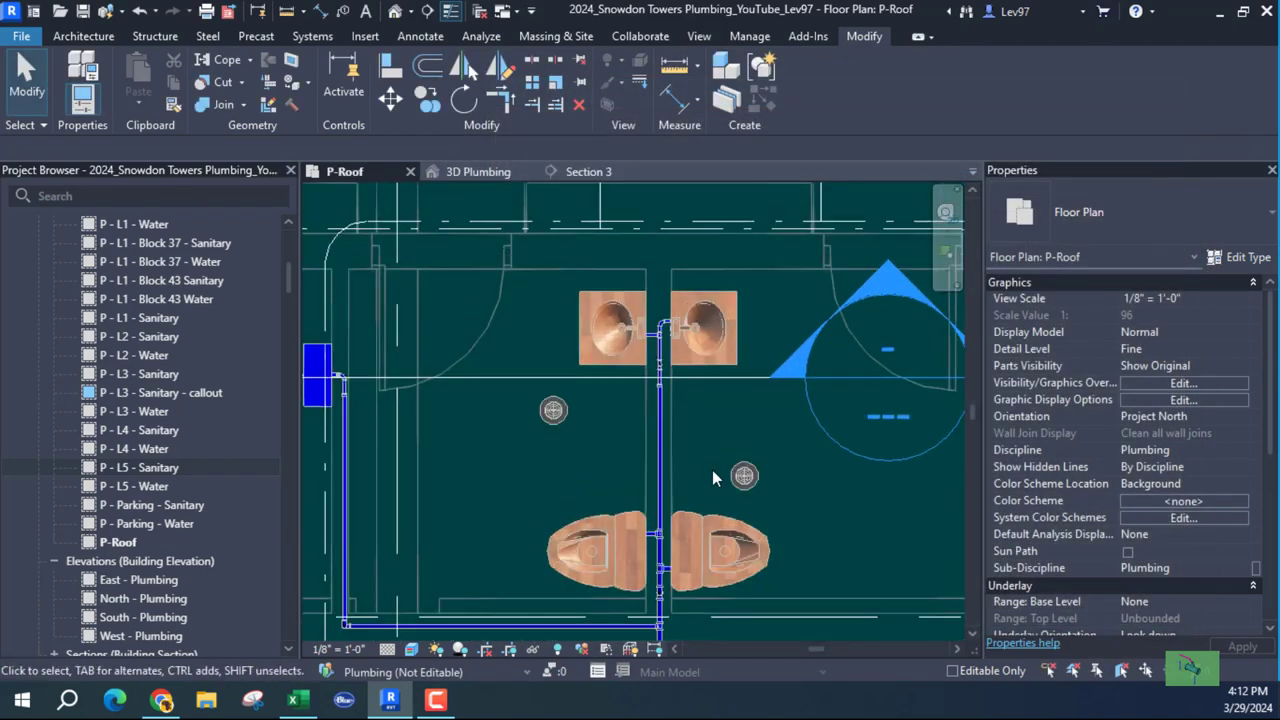
middle_drag(712, 470, 800, 295)
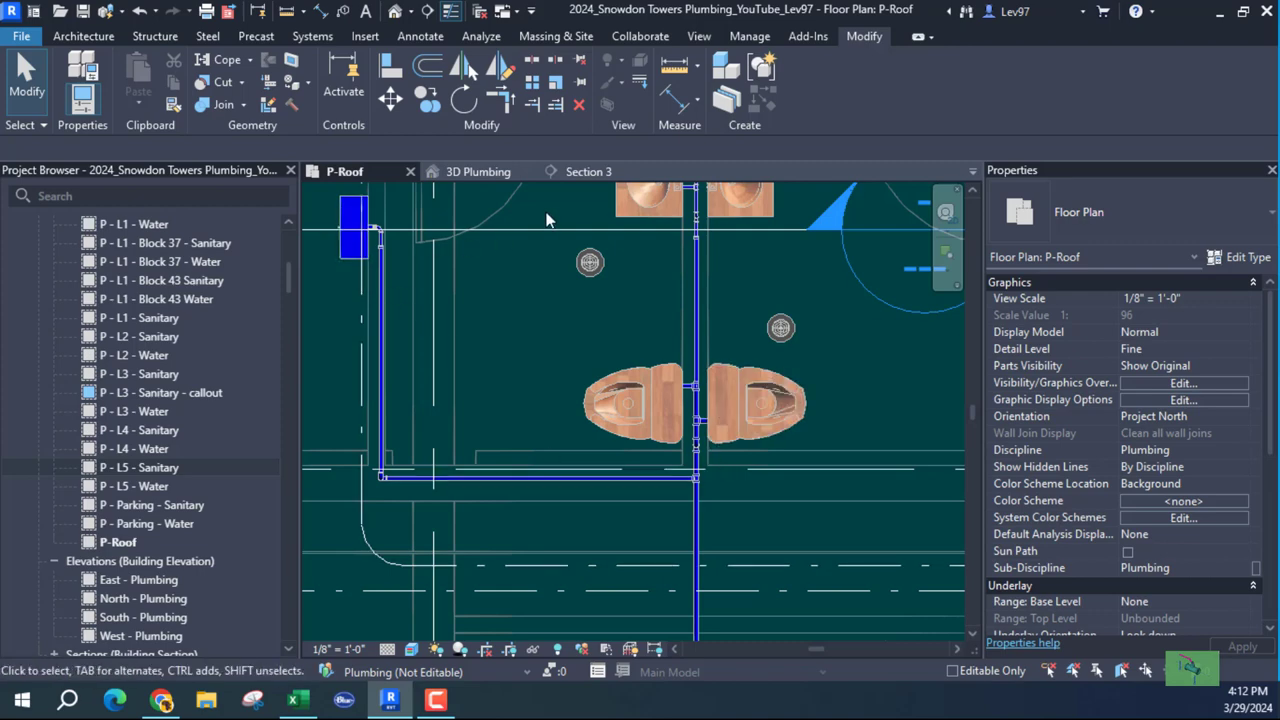
middle_drag(613, 205, 628, 255)
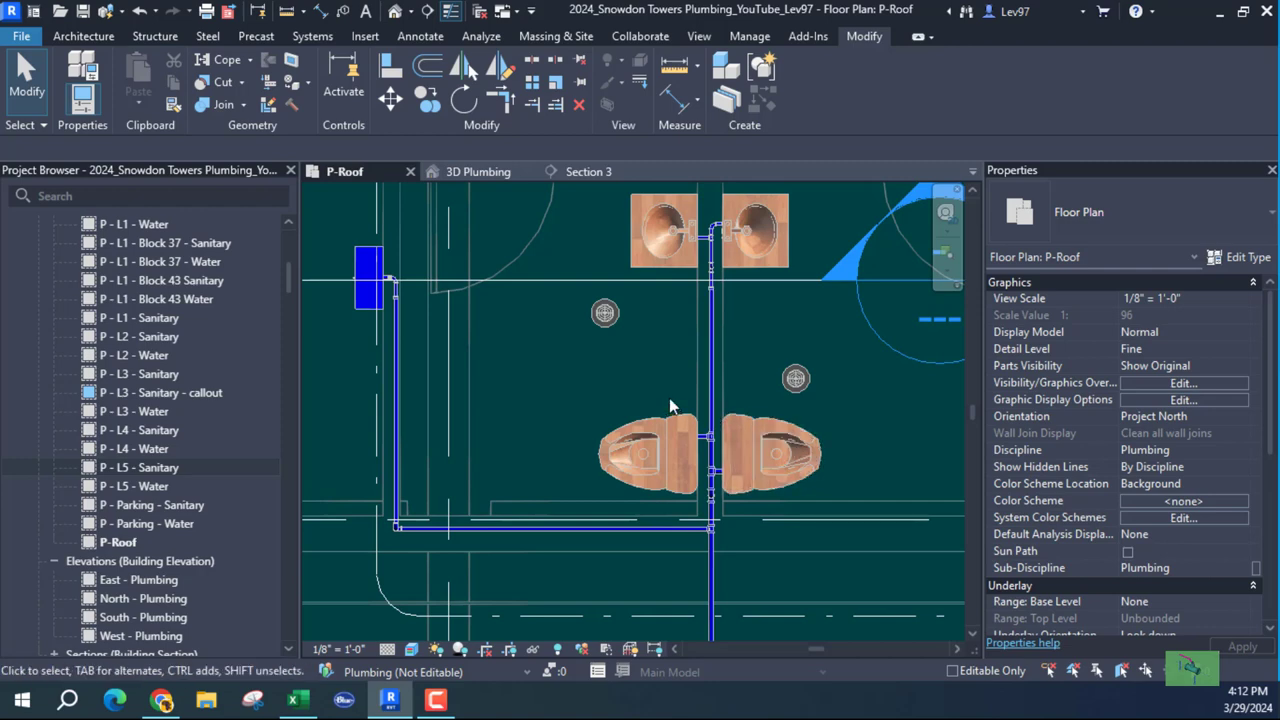
scroll(653, 336, up, 4)
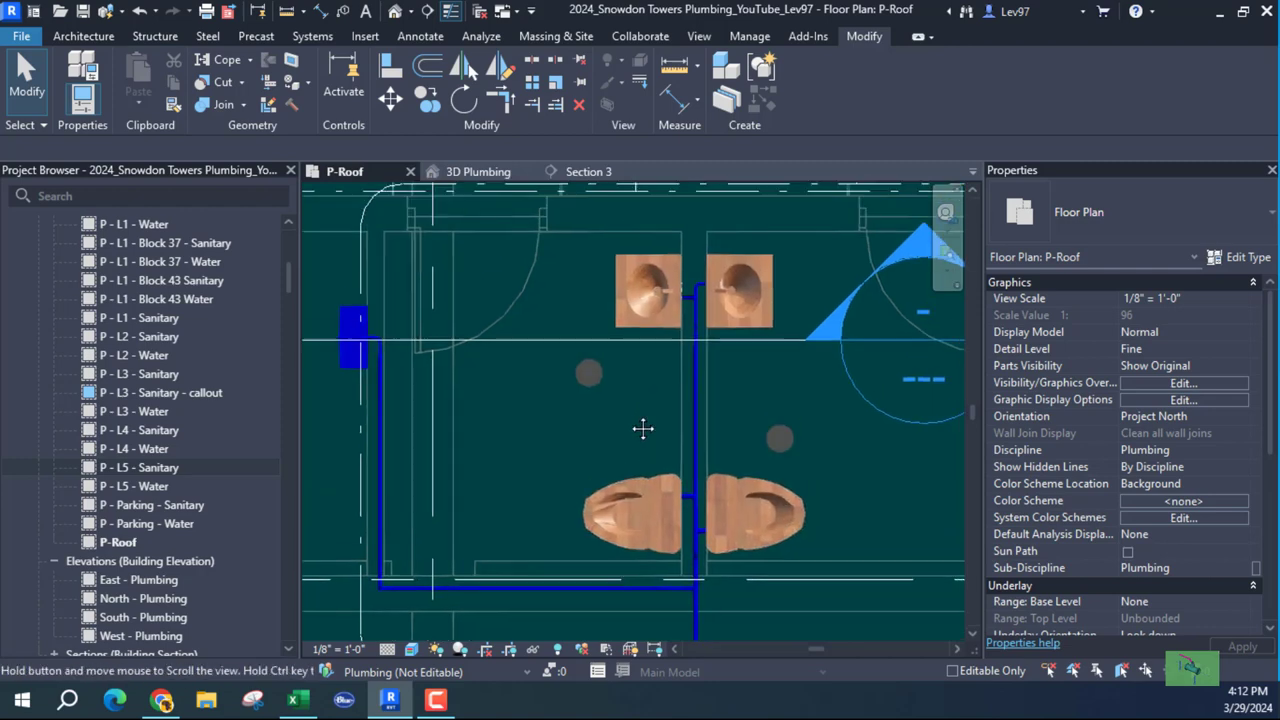
scroll(668, 252, down, 3)
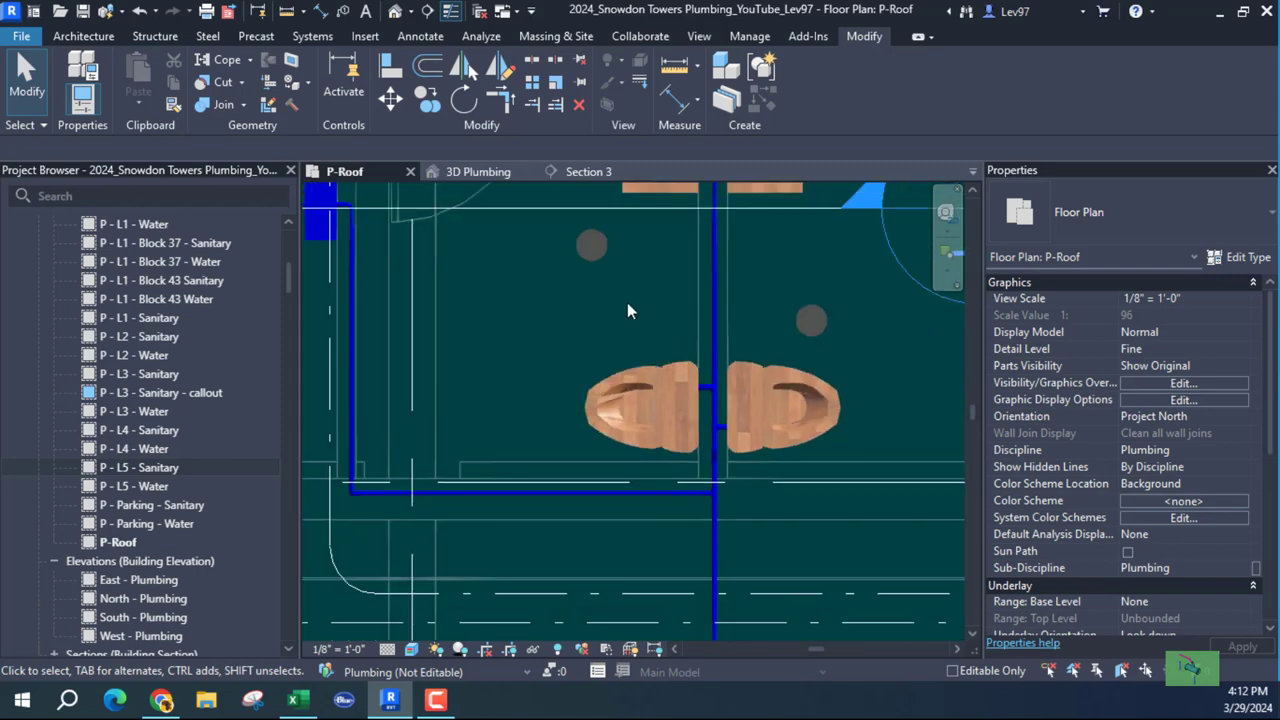
middle_drag(627, 302, 674, 376)
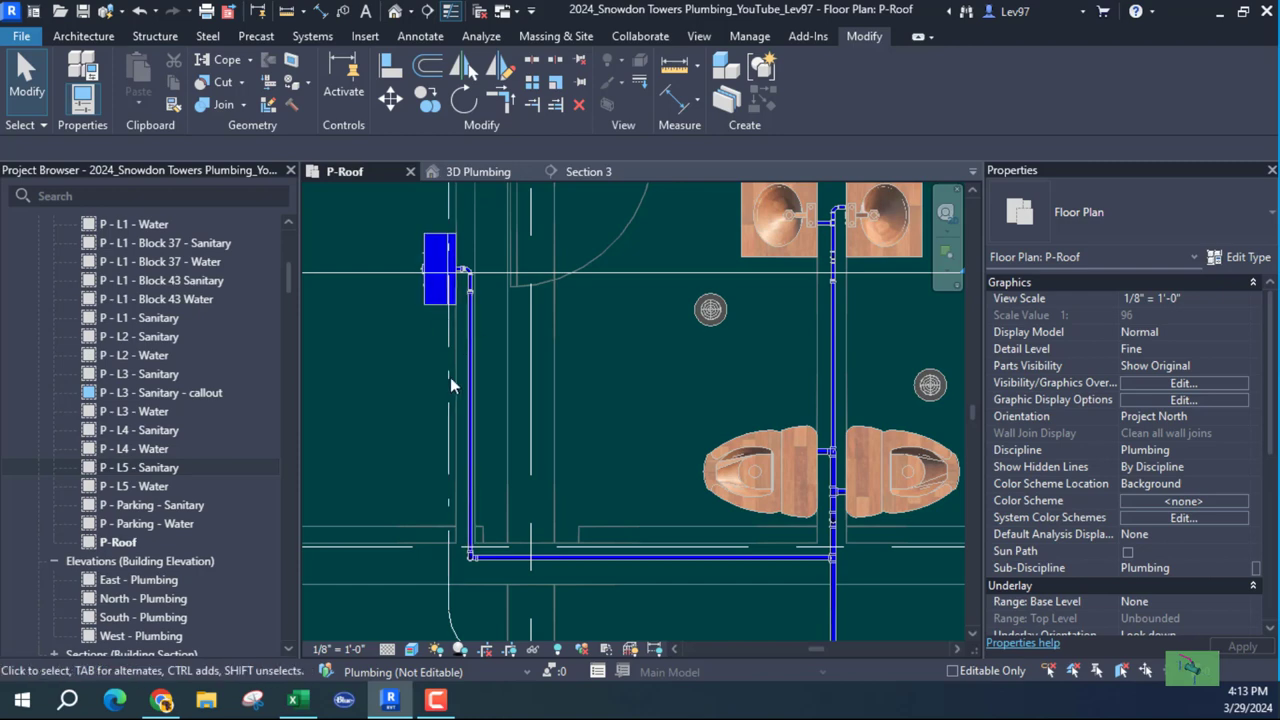
Move the section line that crosses the water heater down the plan to just below the horizontal cold water branch.
scroll(436, 390, down, 2)
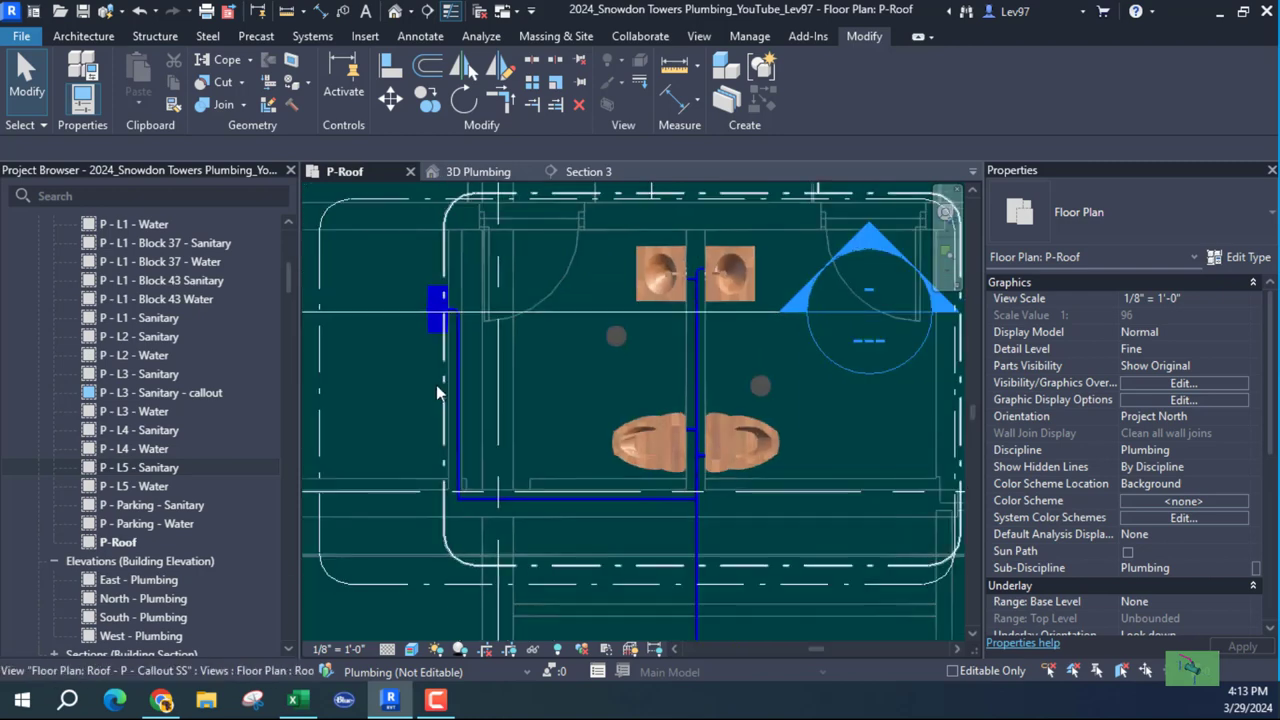
click(401, 316)
mouse_move(389, 319)
mouse_down()
mouse_move(410, 357)
mouse_move(428, 504)
mouse_up()
scroll(500, 495, up, 3)
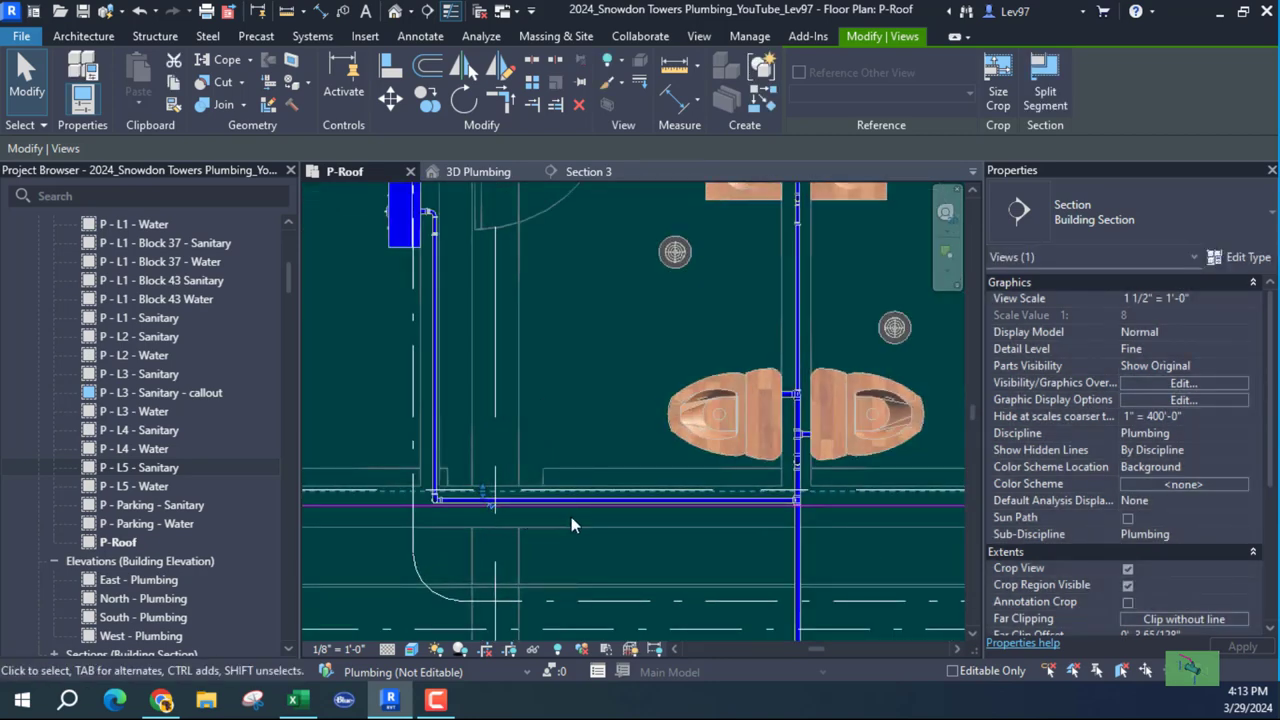
Check the branch in Section 3, and extend the section's far clip boundary in the P-Roof plan up to the water heater.
click(594, 174)
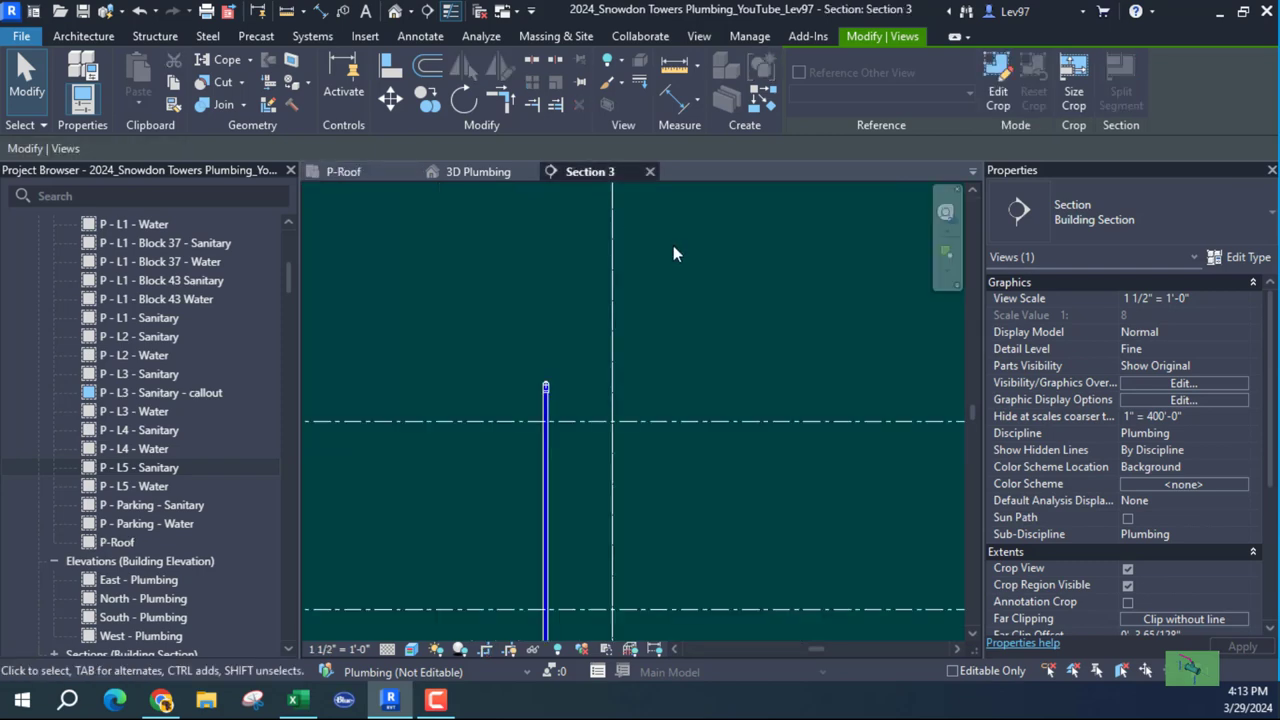
scroll(704, 288, down, 5)
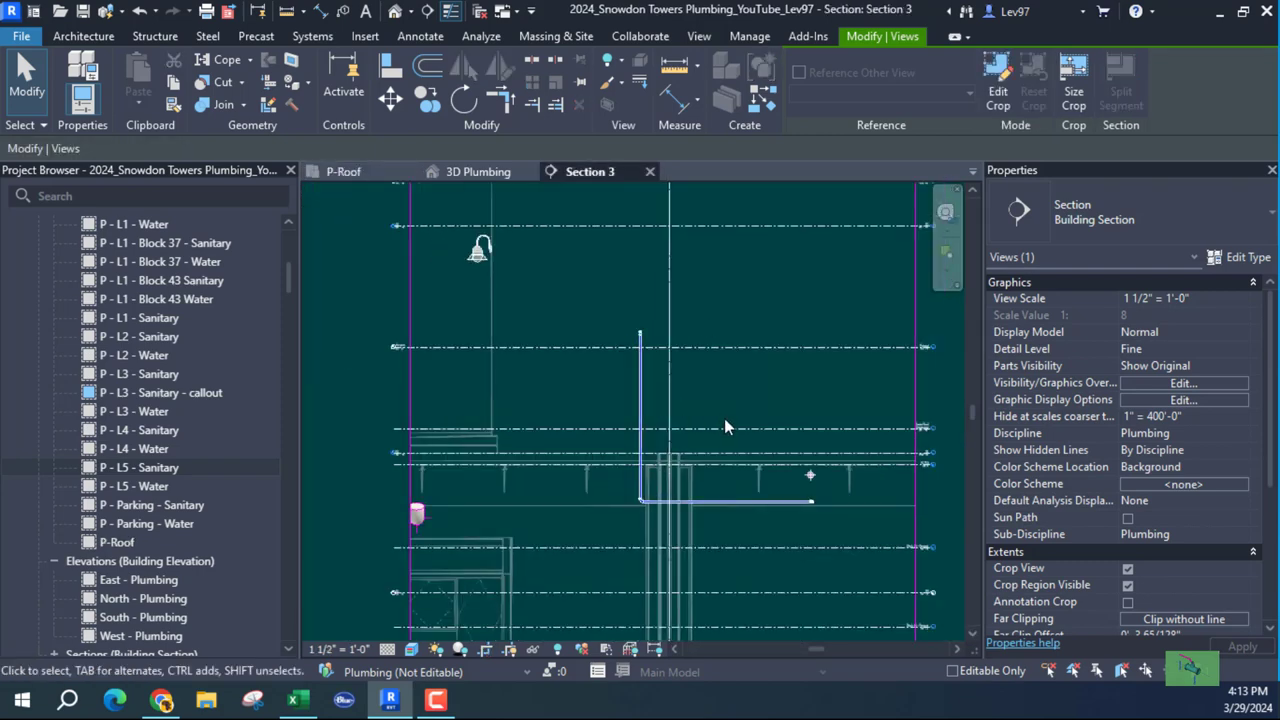
scroll(754, 490, up, 1)
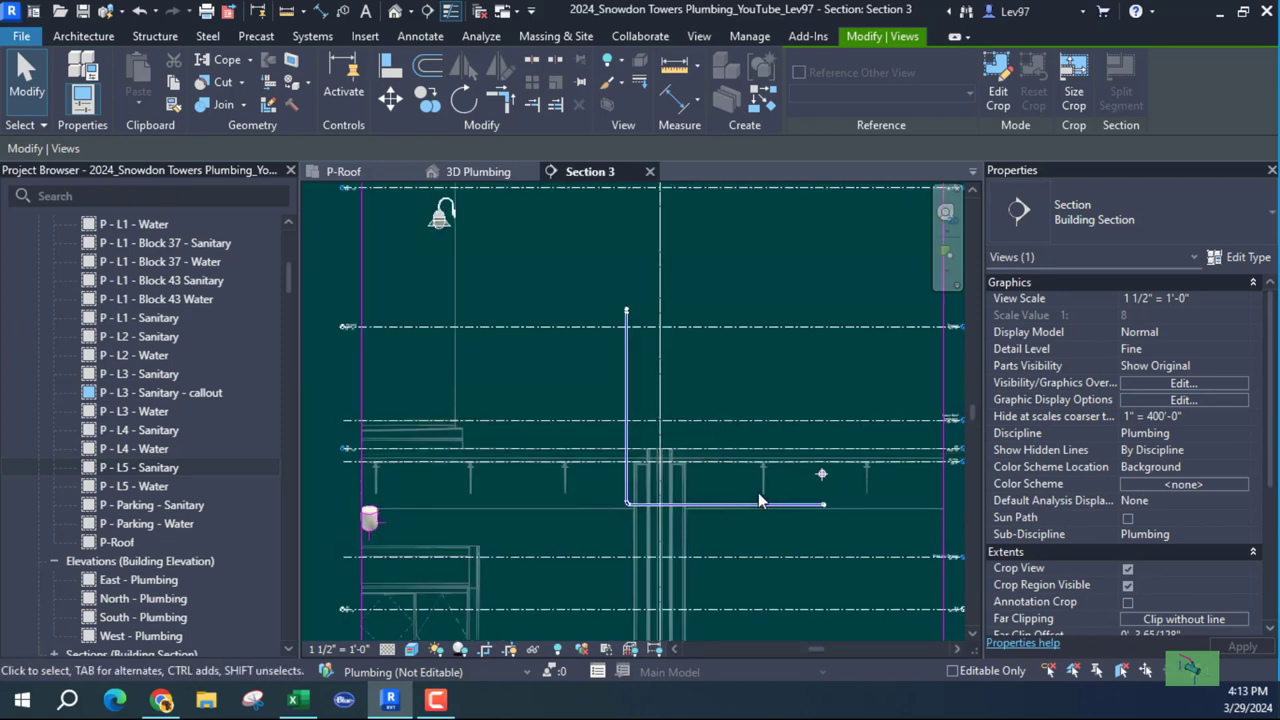
click(372, 174)
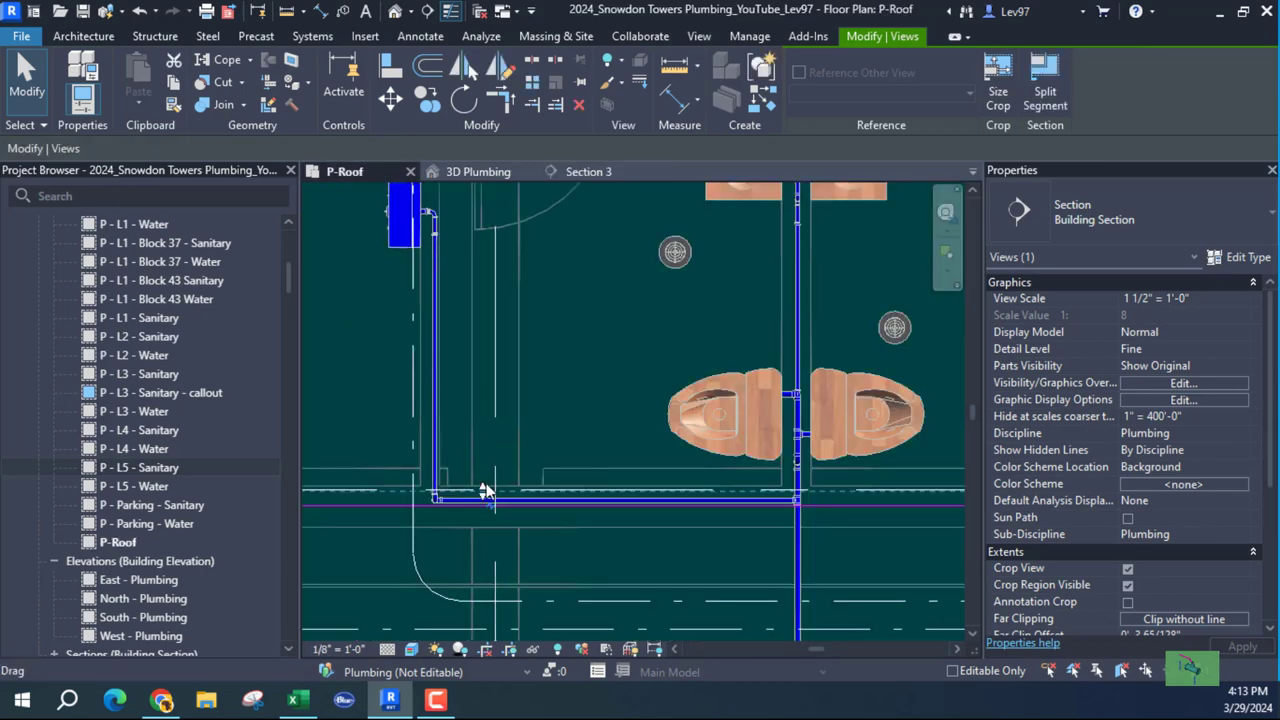
drag(481, 491, 535, 418)
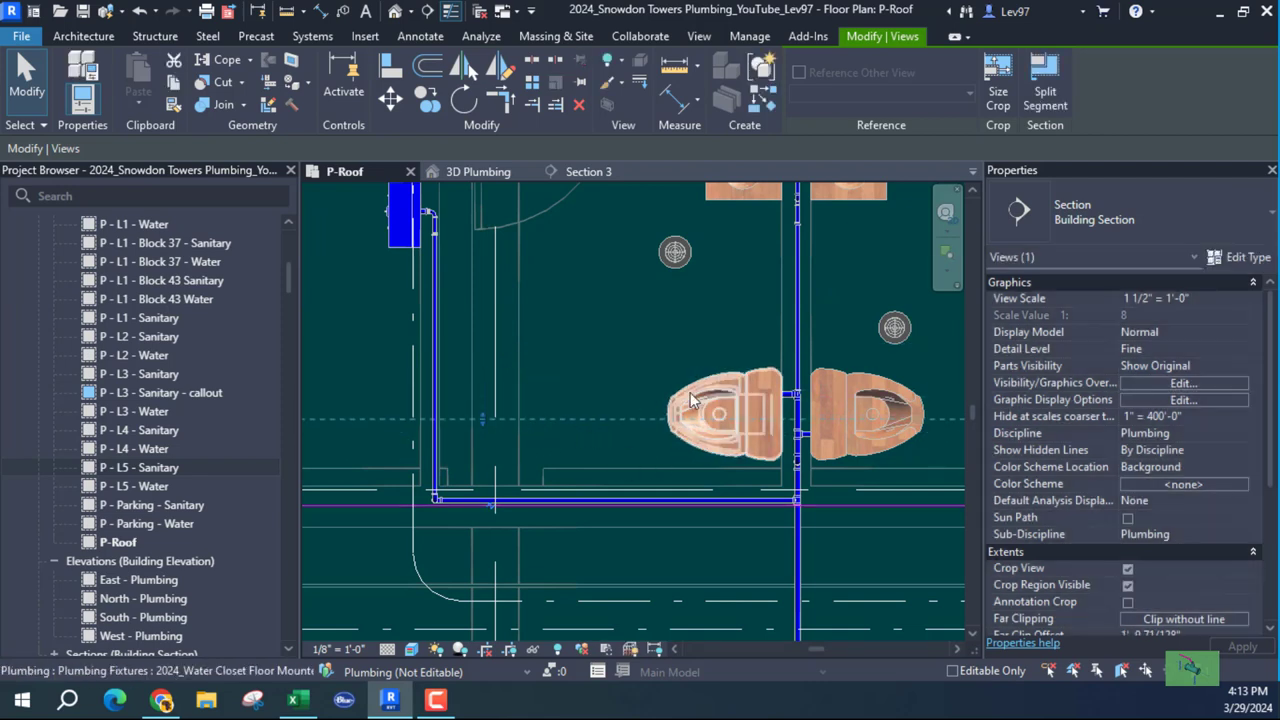
drag(484, 418, 484, 211)
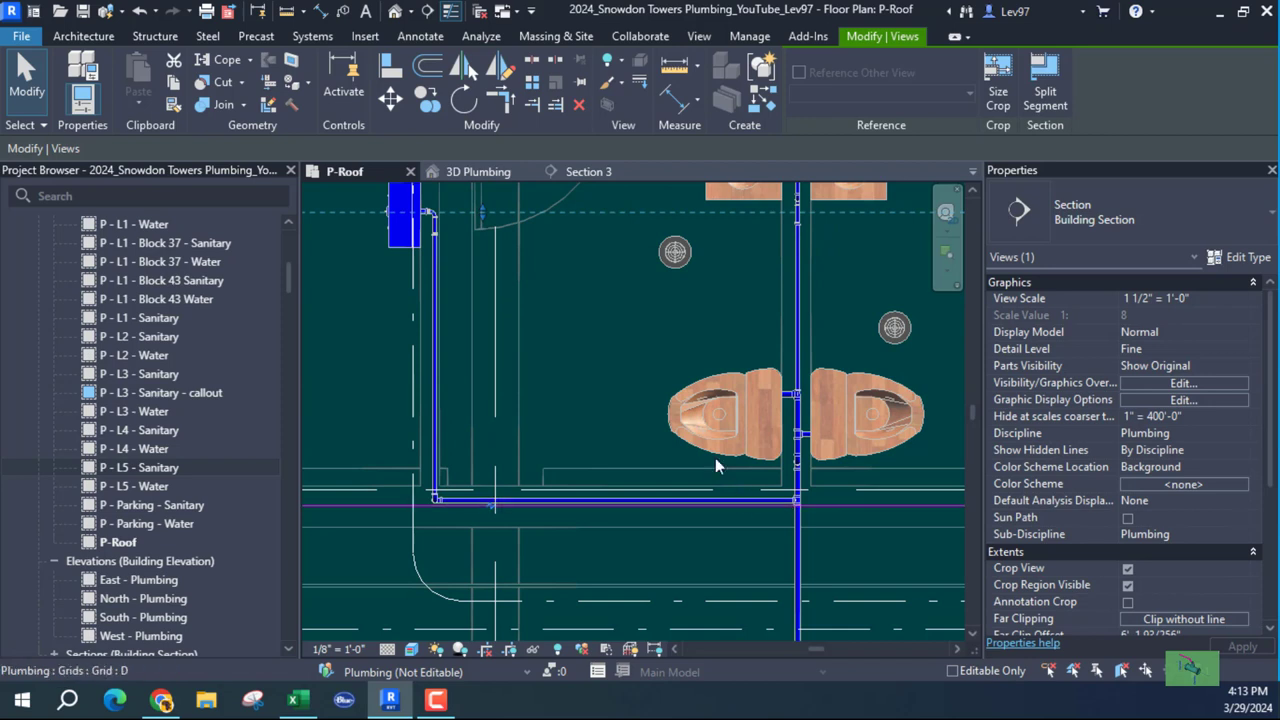
Examine the cold water branch in Section 3, from the toilet riser to the connection beneath the water heater.
click(594, 174)
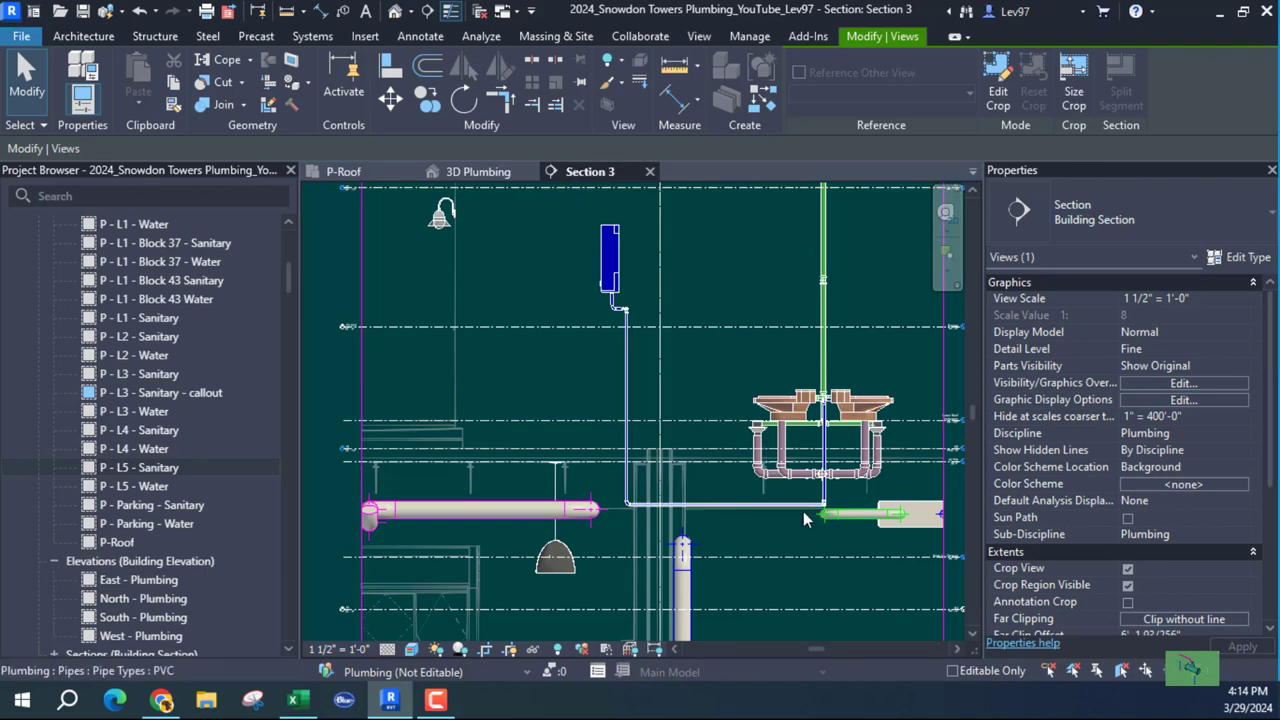
scroll(836, 514, up, 5)
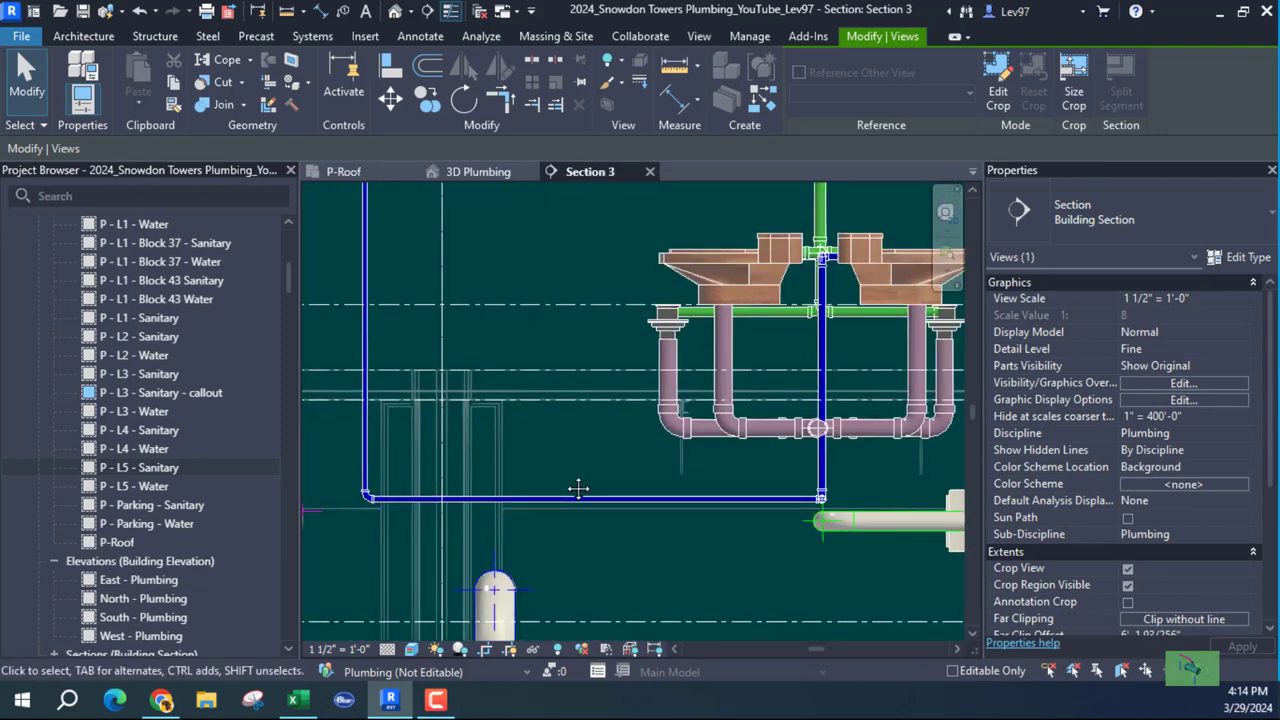
middle_drag(577, 486, 657, 506)
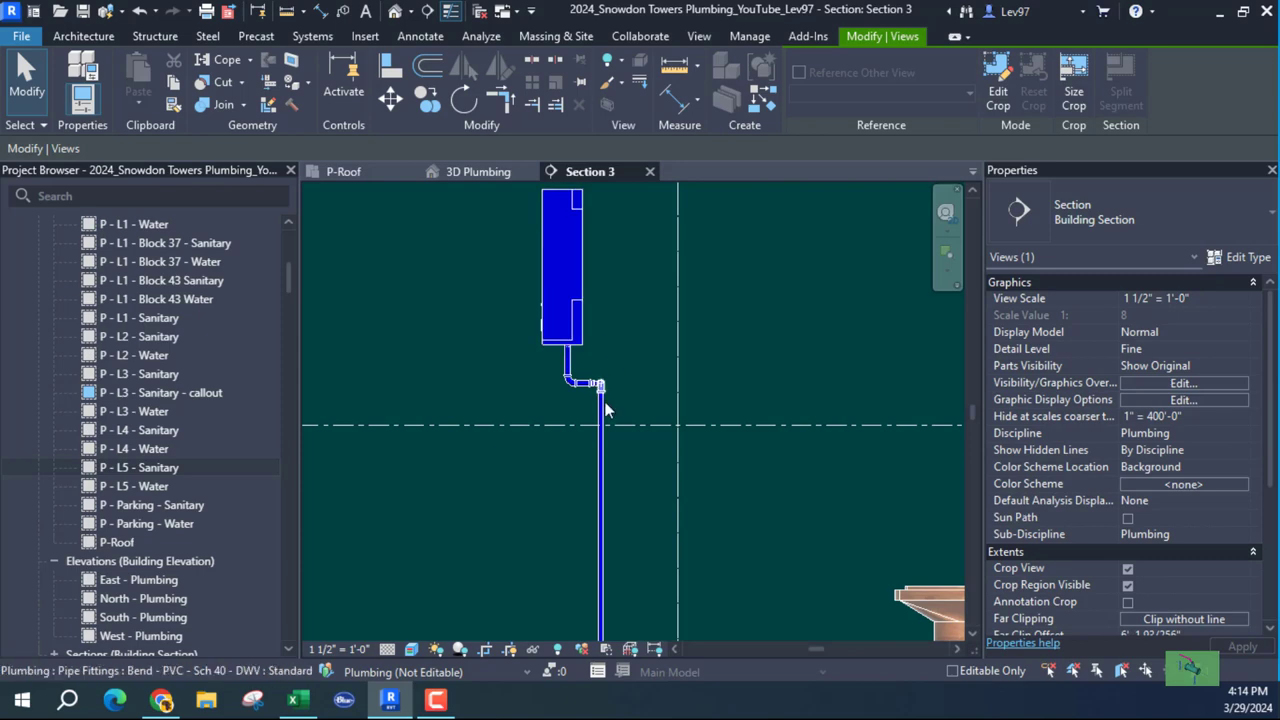
scroll(603, 396, up, 4)
scroll(630, 398, down, 8)
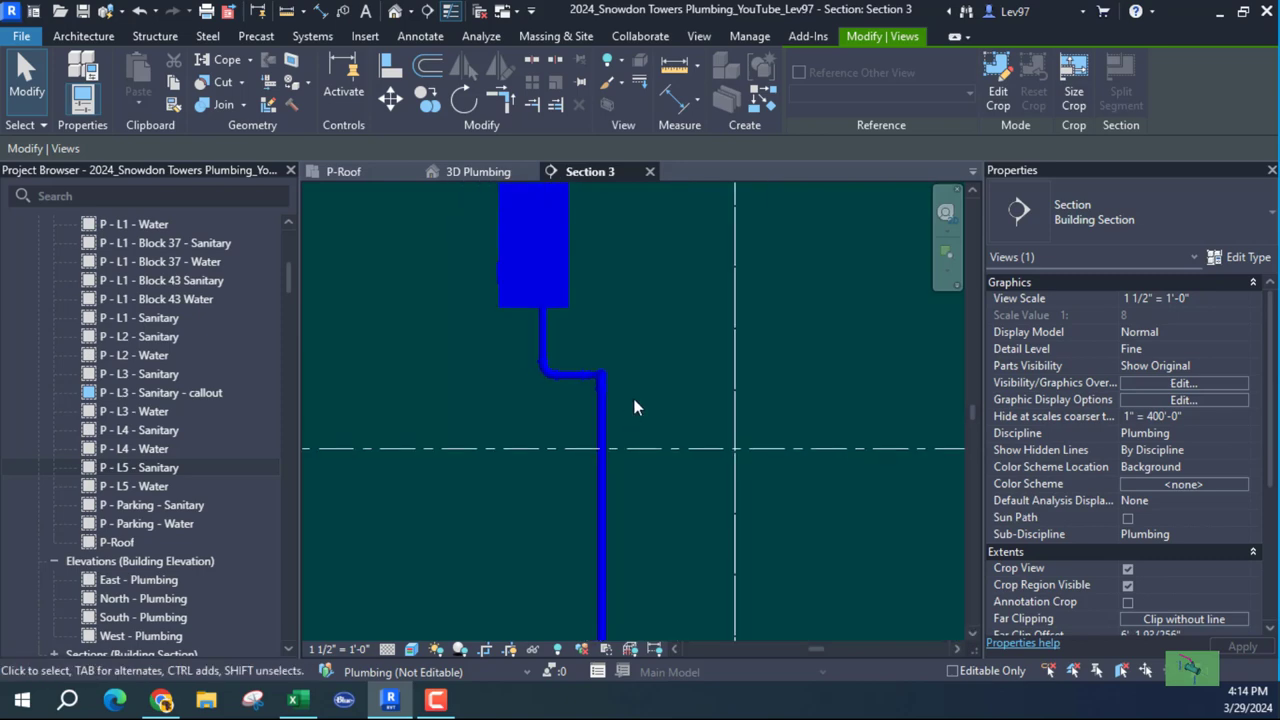
Move the section line up the P-Roof plan so it crosses the vertical cold water pipe and the toilets above the wall.
click(368, 171)
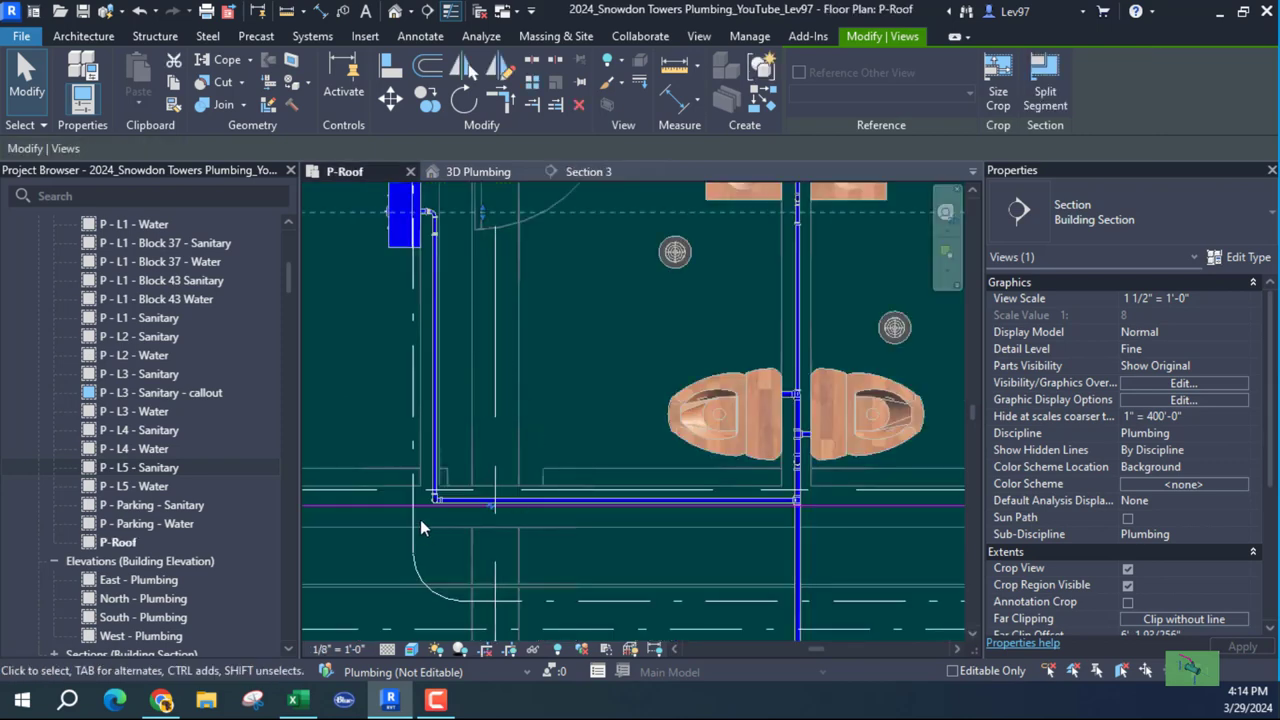
scroll(597, 388, down, 3)
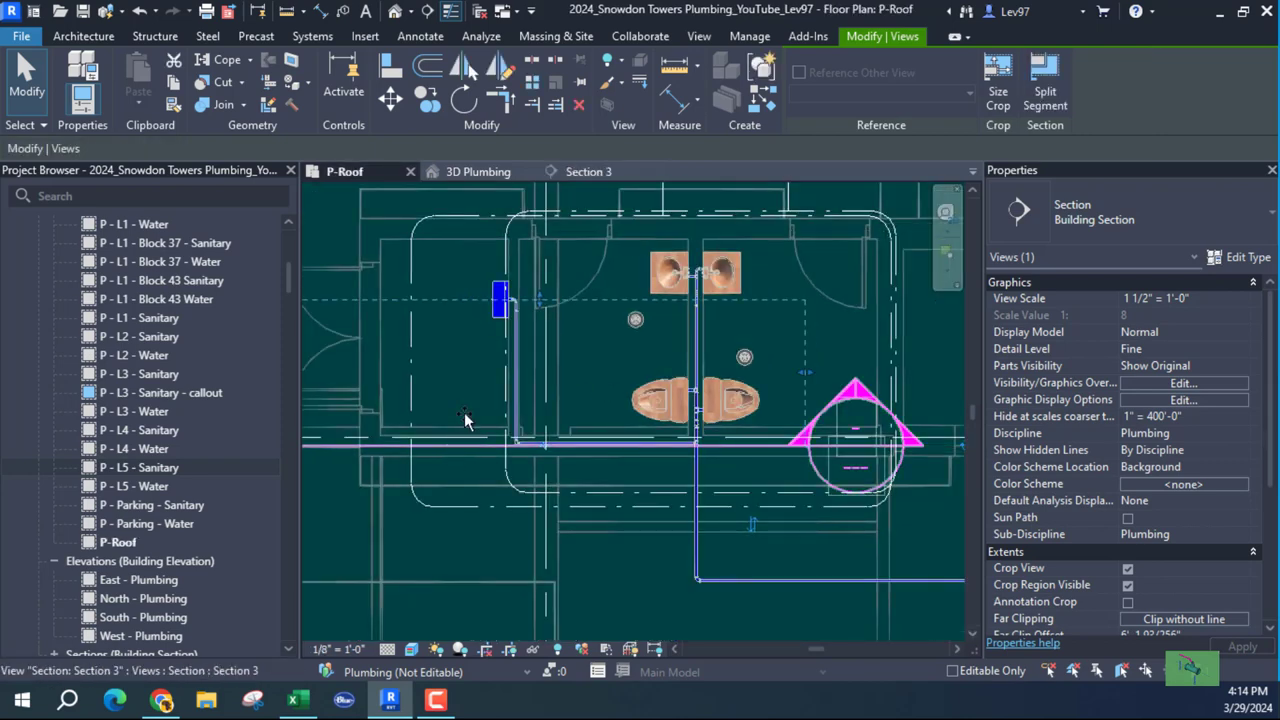
drag(465, 418, 607, 397)
scroll(532, 384, up, 3)
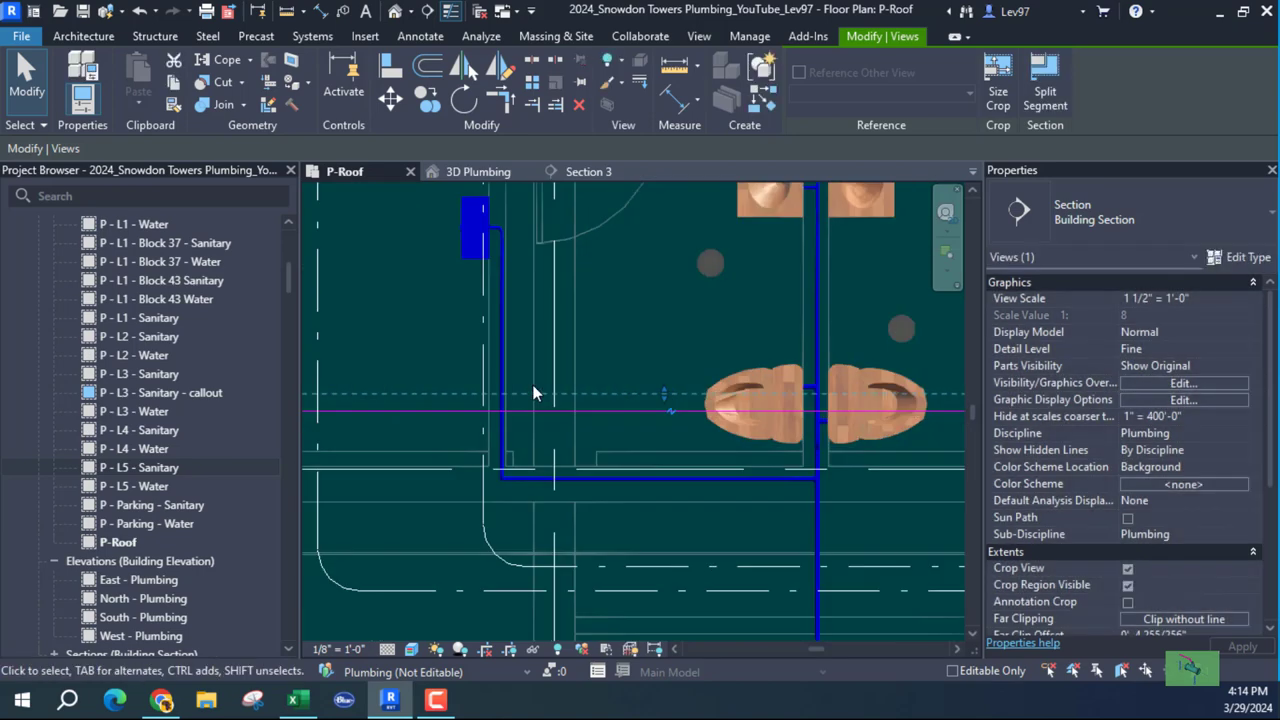
Pull the far clip boundary closer to the horizontal section line in the P-Roof plan.
scroll(532, 393, up, 3)
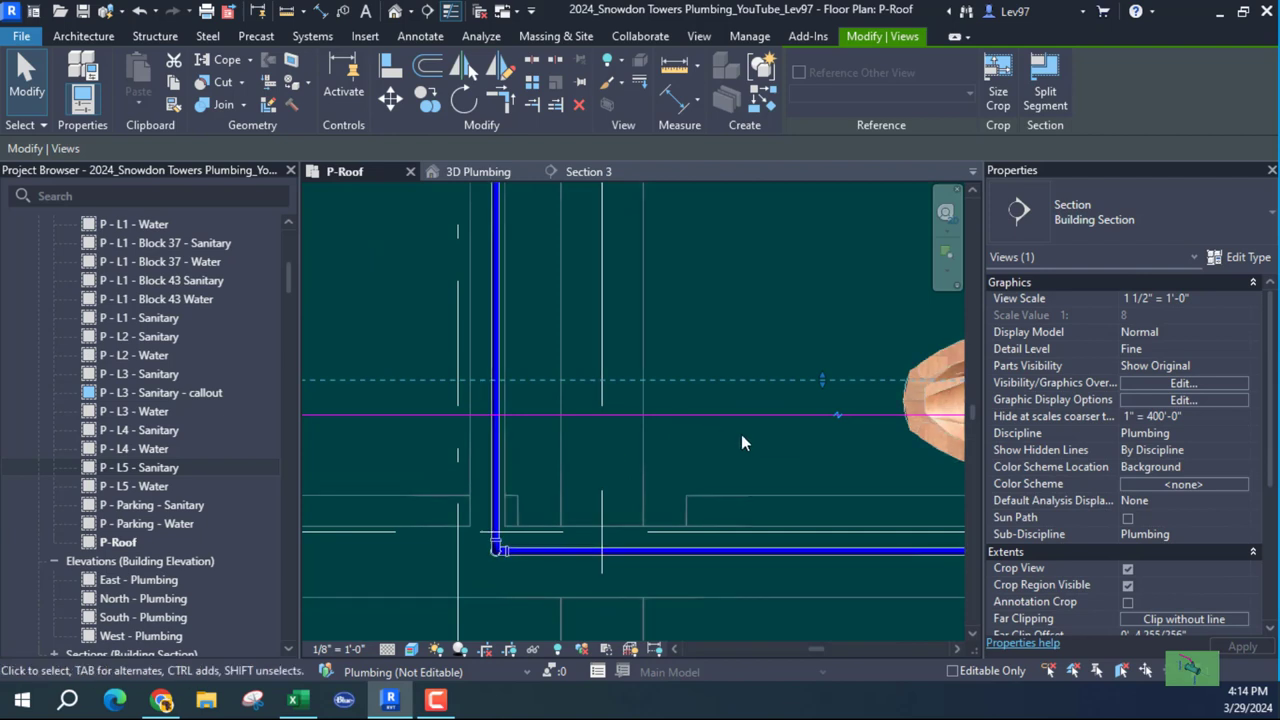
click(770, 327)
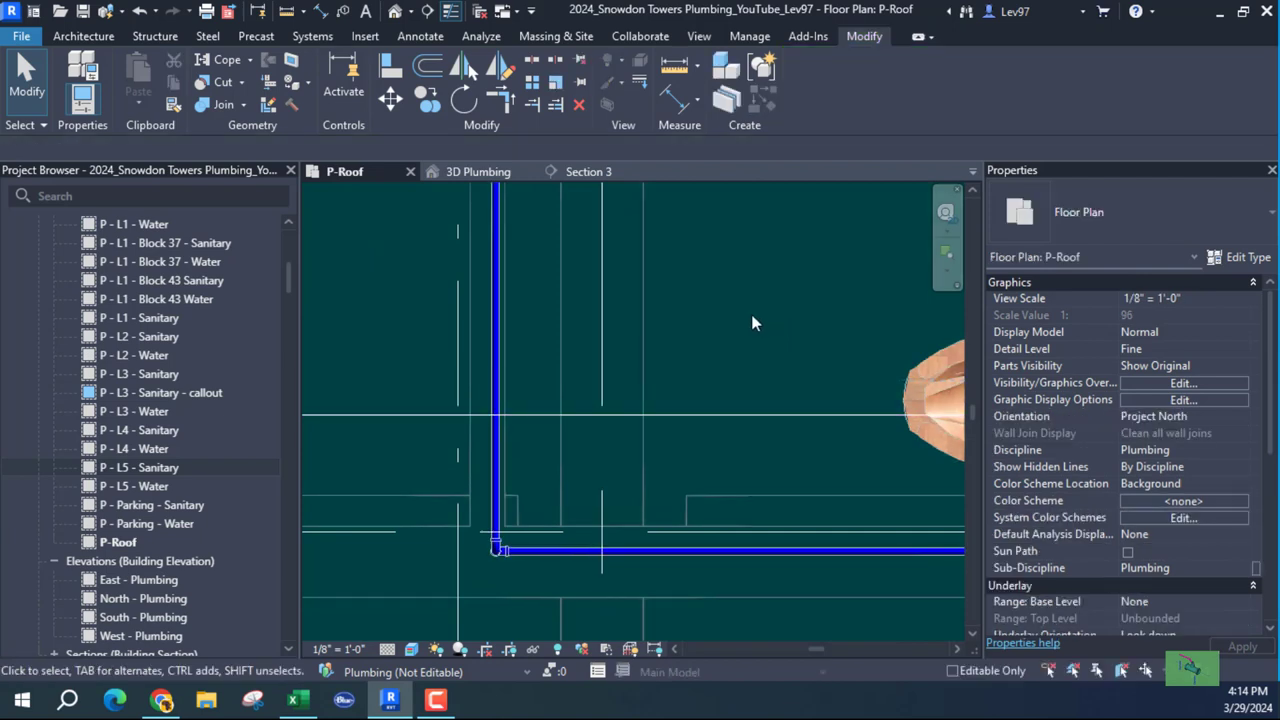
click(727, 416)
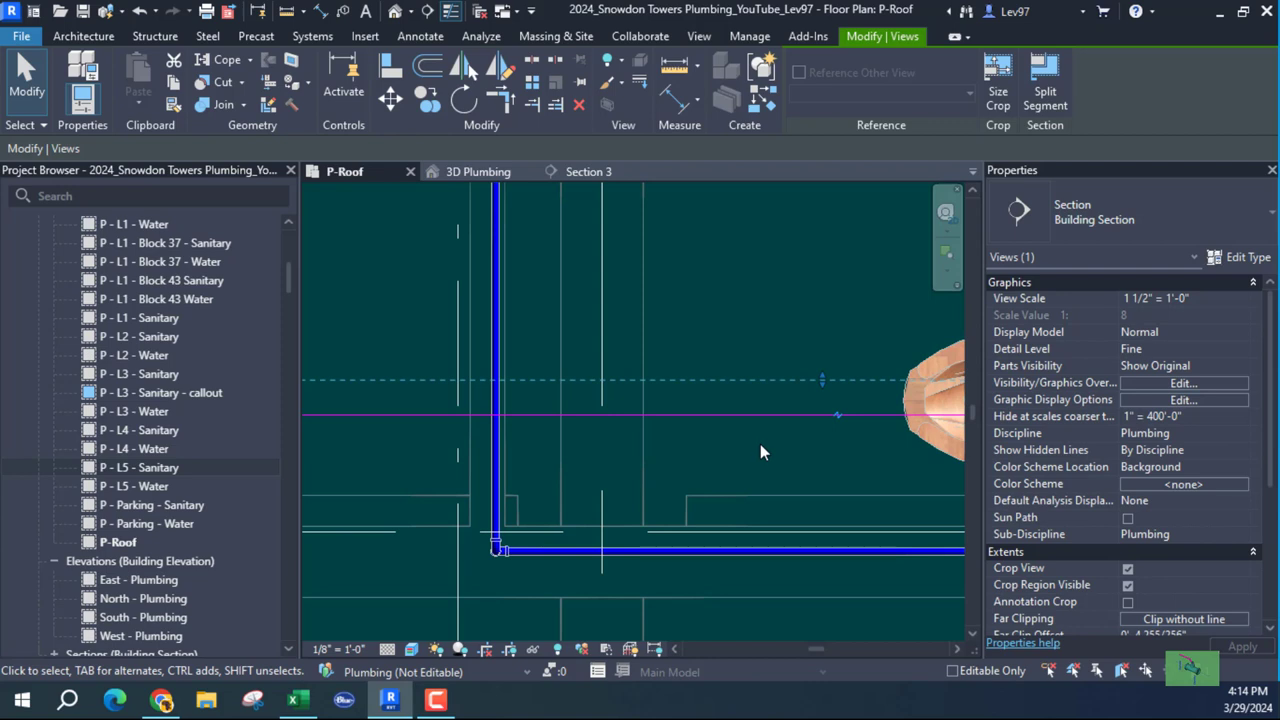
scroll(821, 388, up, 2)
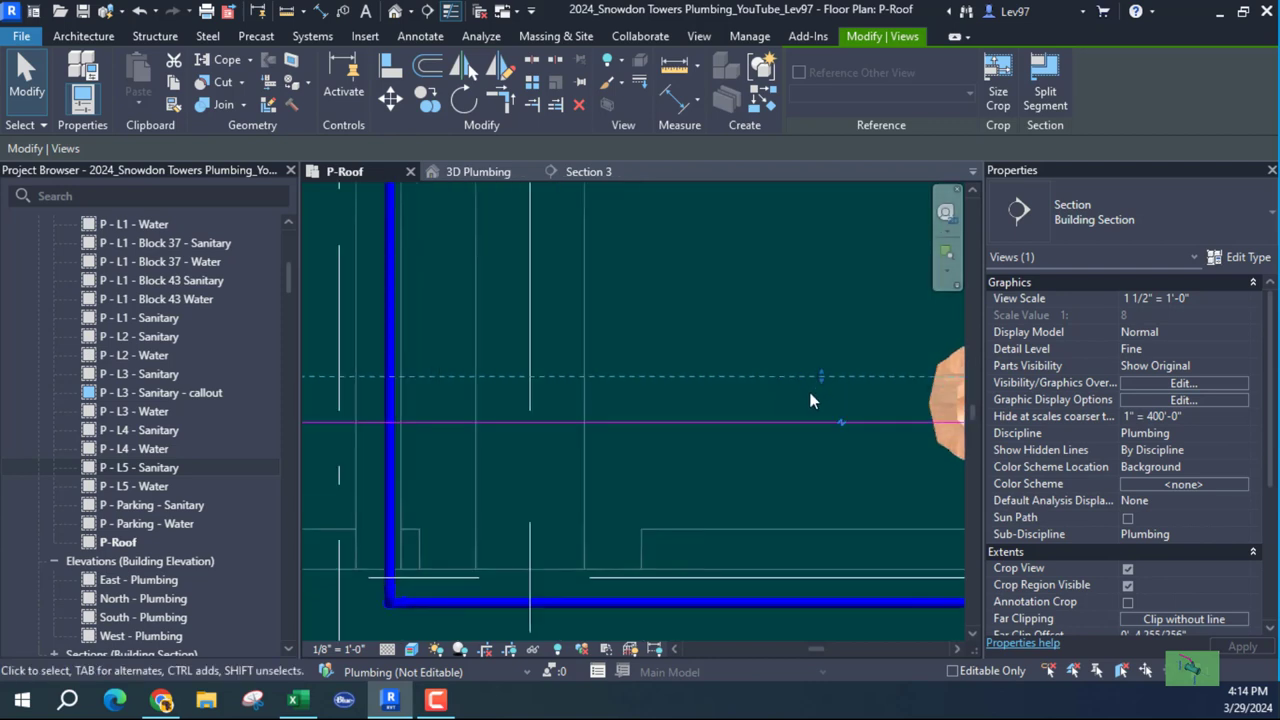
drag(821, 383, 819, 410)
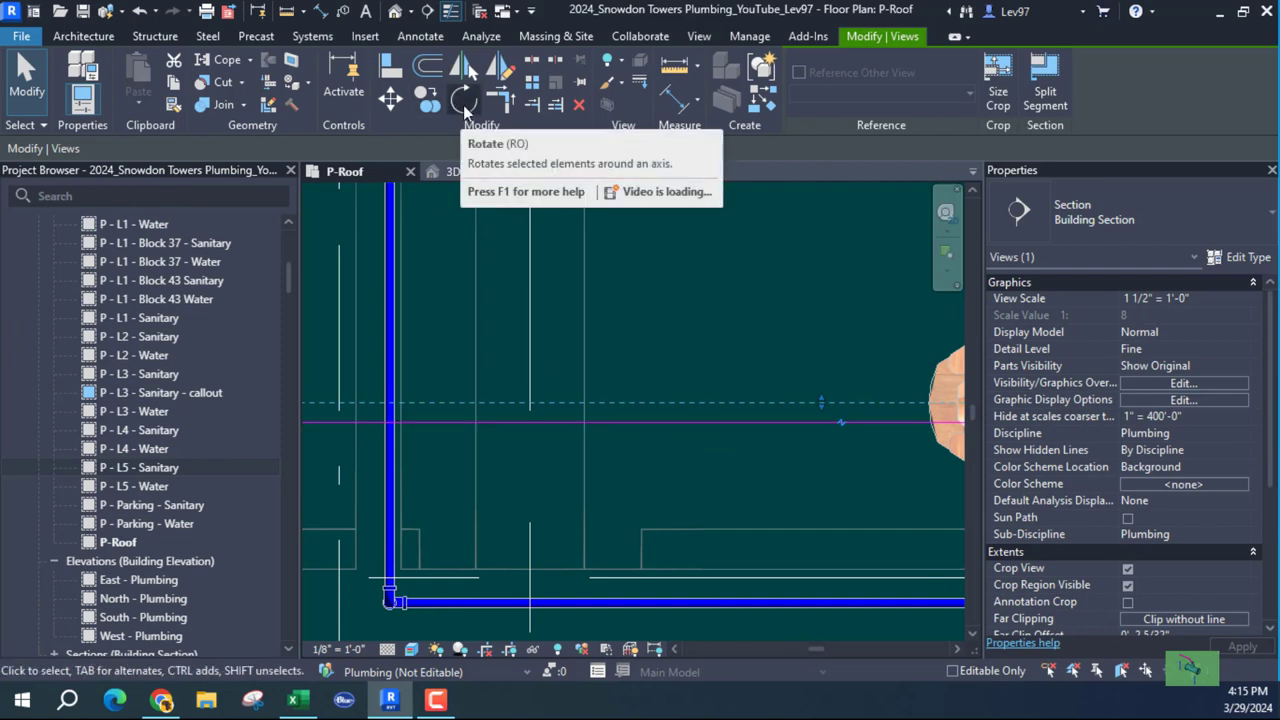
click(463, 100)
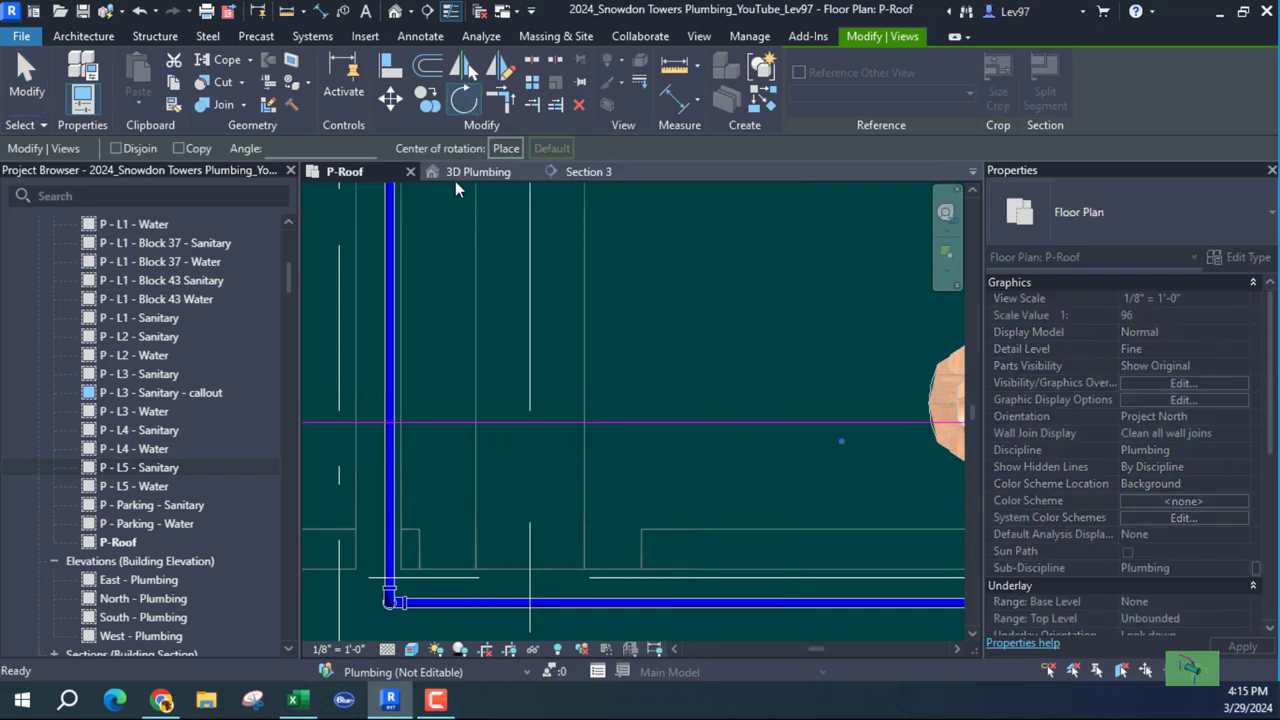
key(Escape)
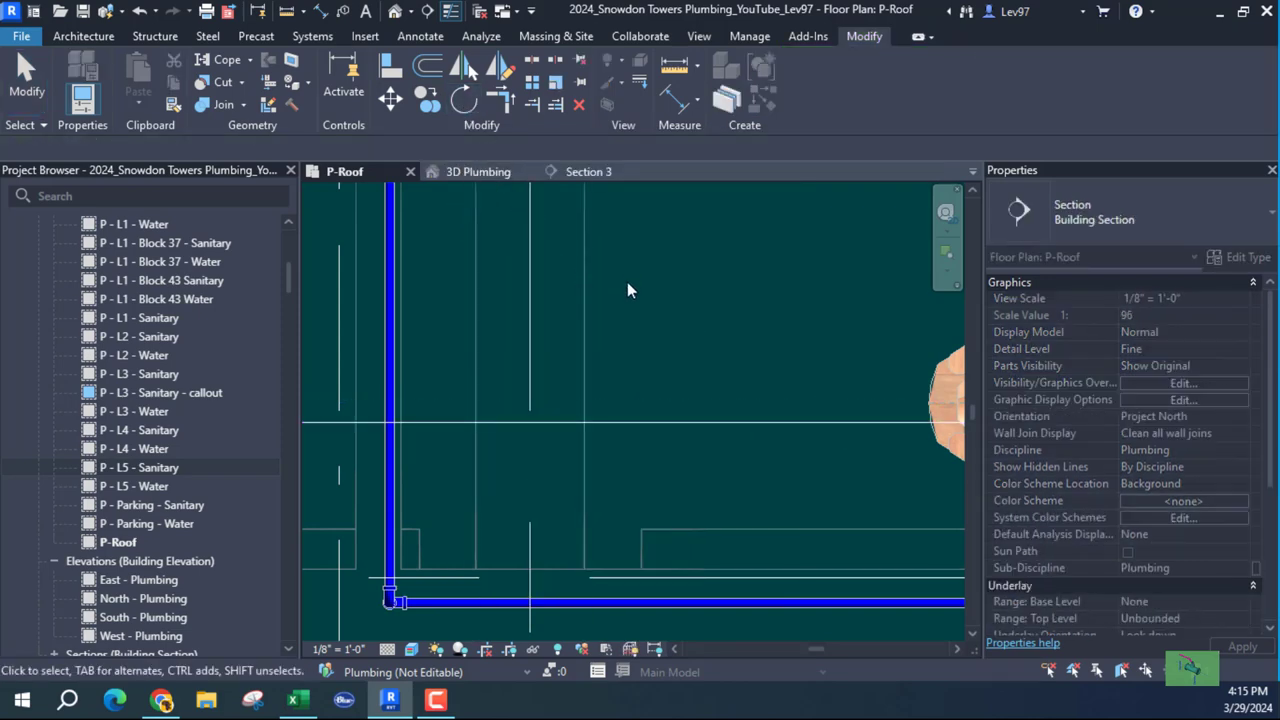
key(Escape)
Rotate the horizontal section line by 90 degrees so it runs parallel to the vertical cold water pipe.
click(632, 423)
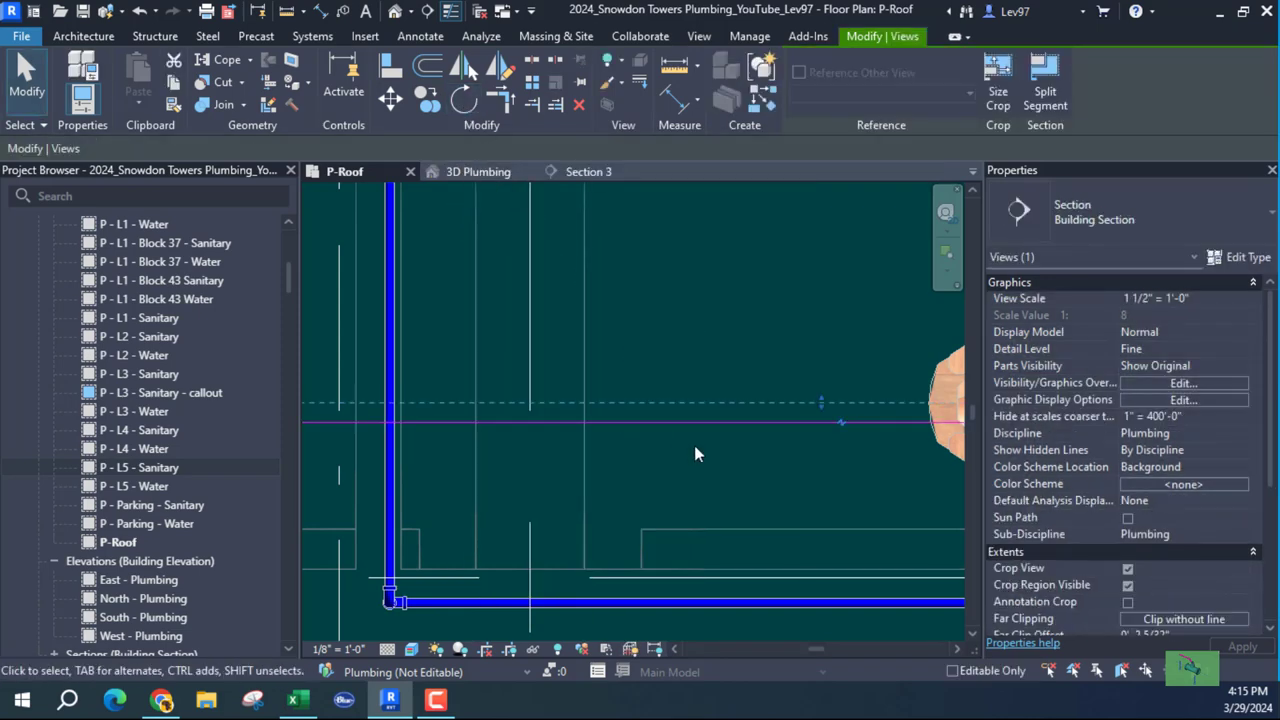
click(464, 101)
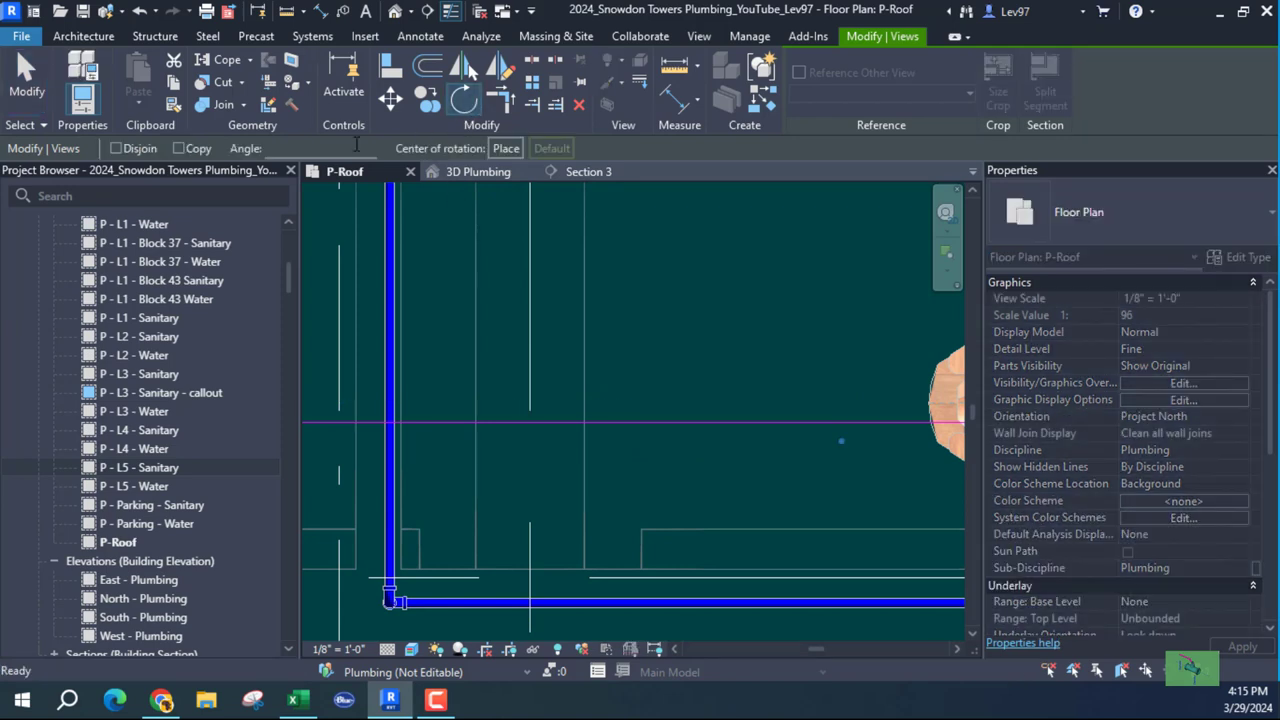
click(286, 148)
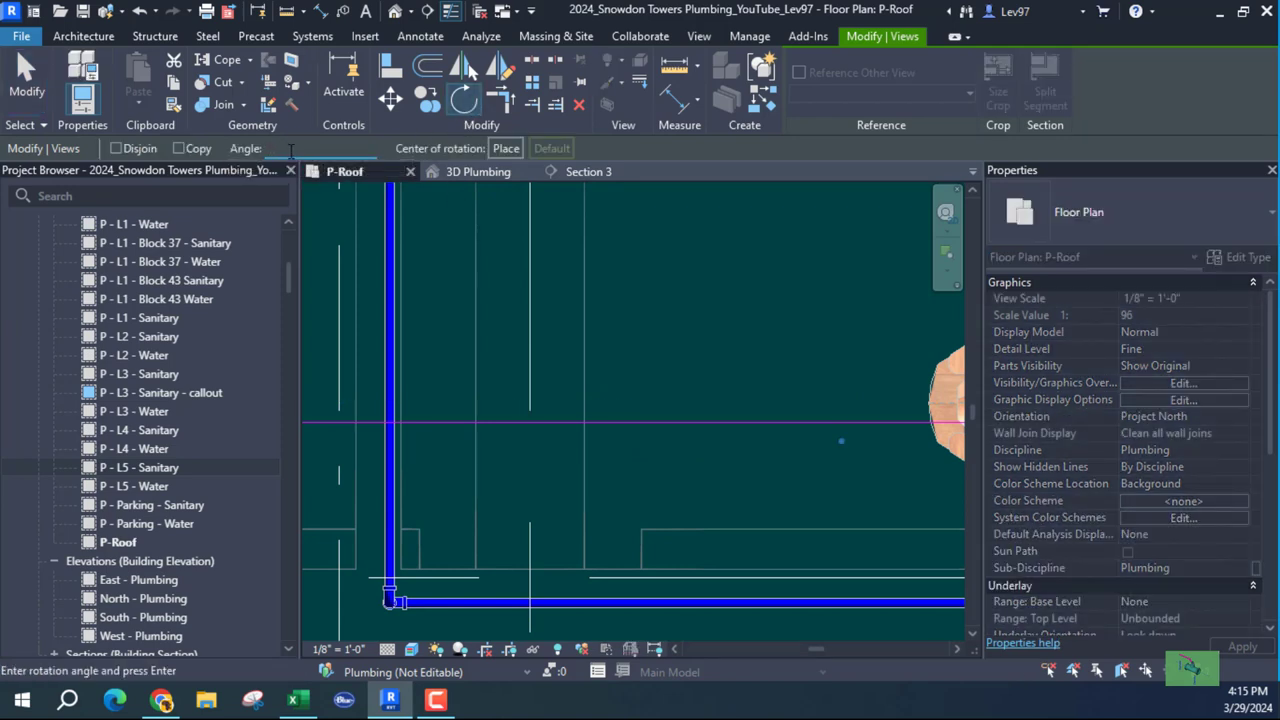
text(90)
key(Return)
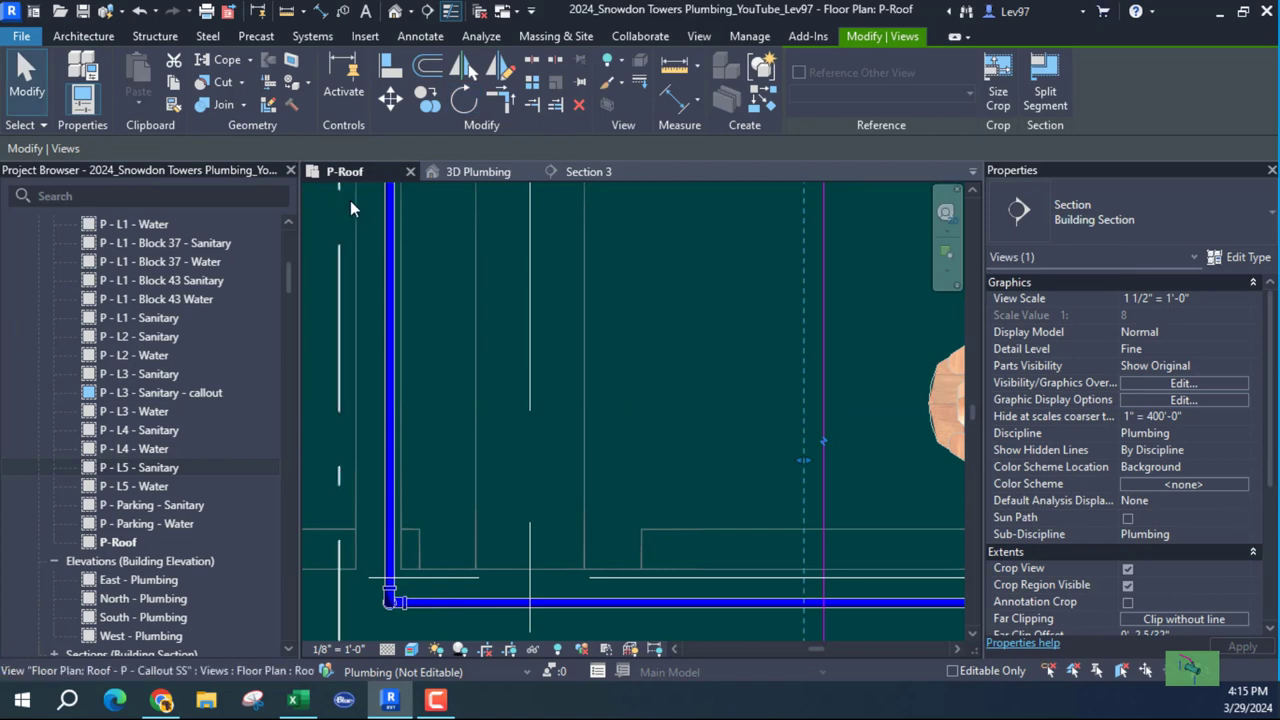
Try to place the rotated section line just beside the vertical cold water pipe and adjust its far clip, then undo the move.
drag(823, 325, 404, 343)
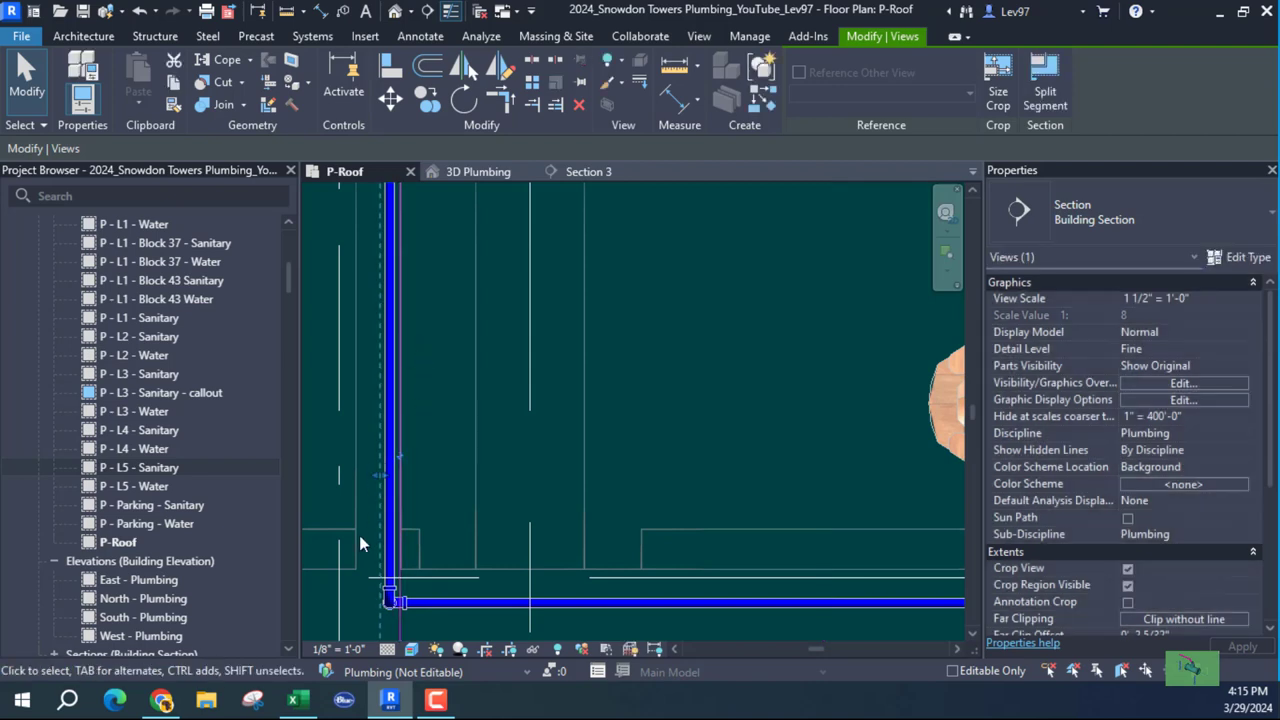
scroll(365, 484, up, 2)
scroll(365, 484, up, 2)
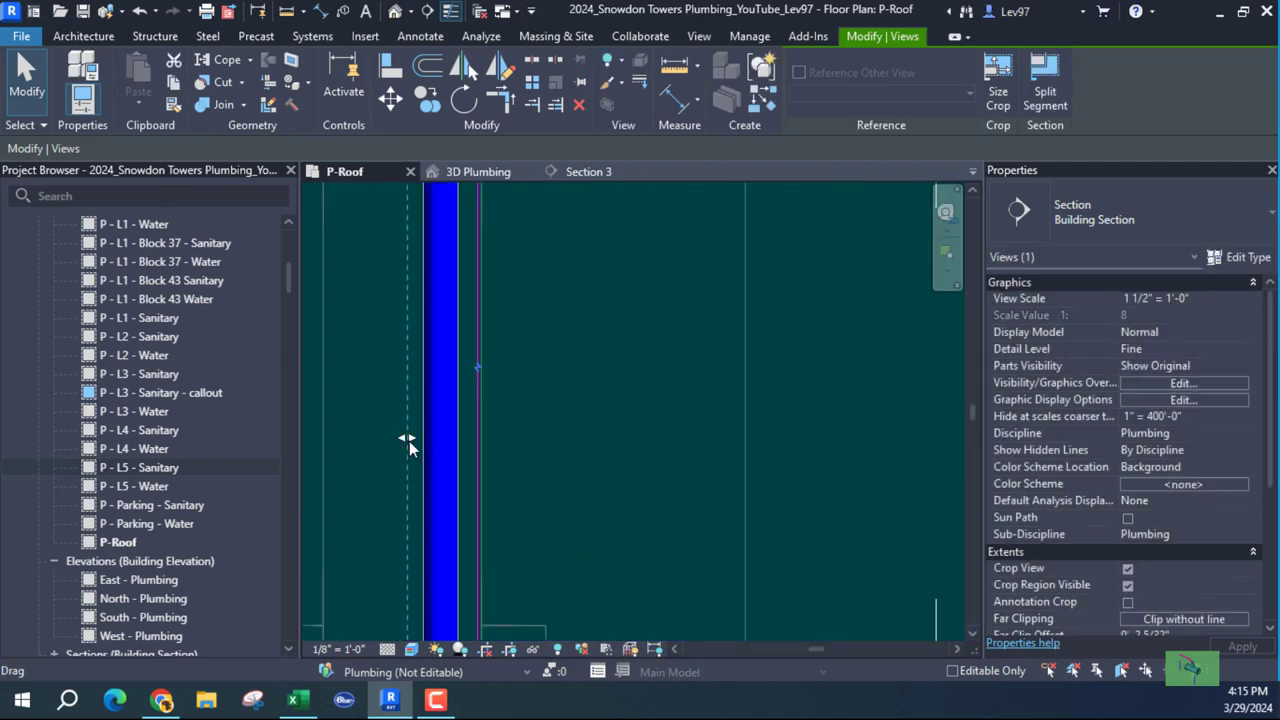
drag(410, 440, 414, 447)
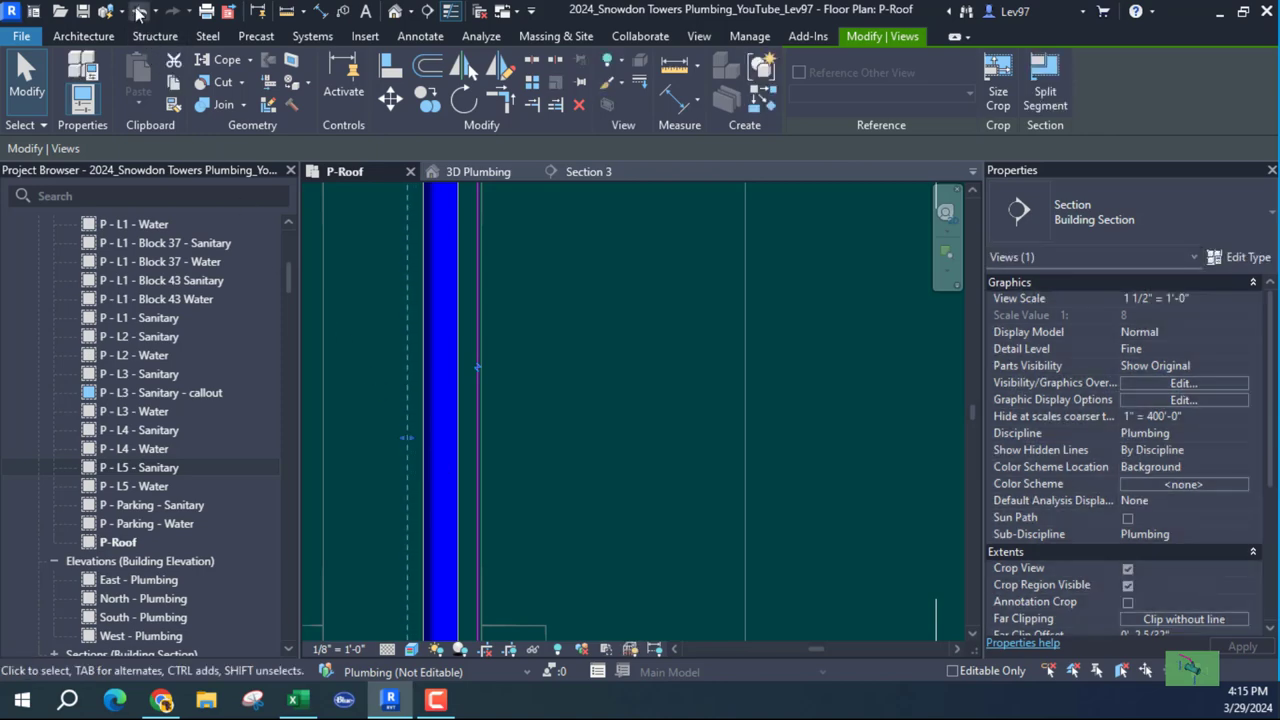
click(140, 12)
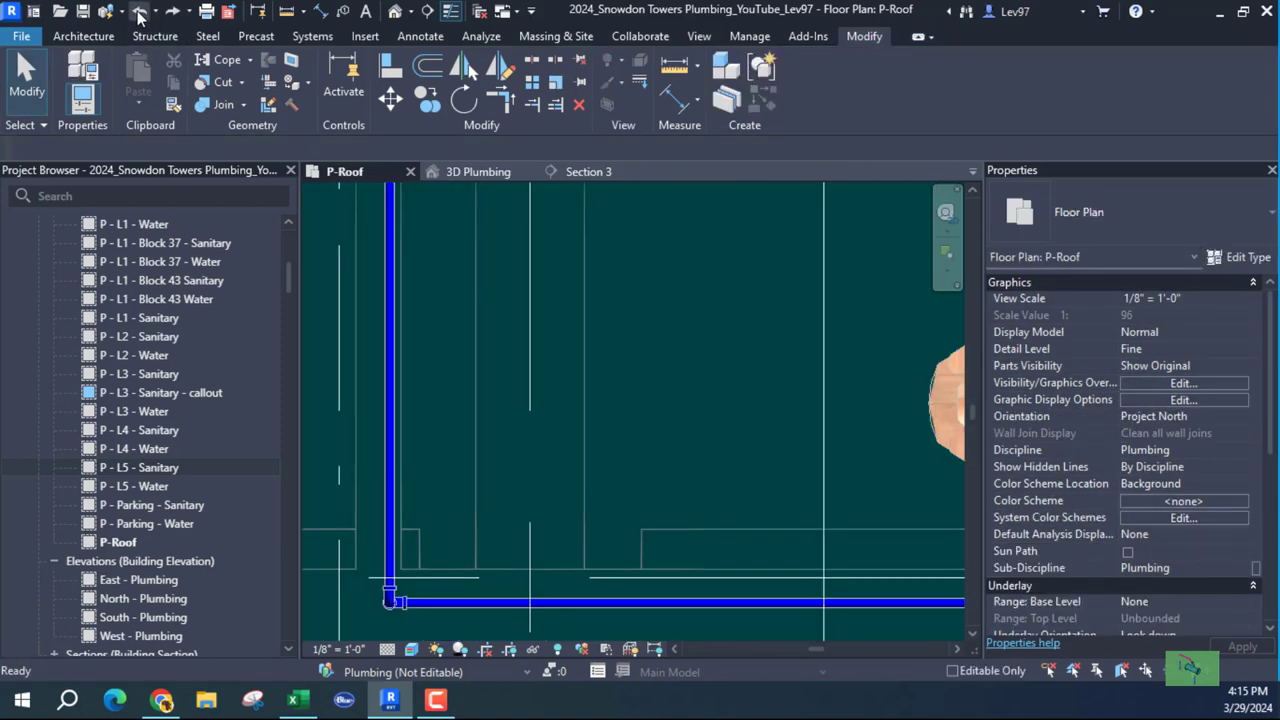
Rotate the vertical section line by -90 degrees back to horizontal.
click(823, 412)
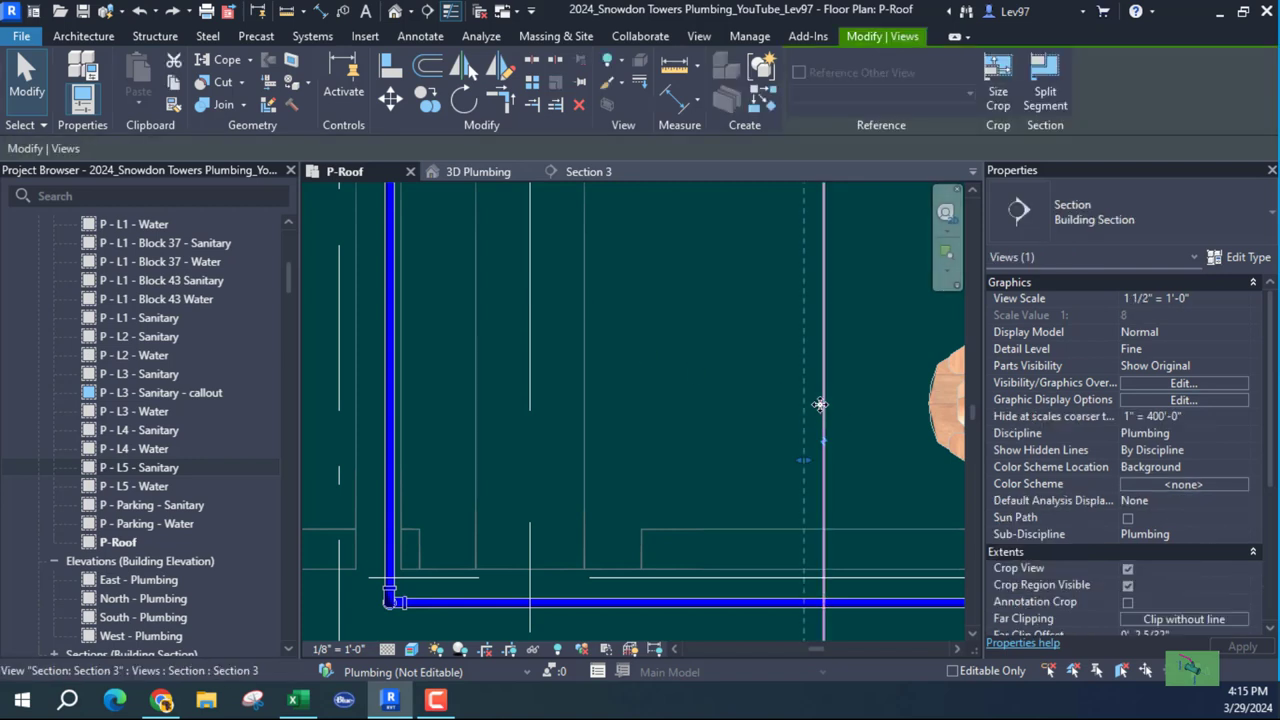
click(462, 104)
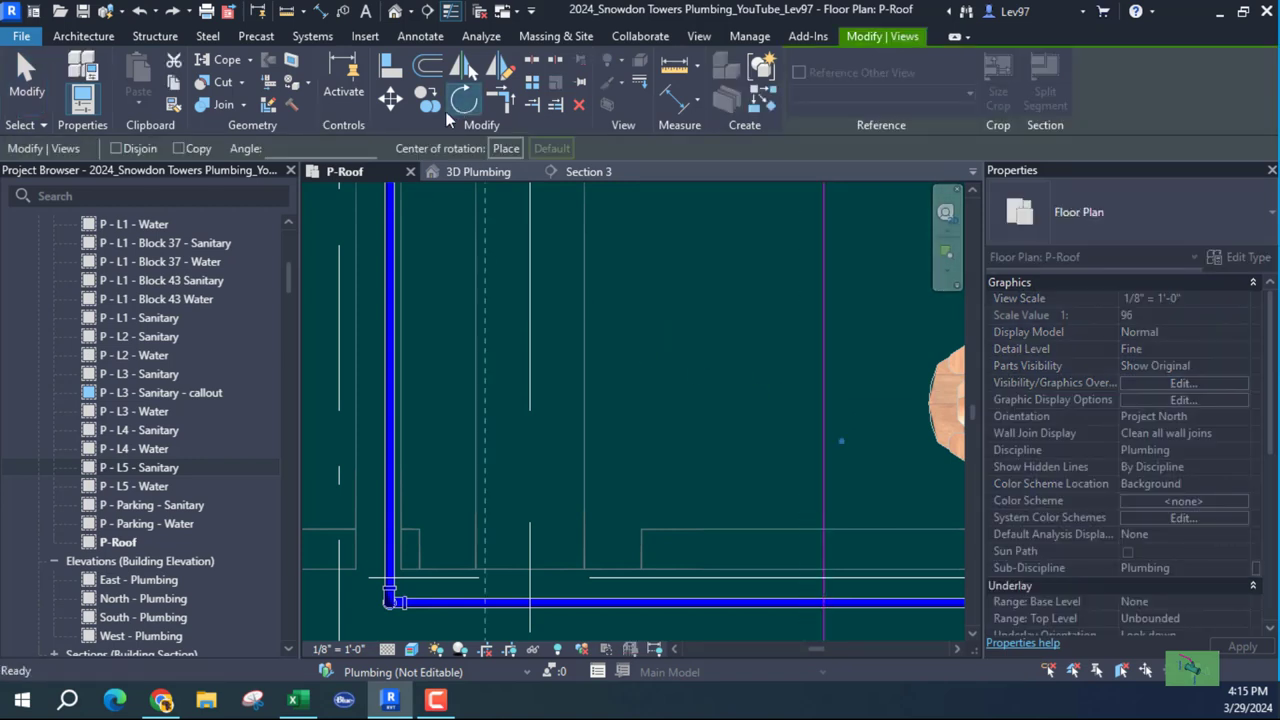
click(281, 150)
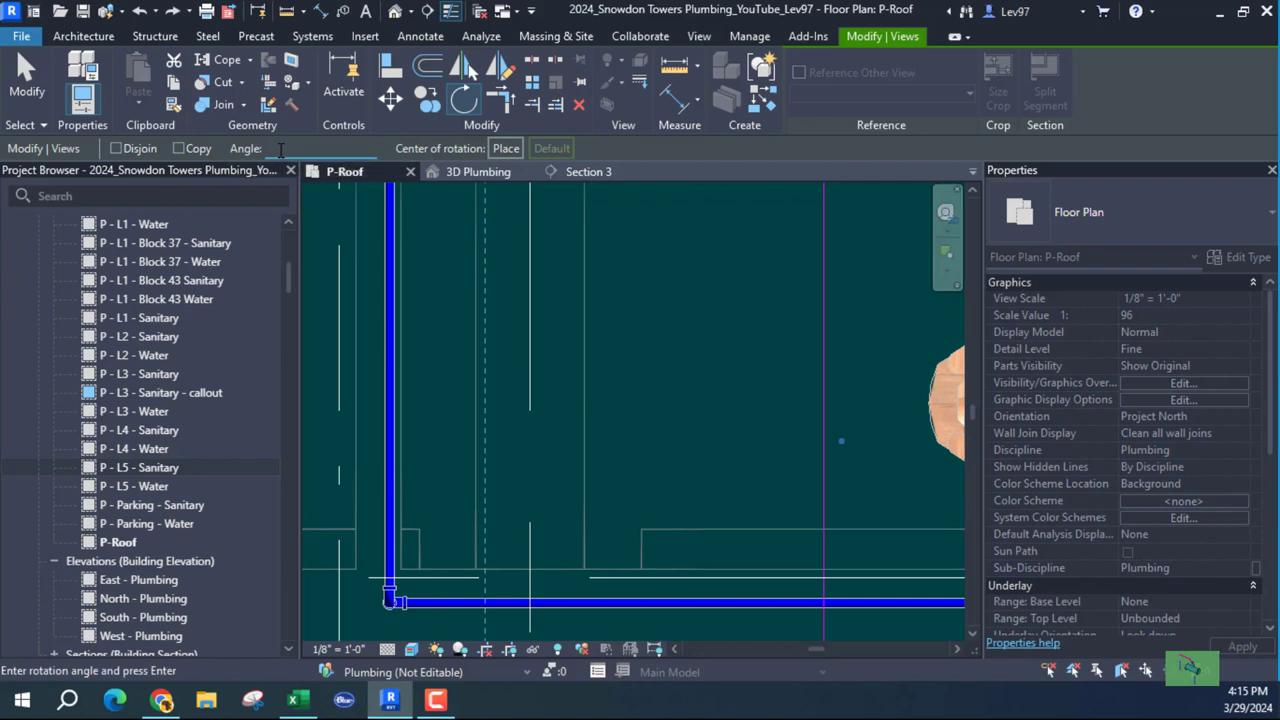
text(-90)
key(Return)
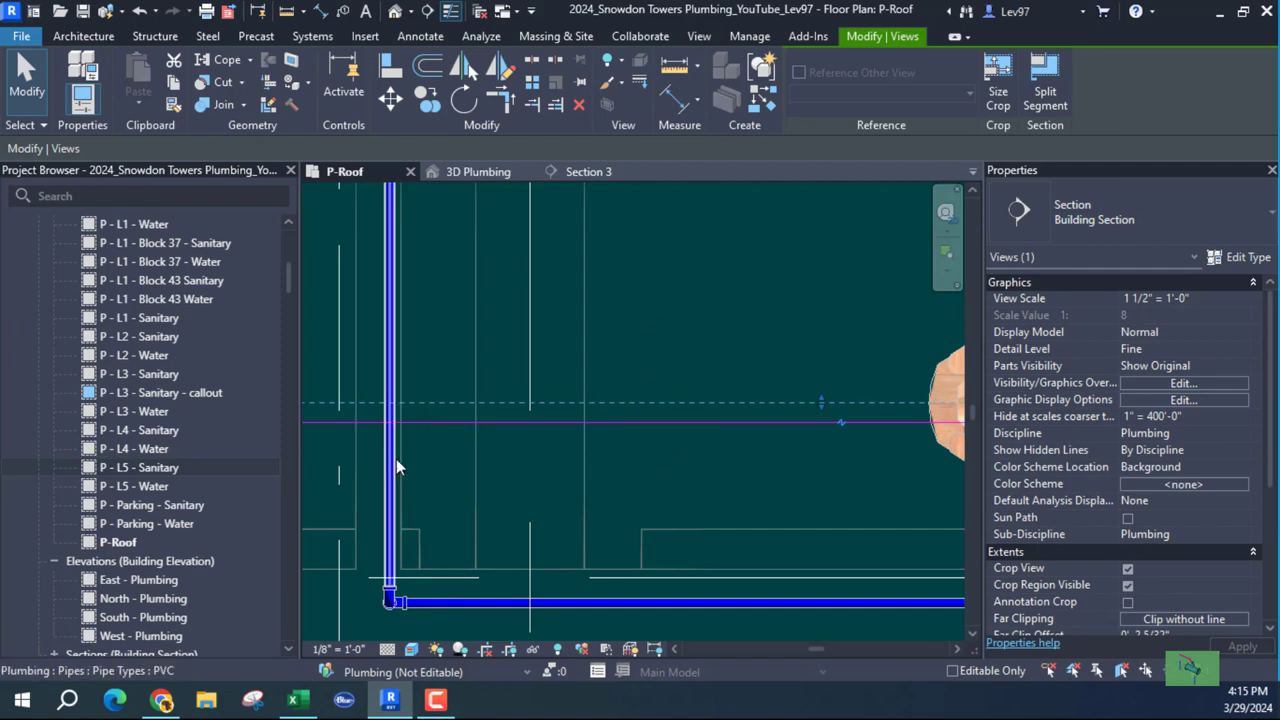
Try to rotate the horizontal section line by 90 degrees in the P-Roof plan, then undo the rotation.
scroll(394, 440, up, 5)
scroll(505, 467, down, 2)
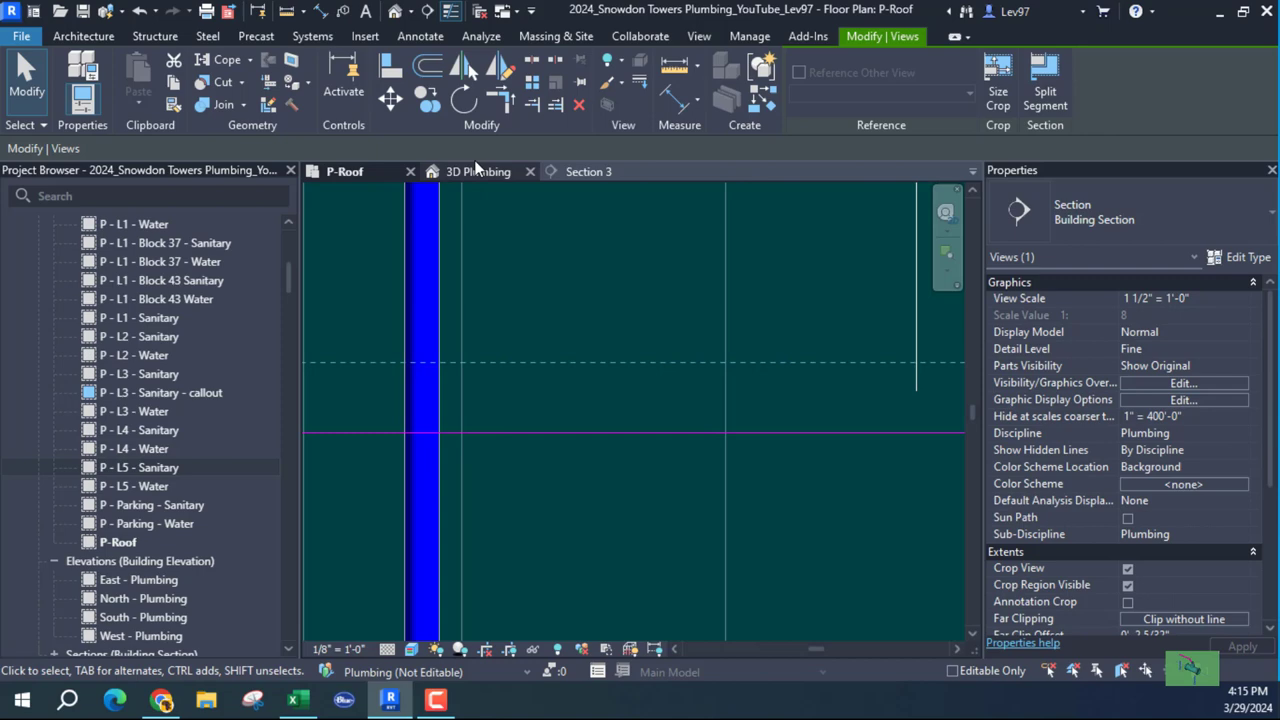
click(466, 106)
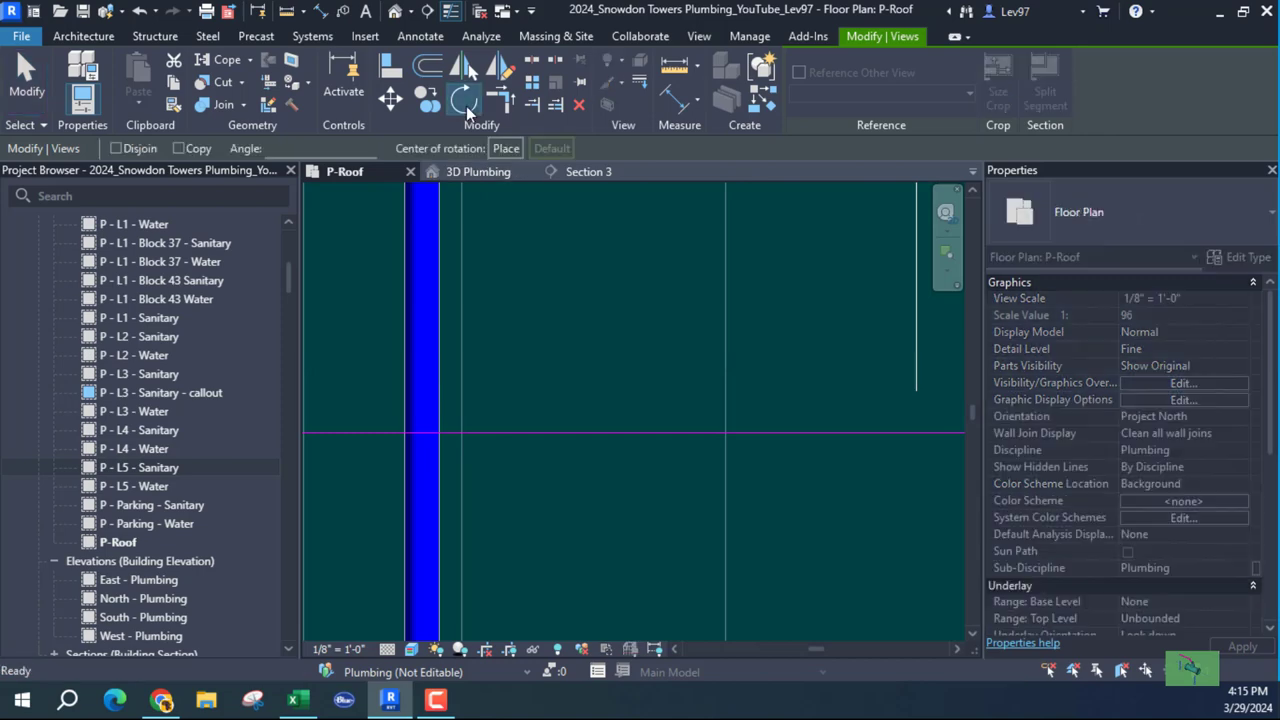
click(278, 148)
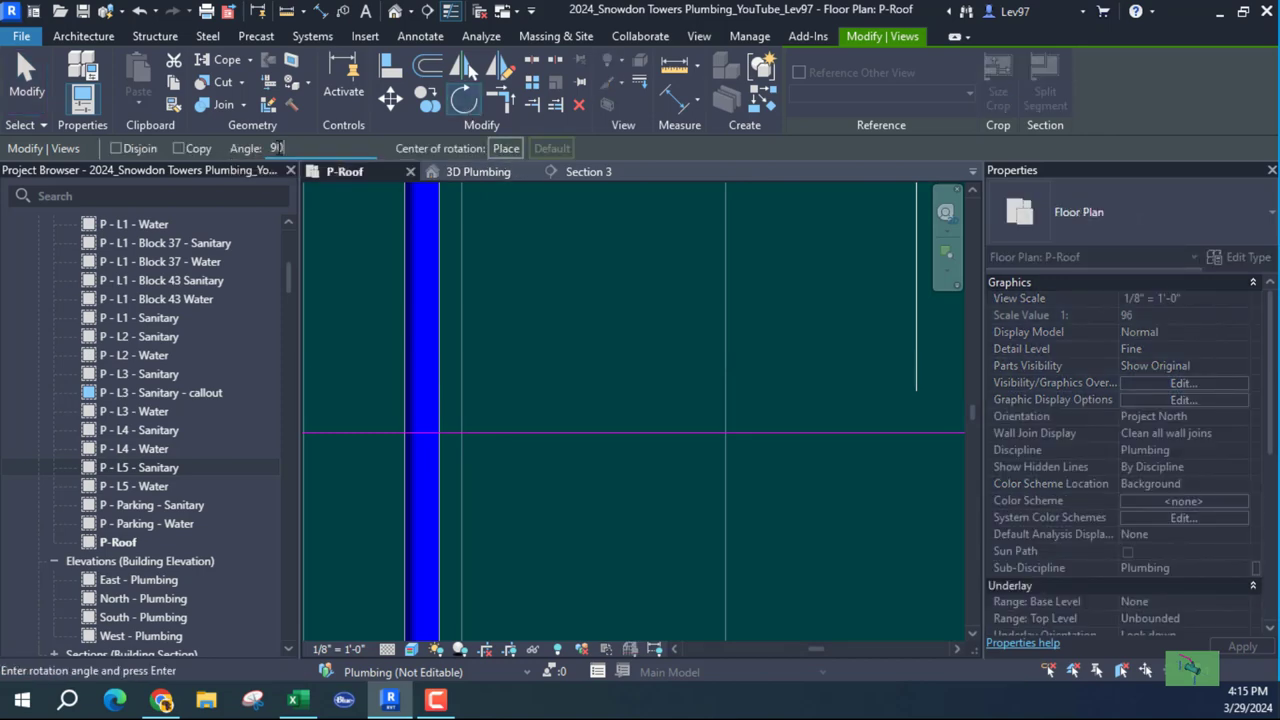
text(90)
key(Return)
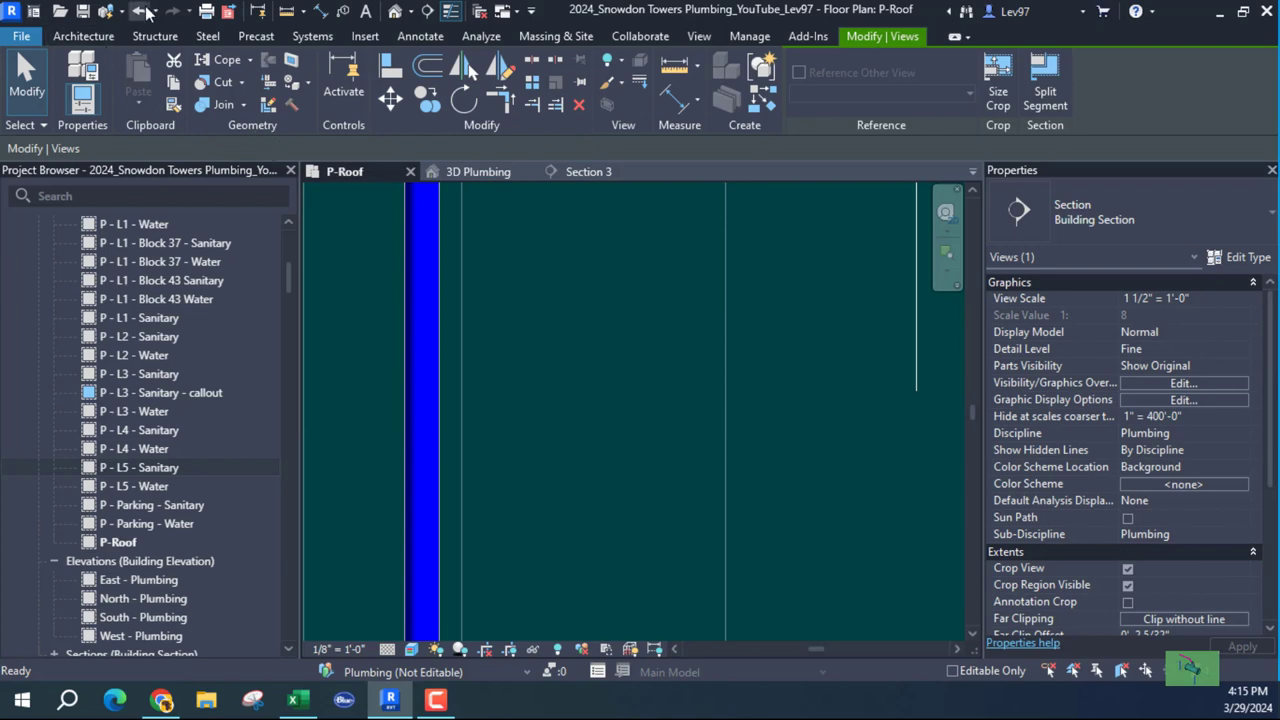
click(140, 11)
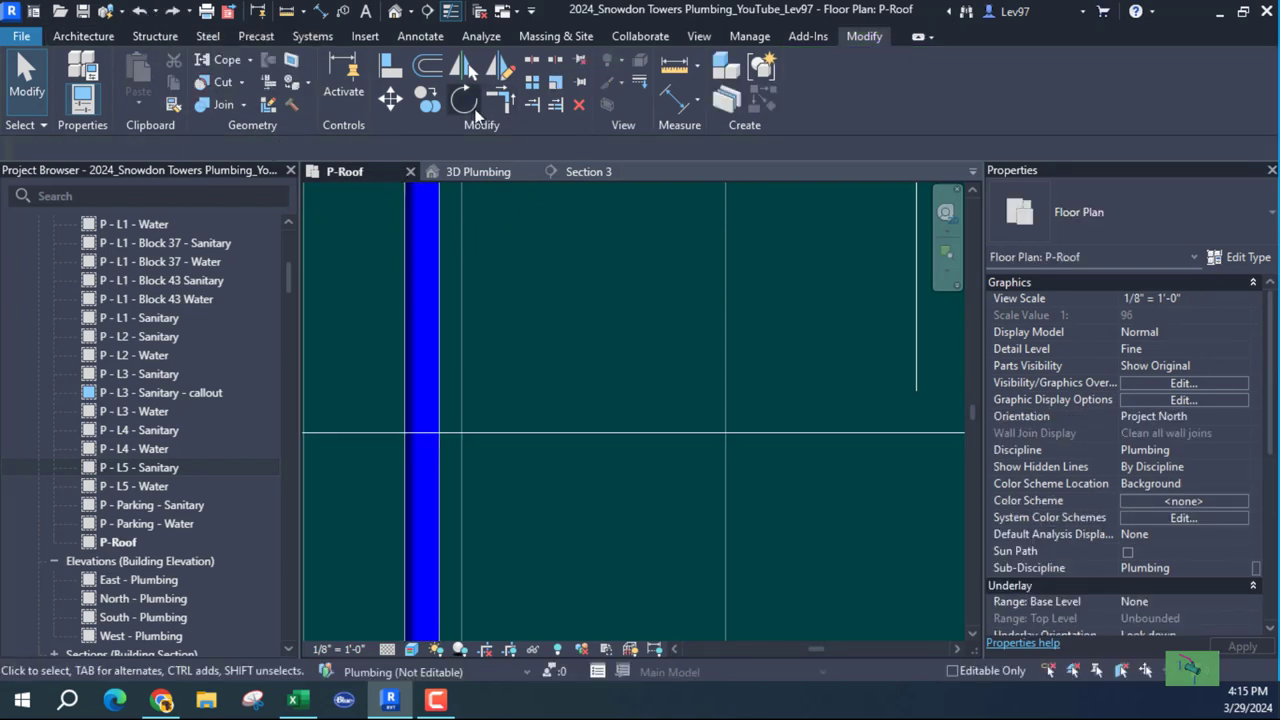
Rotate the horizontal section line by 90 degrees about a center placed on the line just beside the vertical cold water pipe.
click(464, 100)
key(Escape)
click(585, 434)
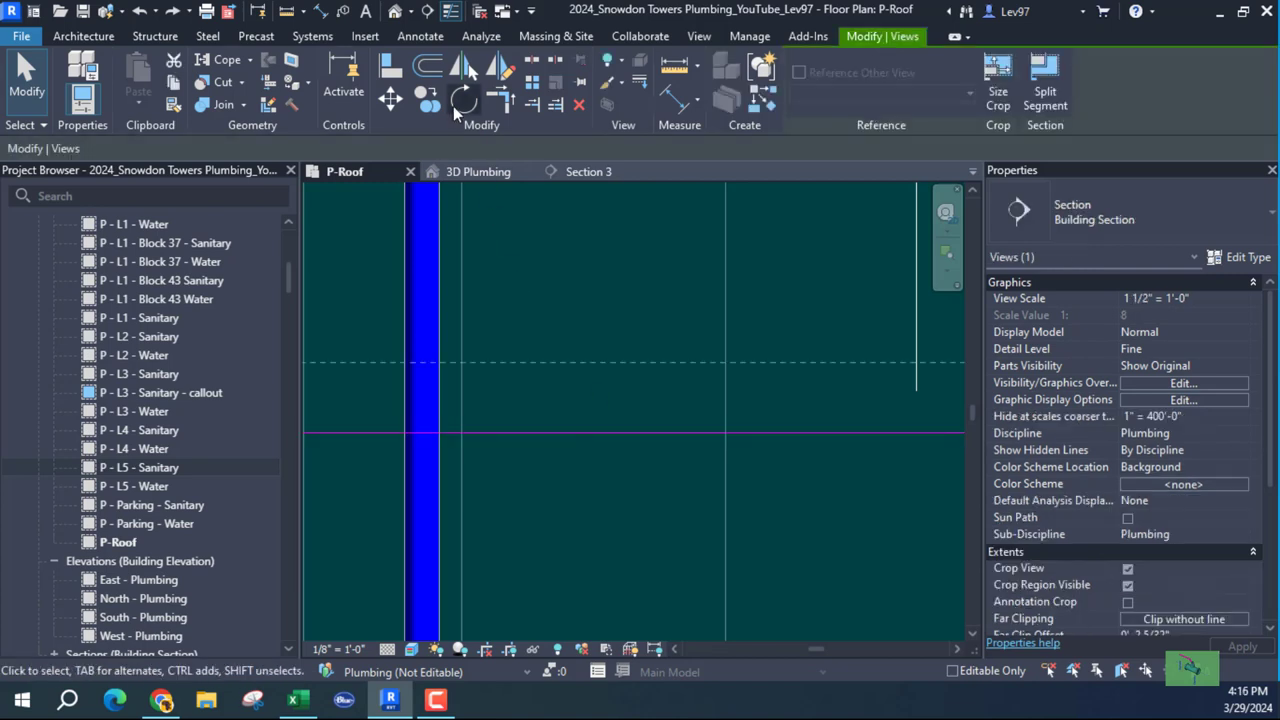
click(460, 104)
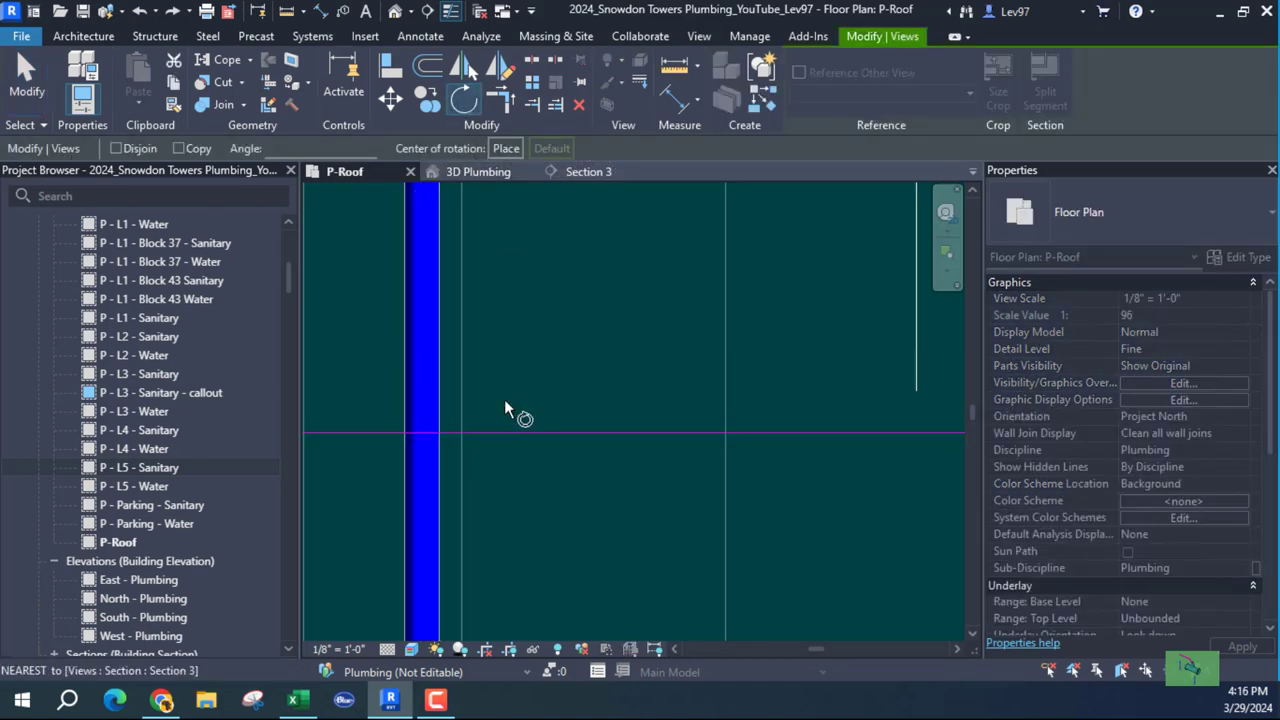
click(505, 148)
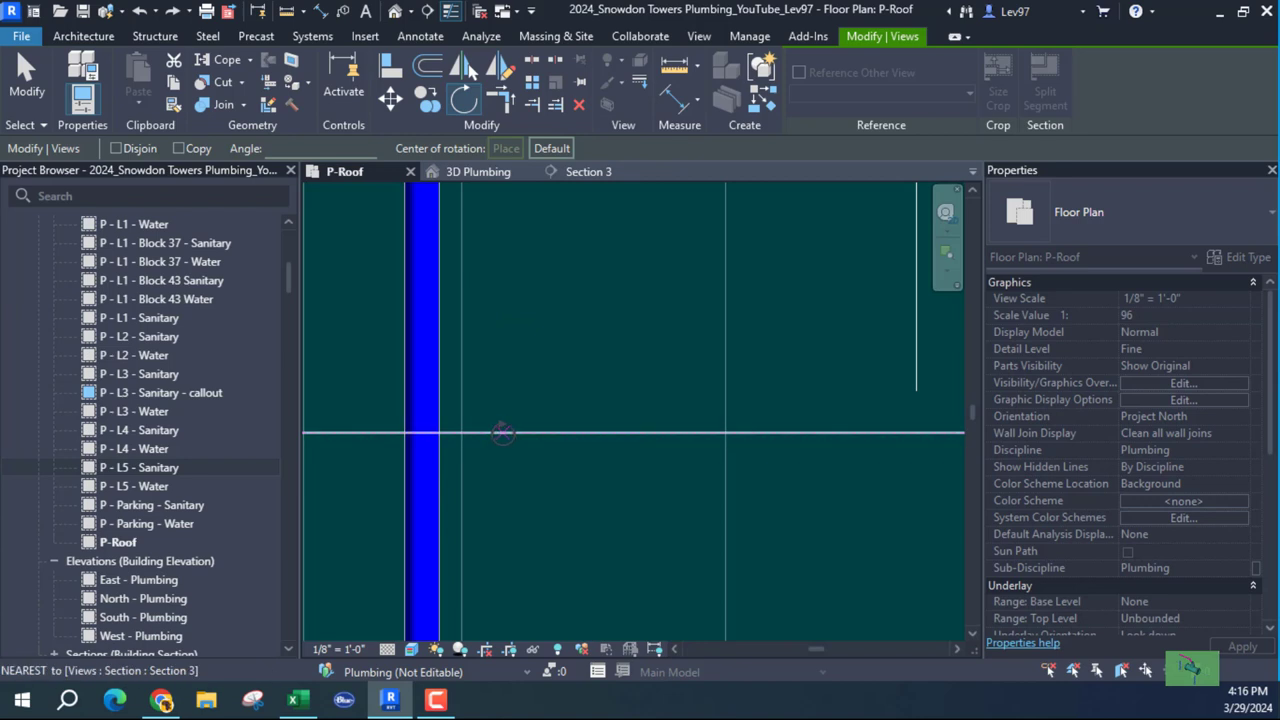
click(502, 432)
click(505, 342)
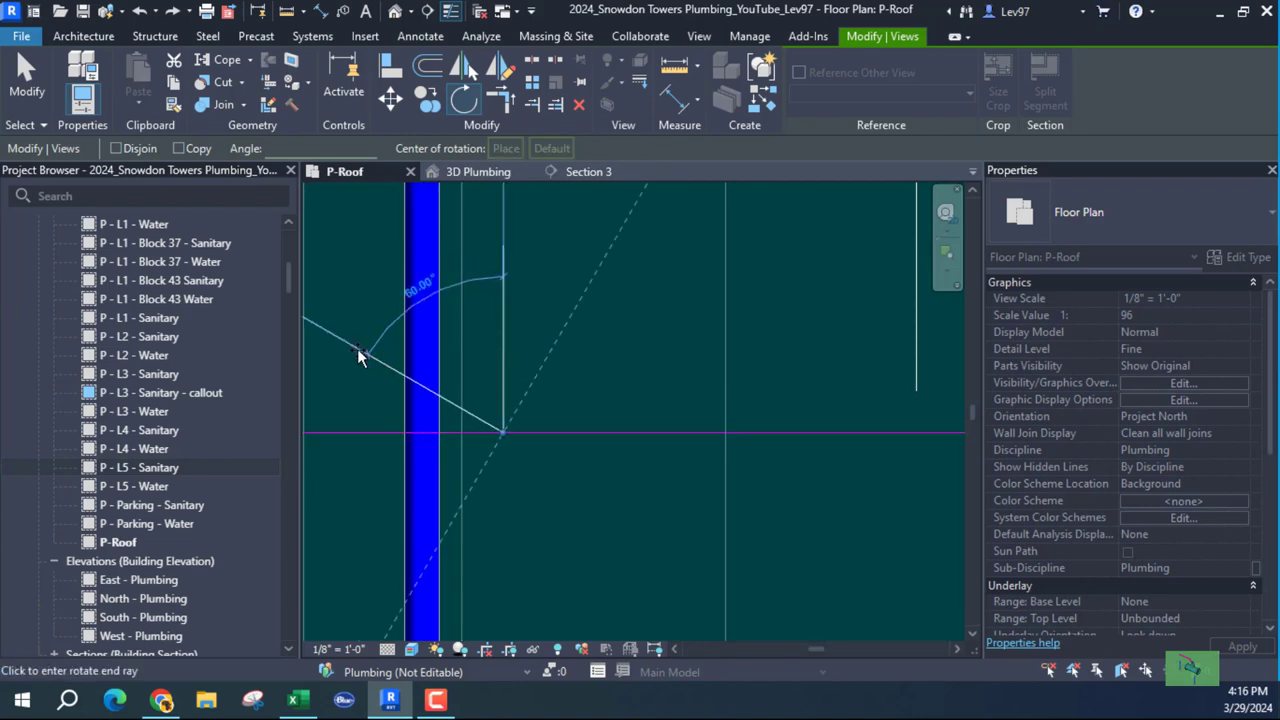
text(30)
key(Return)
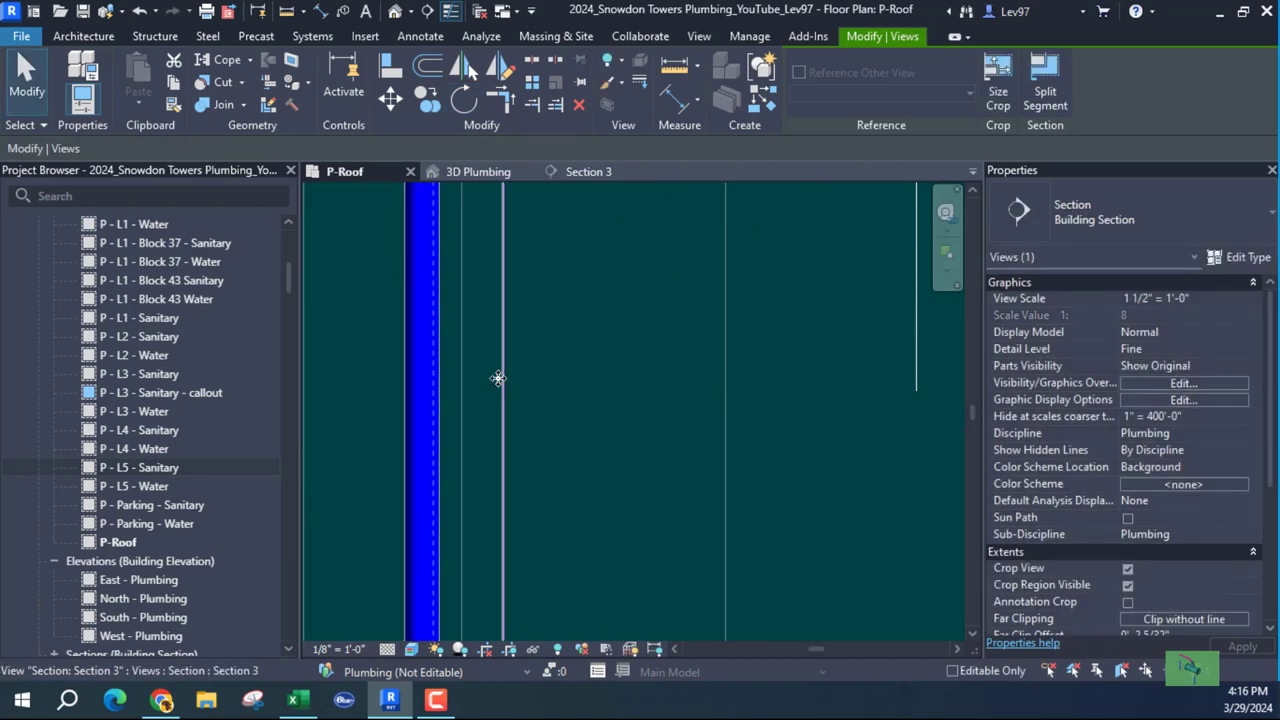
Move the rotated section line close alongside the cold water pipe so that its far clip boundary lies beyond the pipe.
drag(503, 377, 452, 376)
scroll(496, 390, down, 2)
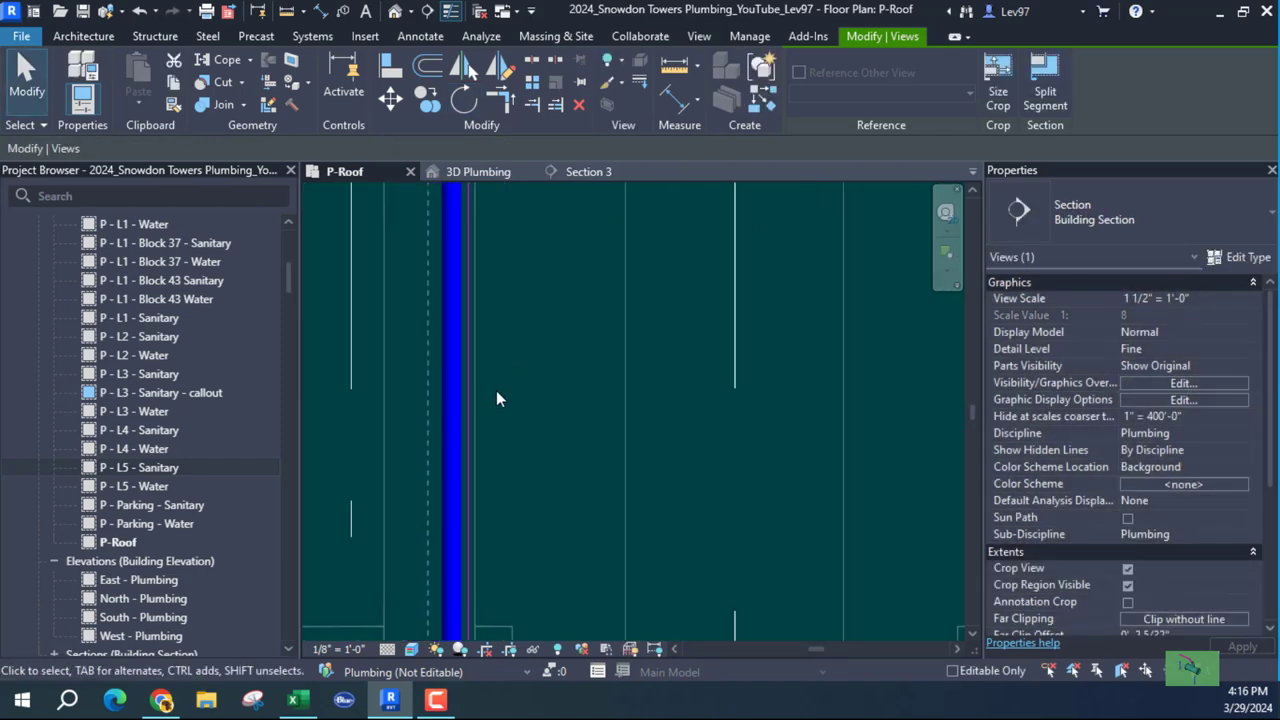
scroll(496, 390, down, 1)
scroll(492, 360, up, 2)
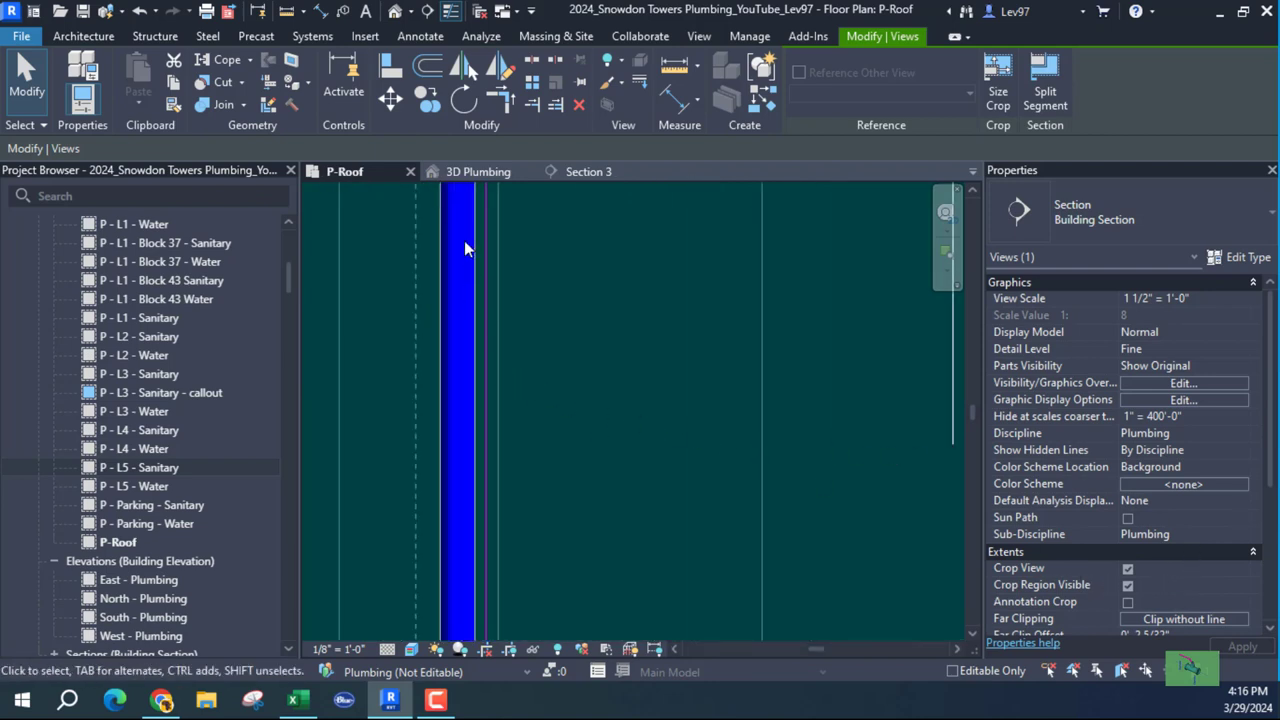
Examine in Section 3 how the vertical cold water pipe passes down through the roof deck to the beam below.
click(598, 173)
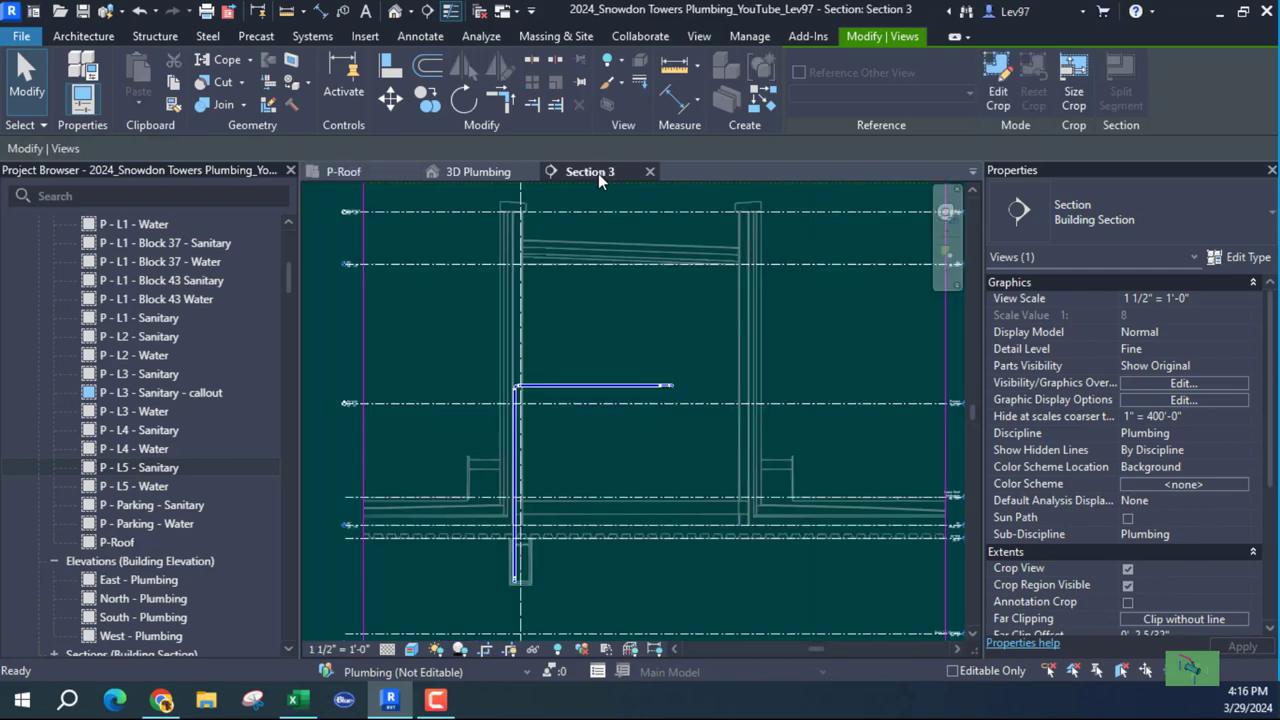
scroll(580, 520, up, 4)
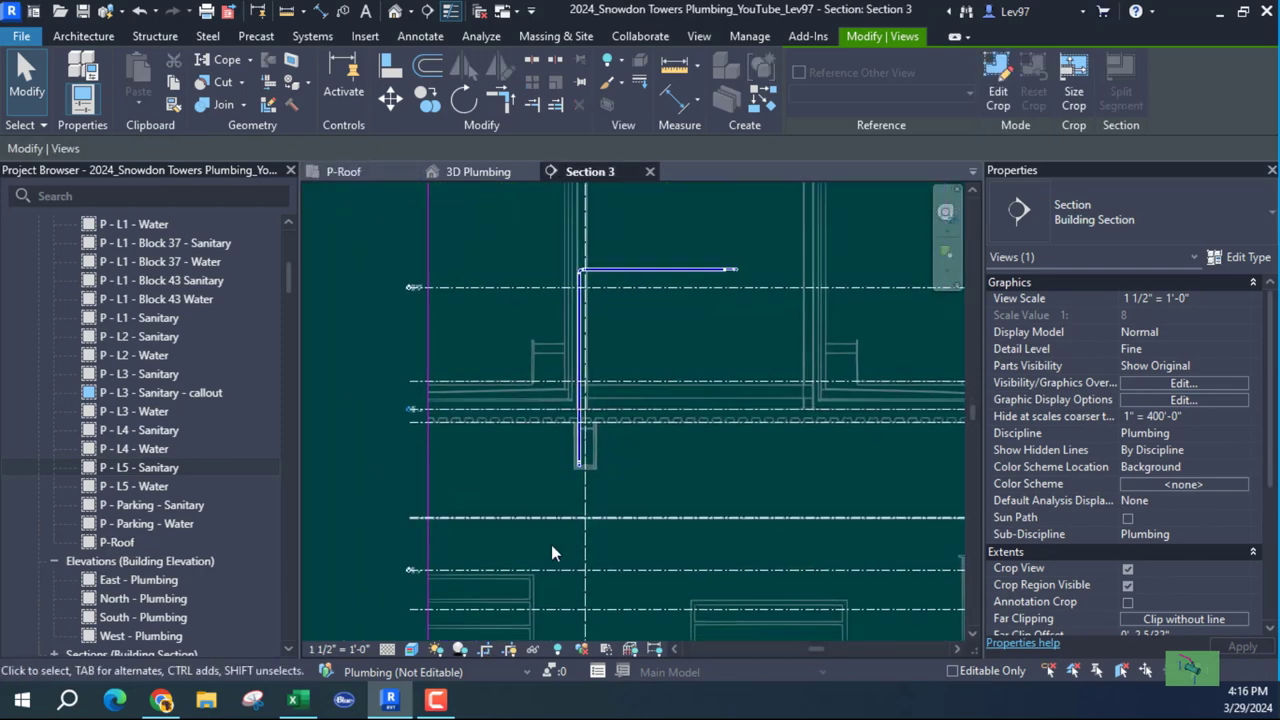
middle_drag(722, 382, 706, 457)
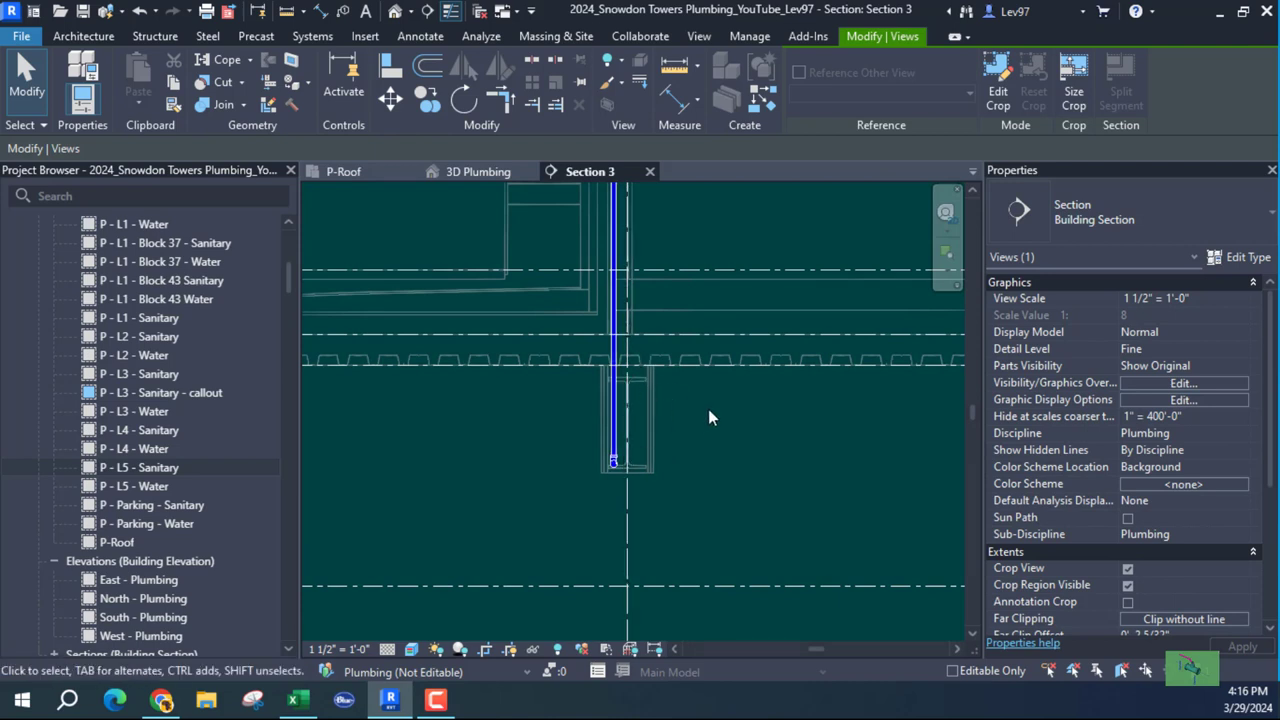
scroll(709, 415, down, 5)
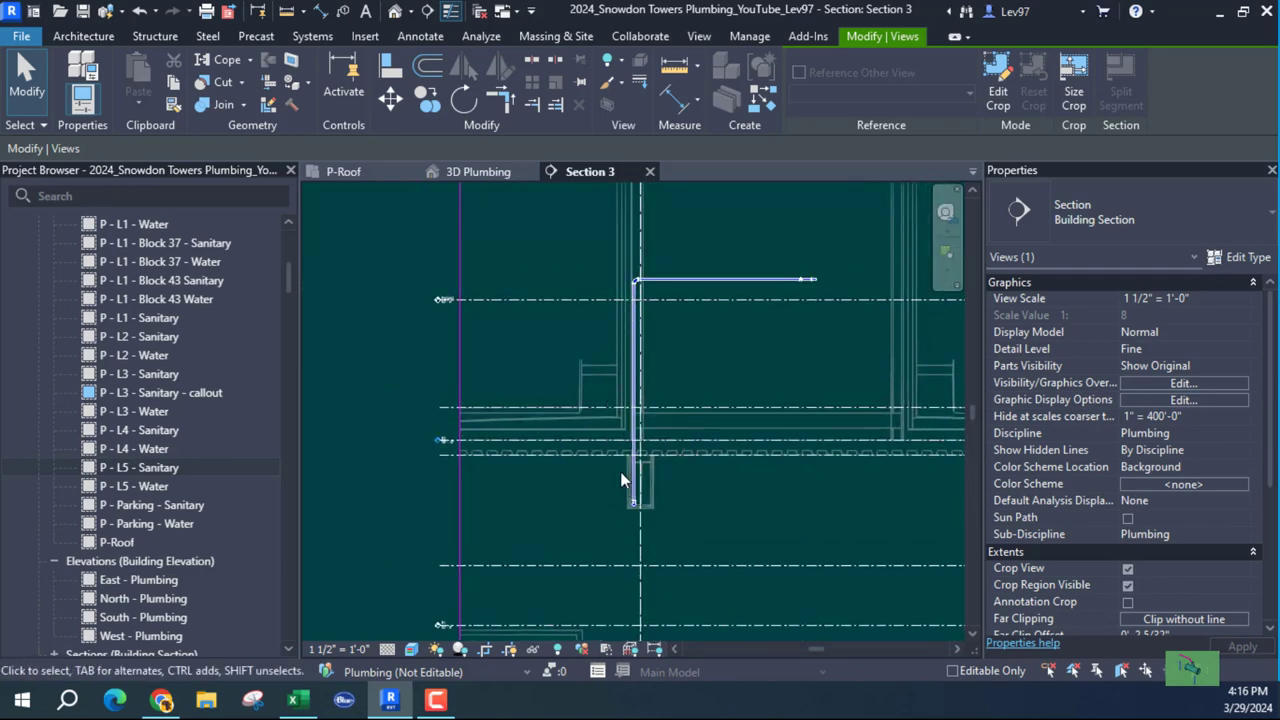
scroll(614, 449, up, 3)
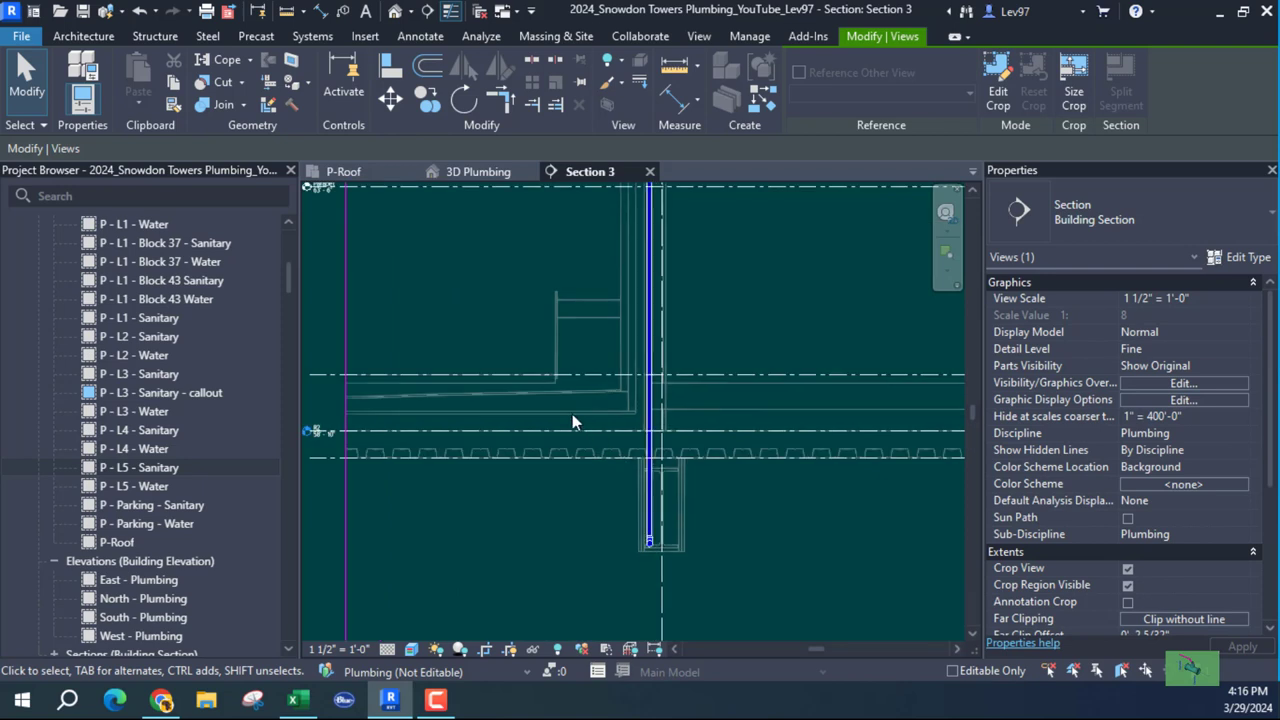
Make the linked Snowdon Towers Sample Structural.rvt model visible in the P-Roof plan.
click(355, 173)
scroll(664, 406, down, 4)
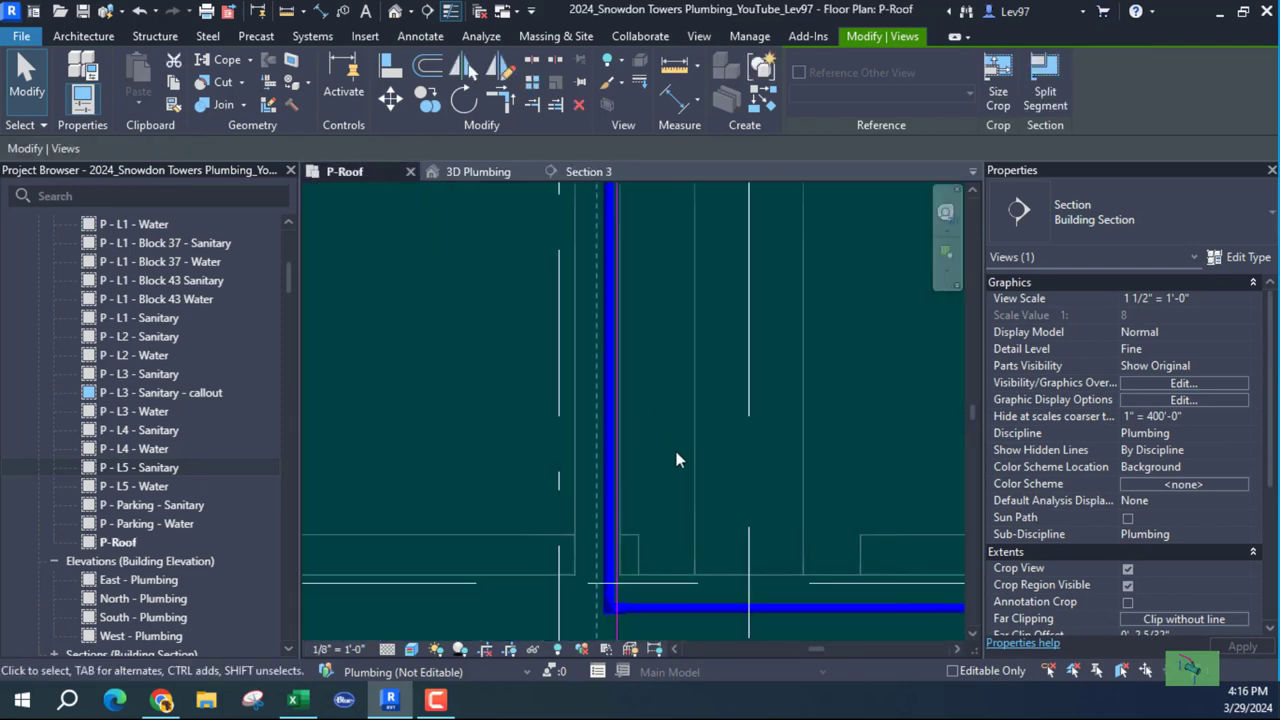
middle_drag(689, 472, 713, 260)
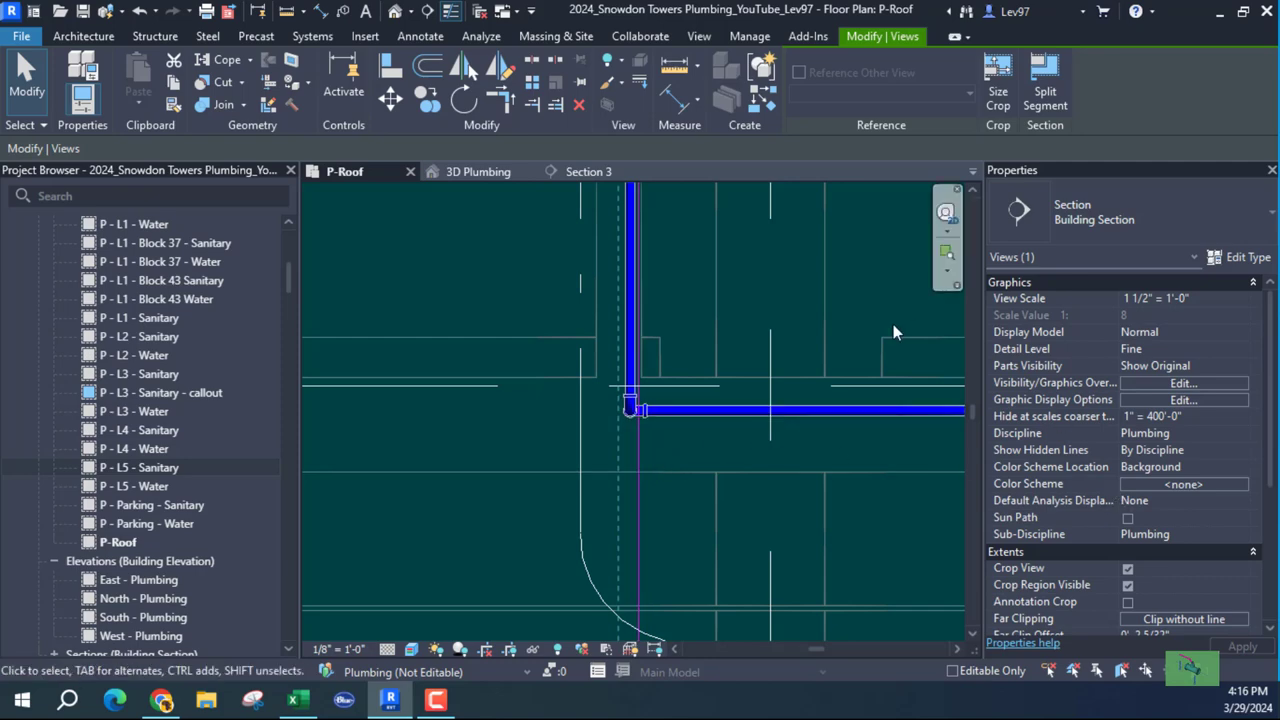
key(v)
key(g)
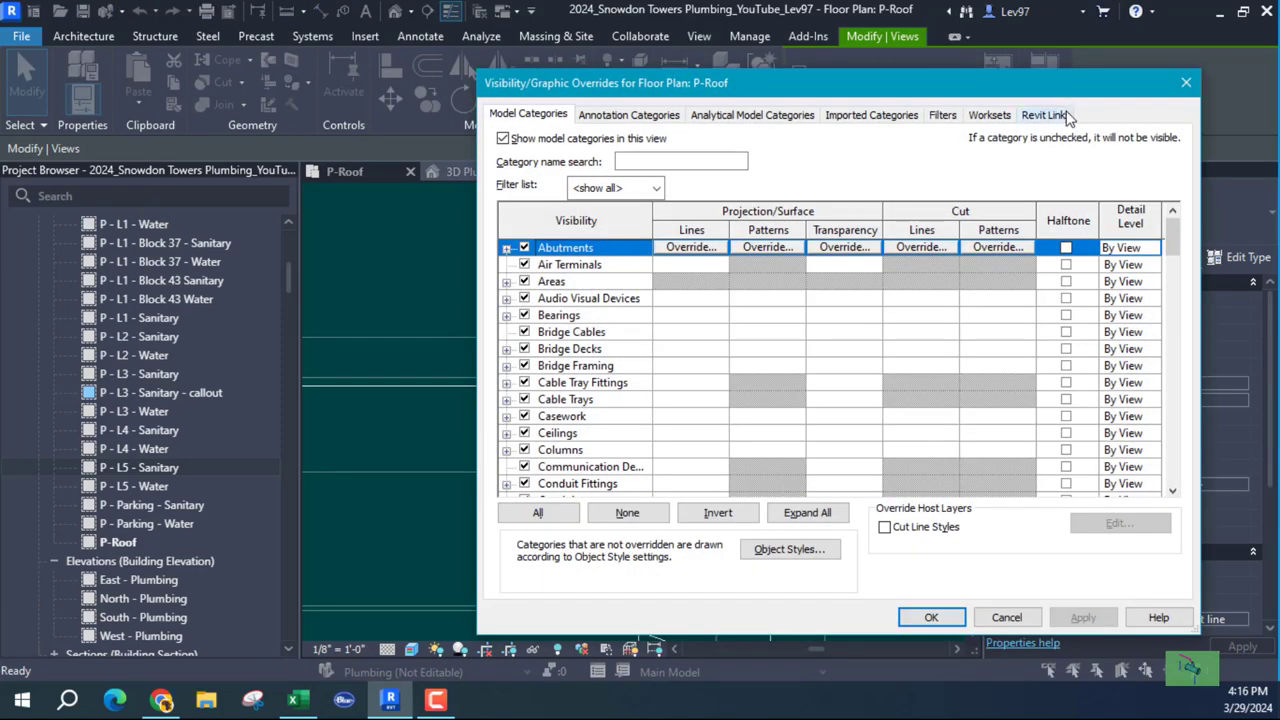
click(1066, 116)
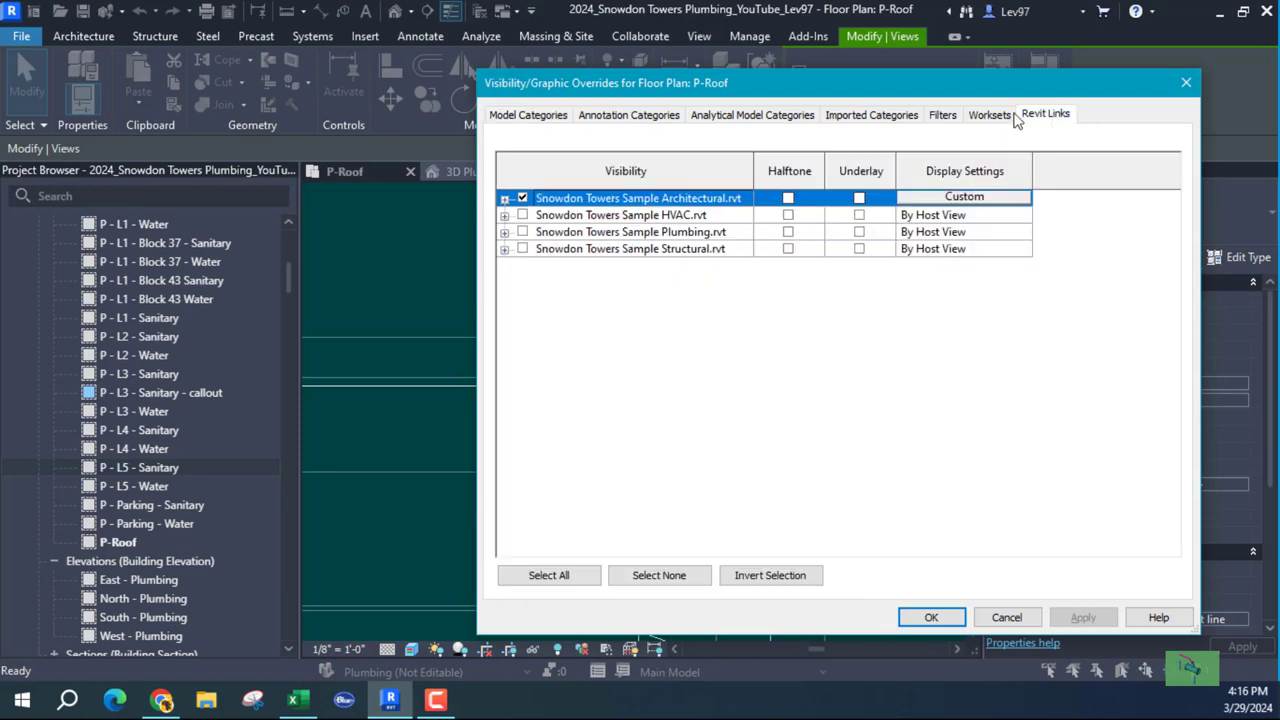
click(522, 249)
click(931, 618)
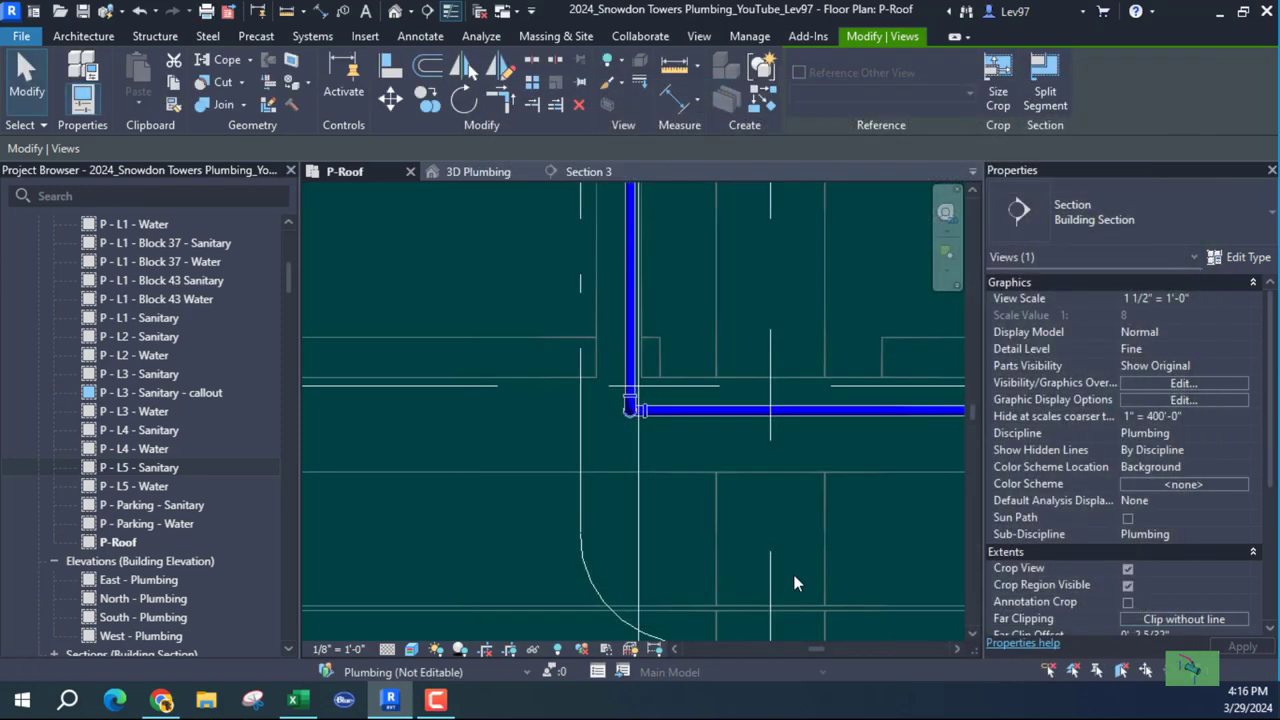
View the P-Roof plan in Wireframe to check the structure around the pipe elbow, then set the visual style to Realistic.
click(411, 650)
click(466, 535)
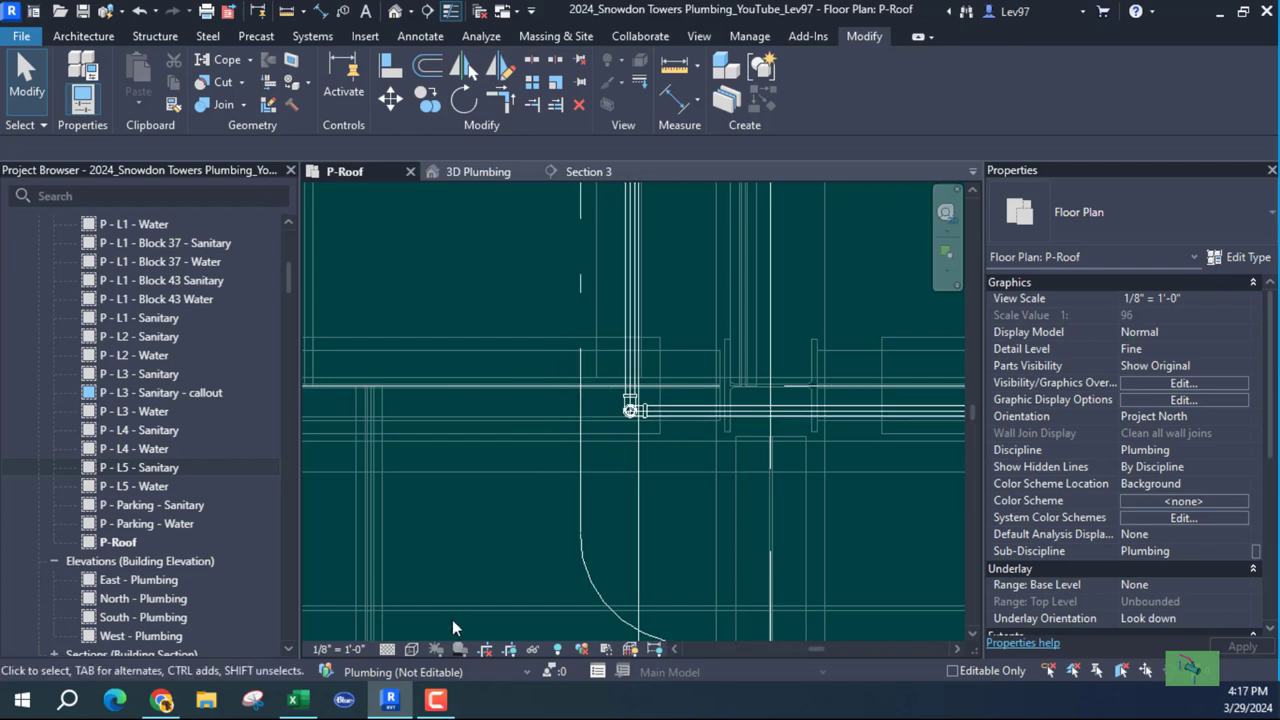
click(409, 647)
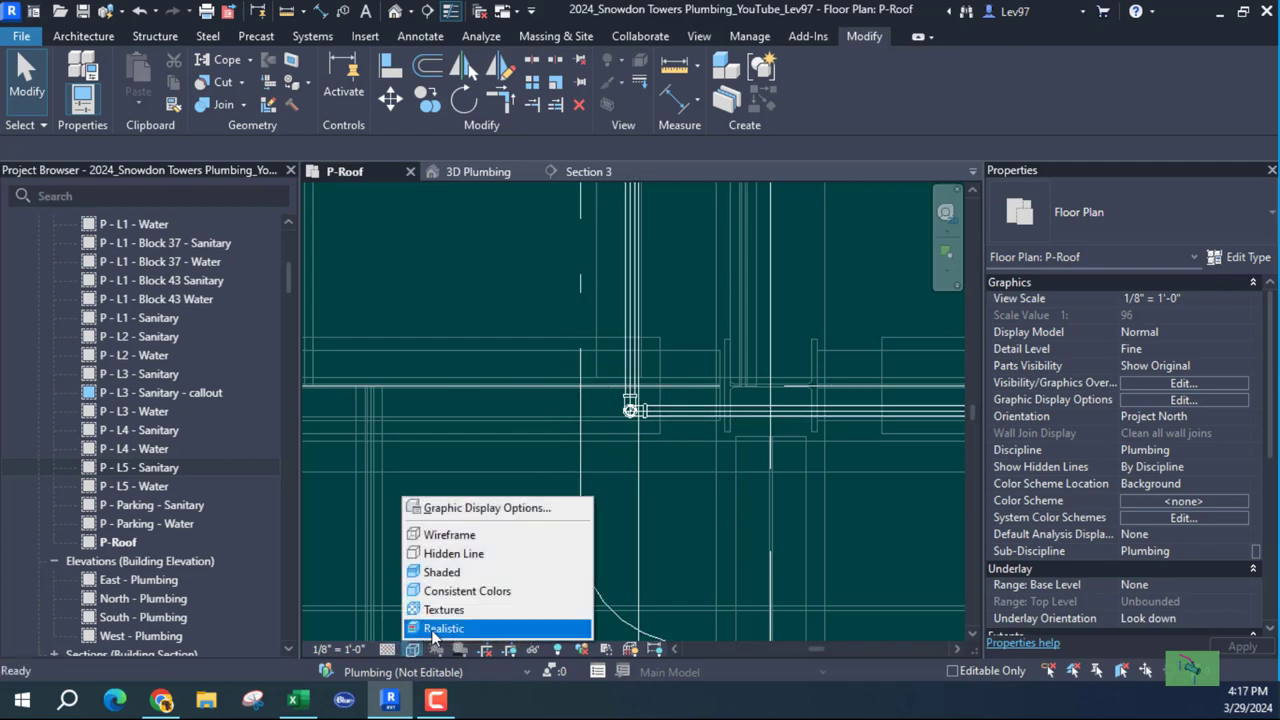
click(458, 629)
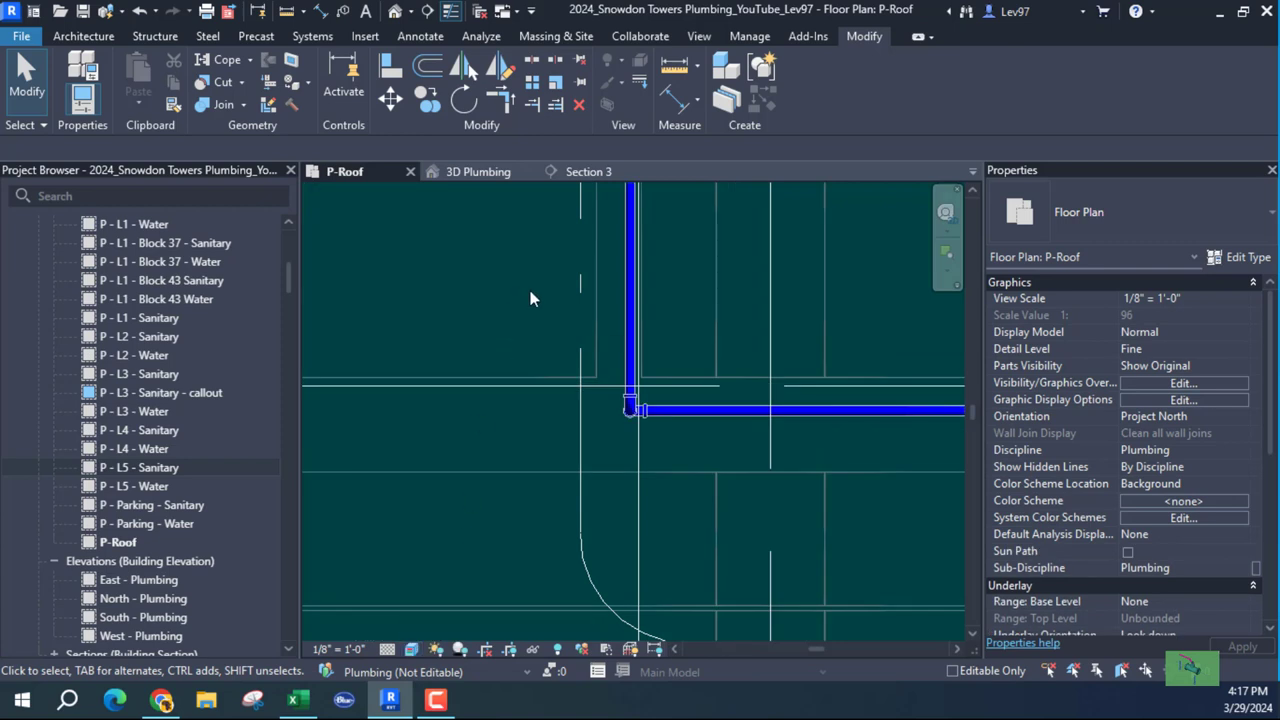
Select the cold water pipe above the elbow and make the Snowdon Towers Sample Structural.rvt link visible in the 3D Plumbing view.
click(631, 352)
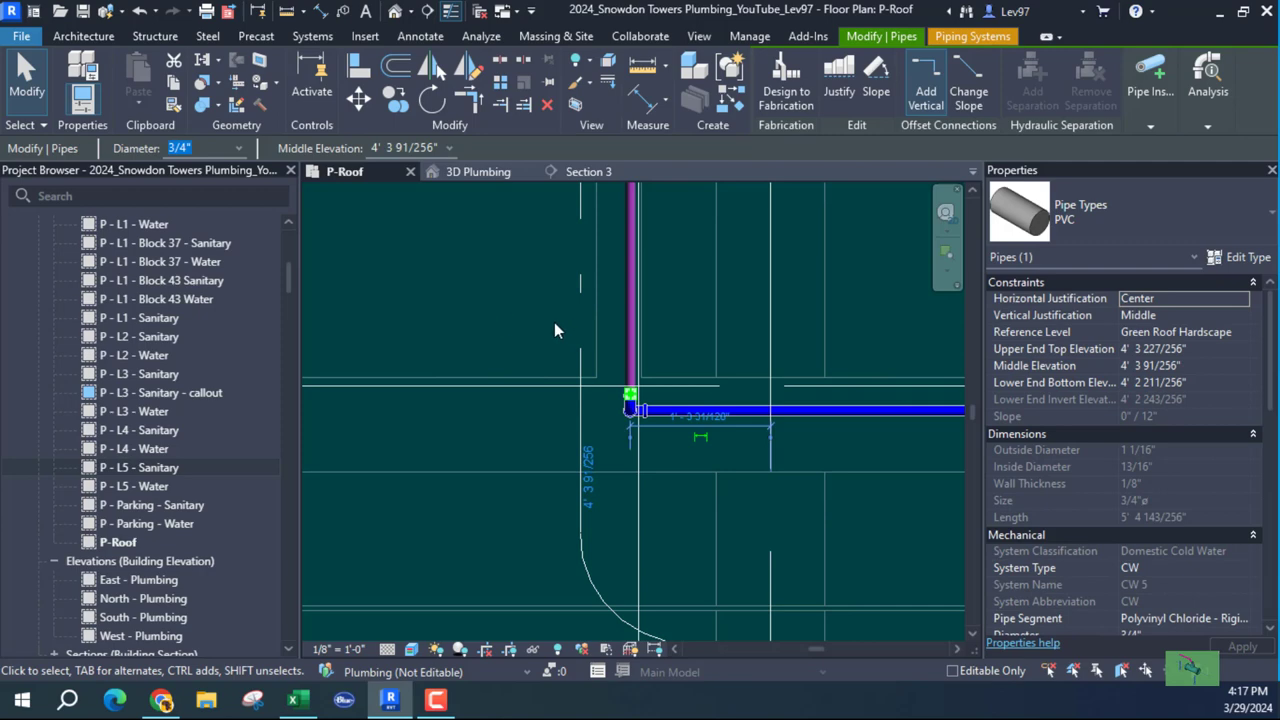
click(475, 174)
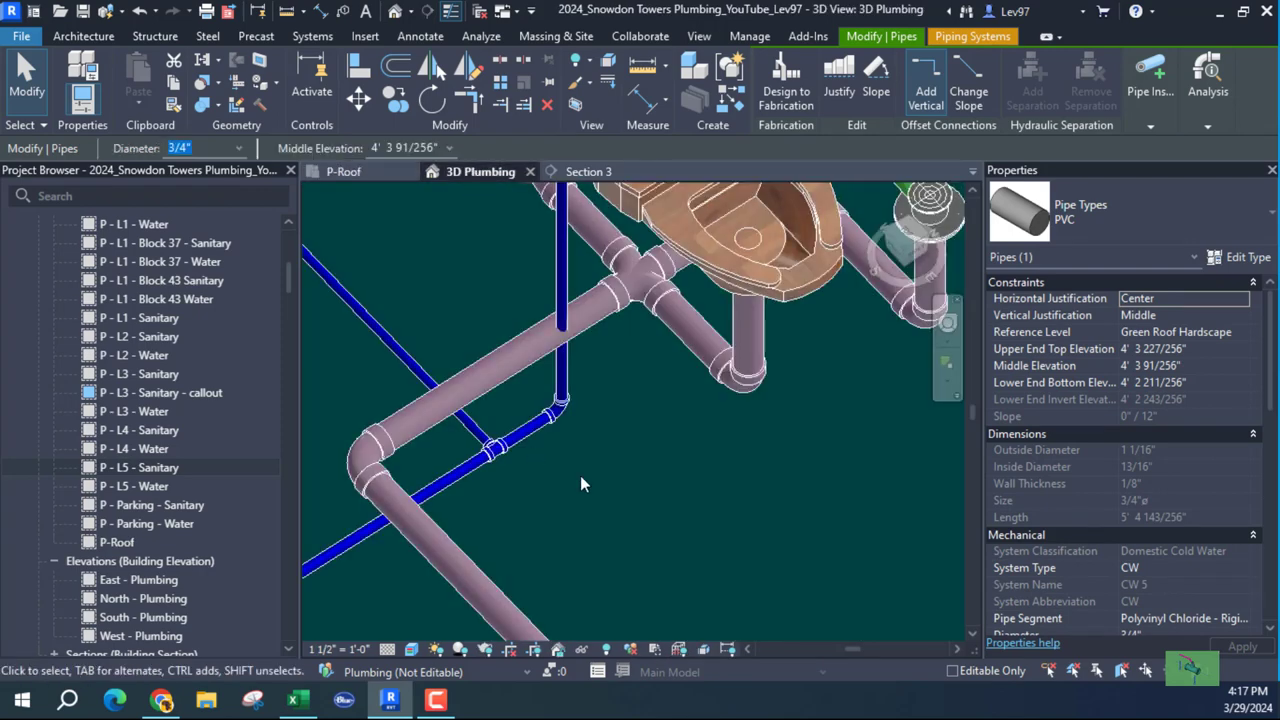
scroll(623, 478, down, 3)
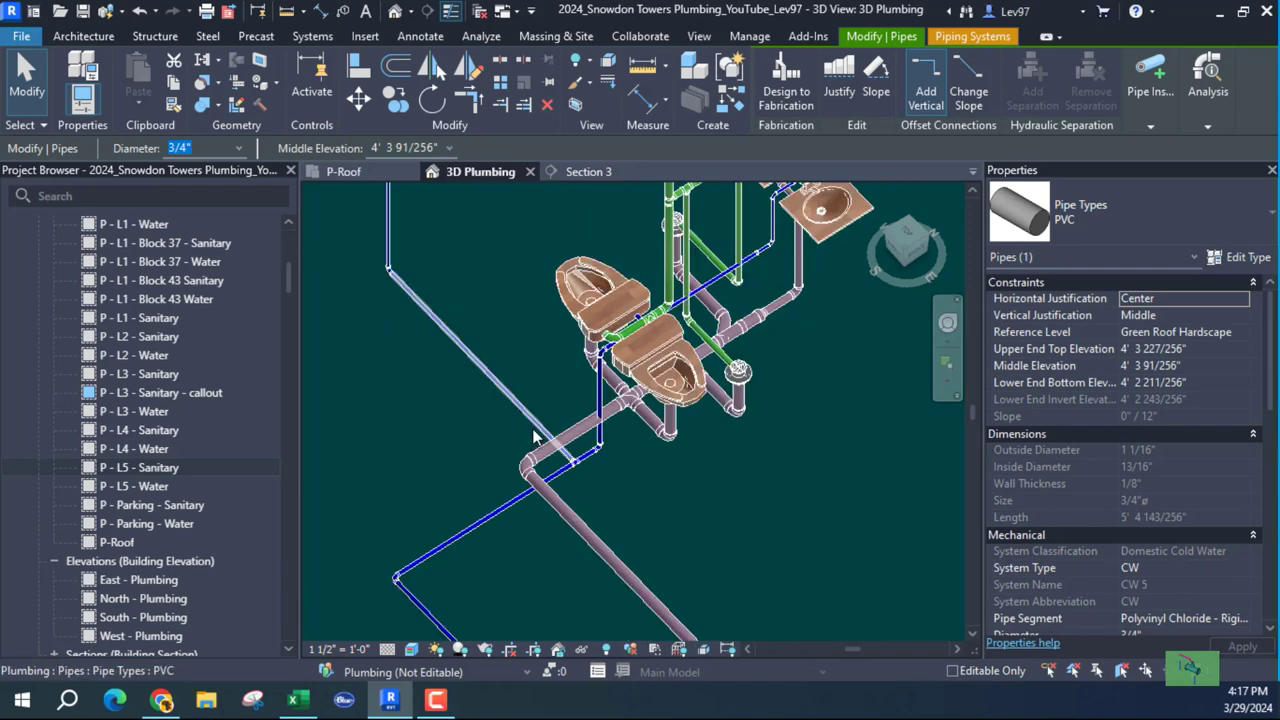
key(v)
key(v)
click(1030, 116)
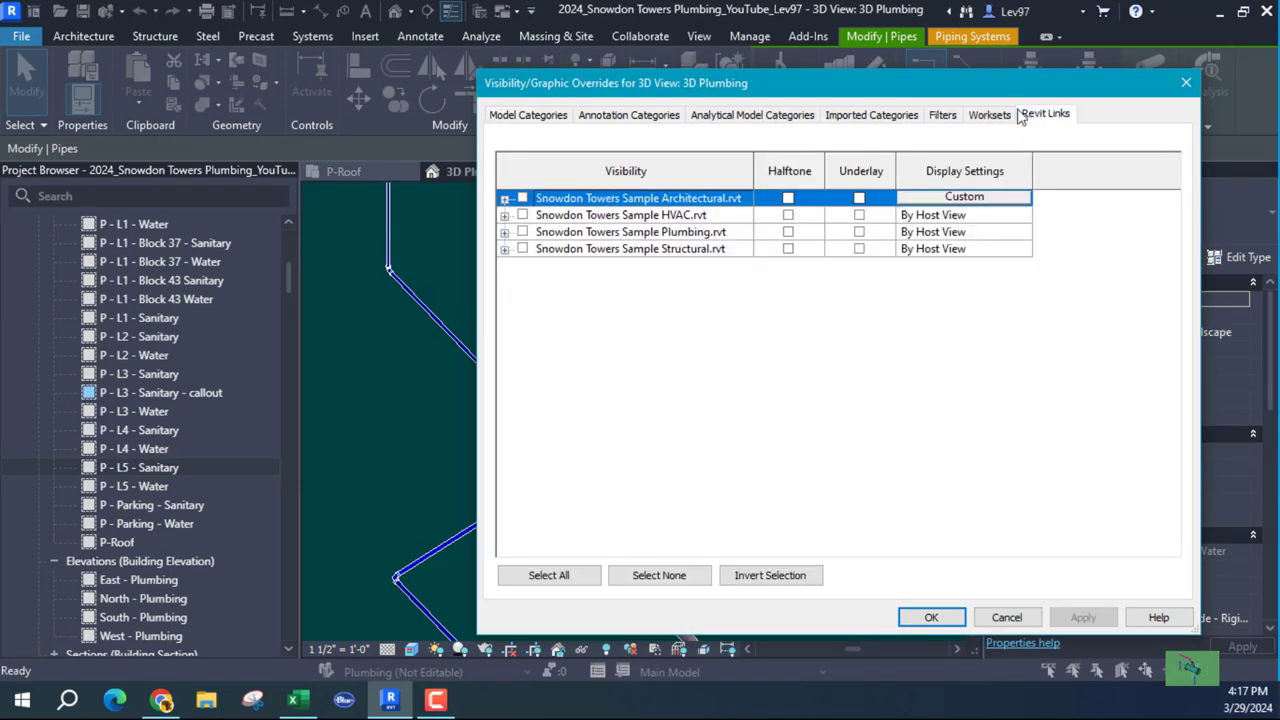
click(522, 249)
click(931, 617)
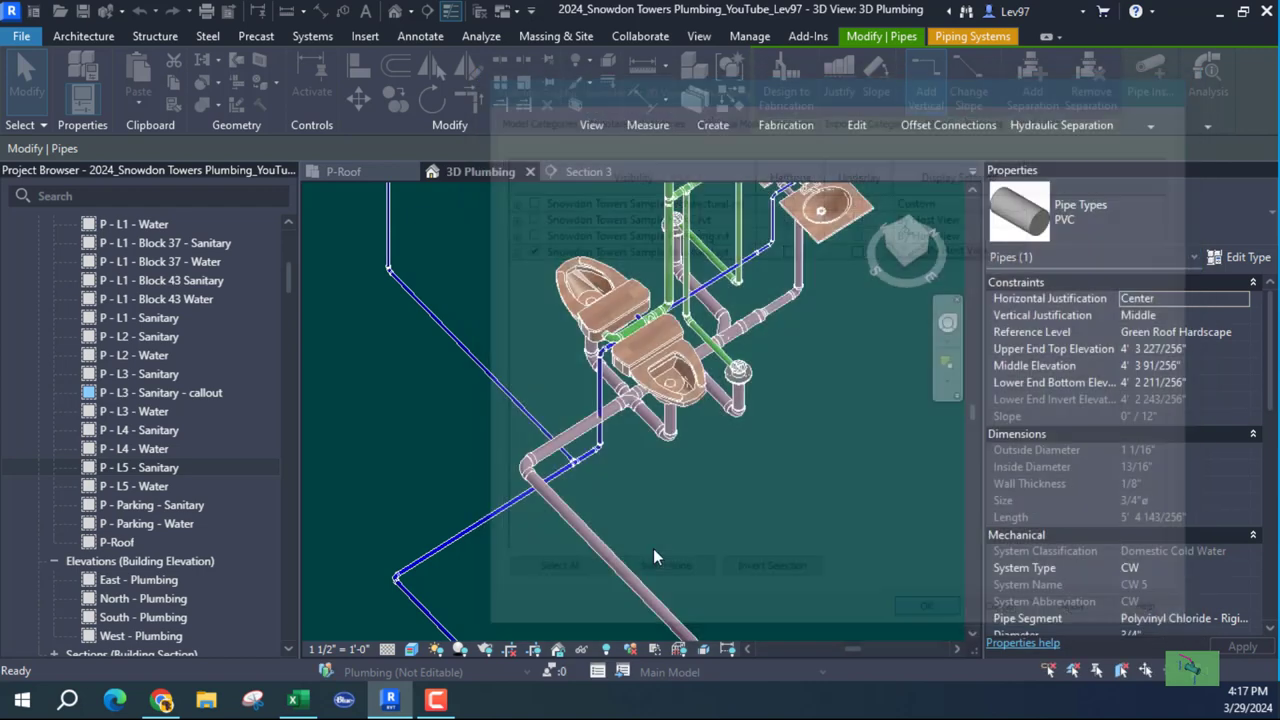
key(Escape)
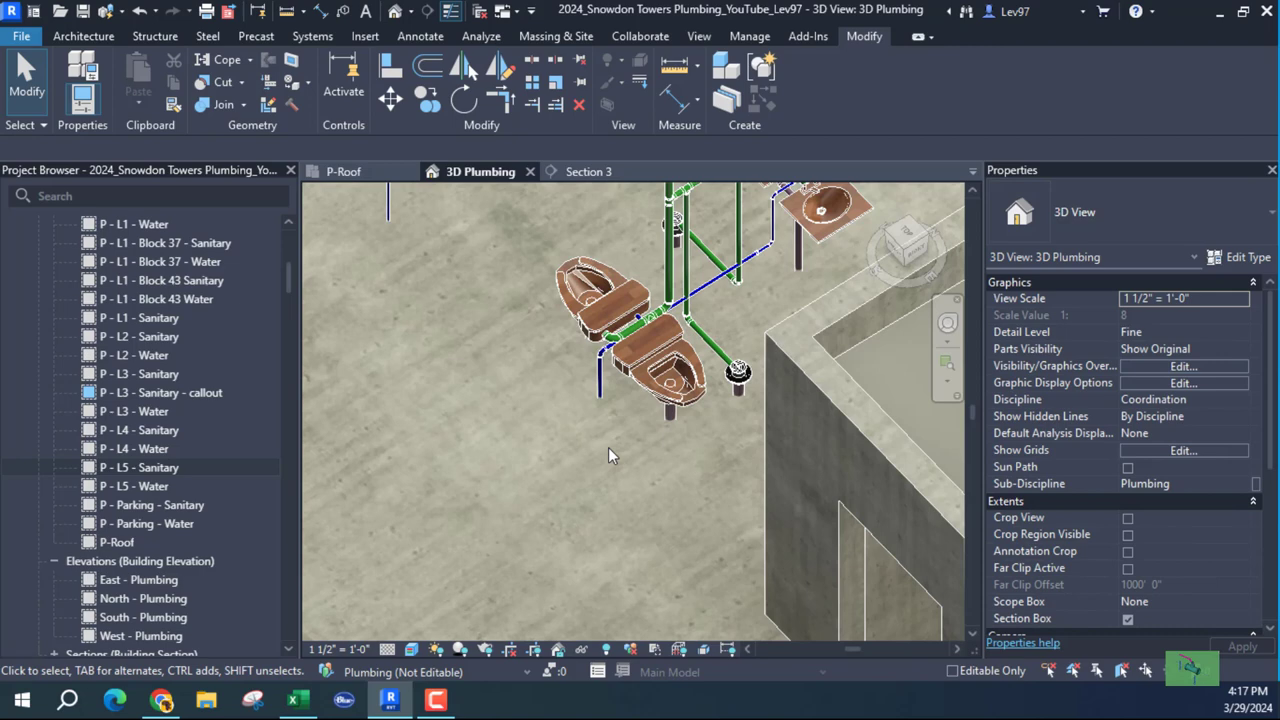
Set the Snowdon Towers Sample Structural.rvt link to Custom display with custom model categories in the 3D Plumbing view.
key(v)
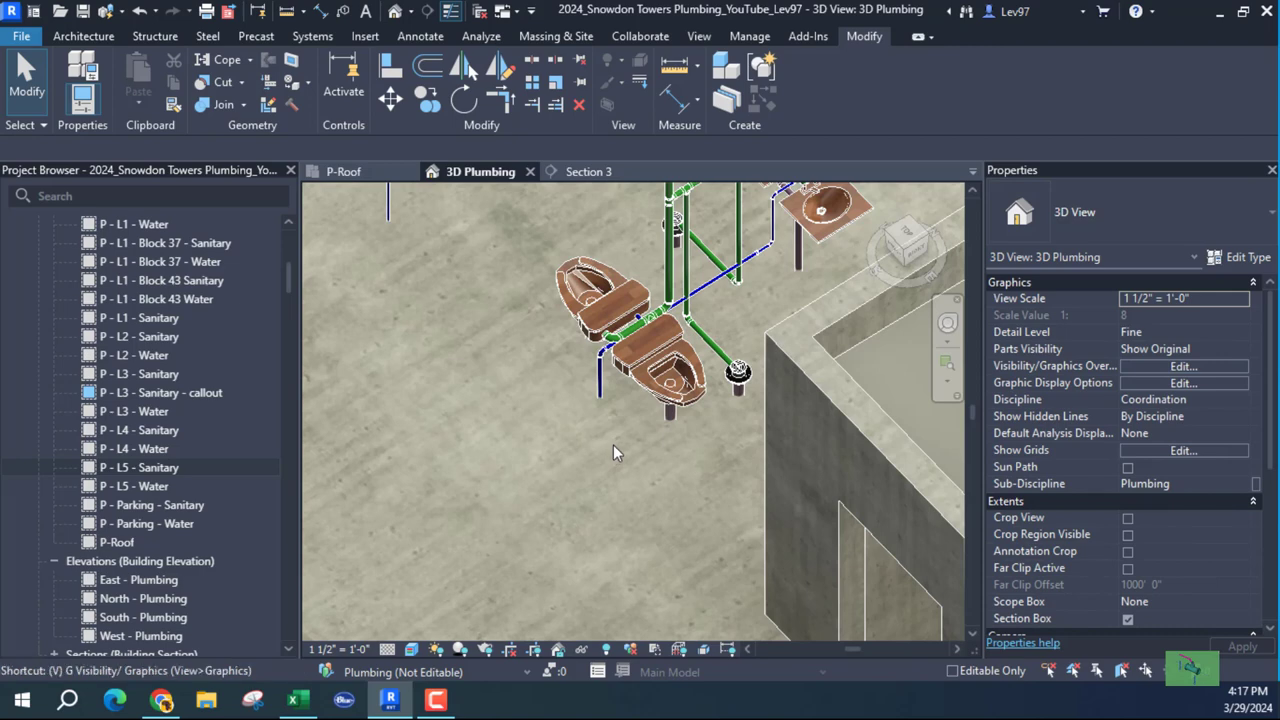
key(g)
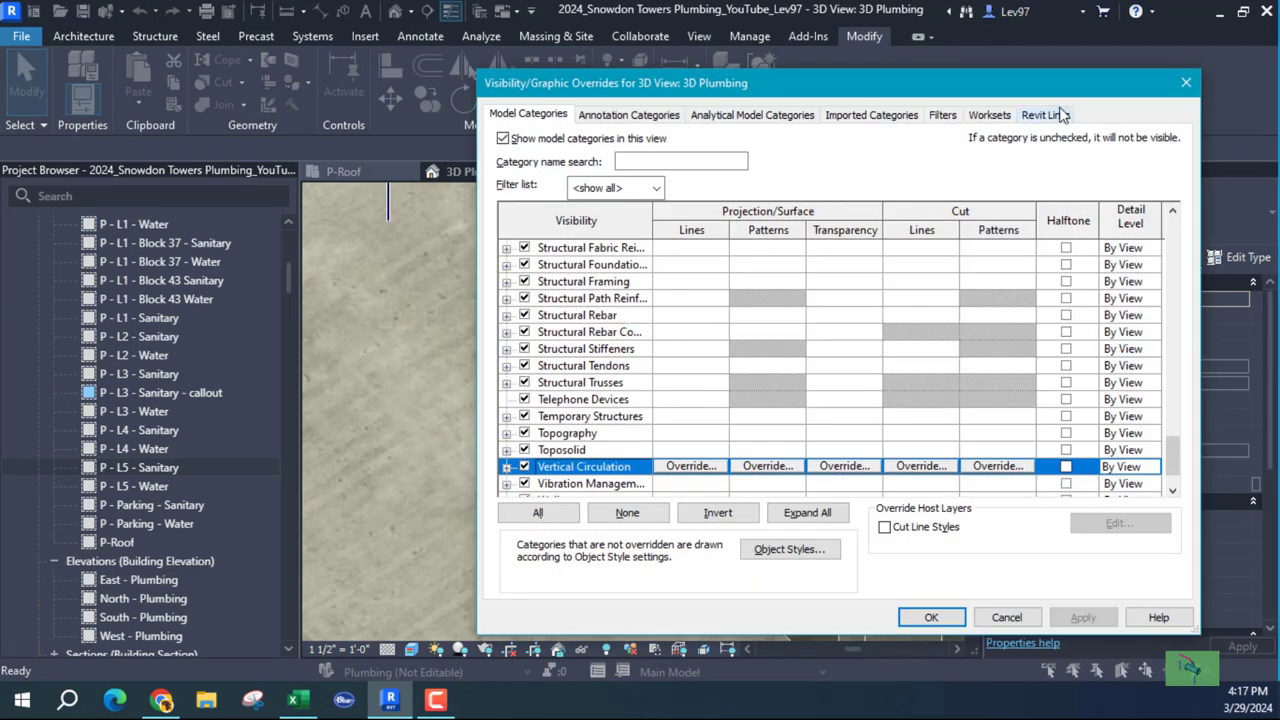
click(1050, 116)
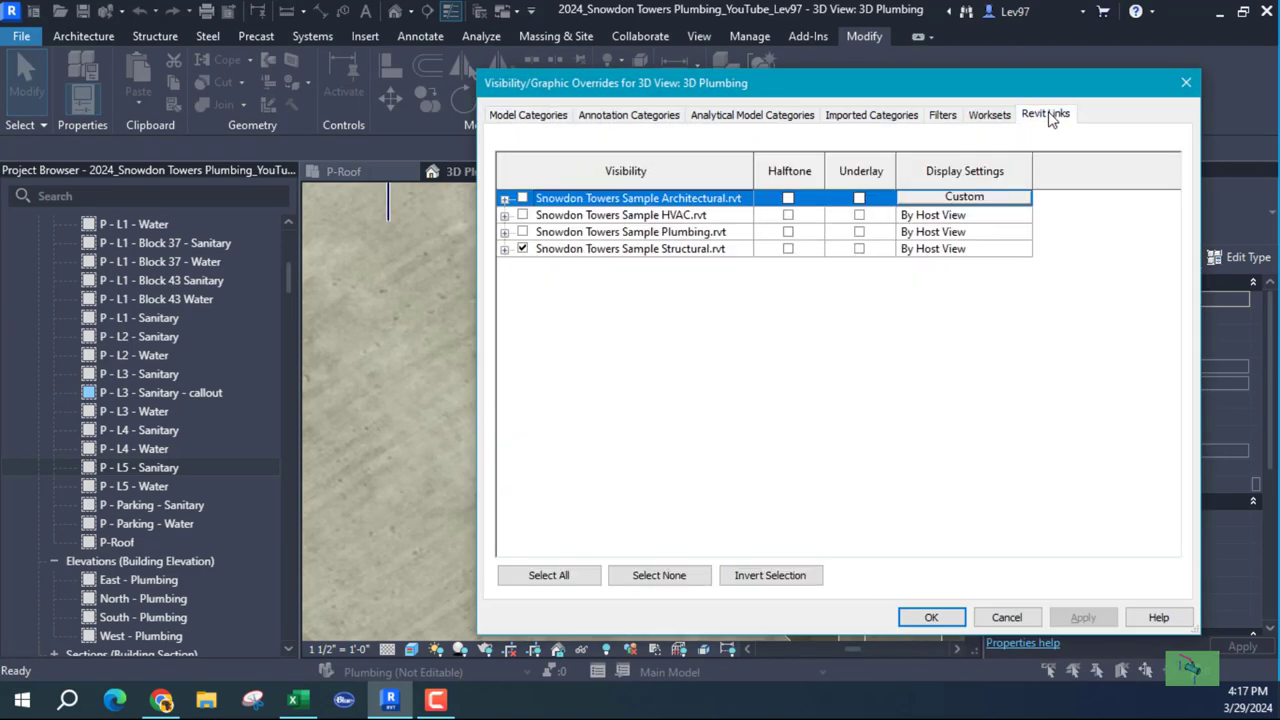
click(940, 250)
click(984, 250)
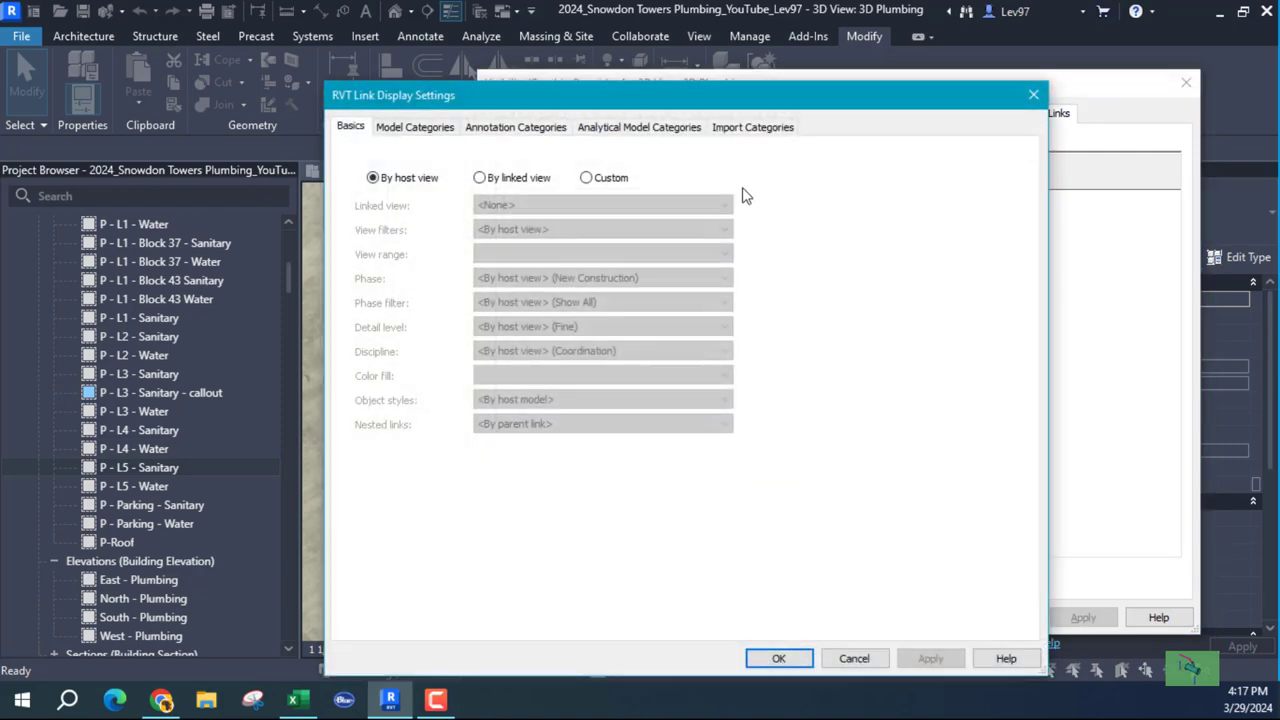
click(587, 179)
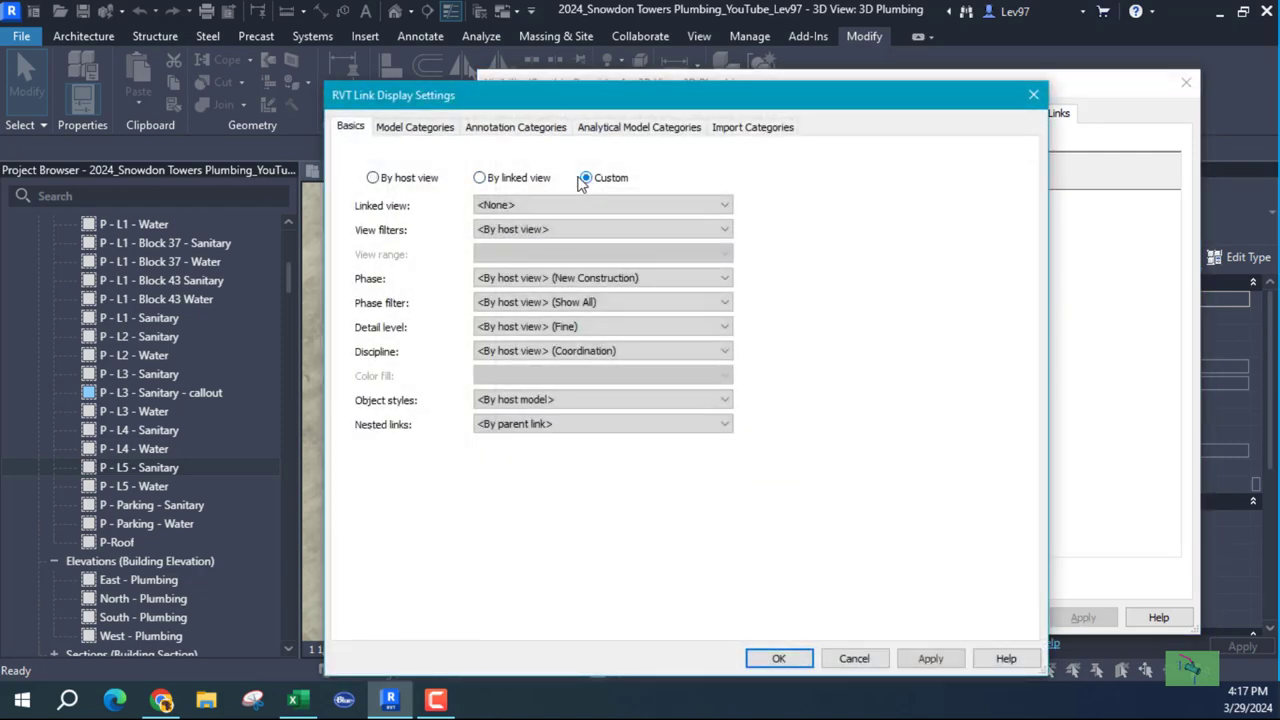
click(435, 130)
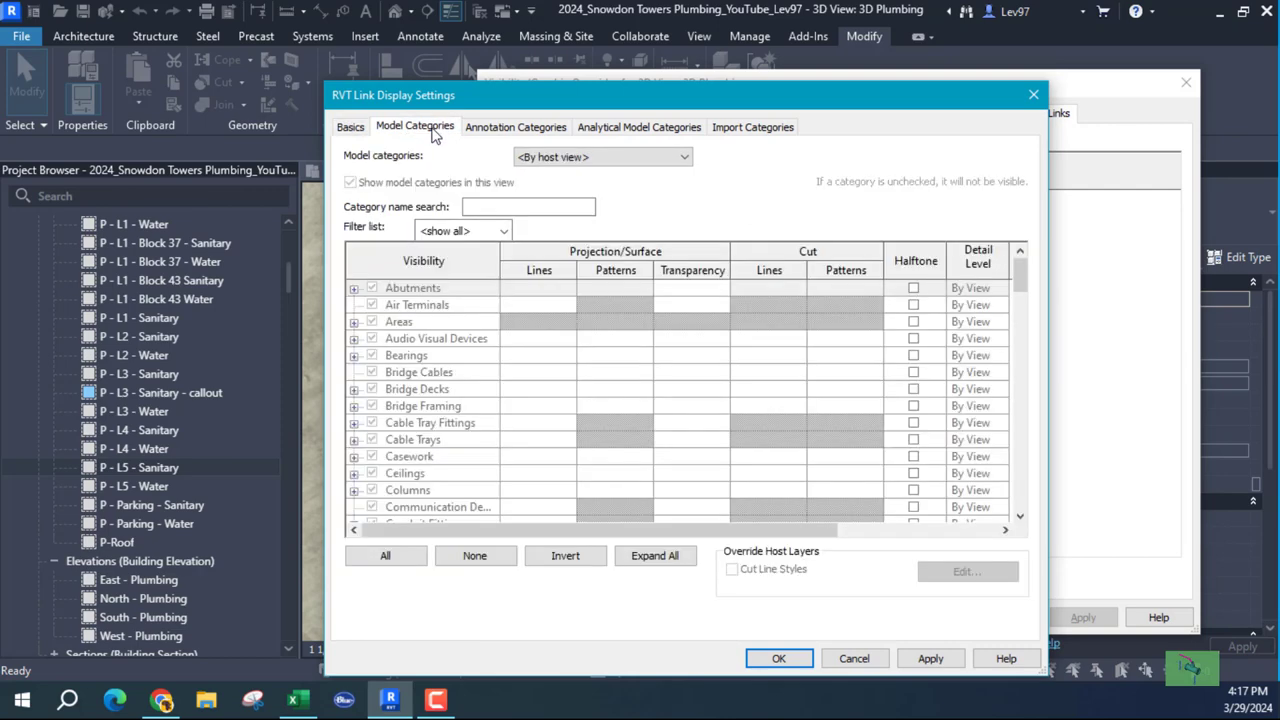
click(570, 158)
click(560, 203)
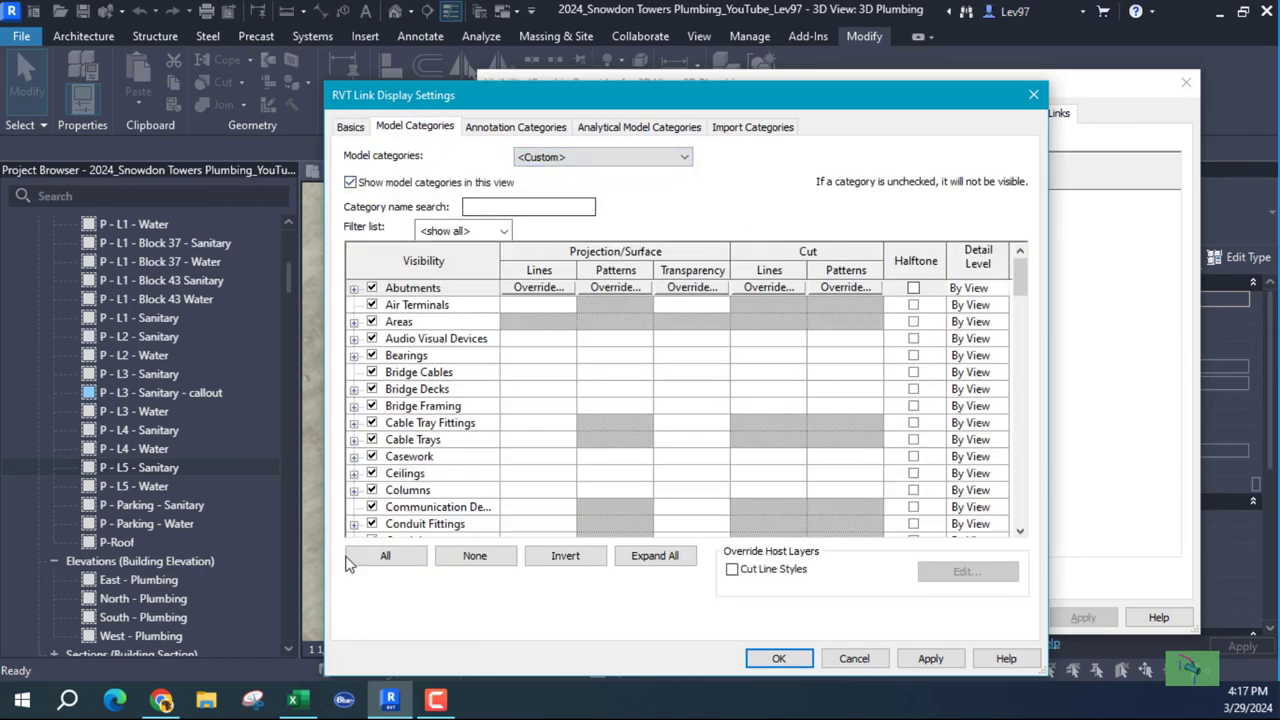
Hide all model categories of the structural link except Structural Framing, Structural Columns, Structural Beam Systems and Structural Connections.
click(388, 552)
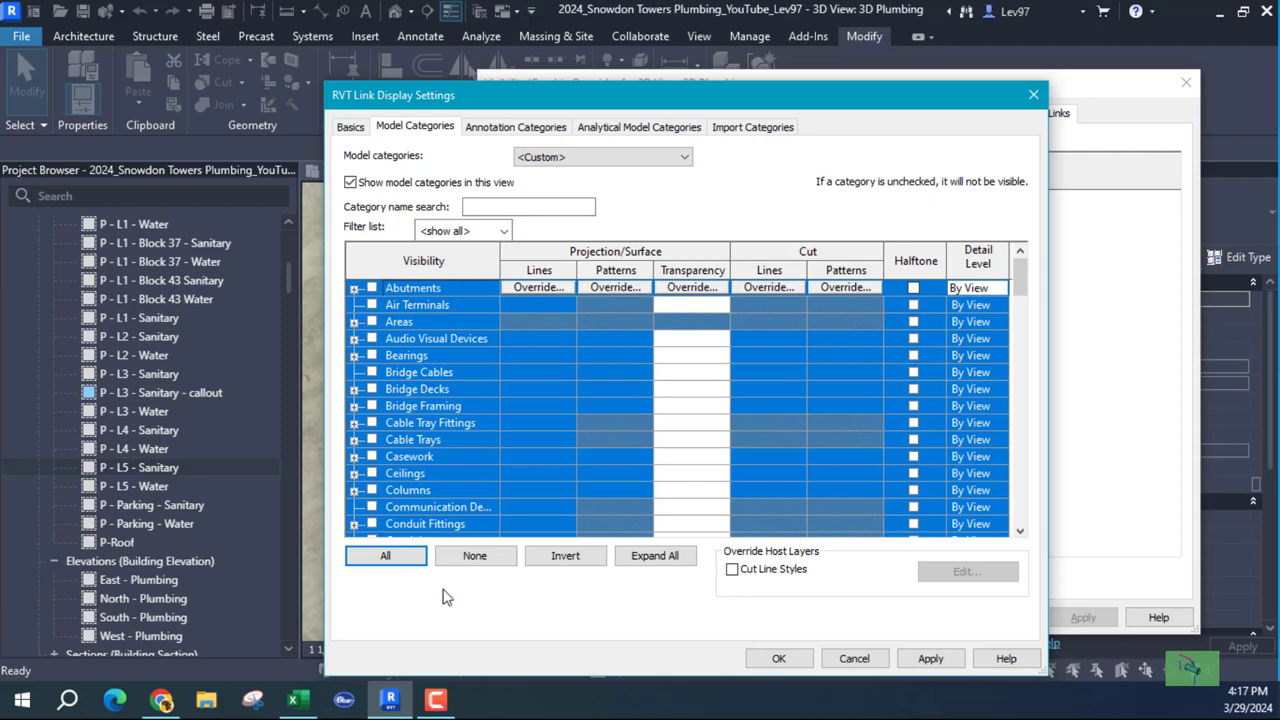
click(474, 555)
click(412, 440)
key(s)
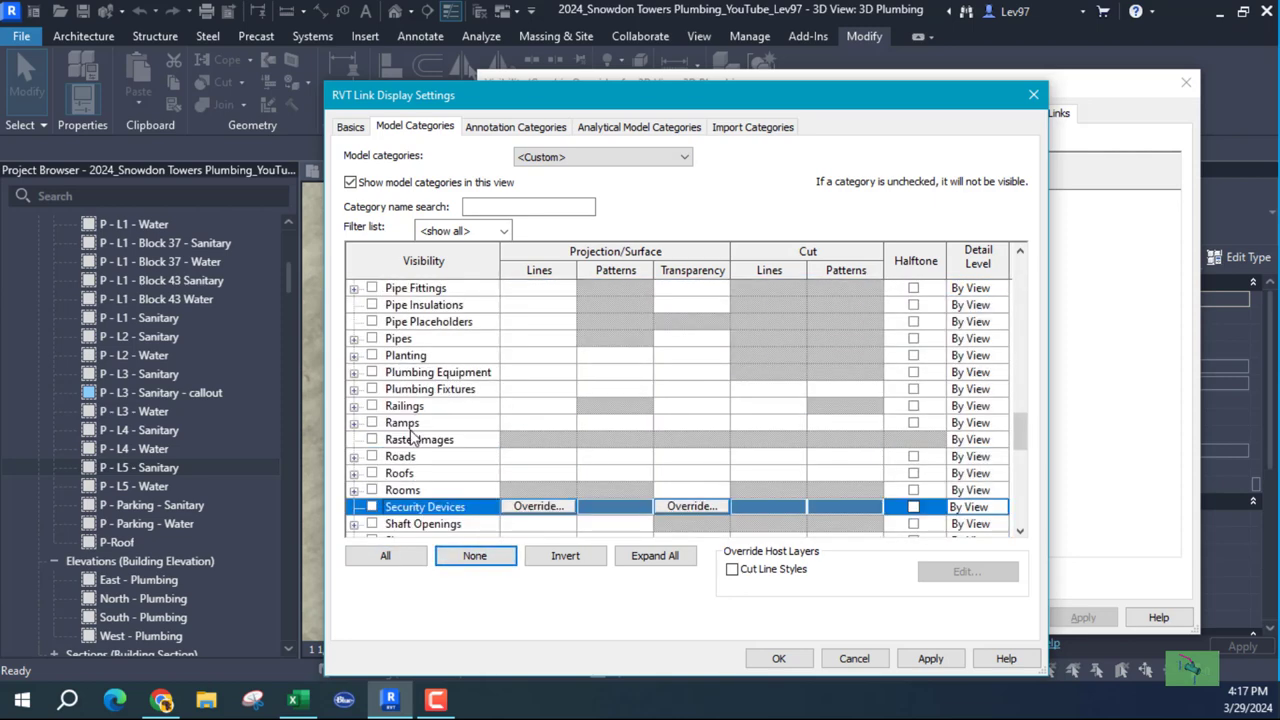
scroll(415, 450, down, 6)
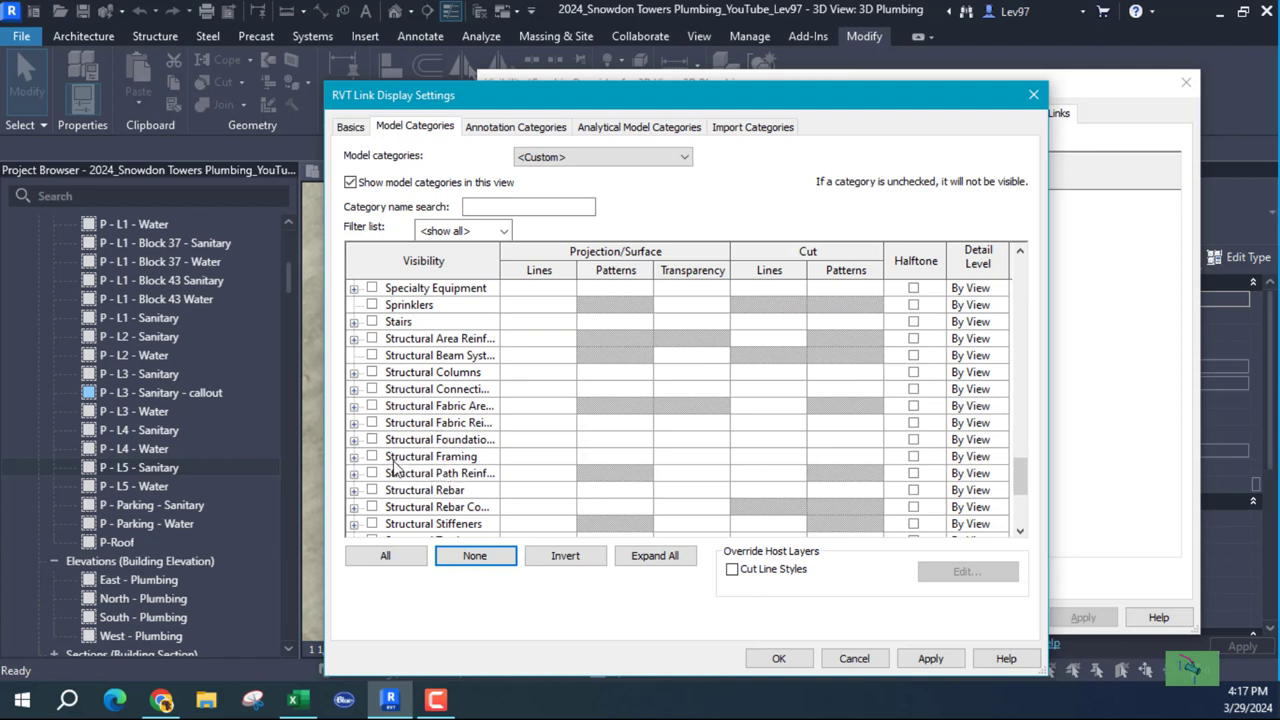
click(372, 456)
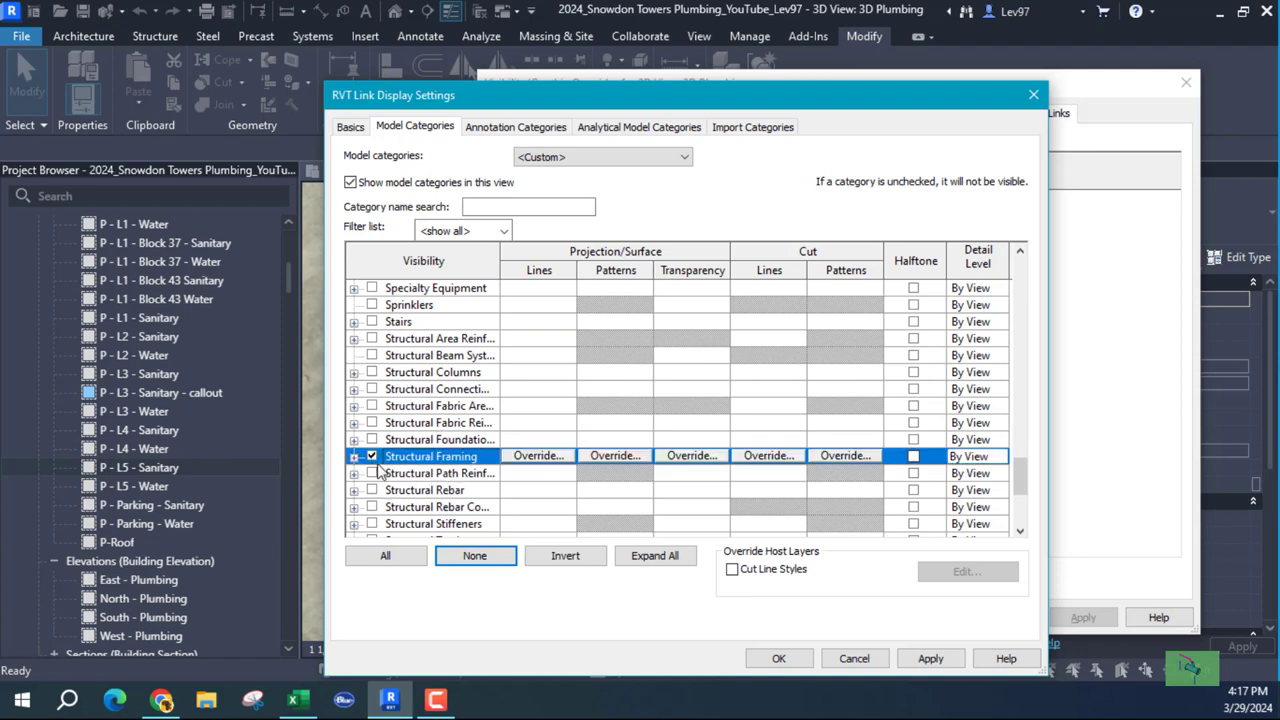
click(372, 372)
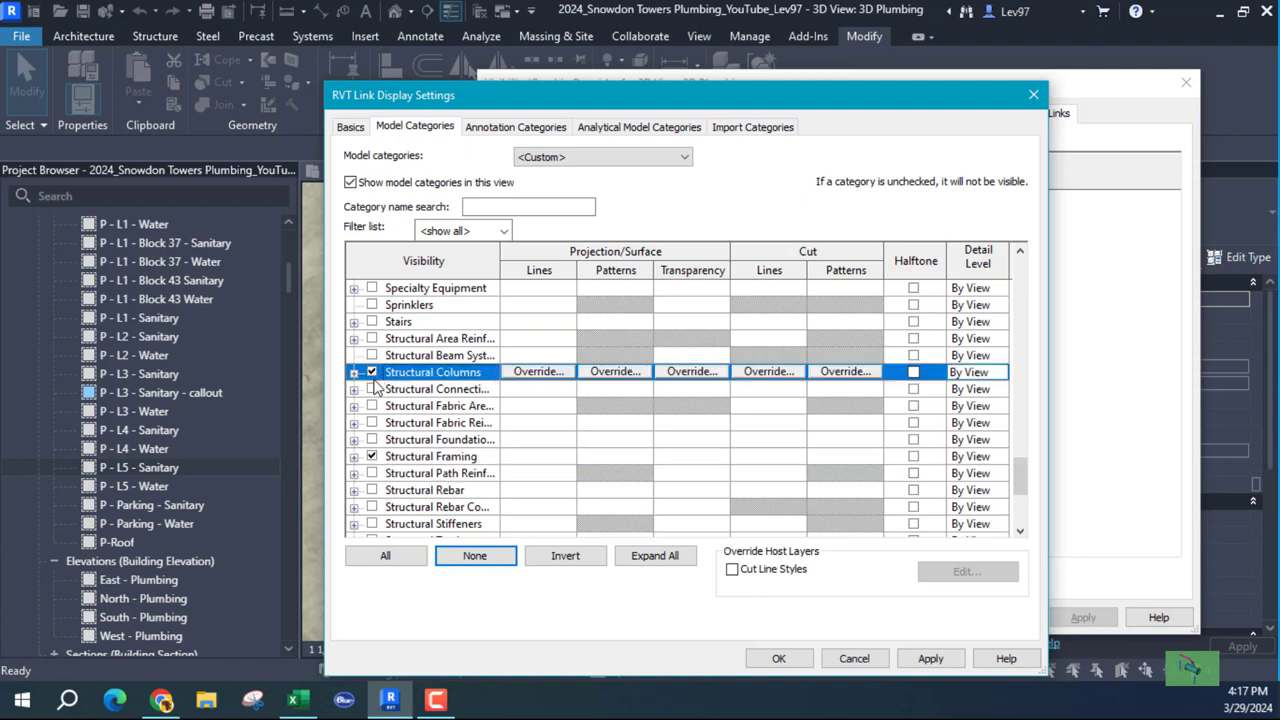
click(372, 355)
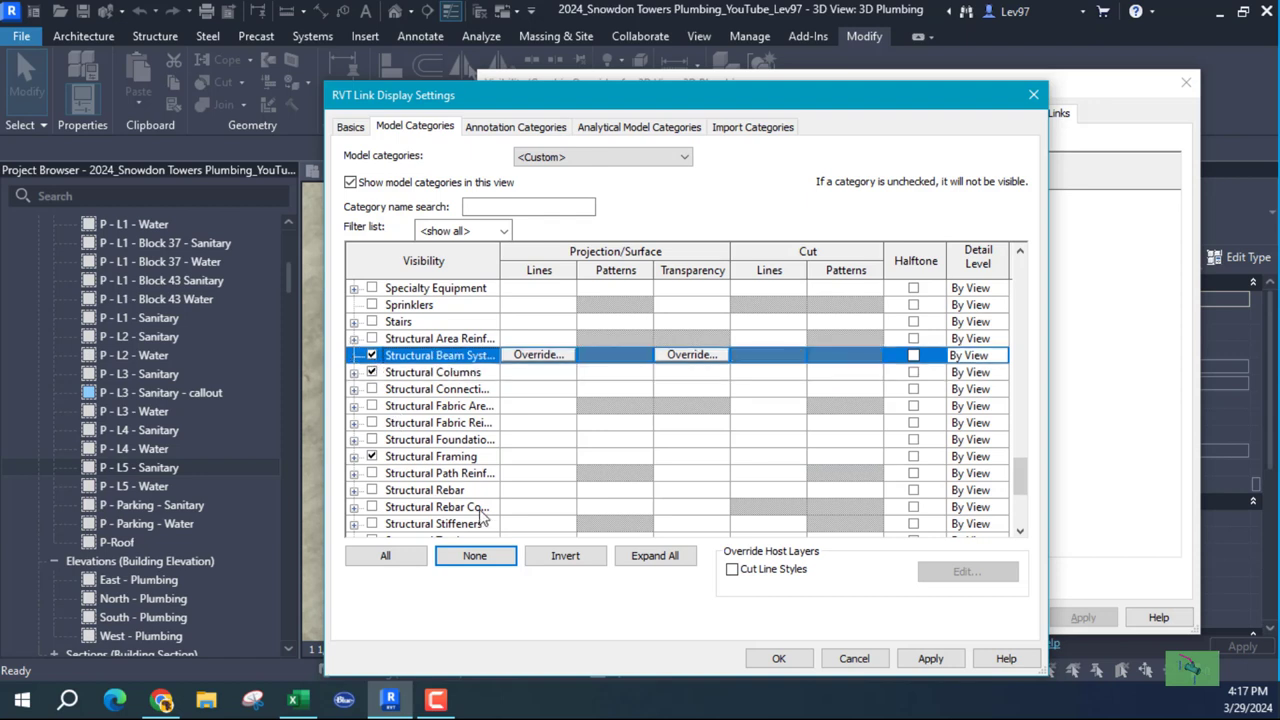
click(372, 389)
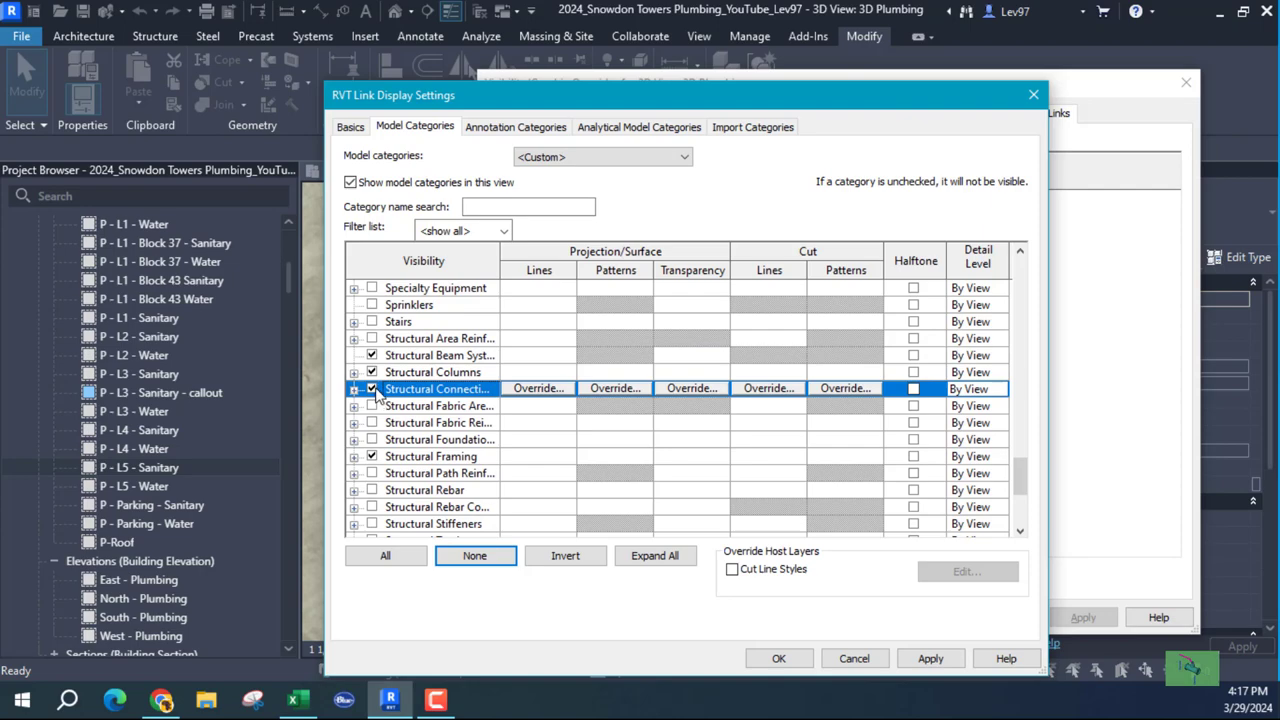
click(778, 658)
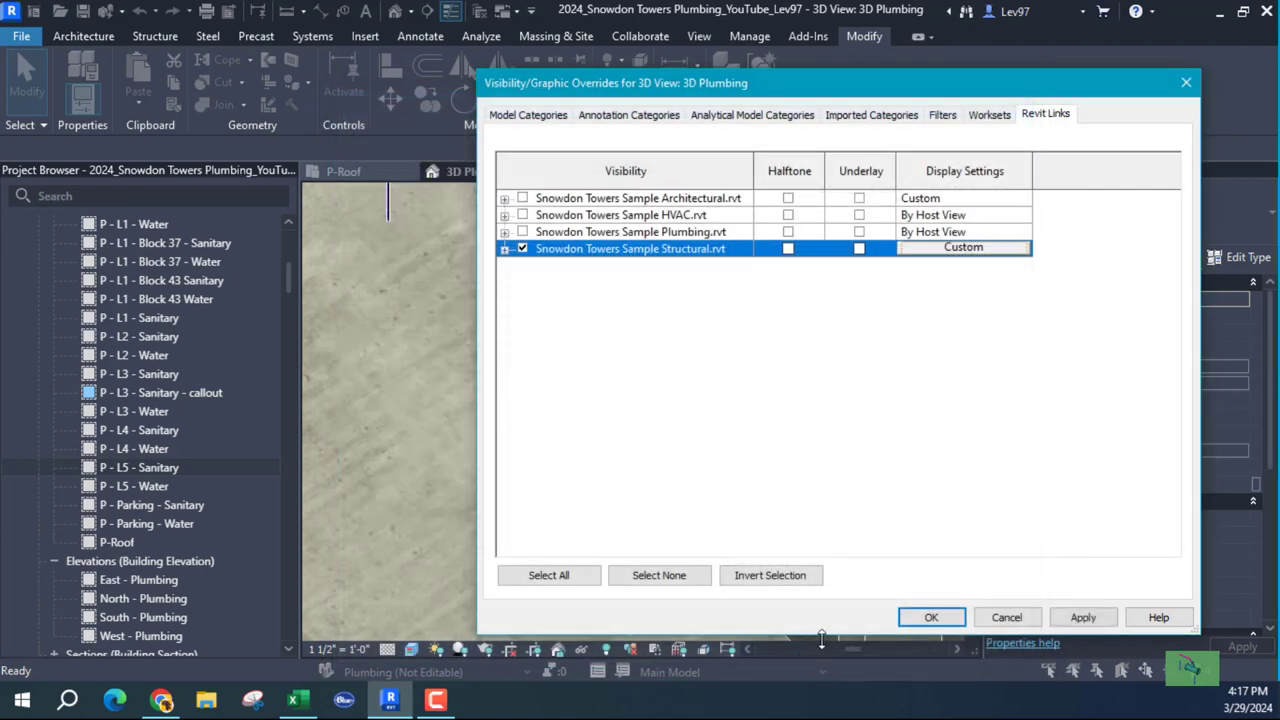
click(932, 617)
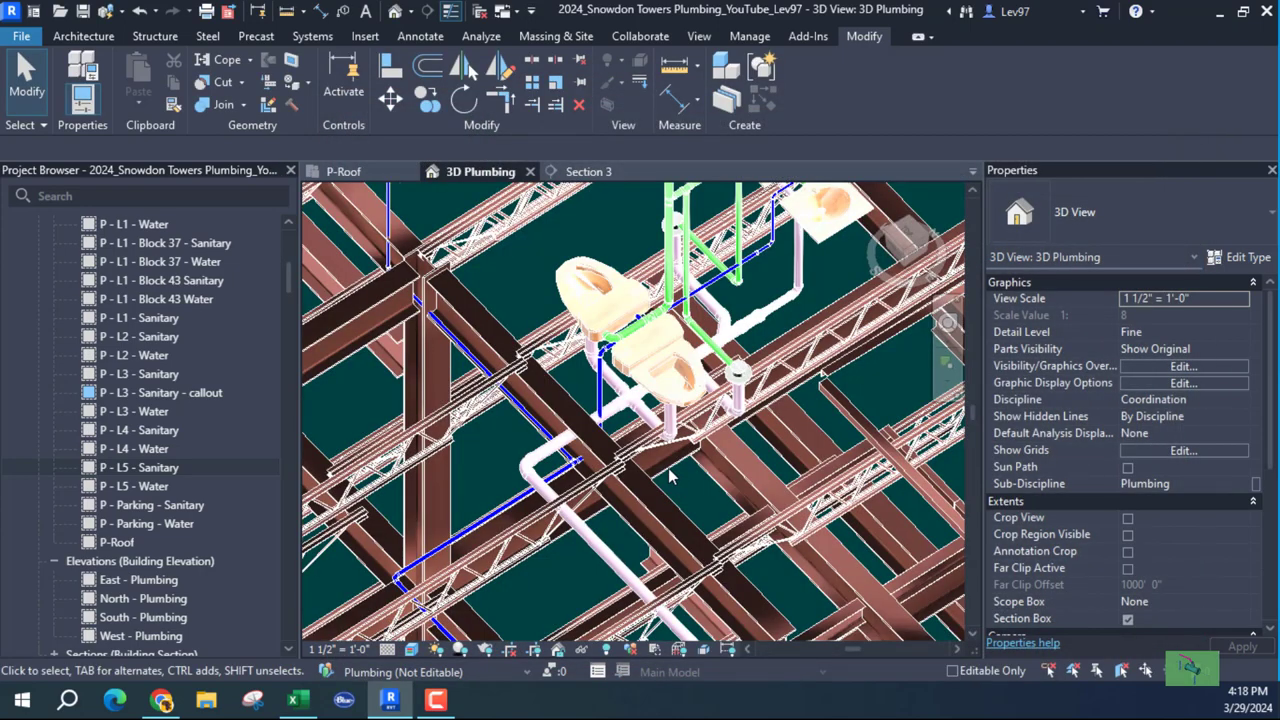
Examine in 3D how the cold water pipe runs past the steel beams, joists and columns.
shift+middle_drag(683, 487, 219, 377)
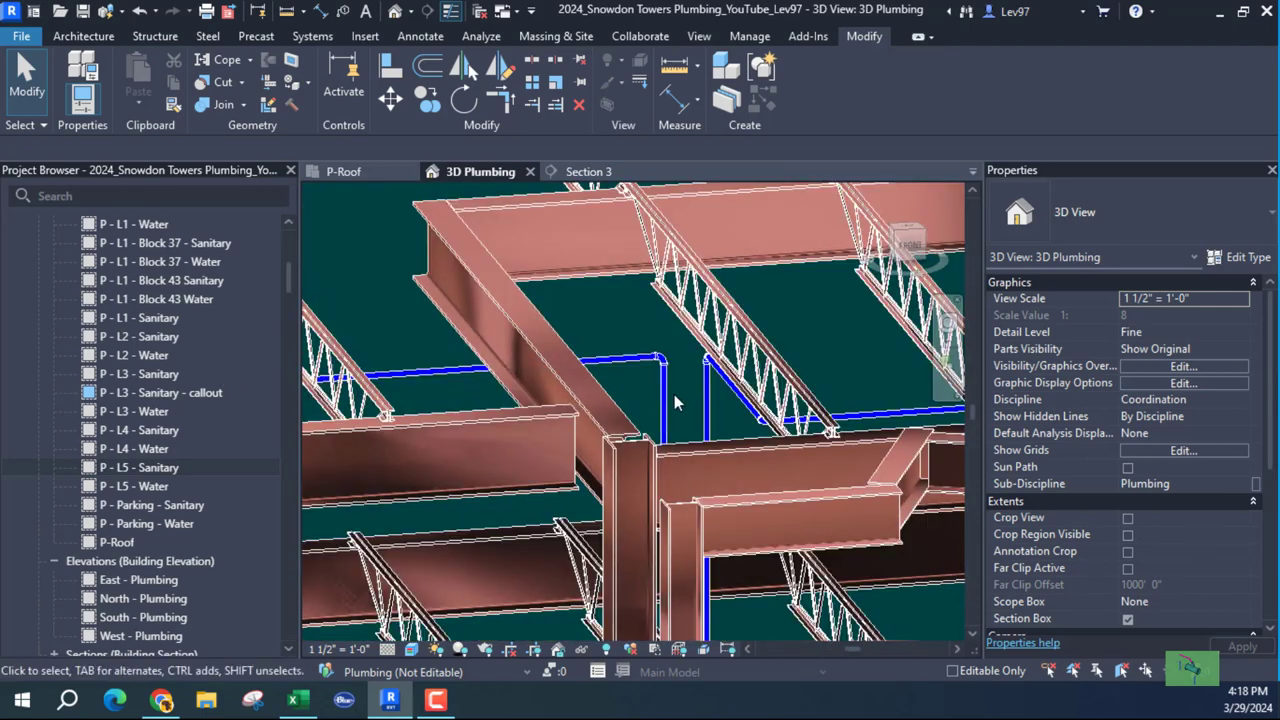
middle_drag(826, 423, 760, 330)
click(649, 345)
mouse_move(700, 400)
shift+middle_down()
mouse_move(613, 452)
mouse_move(575, 452)
mouse_move(536, 430)
mouse_move(683, 428)
mouse_move(686, 409)
mouse_move(690, 462)
mouse_move(630, 530)
mouse_move(690, 423)
shift+middle_up()
middle_drag(370, 420, 626, 496)
scroll(567, 412, up, 4)
Select the horizontal cold water pipe at the foot of the vertical drop and nudge it downward in the P-Roof plan.
click(580, 432)
scroll(606, 456, down, 5)
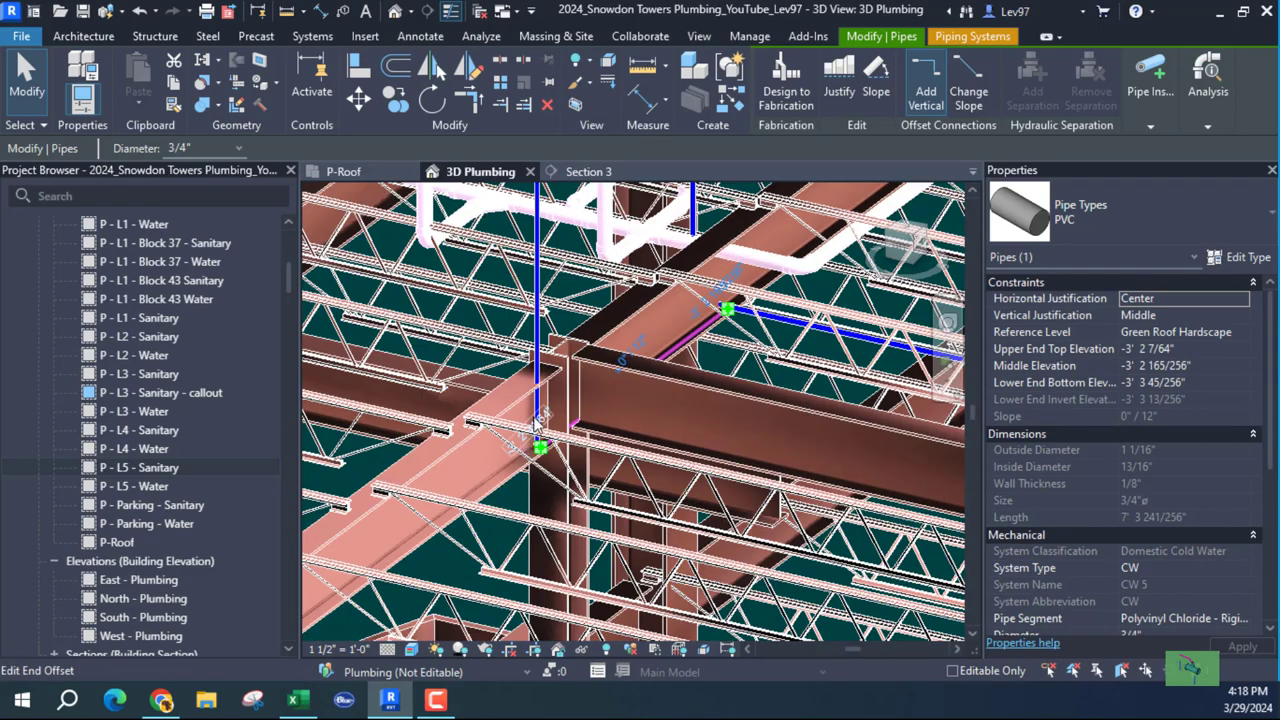
scroll(545, 421, up, 4)
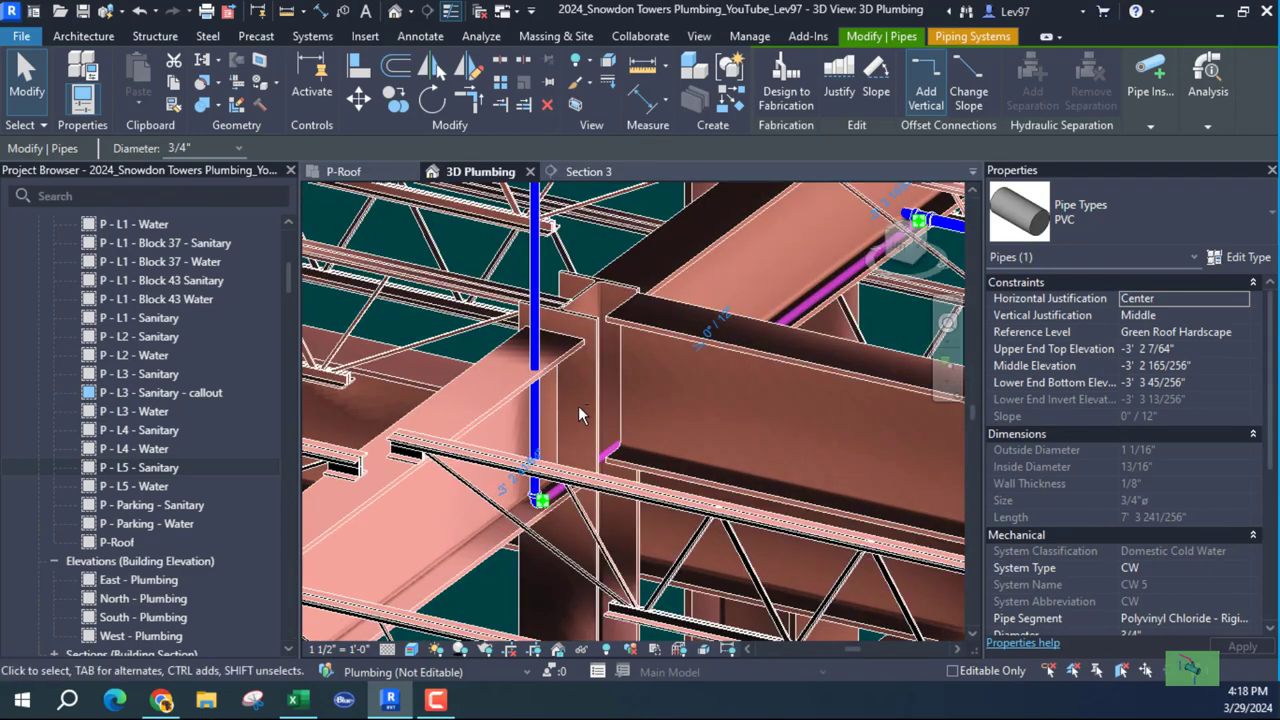
shift+middle_drag(578, 405, 513, 370)
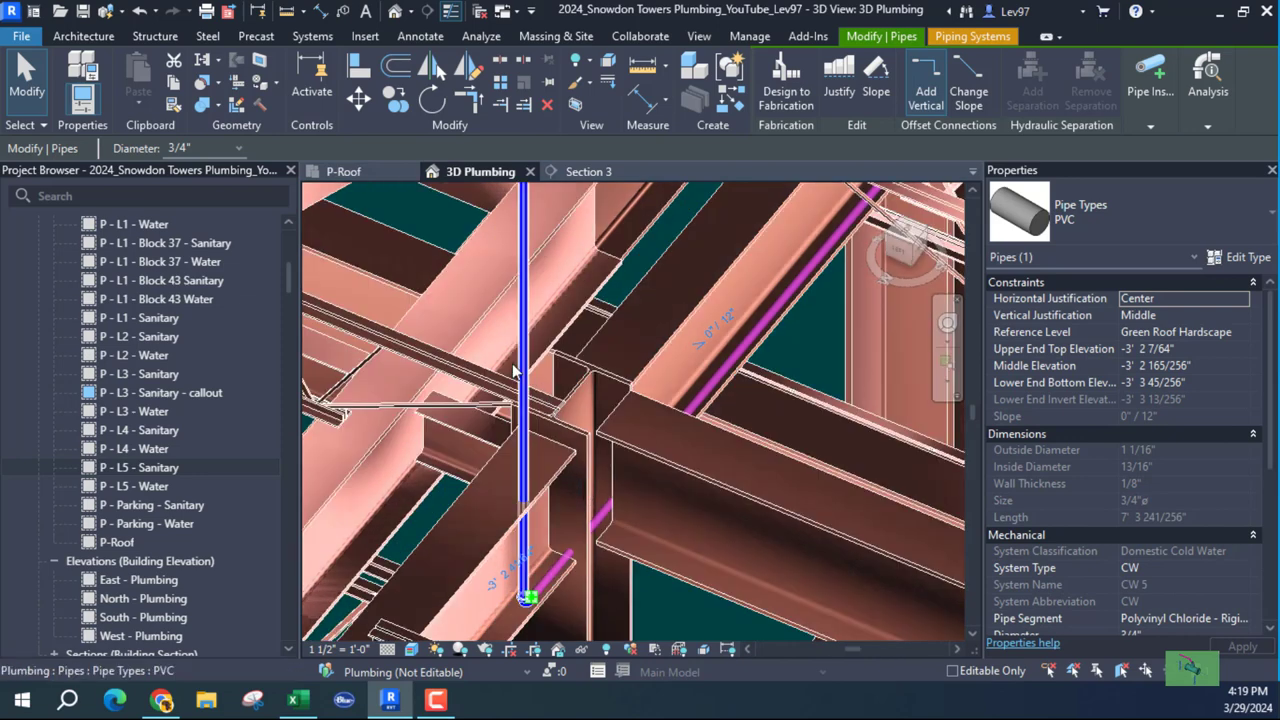
click(350, 172)
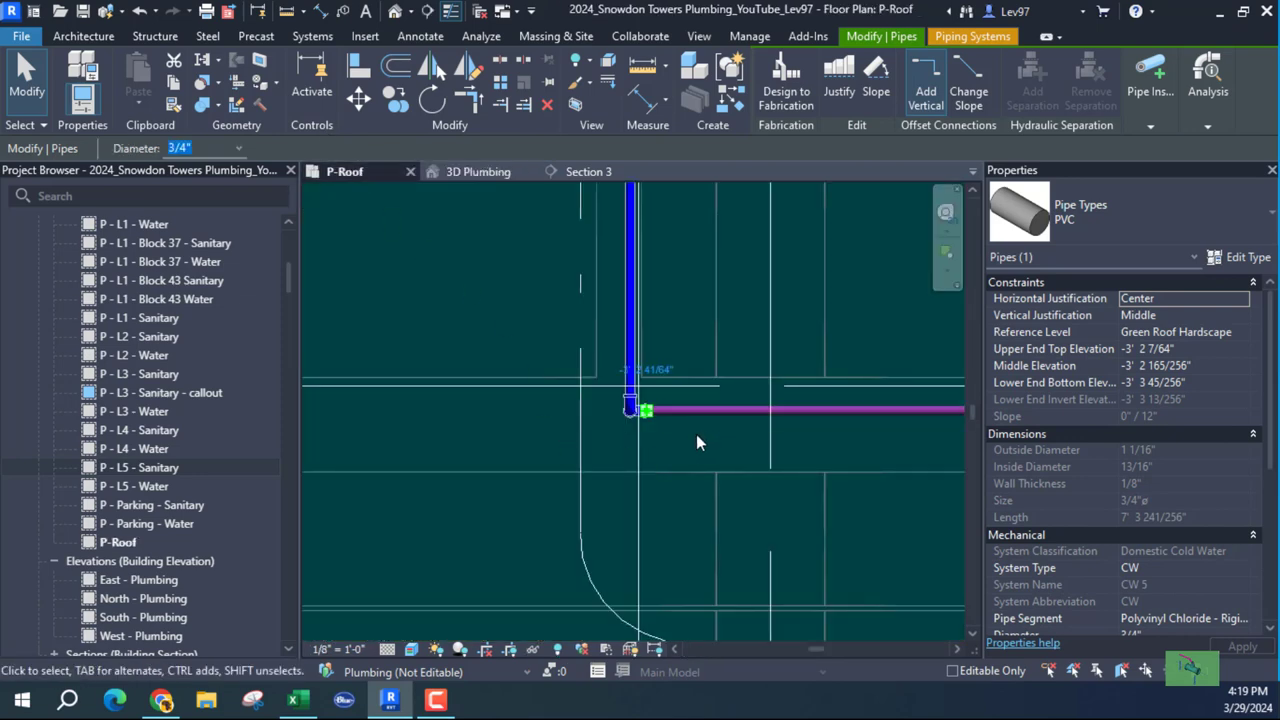
key(Down)
key(Down)
key(Down)
key(Down)
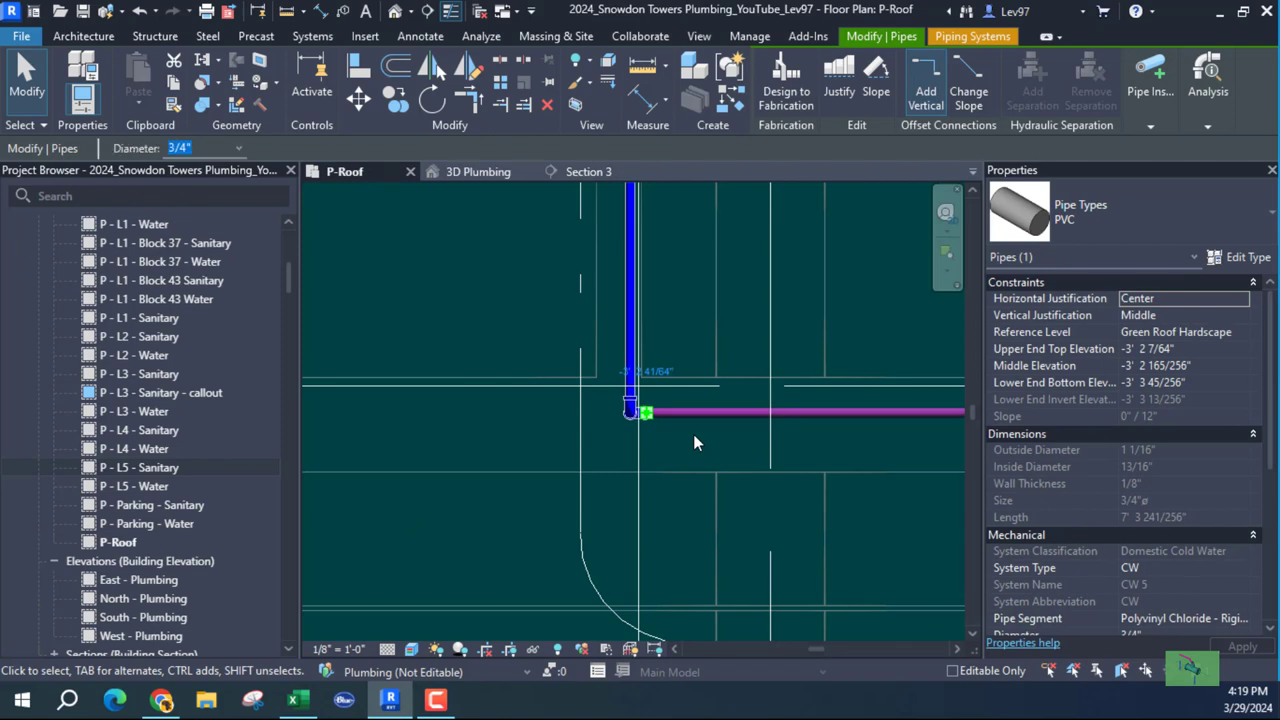
key(Down)
key(Down)
key(Down)
key(Down)
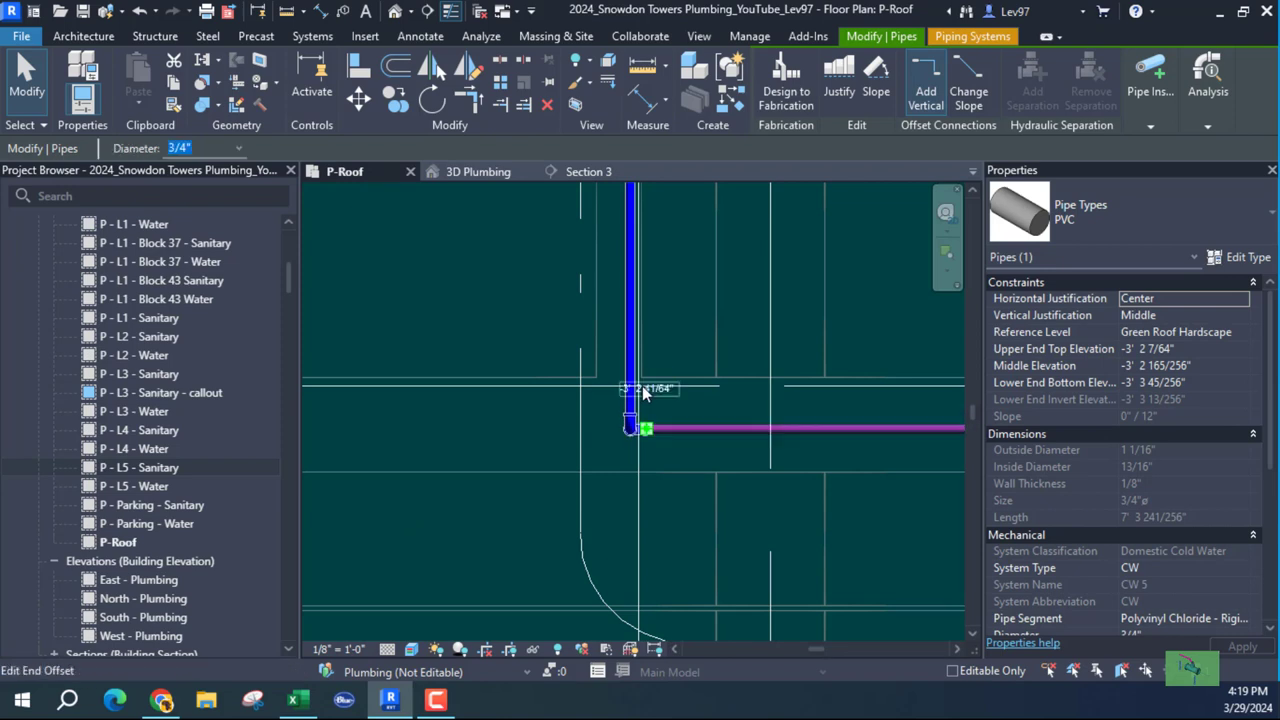
Recheck the pipe against the steel column in 3D, and nudge it farther downward in the P-Roof plan.
click(478, 171)
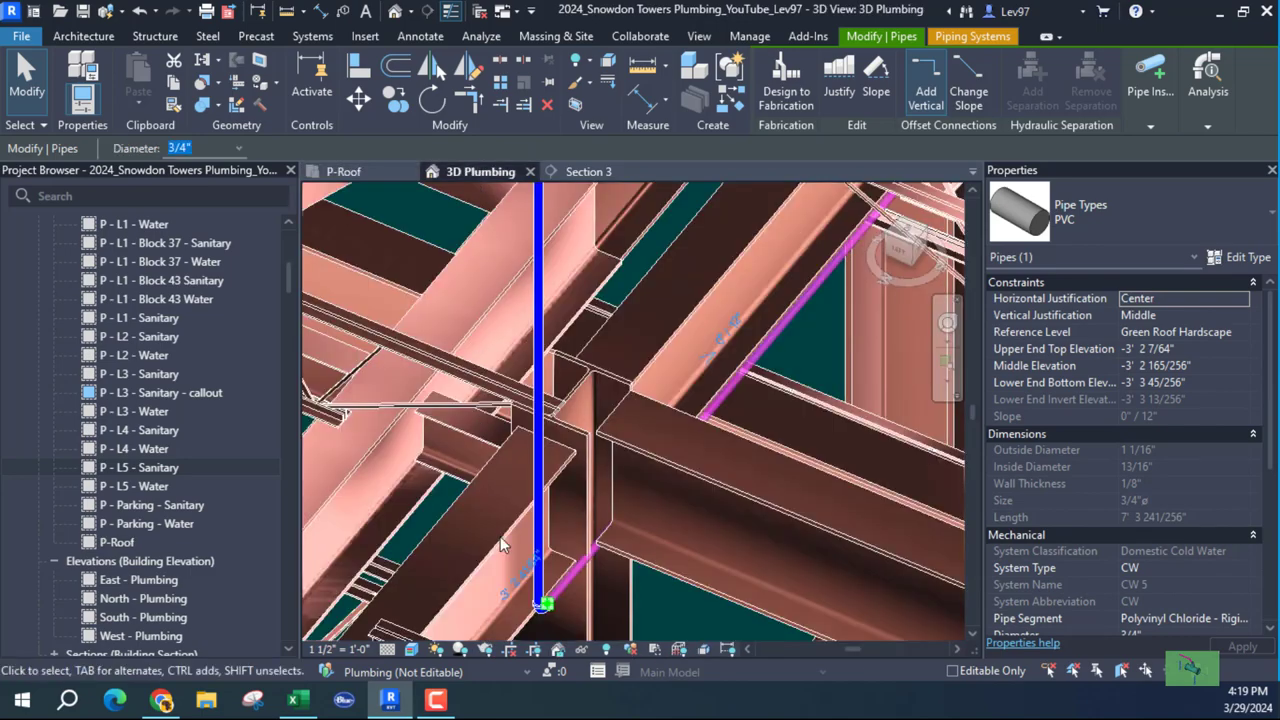
shift+middle_drag(628, 607, 575, 430)
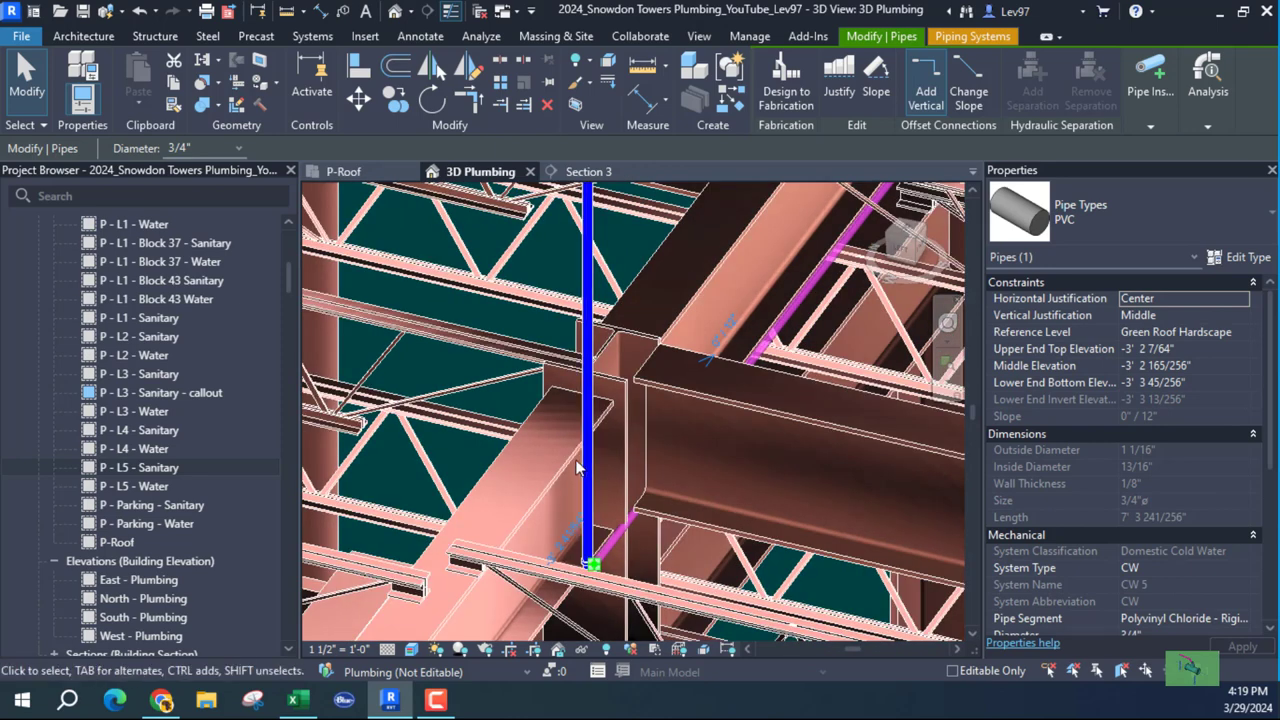
click(345, 172)
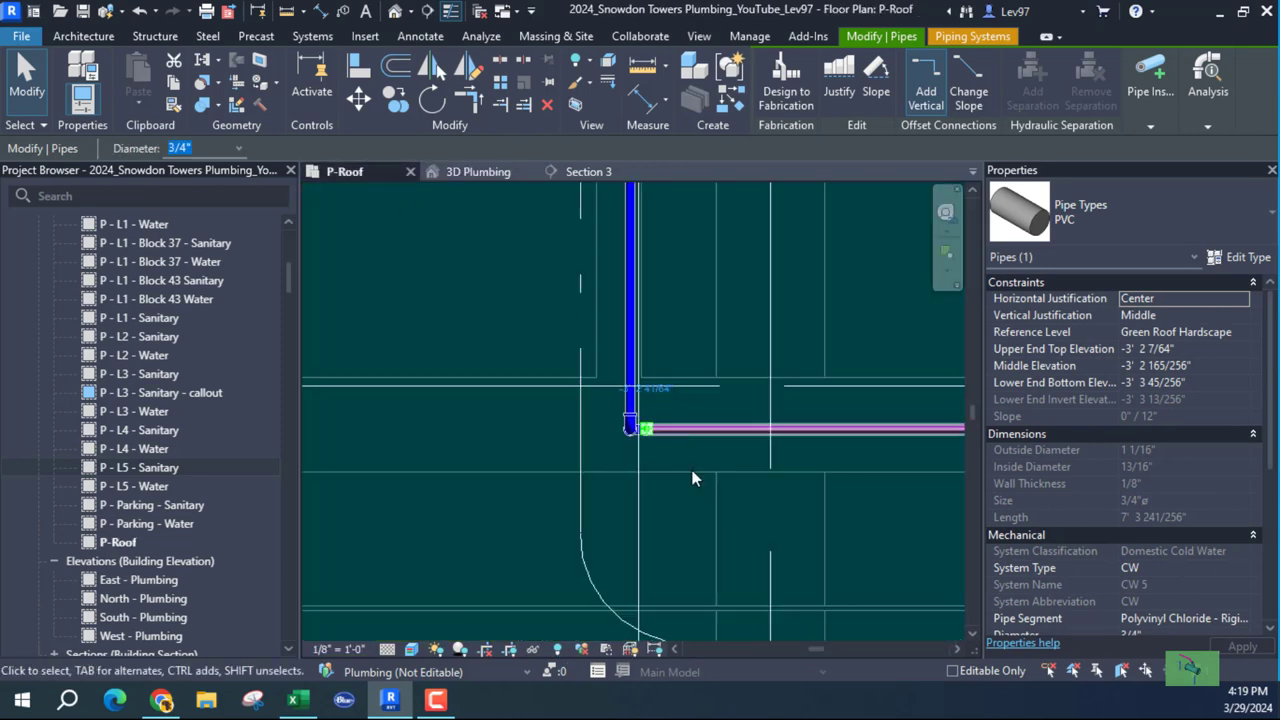
key(Down)
key(Down)
key(Down)
key(Down)
key(Down)
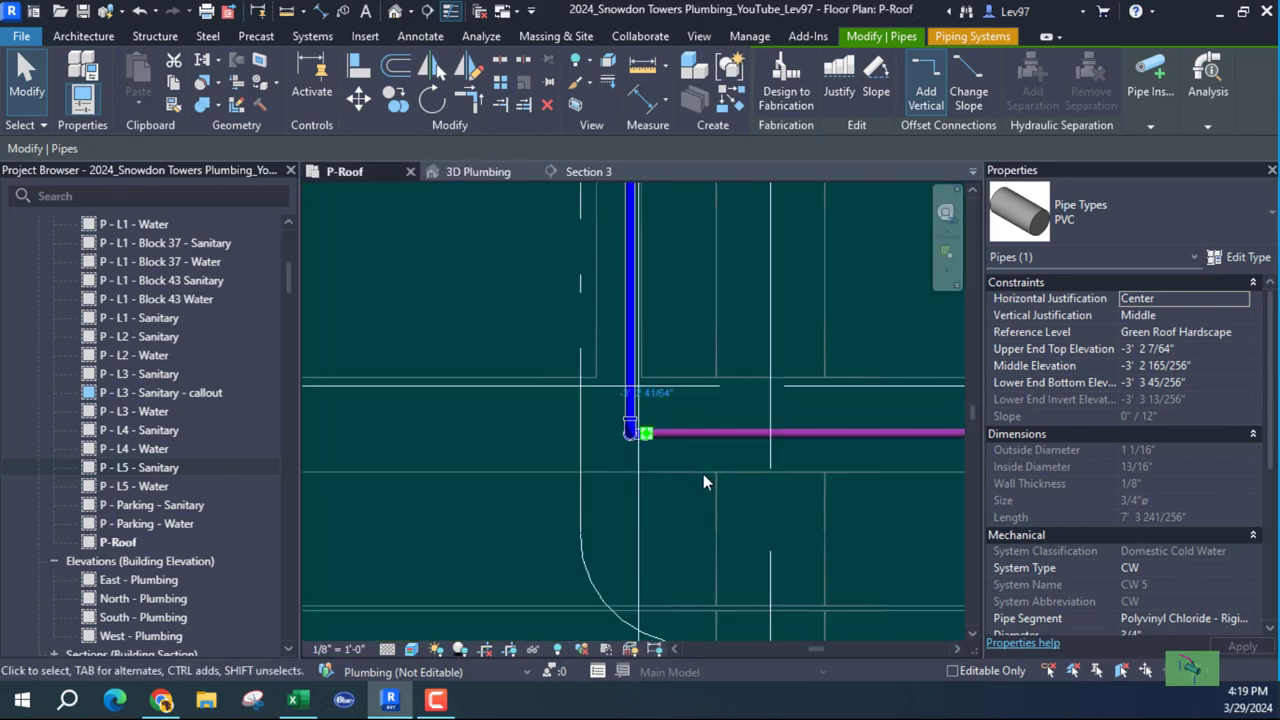
key(Down)
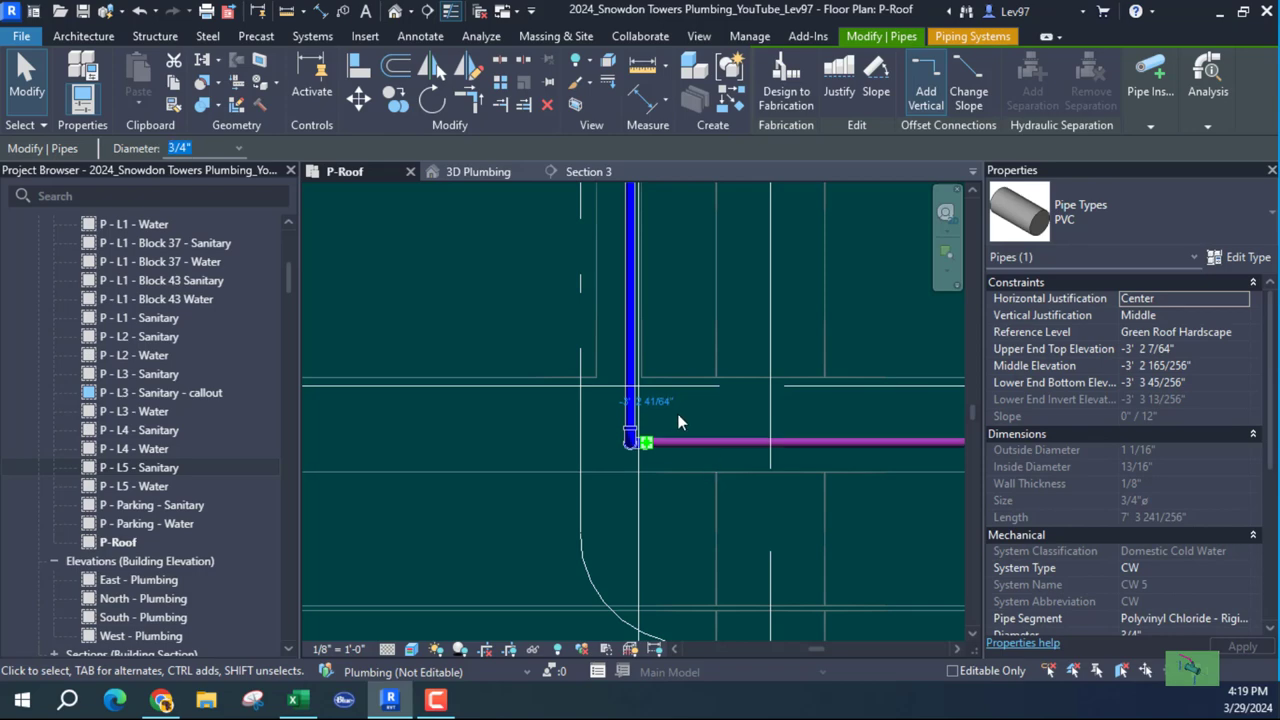
Check in 3D the horizontal cold water pipe's clearance from the column and beams along to its far elbow.
click(466, 171)
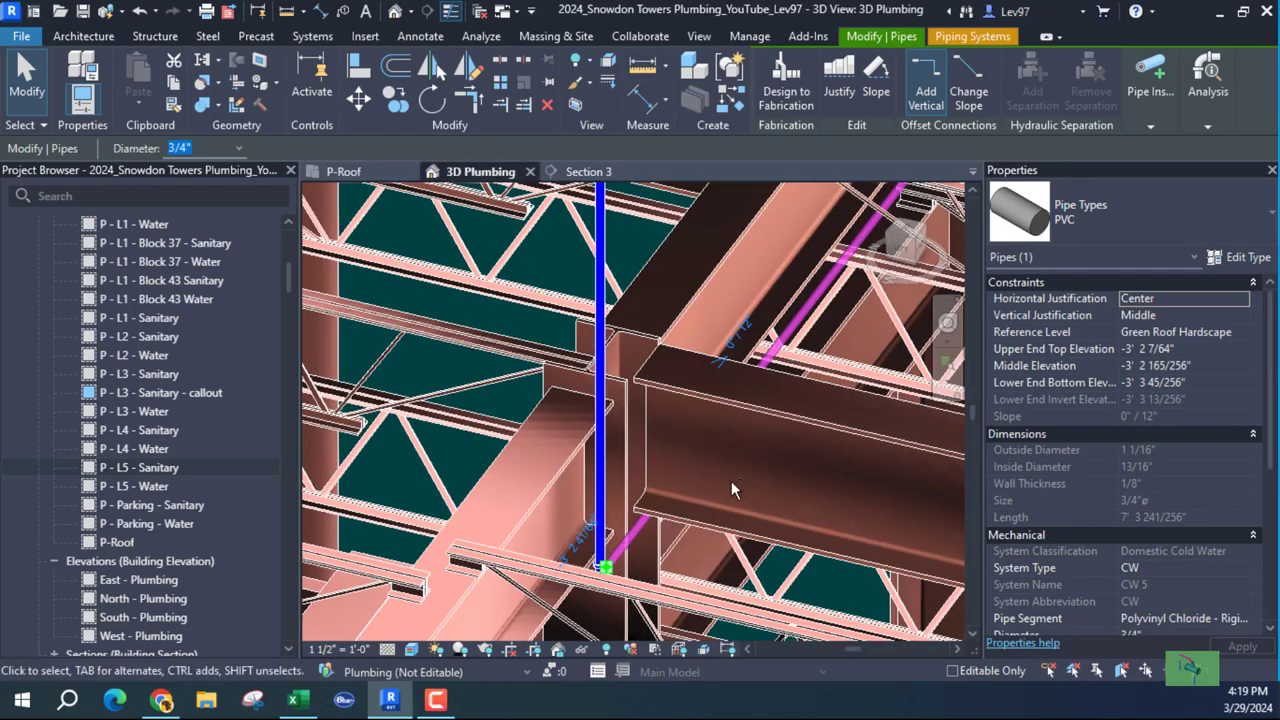
shift+middle_drag(731, 481, 680, 534)
shift+middle_drag(807, 423, 592, 405)
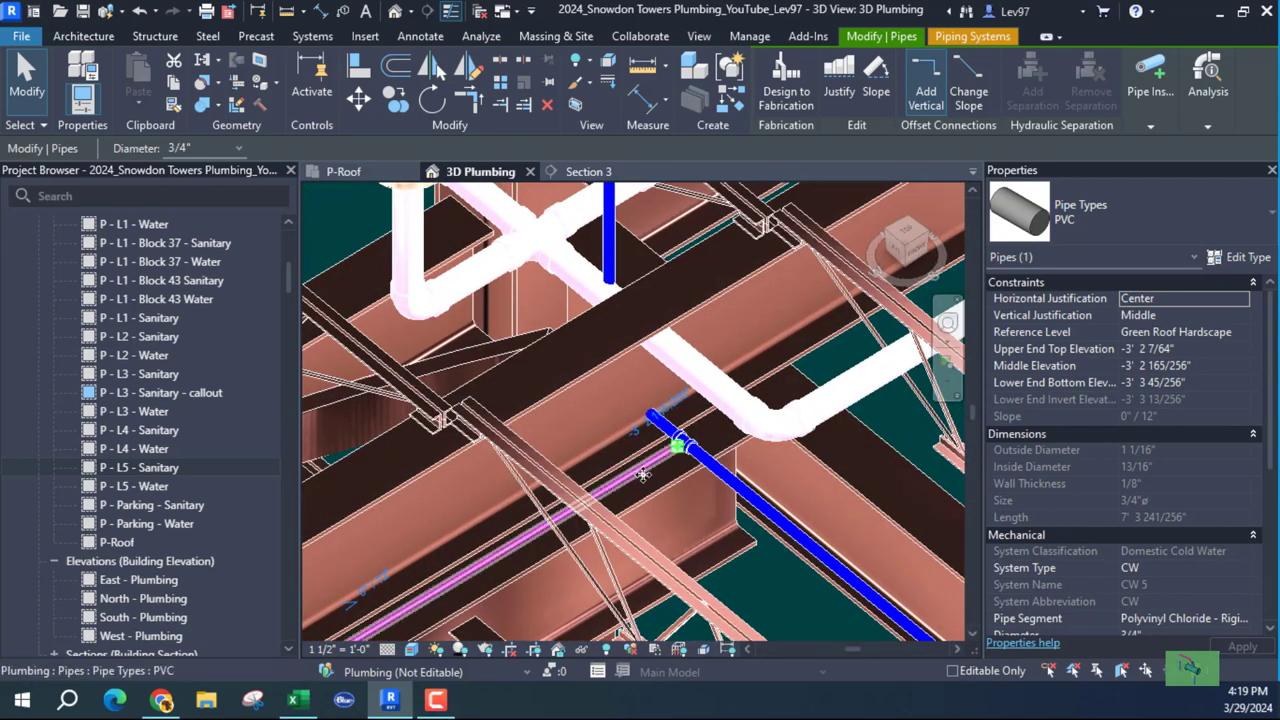
scroll(669, 473, up, 3)
scroll(667, 474, down, 4)
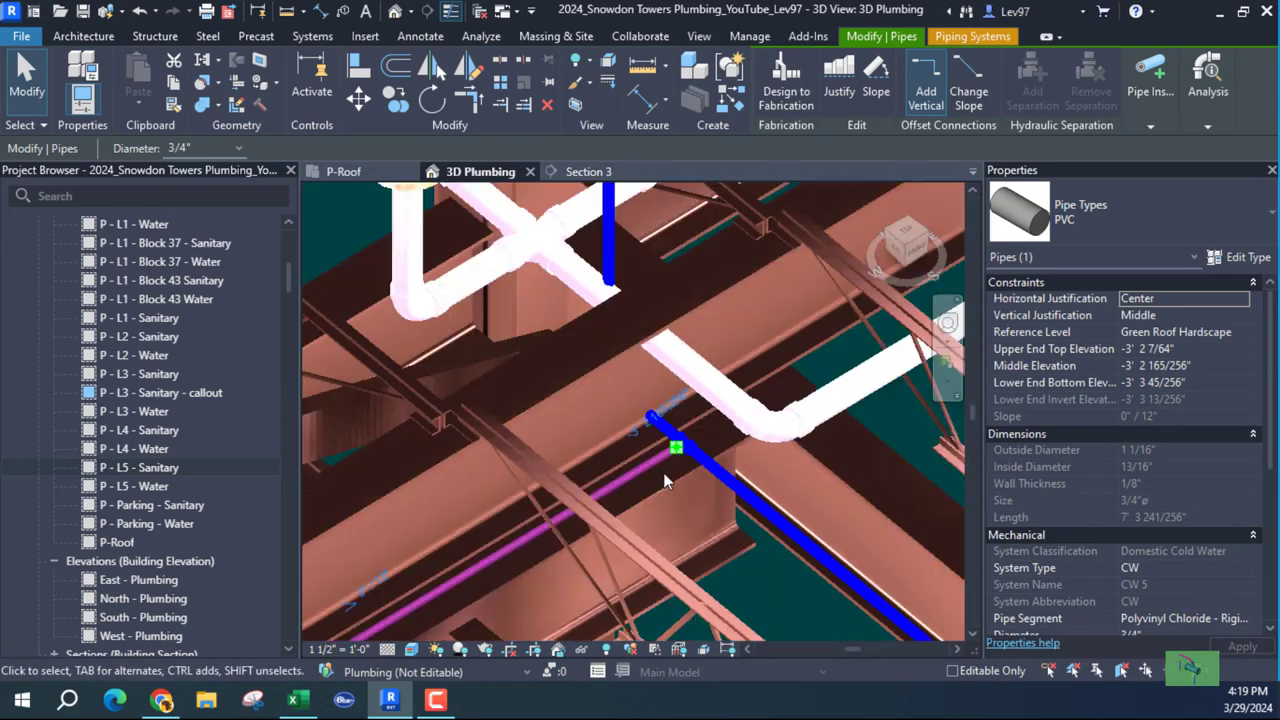
In Section 3, nudge the bend at the foot of the vertical cold water pipe down to elevation -3' 7 25/64", below the steel beam.
click(590, 172)
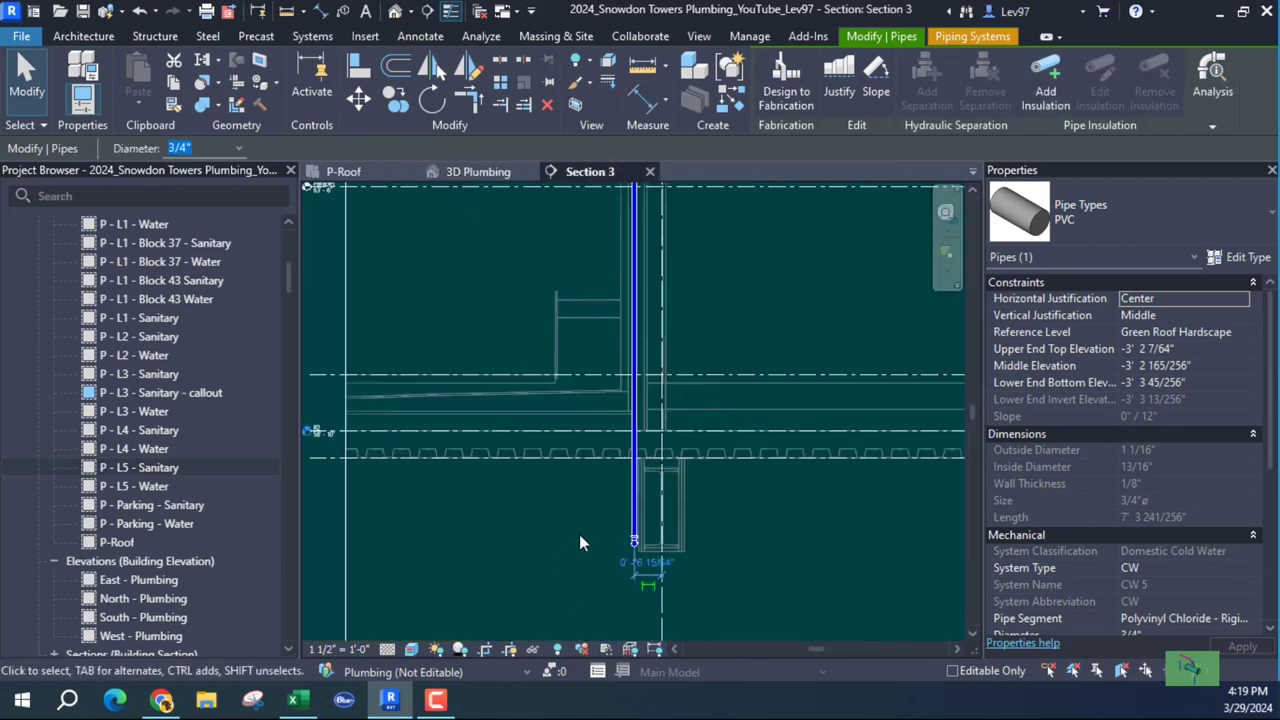
scroll(579, 543, up, 5)
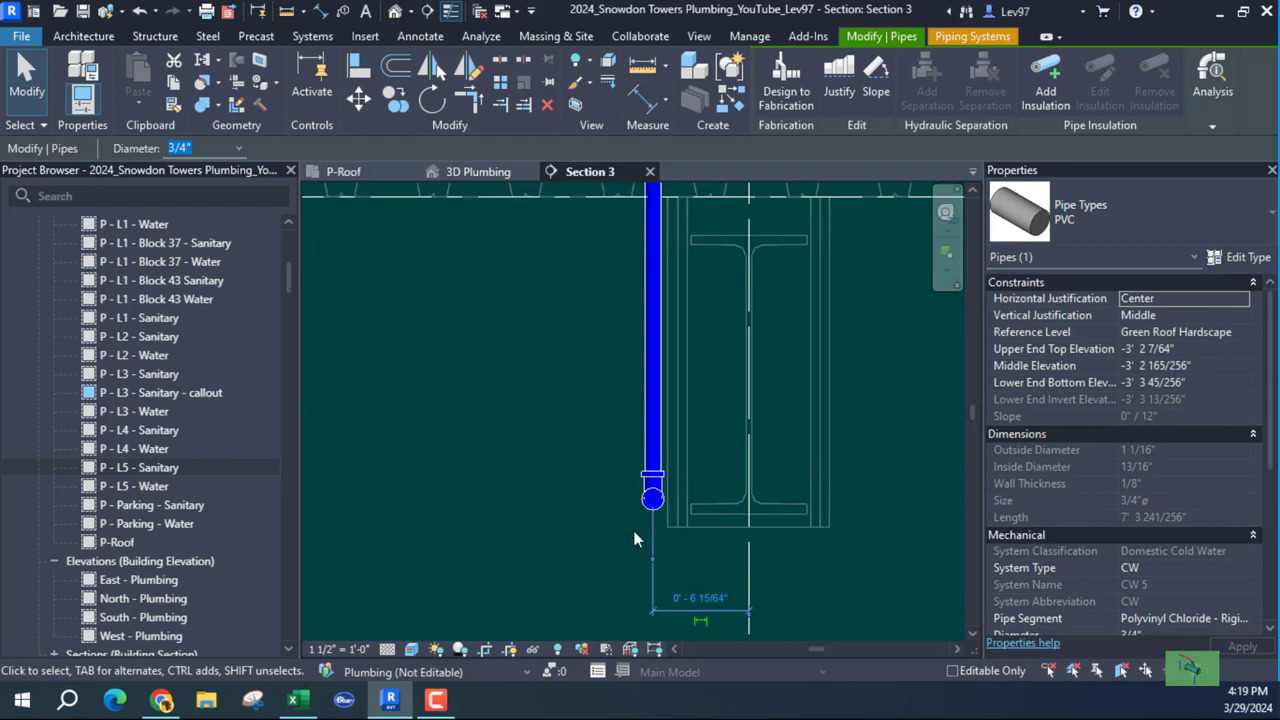
click(651, 512)
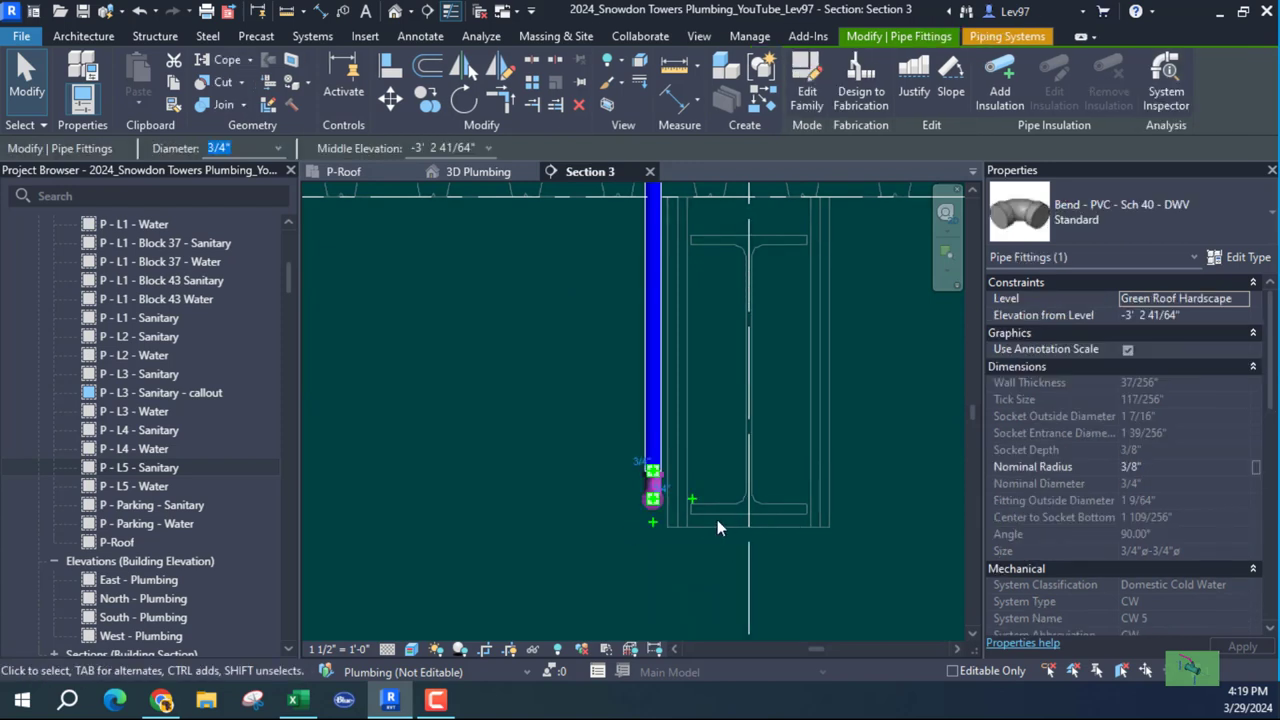
key(Down)
key(Down)
key(Down)
key(Down)
key(Down)
key(Down)
key(Down)
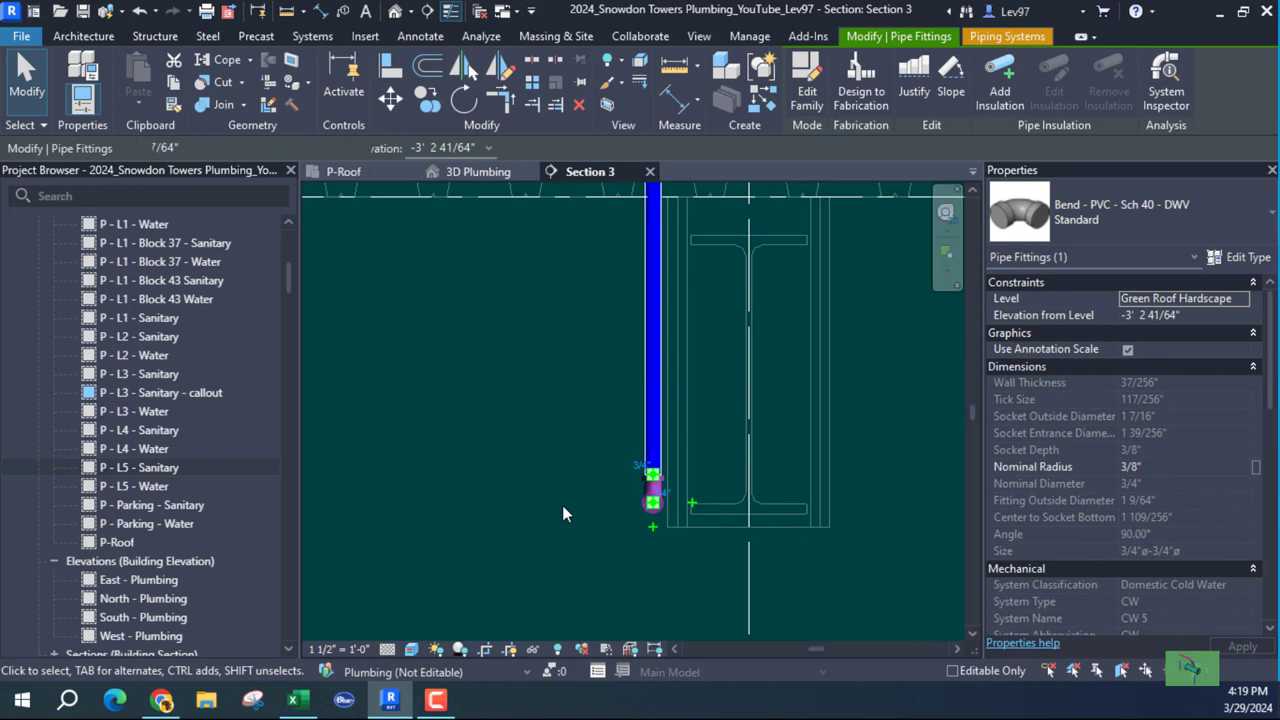
key(Down)
key(Down)
key(Down)
key(Down)
key(Down)
key(Down)
key(Down)
key(Down)
key(Down)
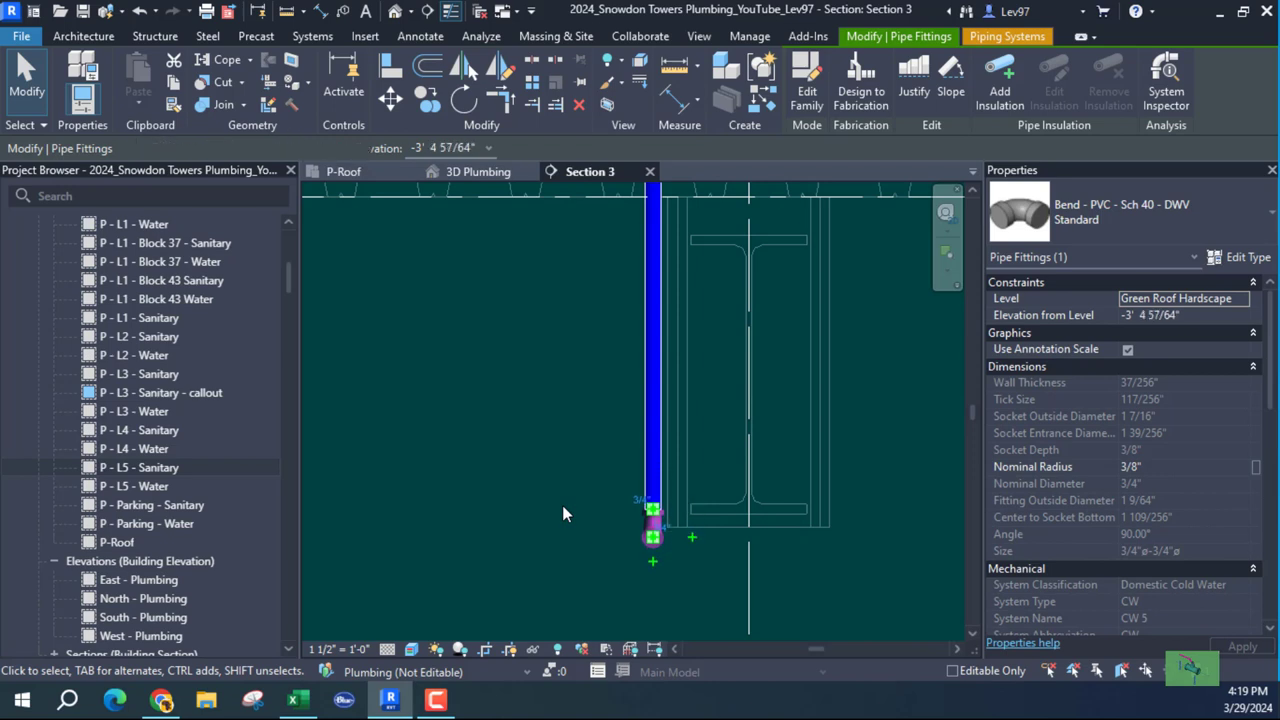
key(Down)
key(Down)
key(Down)
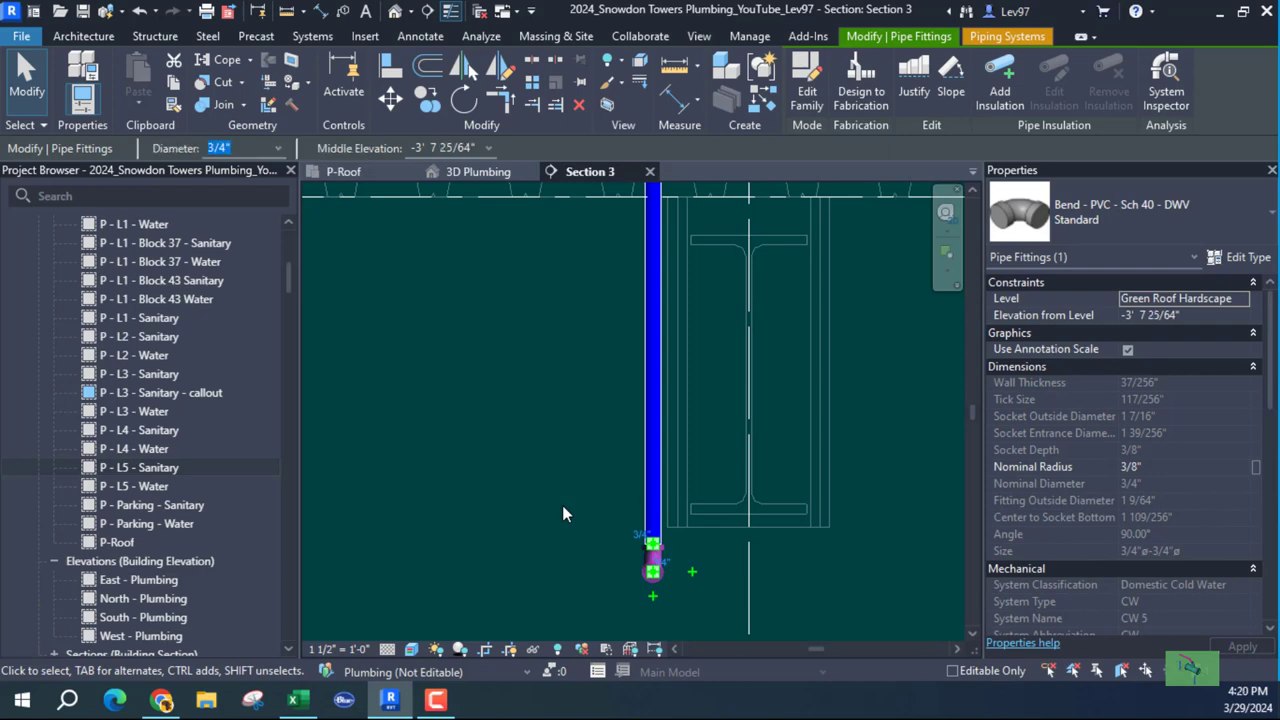
key(Escape)
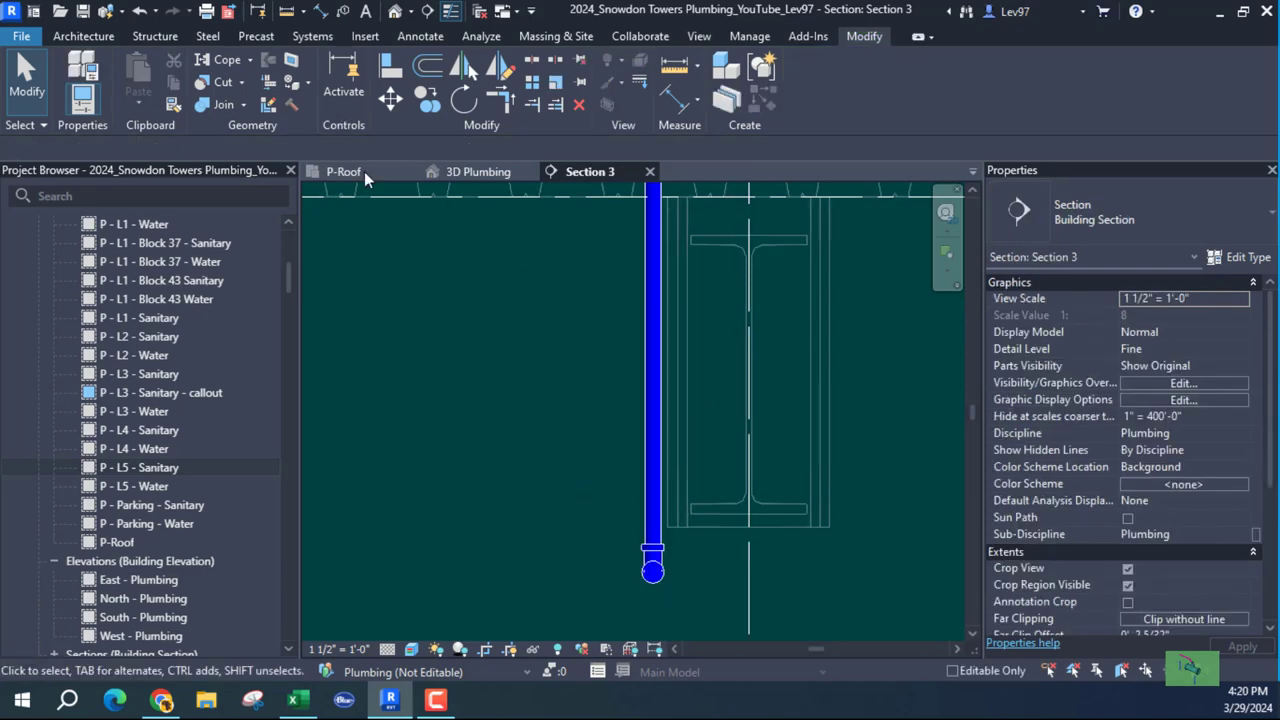
Examine in 3D the cold water pipe's route past the beams and joists, and the sanitary drop under the floor drain against the joist.
click(469, 171)
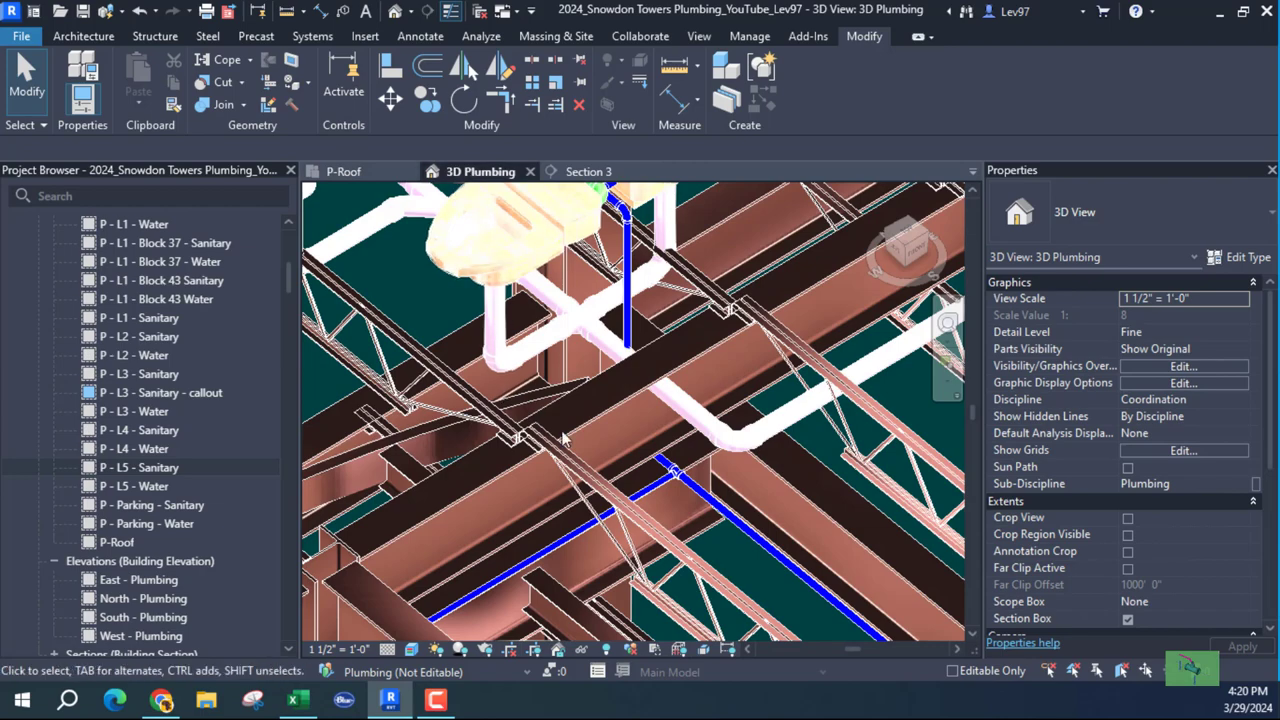
shift+middle_drag(617, 478, 589, 424)
scroll(589, 424, up, 4)
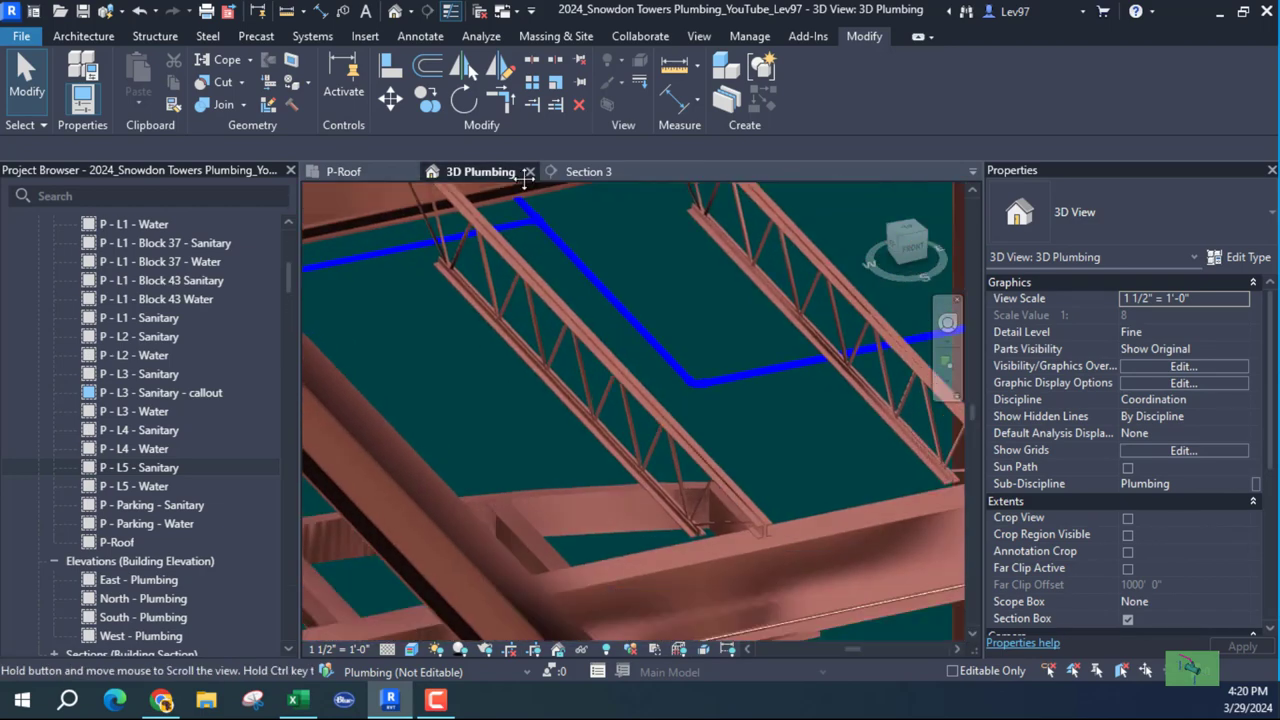
middle_drag(710, 311, 499, 410)
scroll(746, 318, down, 2)
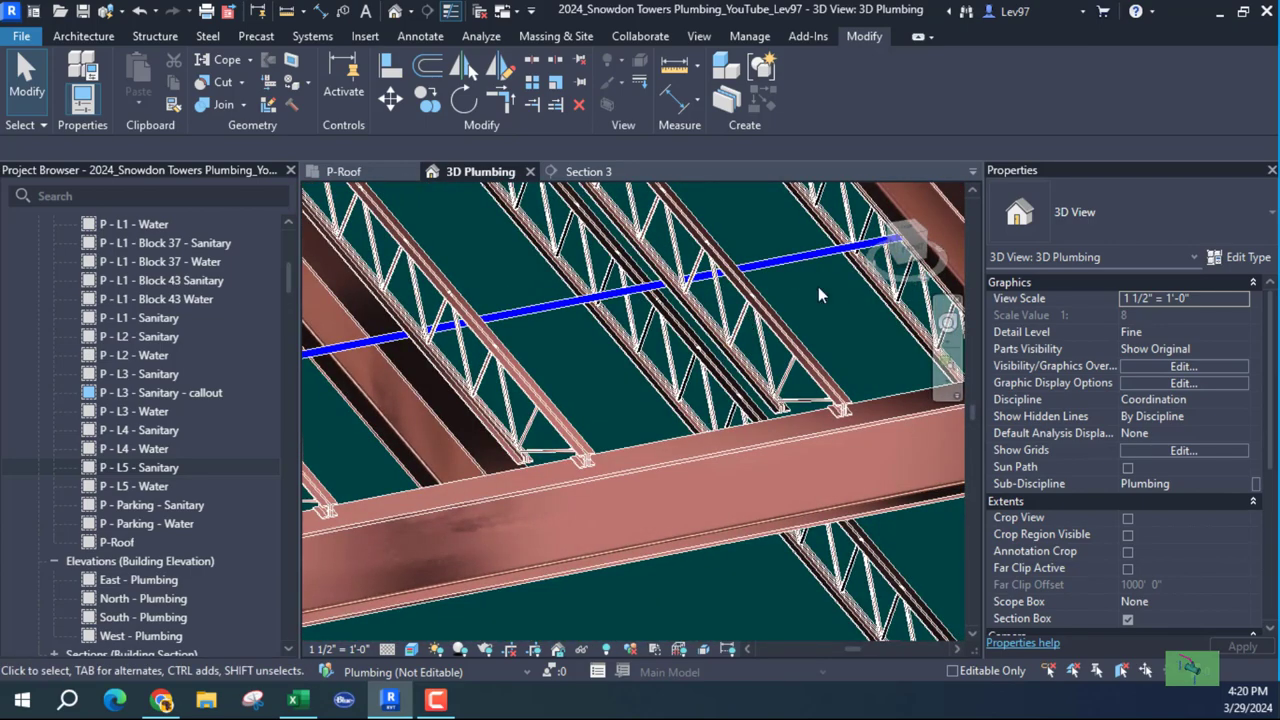
shift+middle_drag(819, 292, 570, 573)
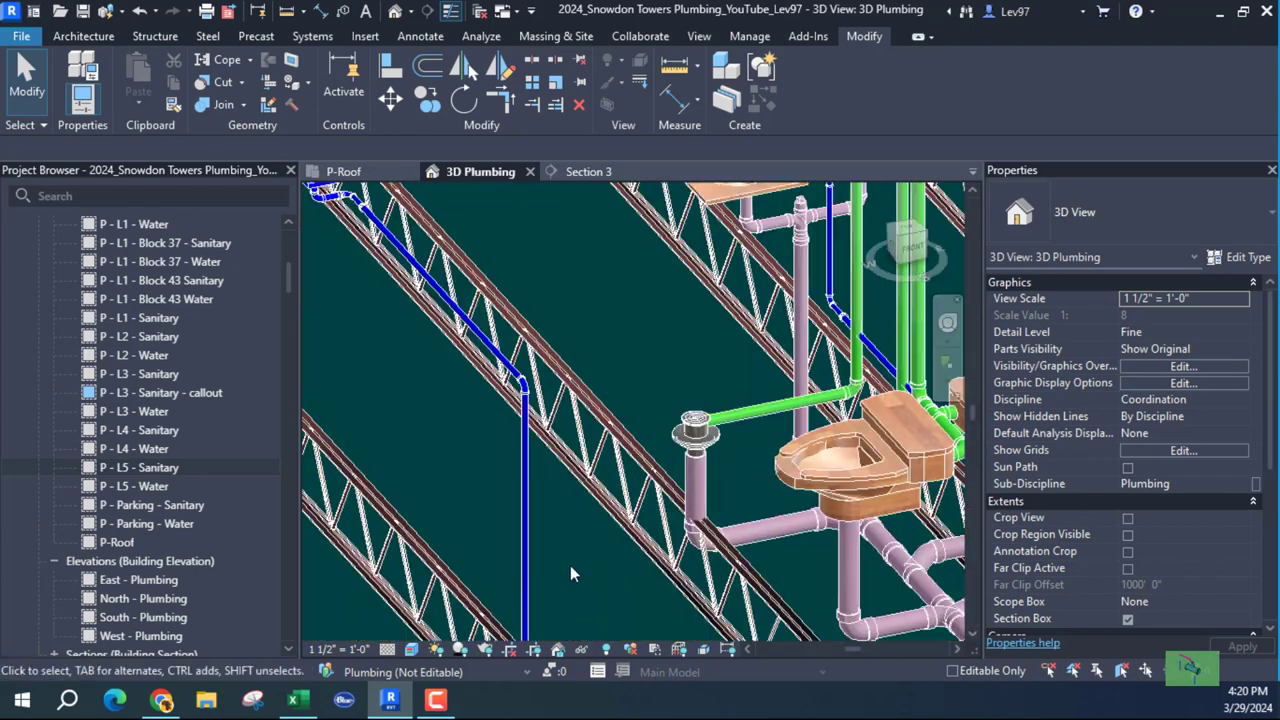
middle_drag(432, 360, 456, 345)
scroll(456, 337, up, 2)
scroll(515, 380, up, 2)
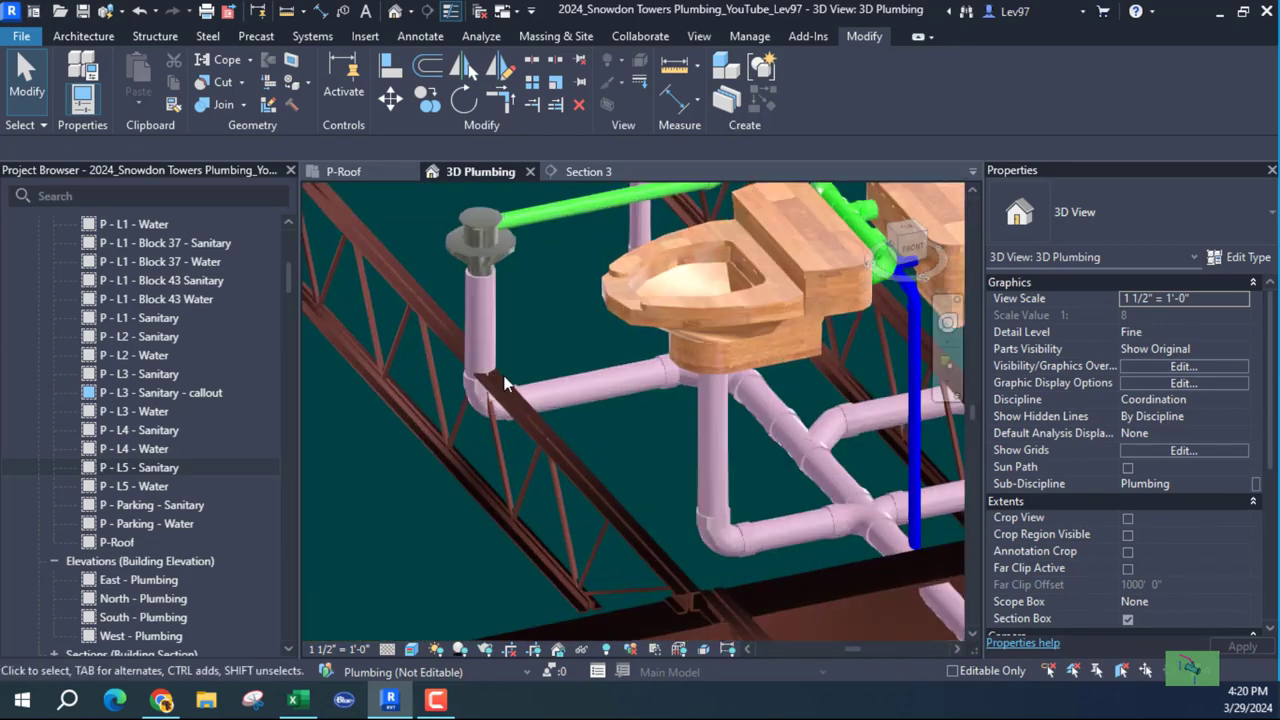
middle_drag(536, 316, 570, 249)
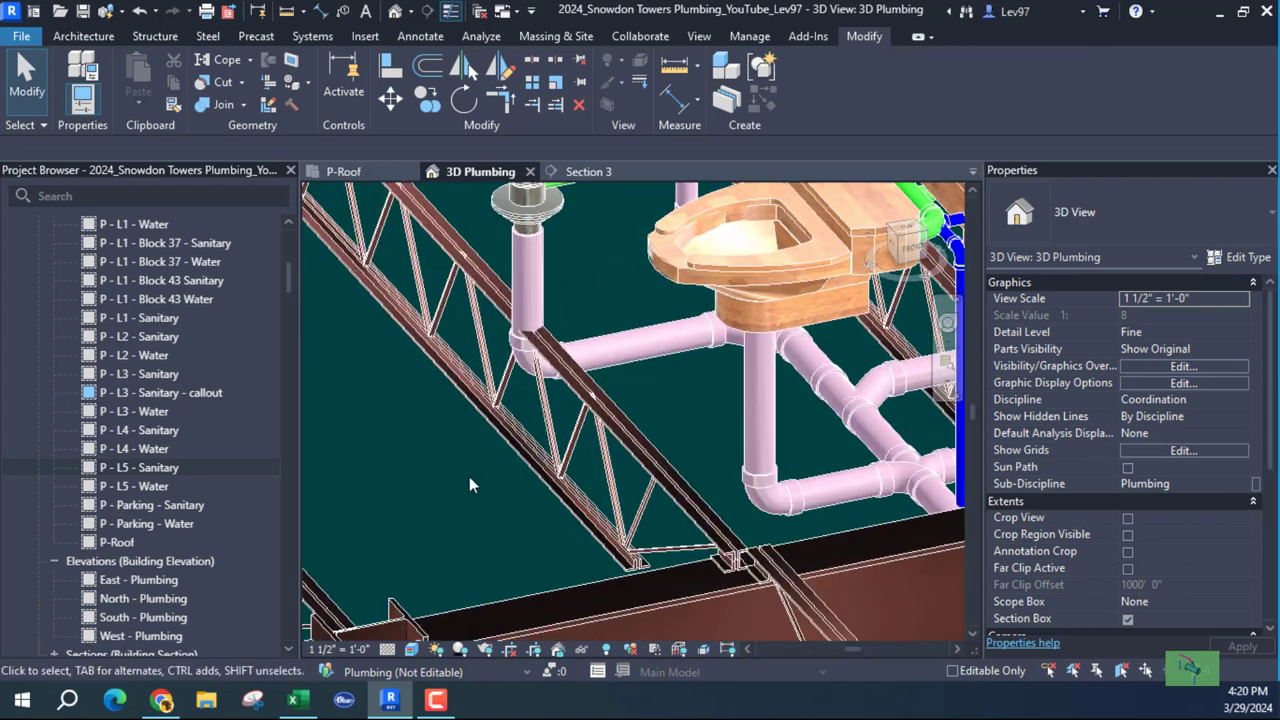
middle_drag(577, 314, 500, 420)
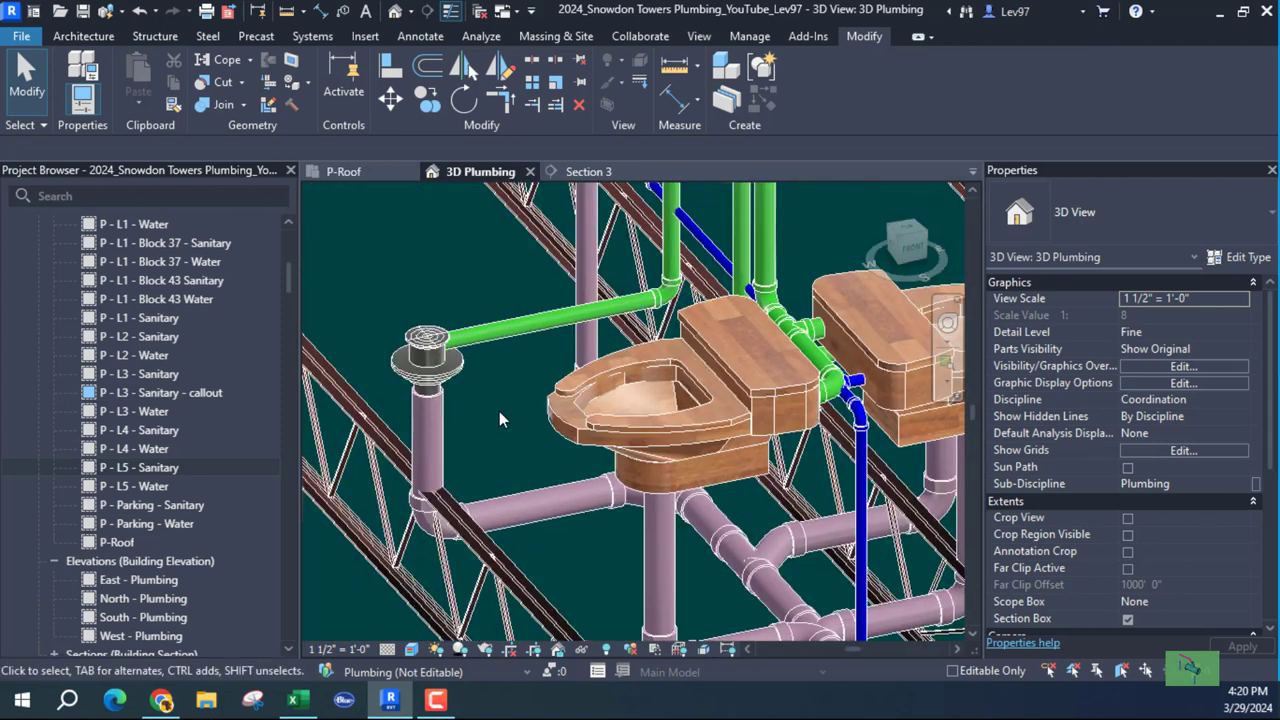
Try to shift the floor drain above the joist toward the fixtures' pipe wall in the P-Roof plan.
click(430, 422)
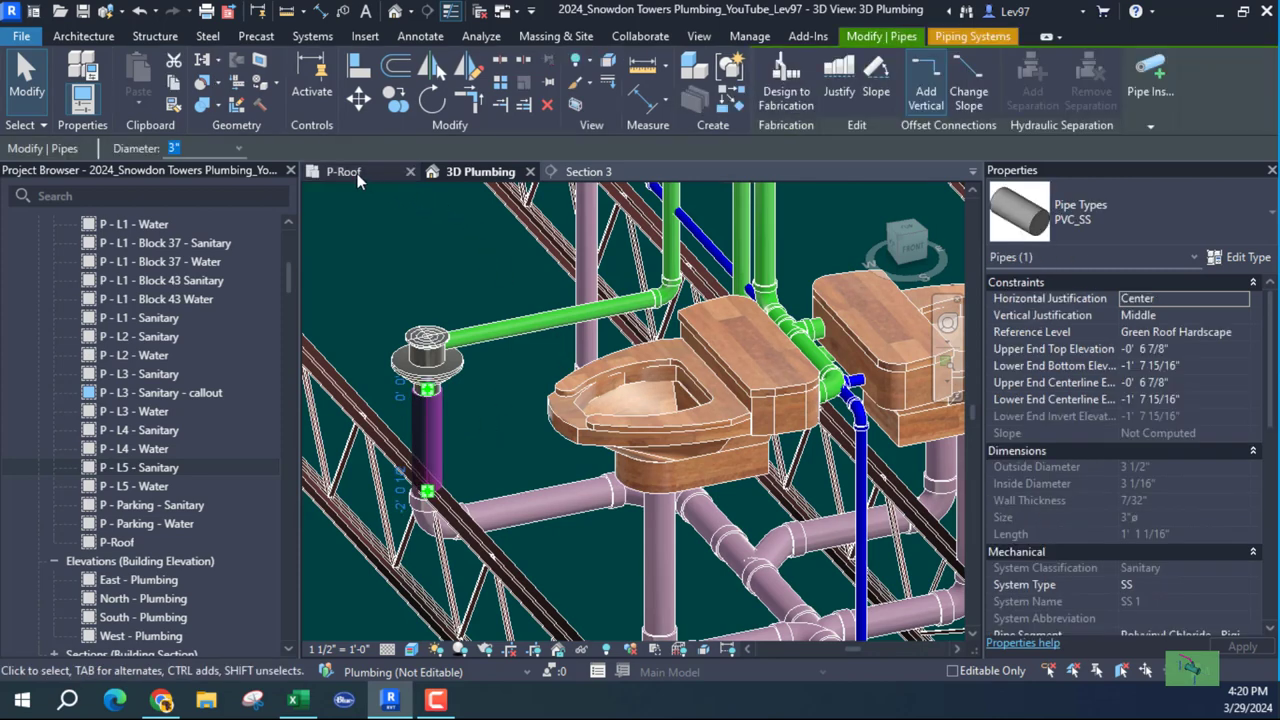
click(343, 172)
middle_drag(463, 270, 543, 420)
scroll(478, 436, up, 2)
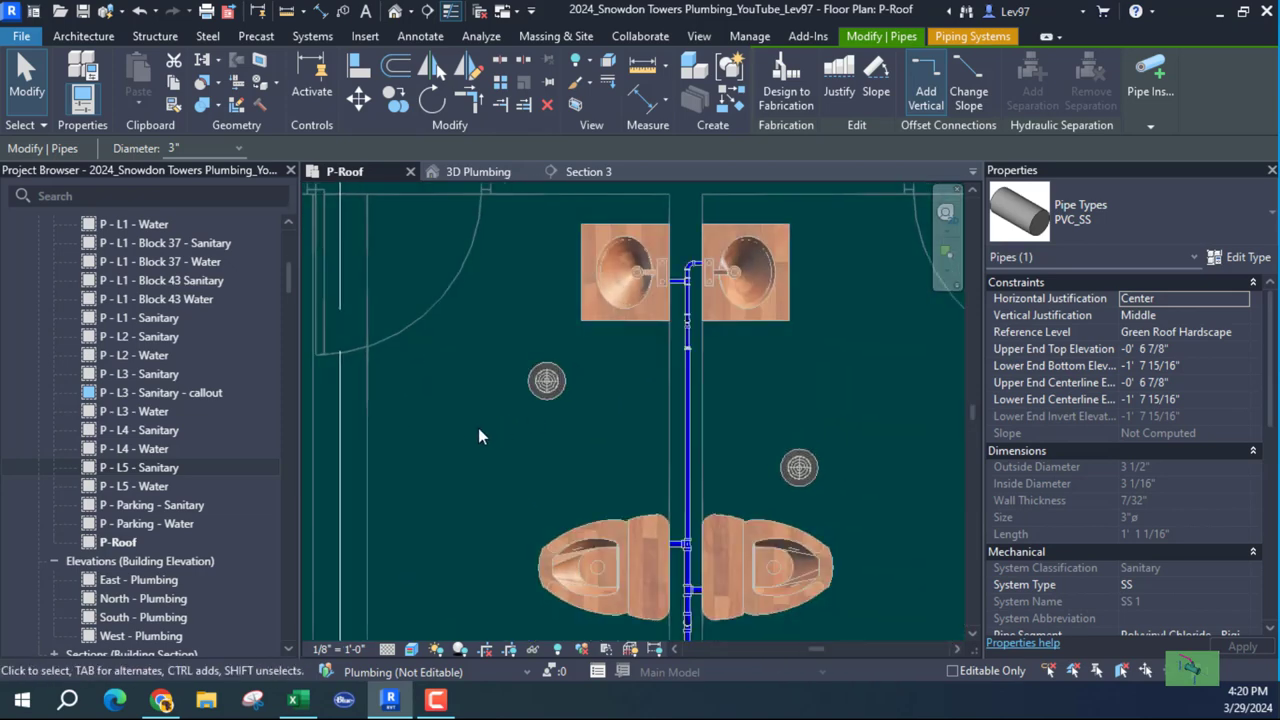
click(468, 174)
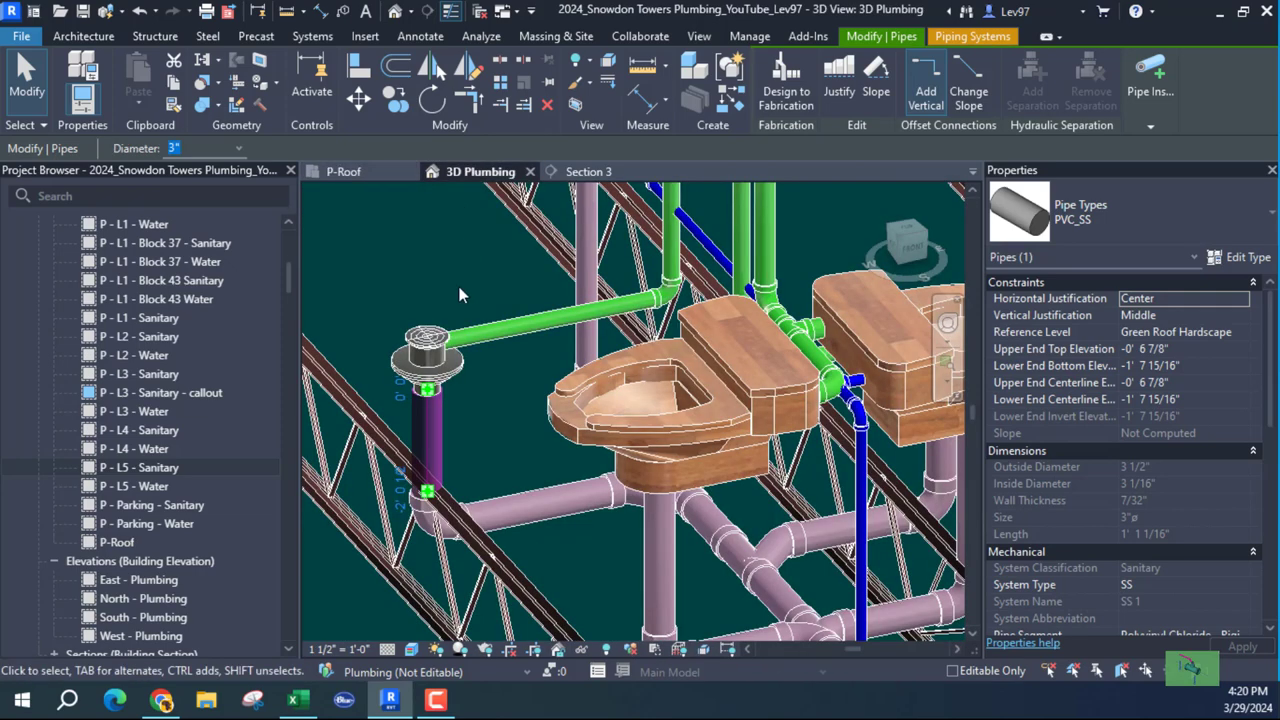
click(427, 362)
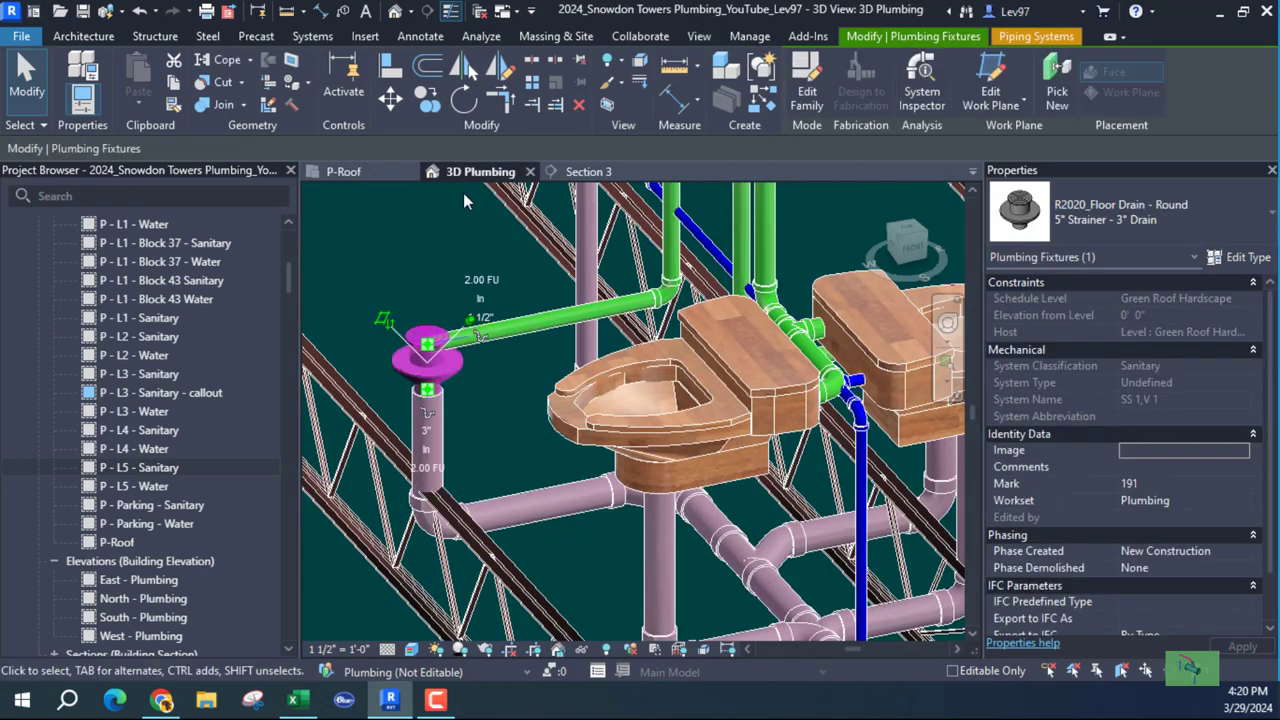
click(366, 172)
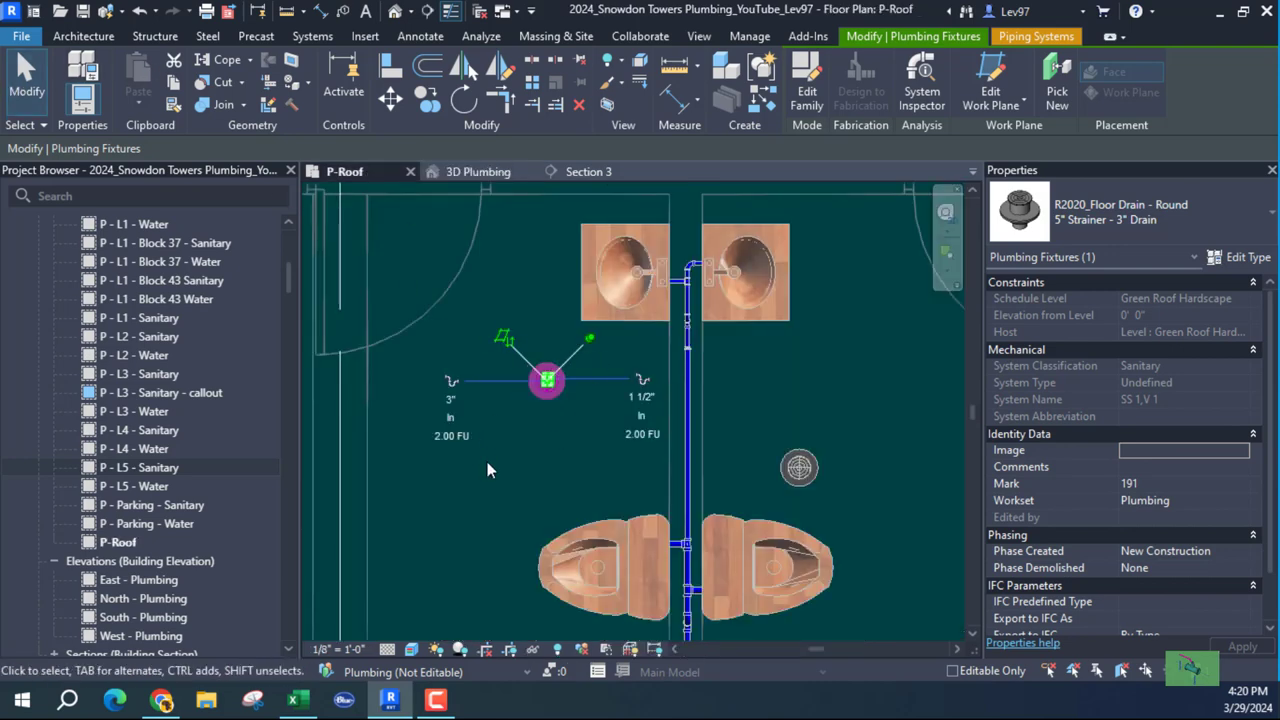
key(Right)
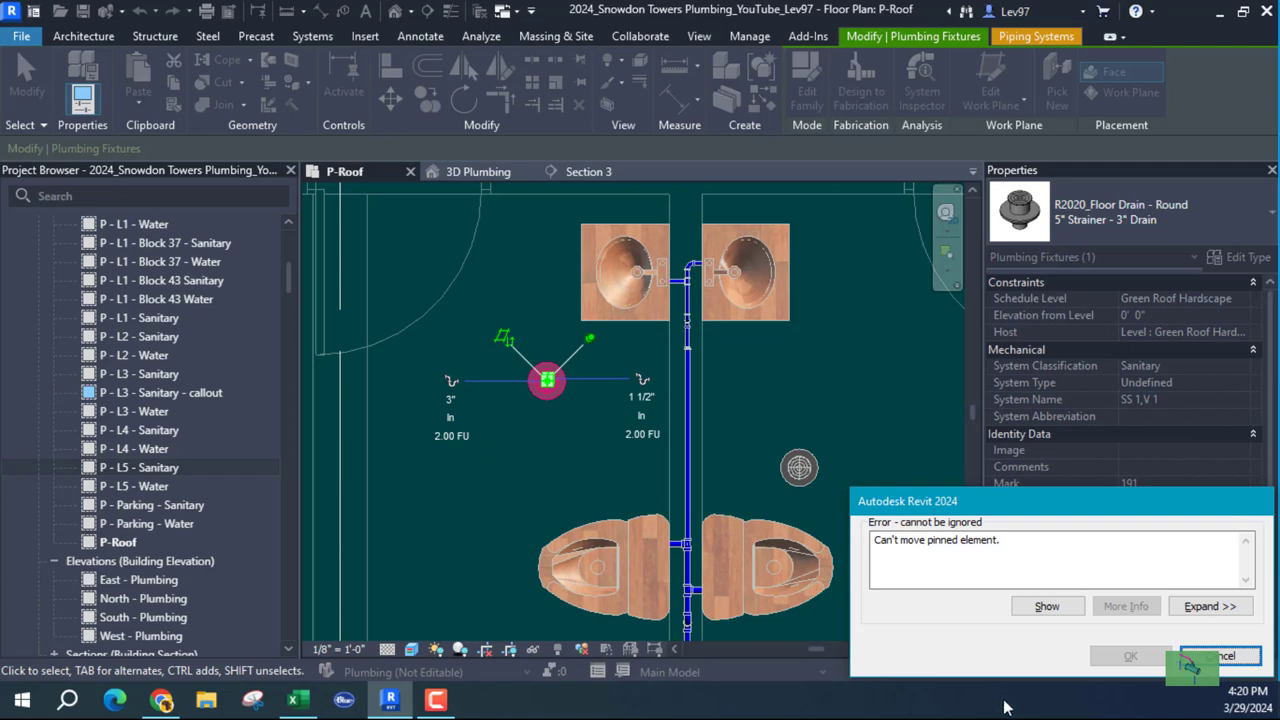
click(1222, 657)
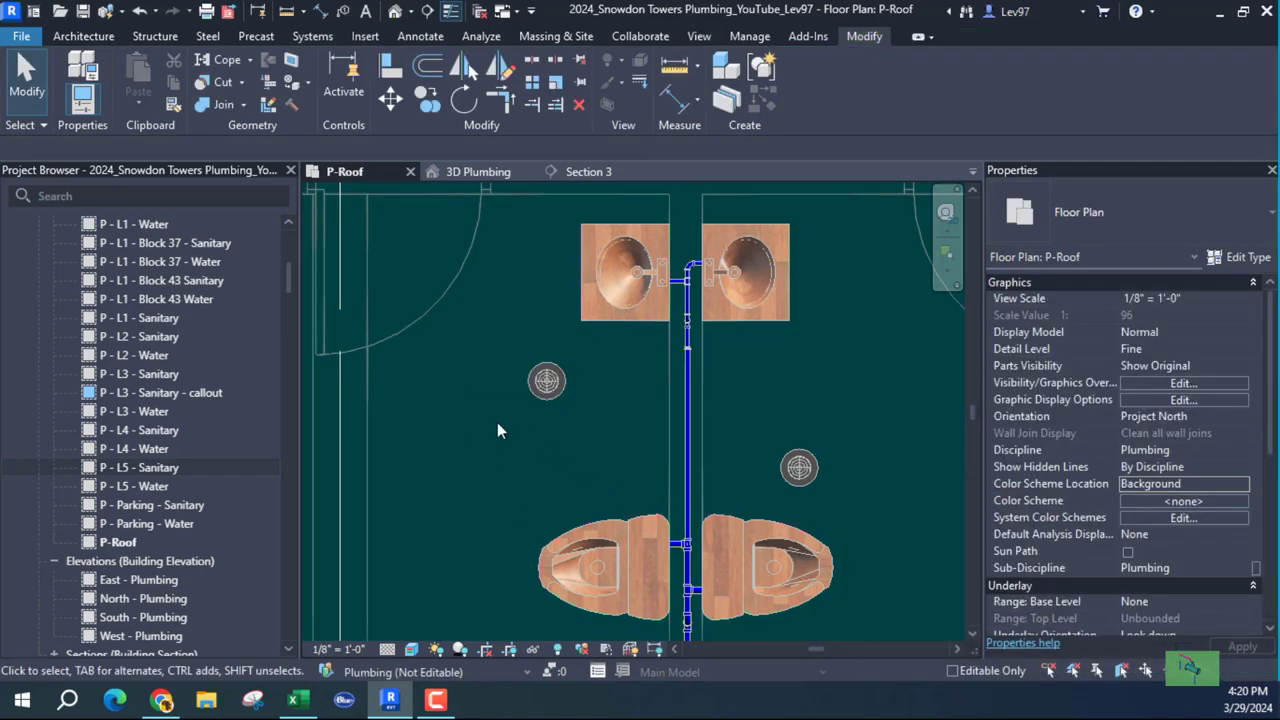
Unpin the floor drain in the P-Roof plan and nudge it toward the pipe wall, 4' - 3" from the reference line.
click(539, 391)
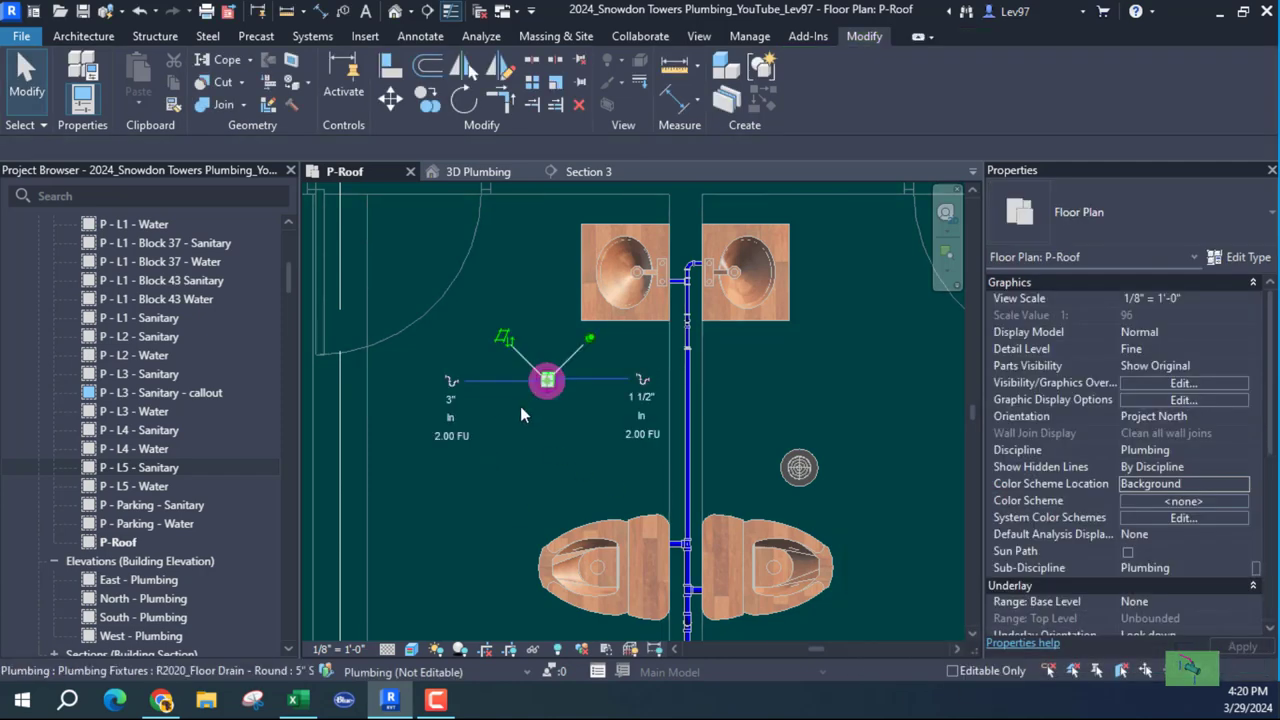
click(580, 64)
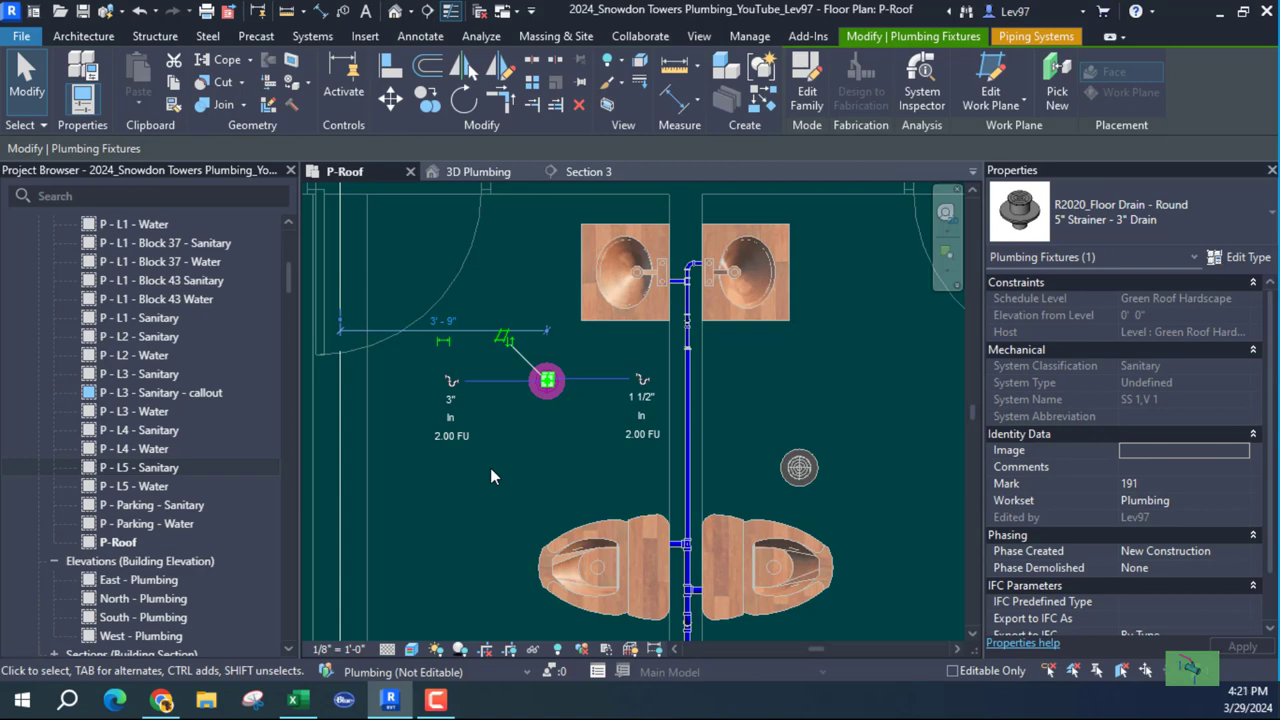
click(515, 438)
click(542, 393)
key(Right)
key(Right)
key(Right)
key(Right)
key(Right)
key(Right)
key(Right)
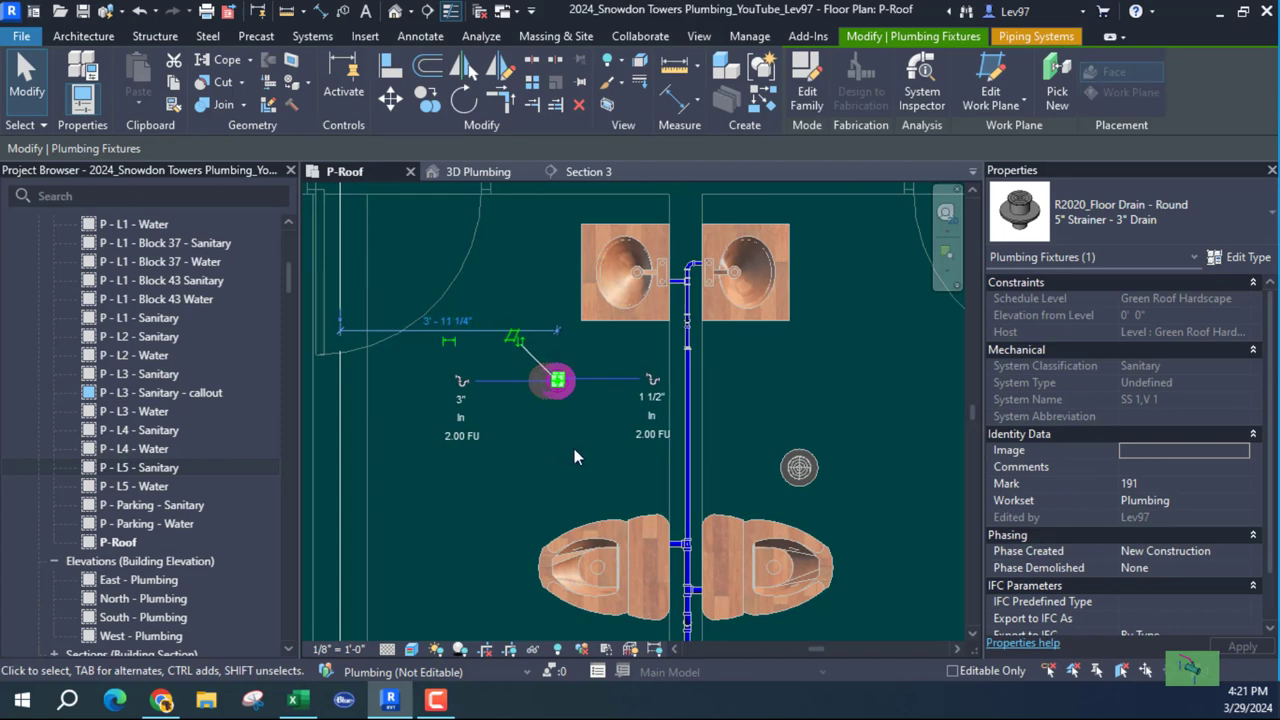
key(Right)
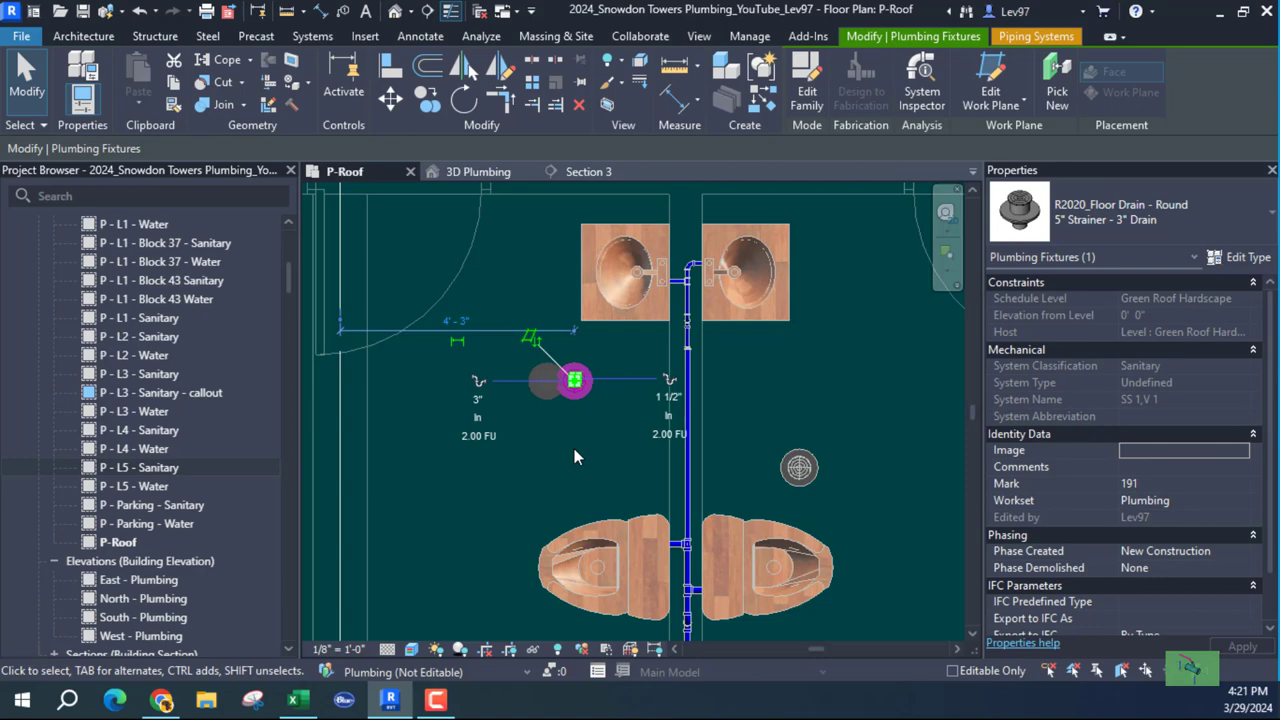
key(Escape)
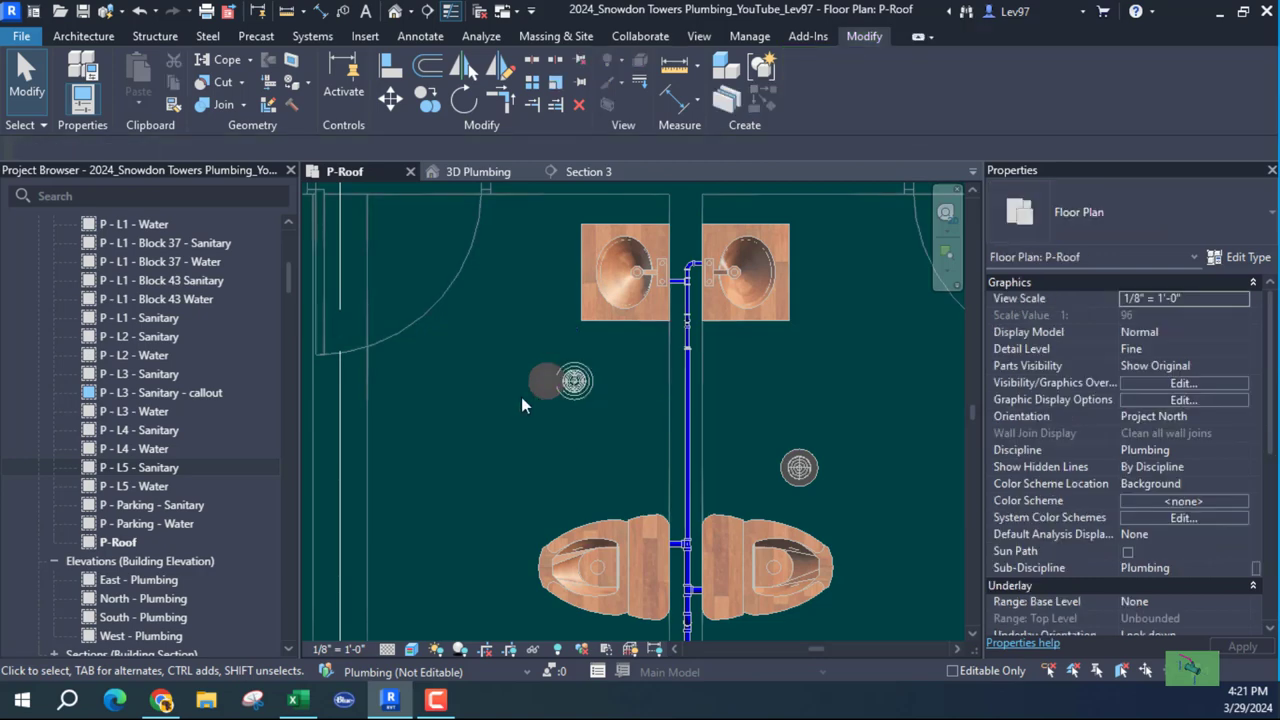
Check the moved drain in 3D, and refresh the P-Roof plan by switching its visual style to Consistent Colors and back to Realistic.
click(470, 172)
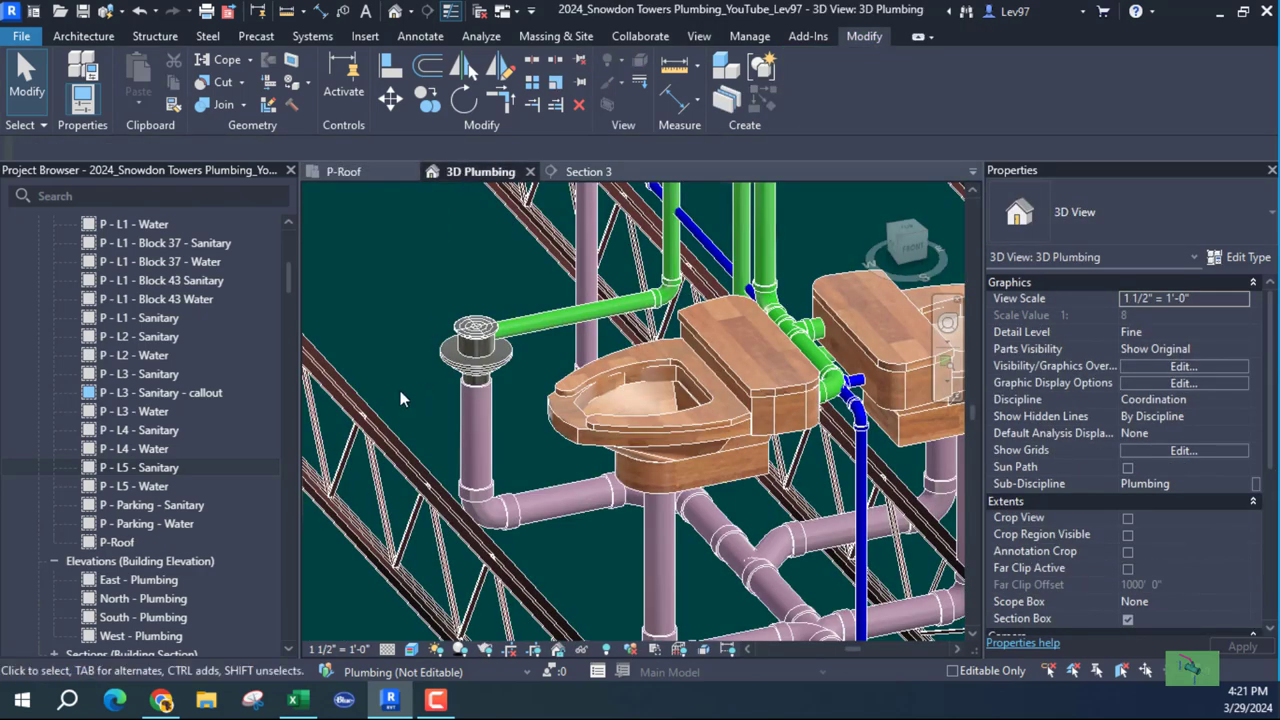
click(391, 173)
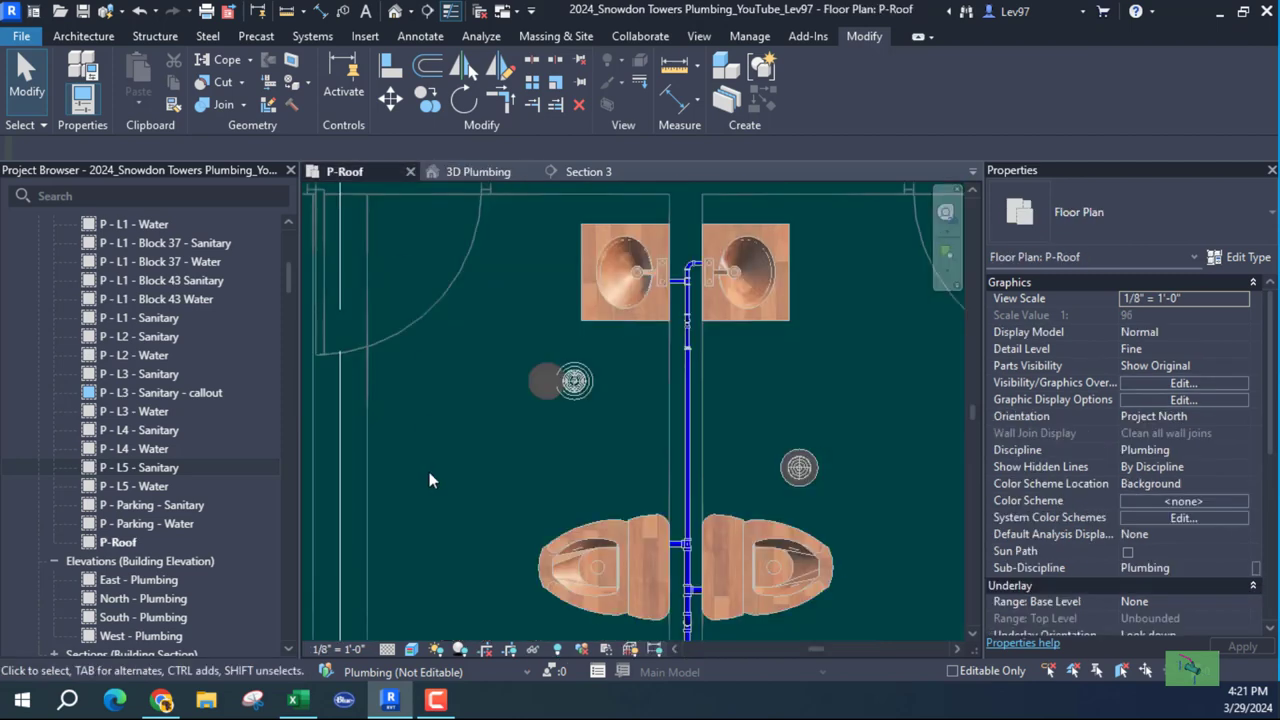
click(411, 649)
click(440, 591)
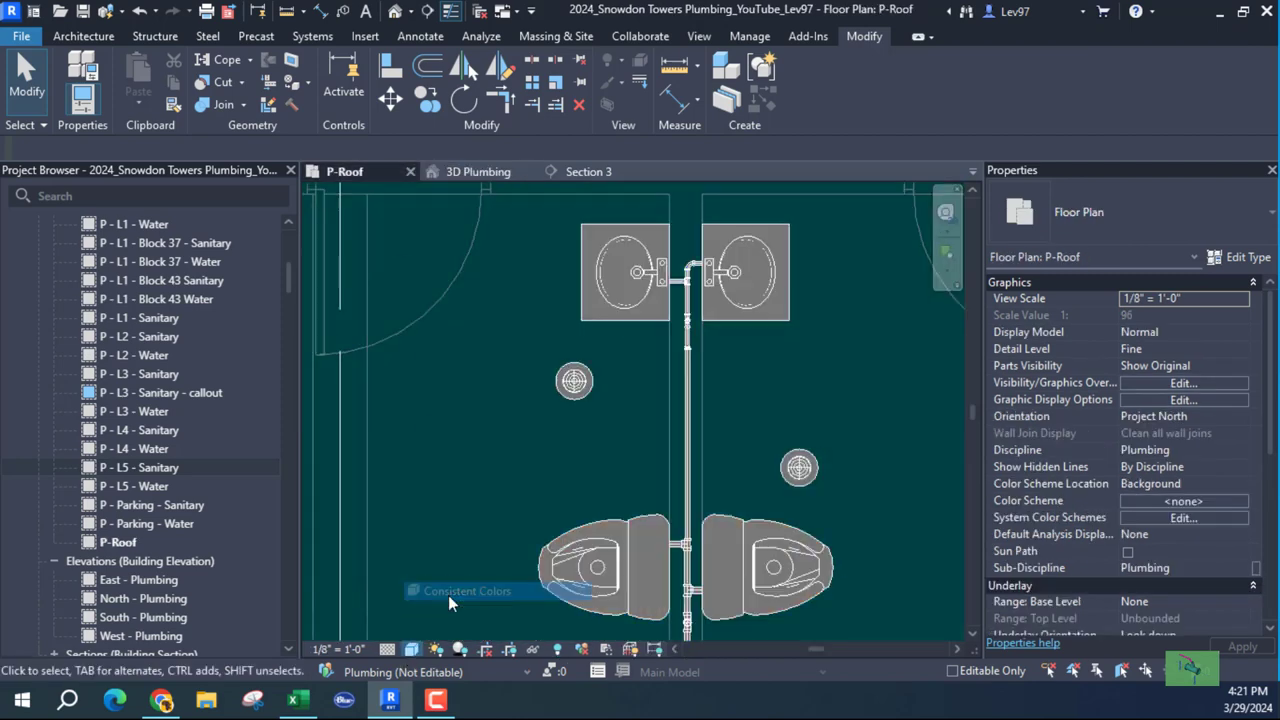
click(411, 649)
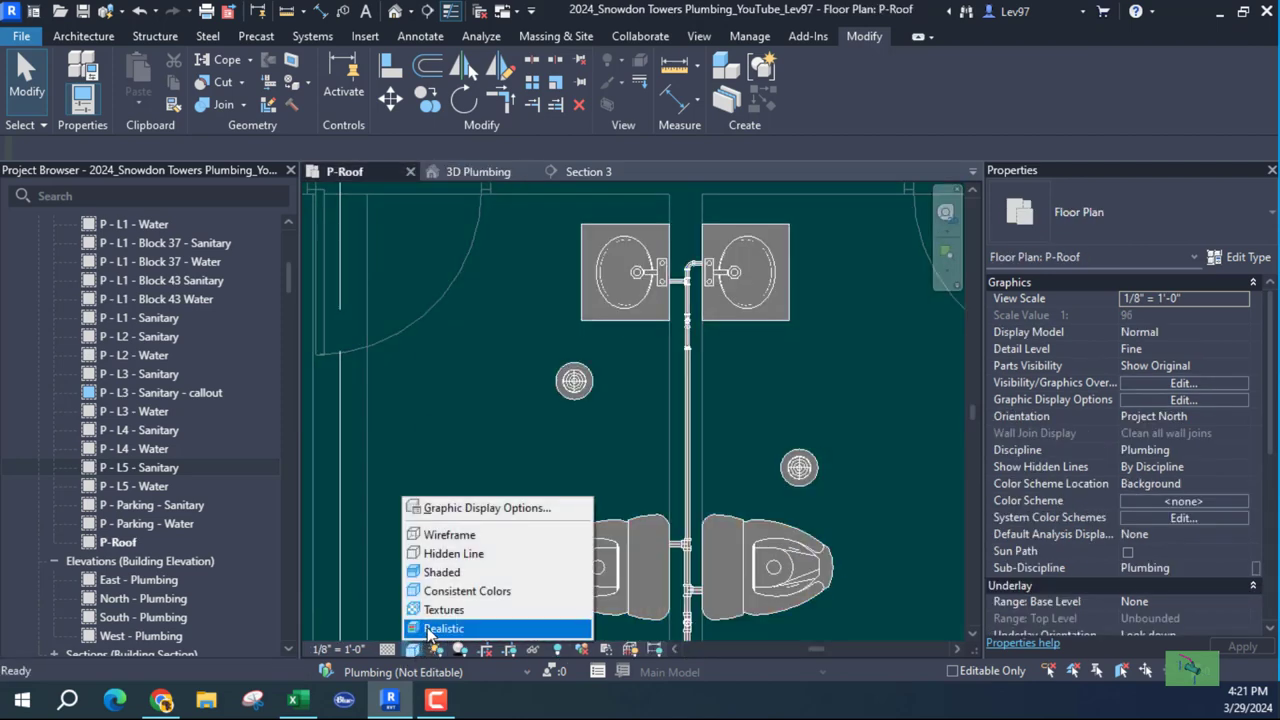
click(440, 626)
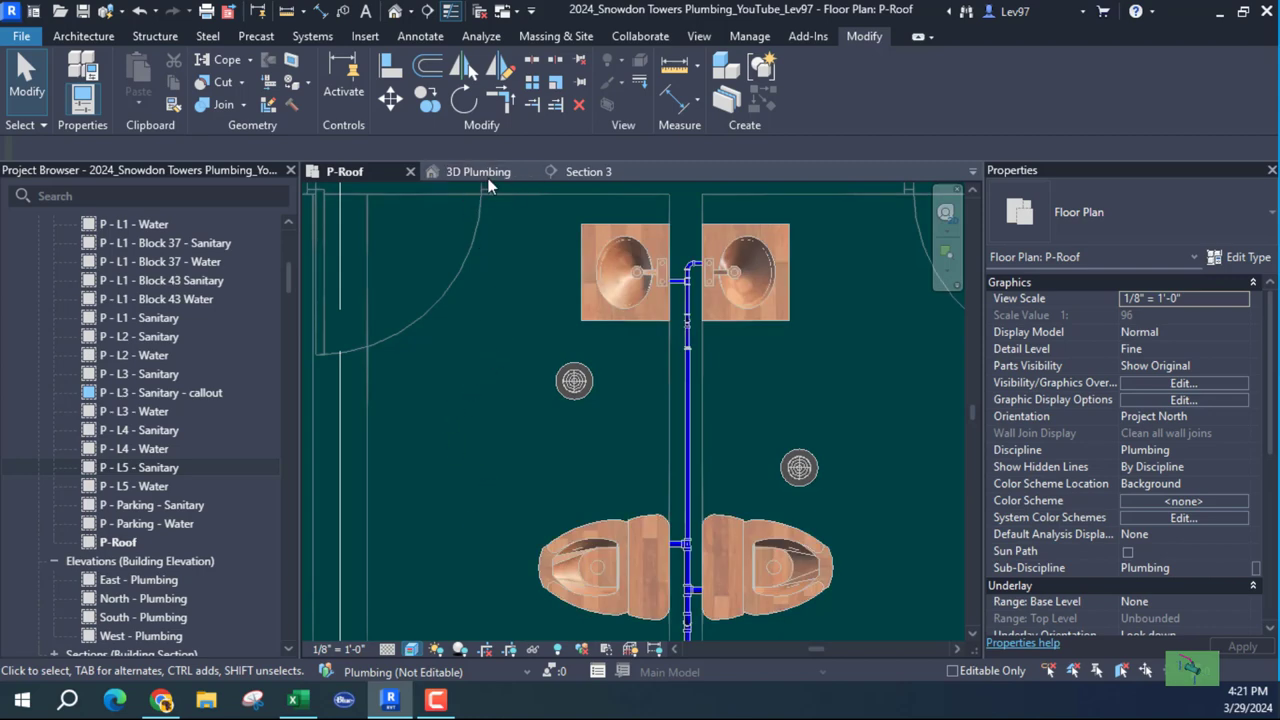
Inspect in 3D the 3" sanitary drops under the floor drain and toilets for clashes with the steel joists.
click(471, 172)
scroll(413, 308, up, 4)
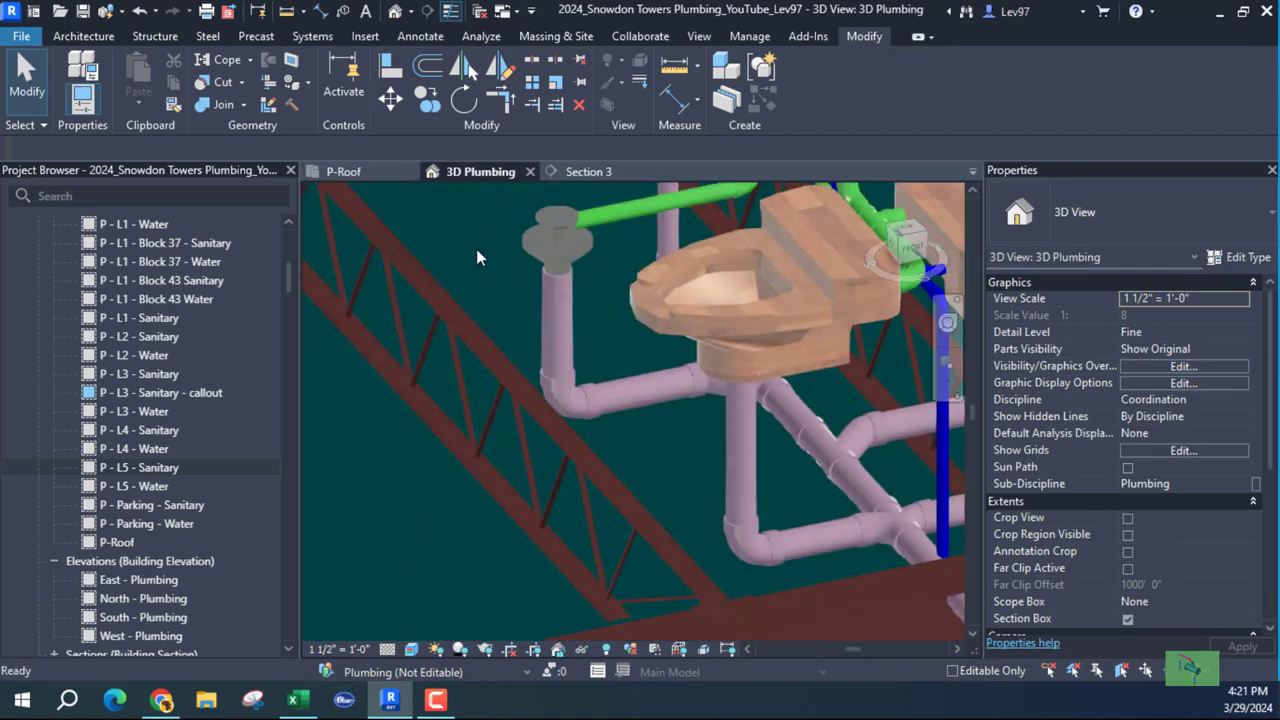
click(547, 326)
shift+middle_drag(547, 326, 523, 348)
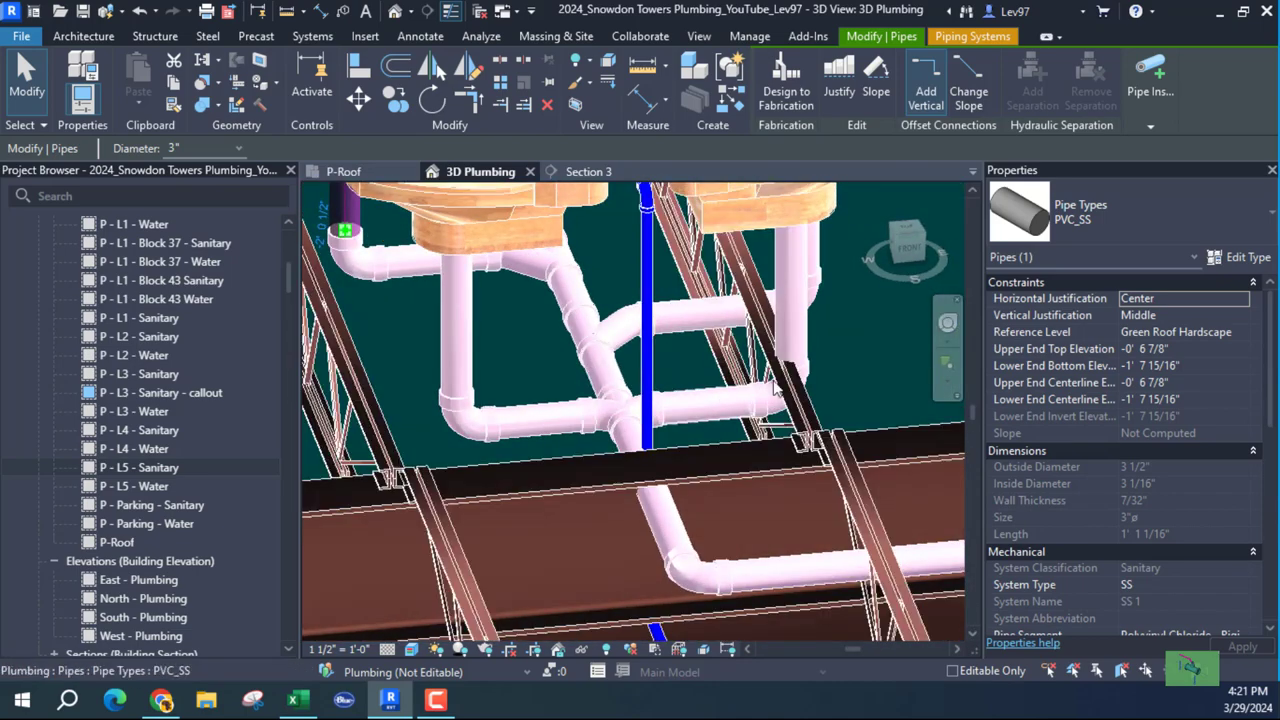
shift+middle_drag(776, 388, 450, 330)
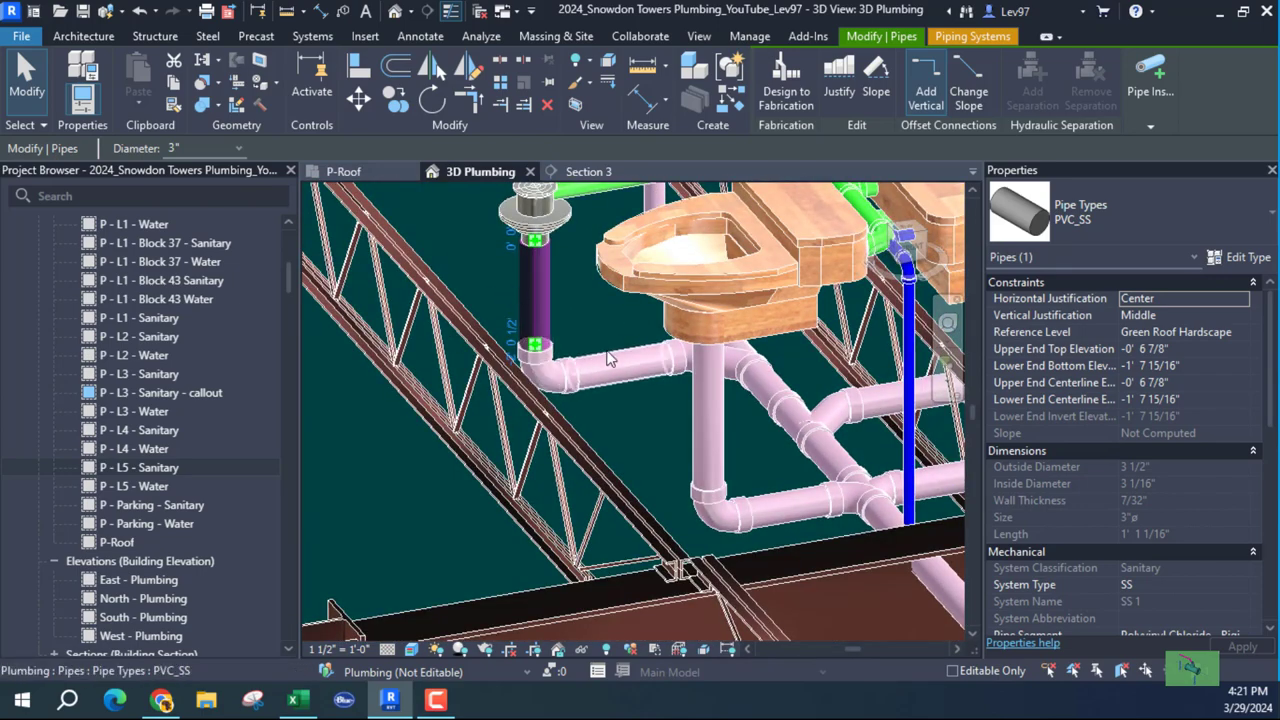
shift+middle_drag(600, 363, 605, 395)
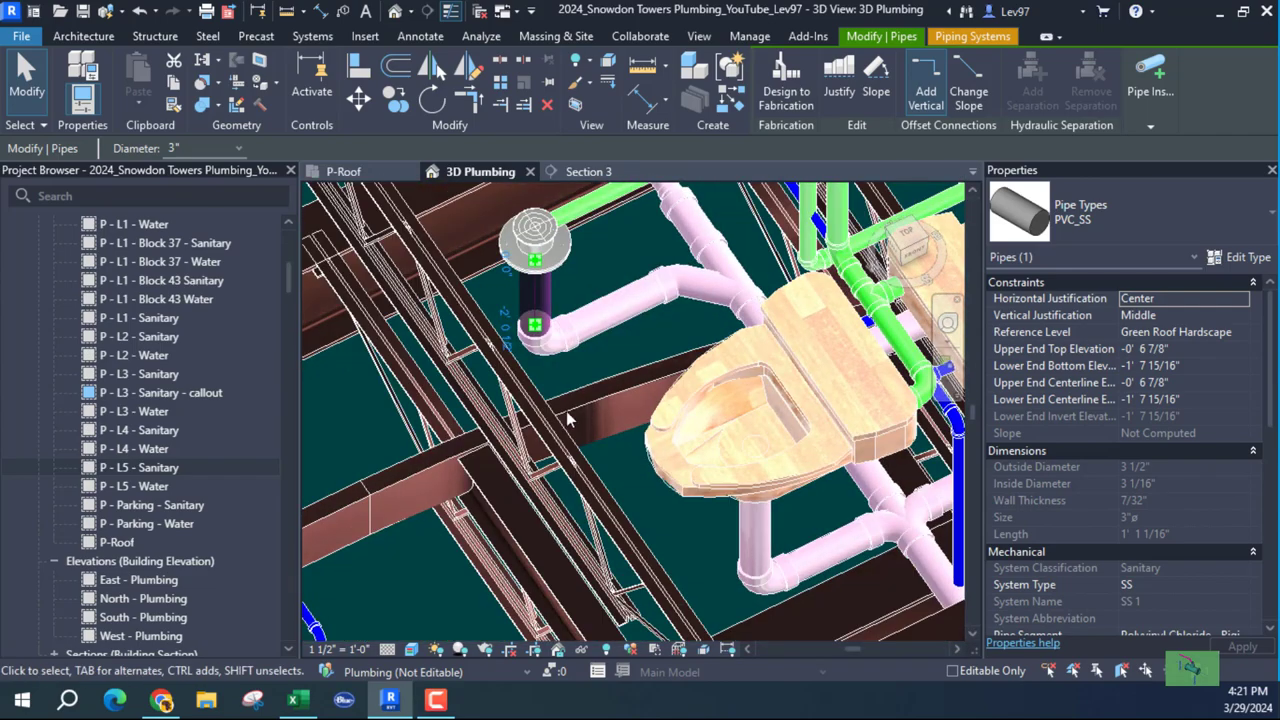
shift+middle_drag(575, 333, 578, 417)
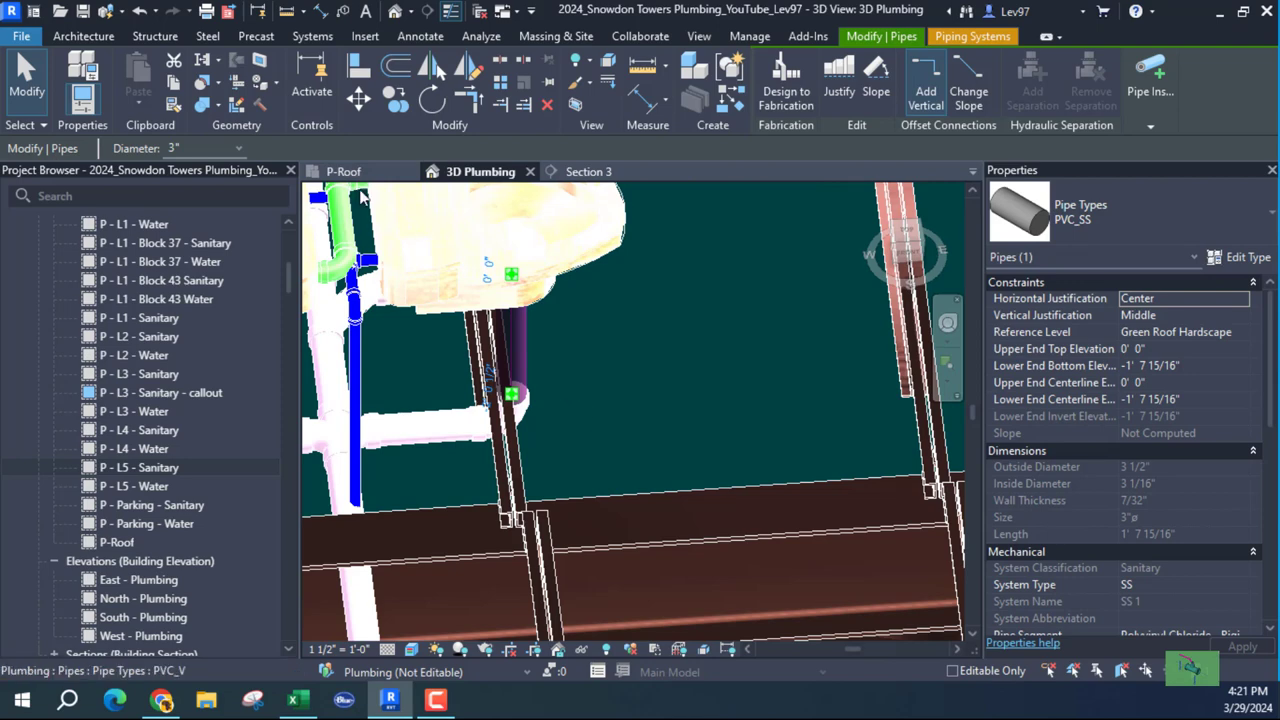
Locate the restroom fixtures and their connected piping in the P-Roof plan.
key(ctrl+Tab)
scroll(494, 440, down, 4)
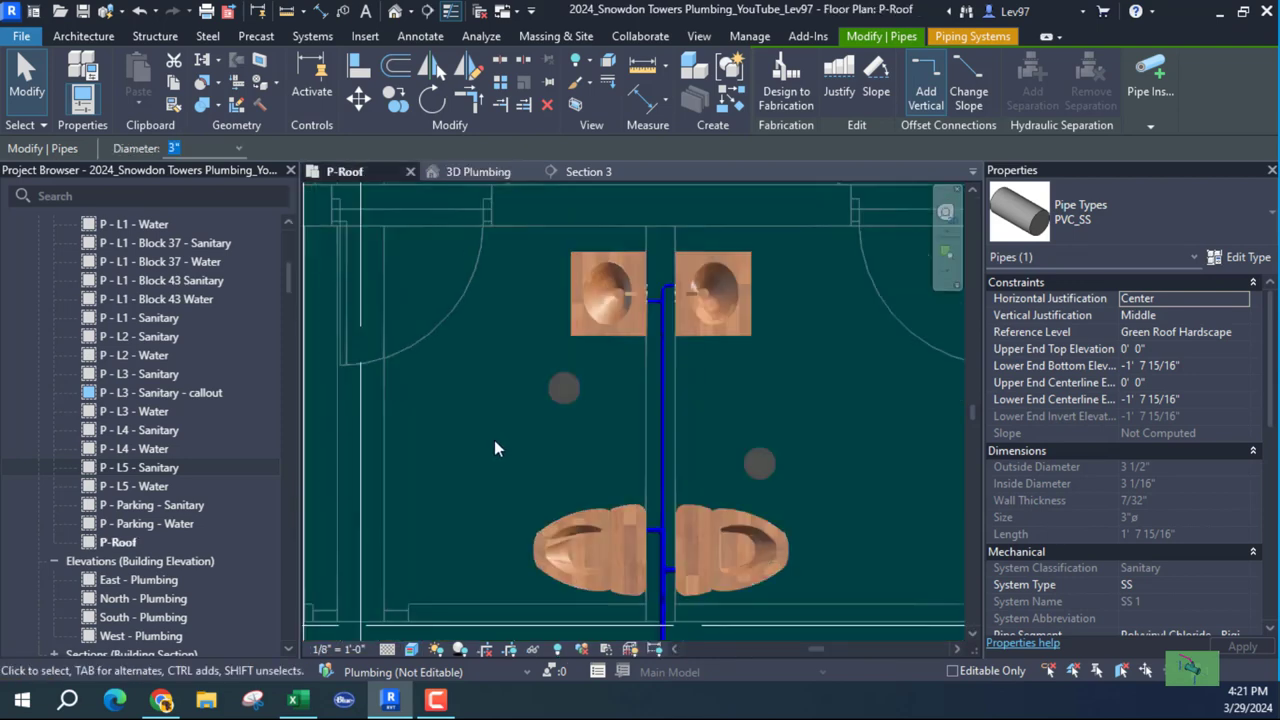
middle_drag(494, 440, 585, 359)
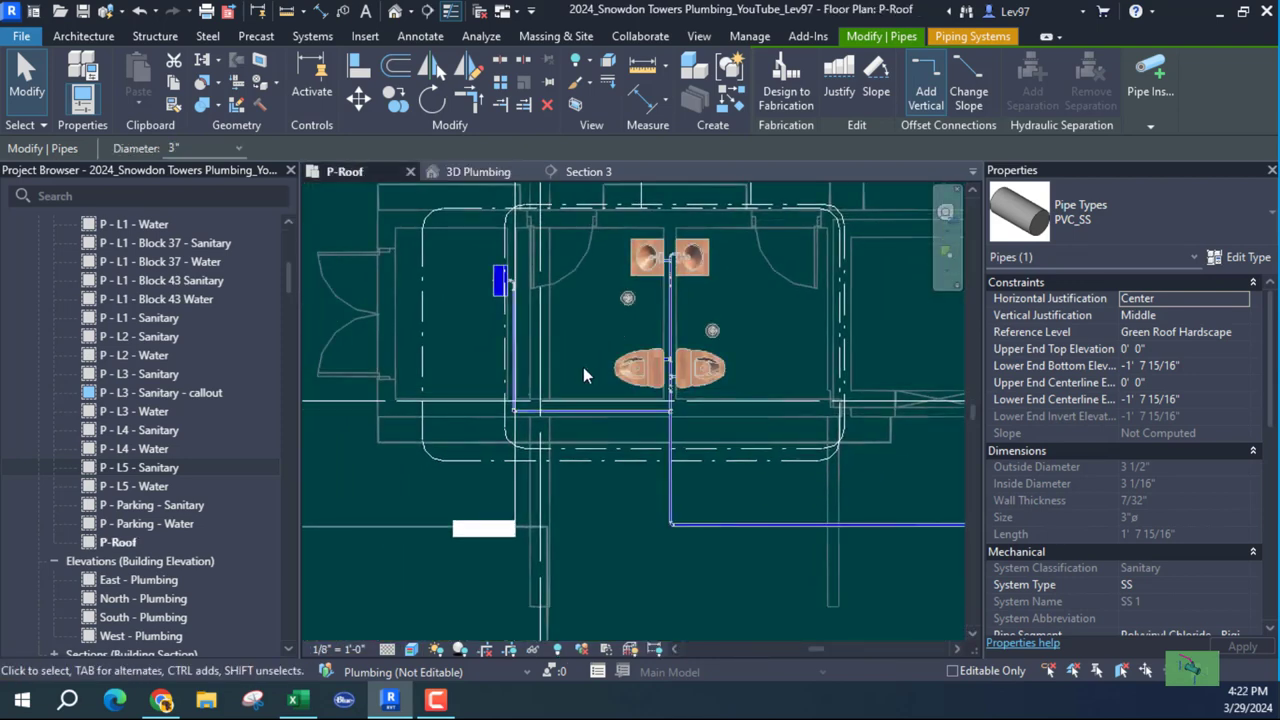